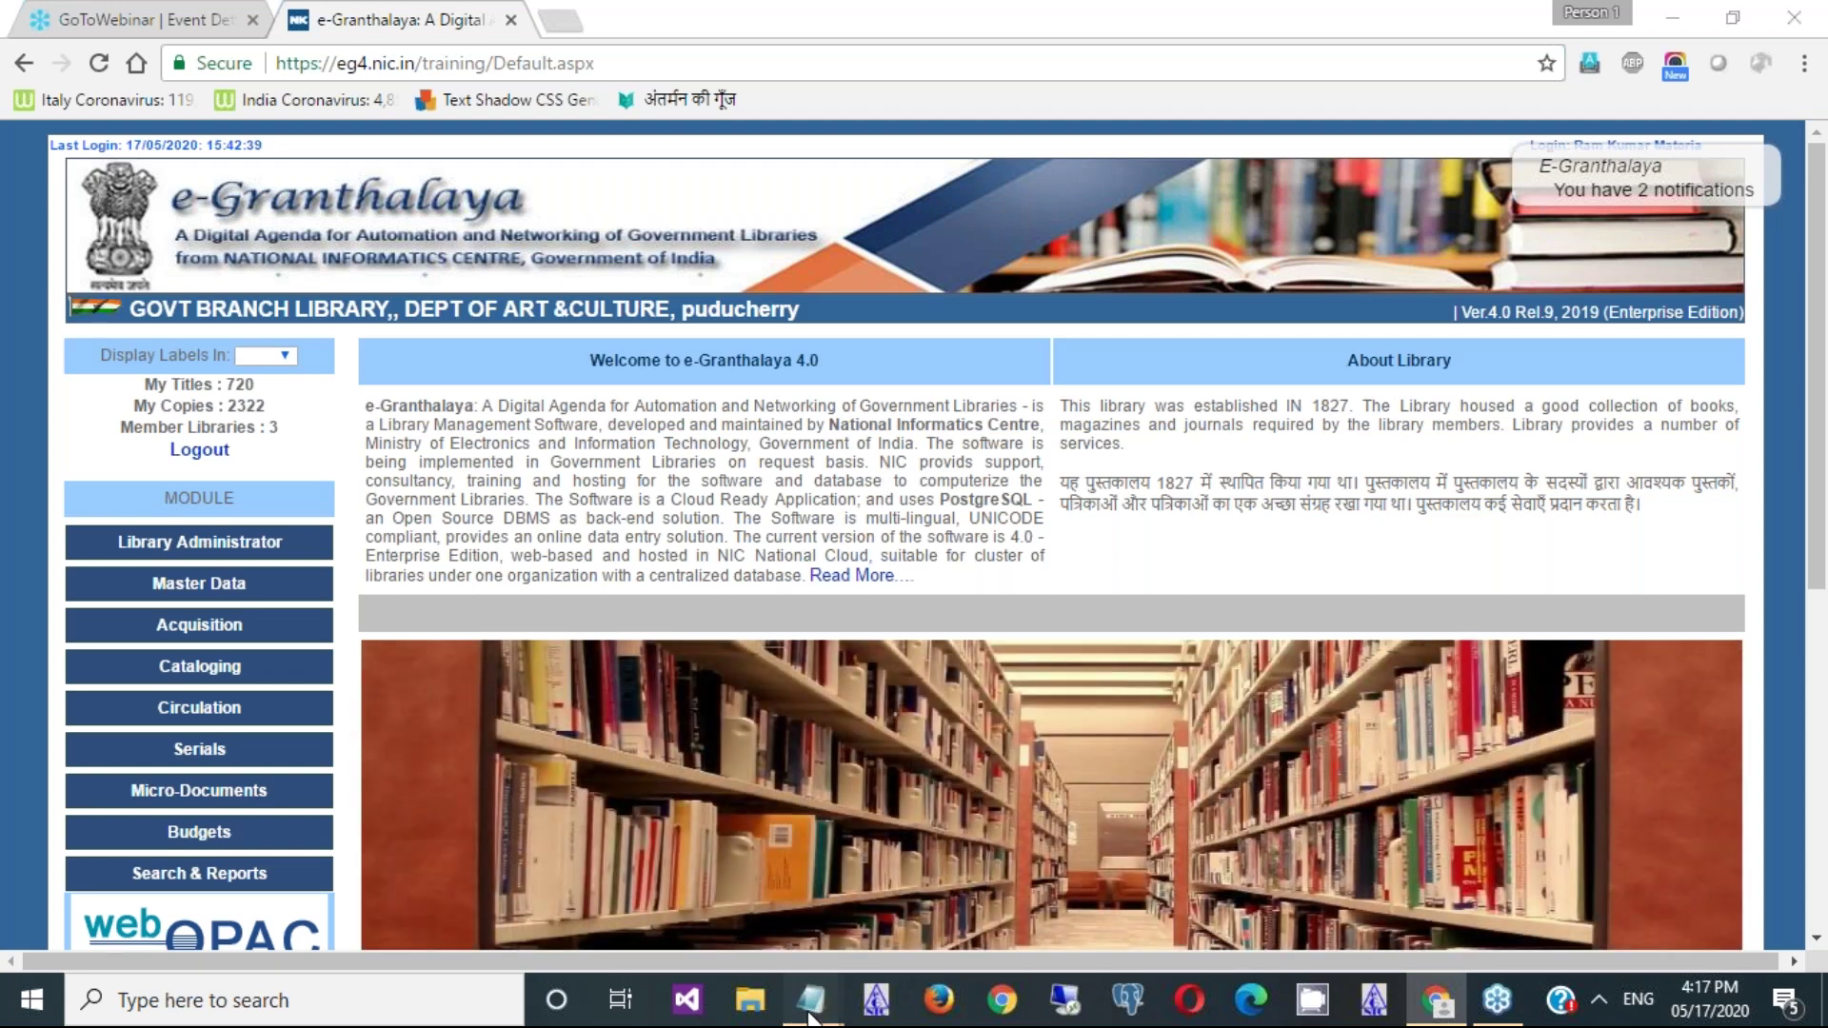
- Switch to the untitled Notepad notes and add the heading "Devices for Print:-" below the list of label information
mouse_move(809, 1004)
left_click(861, 895)
left_click(867, 897)
key("Return")
key("Return")
key("Return")
key("Return")
key("Return")
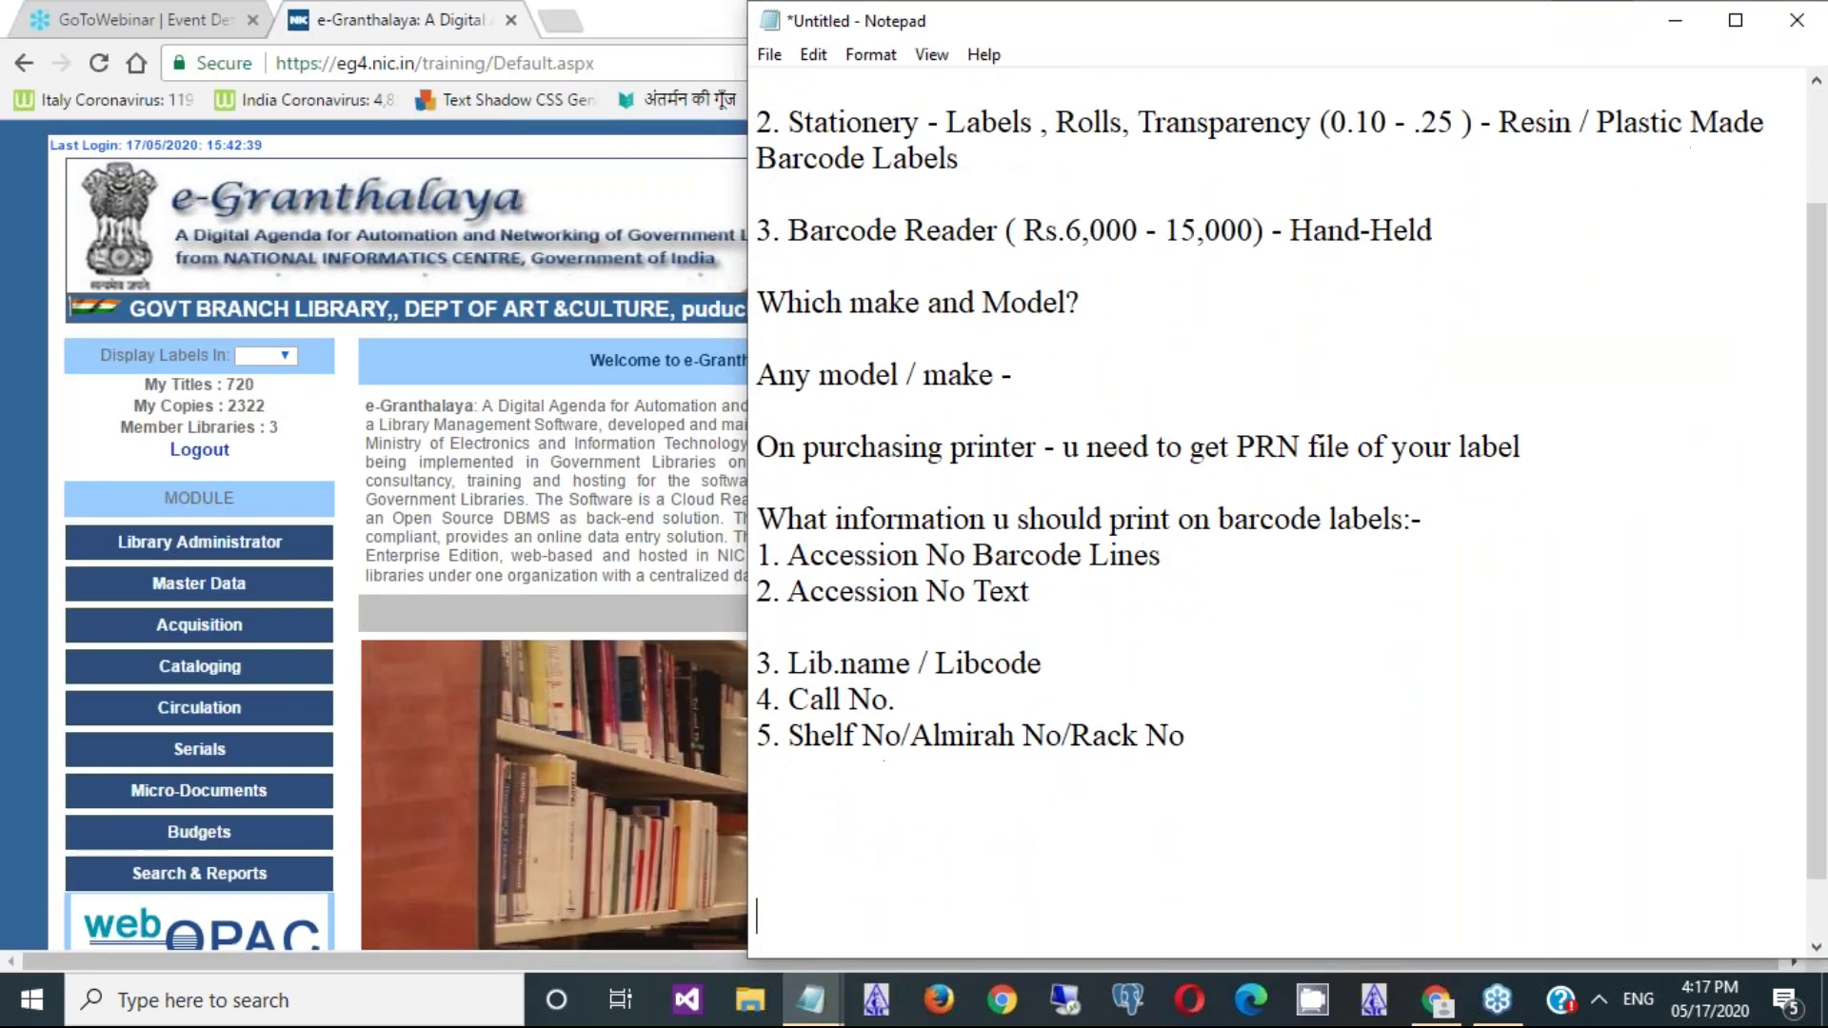
key("Up")
key("Up")
key("Up")
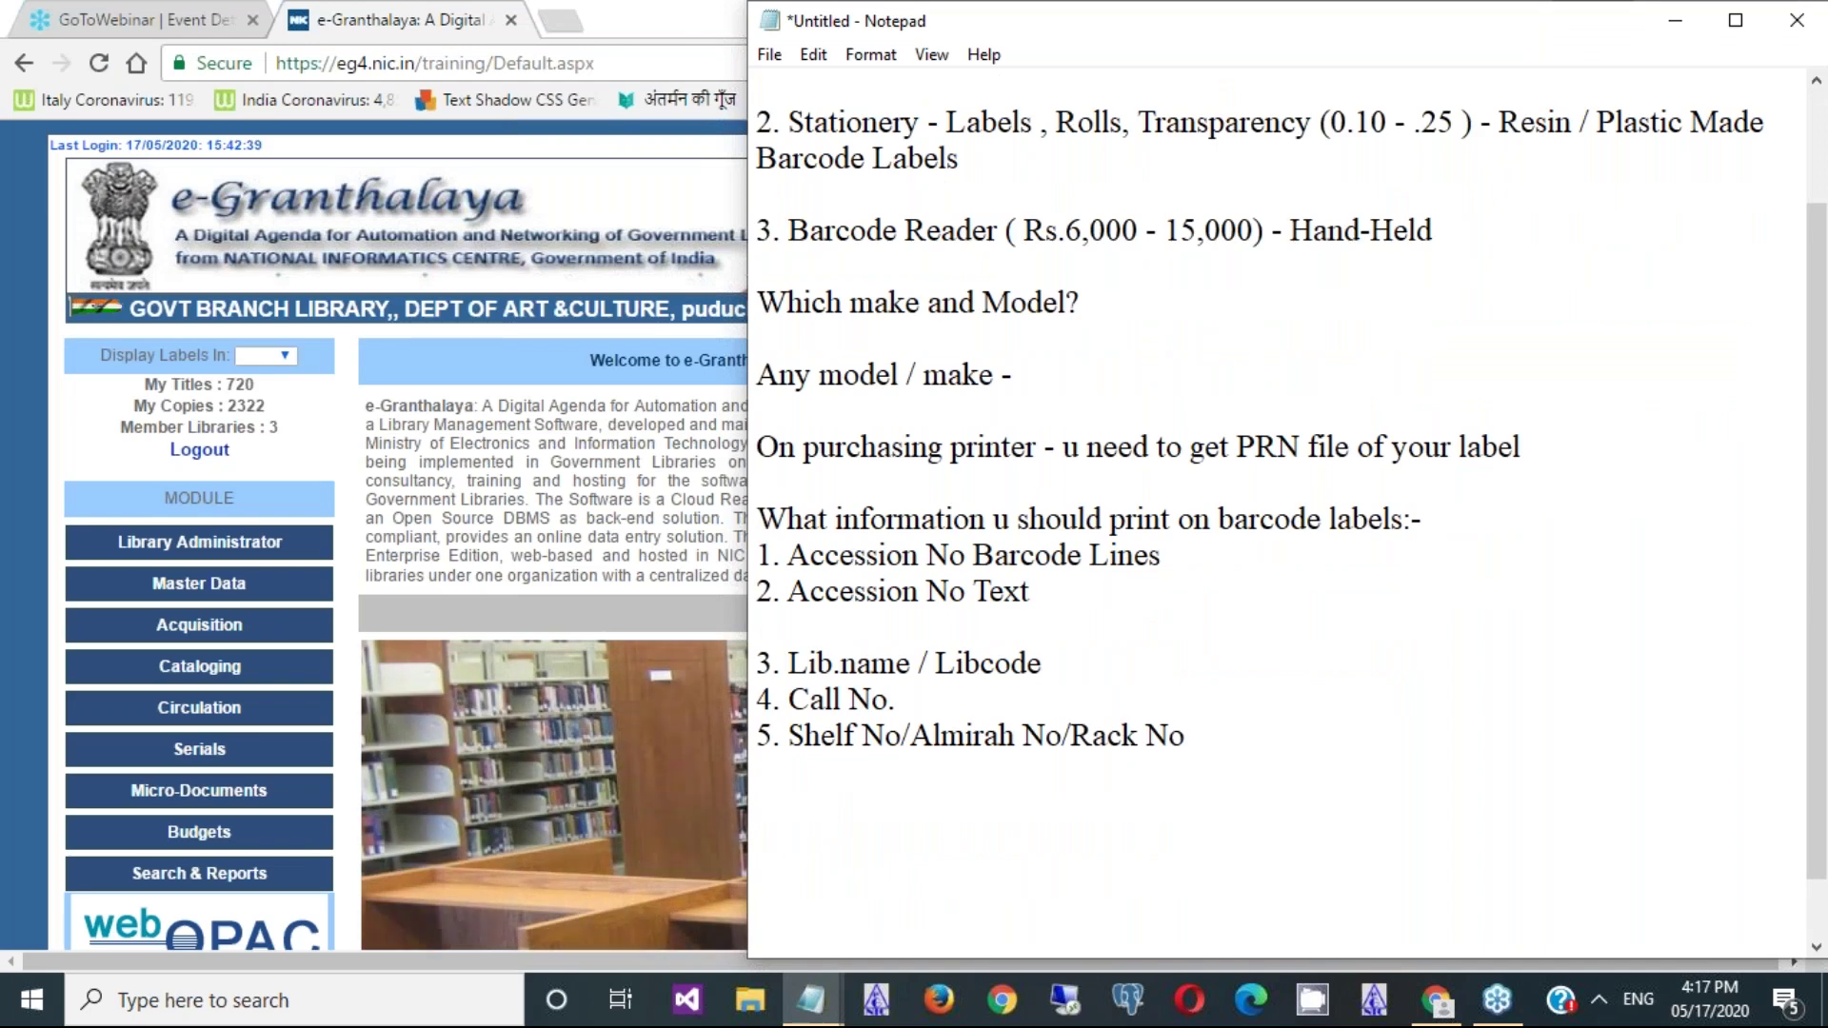
type("X")
key("BackSpace")
type("Devicess")
key("BackSpace")
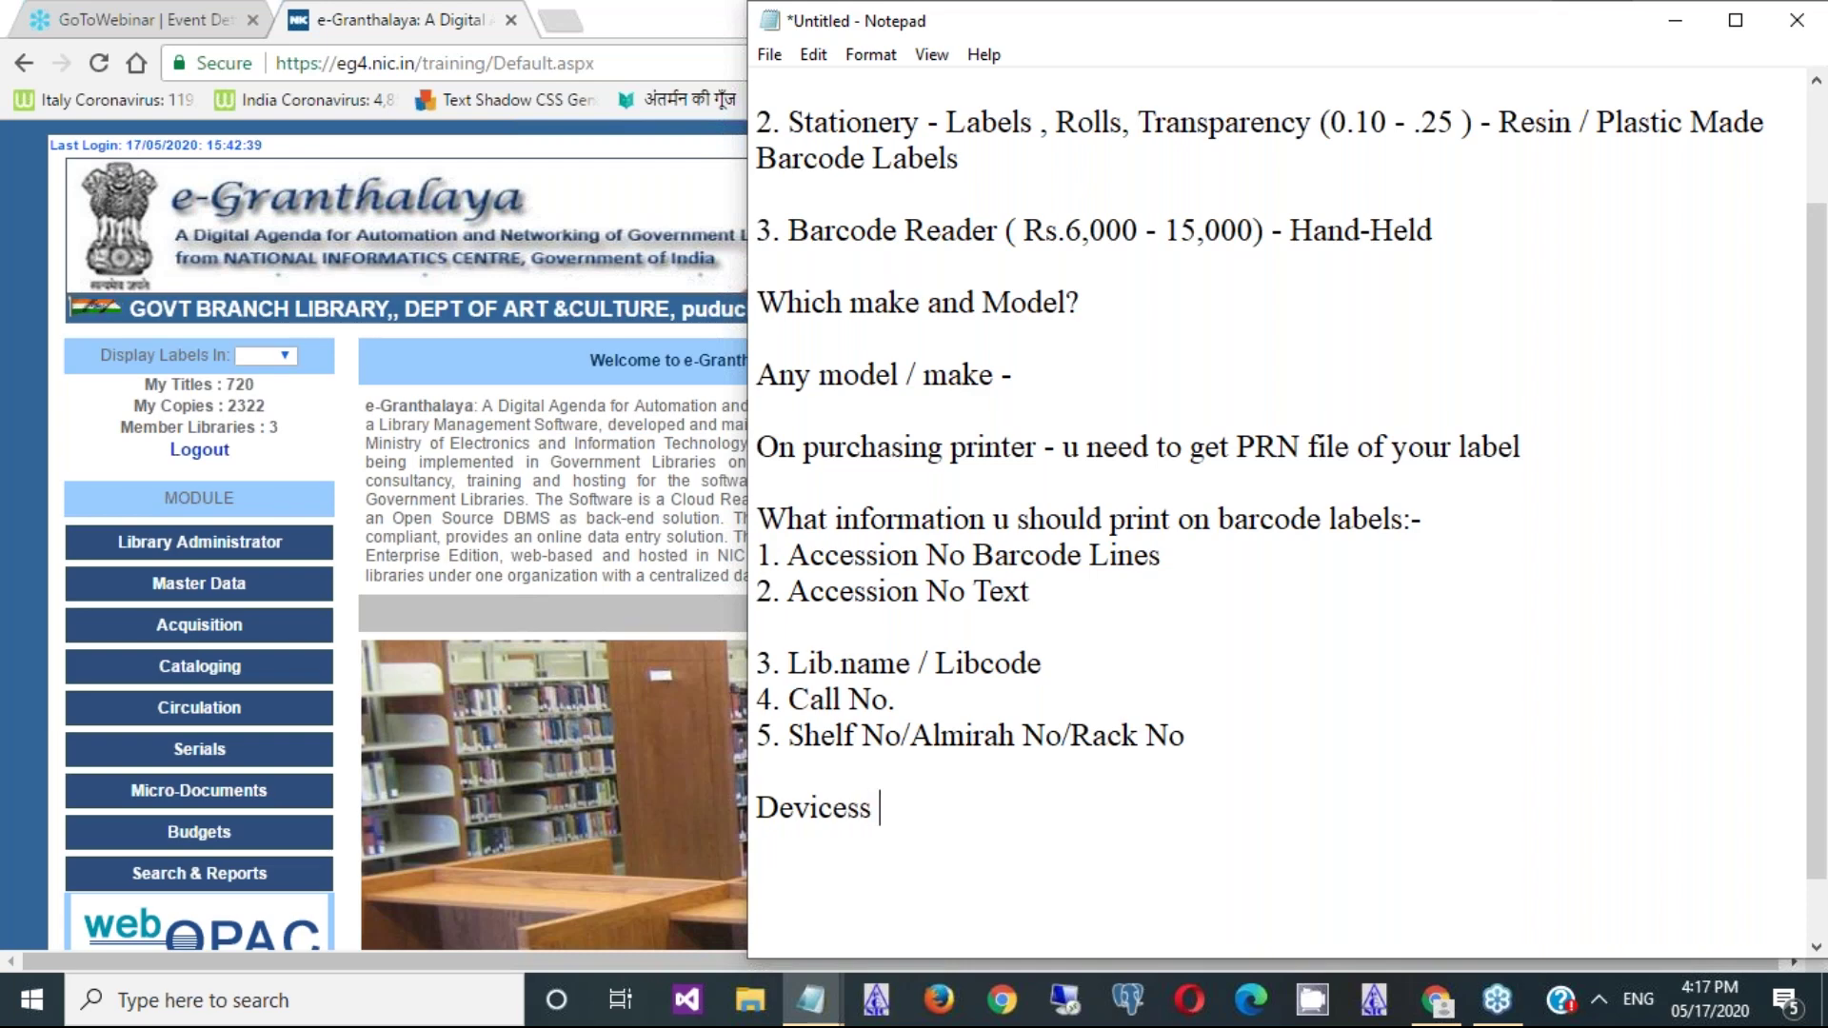
type("for ")
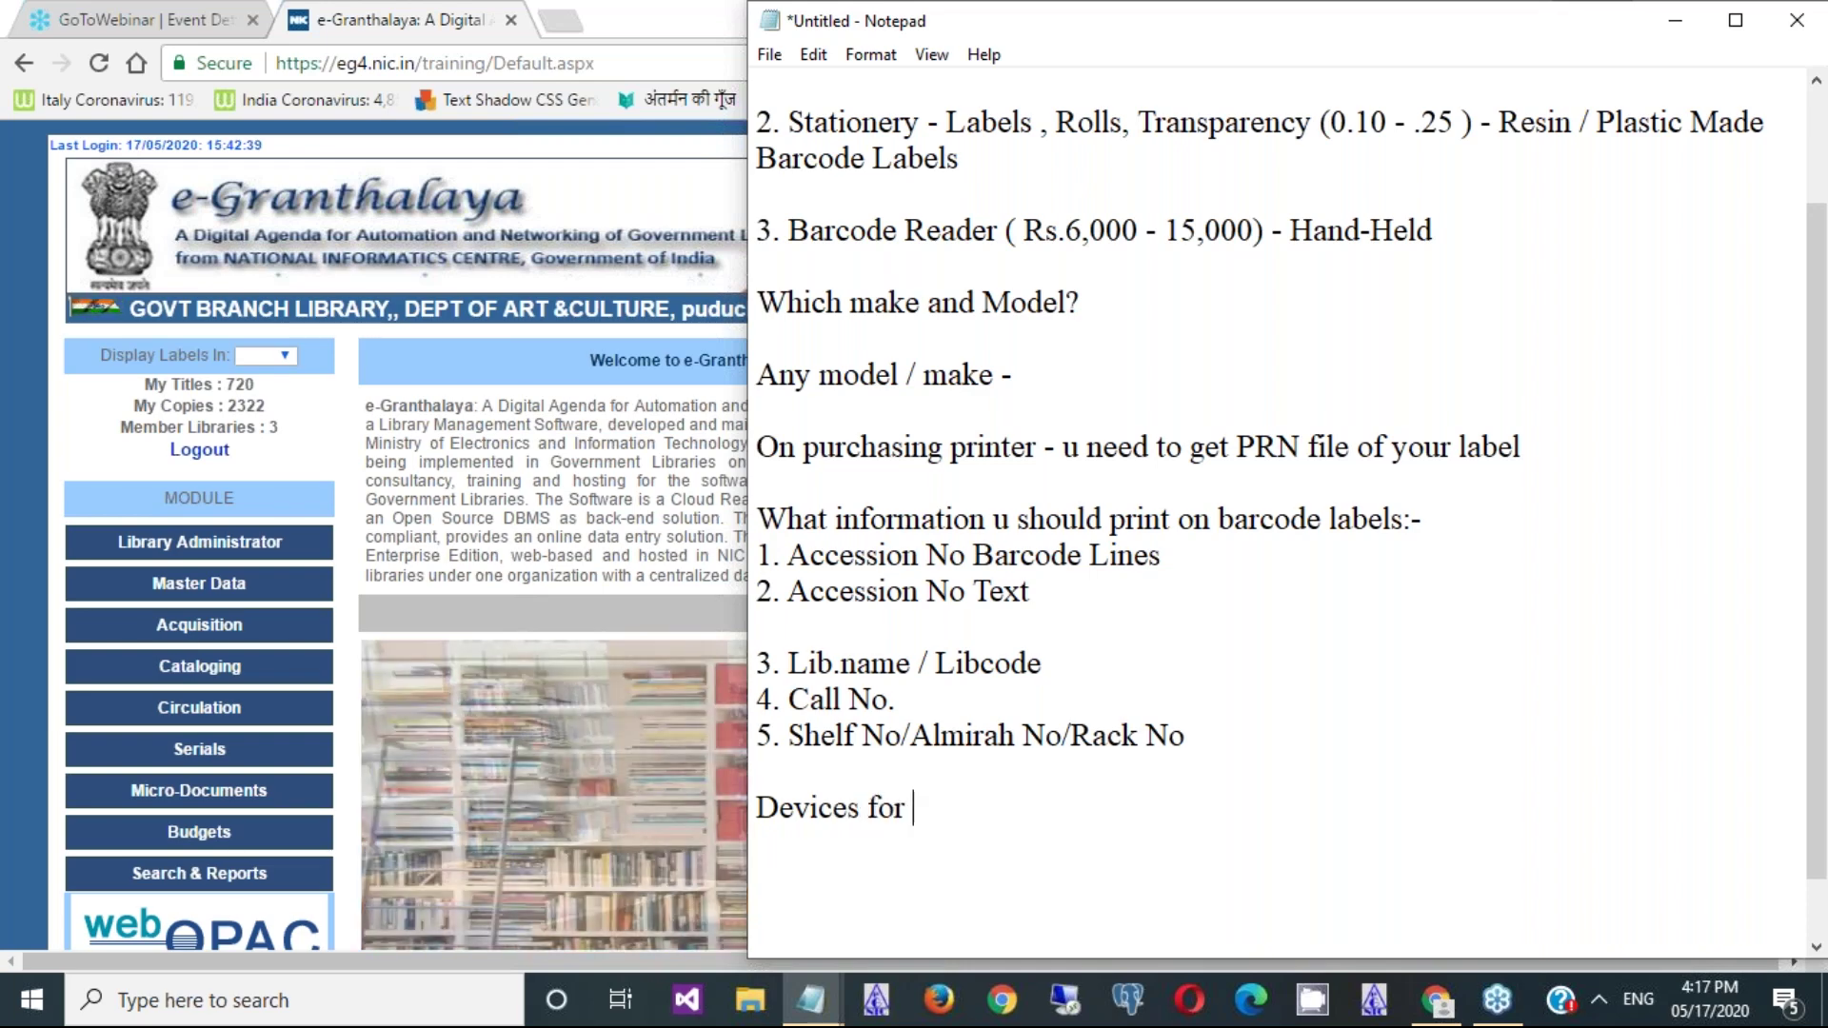
type("Pri")
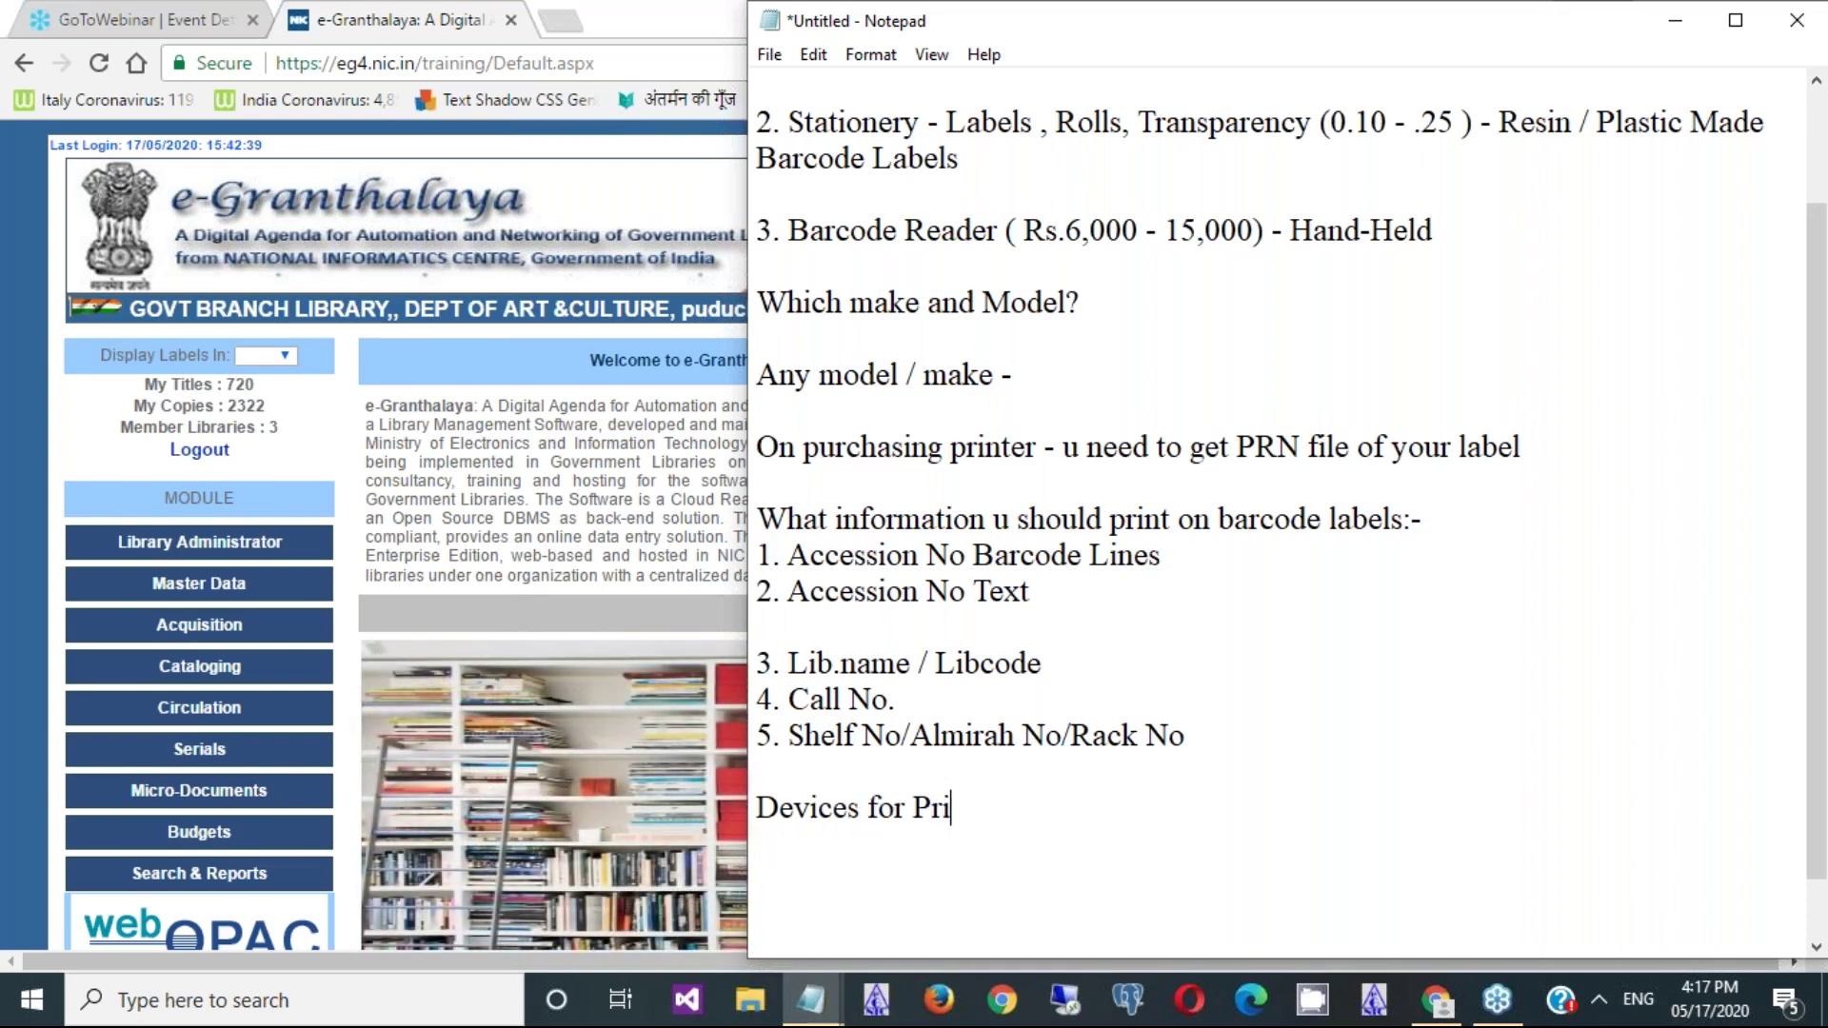
type("nt:-")
key("Return")
- List "1. Laser Printer" and "2. Barcode Printer" under the print devices heading
type("1.")
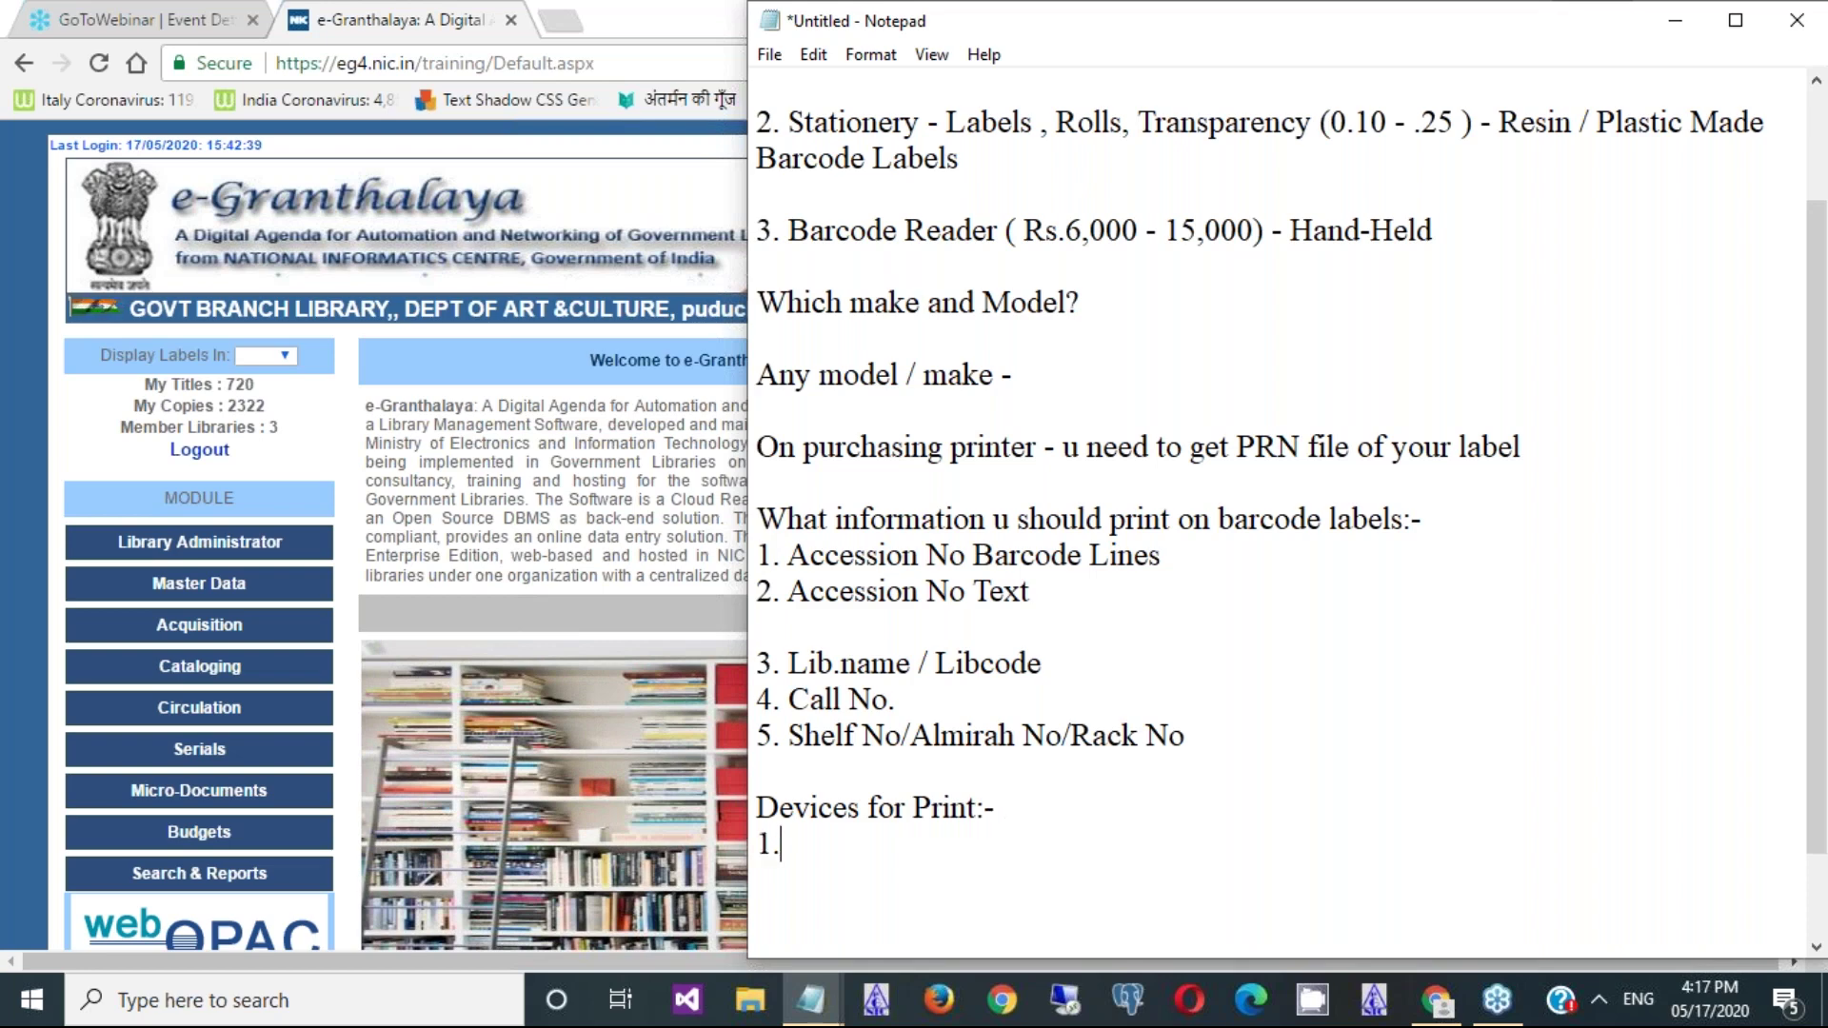
type(" Laser ")
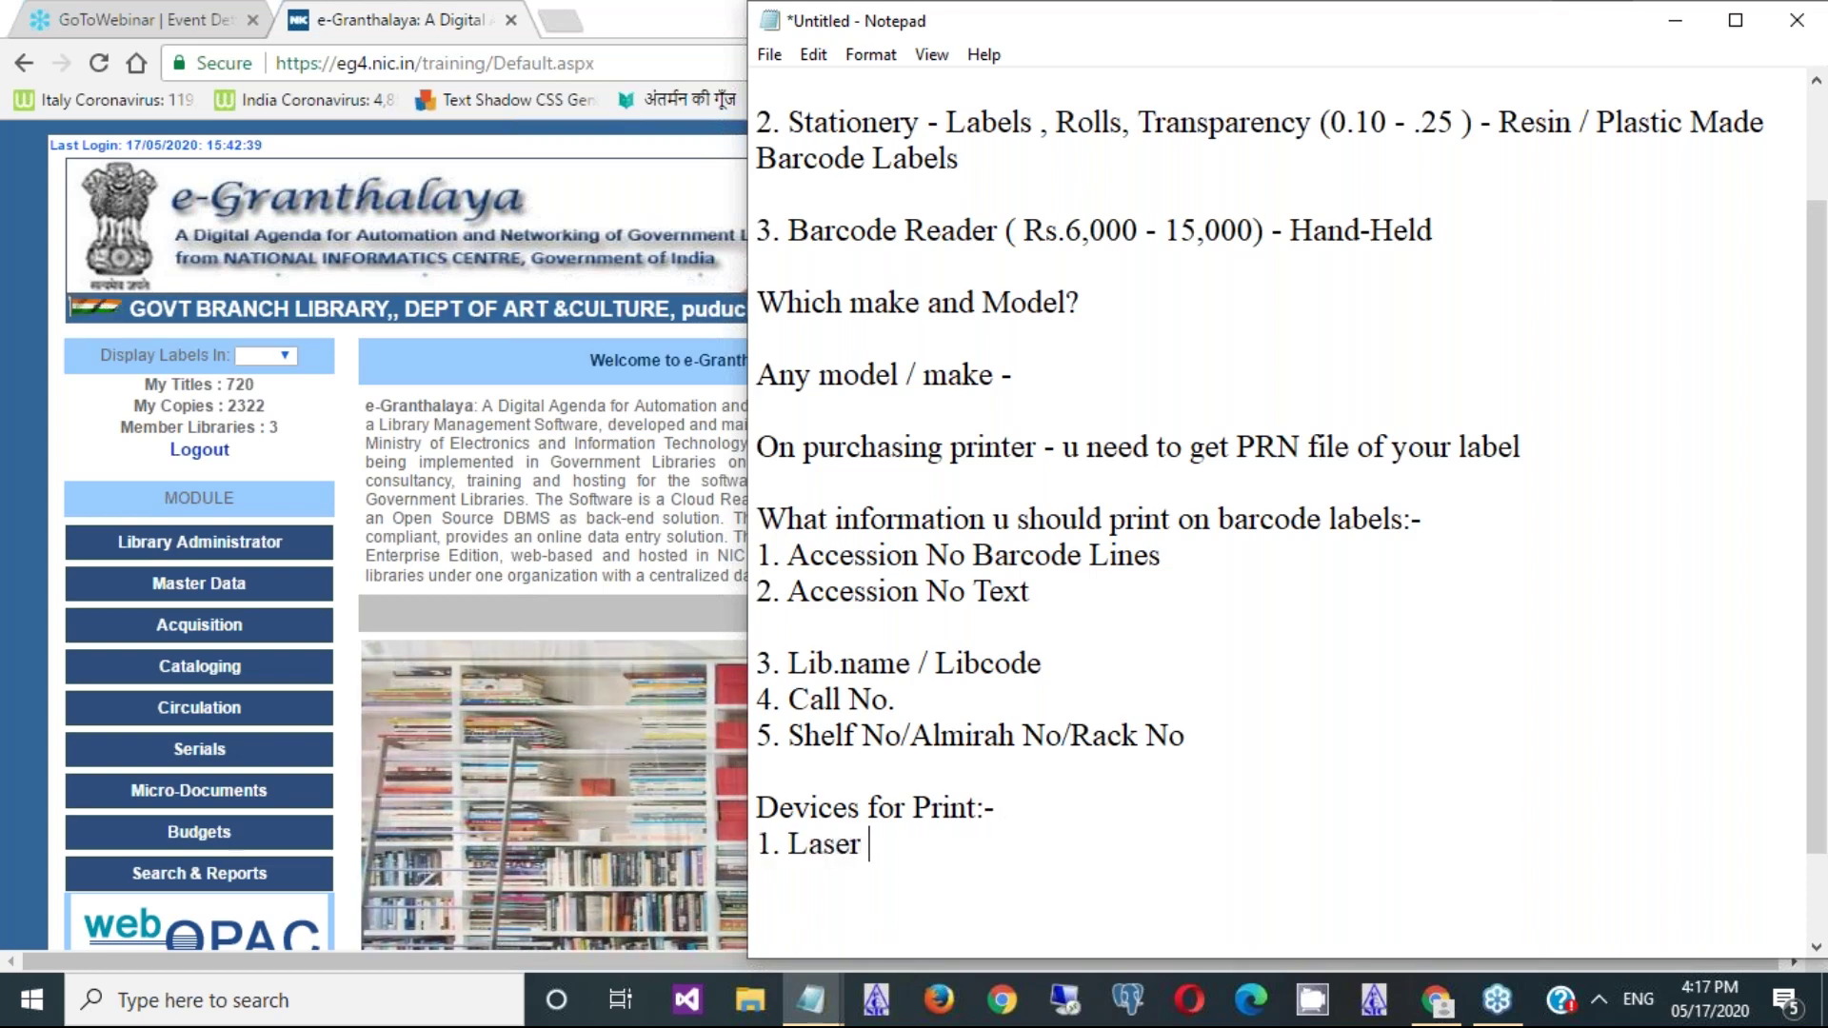
type("Printer")
key("Return")
type("2. B")
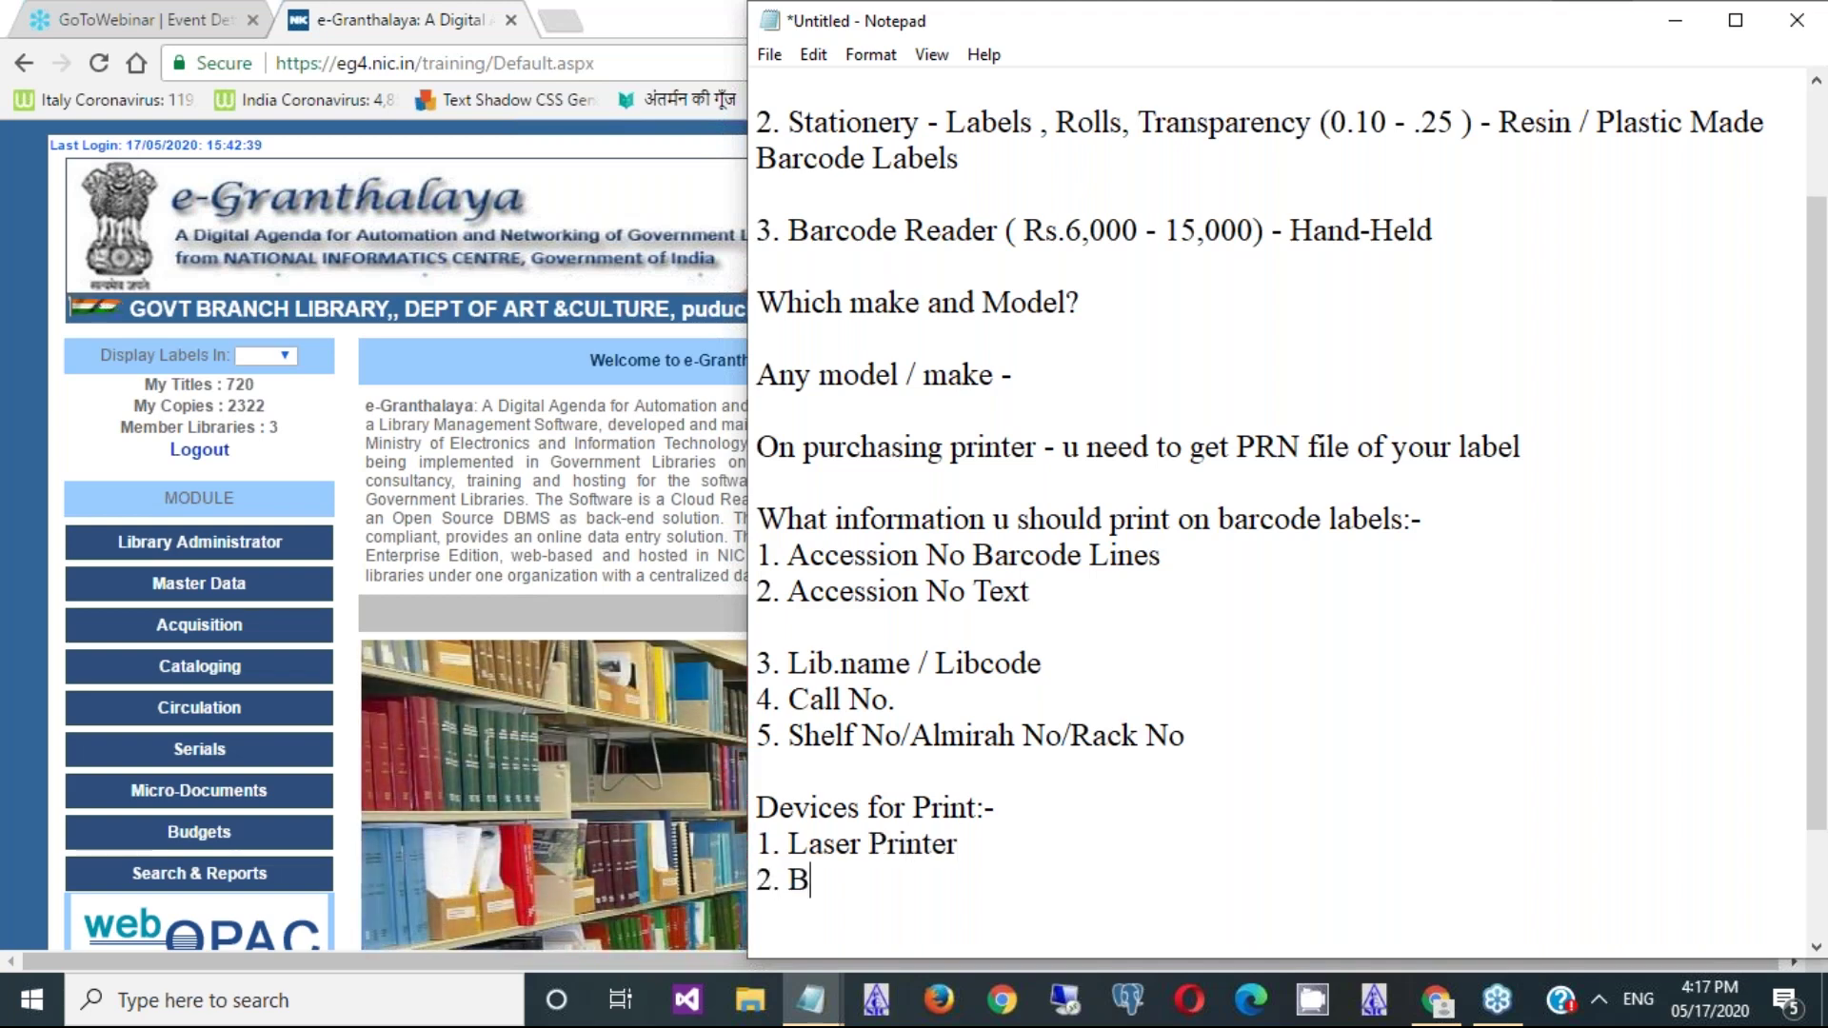
type("arcode ")
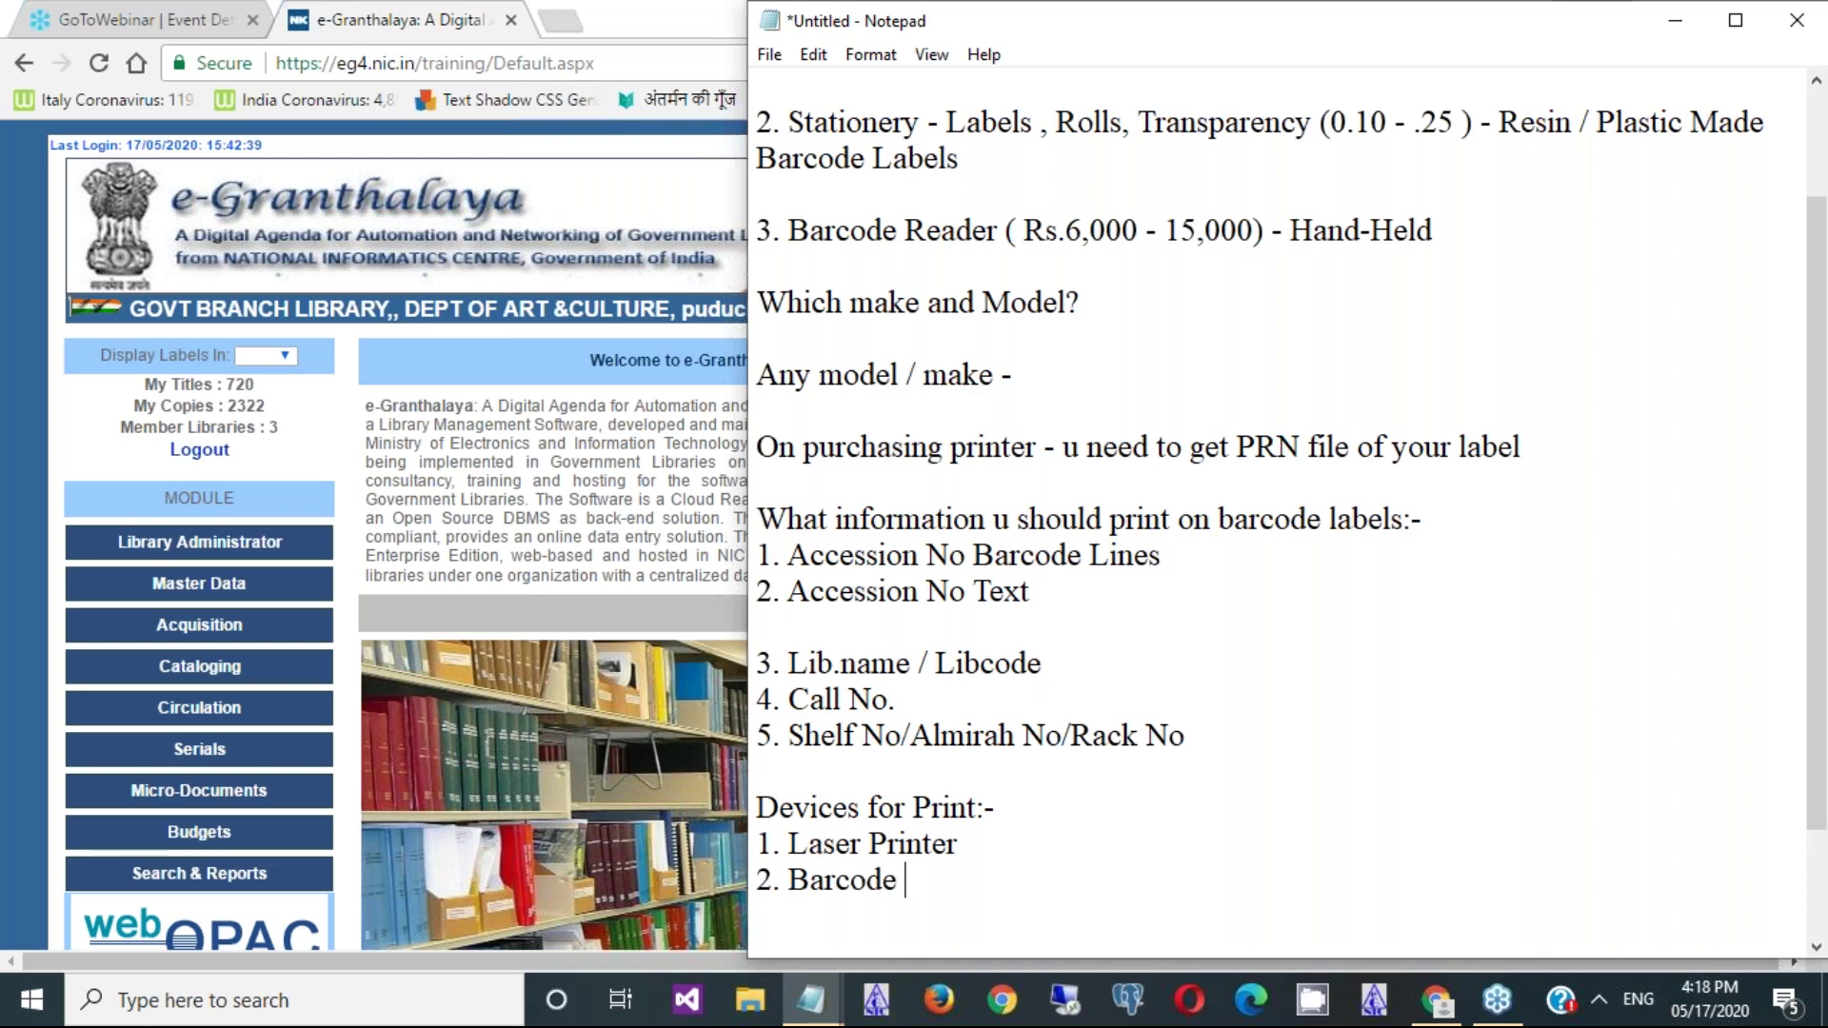
type("Printer")
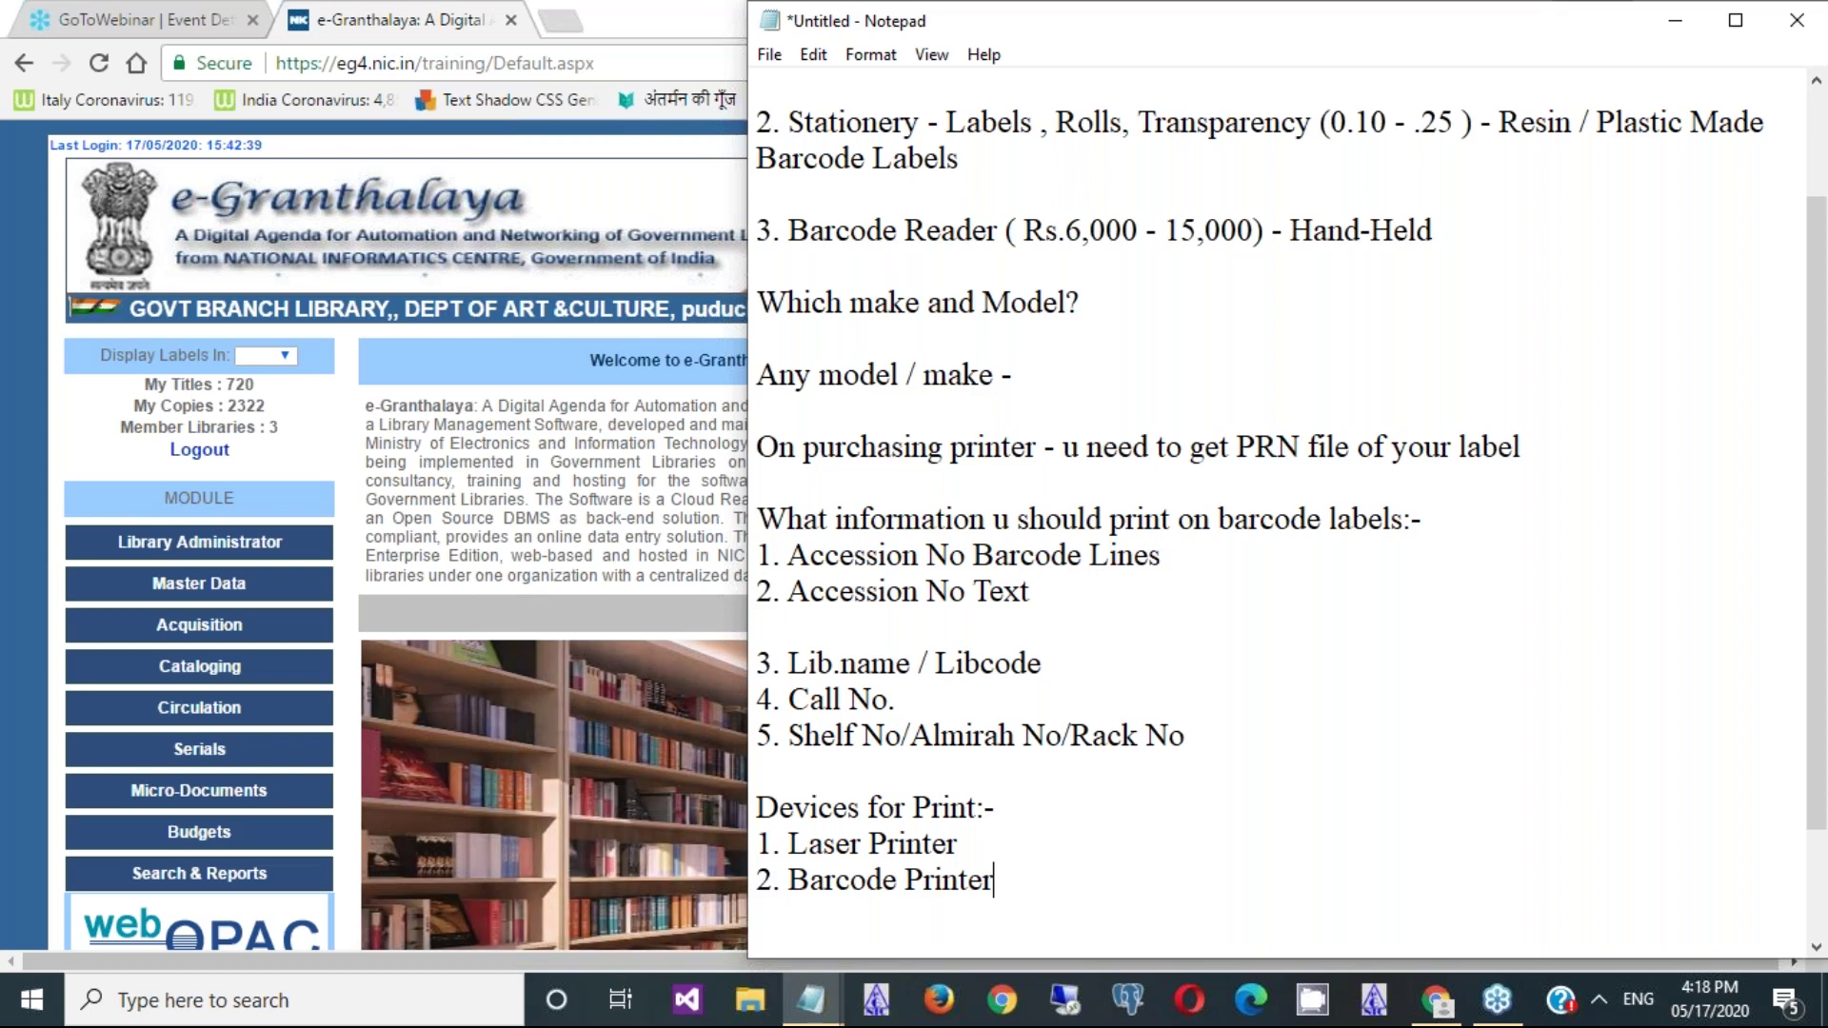
- Switch back to e-Granthalaya in Chrome and open Cataloging's Generate BarCode page with Barcode Printer as the printer type
left_click(589, 453)
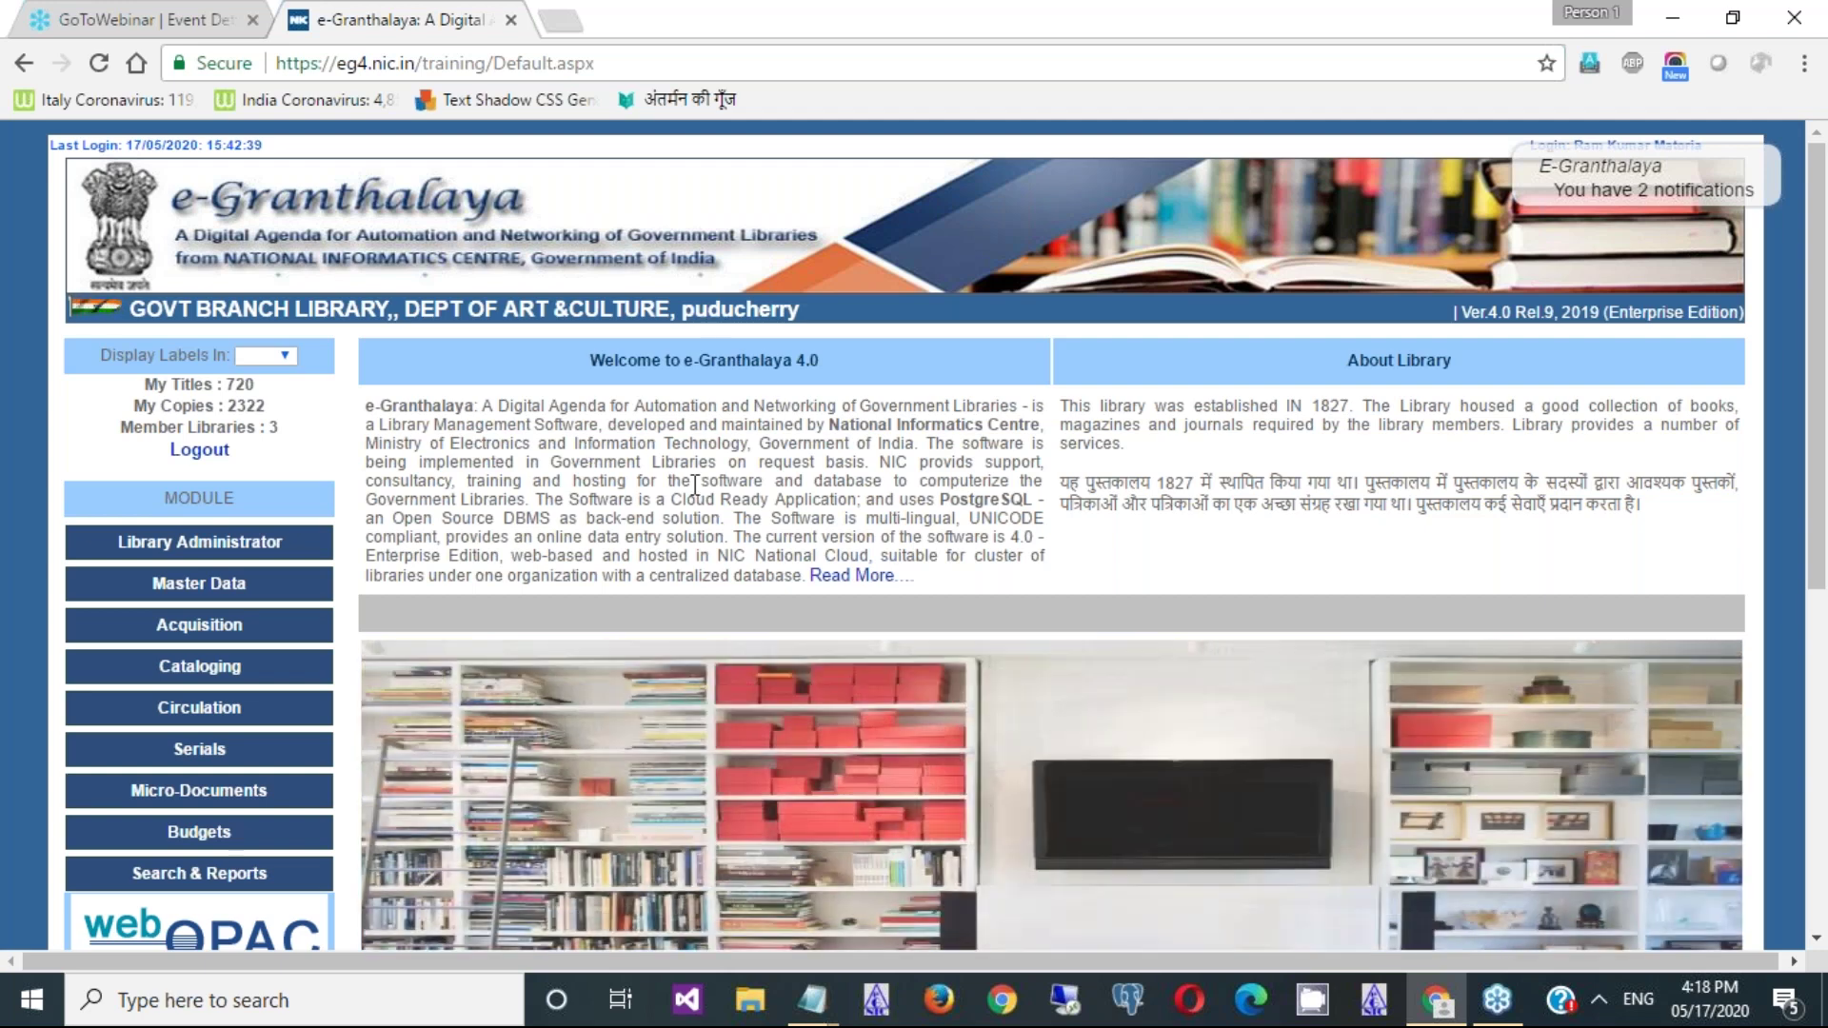
mouse_move(800, 995)
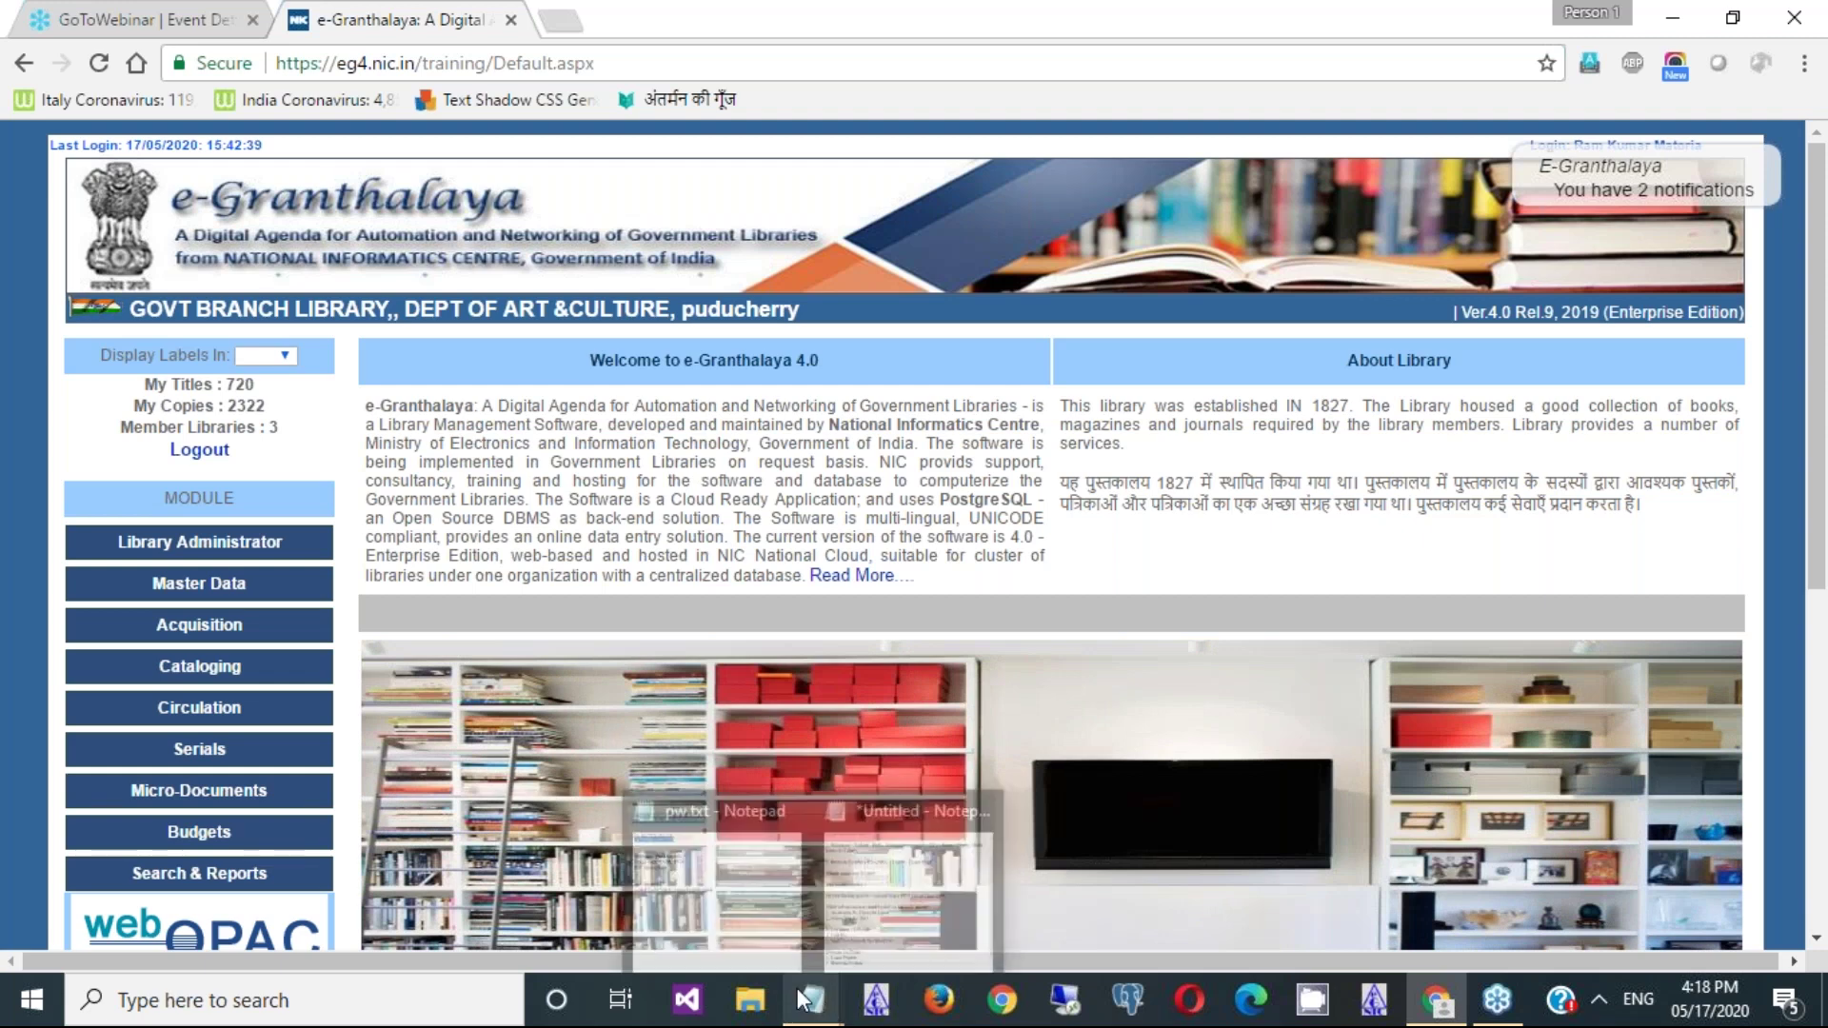
left_click(233, 672)
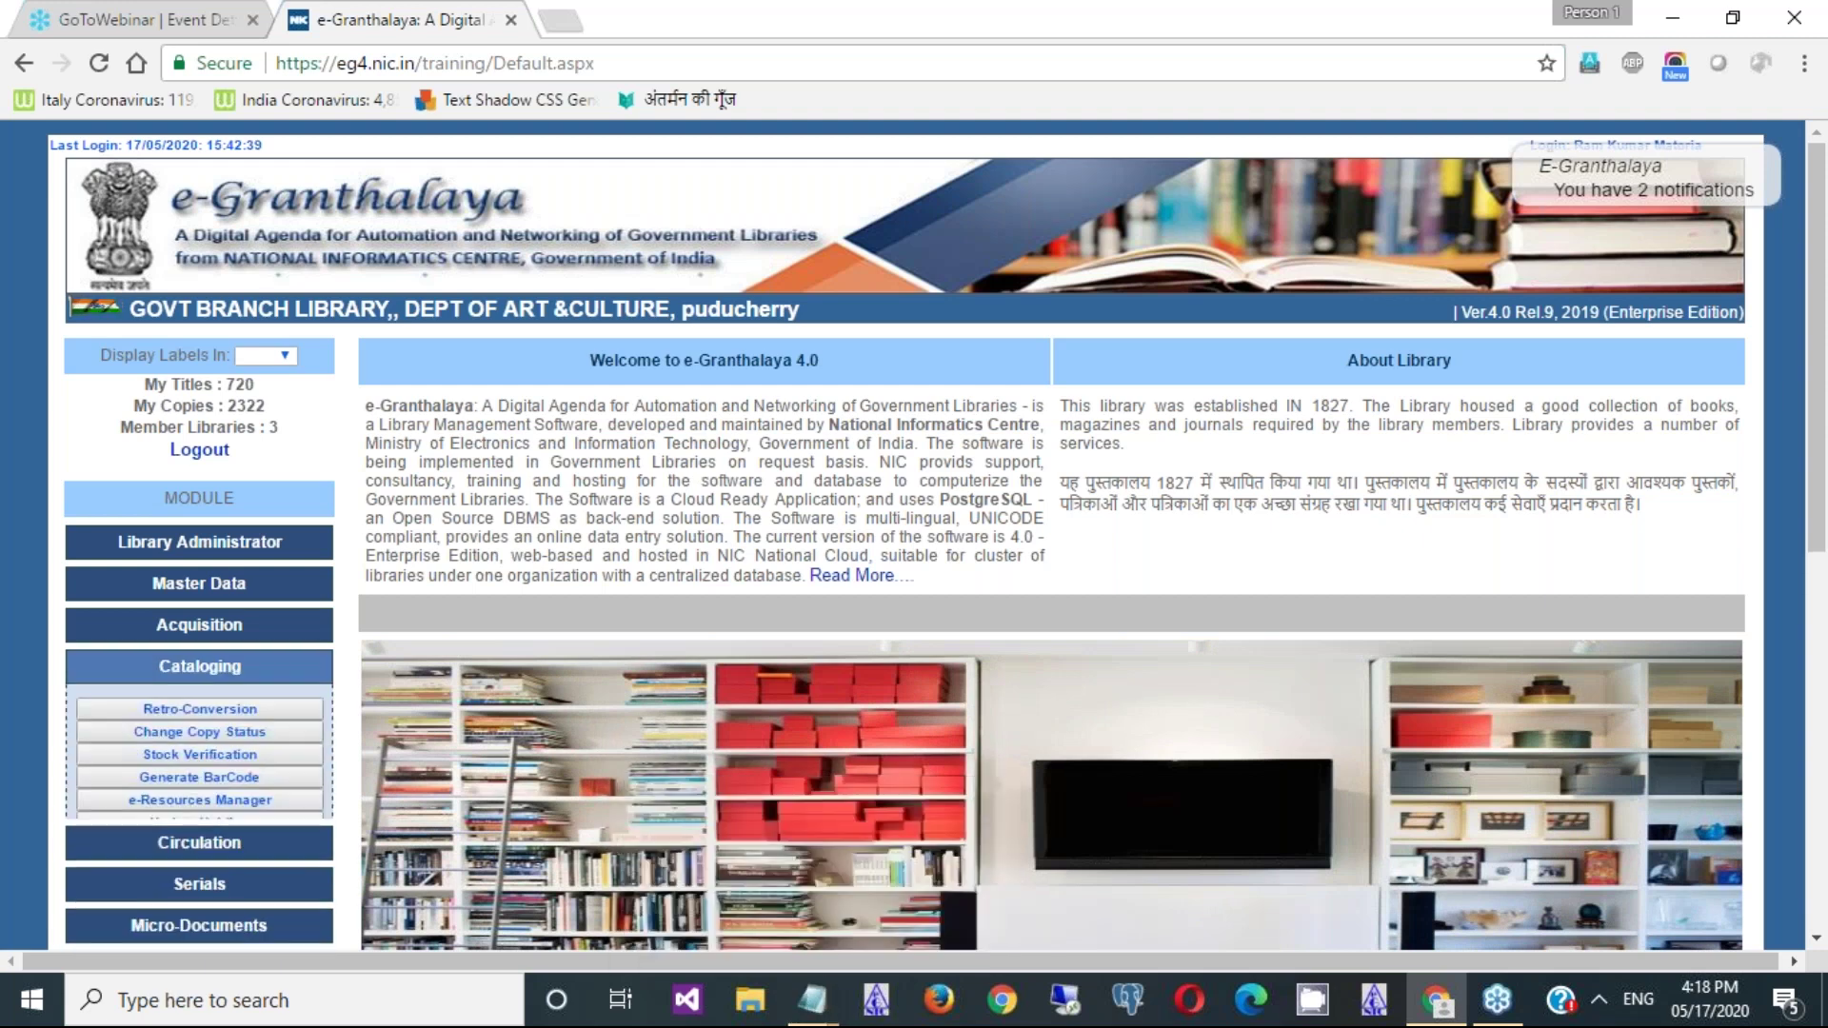
left_click(231, 778)
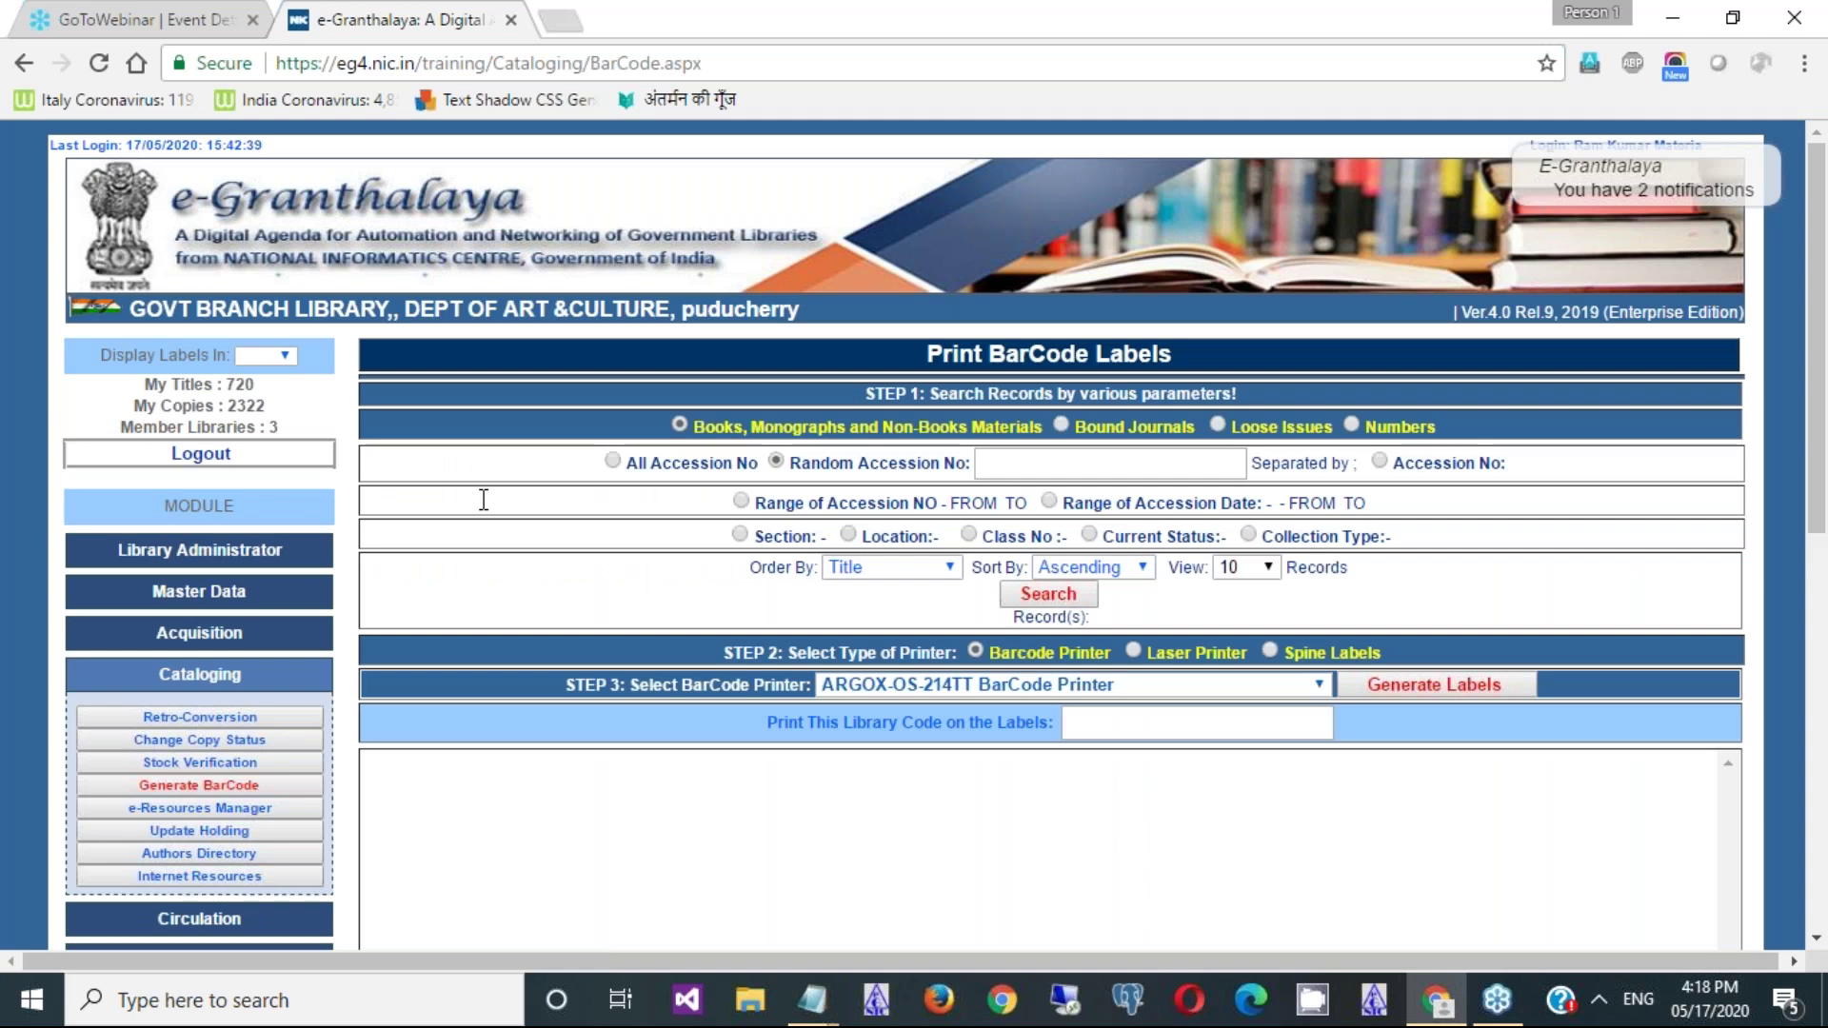
left_click(1005, 660)
- Look through the search options for Bound Journals, Loose Issues and Numbers, and return to Books, Monographs and Non-Books Materials
left_click(1133, 430)
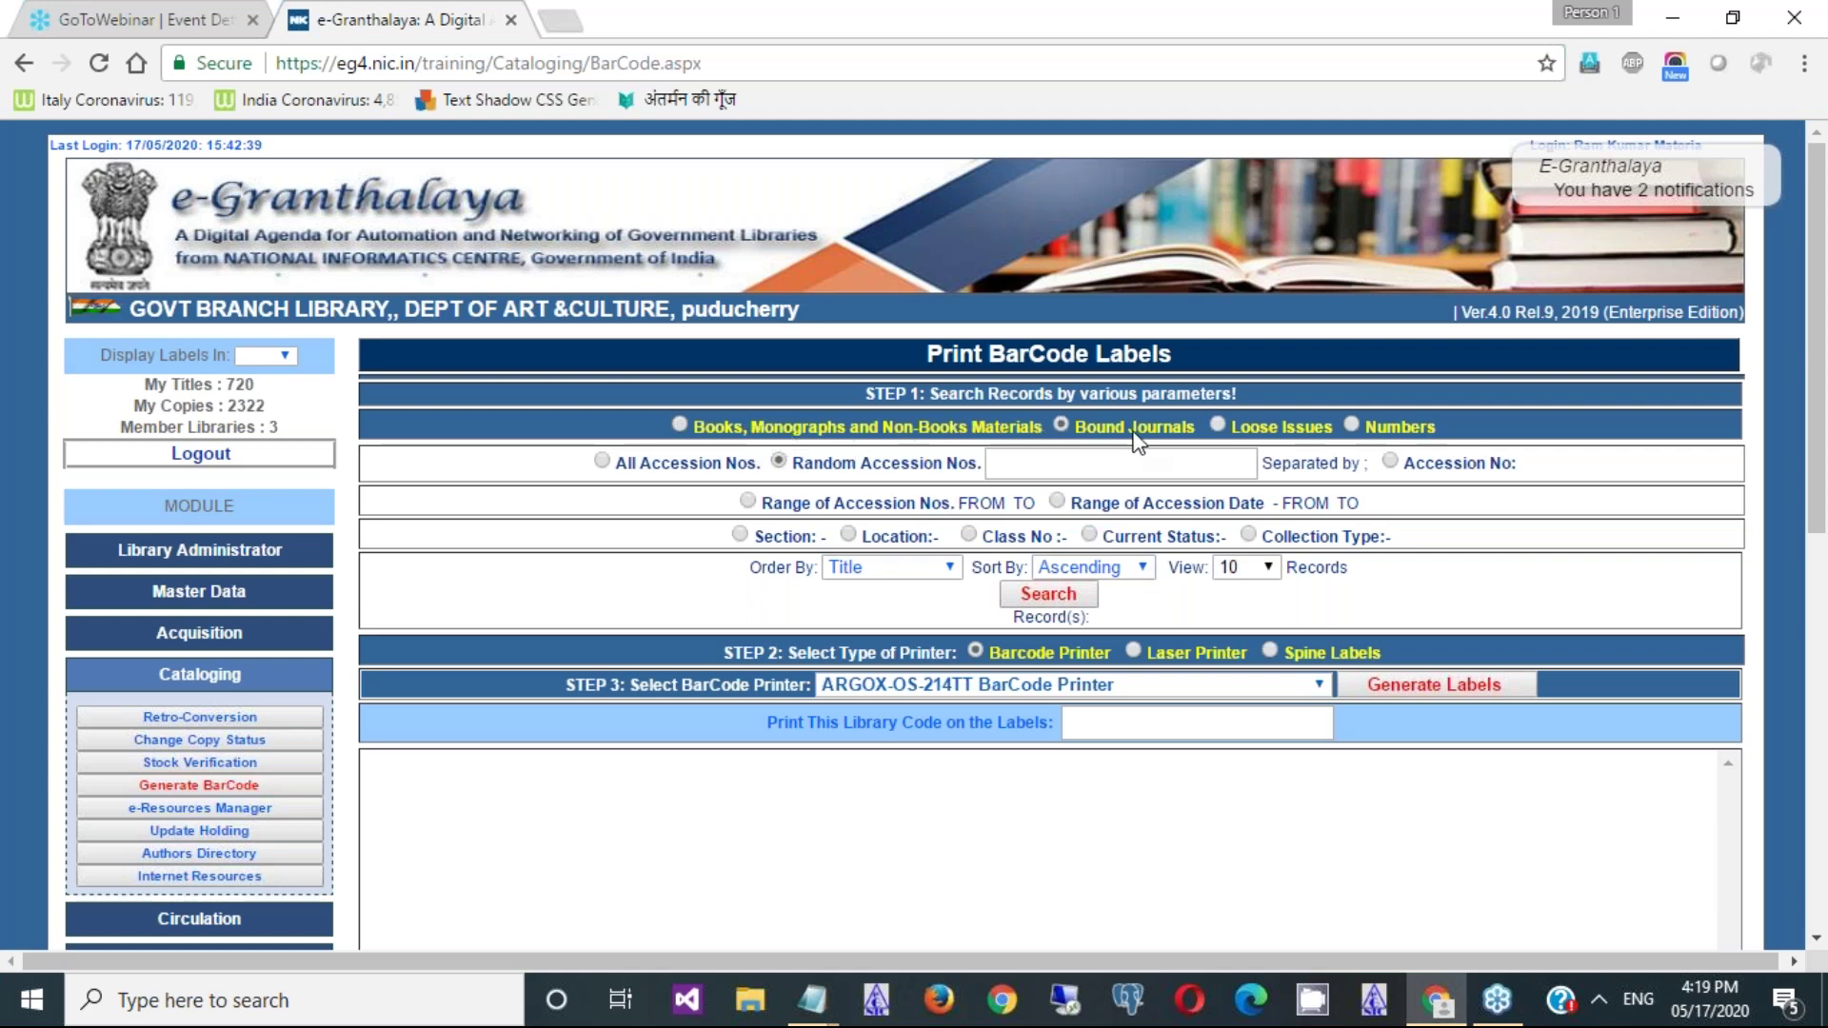
left_click(1252, 434)
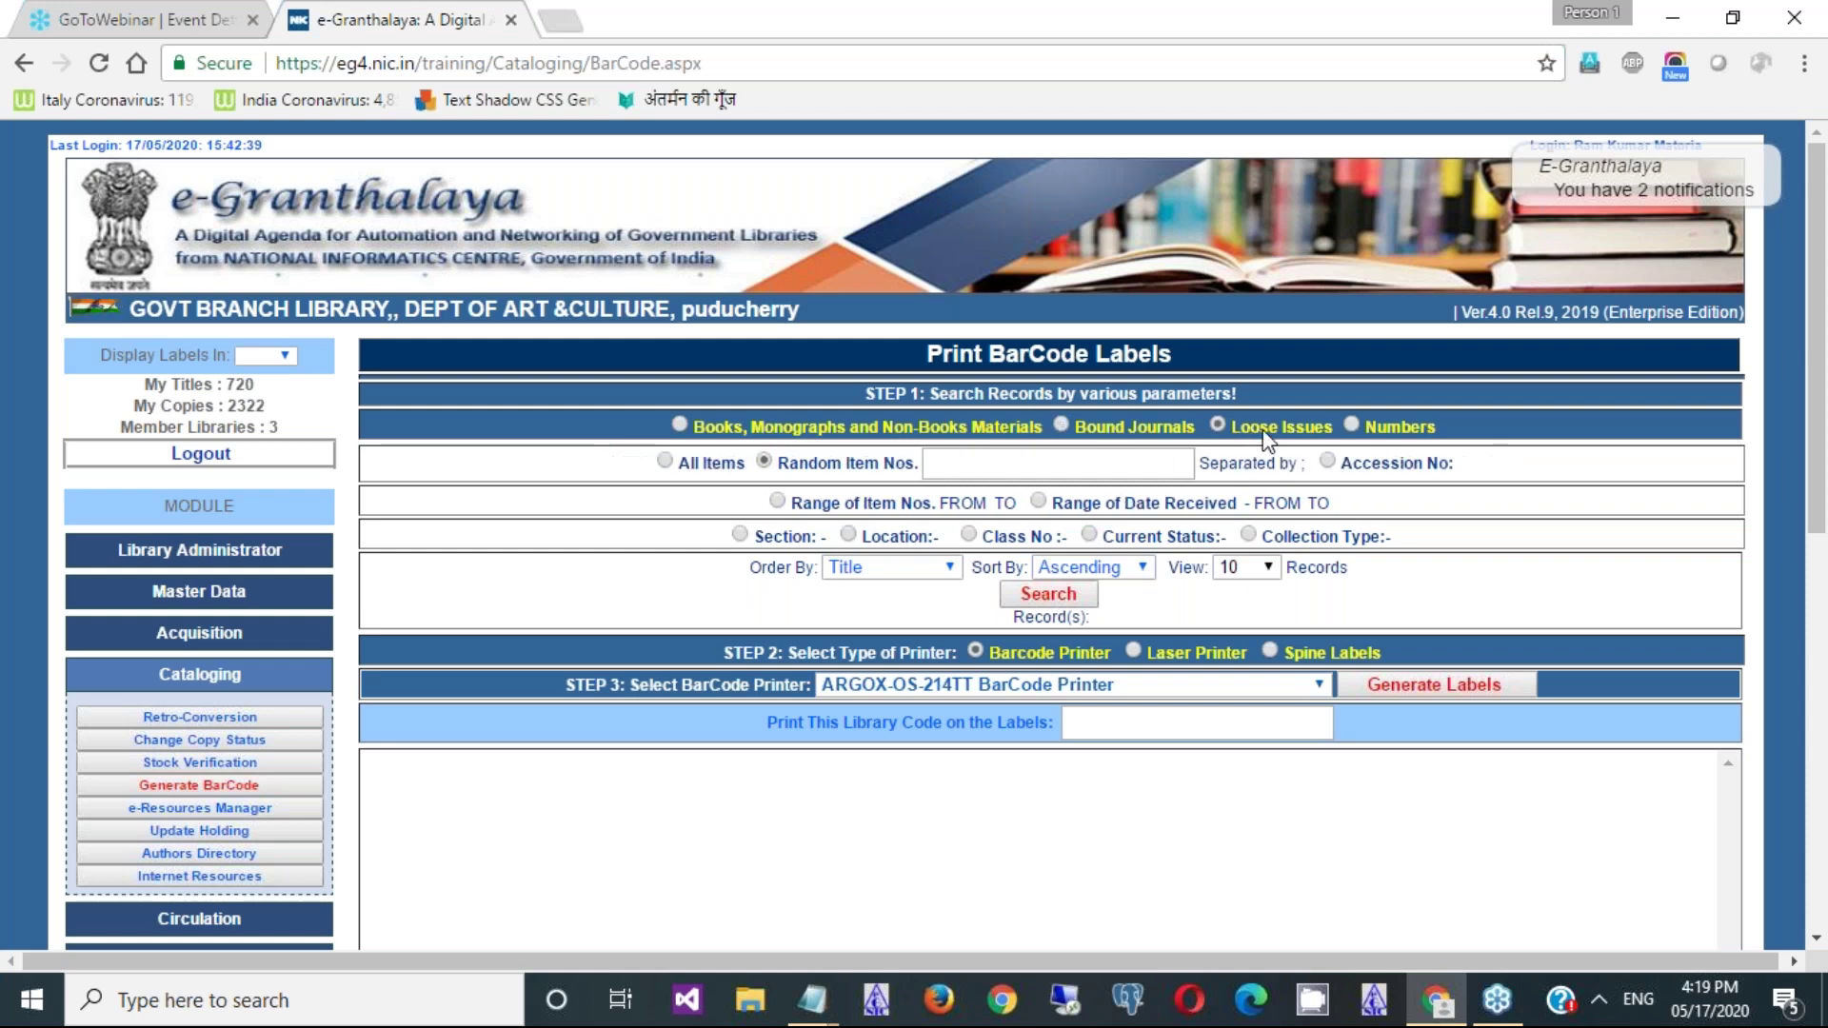
left_click(1379, 425)
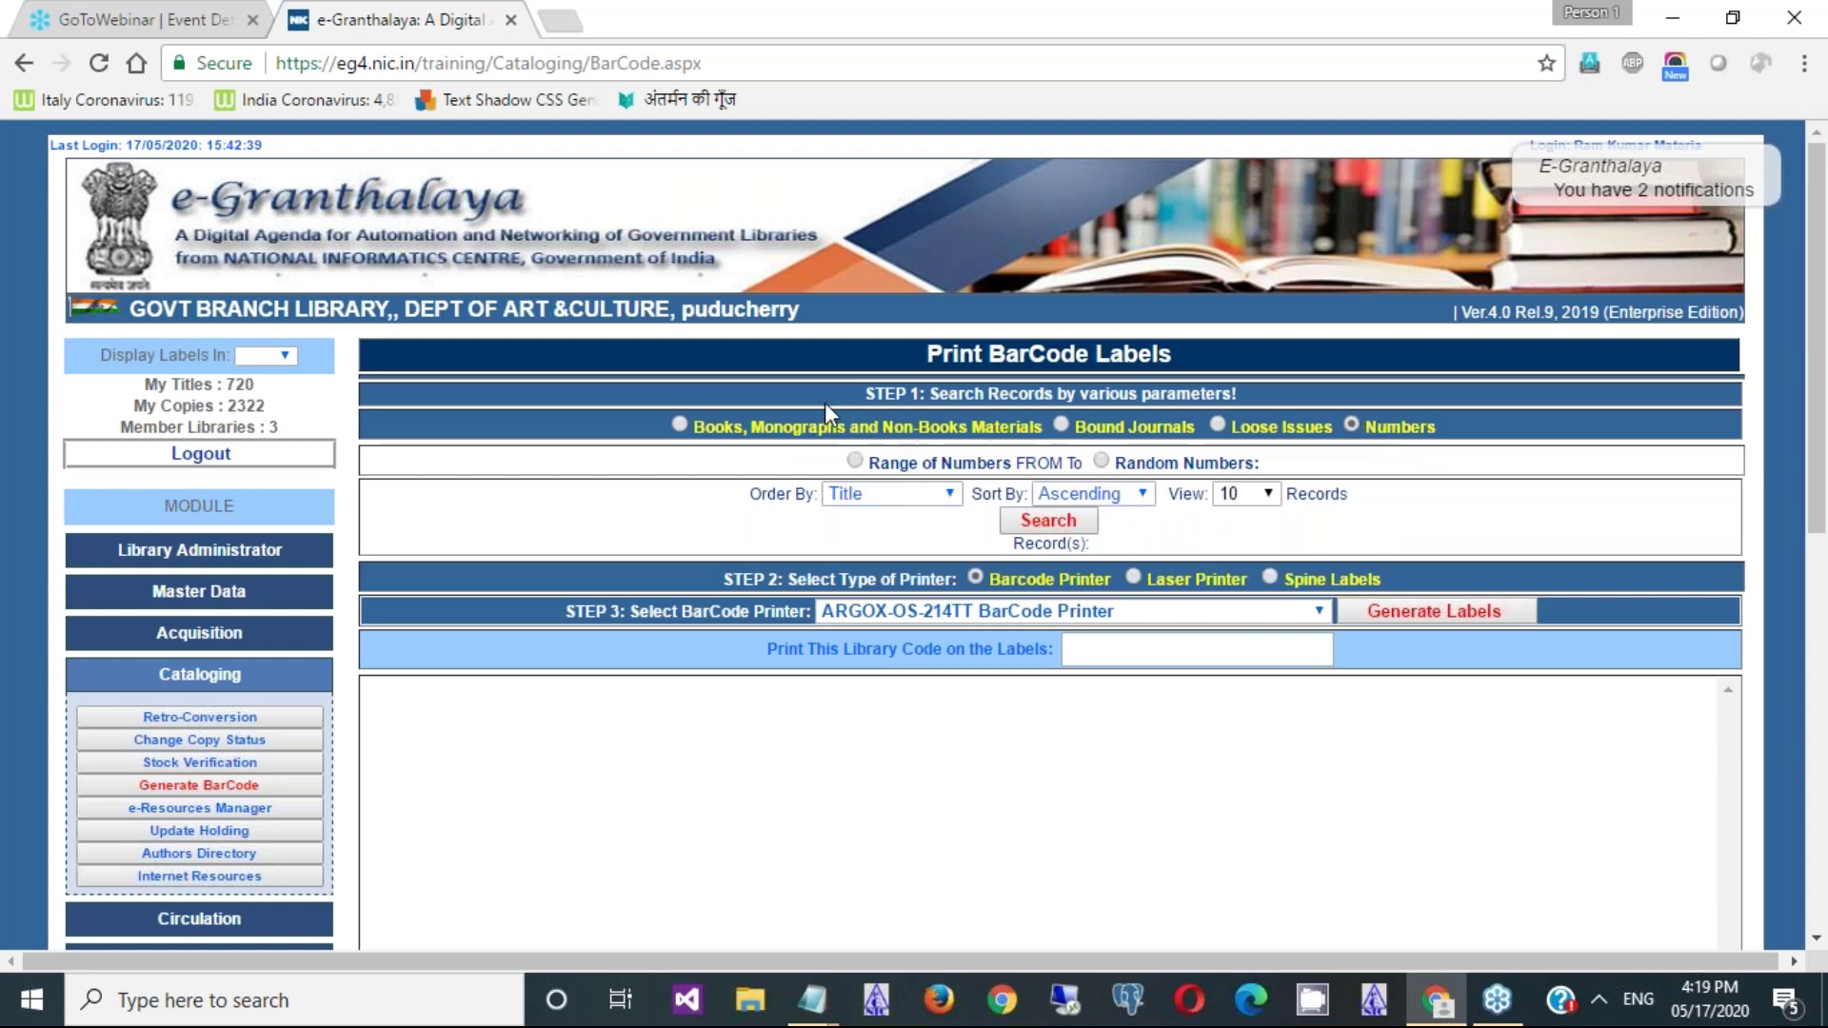
left_click(819, 426)
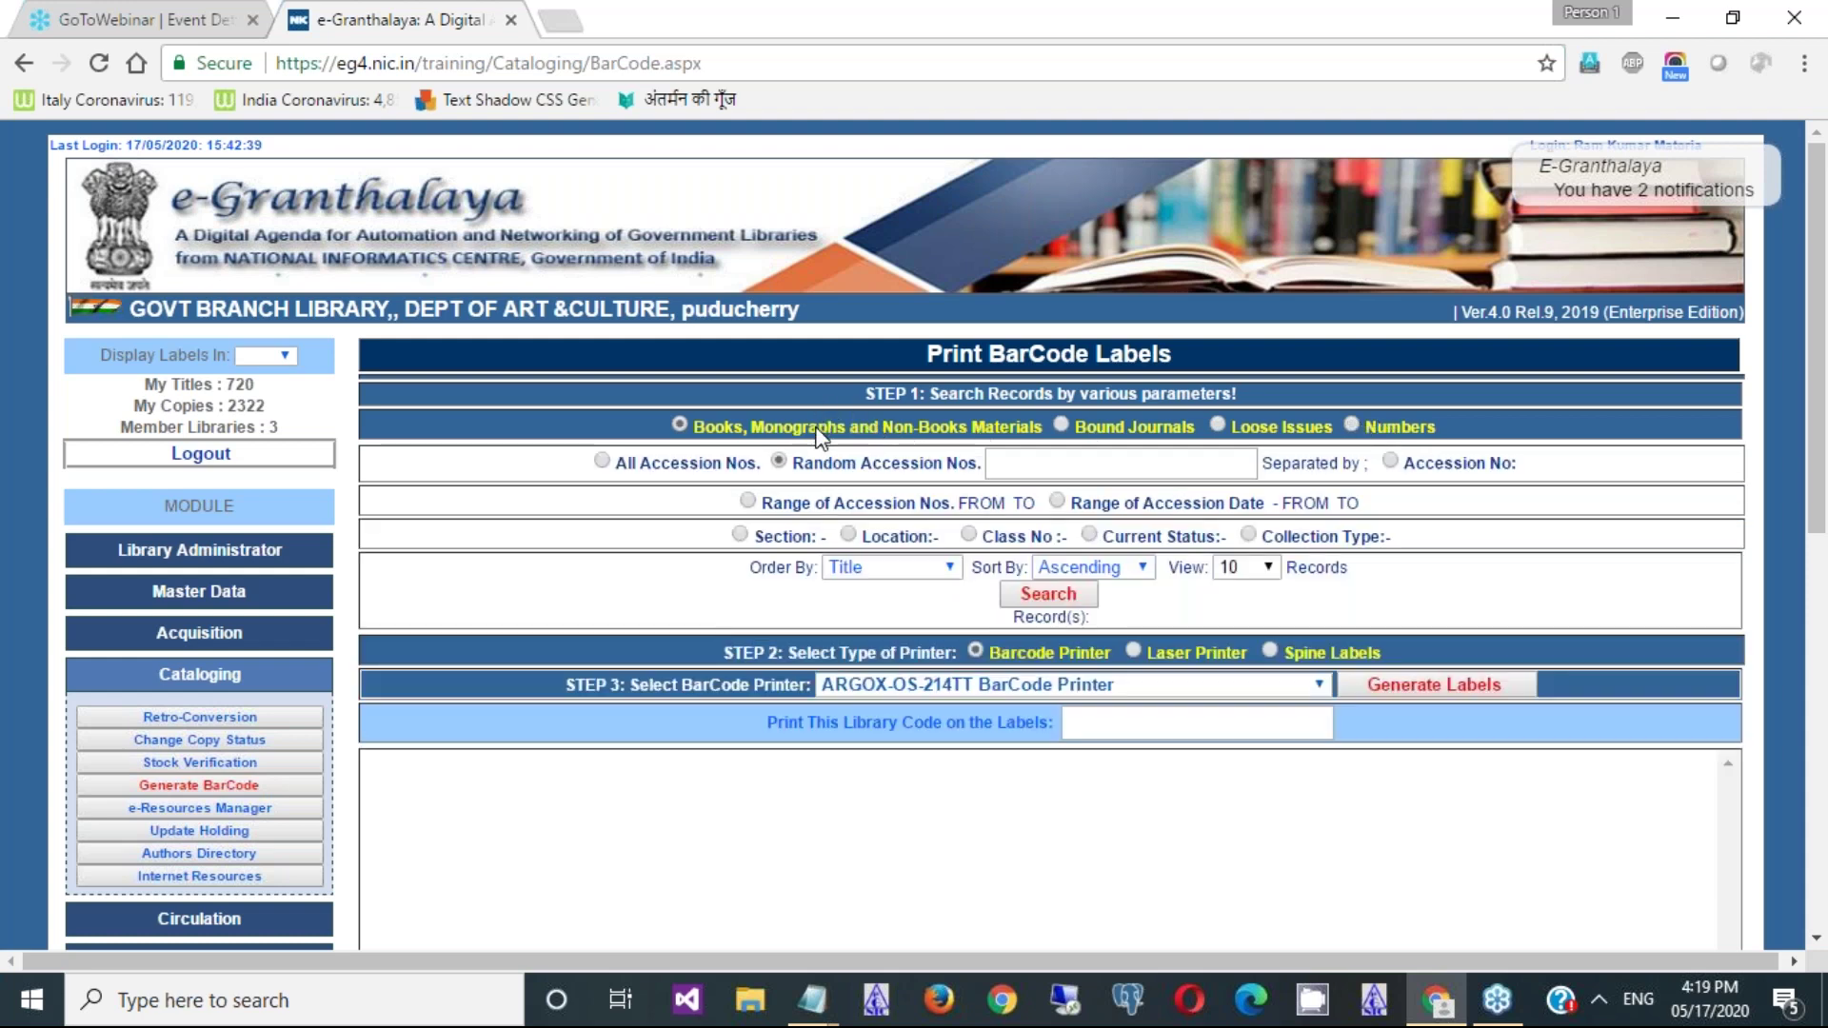
- Search the book records for all accession numbers
left_click(1009, 461)
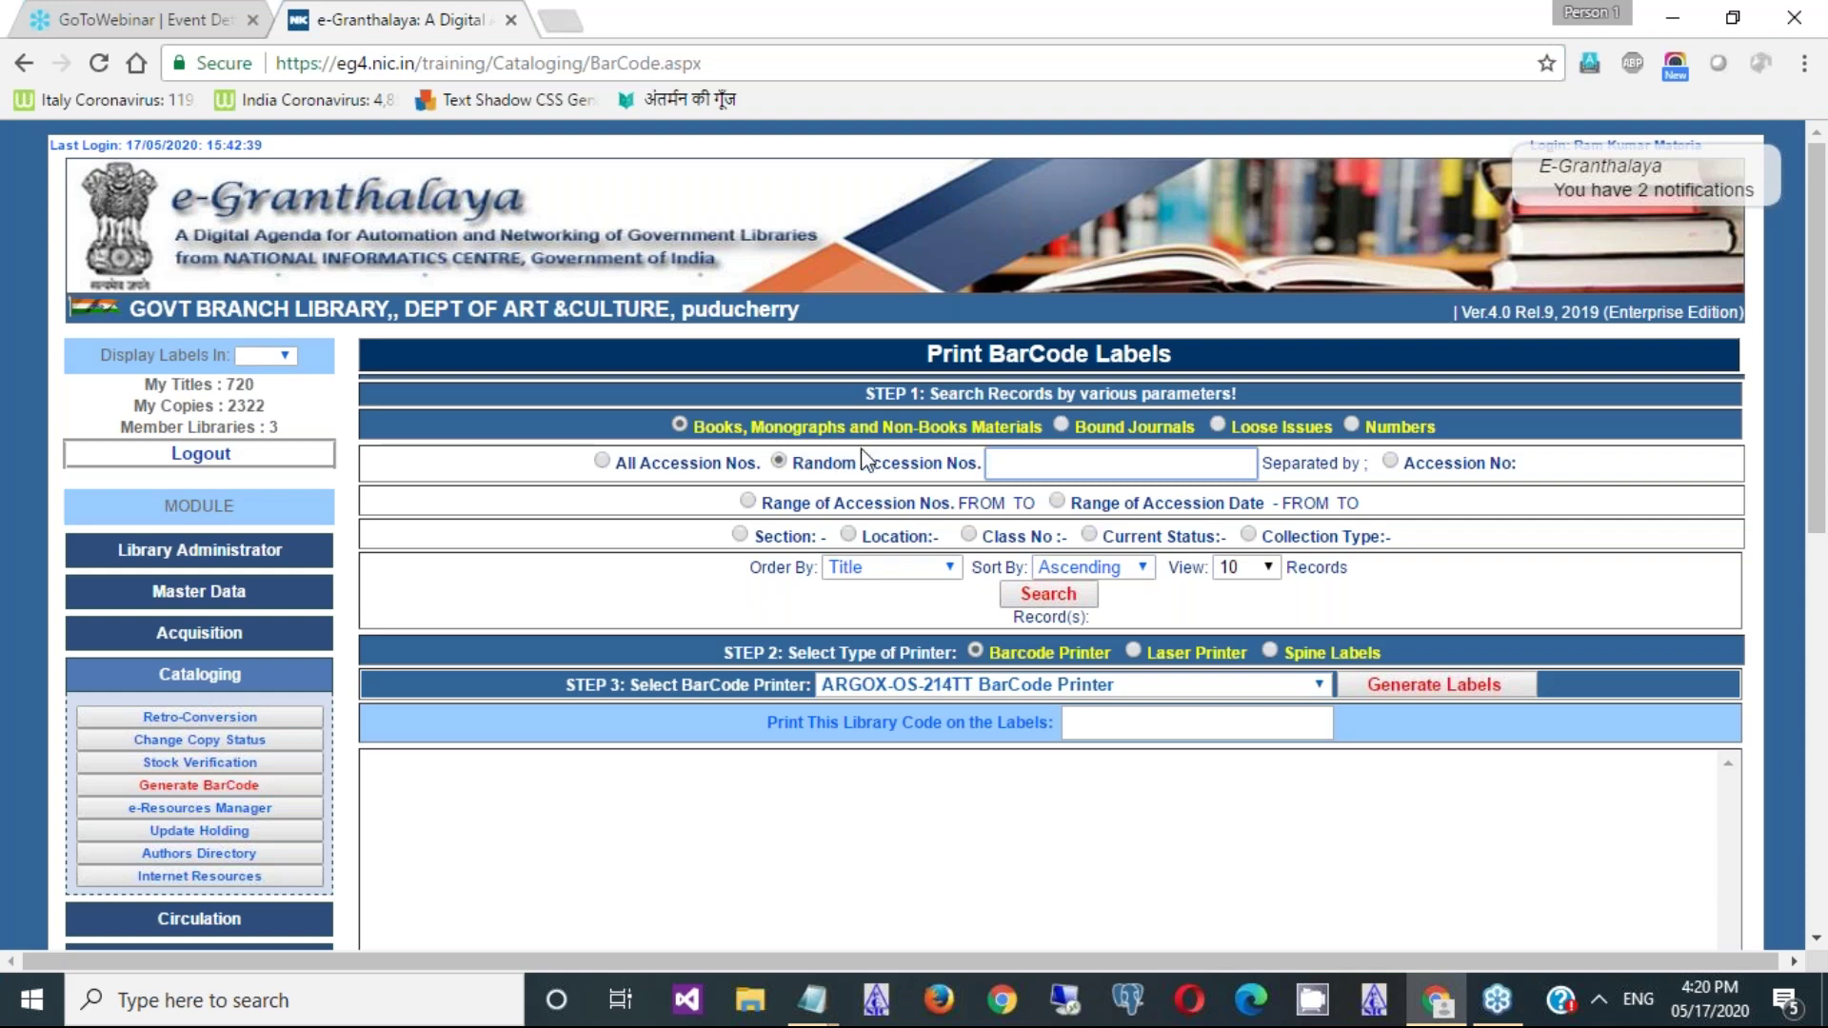
left_click(686, 464)
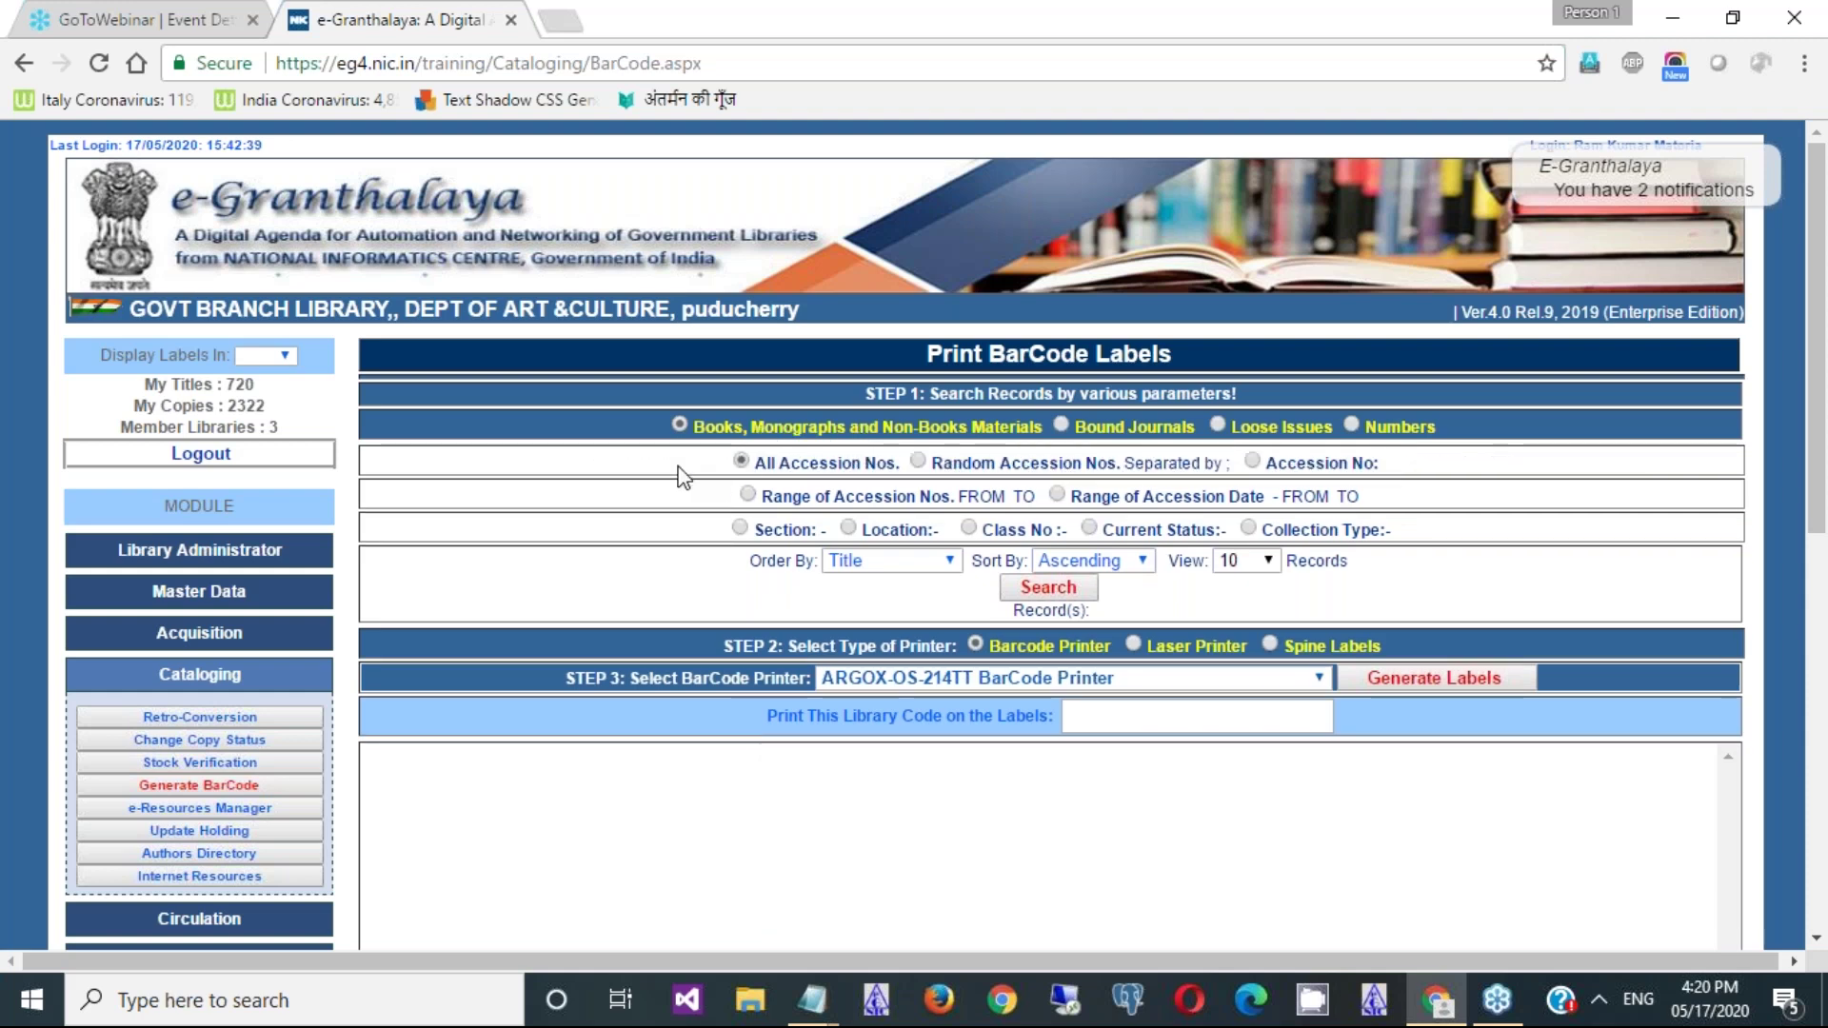
left_click(1038, 590)
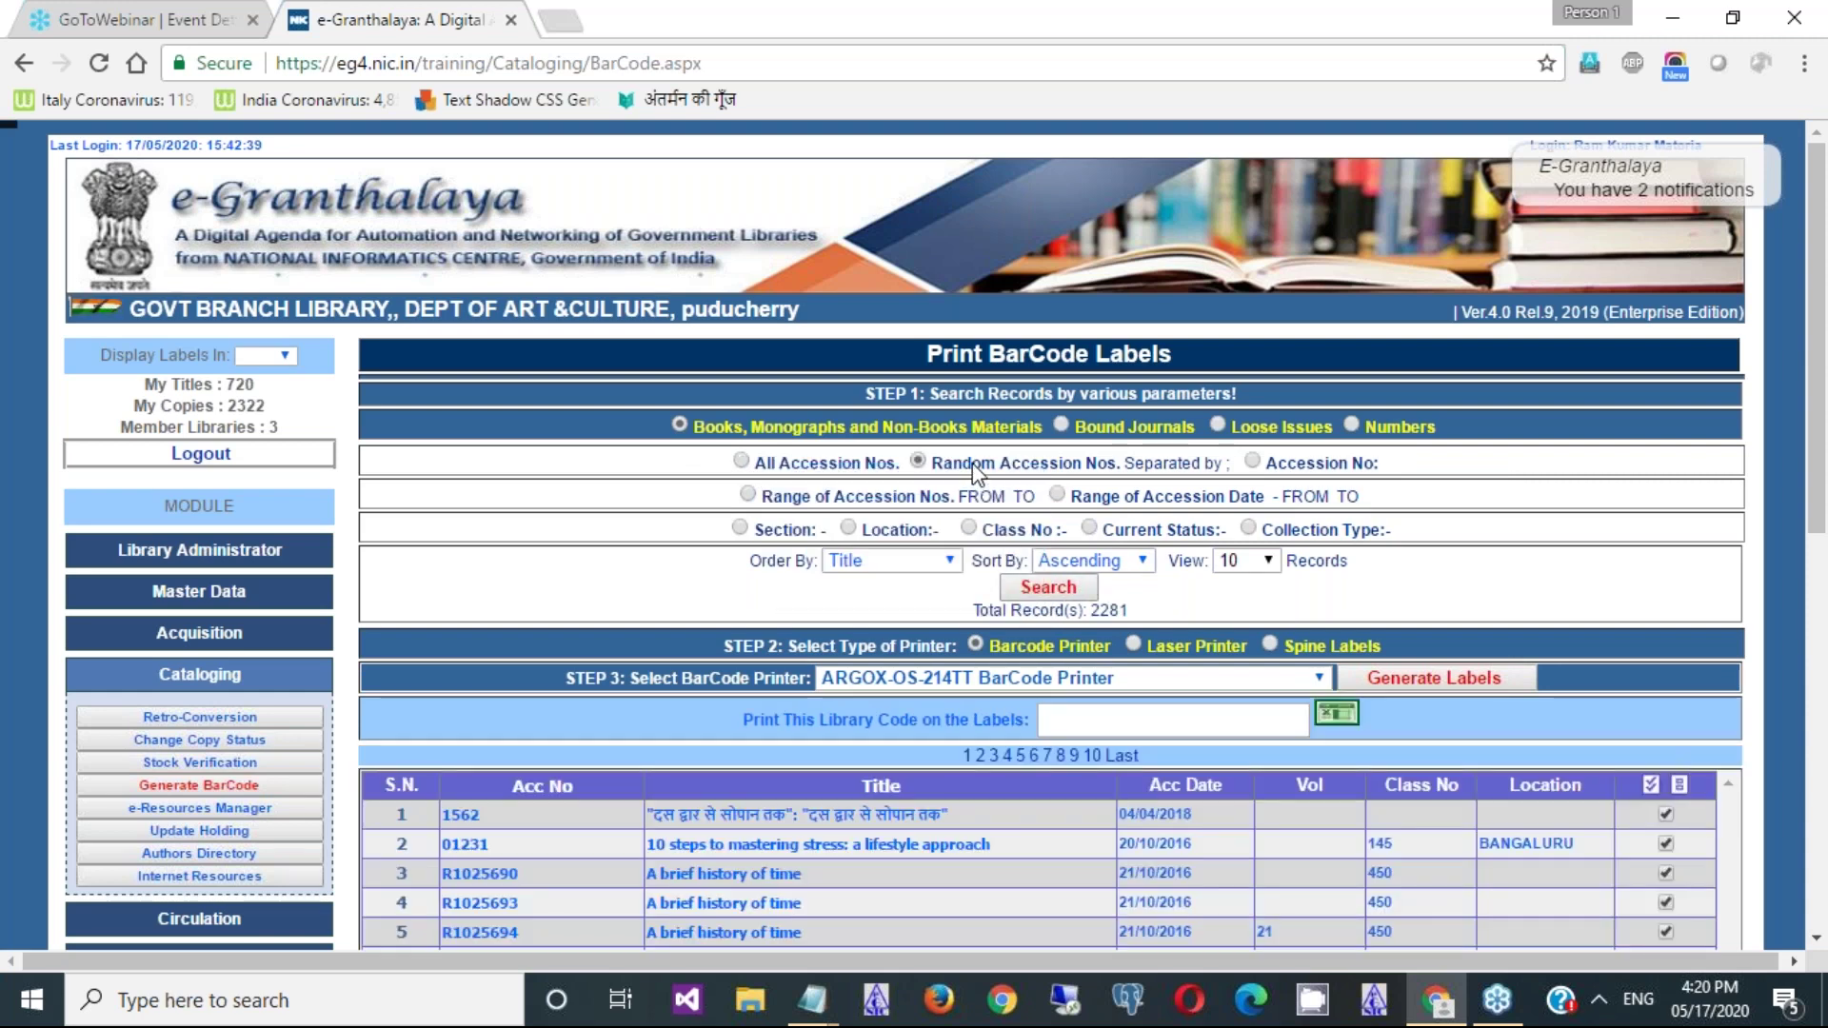
- Search the book records for the random accession numbers N1;N4;N21;56
type("N")
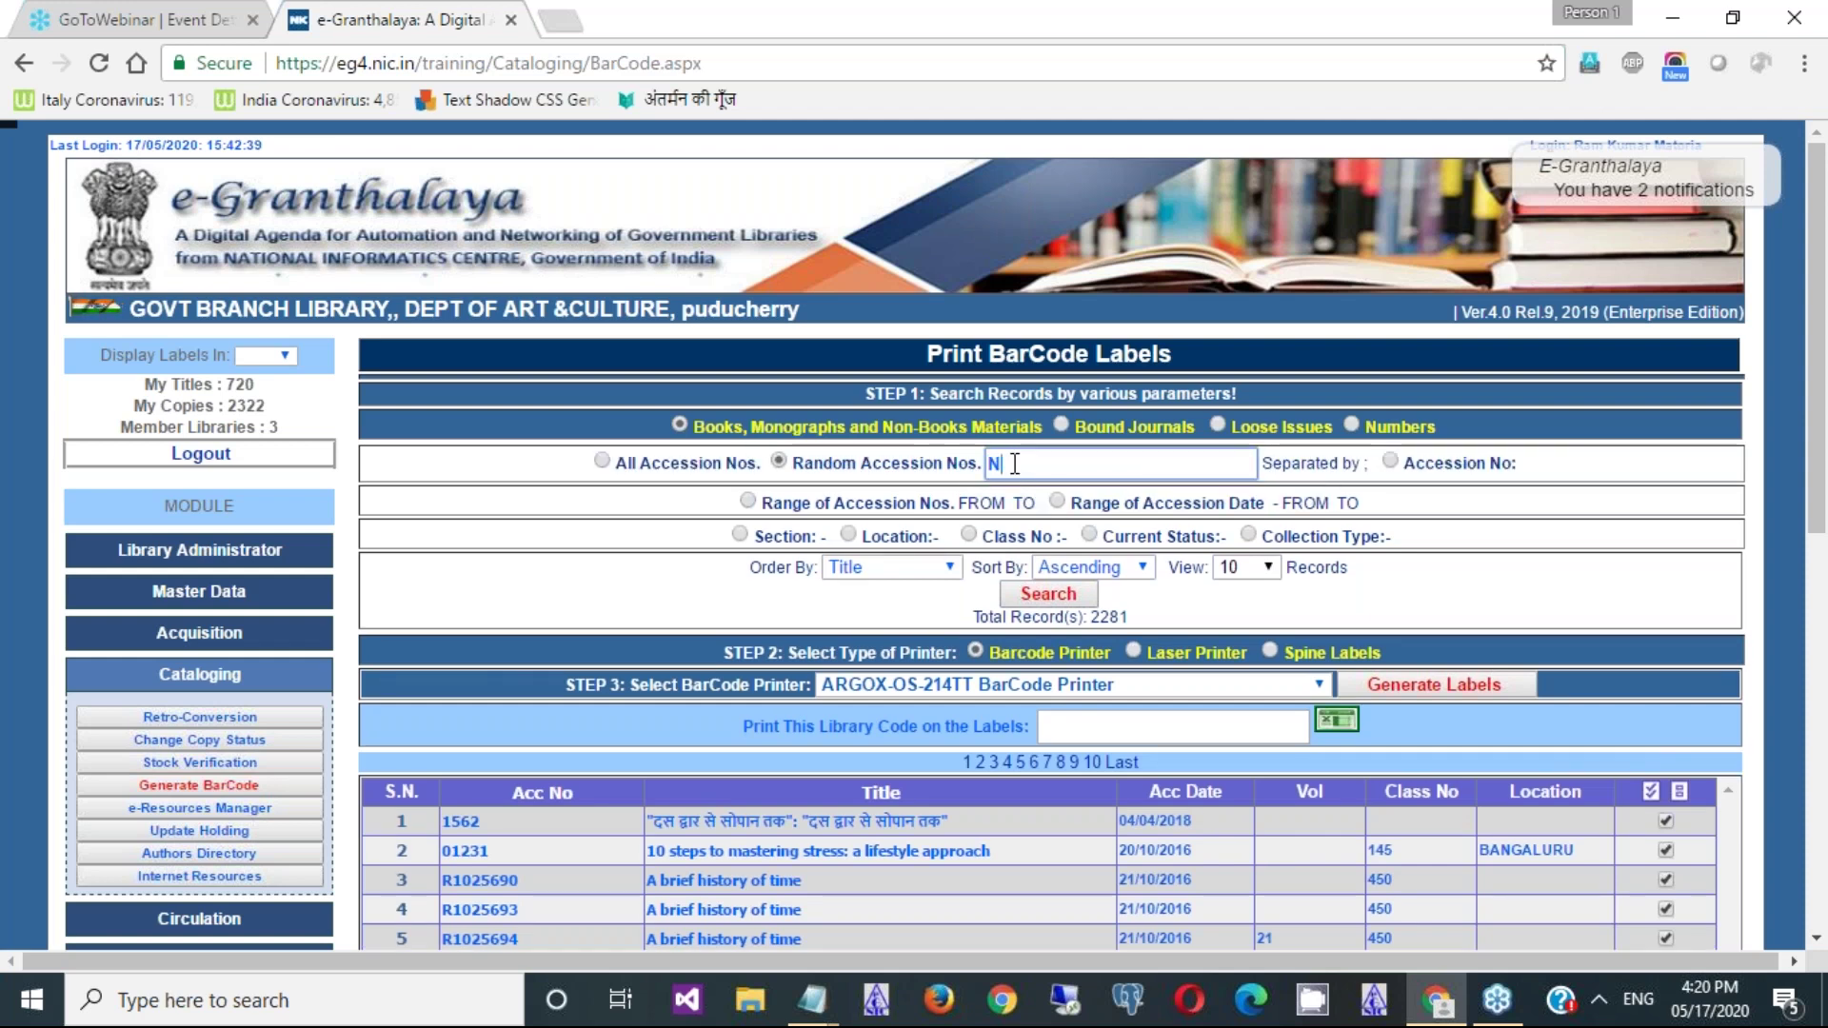
type("1;N4;N21;56")
left_click(1056, 596)
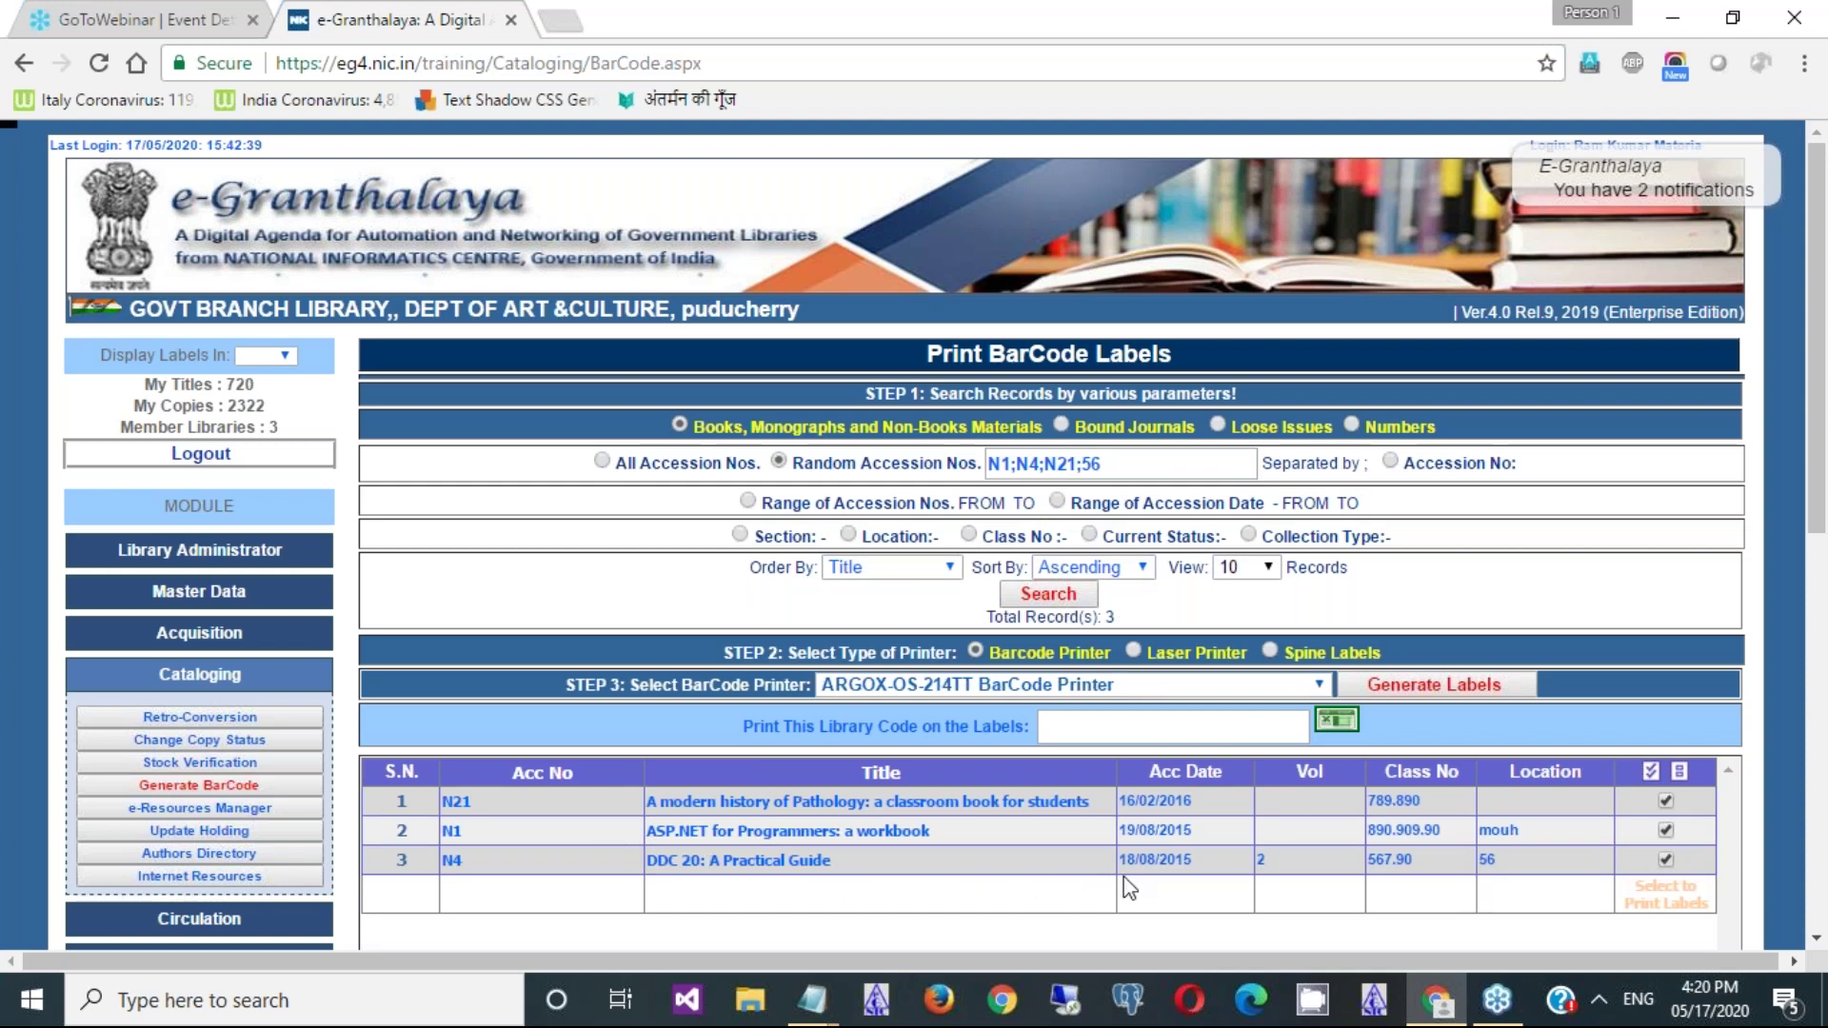
- Check the accession number match options and search for accession numbers that start with N
left_click(1389, 461)
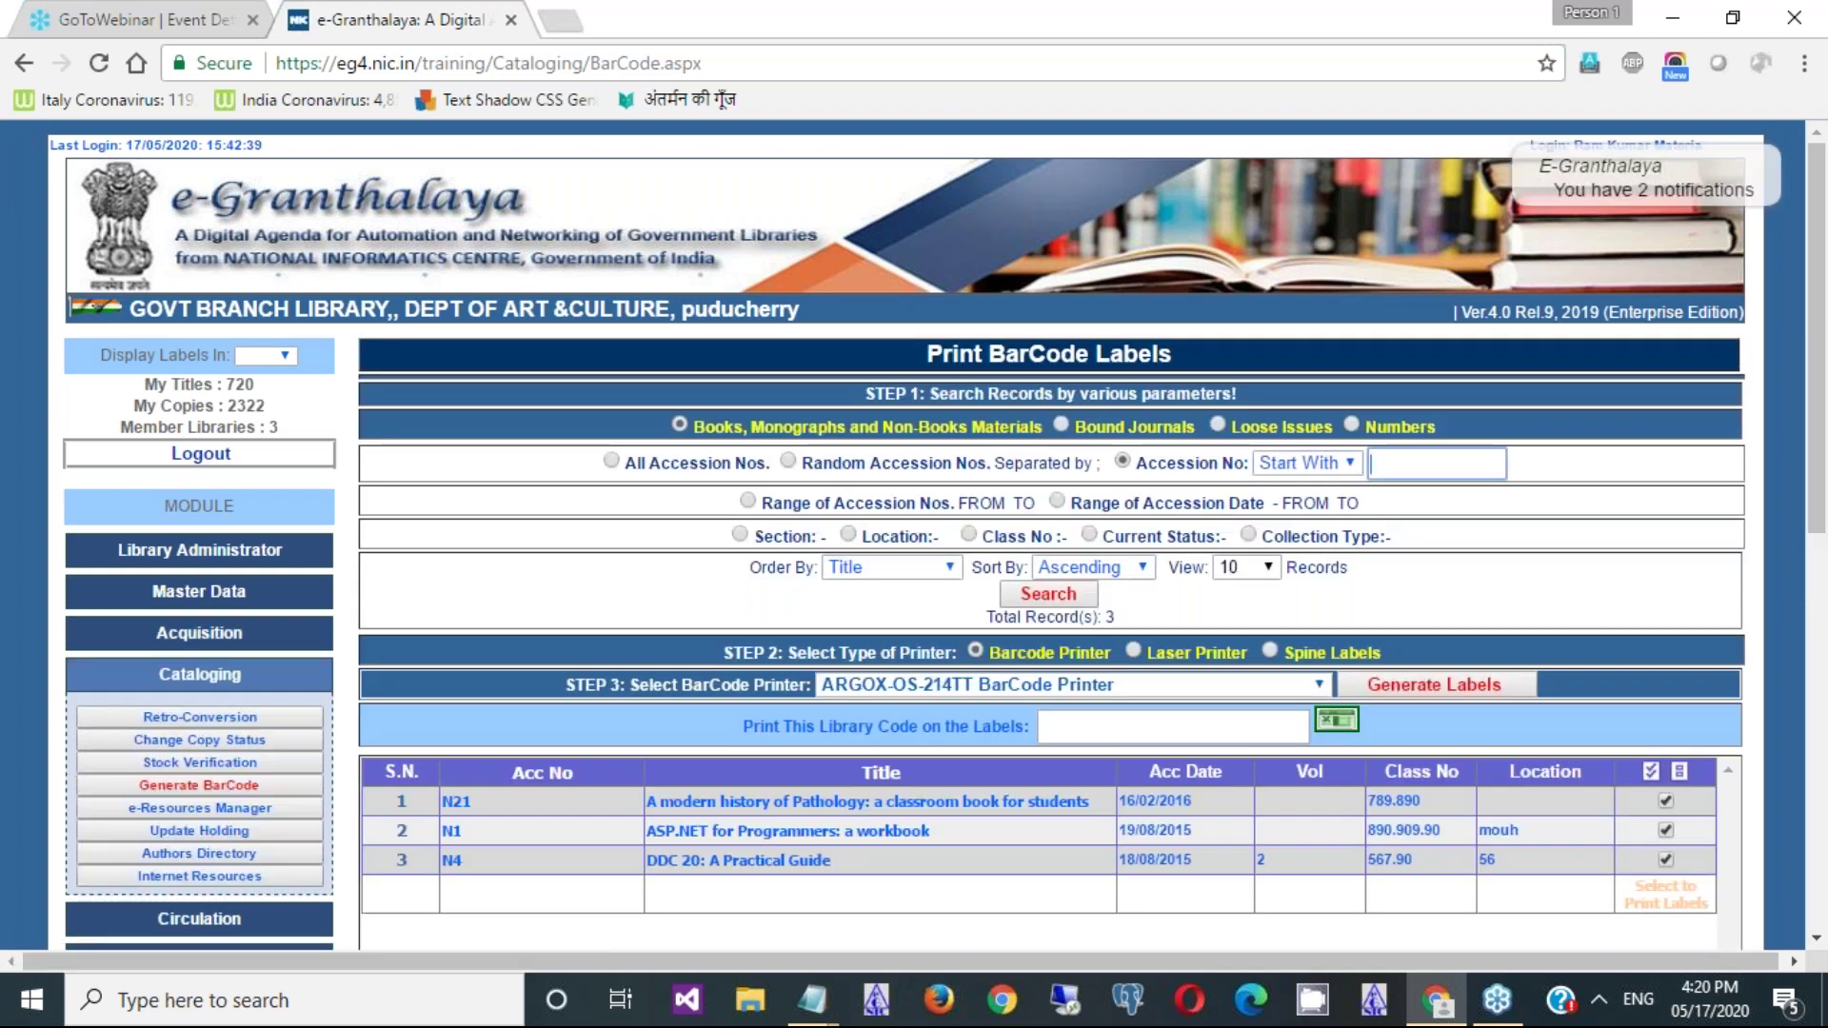
left_click(1350, 463)
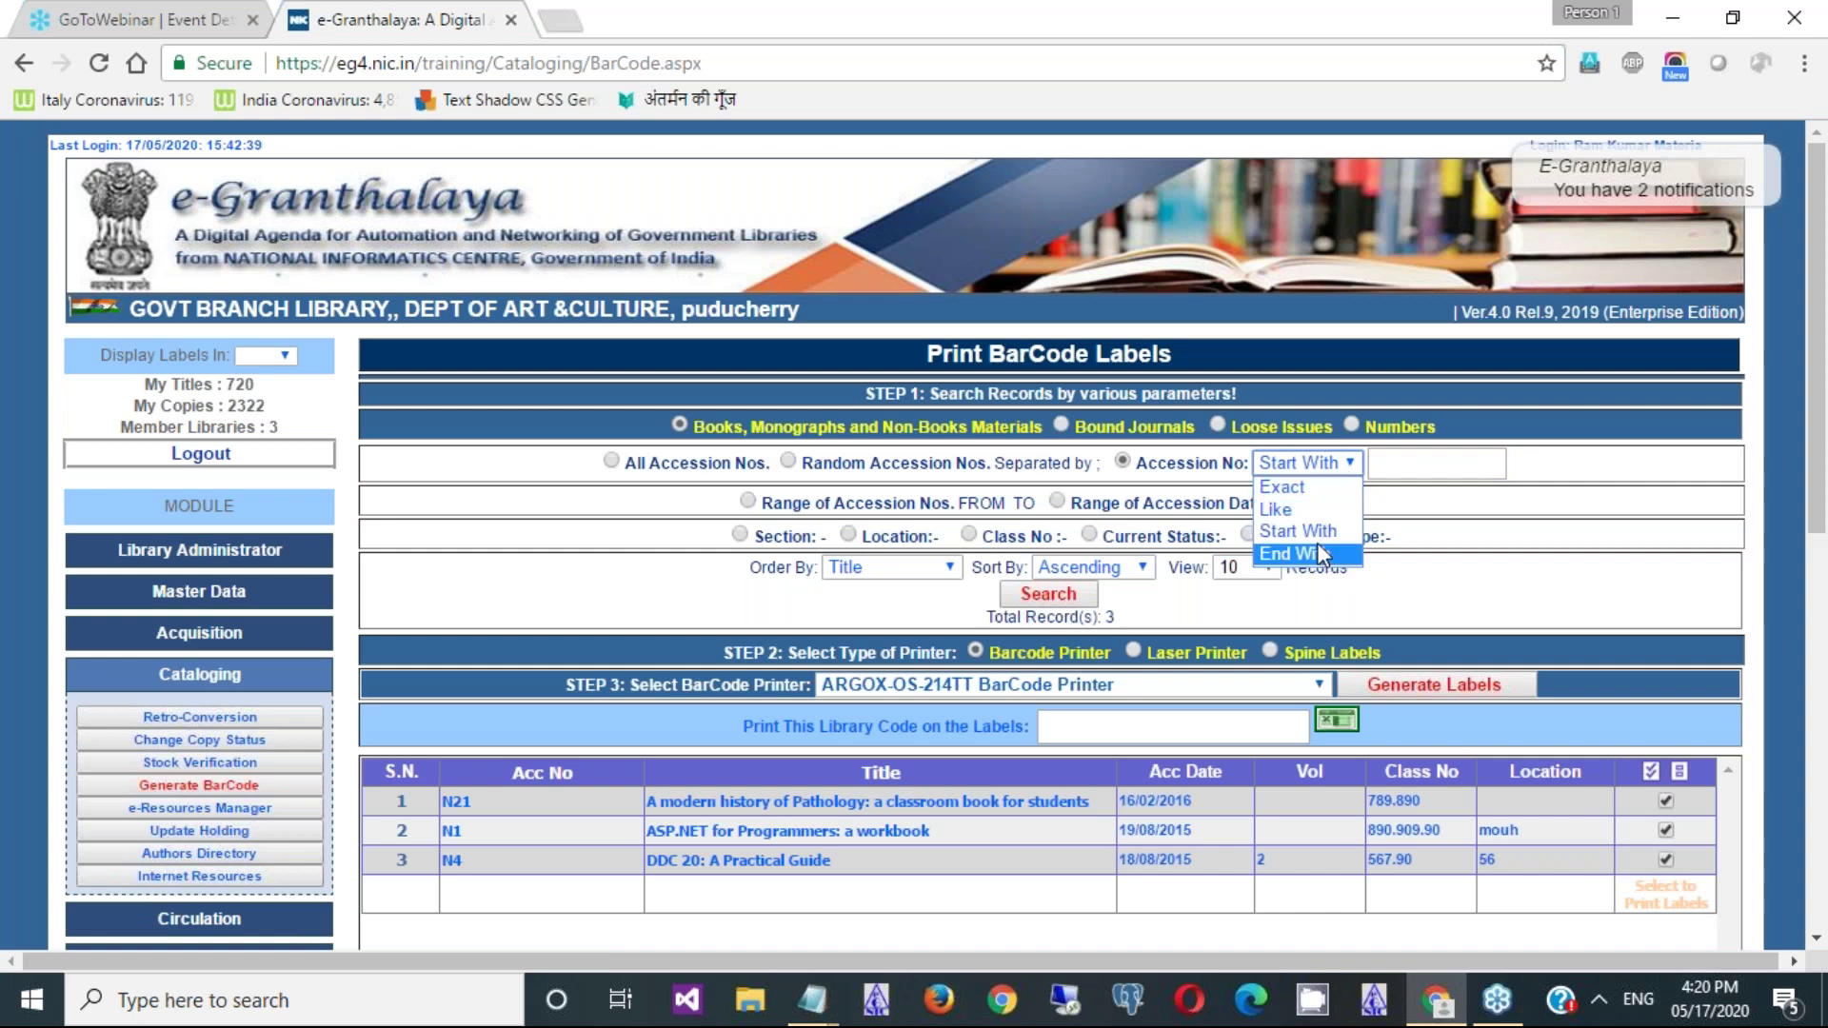
left_click(1417, 463)
type("N")
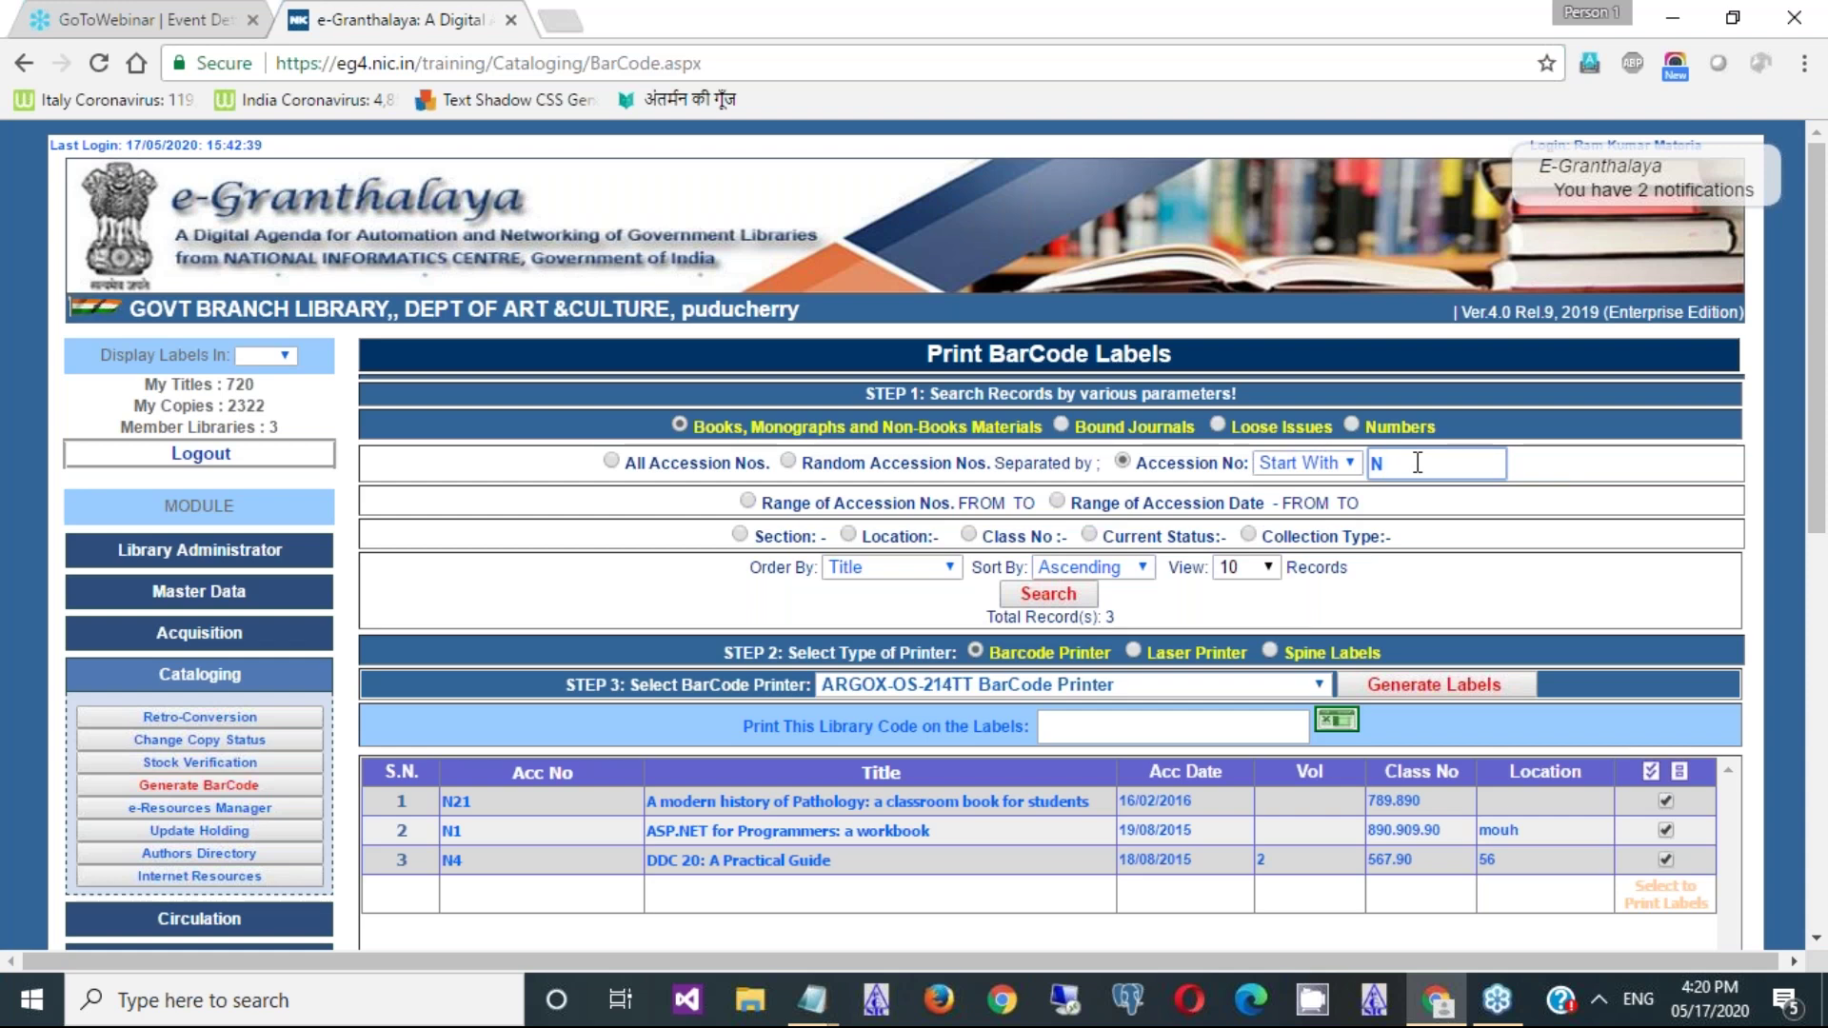
left_click(1064, 595)
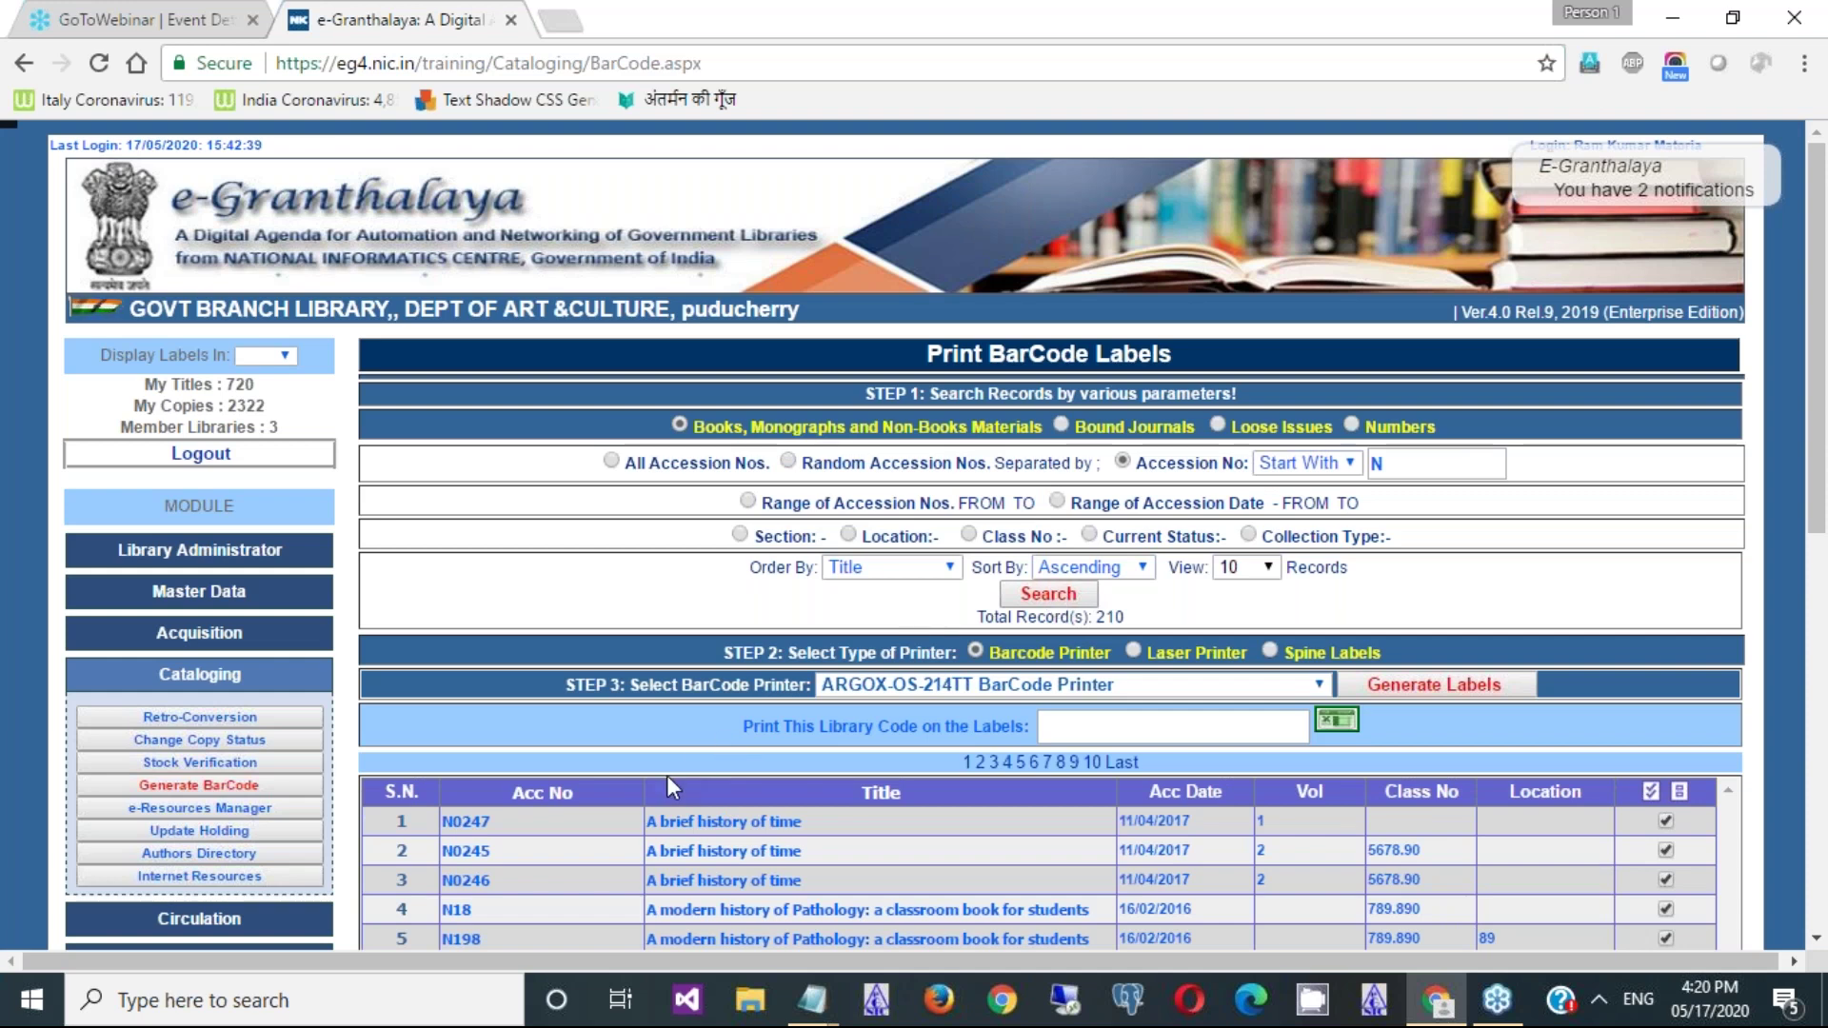
- Look at the accession number and accession date range filters, and search the records by the section General Section
left_click(824, 506)
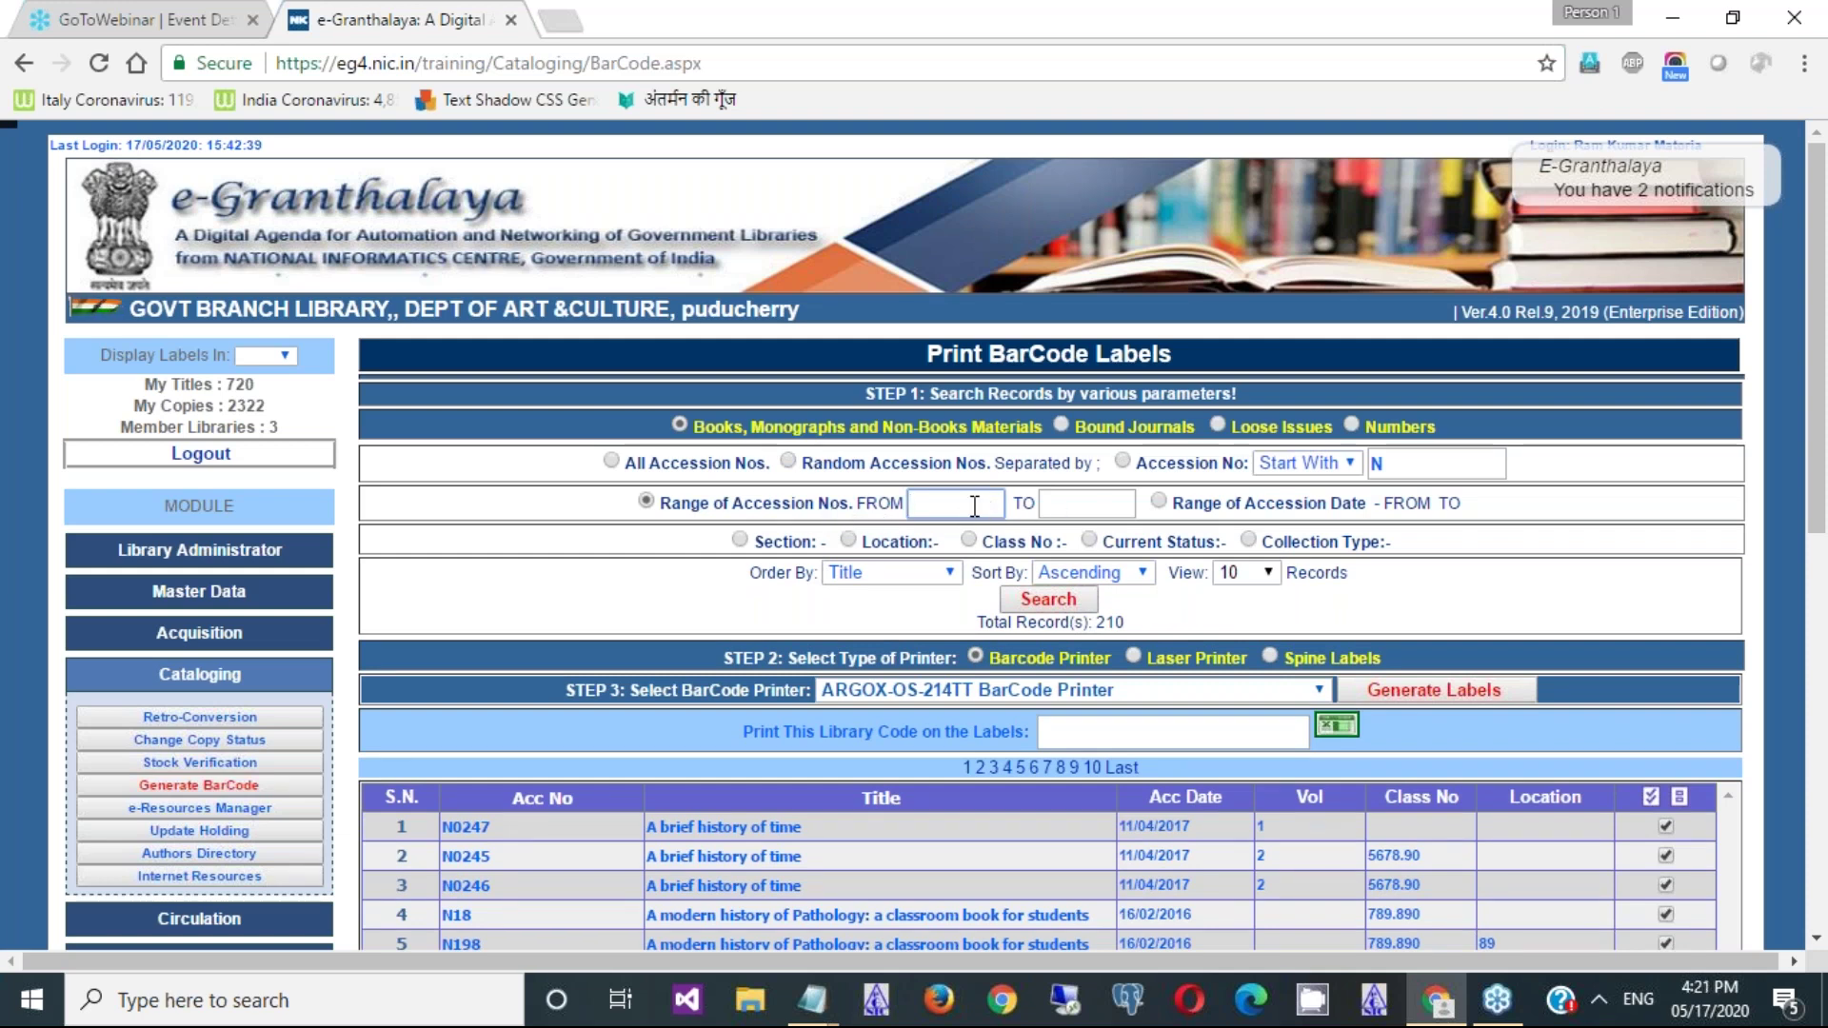
left_click(1158, 500)
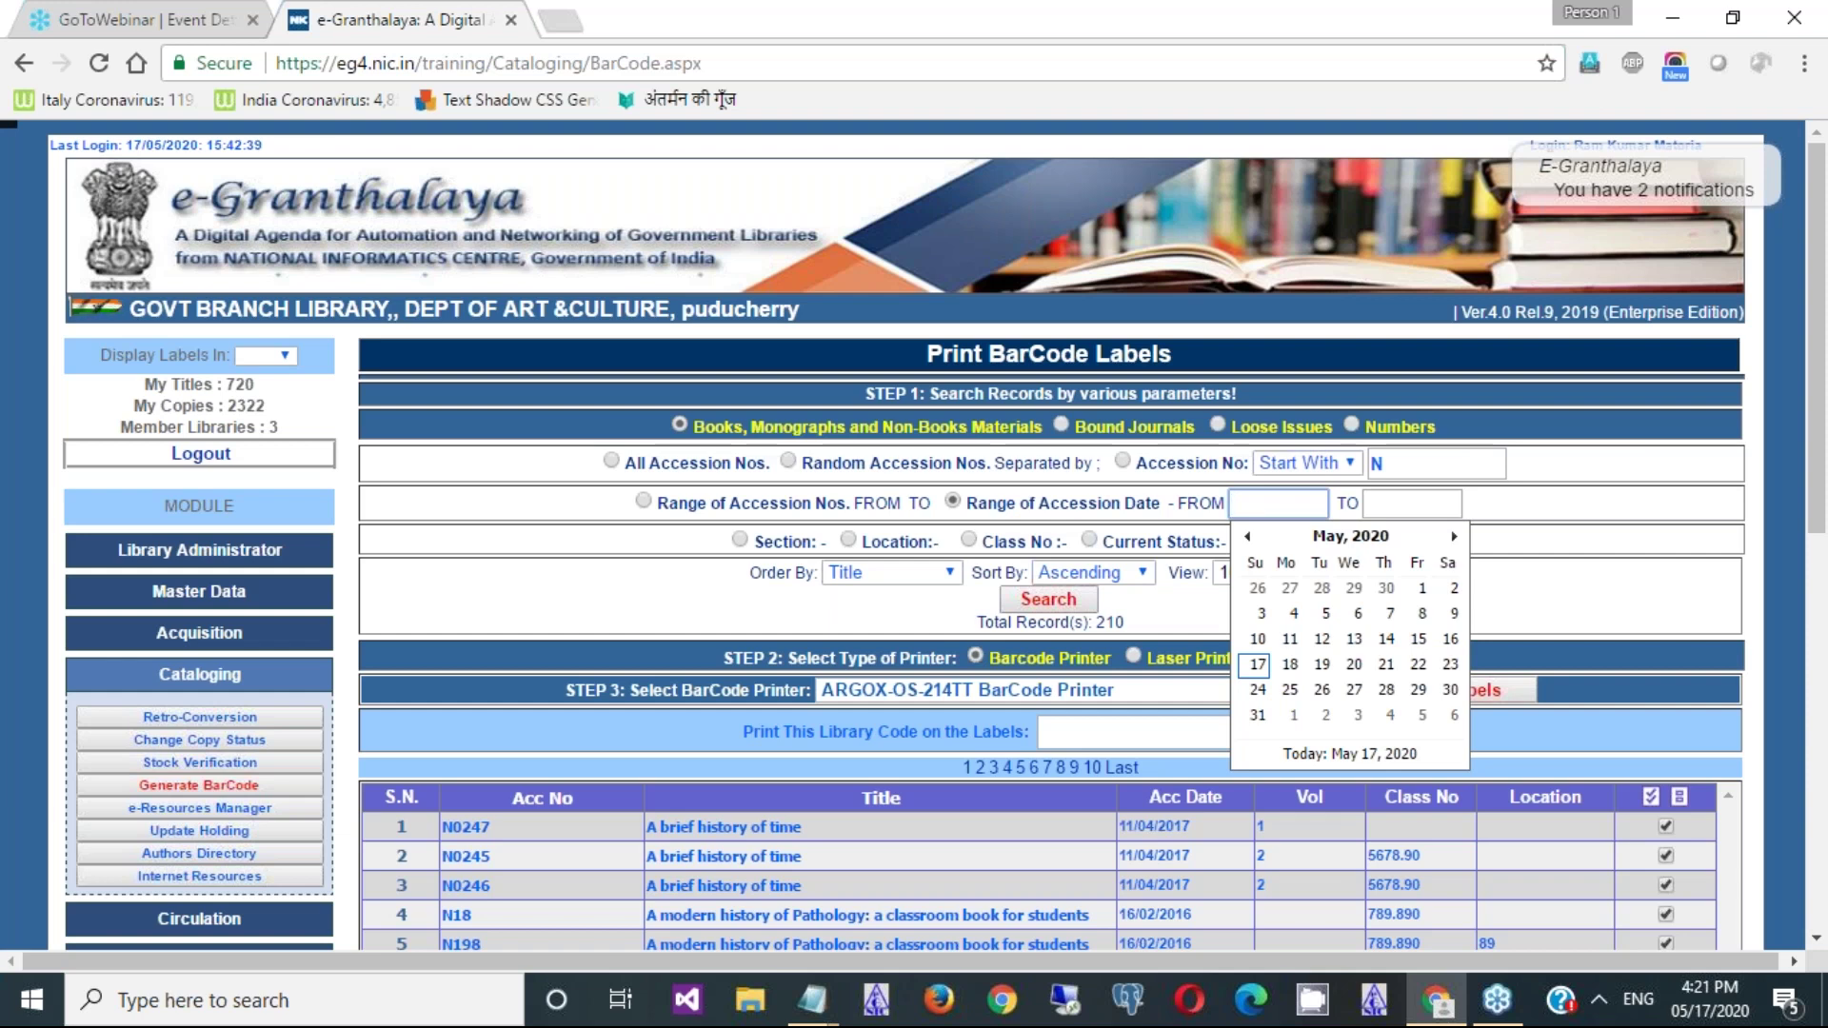
left_click(792, 543)
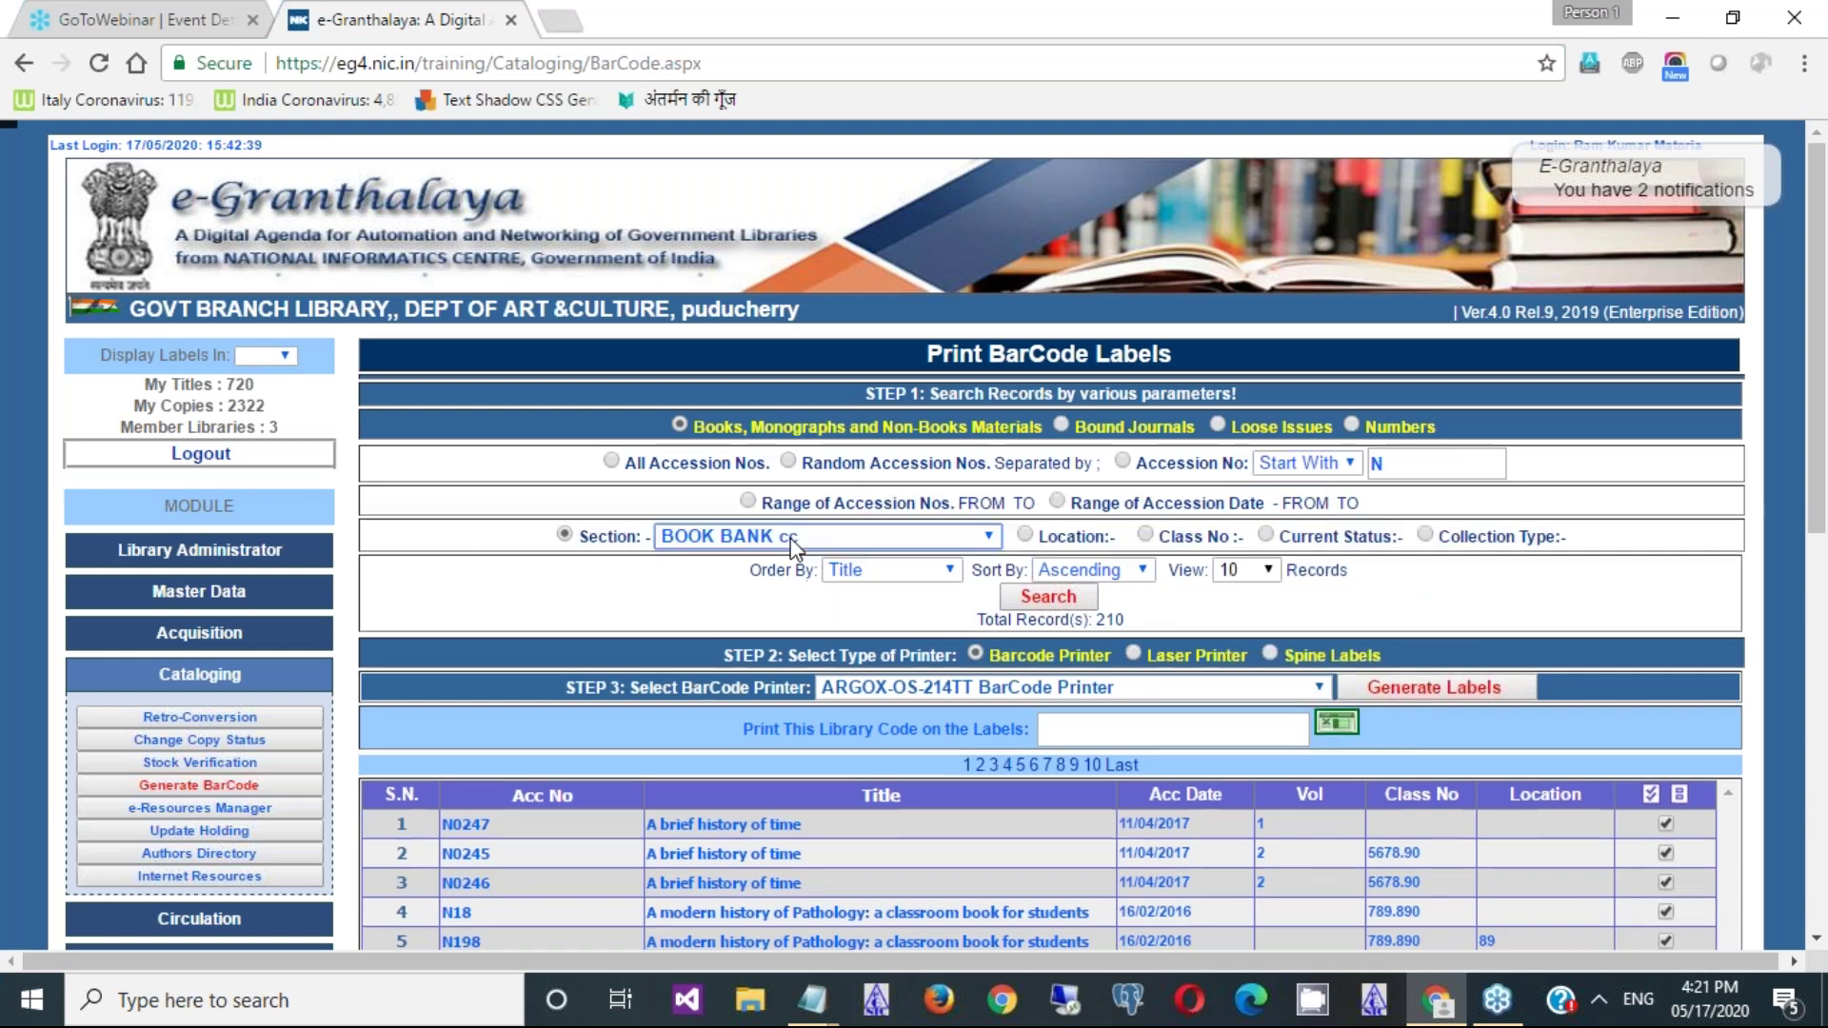
left_click(790, 540)
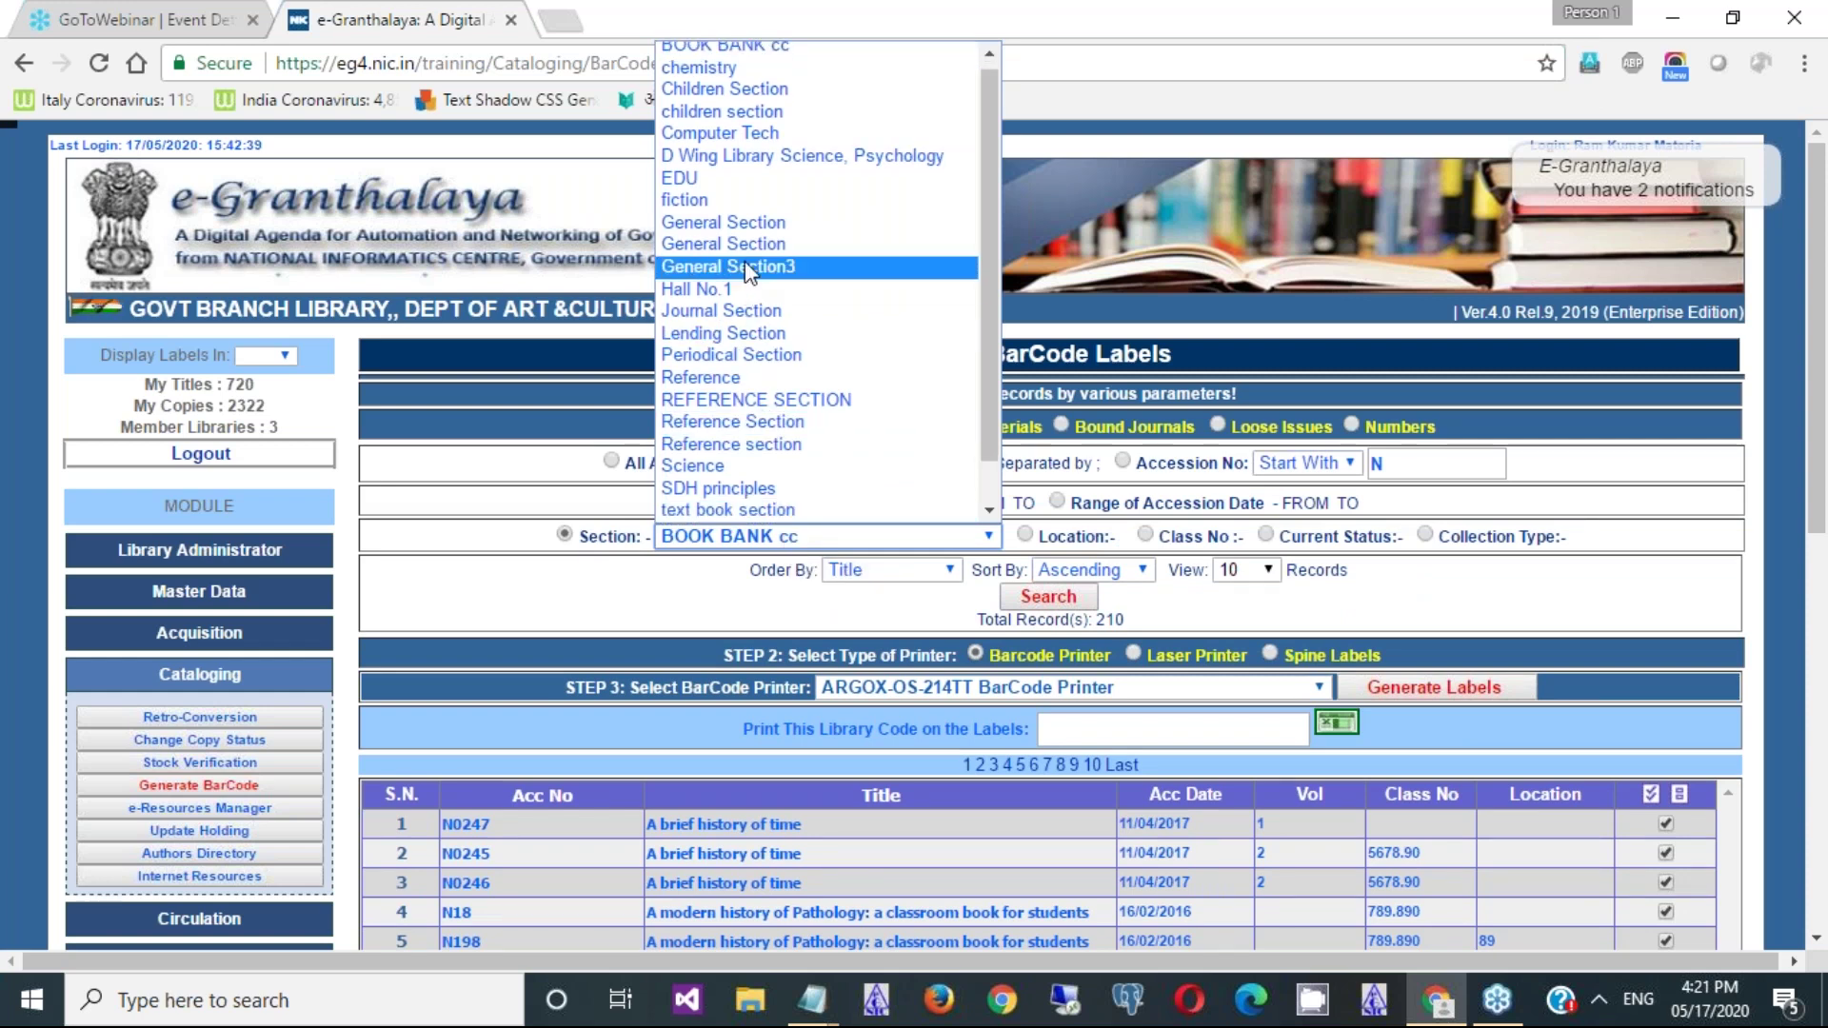
left_click(745, 220)
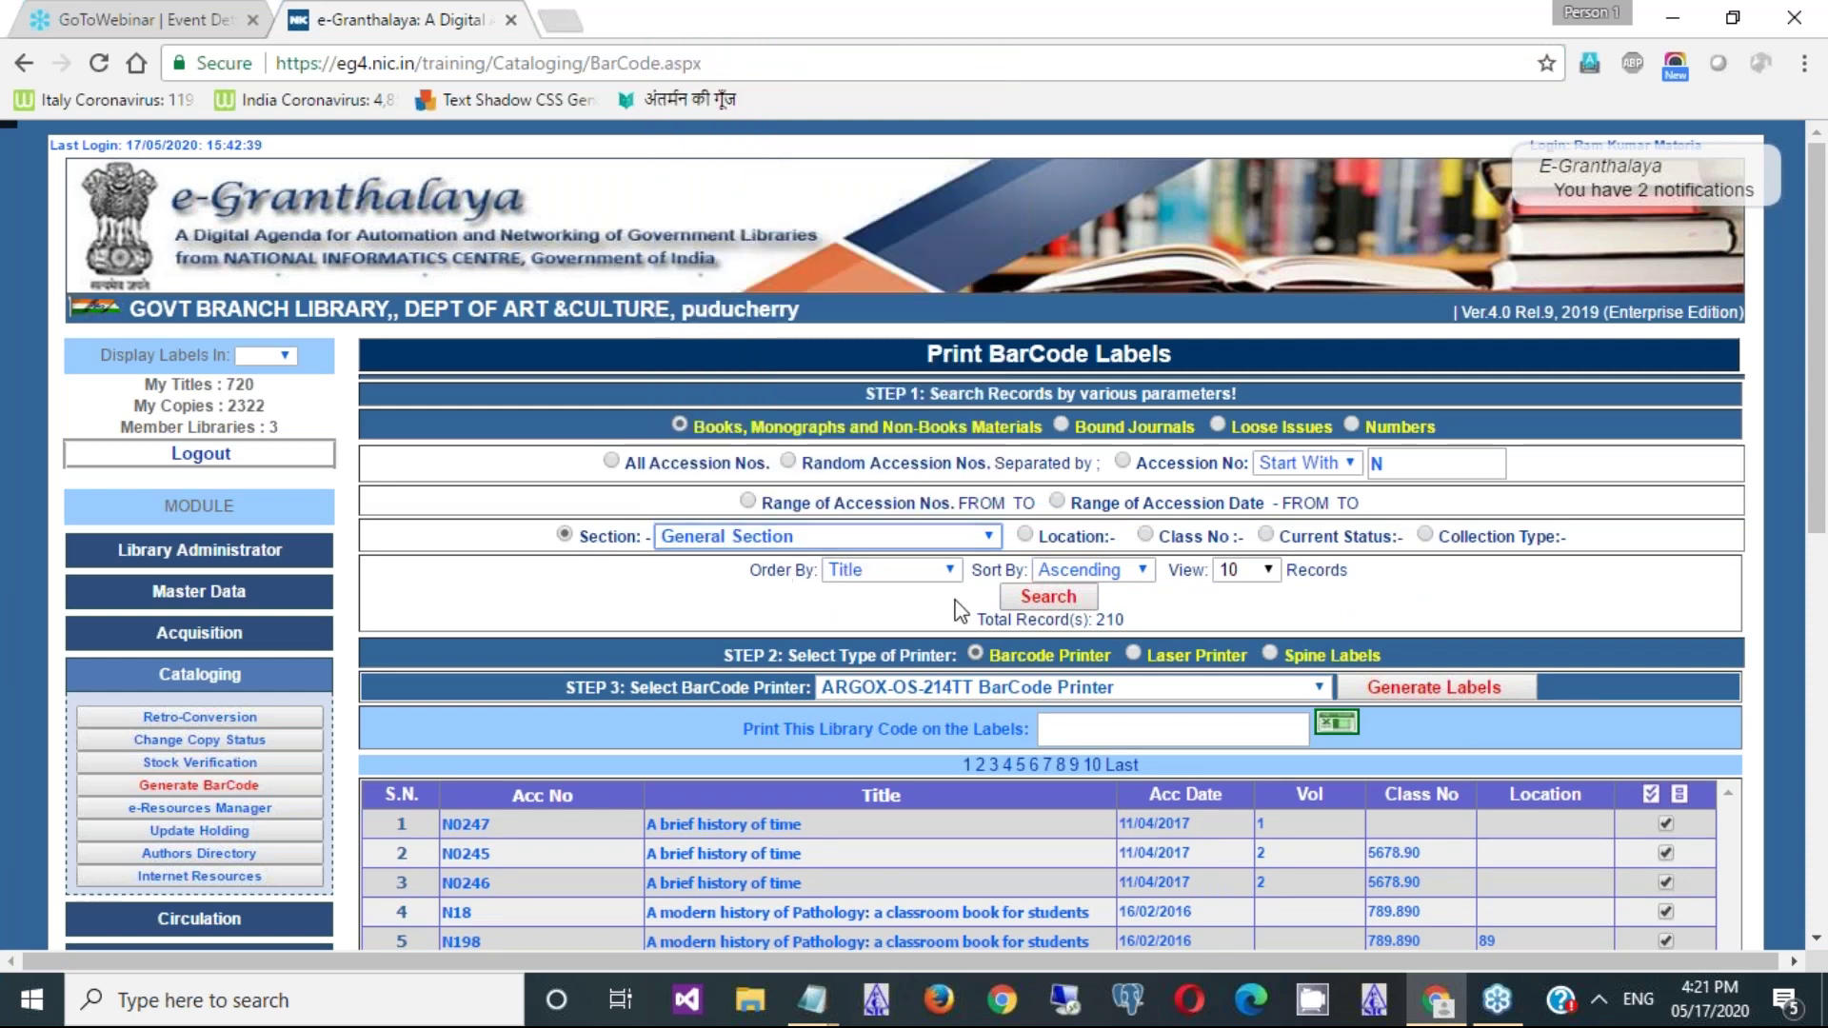
left_click(1047, 597)
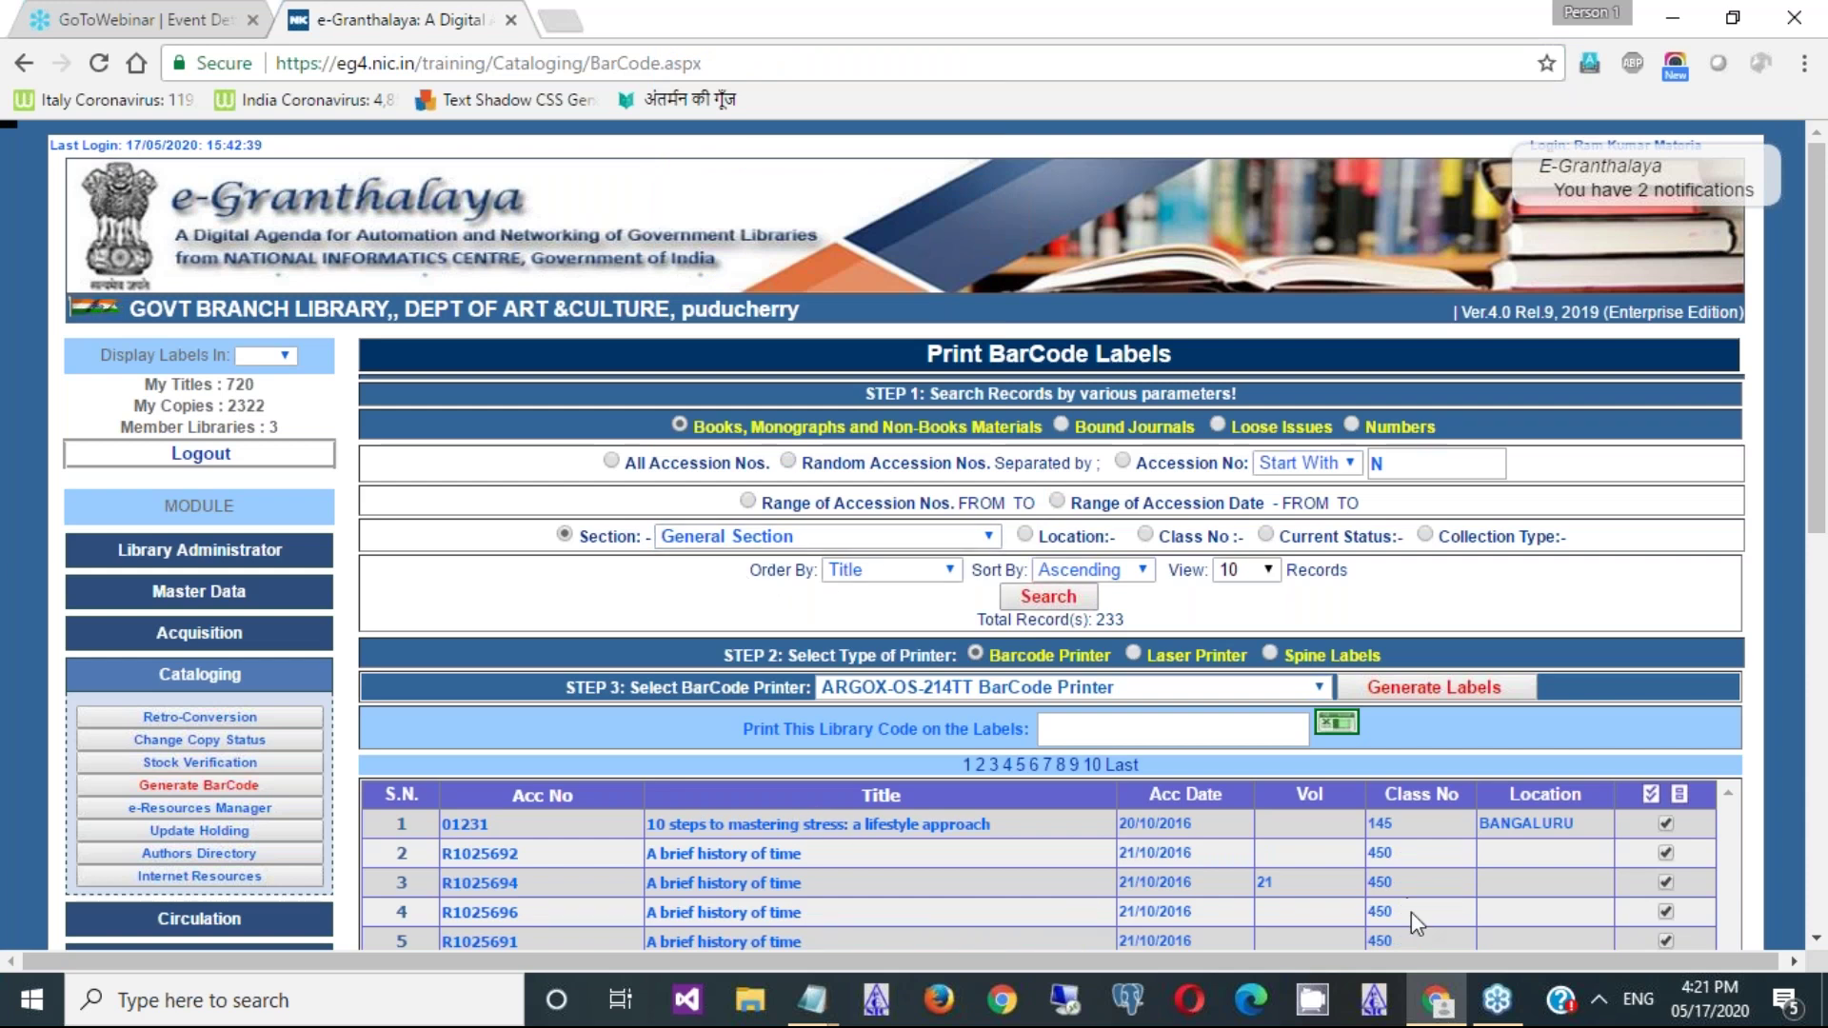
- Look through the available locations in the Location filter and check the Class No filter
left_click(1085, 538)
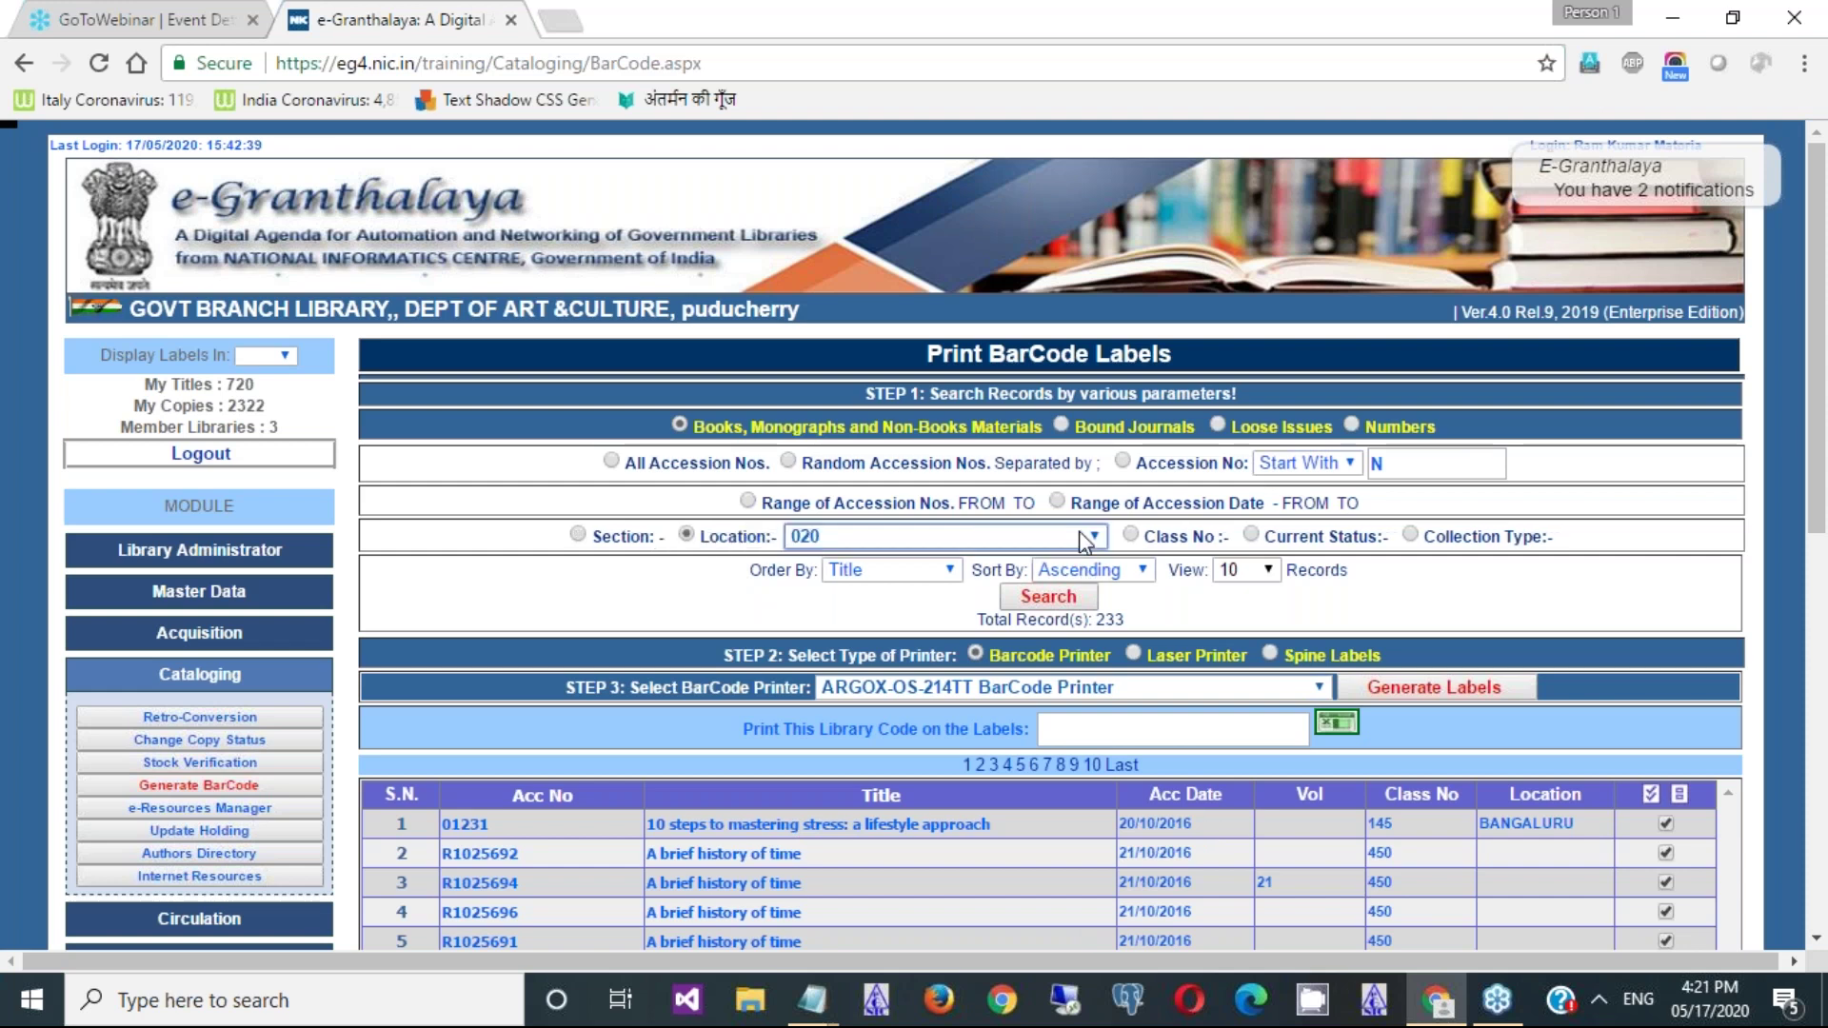
left_click(1085, 538)
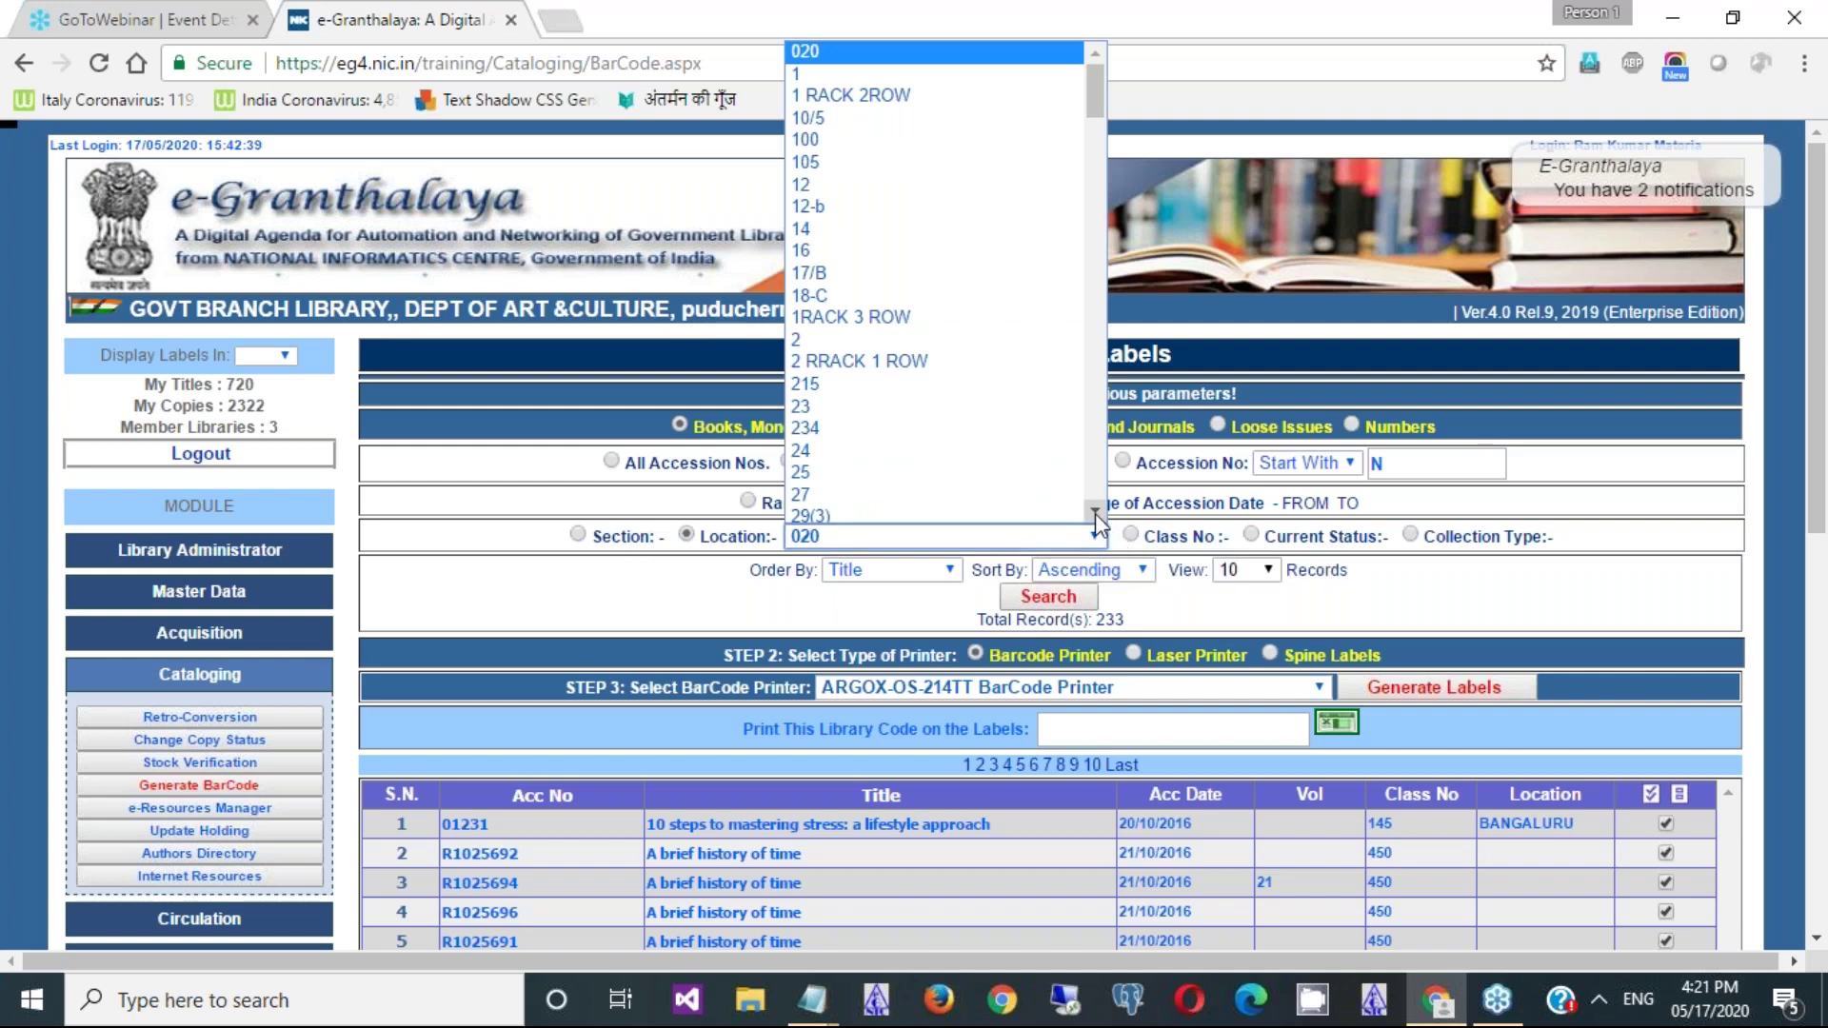
left_click_drag(1095, 512, 1095, 512)
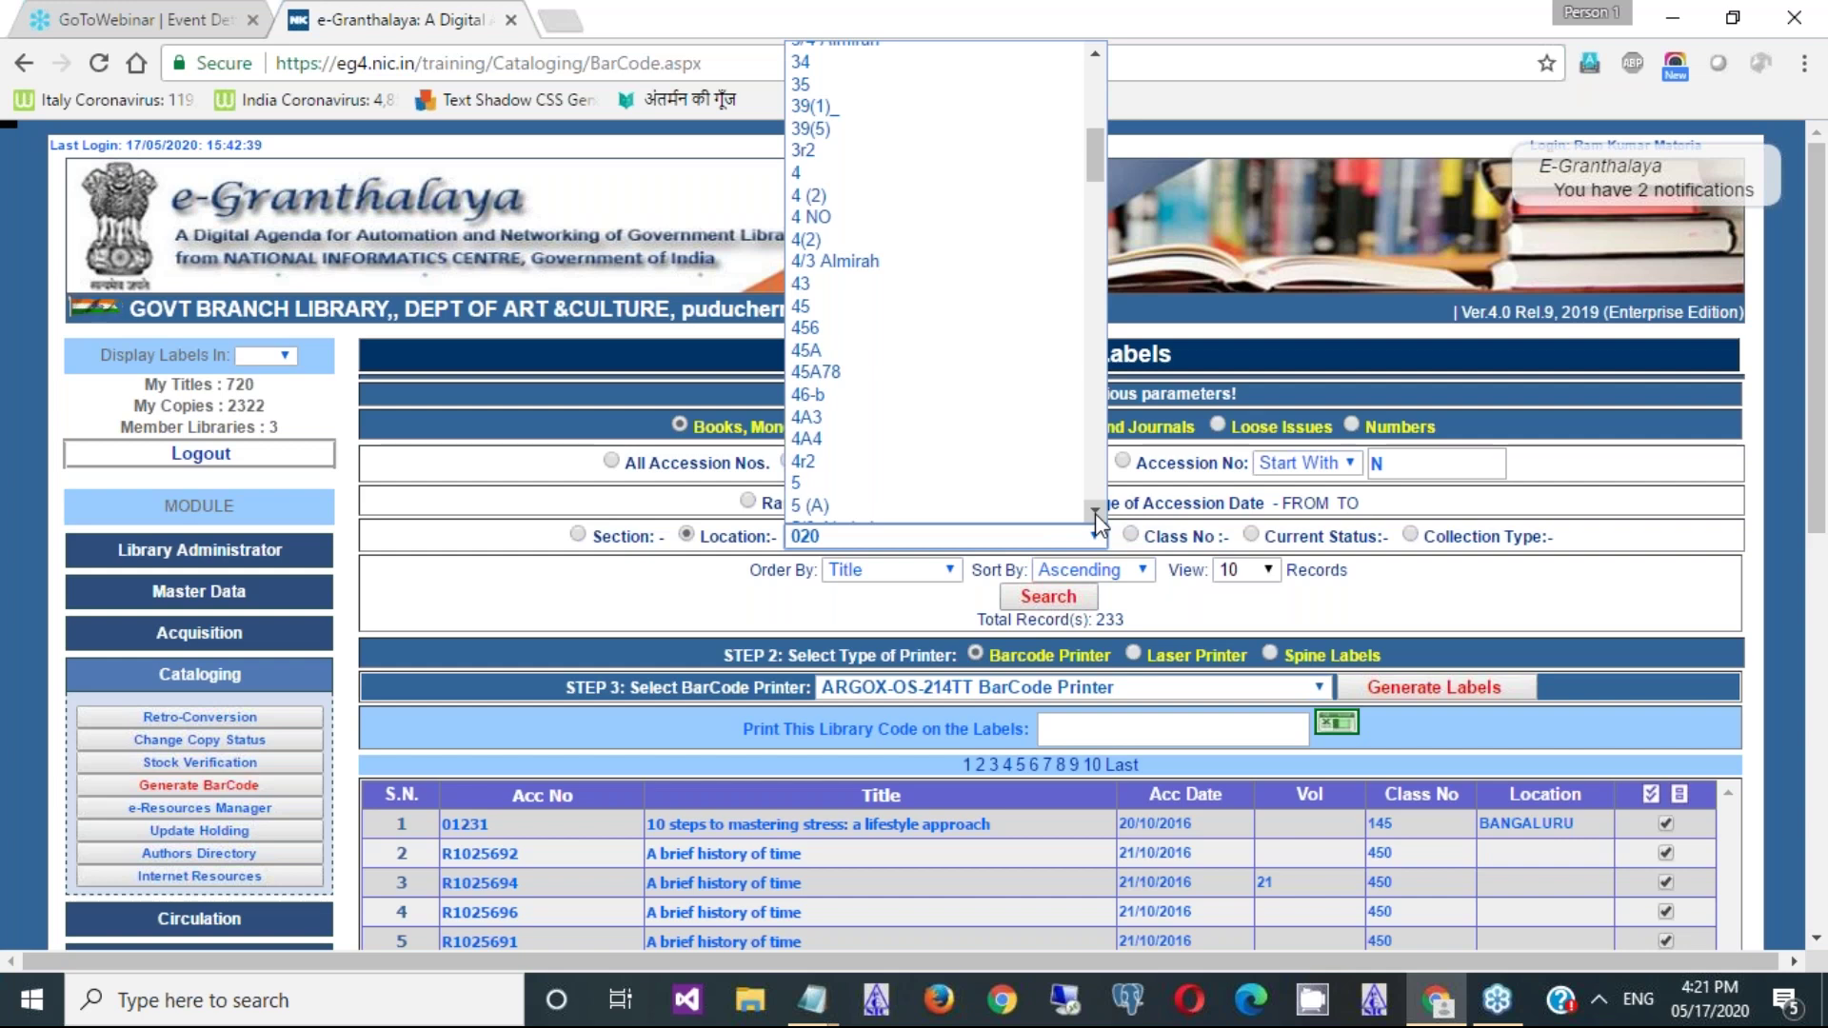
left_click(1259, 615)
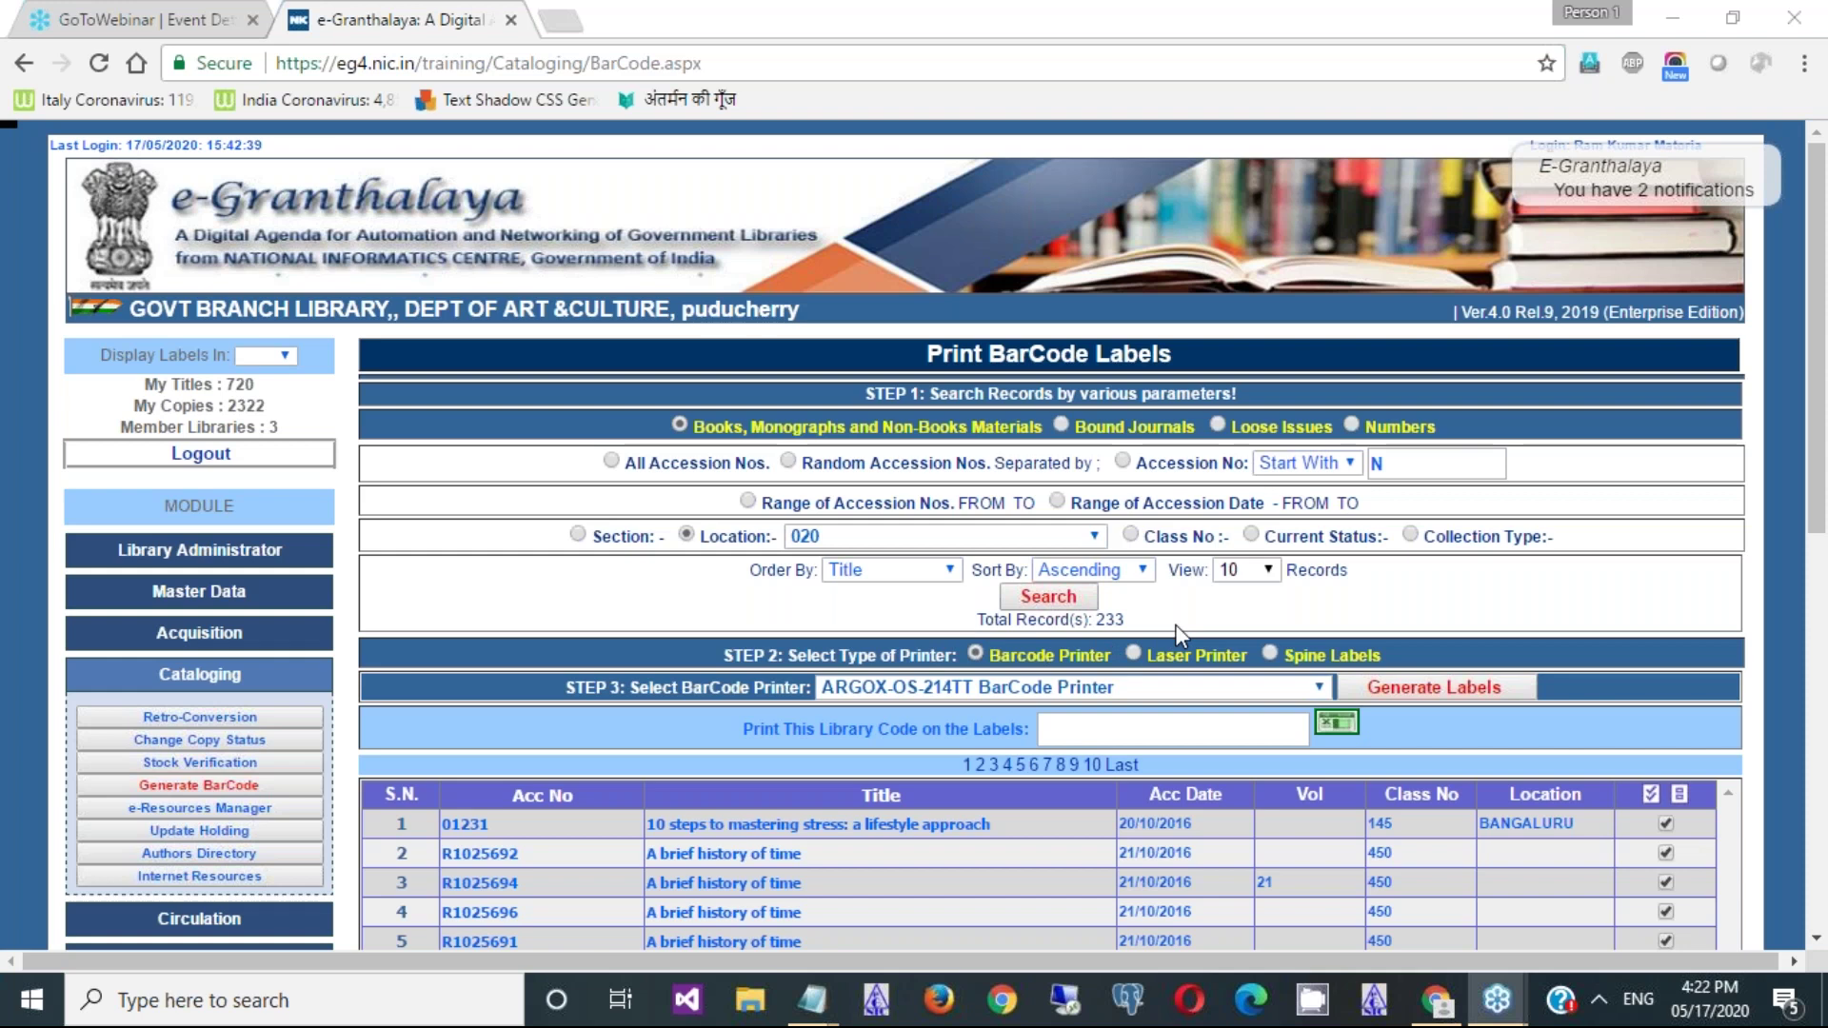
left_click(1130, 534)
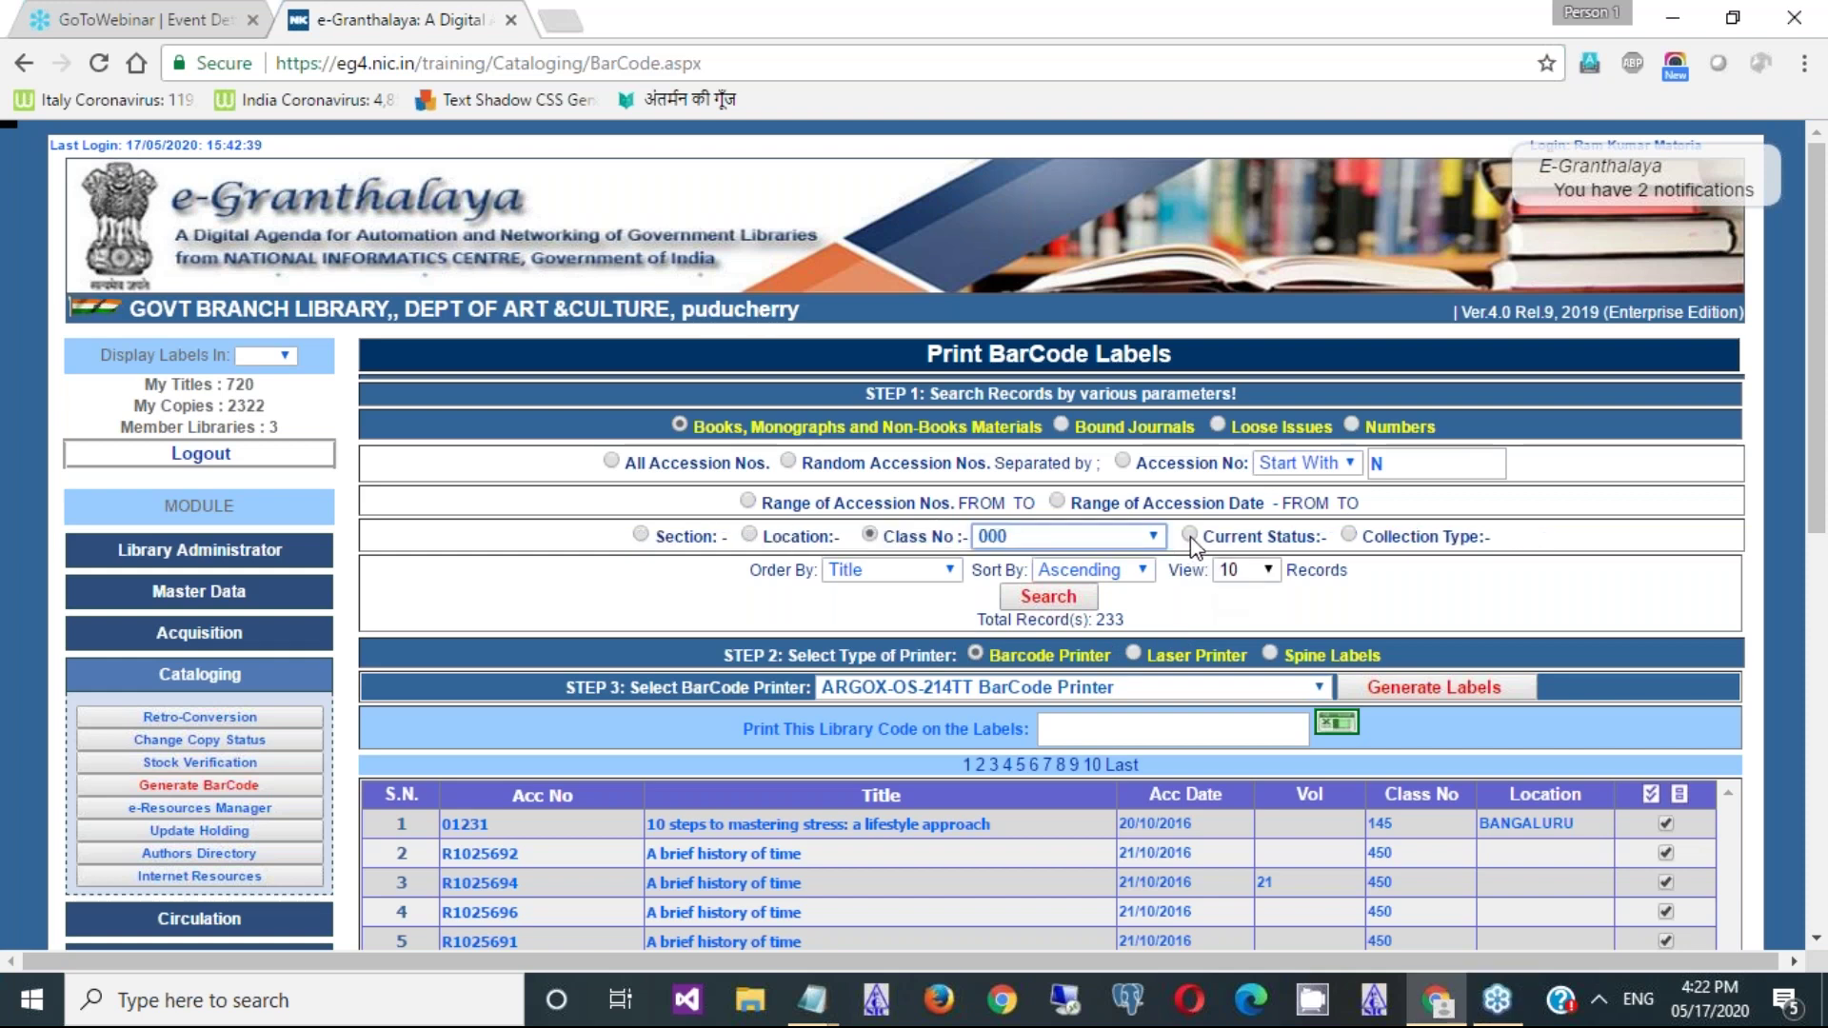
- Search the book records by the current status Display, and search again for all accession numbers
left_click(1189, 535)
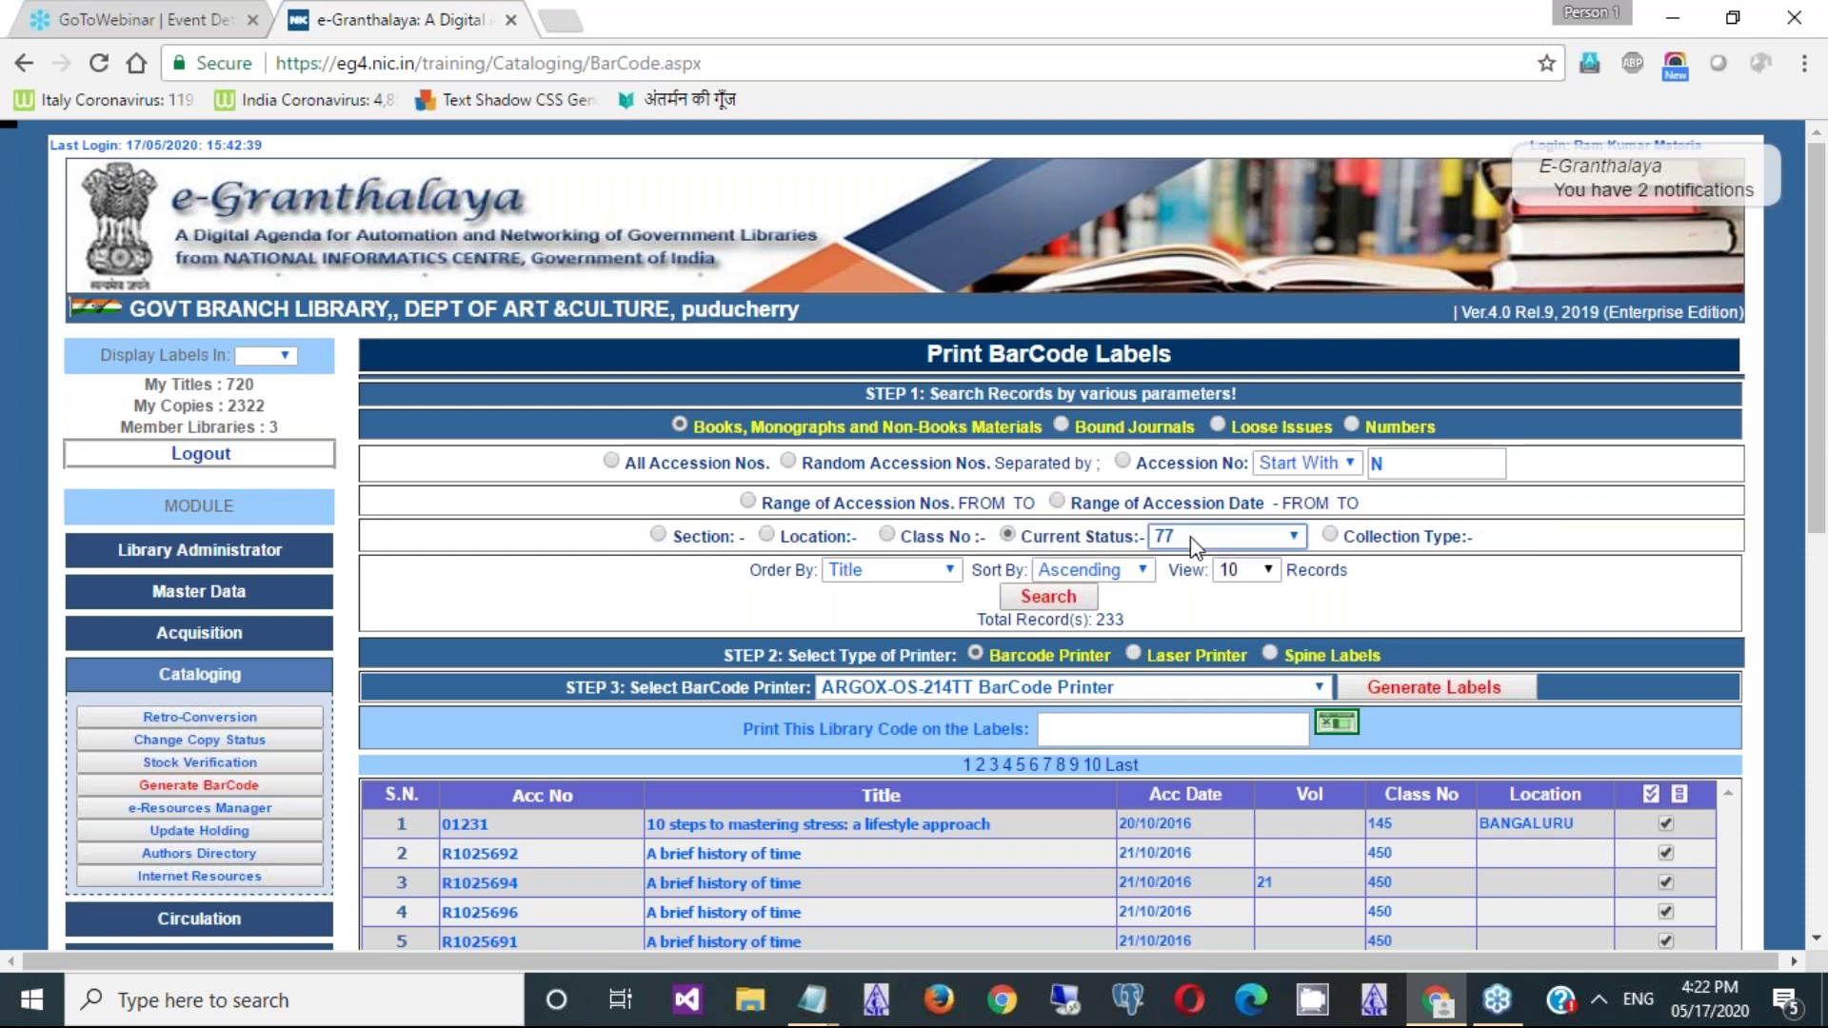
left_click(1192, 538)
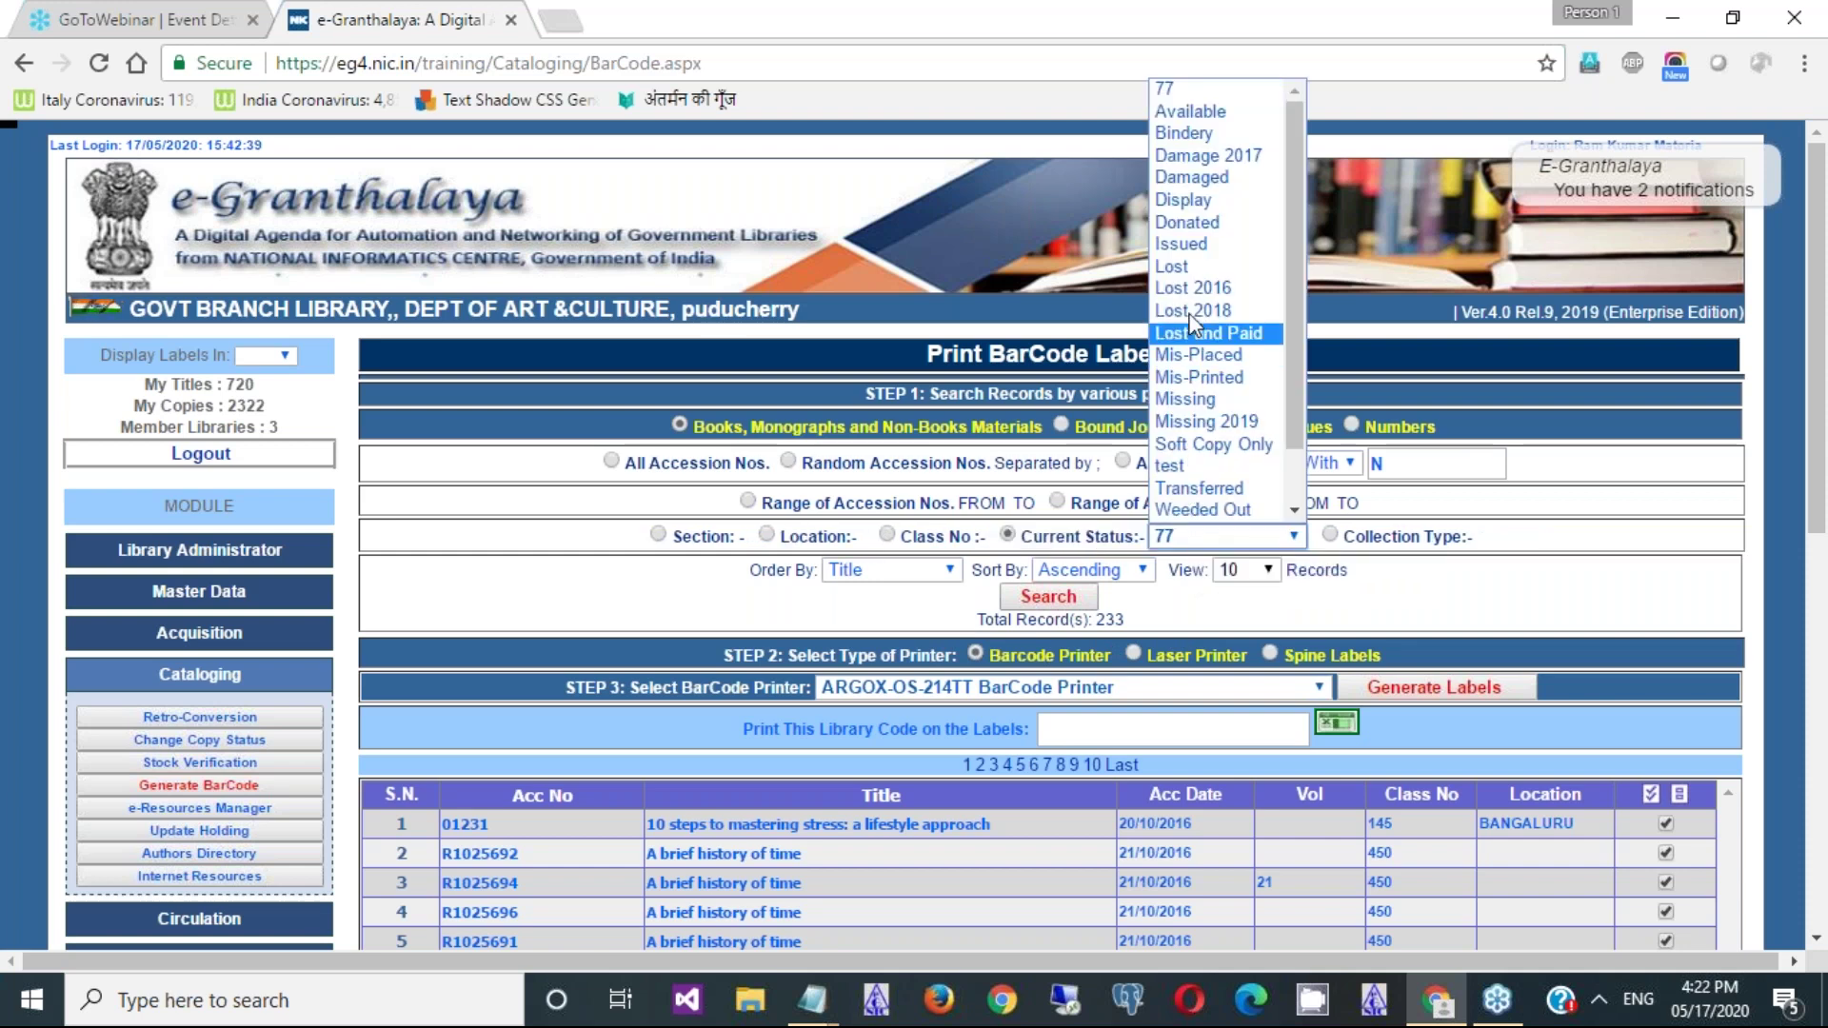
left_click(1186, 199)
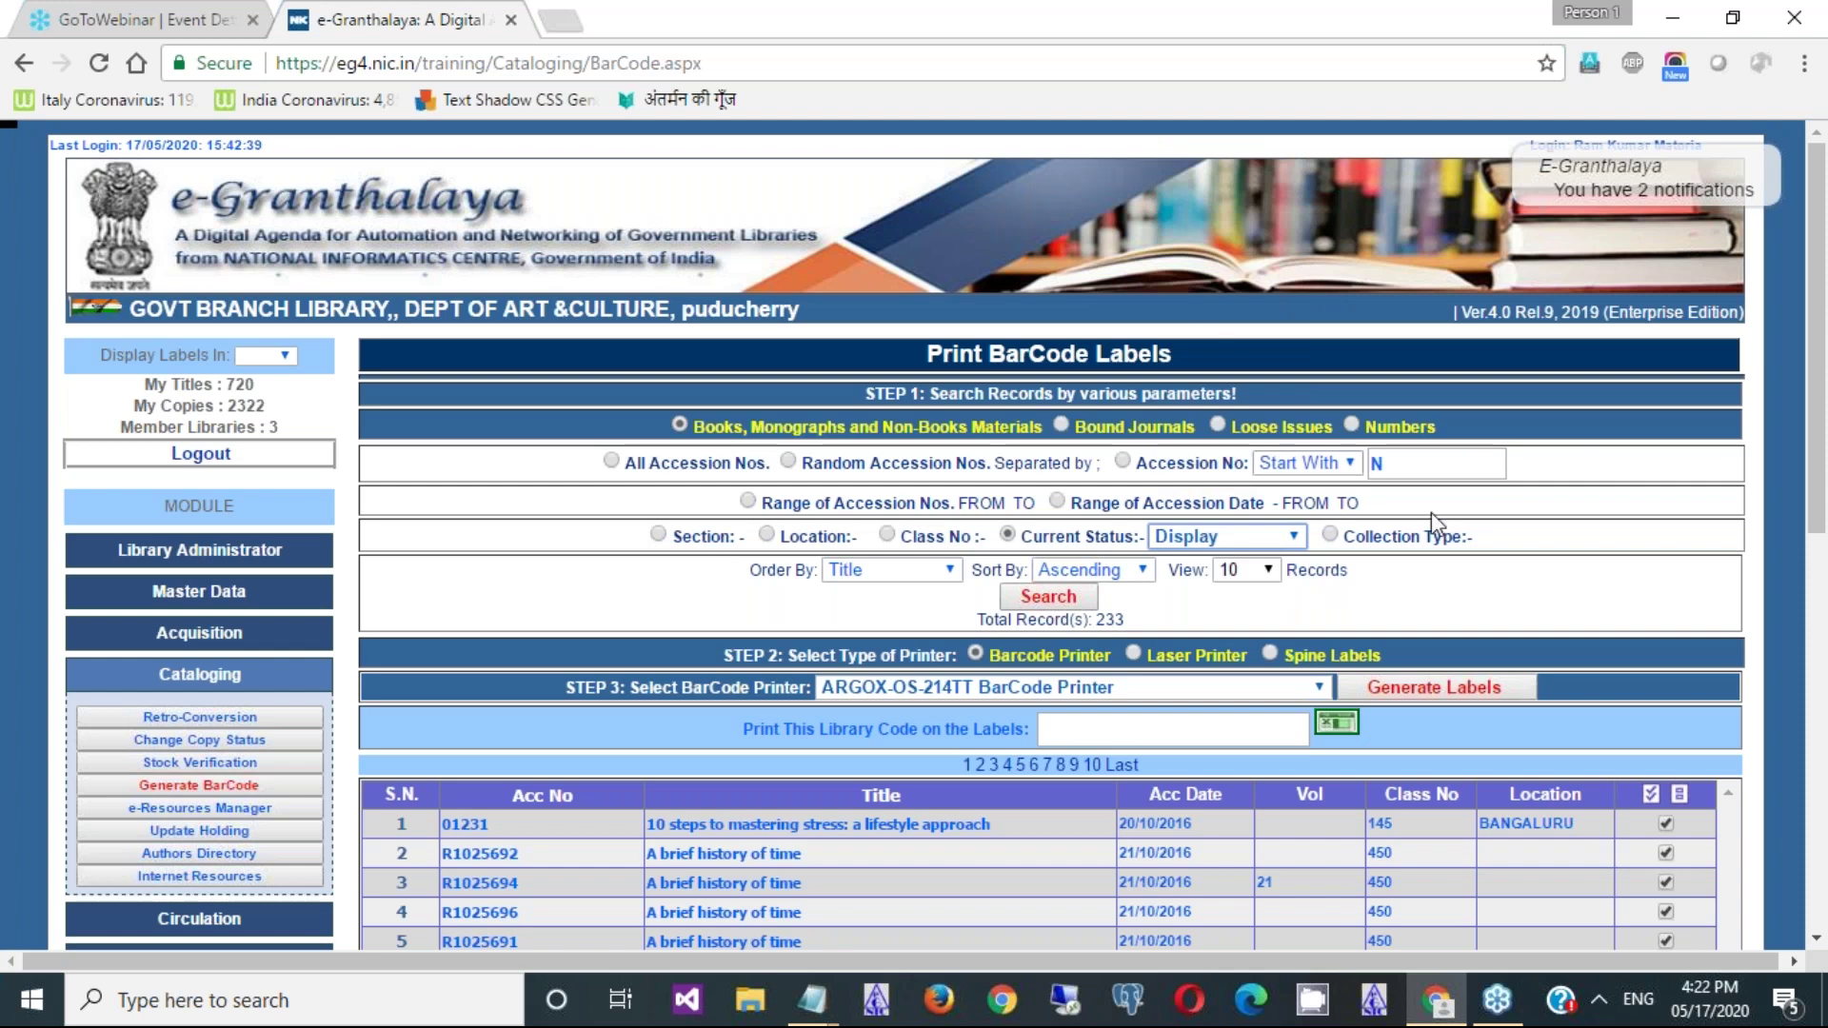
left_click(1068, 598)
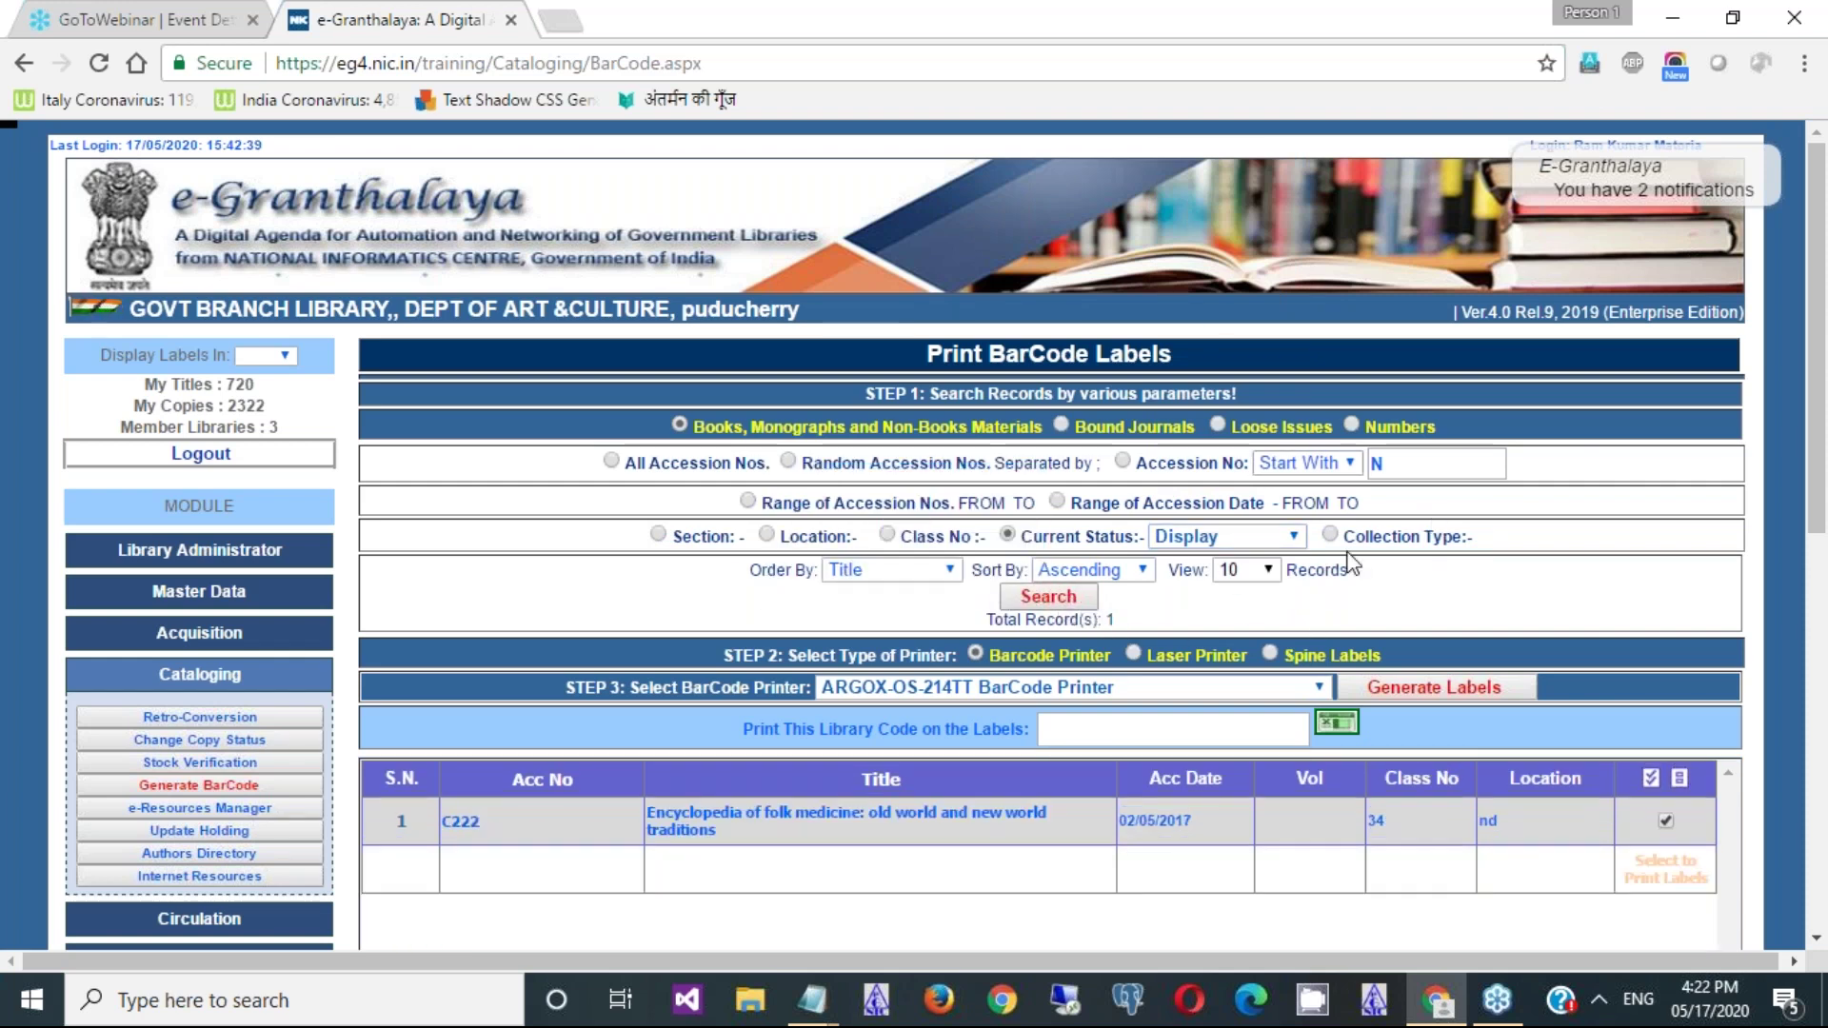
left_click(1336, 534)
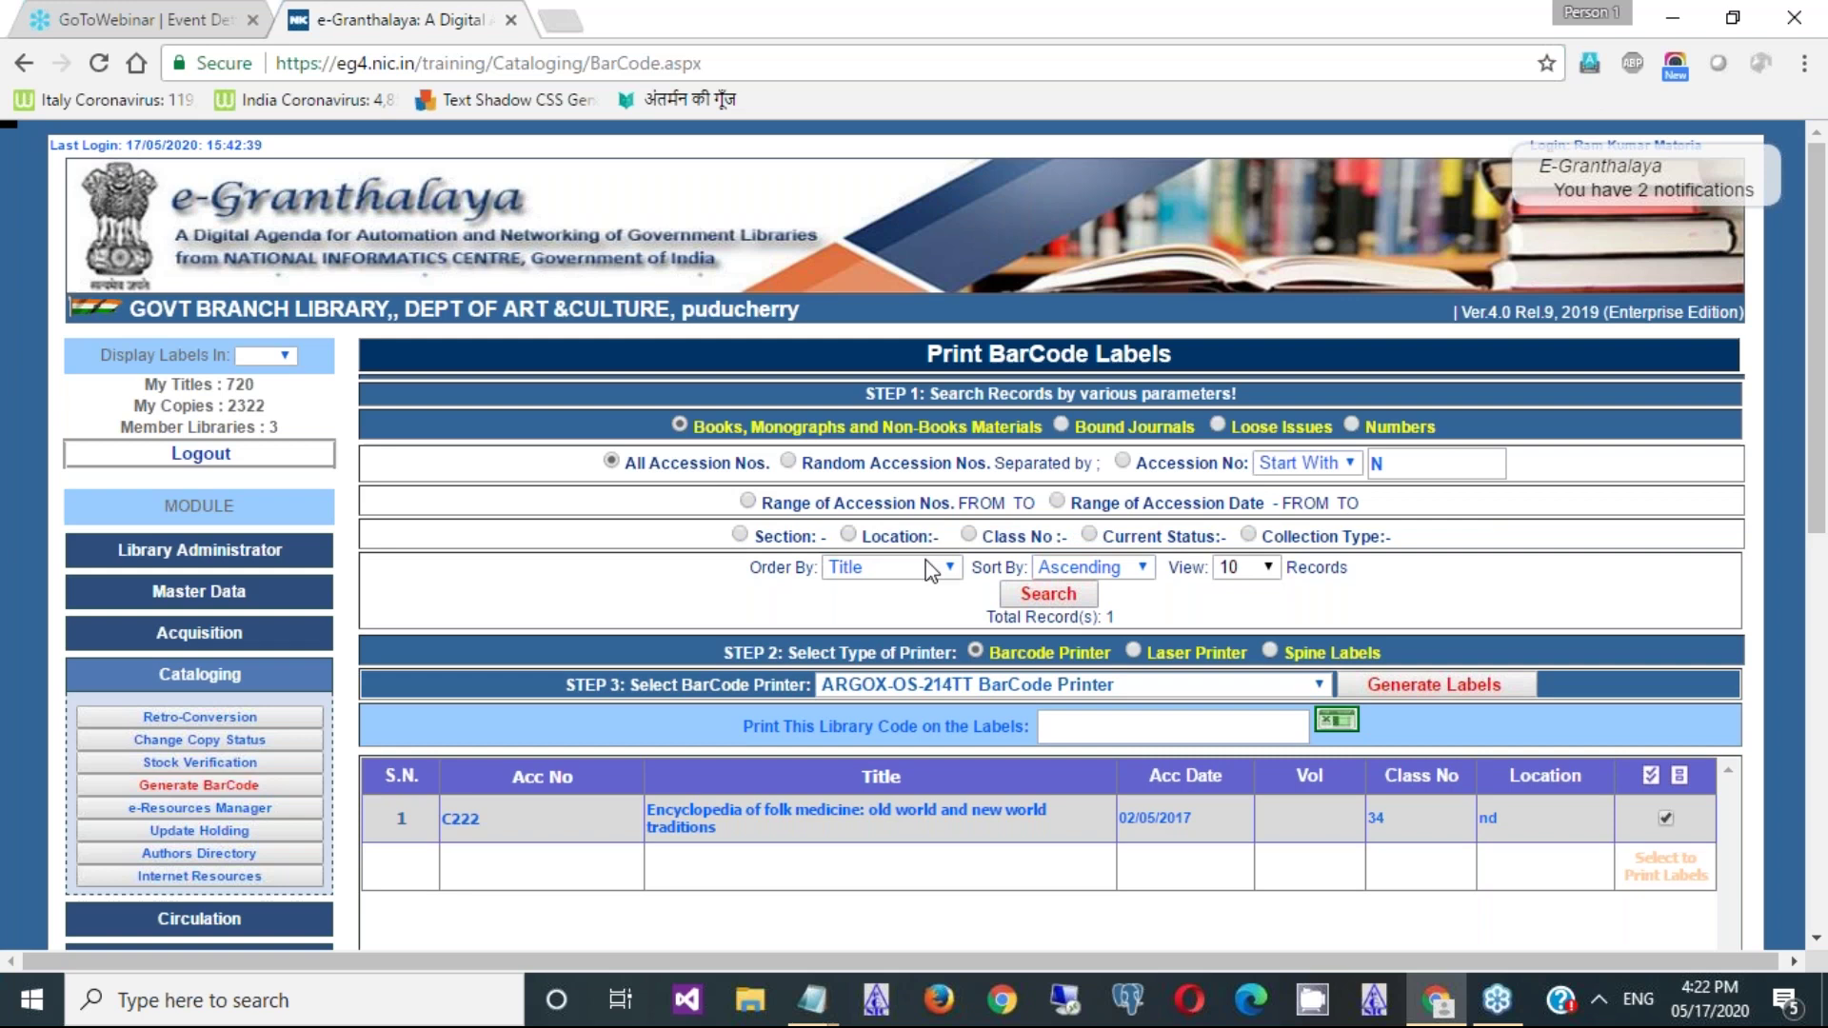
left_click(1044, 596)
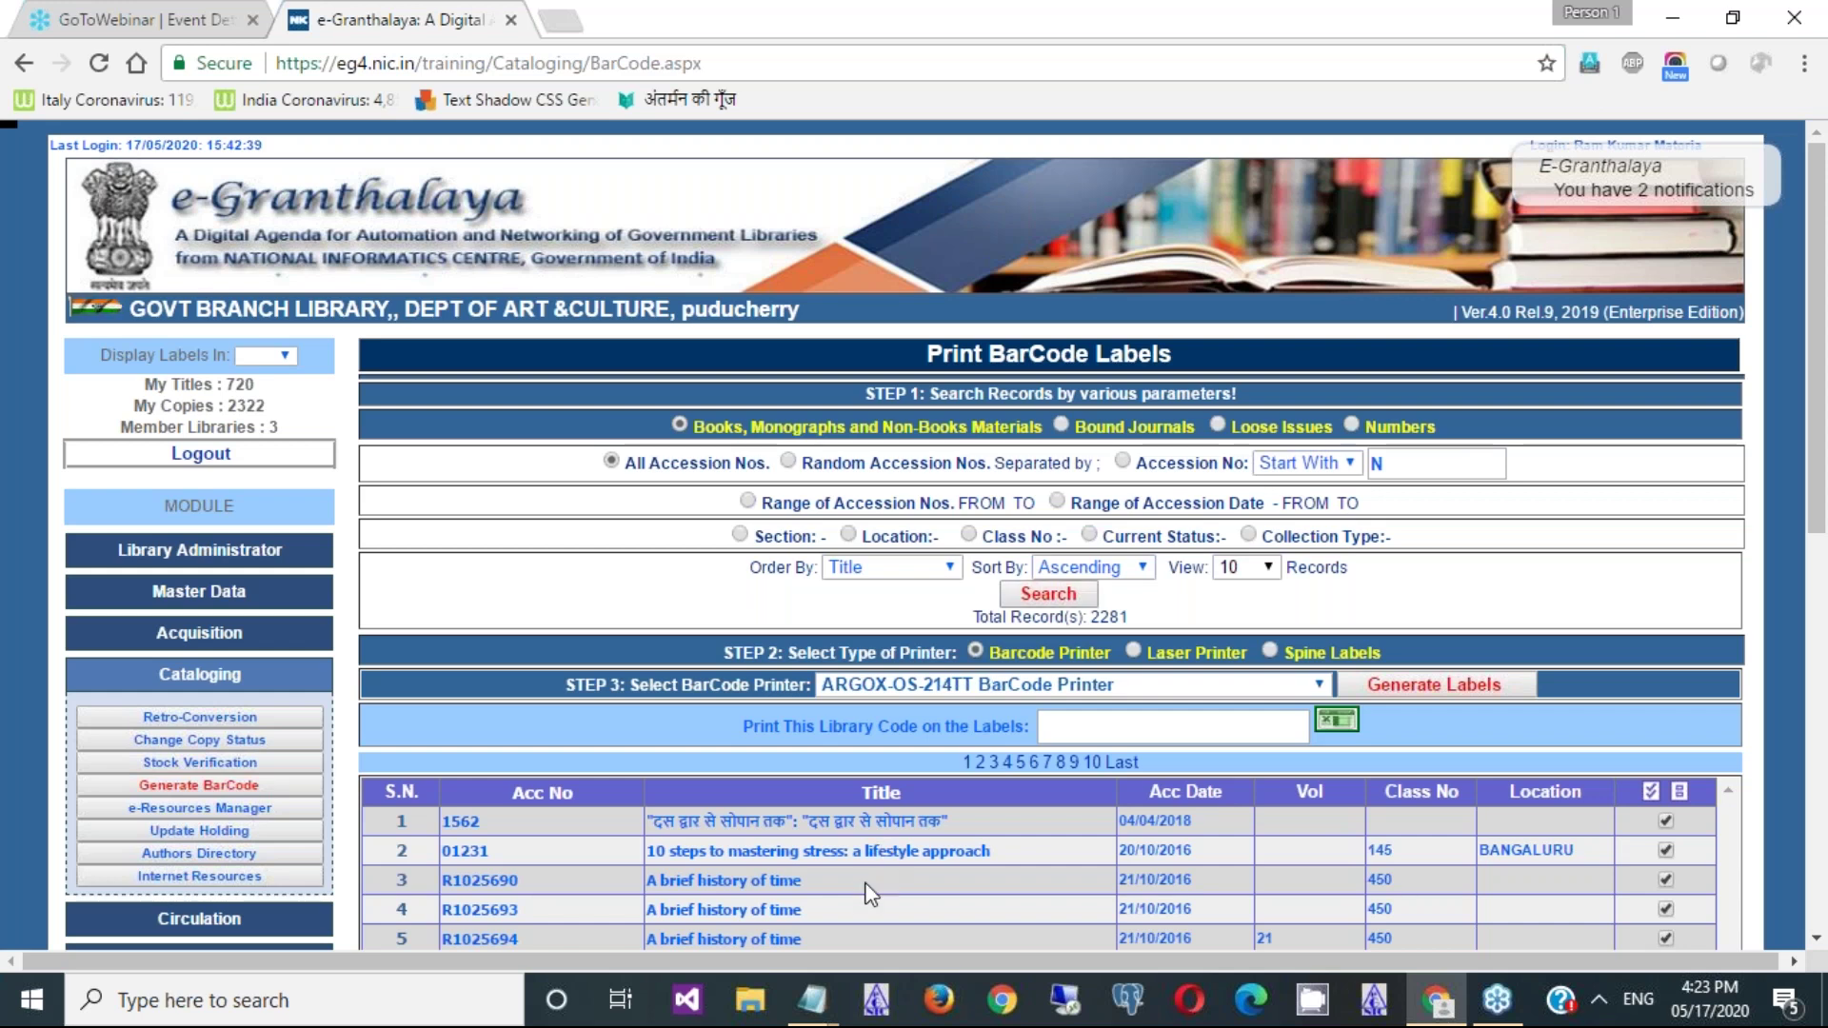
- Switch to the untitled Notepad notes and add the line "A4 Size Sheets -" below the list of print devices
mouse_move(814, 1009)
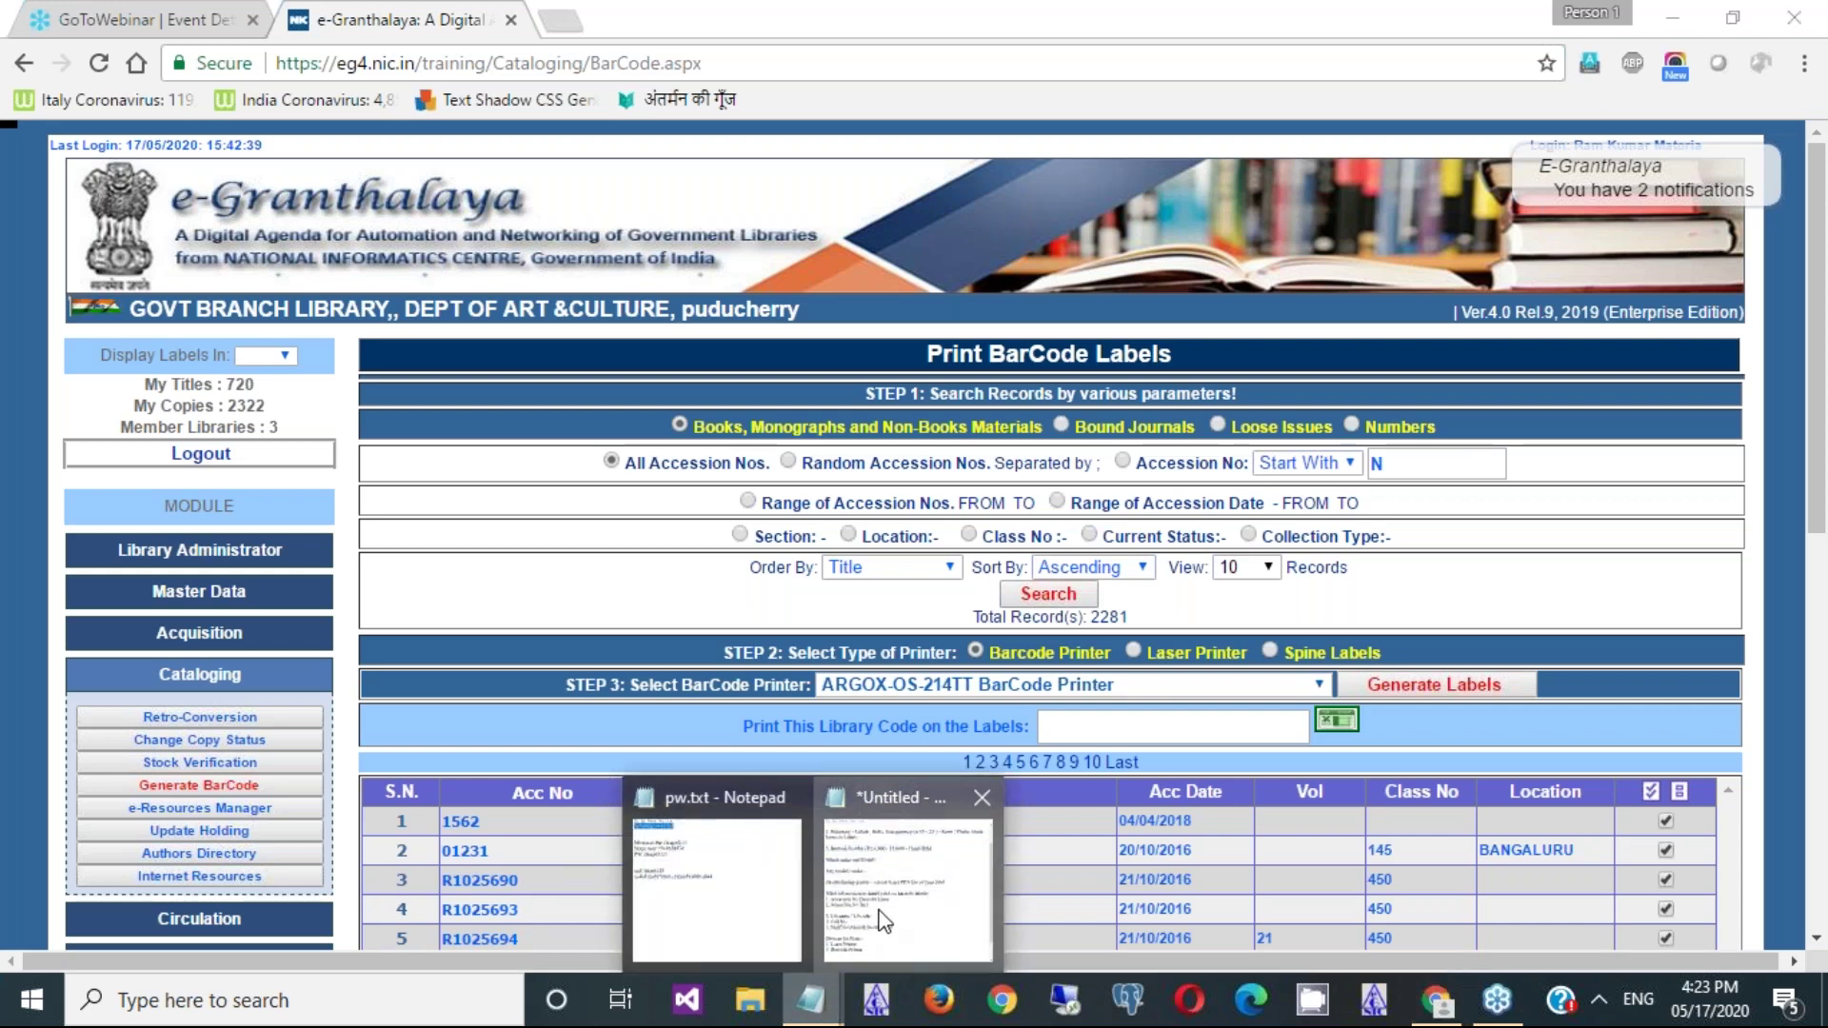
left_click(909, 900)
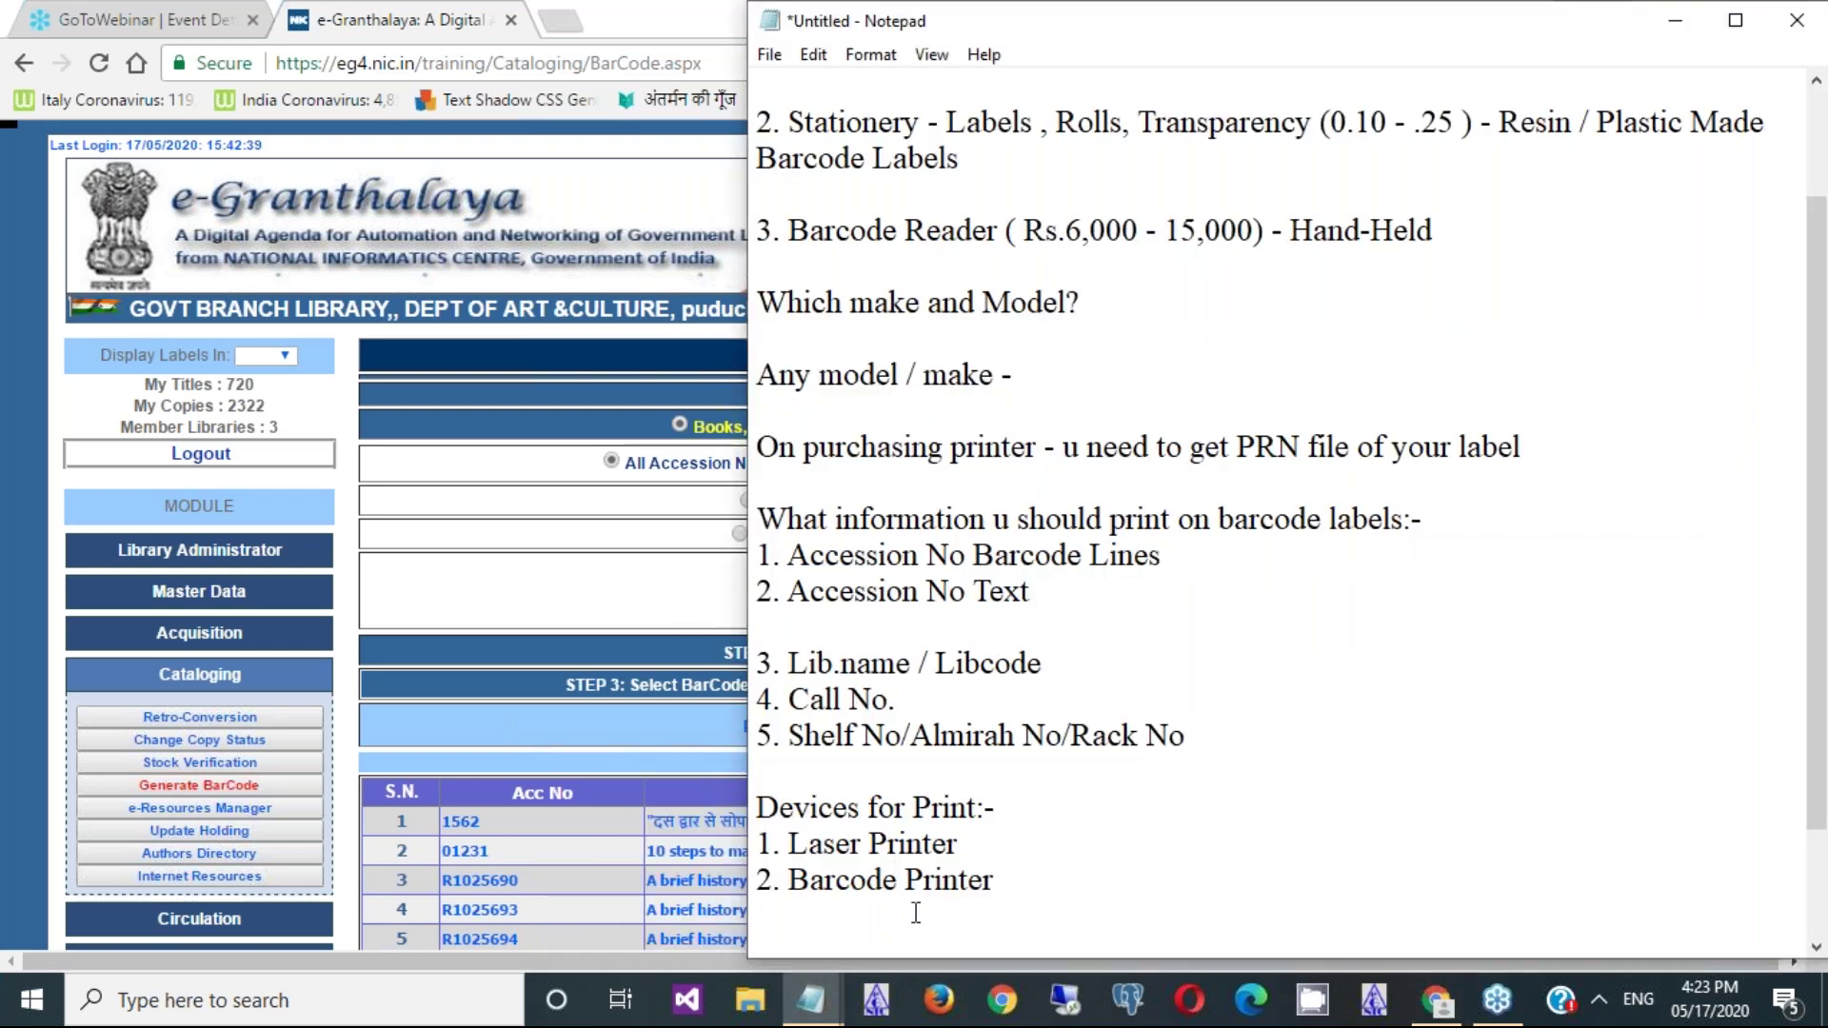
key("Return")
key("Return")
type("A4 S")
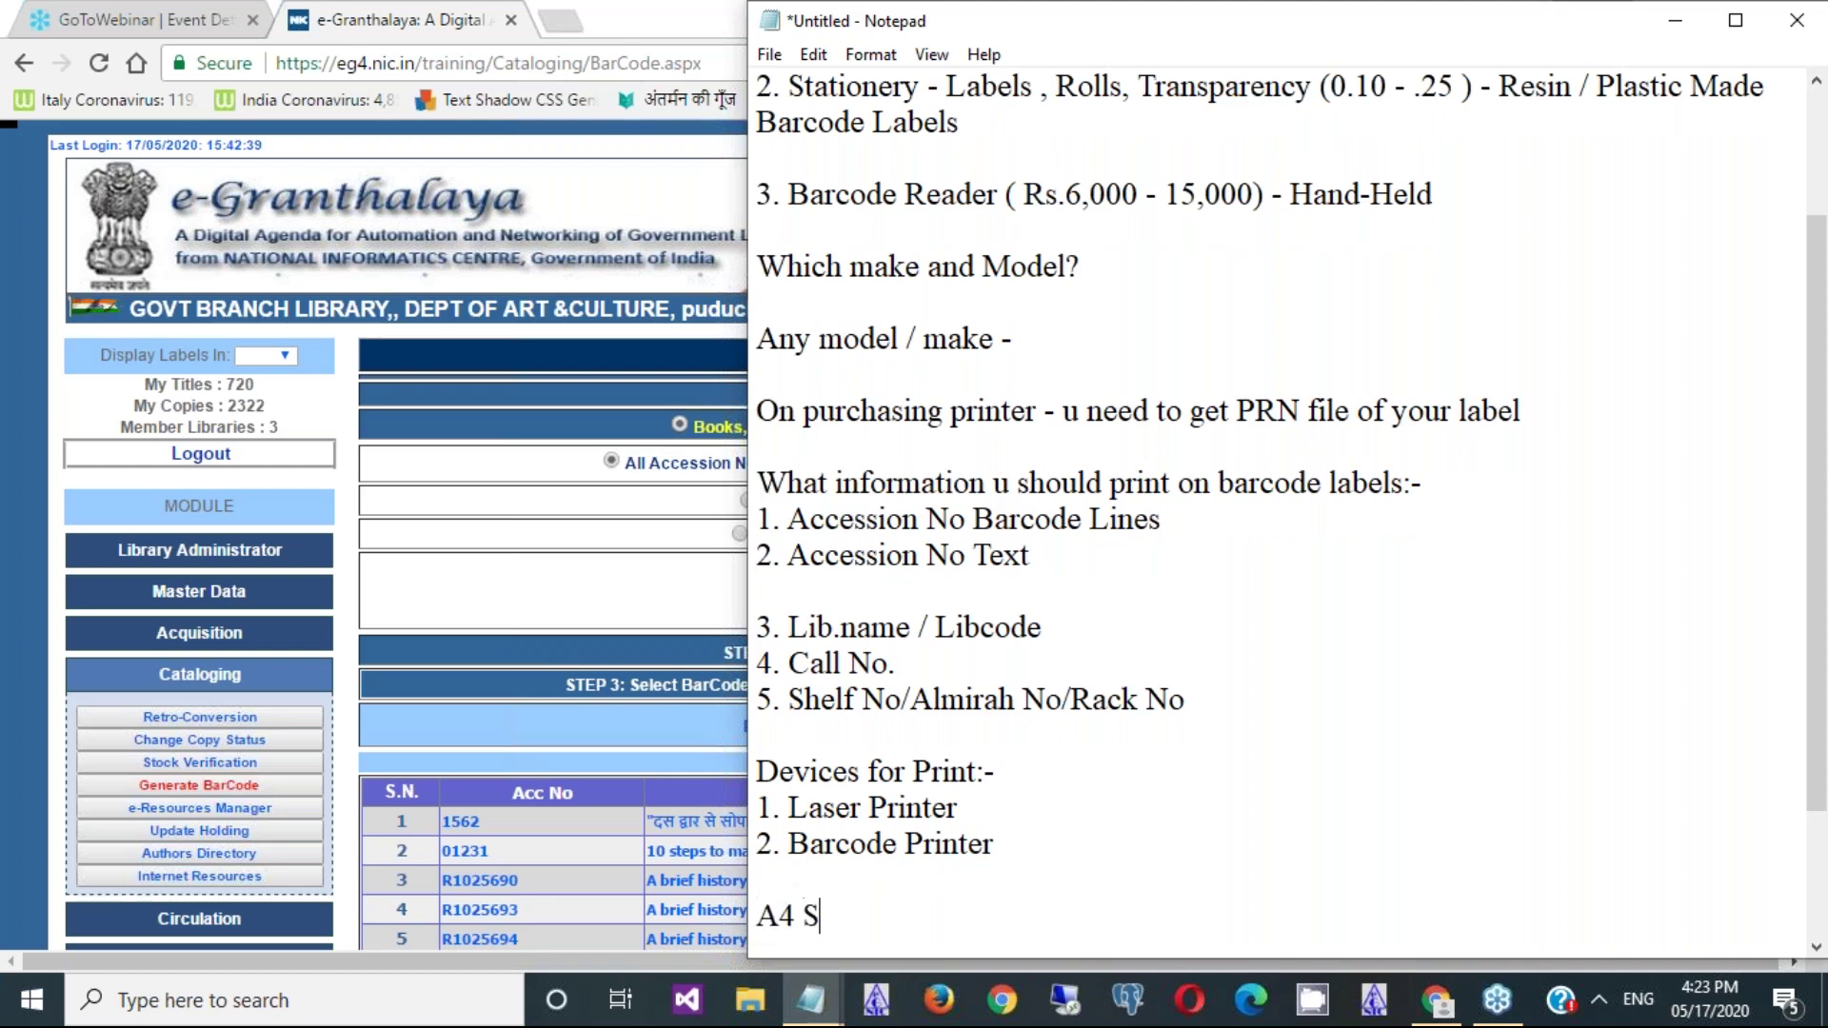
type("ize Sheets -")
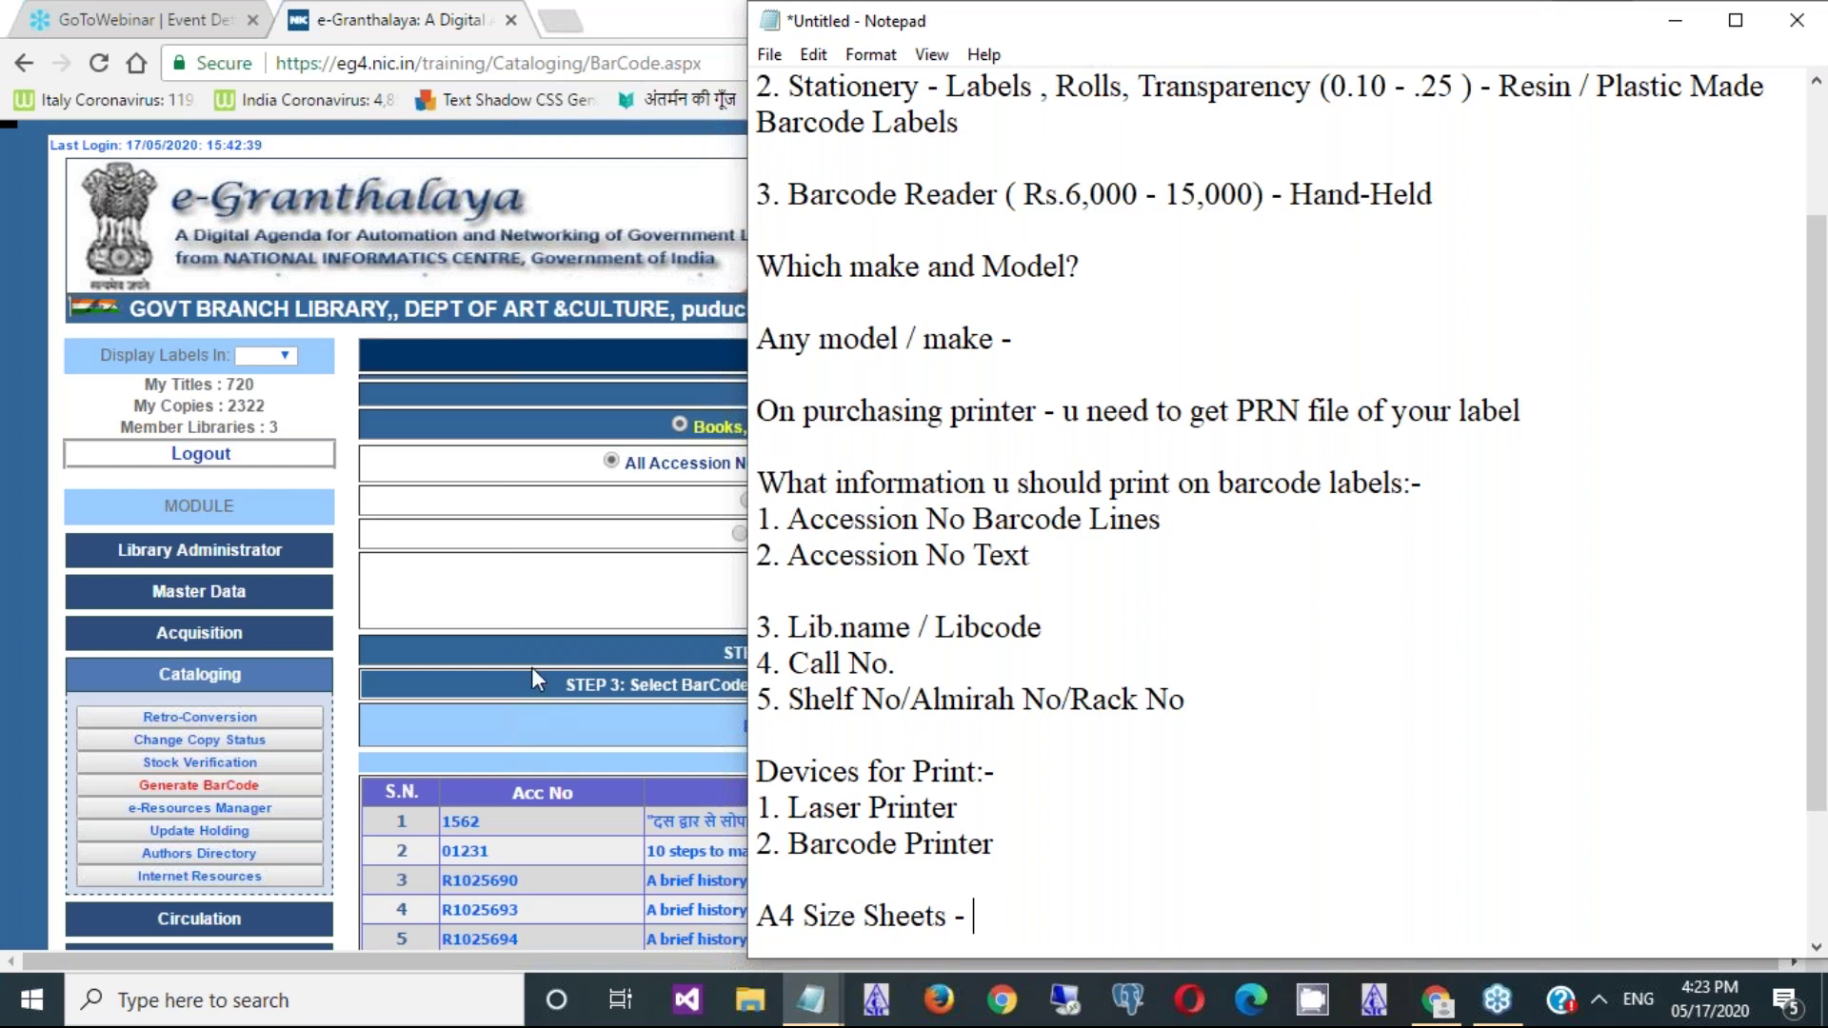
- Return to e-Granthalaya in Chrome and search all accession numbers with the view set to 100 records
left_click(553, 585)
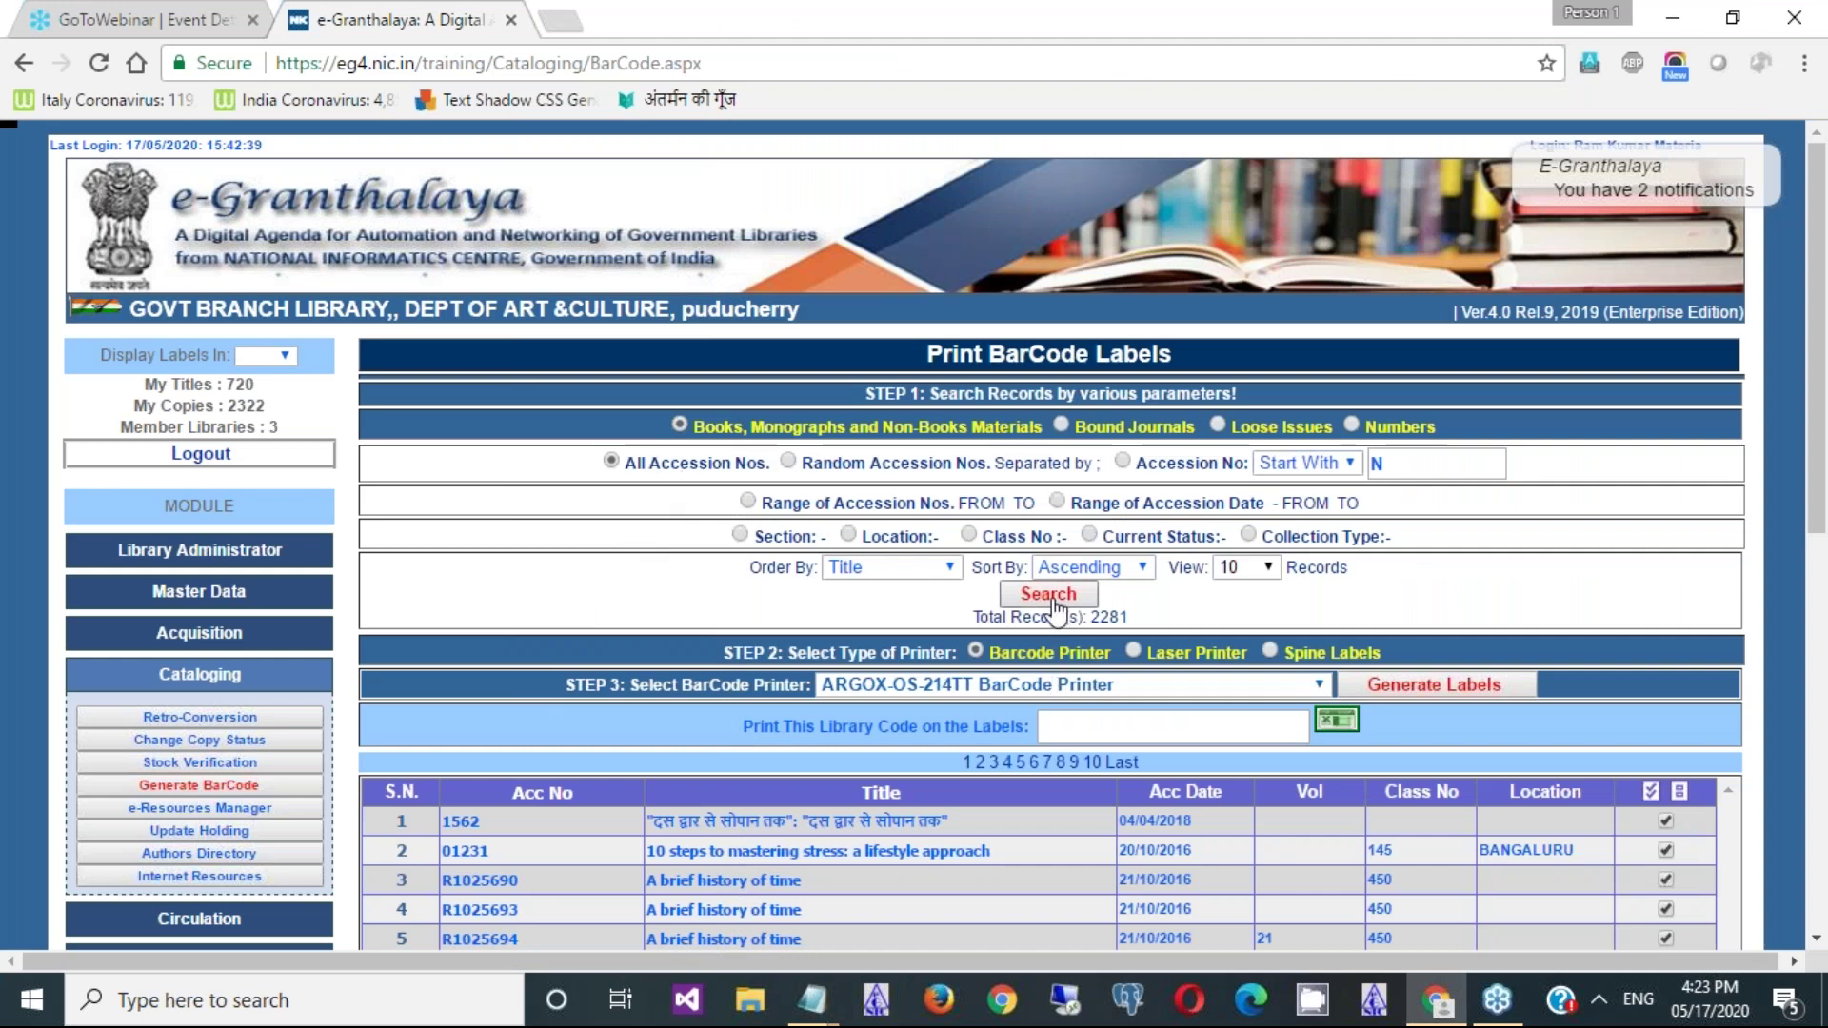
left_click(1267, 569)
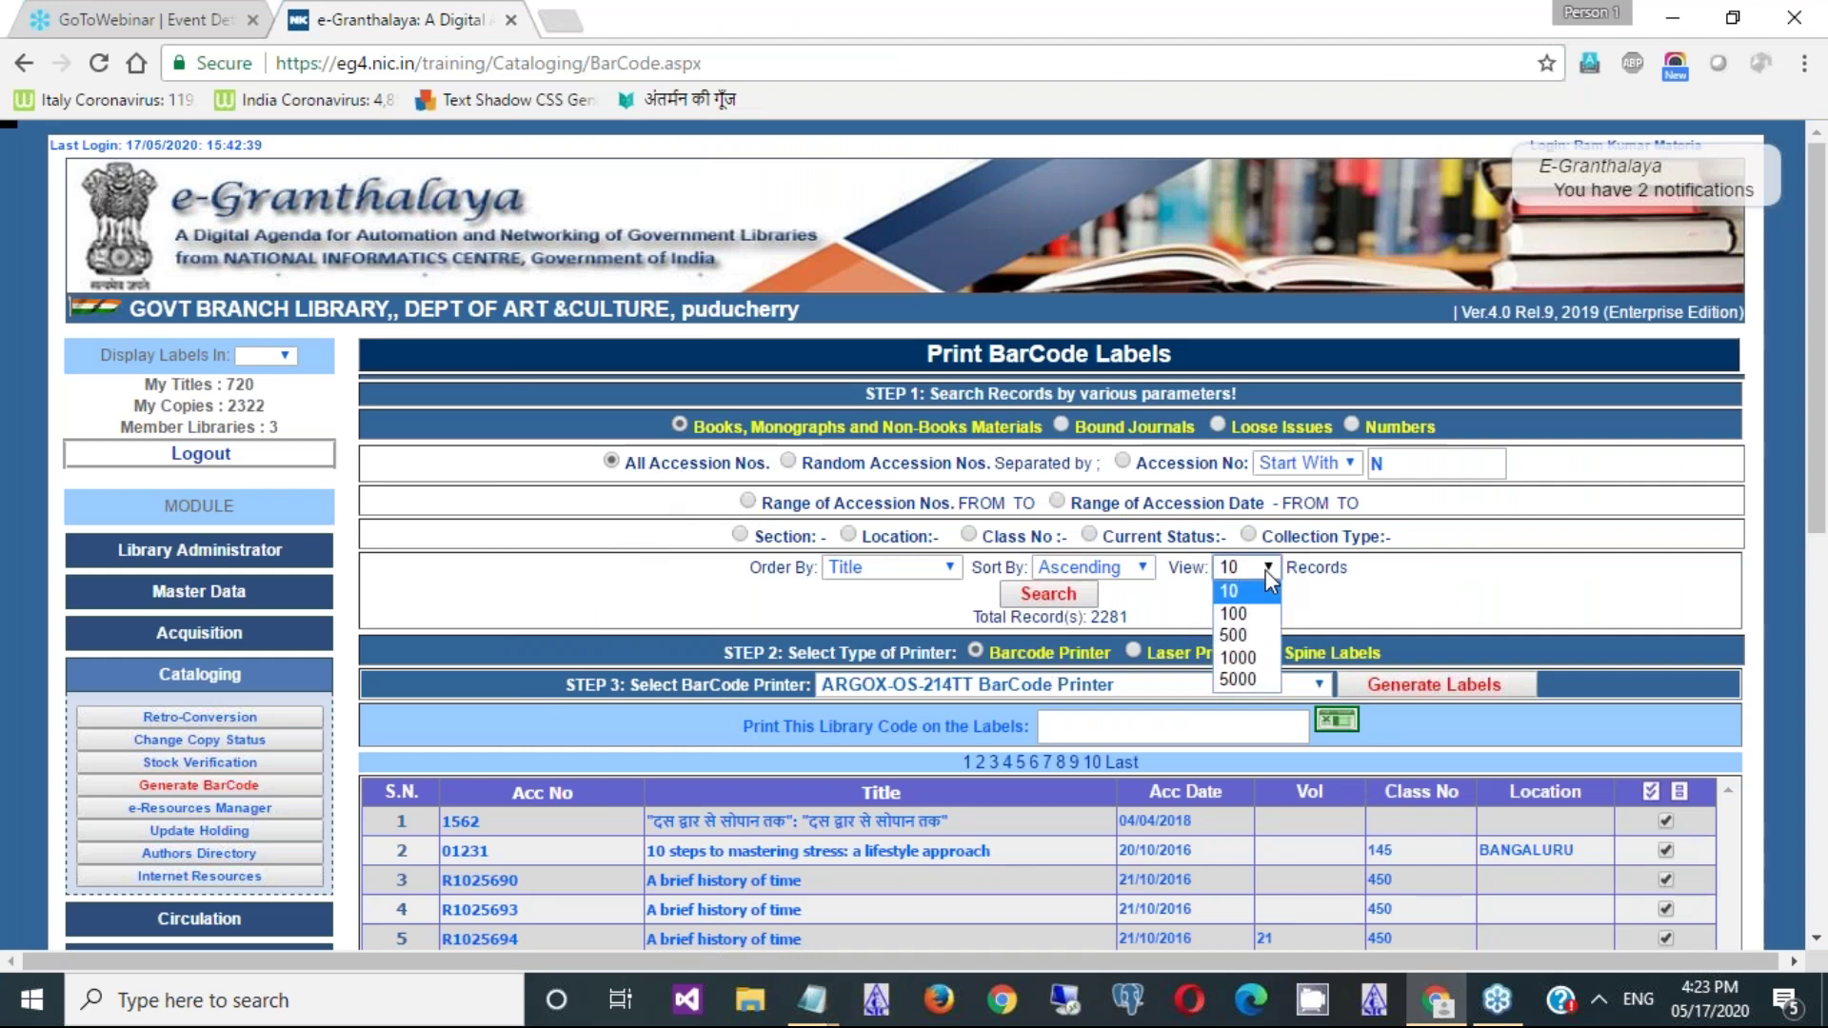
left_click(1236, 614)
left_click(1049, 593)
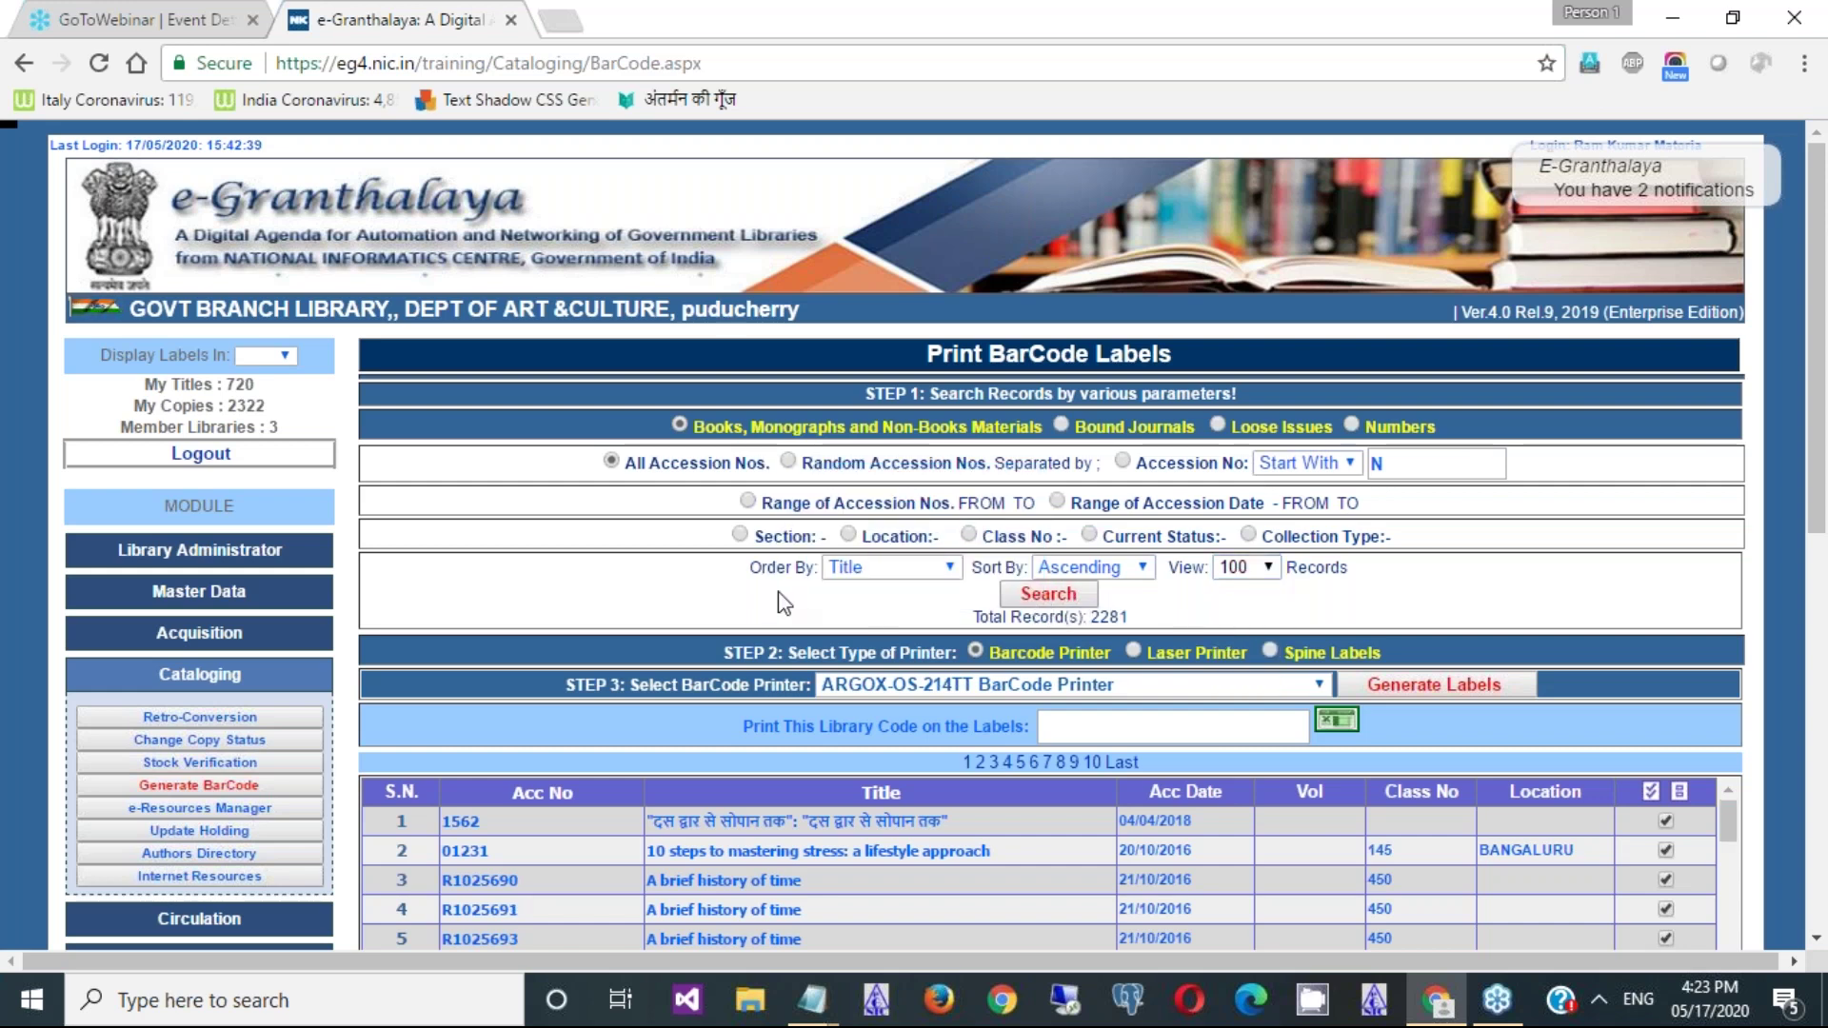
- Select Laser Printer as the printer type, review the paper sizes and choose Laser Printer Size (8x3 Labels)
left_click(1133, 650)
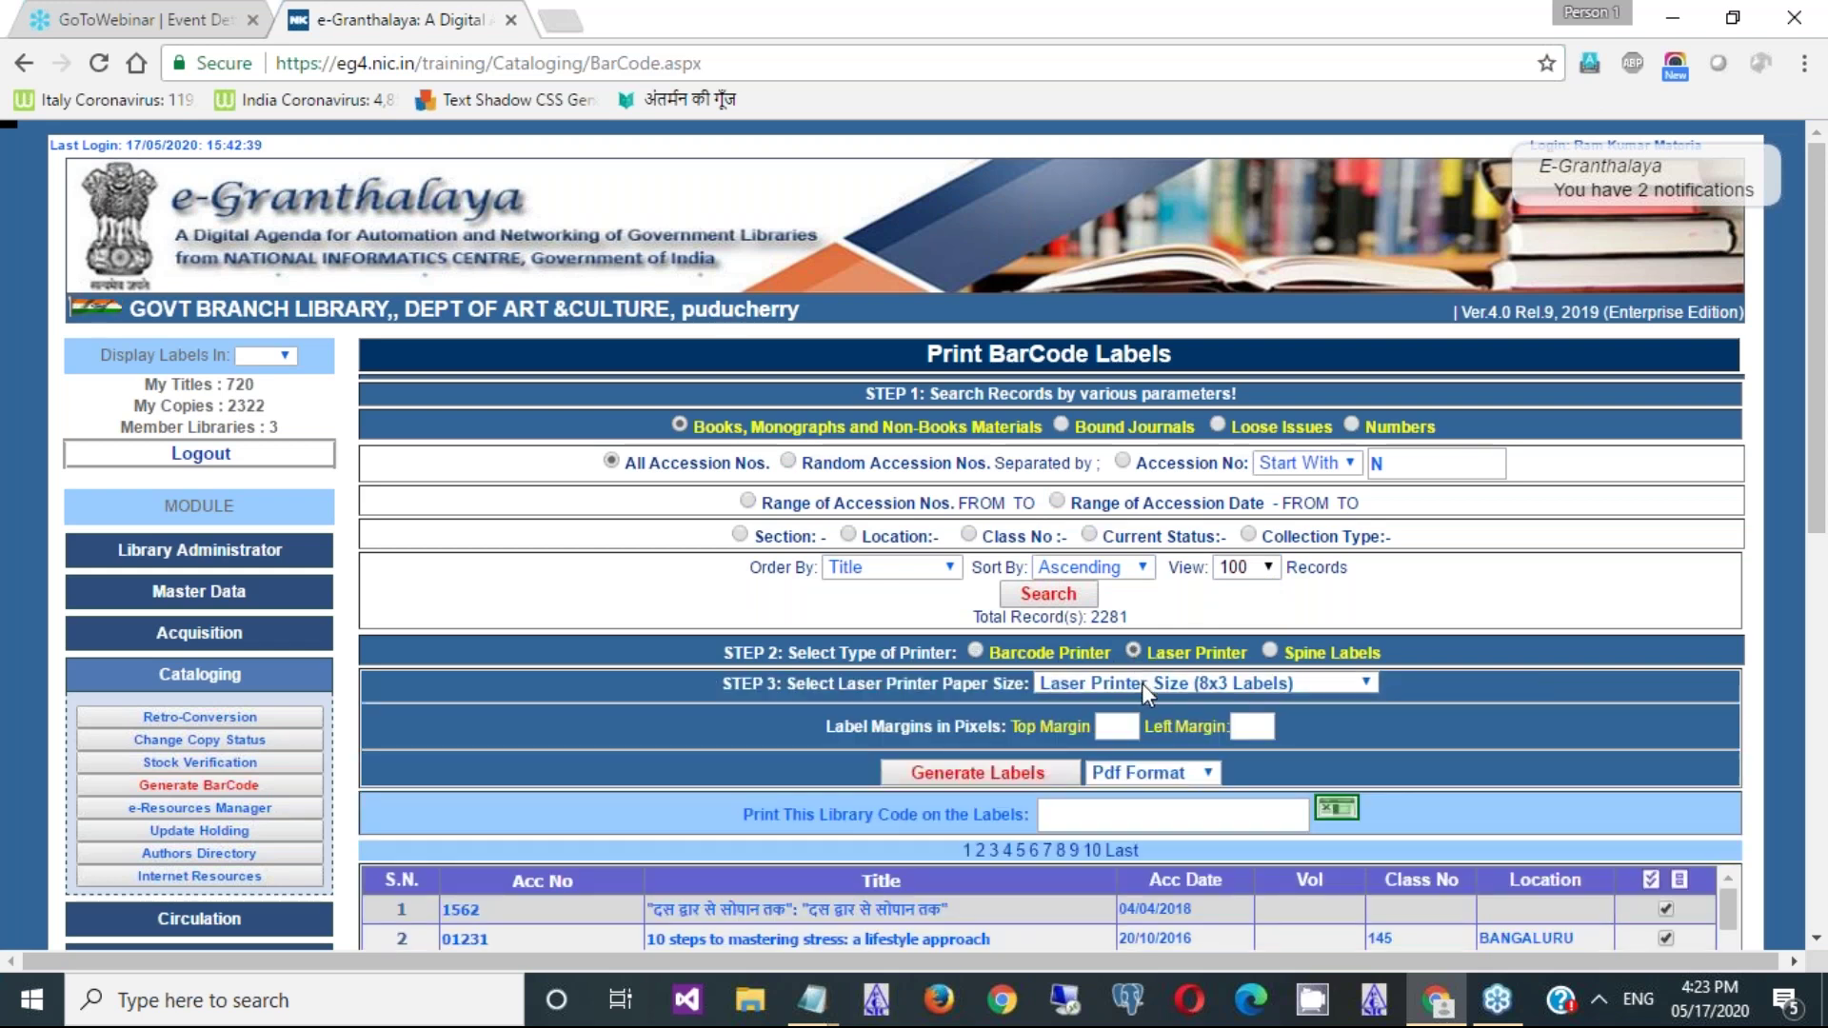
left_click(1141, 683)
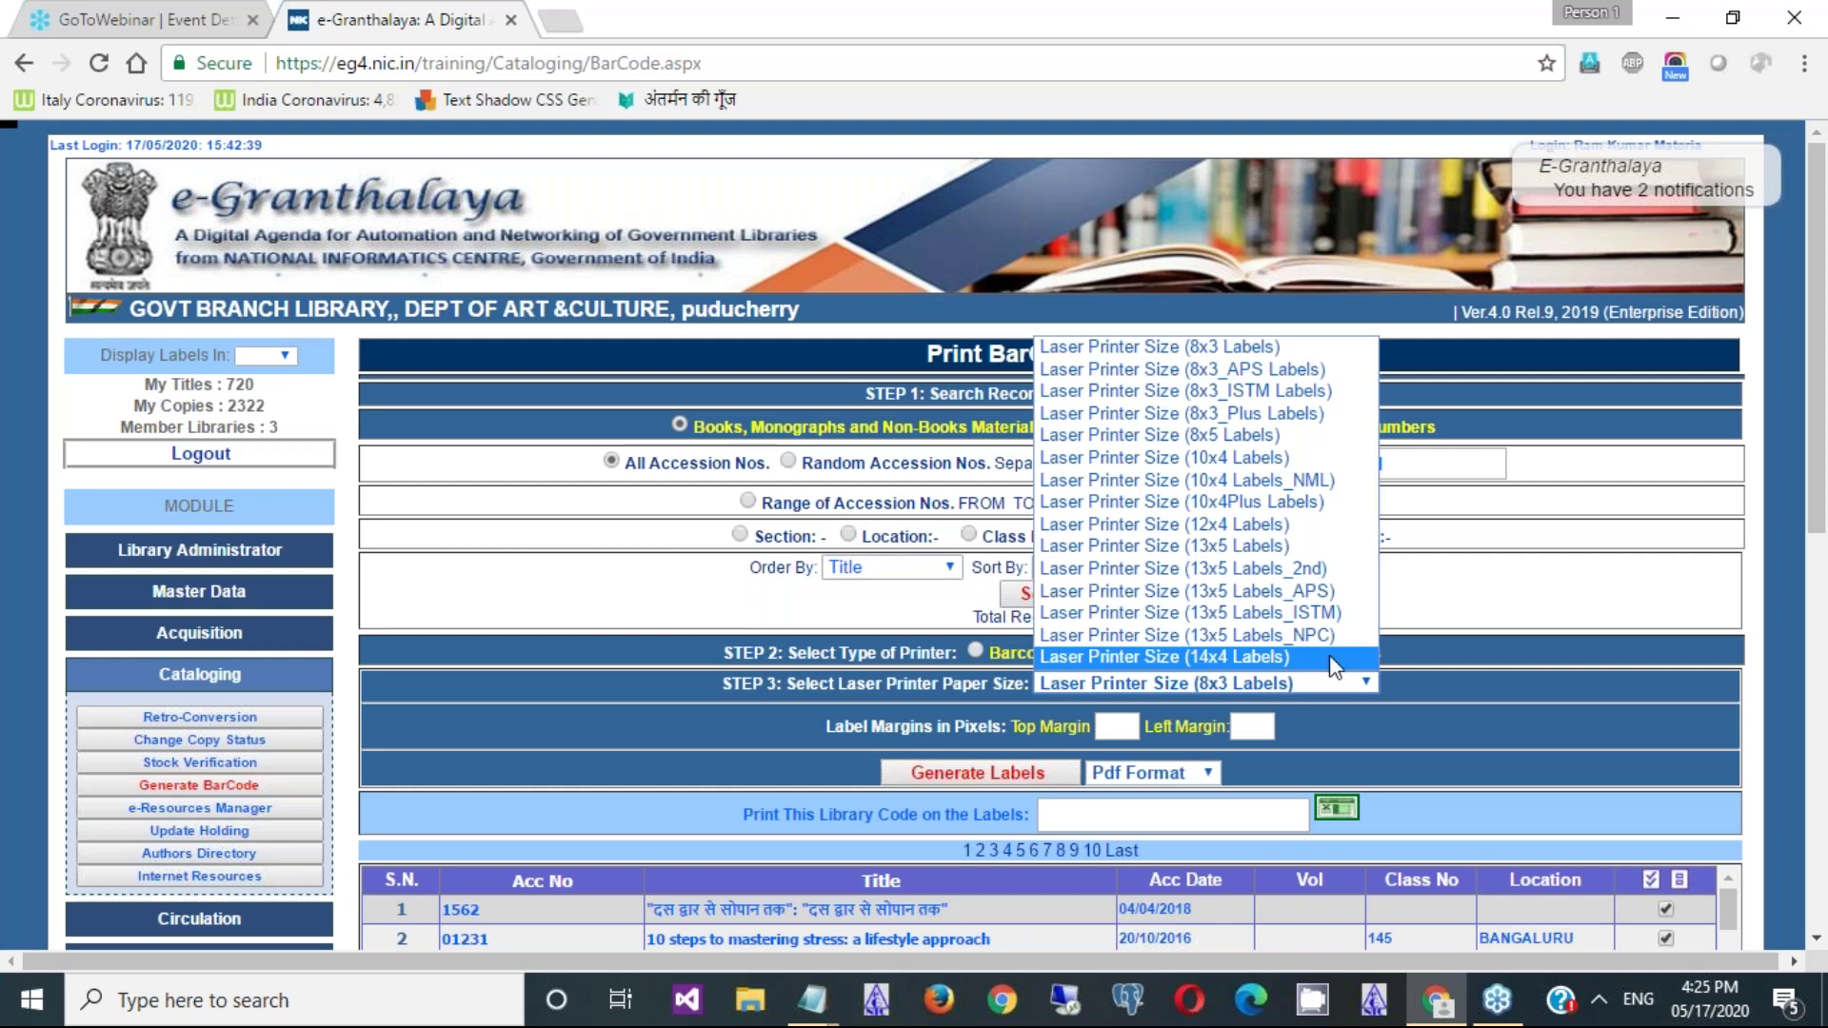
left_click(1523, 604)
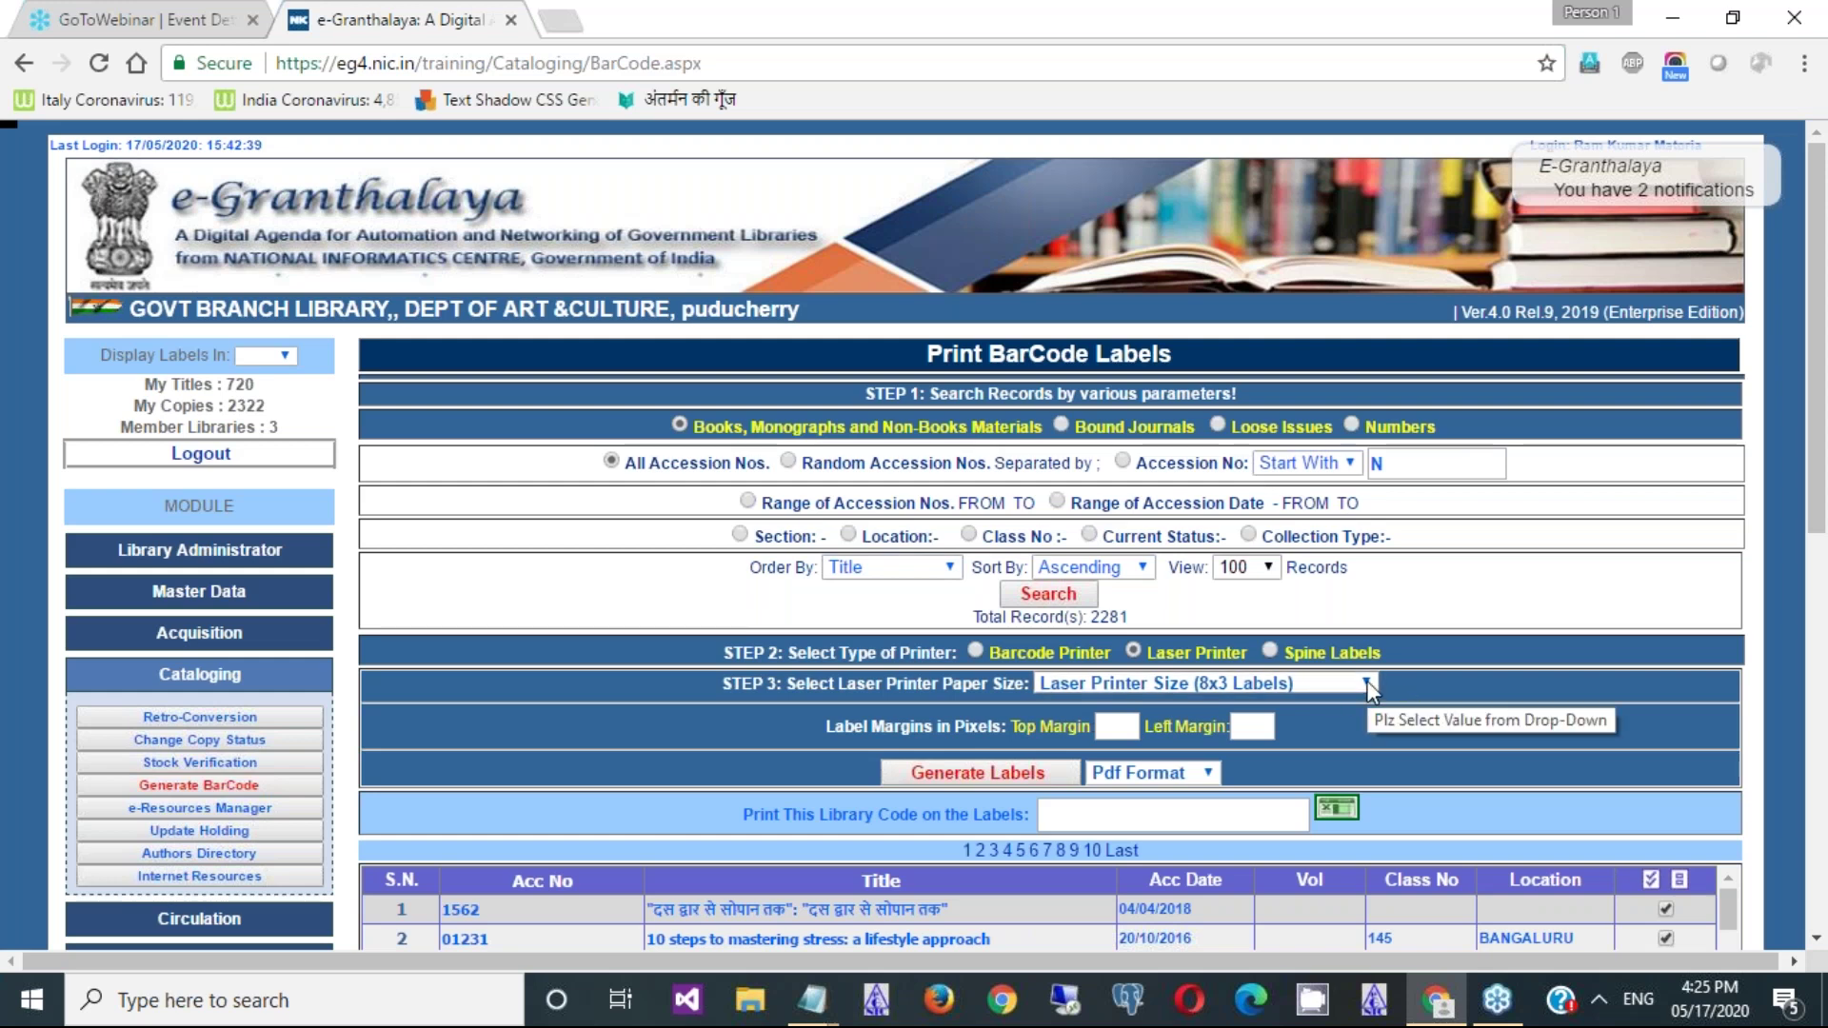
left_click(1367, 682)
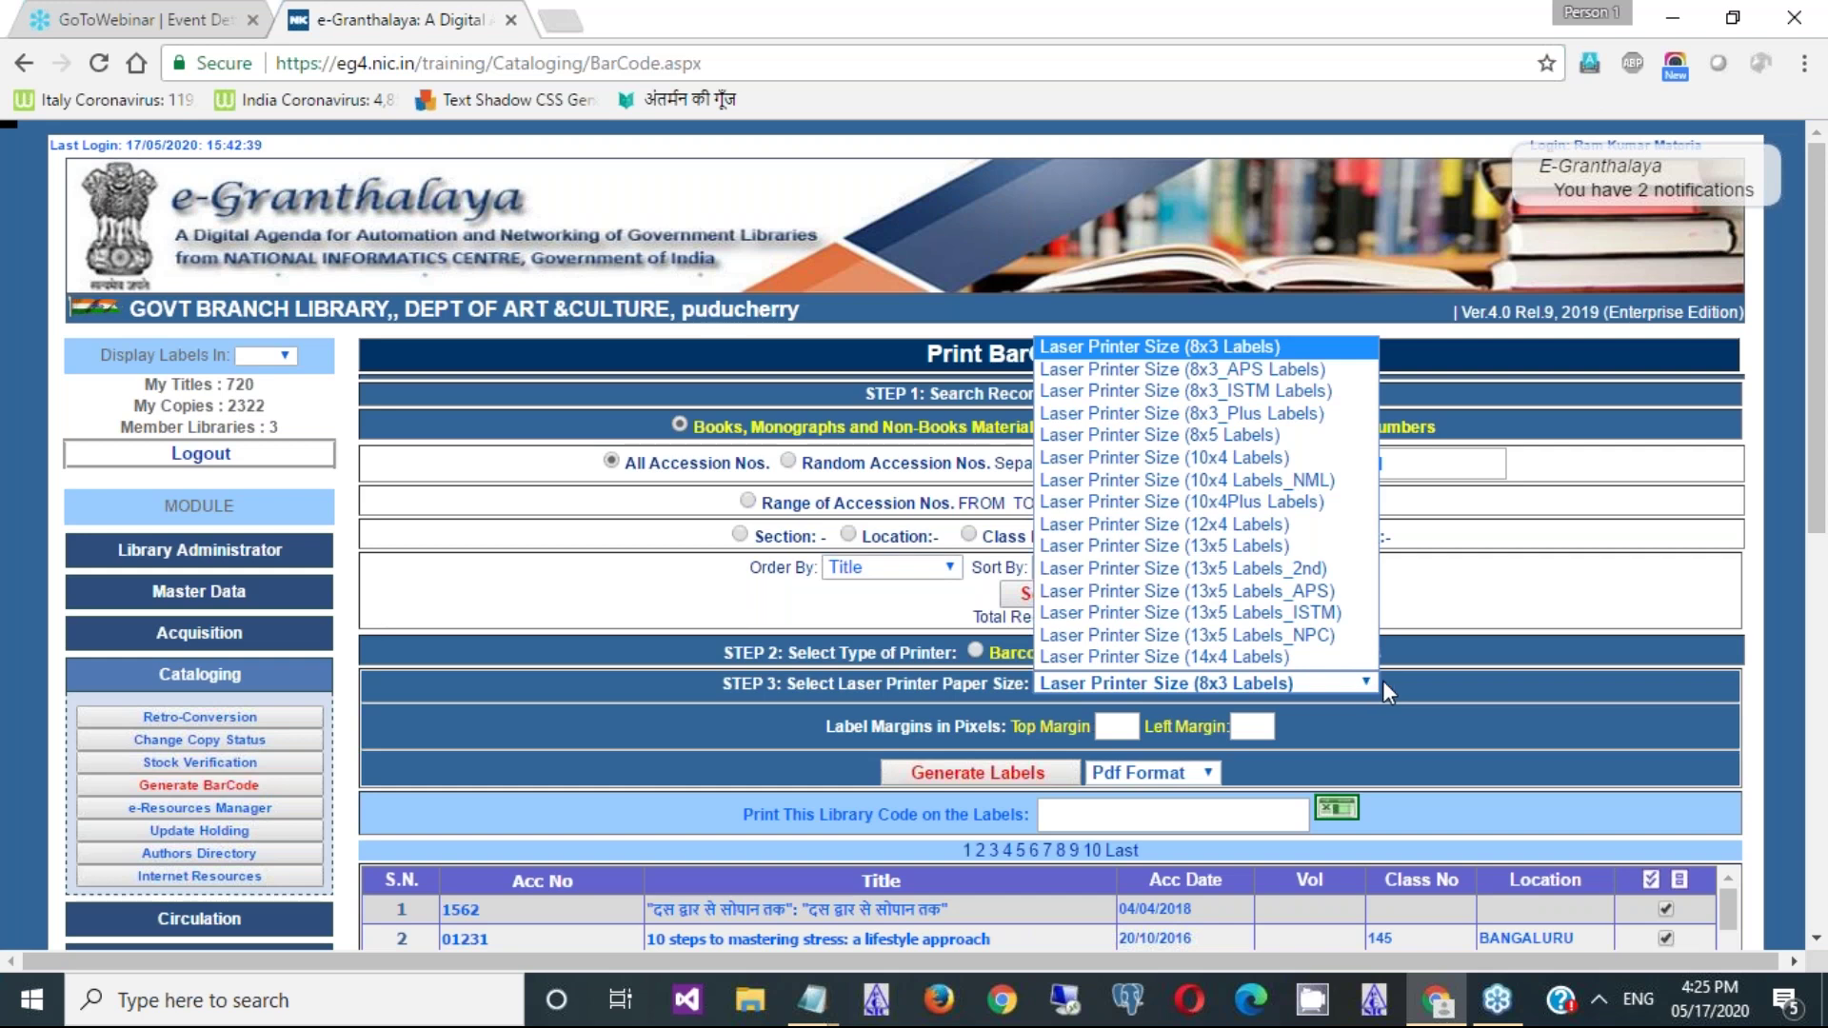
left_click(1247, 352)
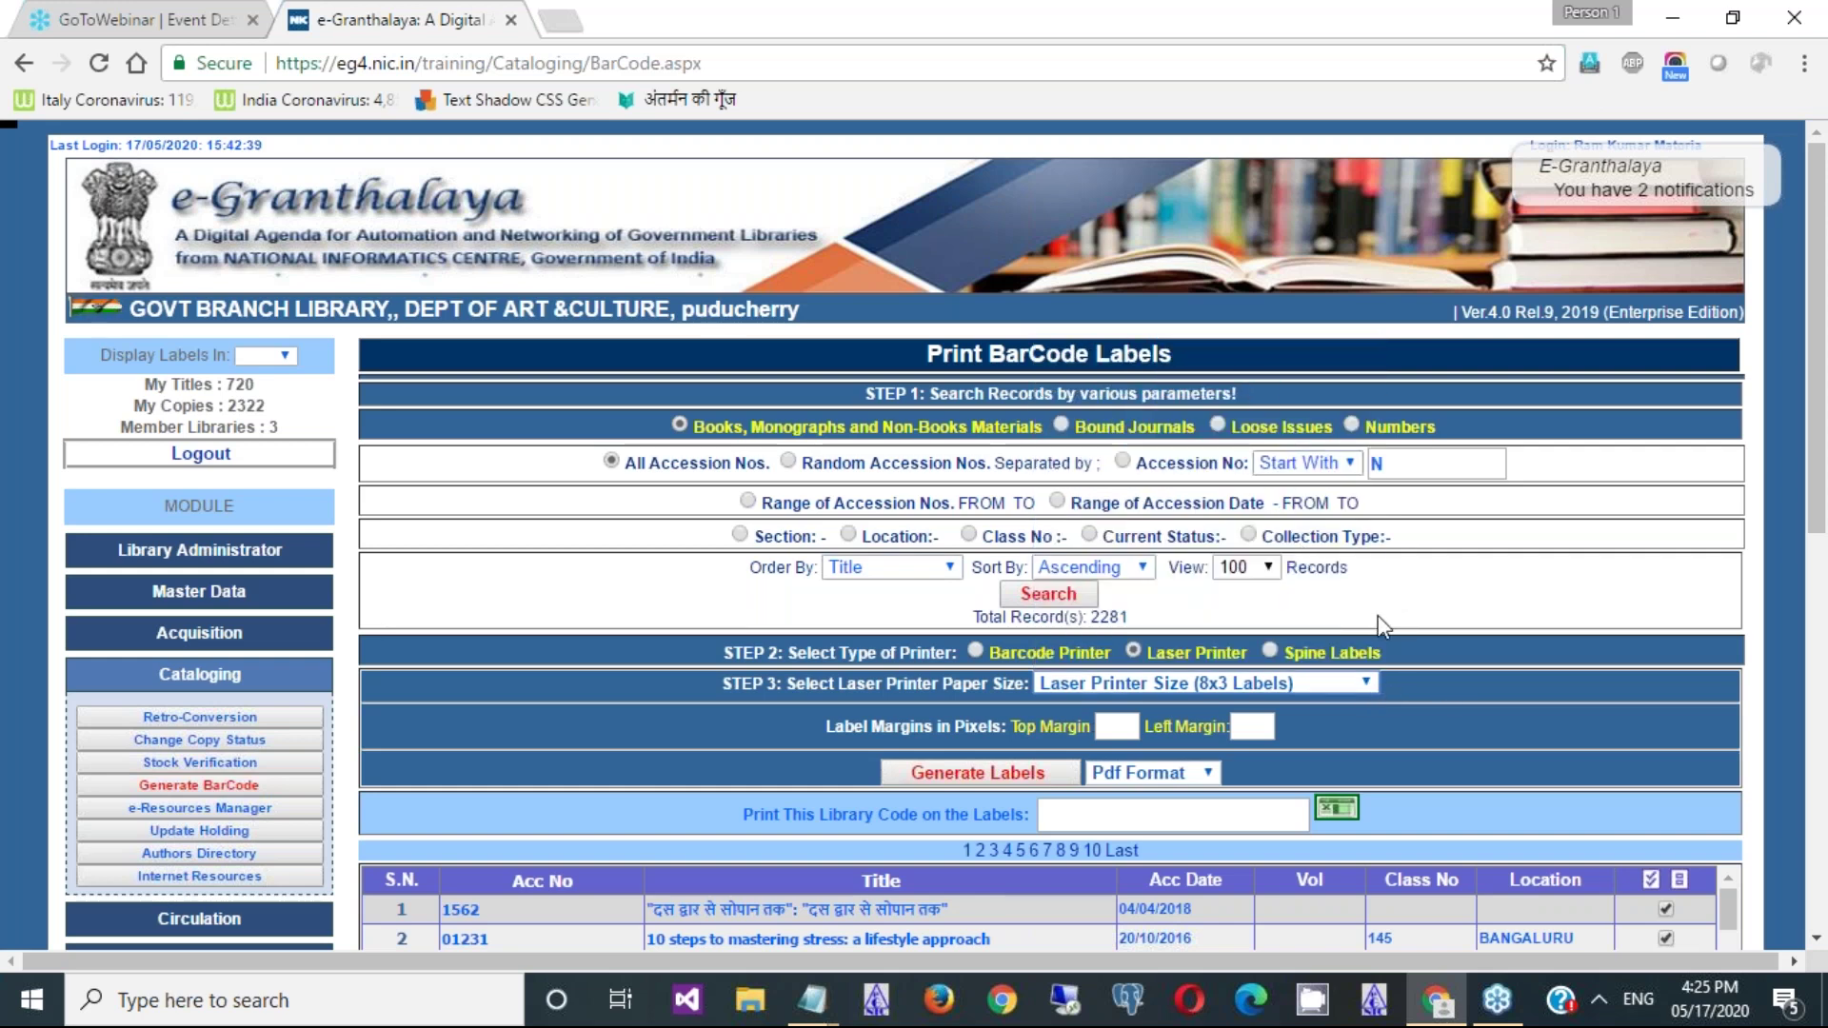
- Generate the labels in PDF format, save them as Report_Labels_17052020.pdf and open the file
left_click(1001, 781)
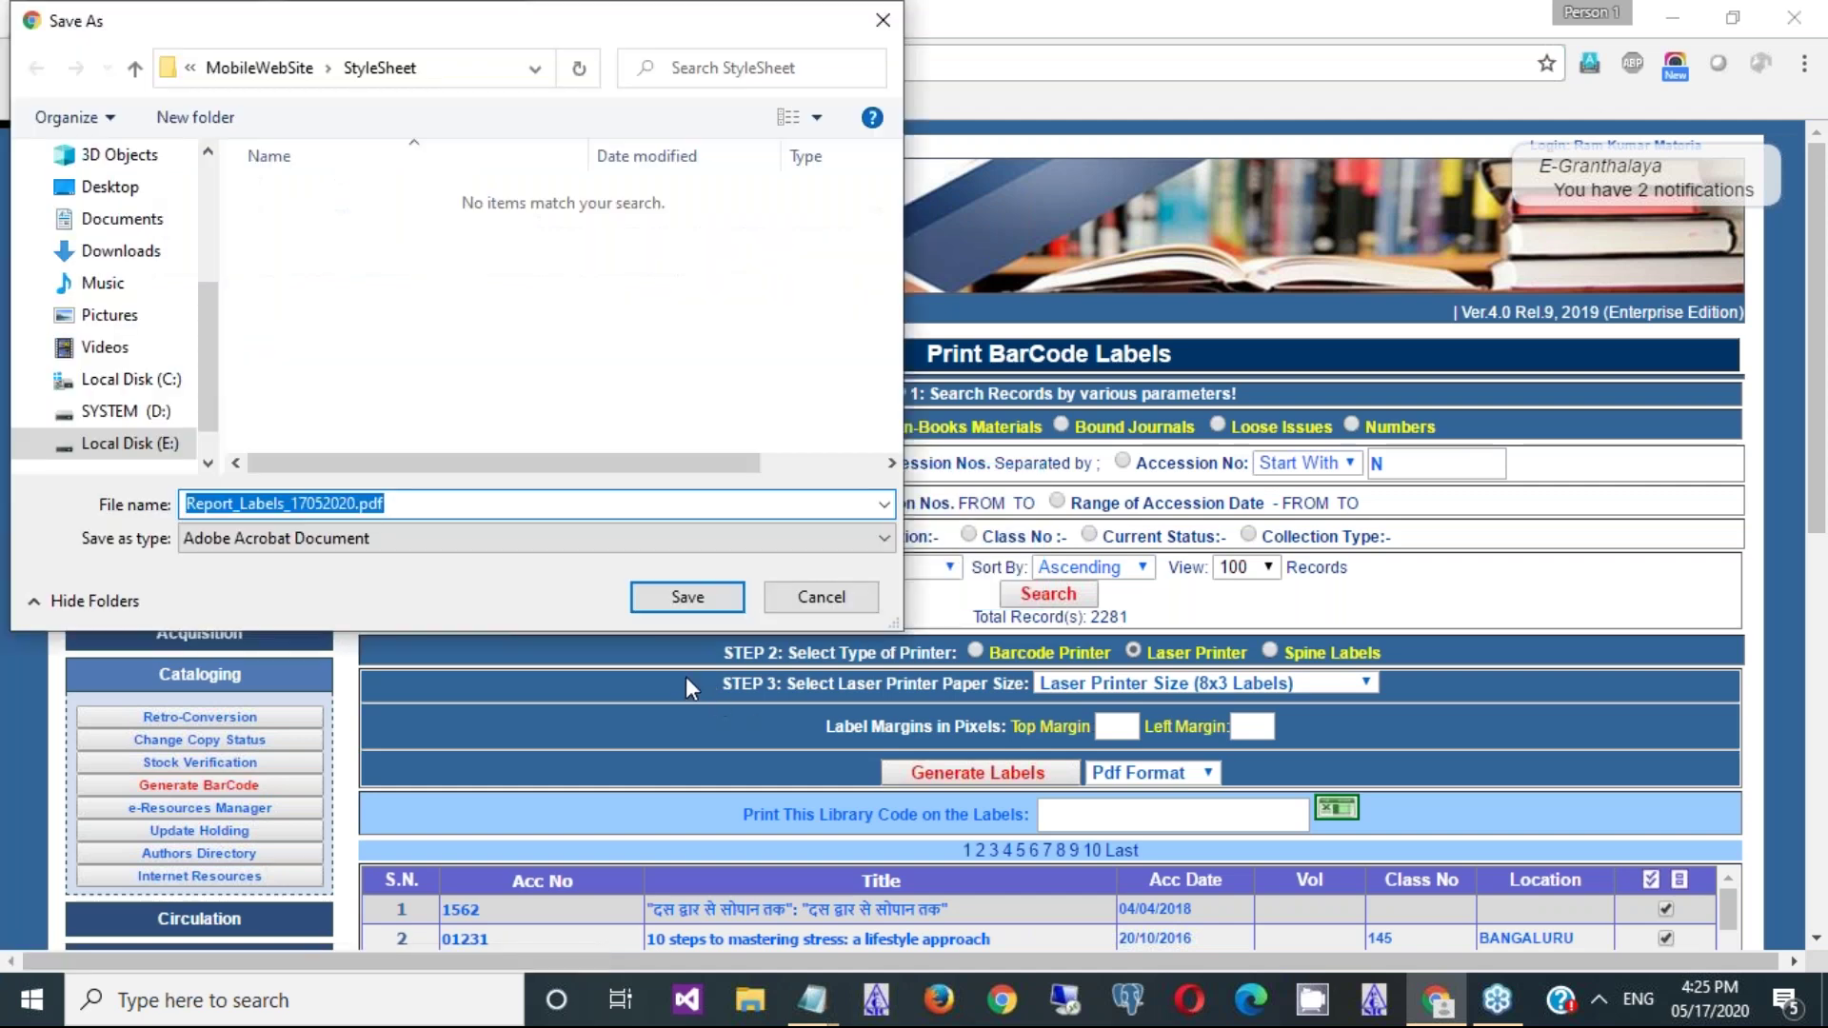
left_click(678, 605)
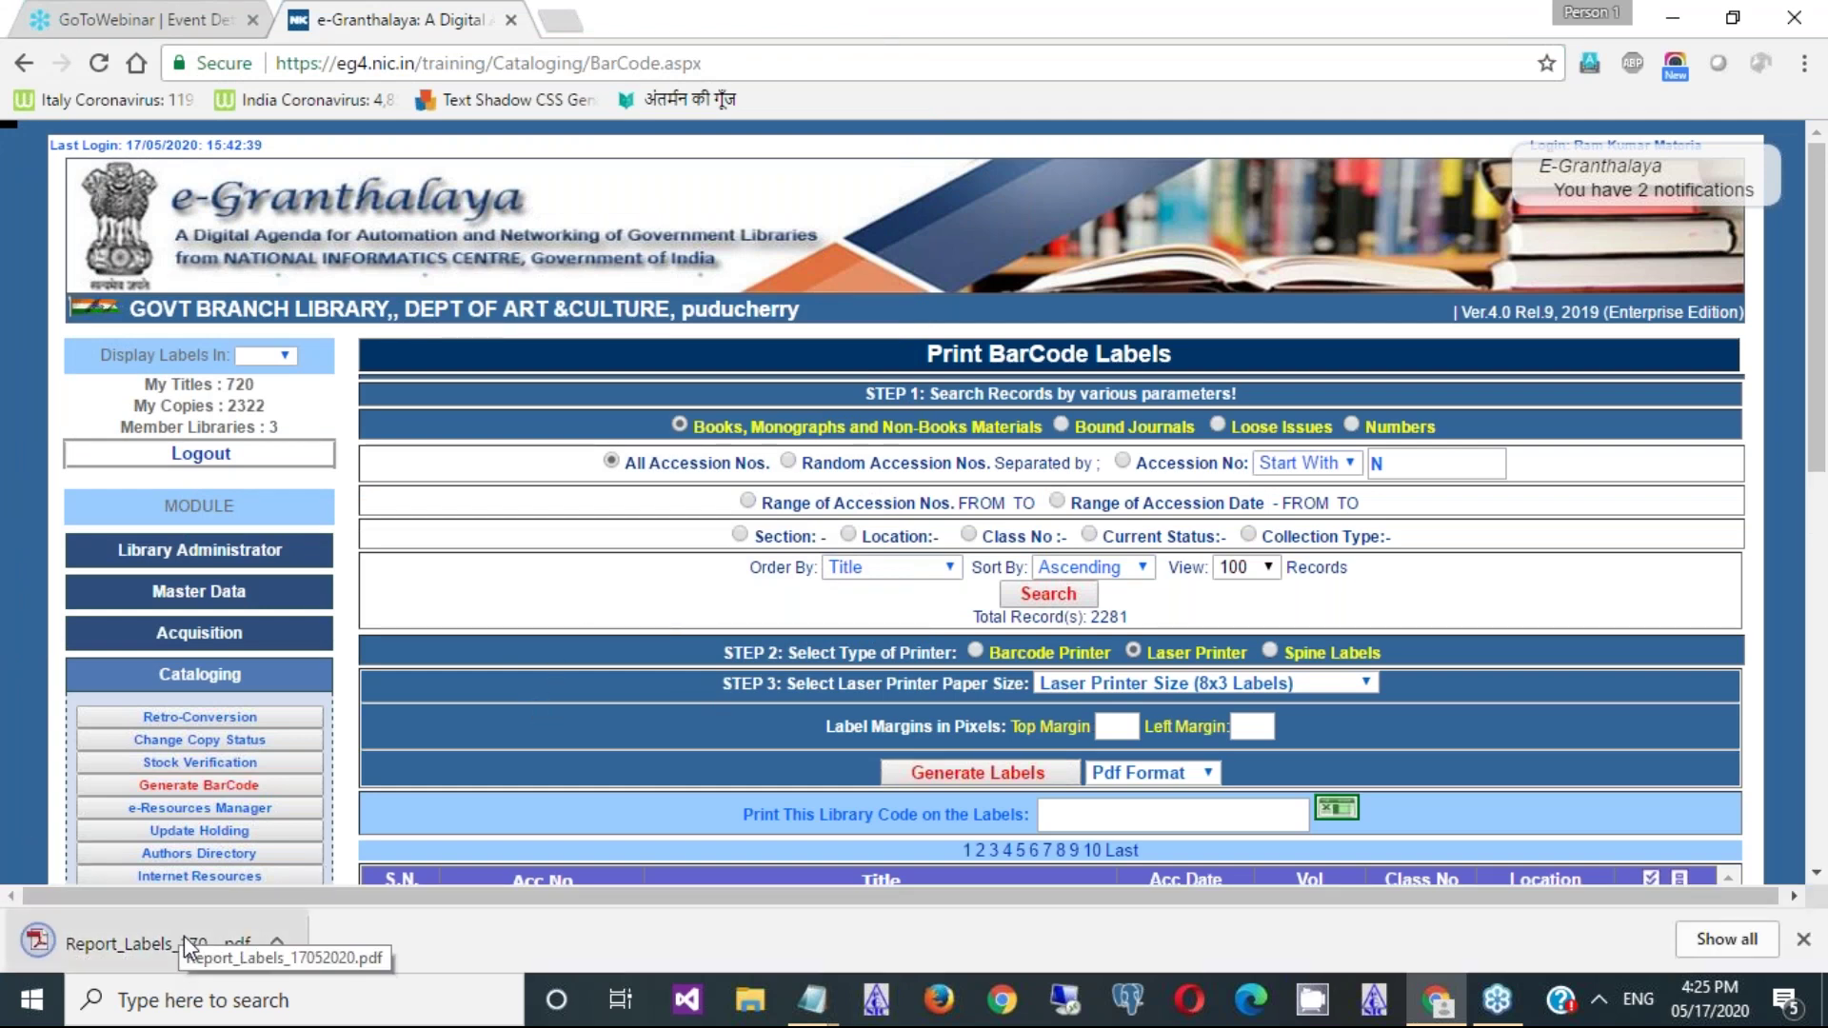
left_click(184, 934)
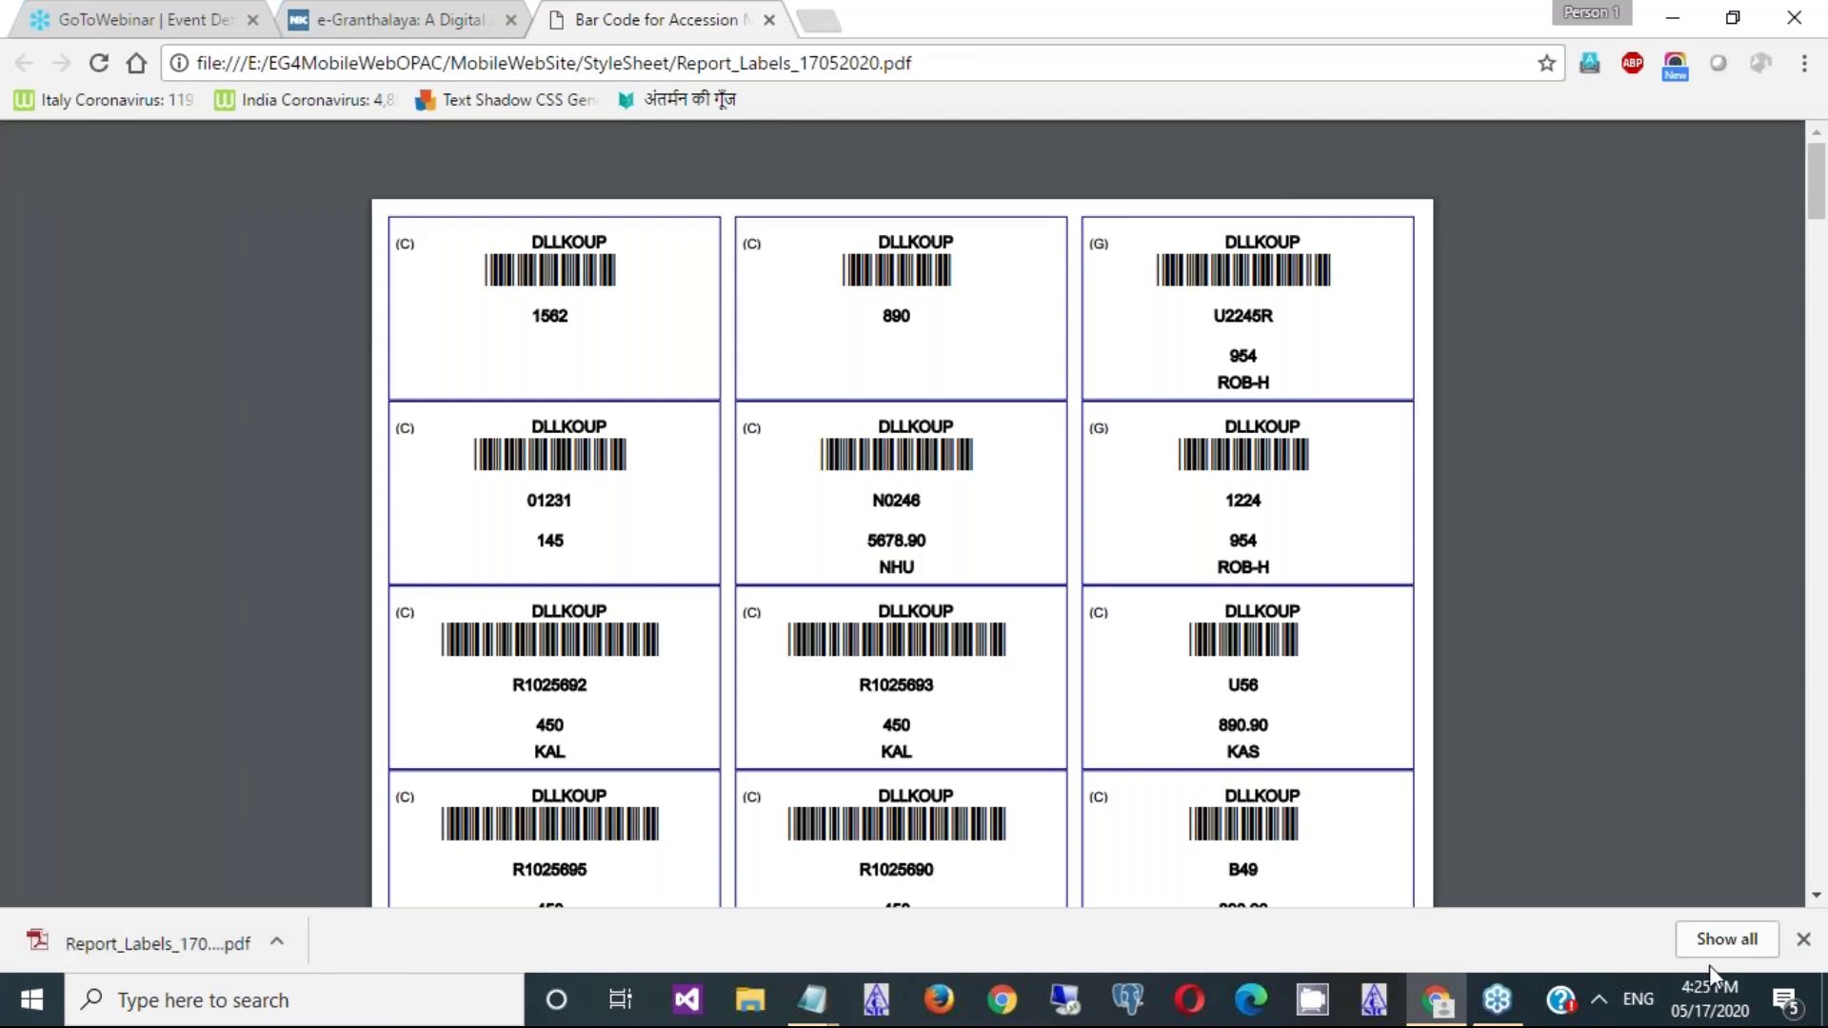
left_click(1802, 940)
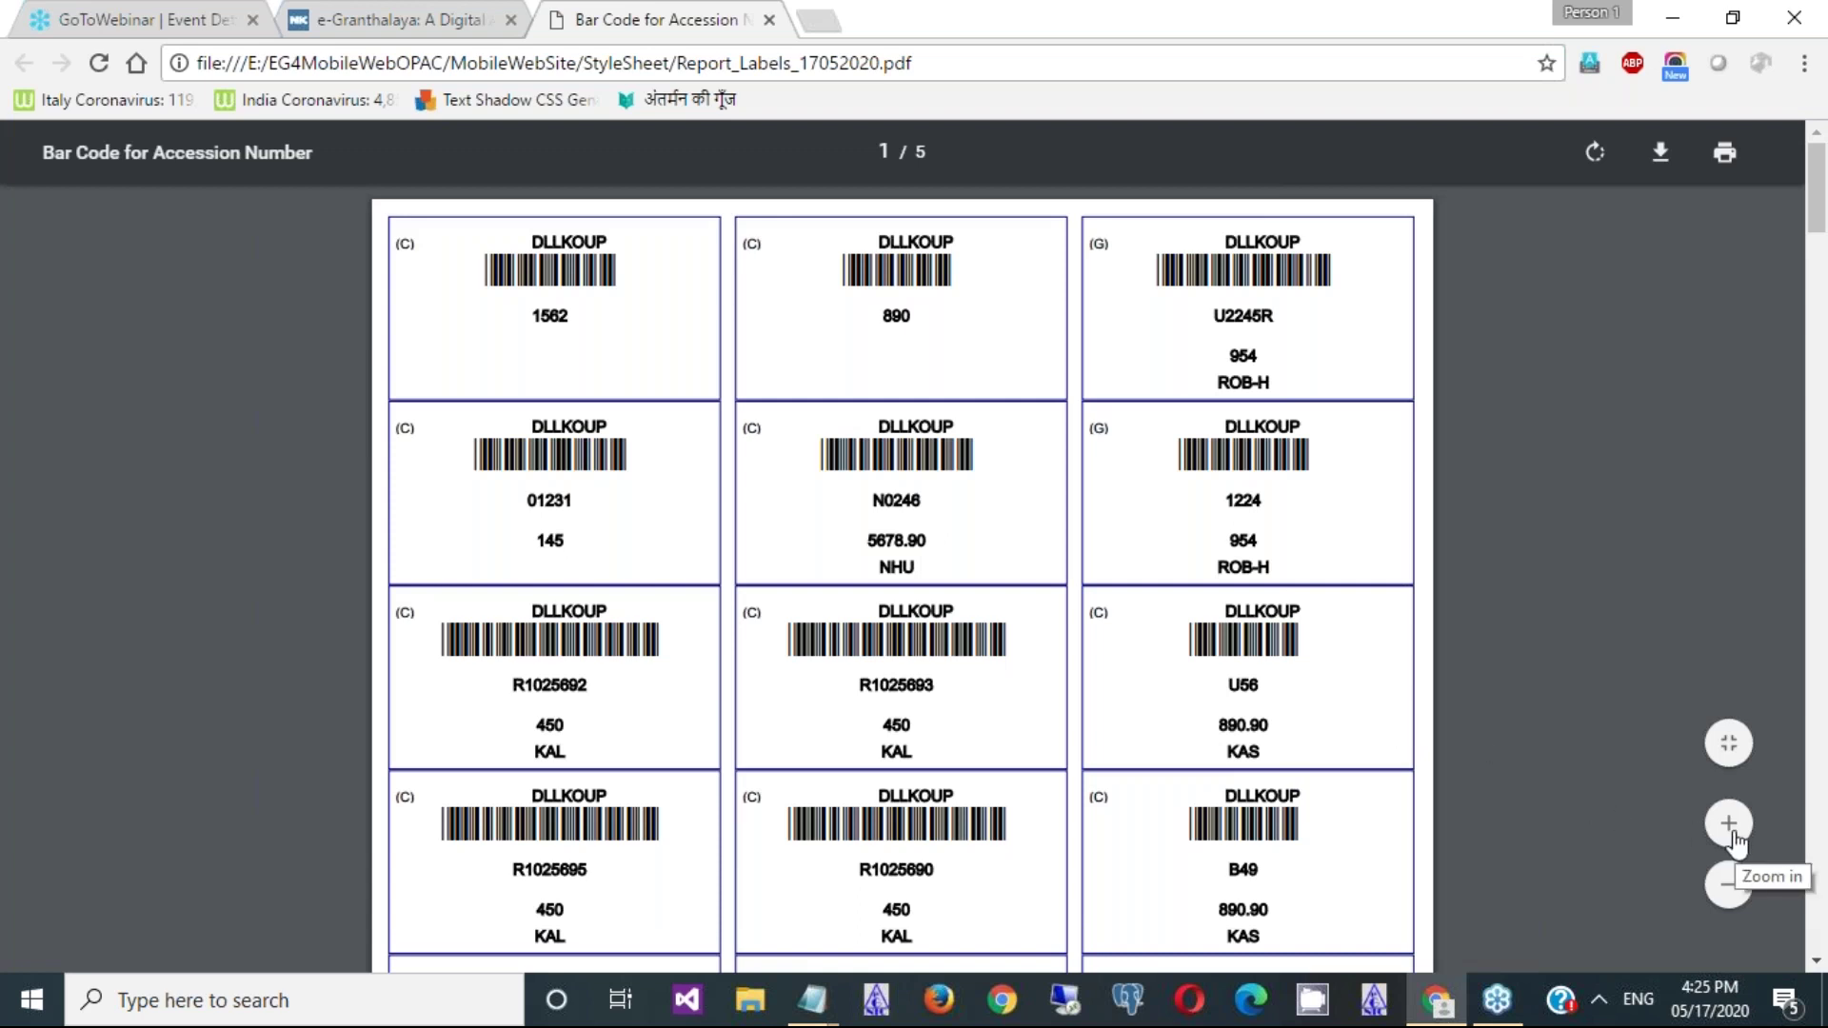
- Examine the generated label sheet and the first label's (C) mark, library code, accession number text and barcode lines
left_click(1735, 886)
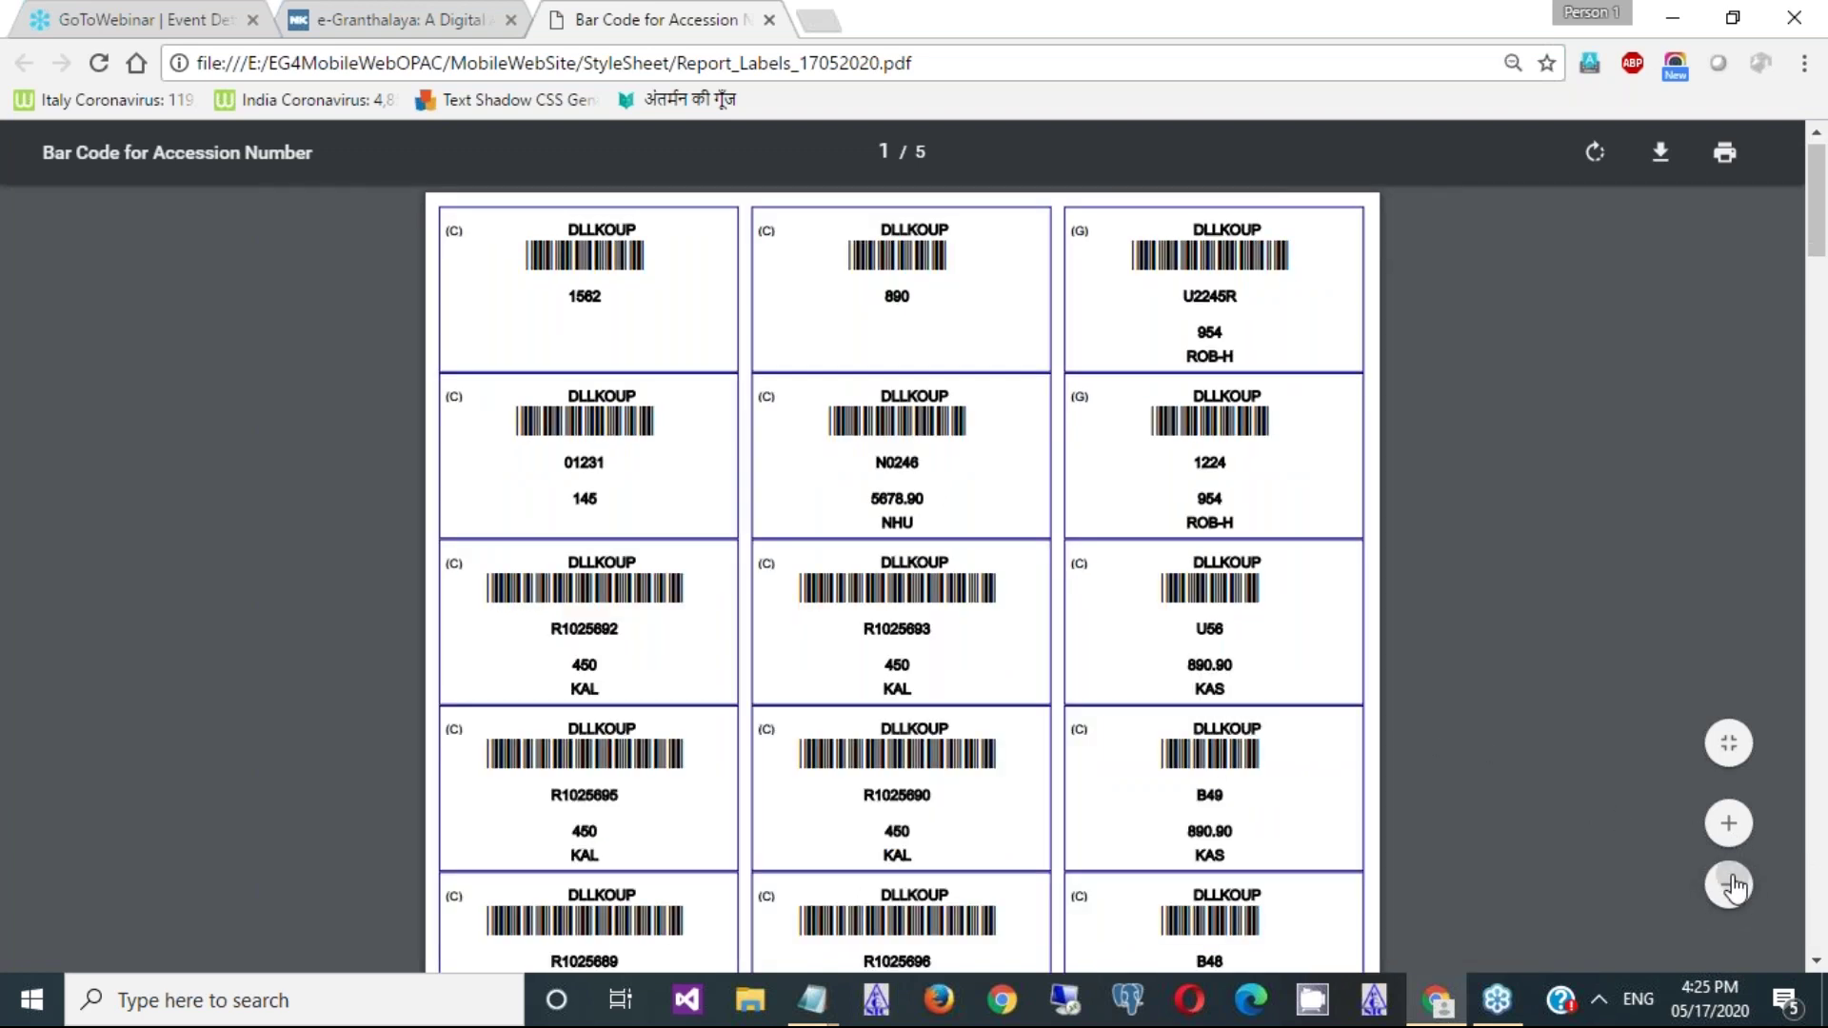
left_click(1730, 885)
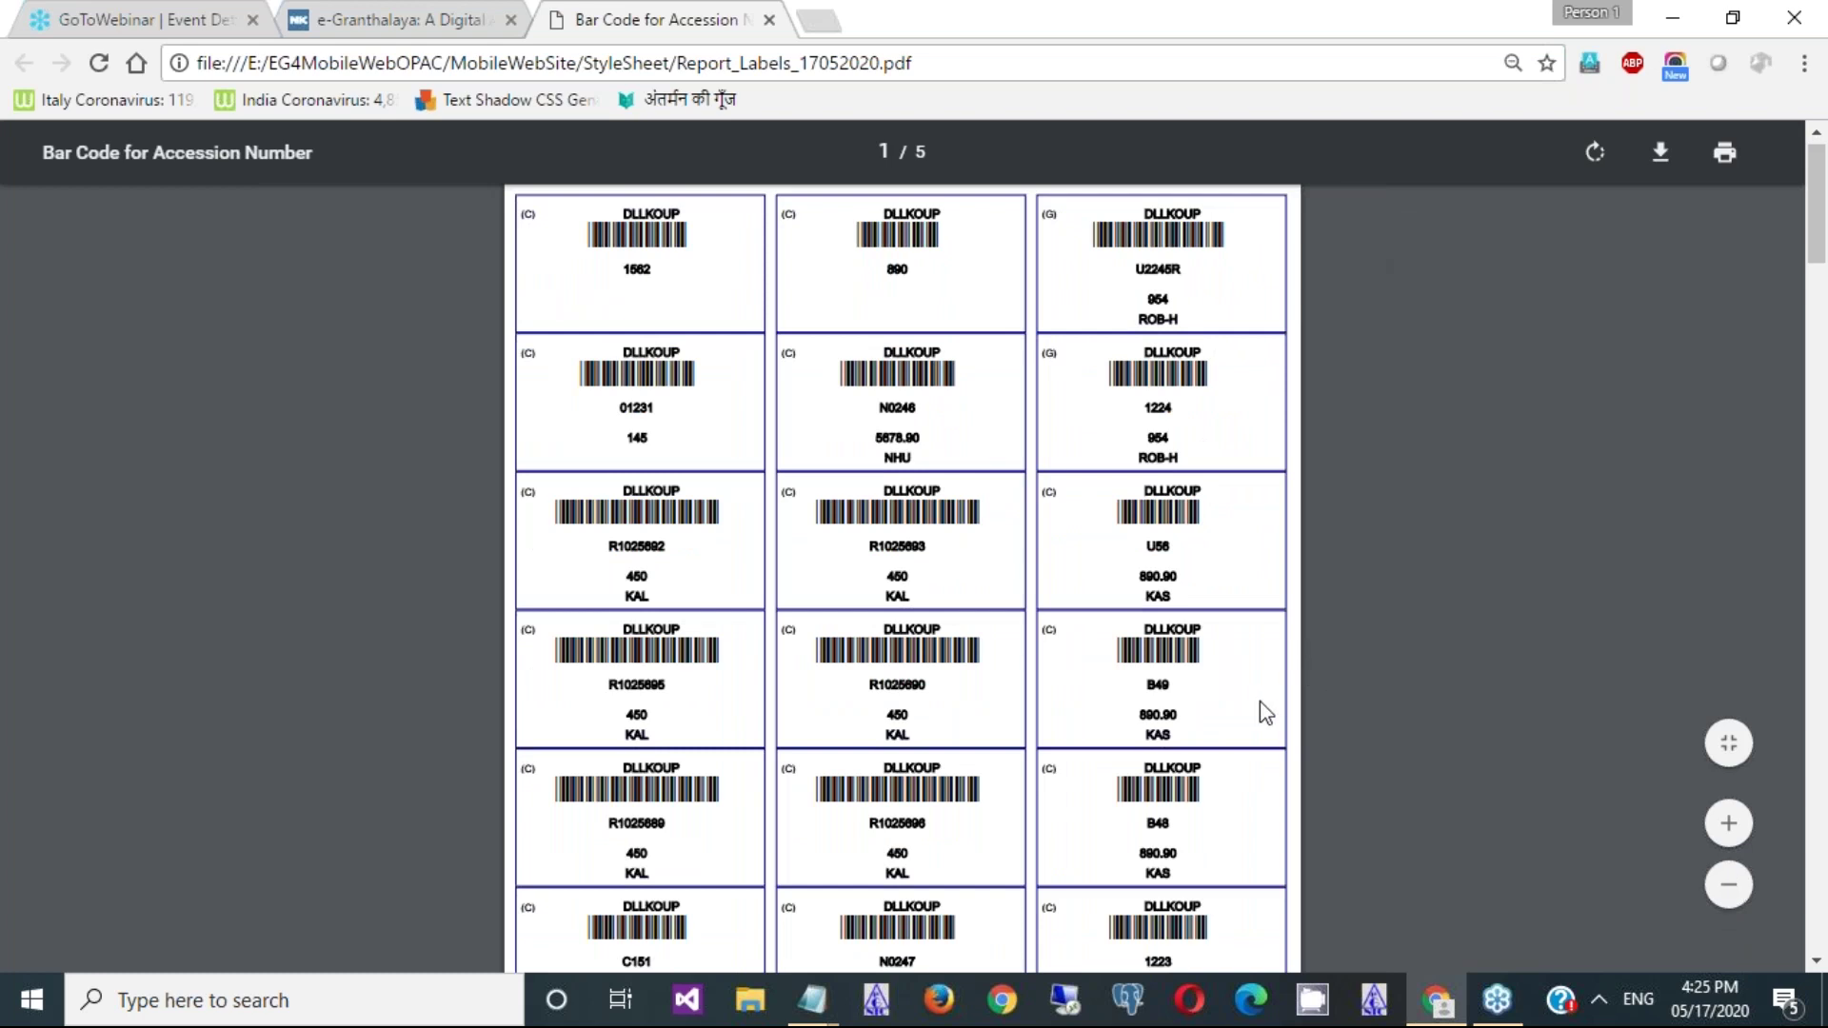
left_click(1729, 820)
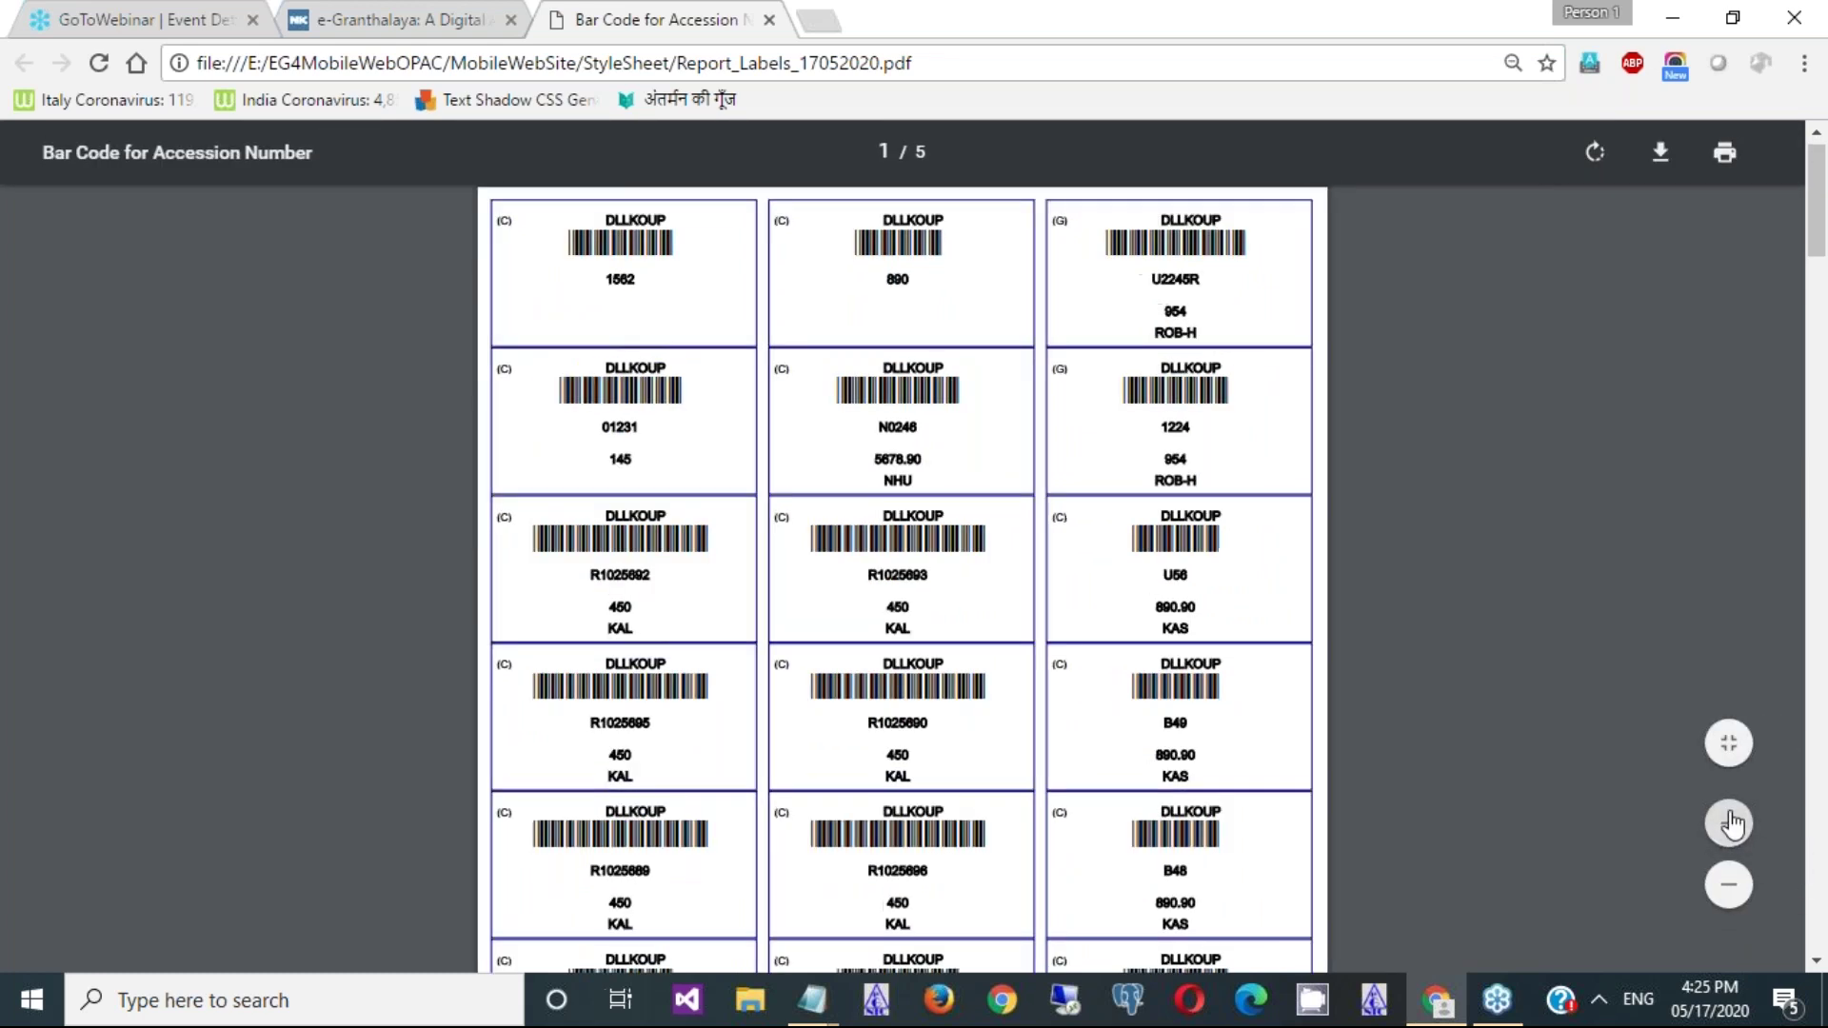
left_click(1730, 823)
left_click(1730, 822)
left_click(1729, 822)
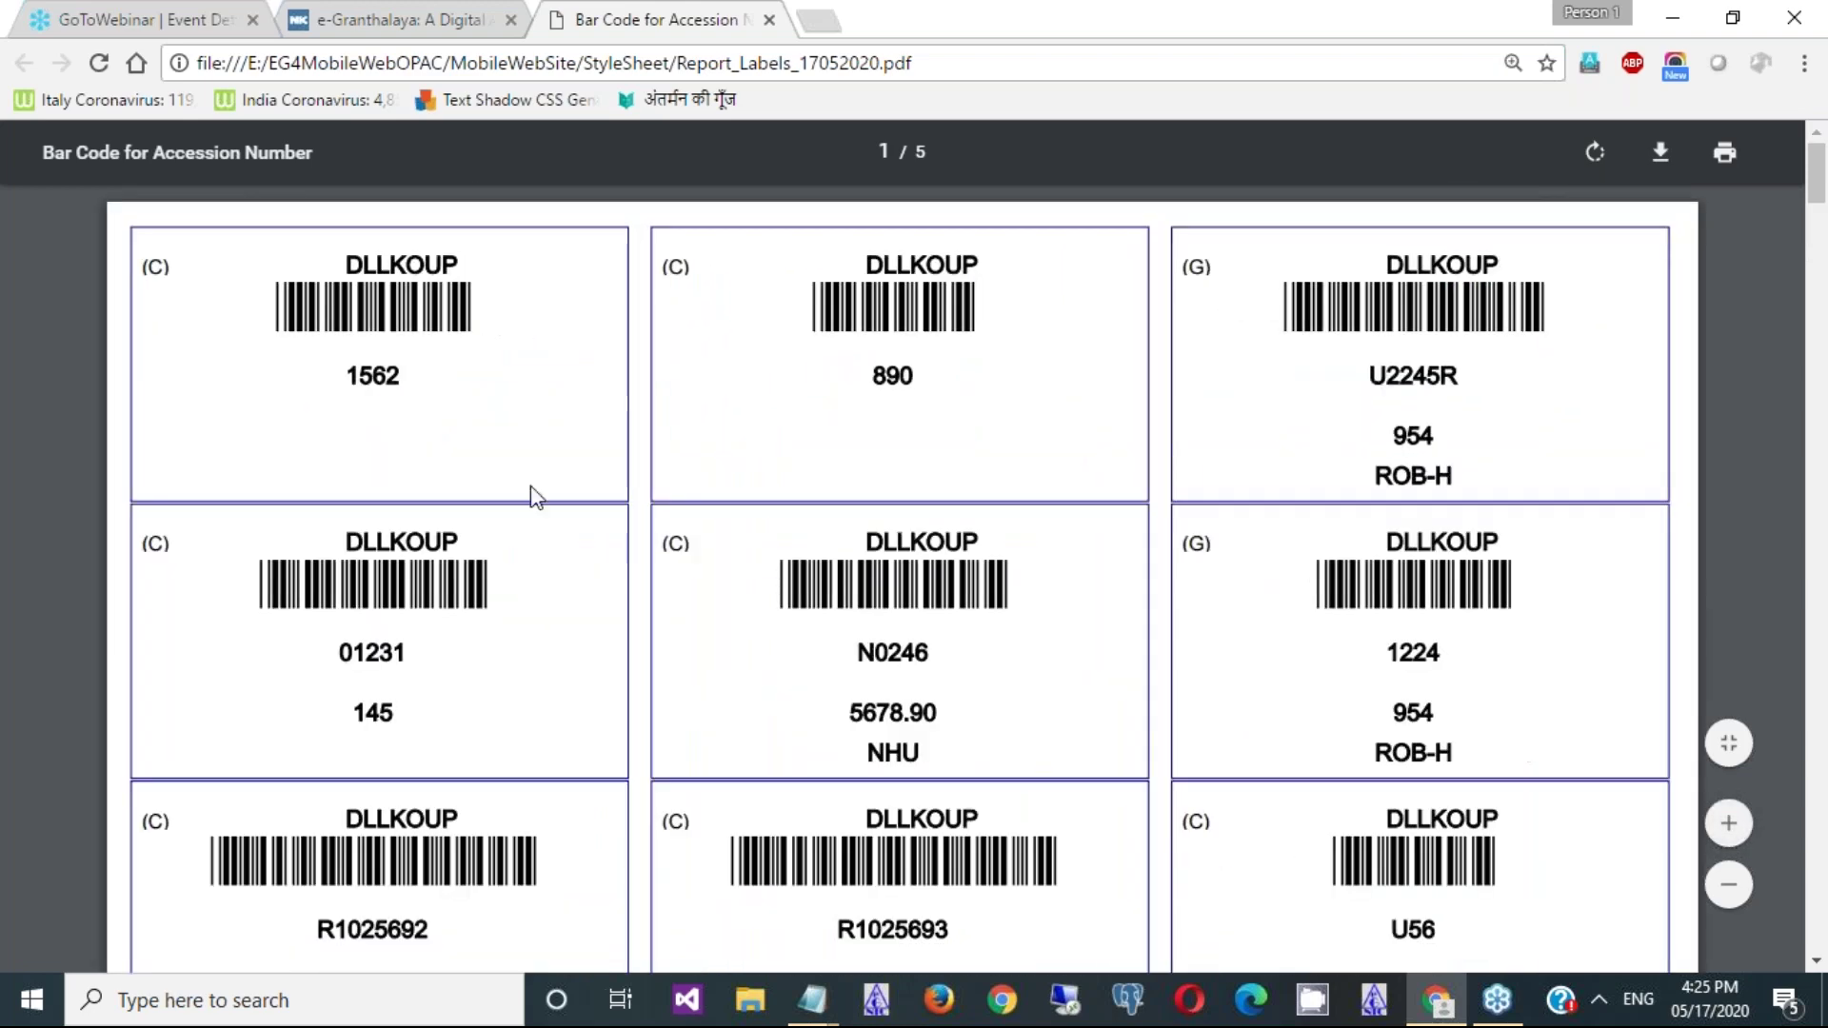
left_click_drag(144, 263, 194, 265)
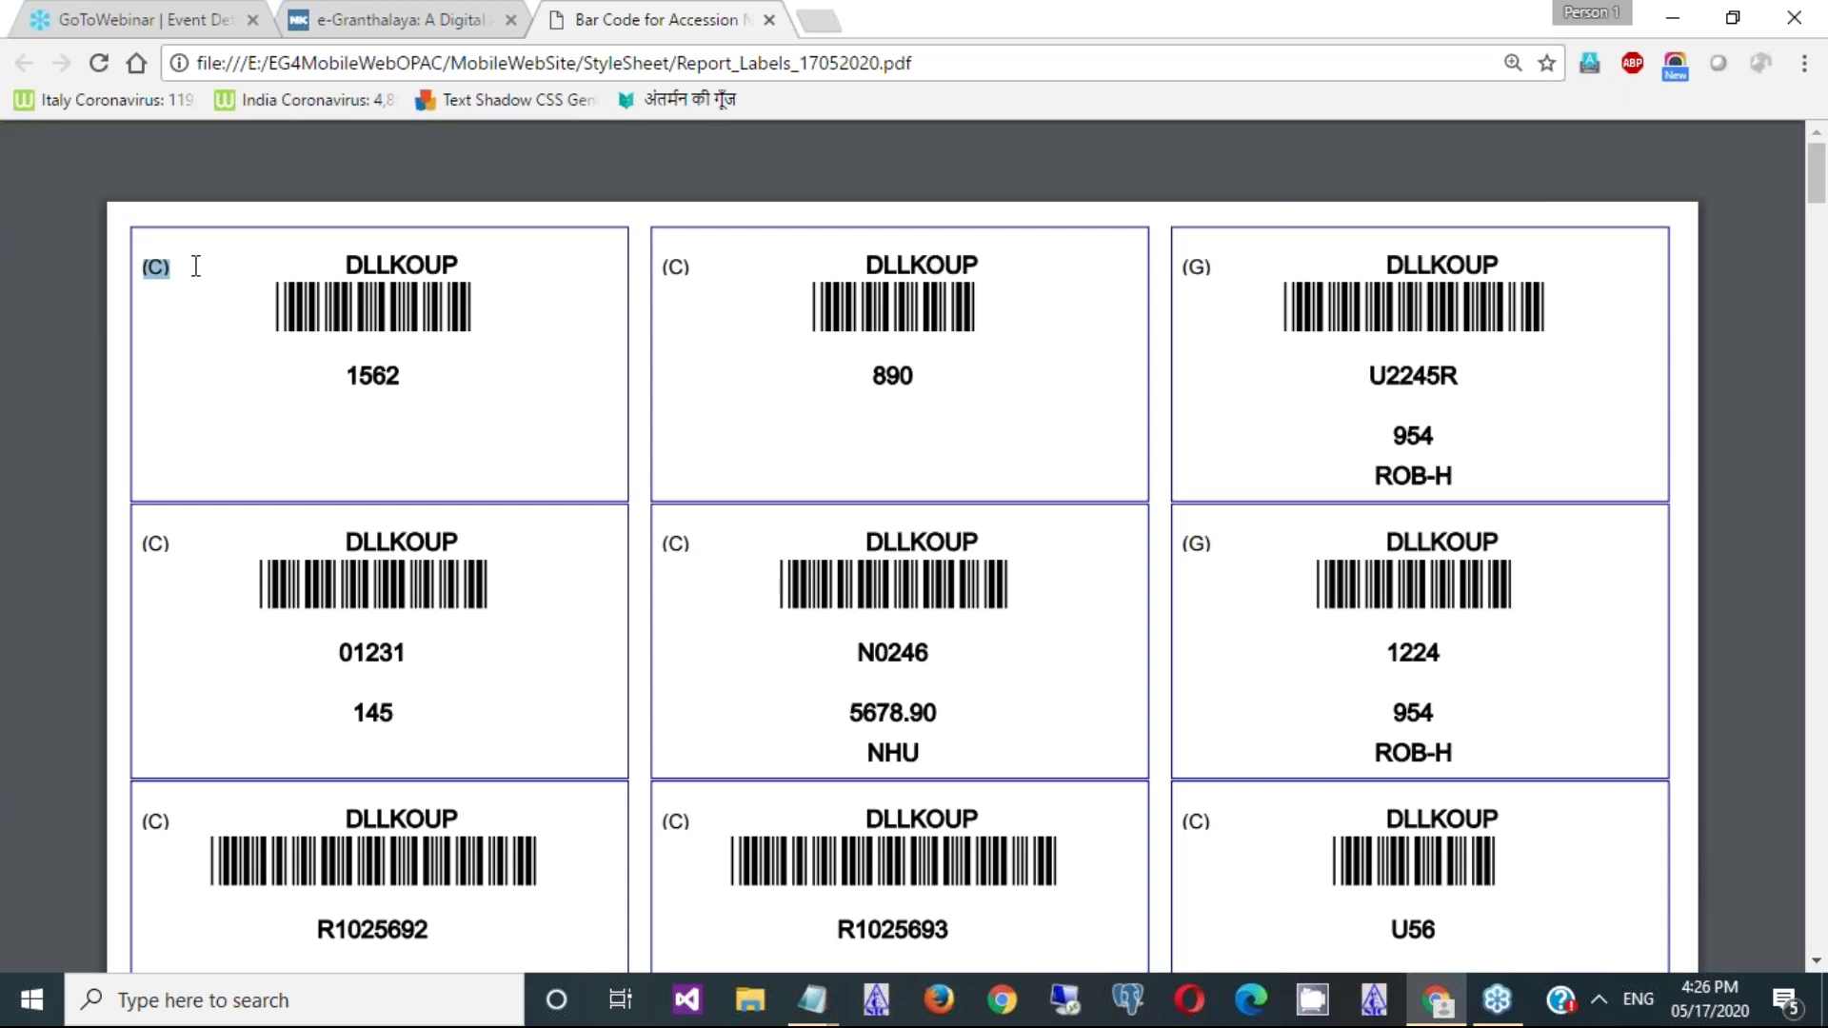
left_click(157, 267)
double_click(366, 264)
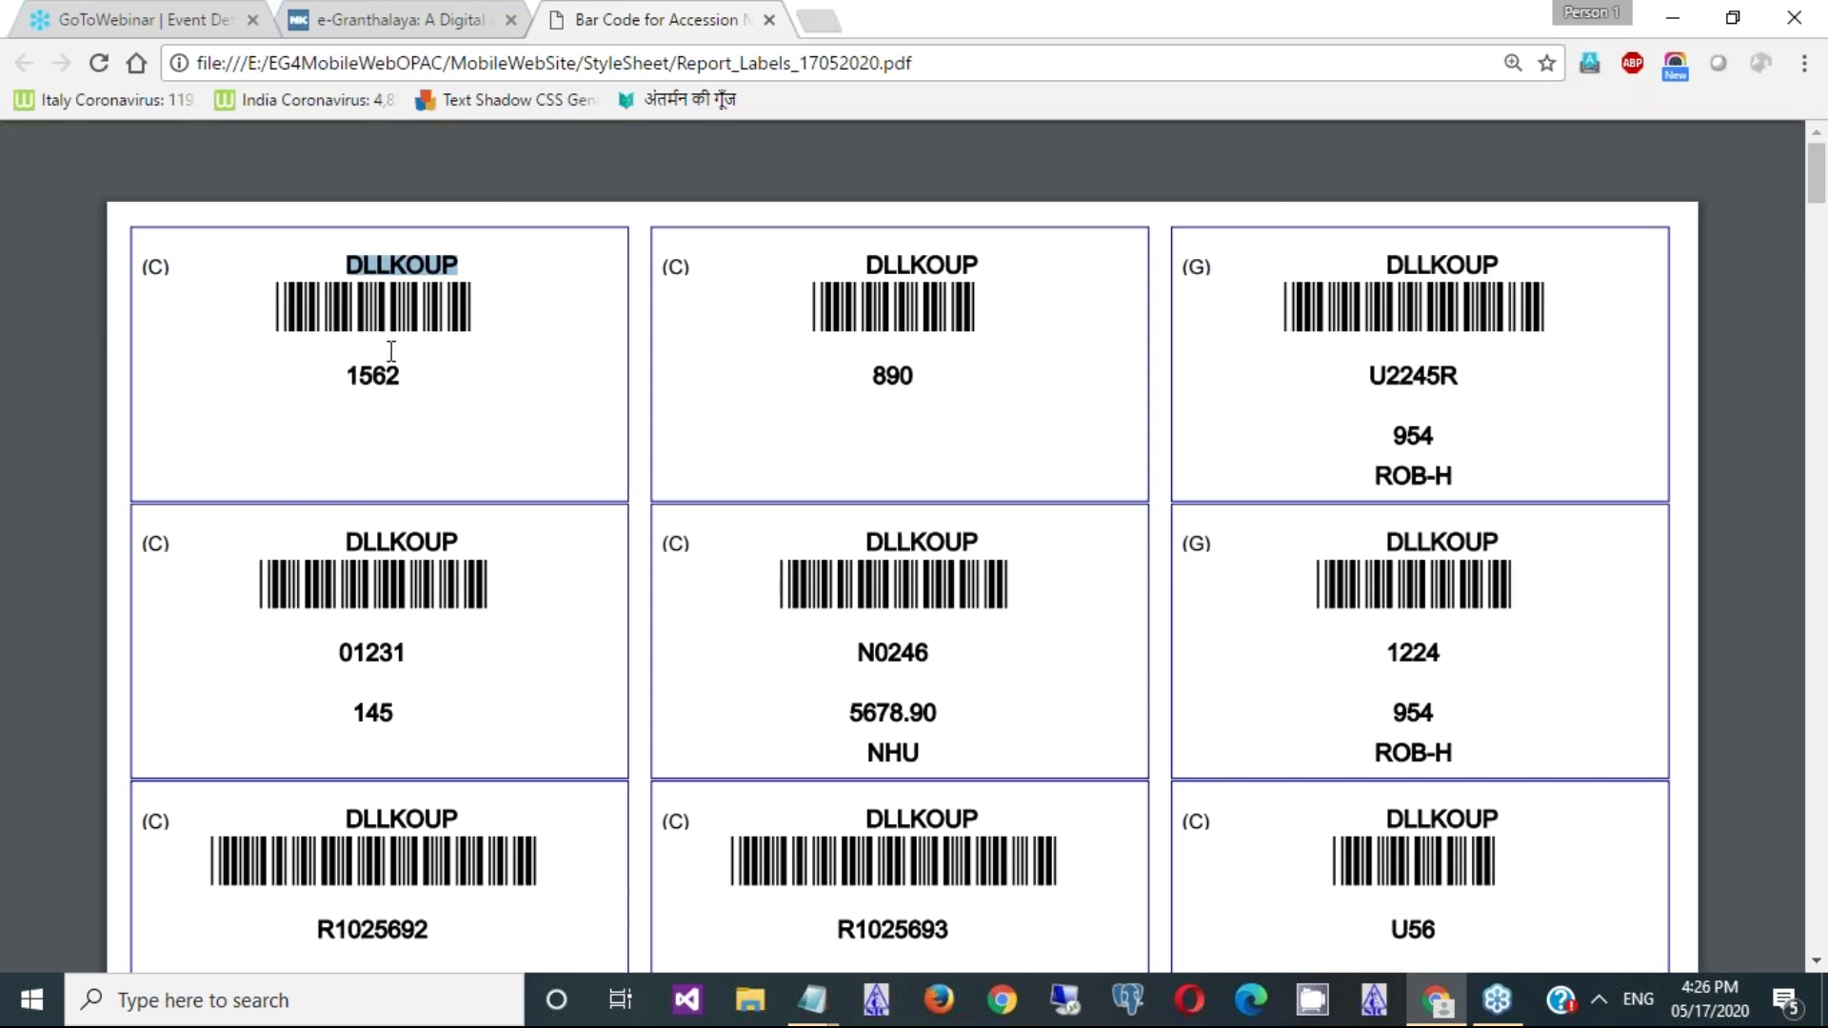
left_click(377, 383)
double_click(377, 383)
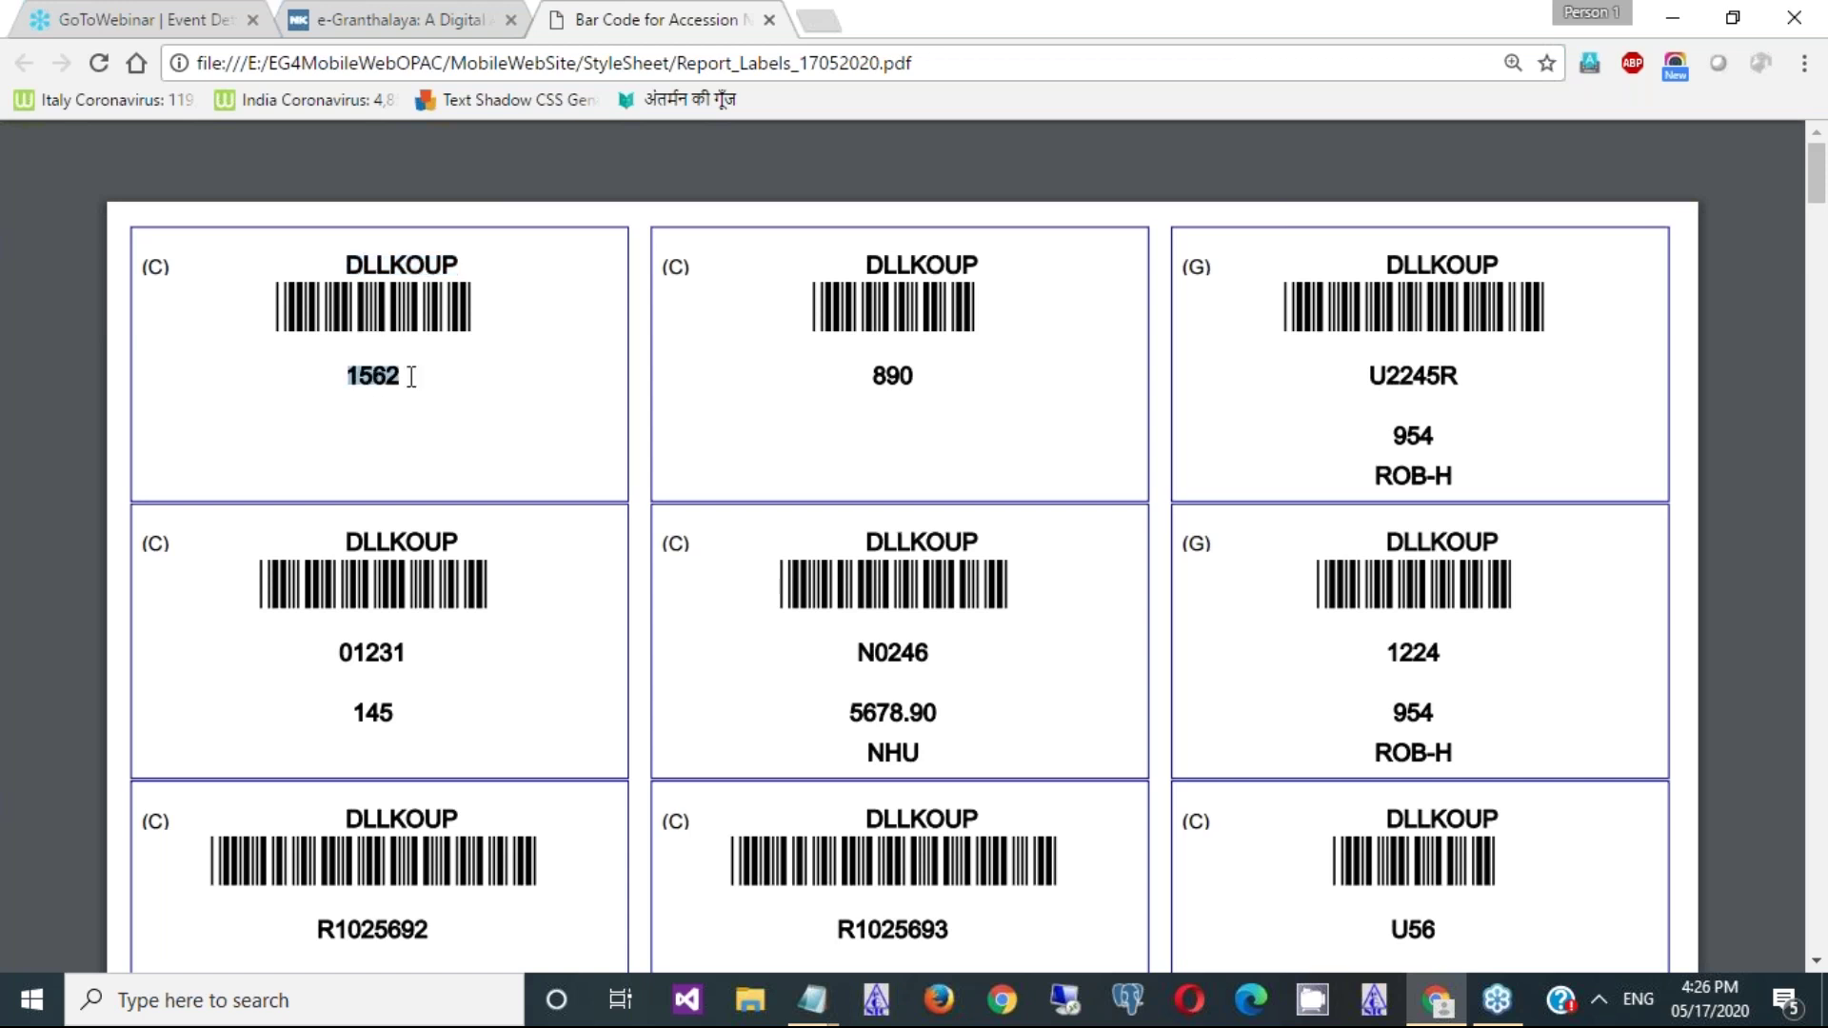
double_click(386, 306)
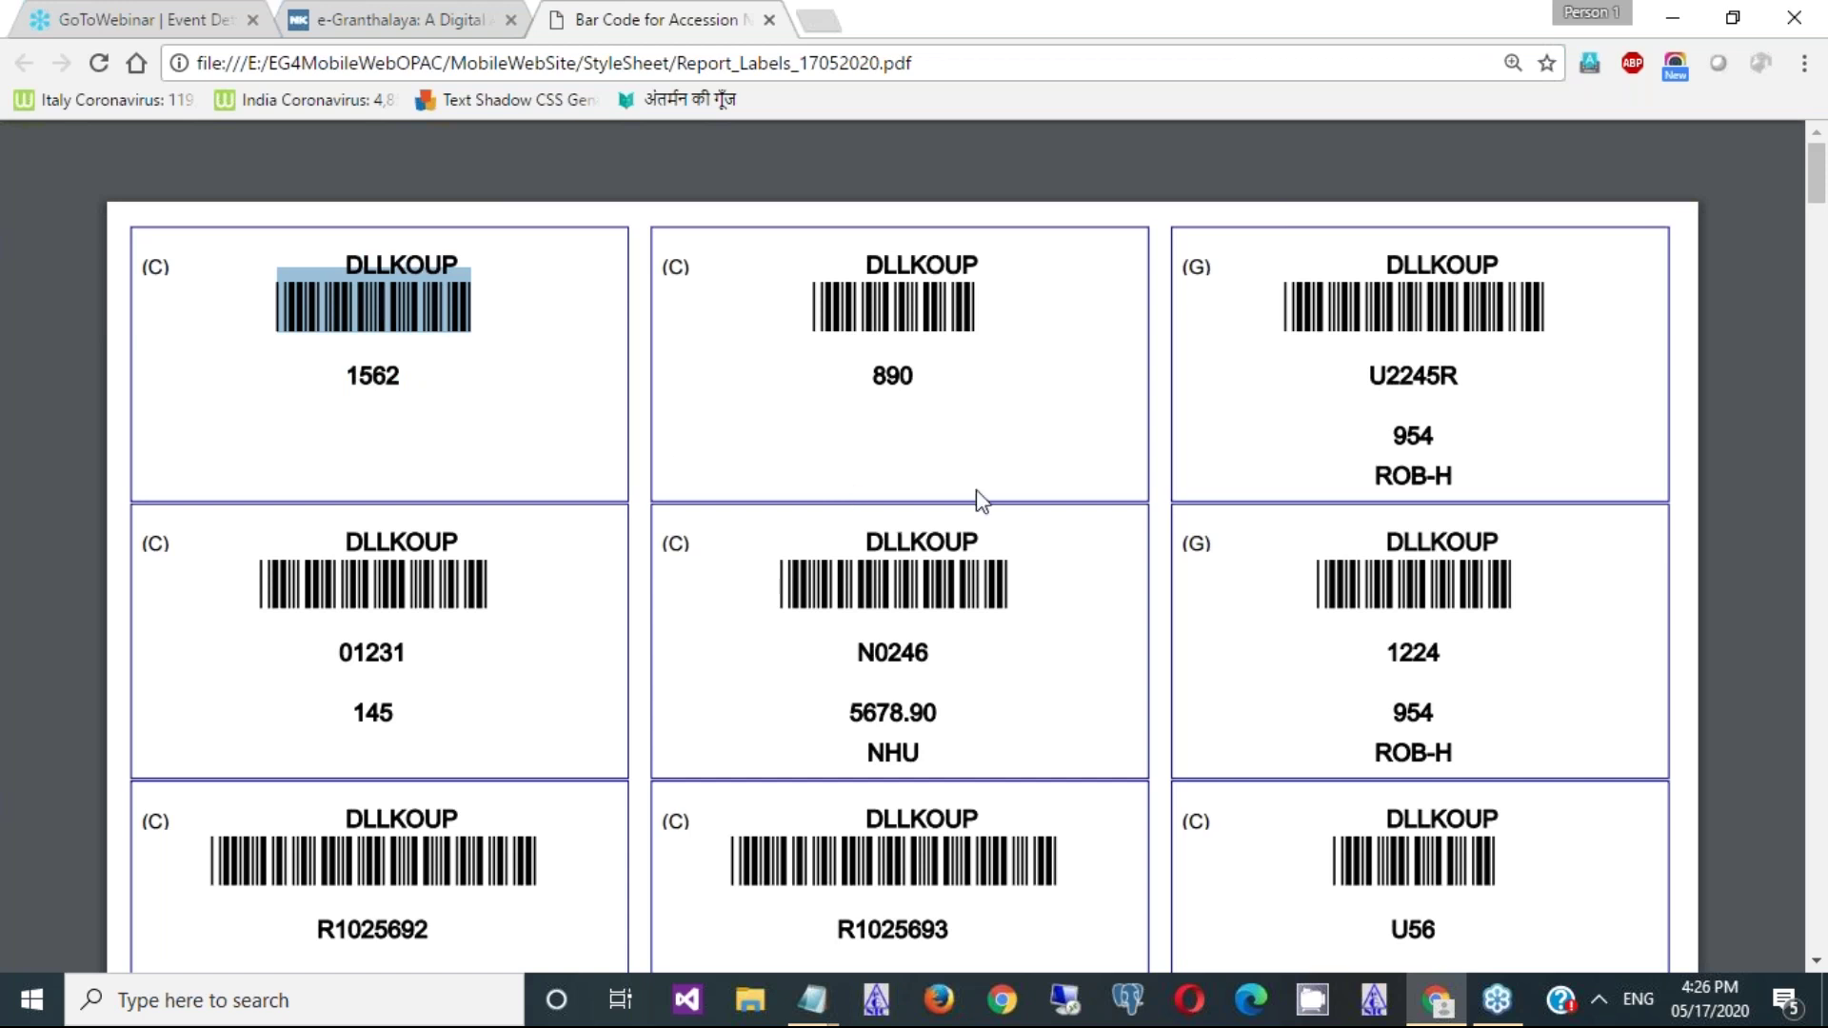
- Examine the accession number, class number and book number lines on the 8x3 labels, including U2245R, R1025693 and R1025692, and close the sheet
double_click(1406, 371)
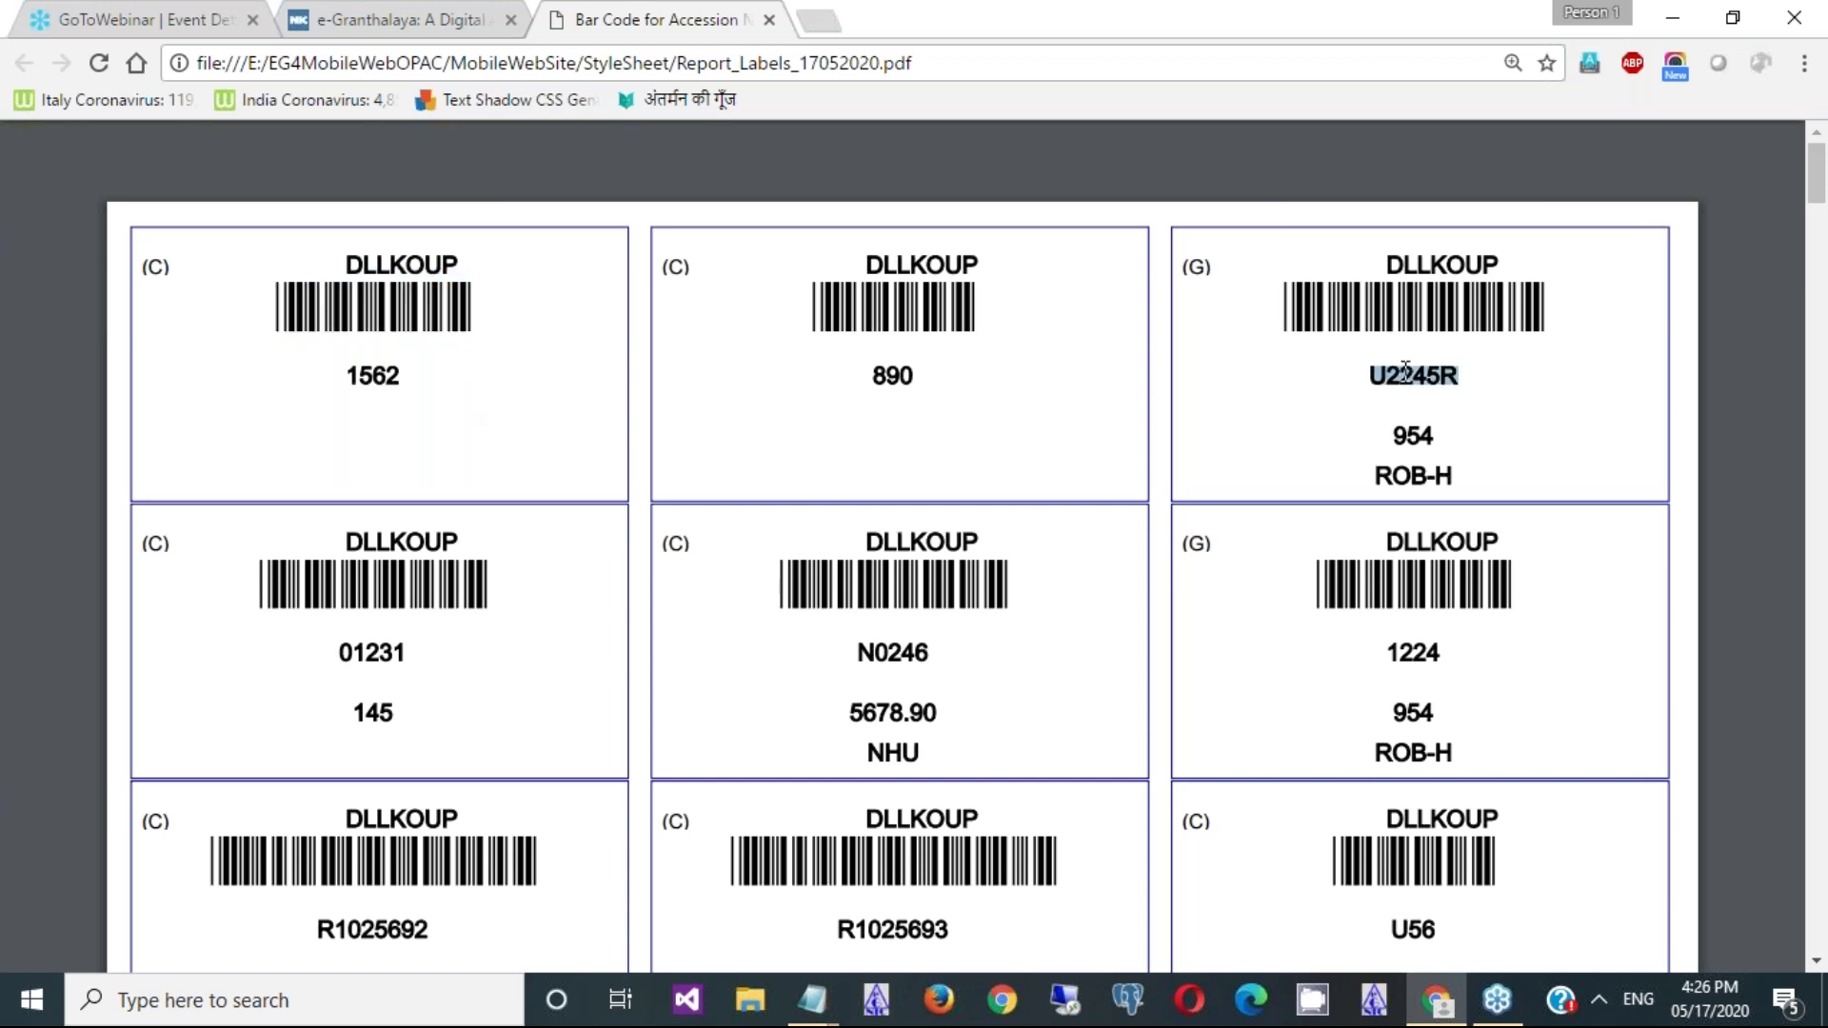
double_click(1407, 436)
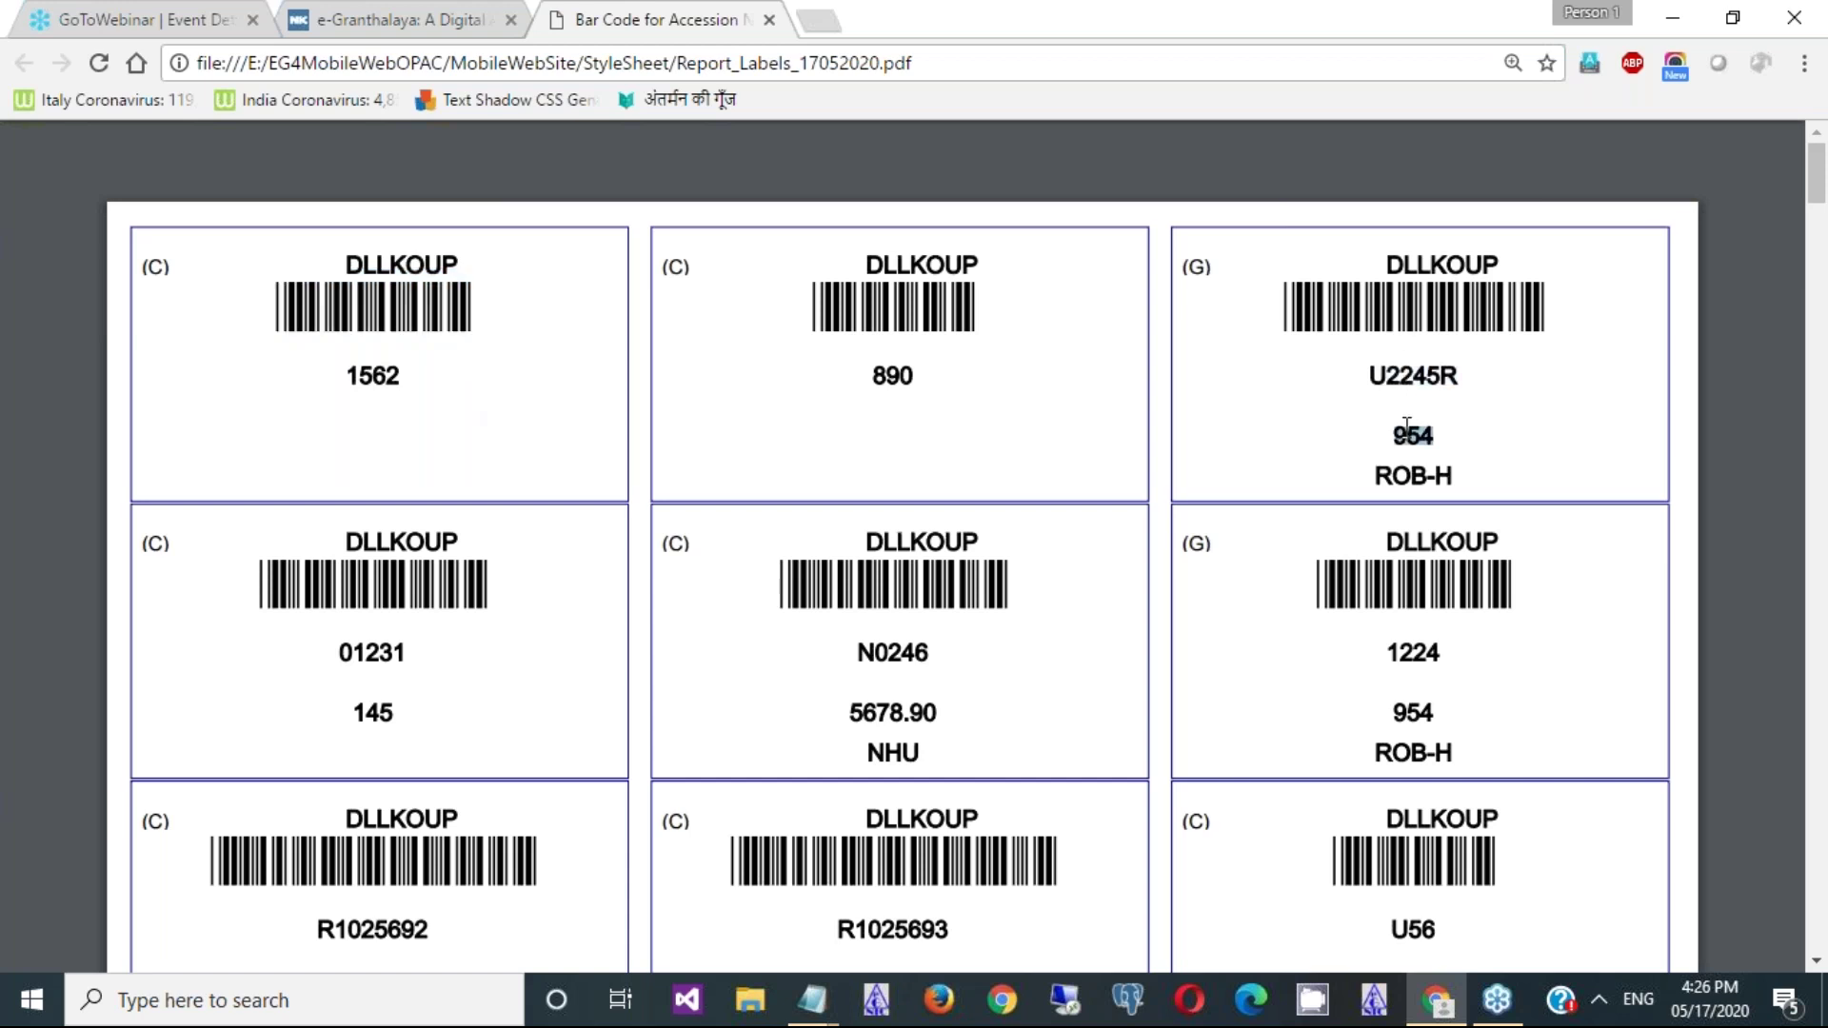
double_click(1407, 473)
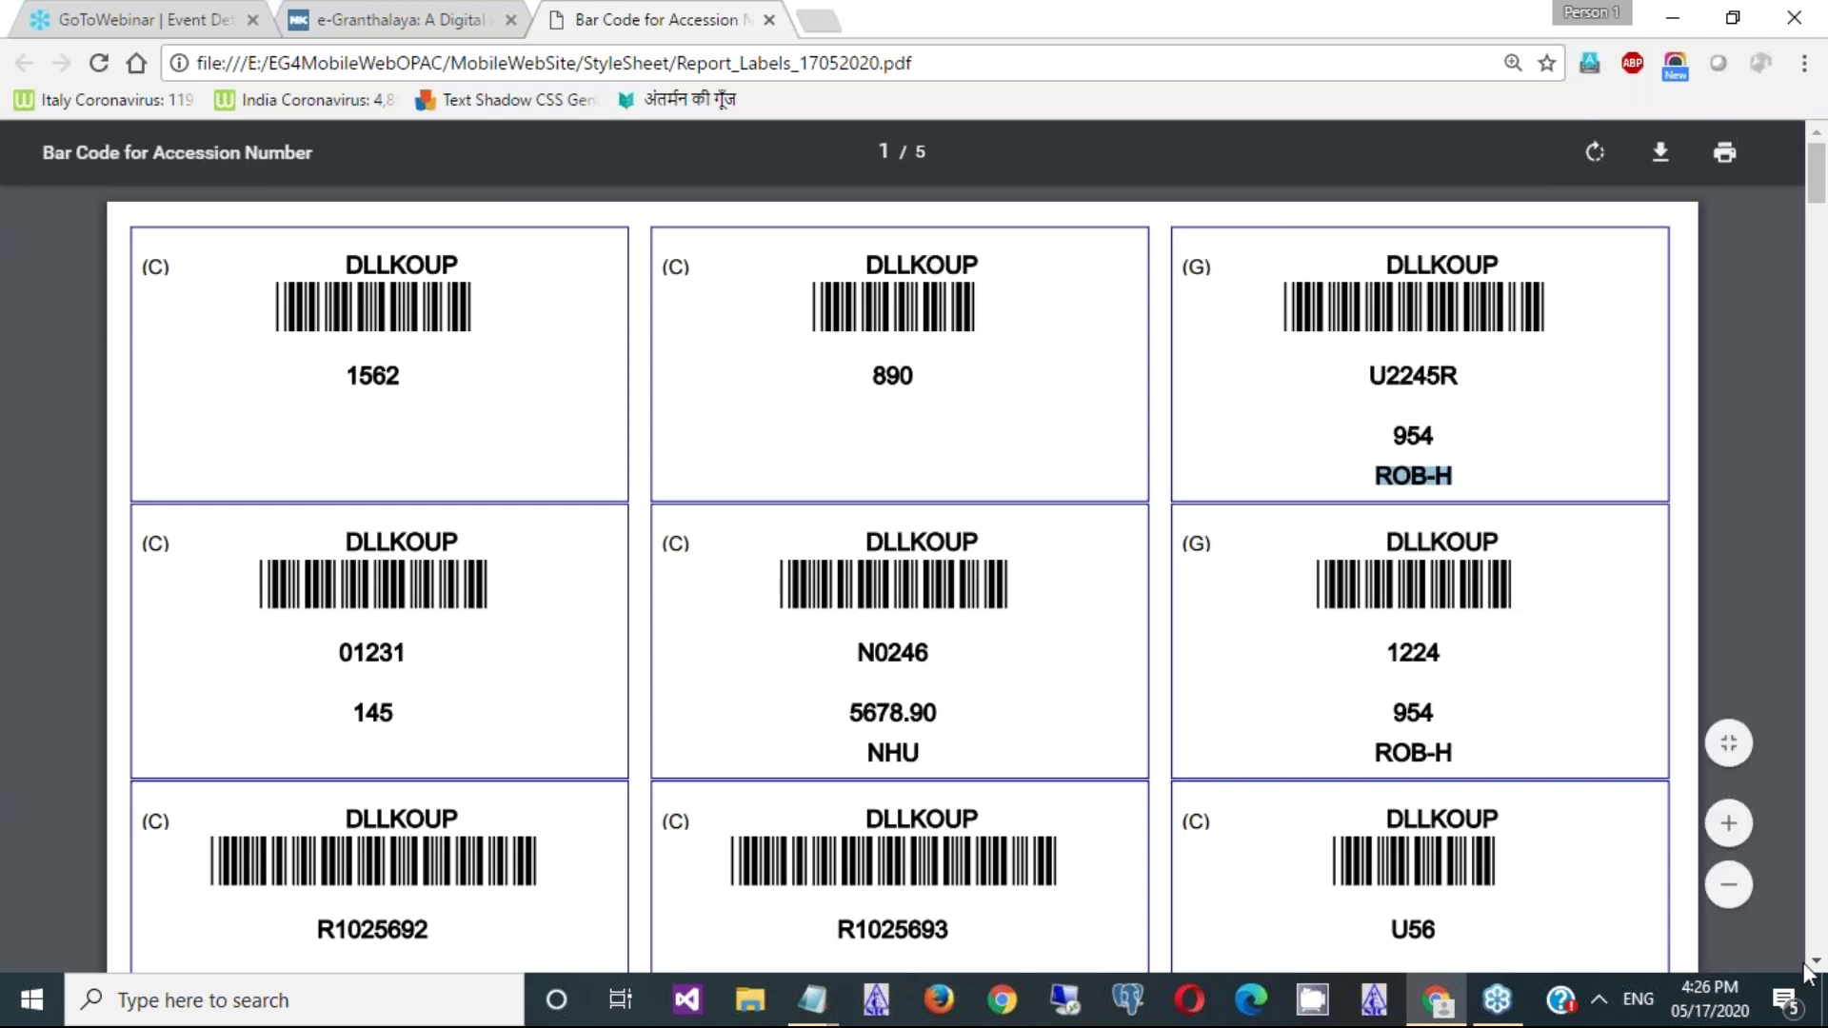
scroll(1806, 971, "down", 2)
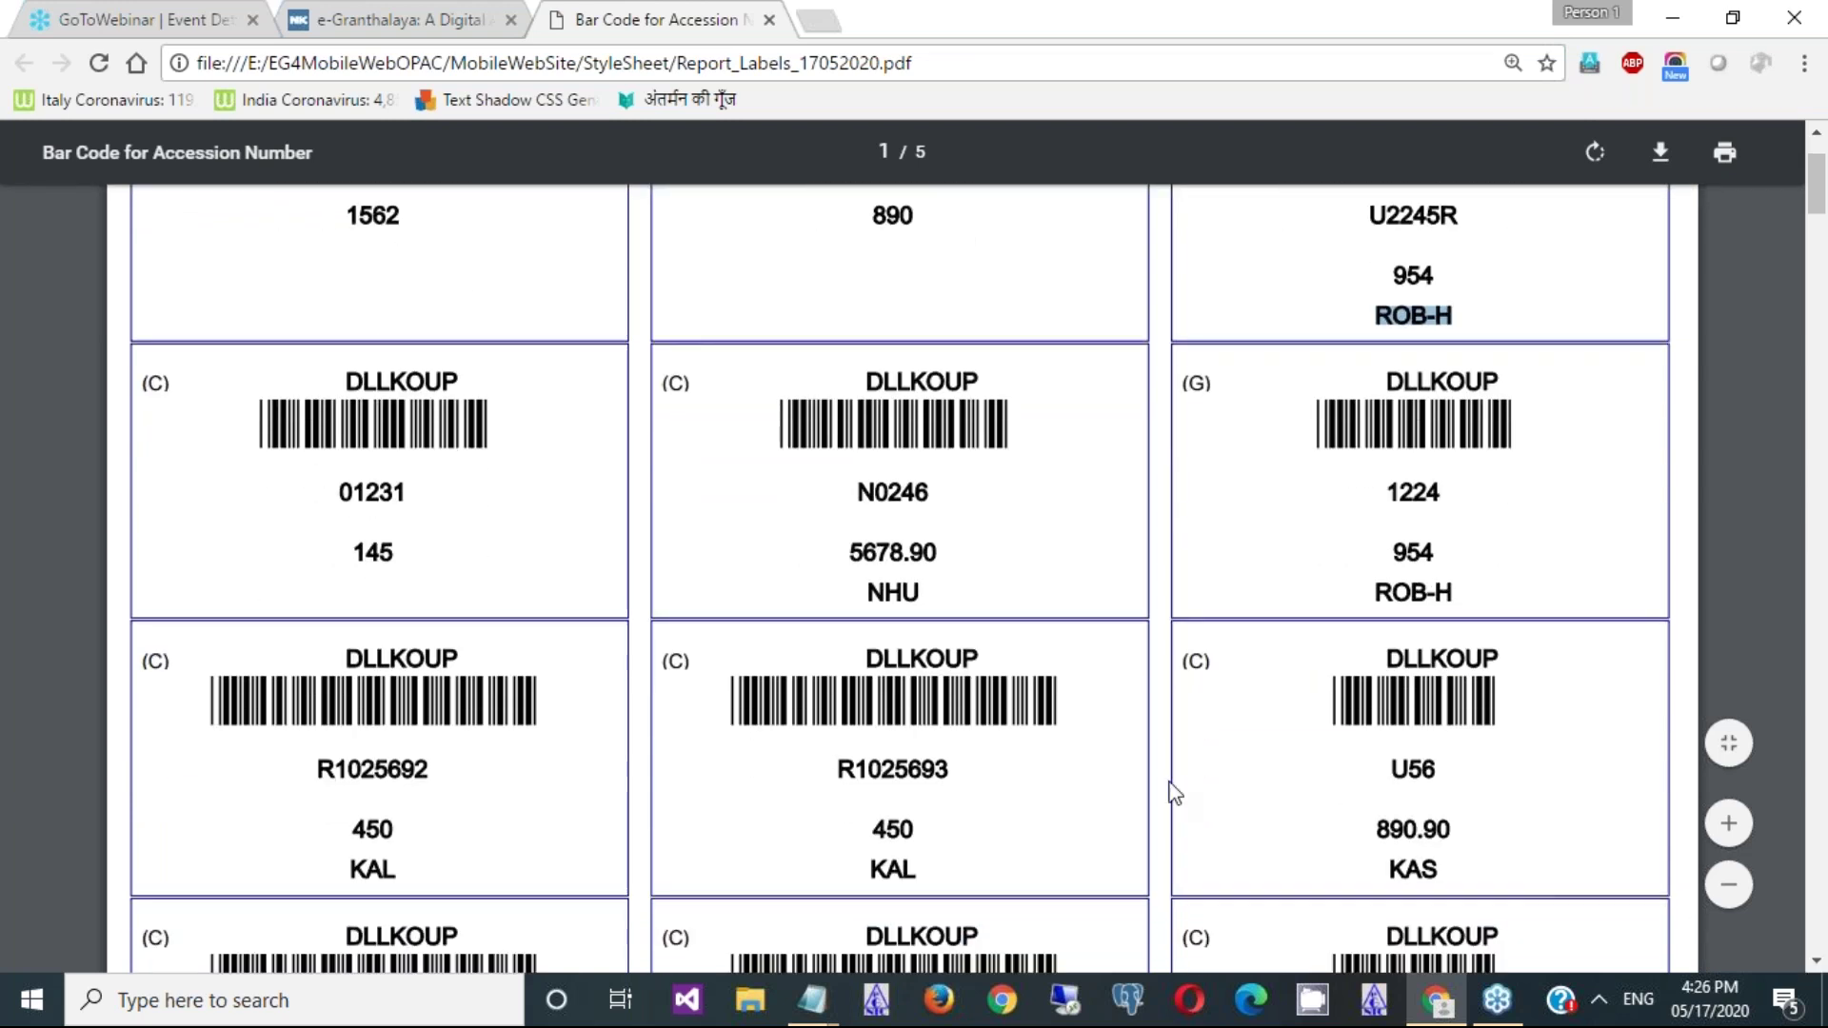
double_click(883, 767)
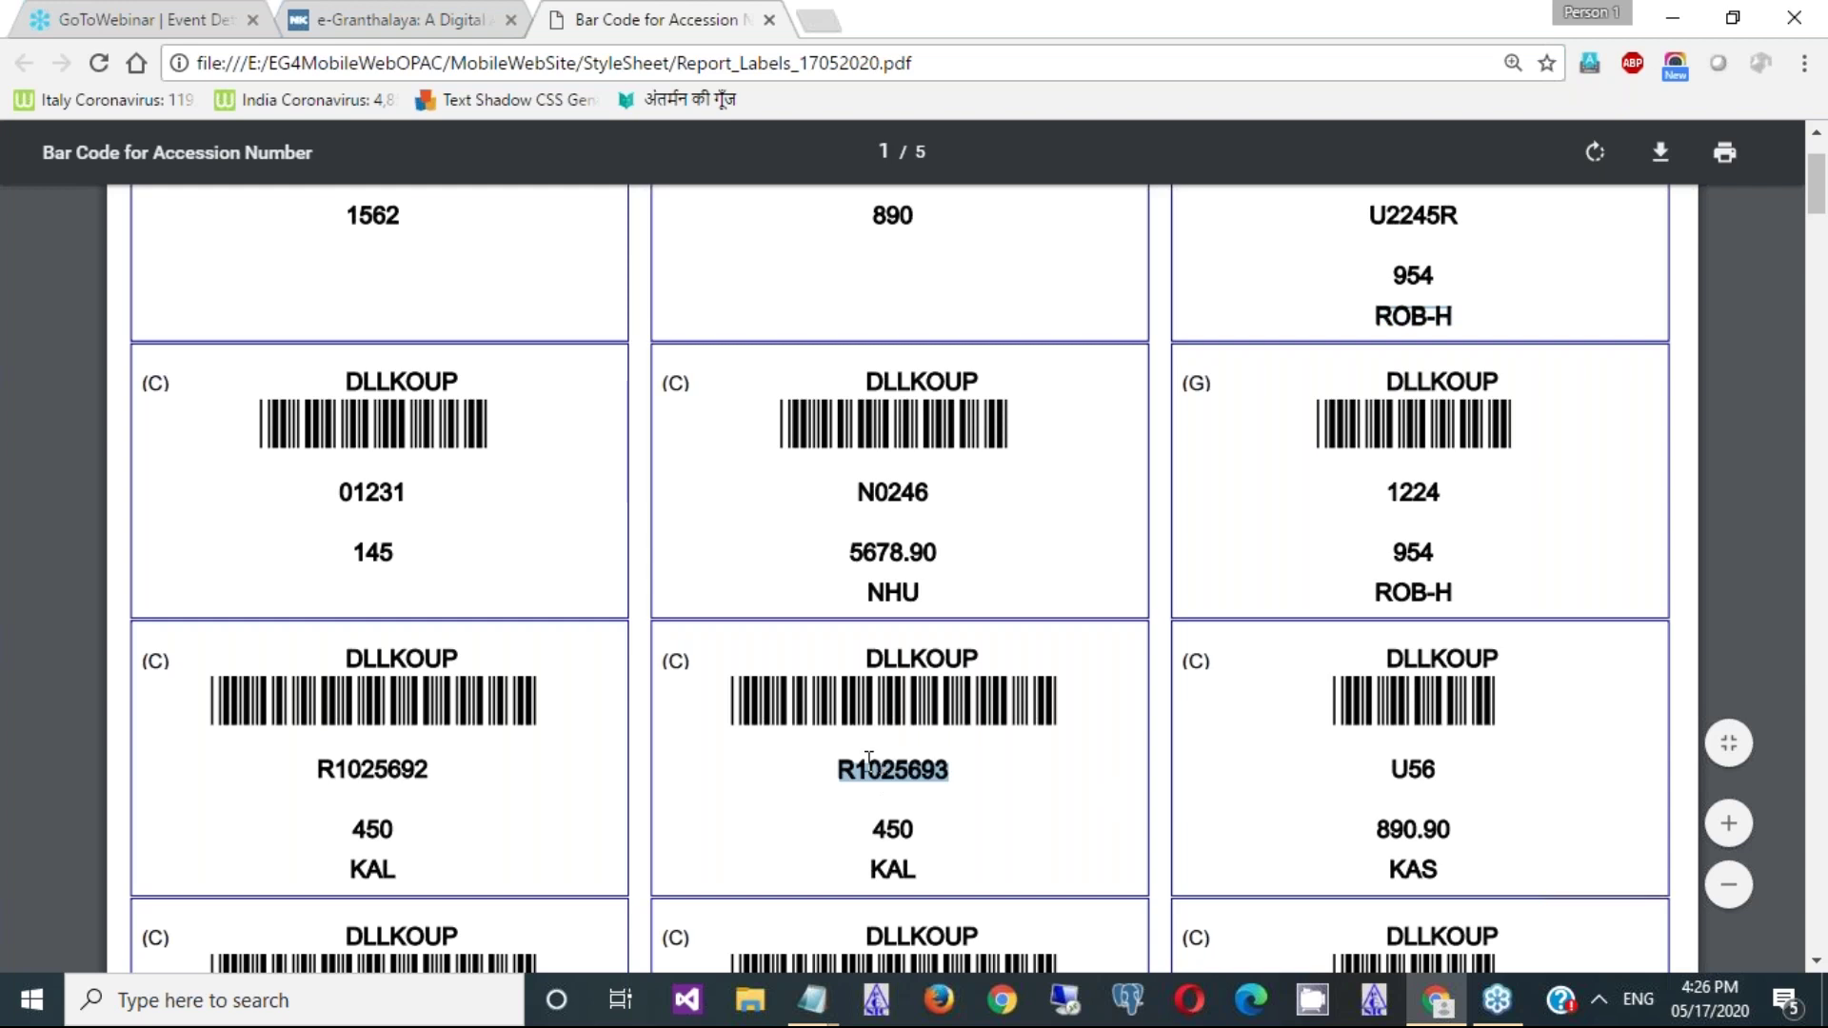
double_click(396, 769)
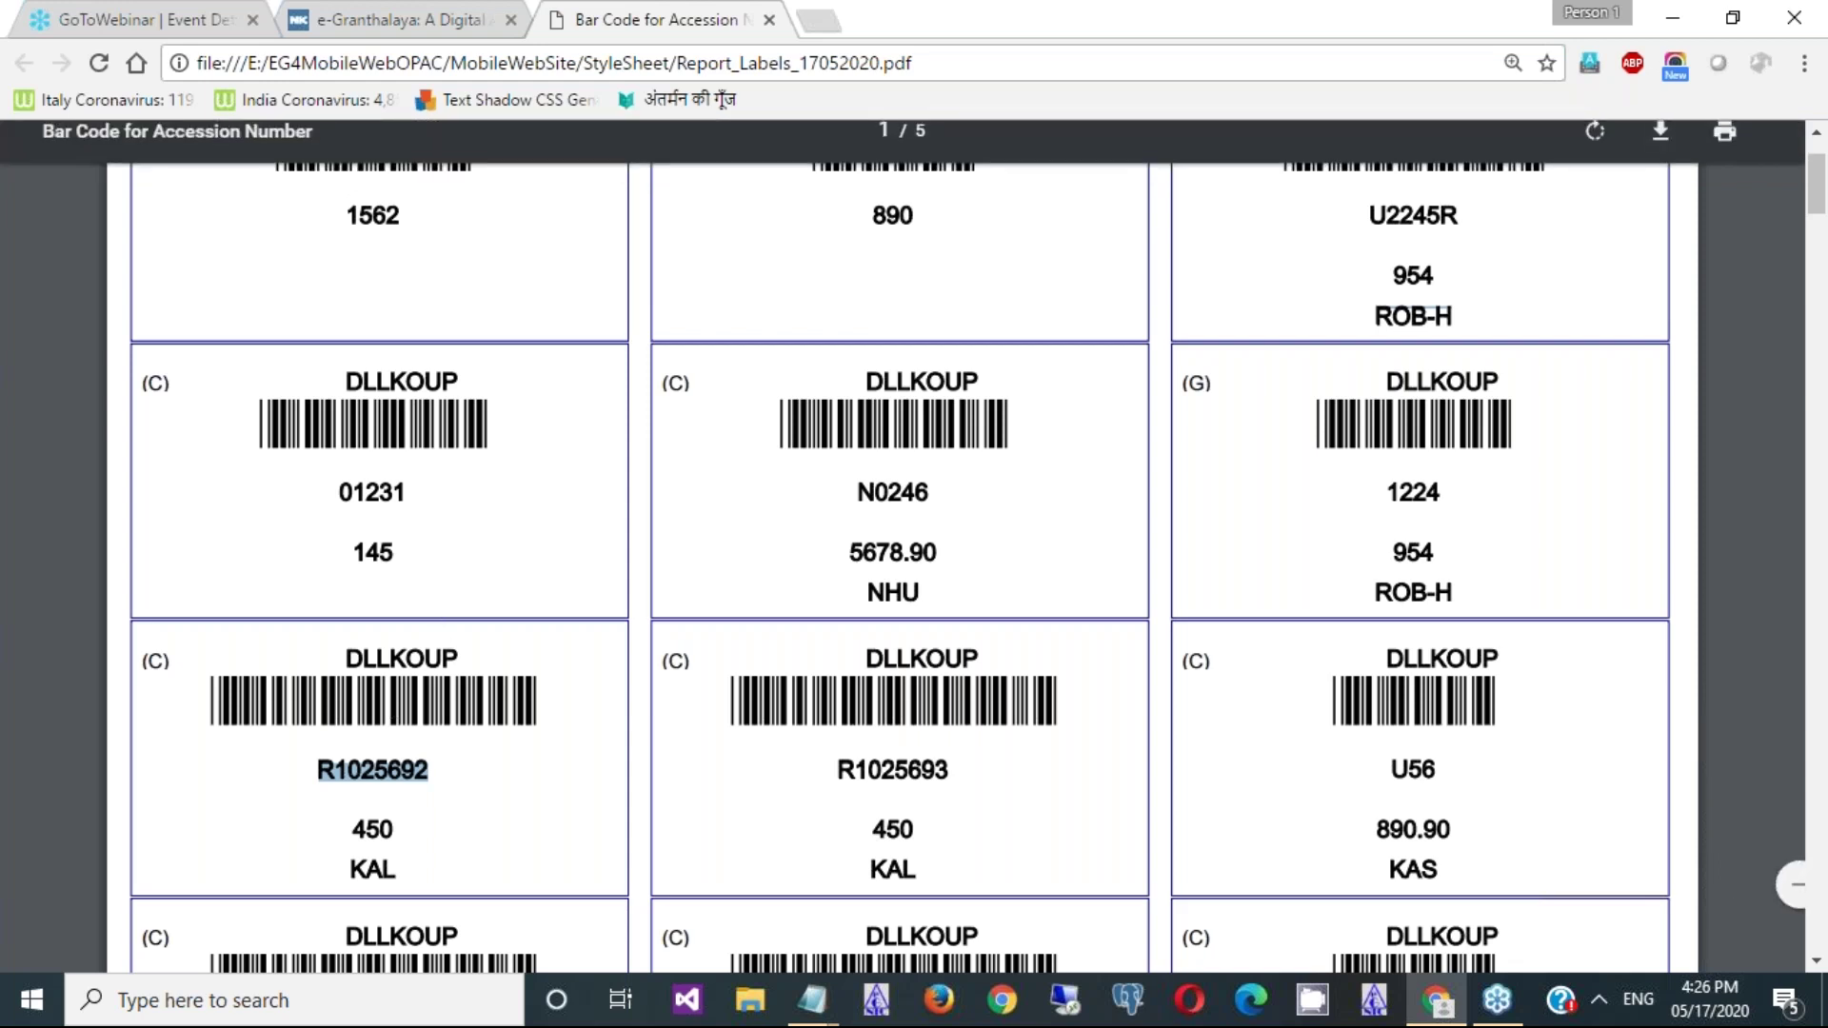
left_click(1389, 411)
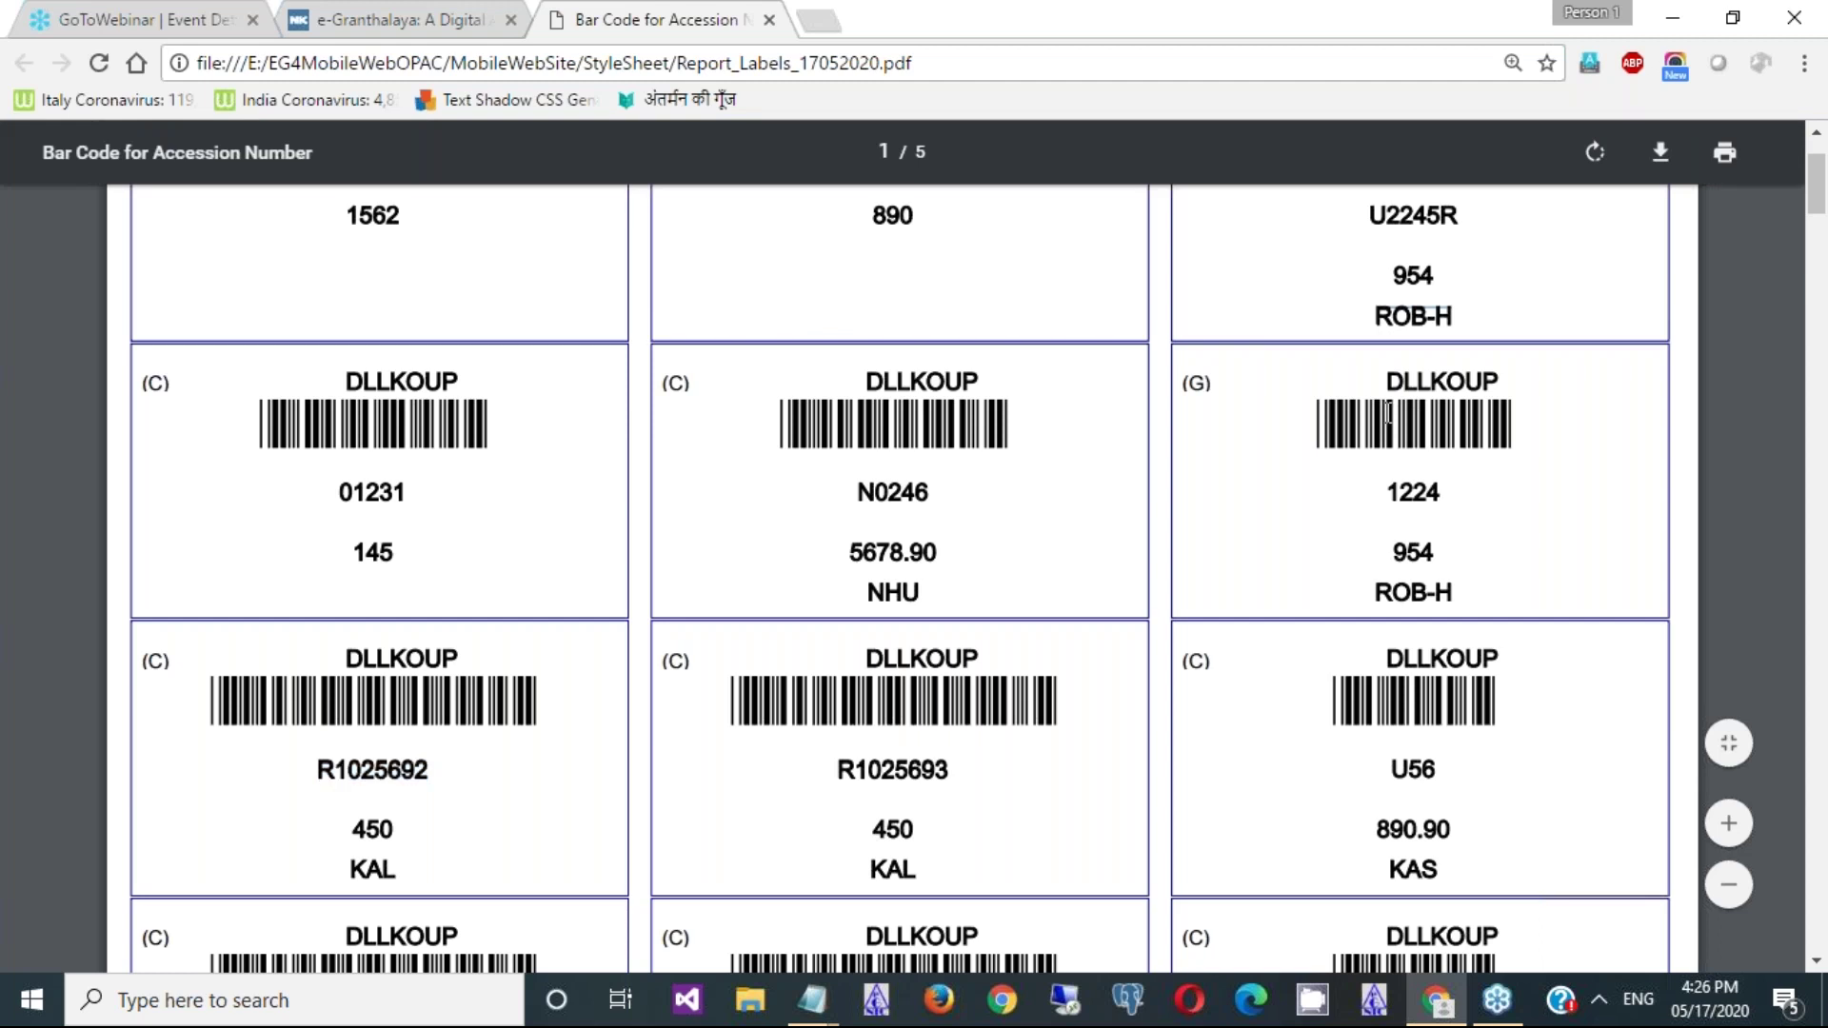
scroll(1389, 411, "up", 2)
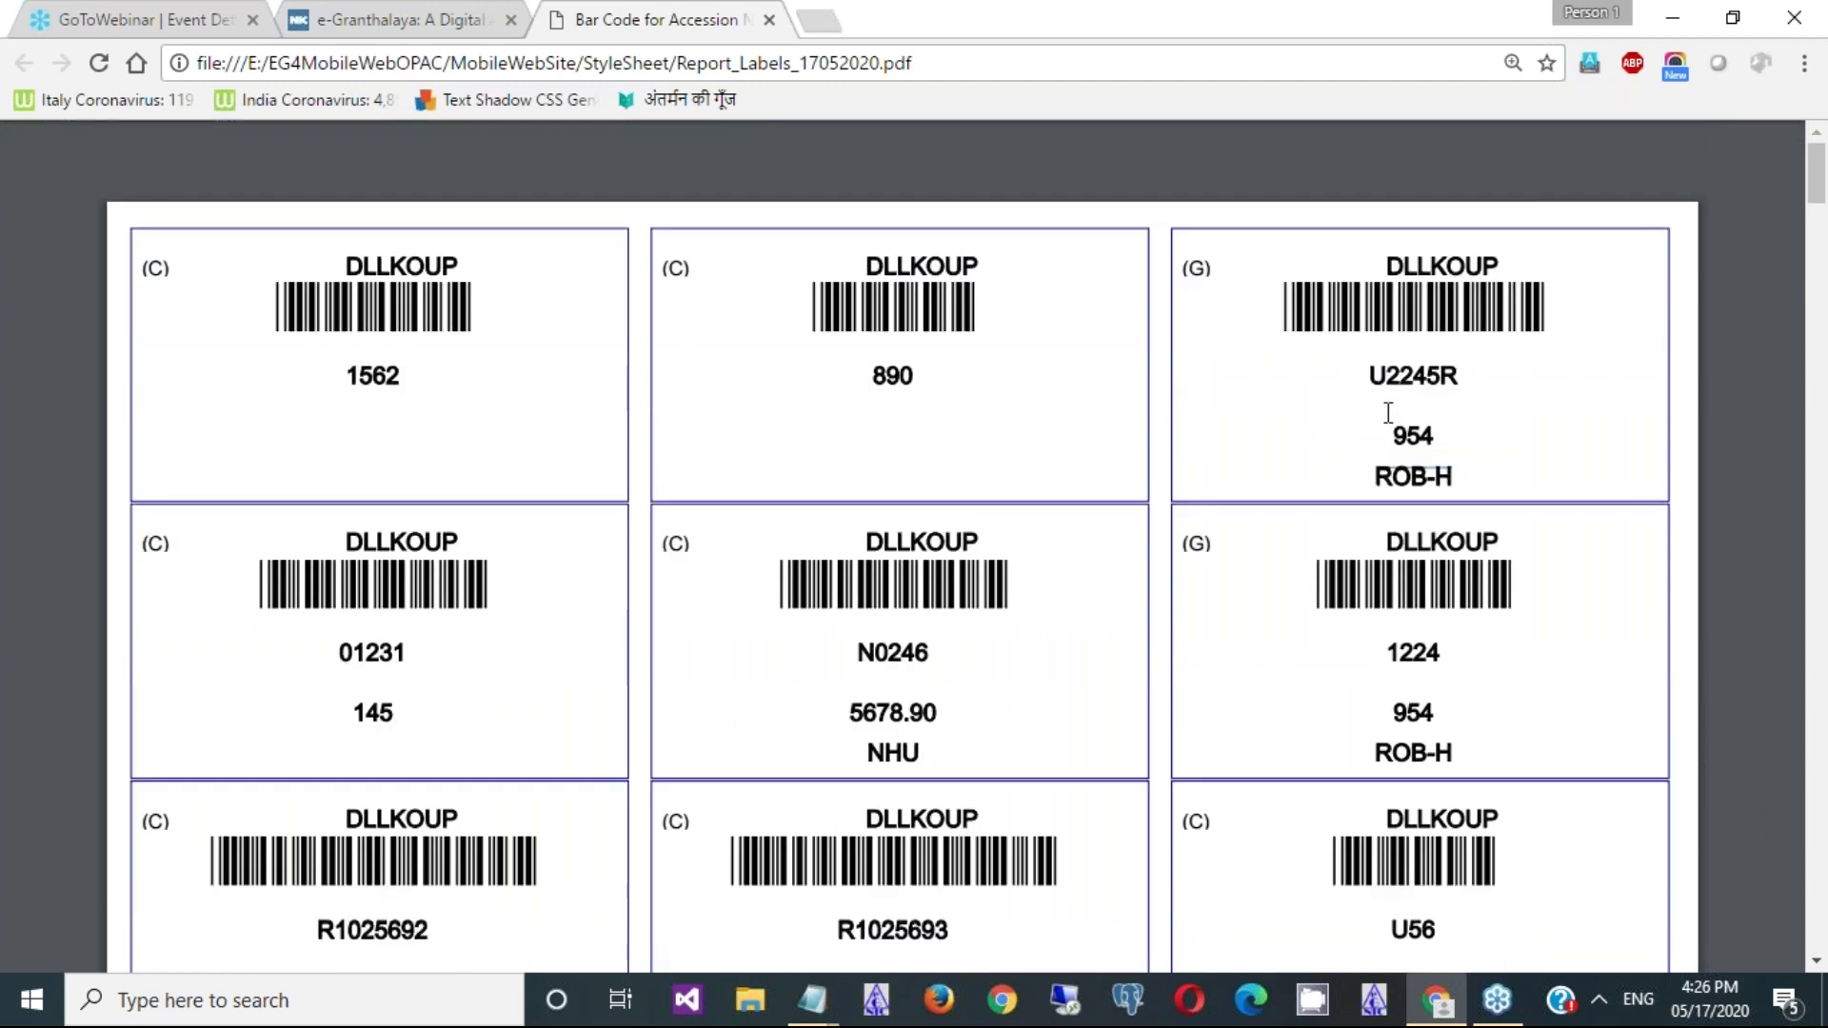
left_click(770, 20)
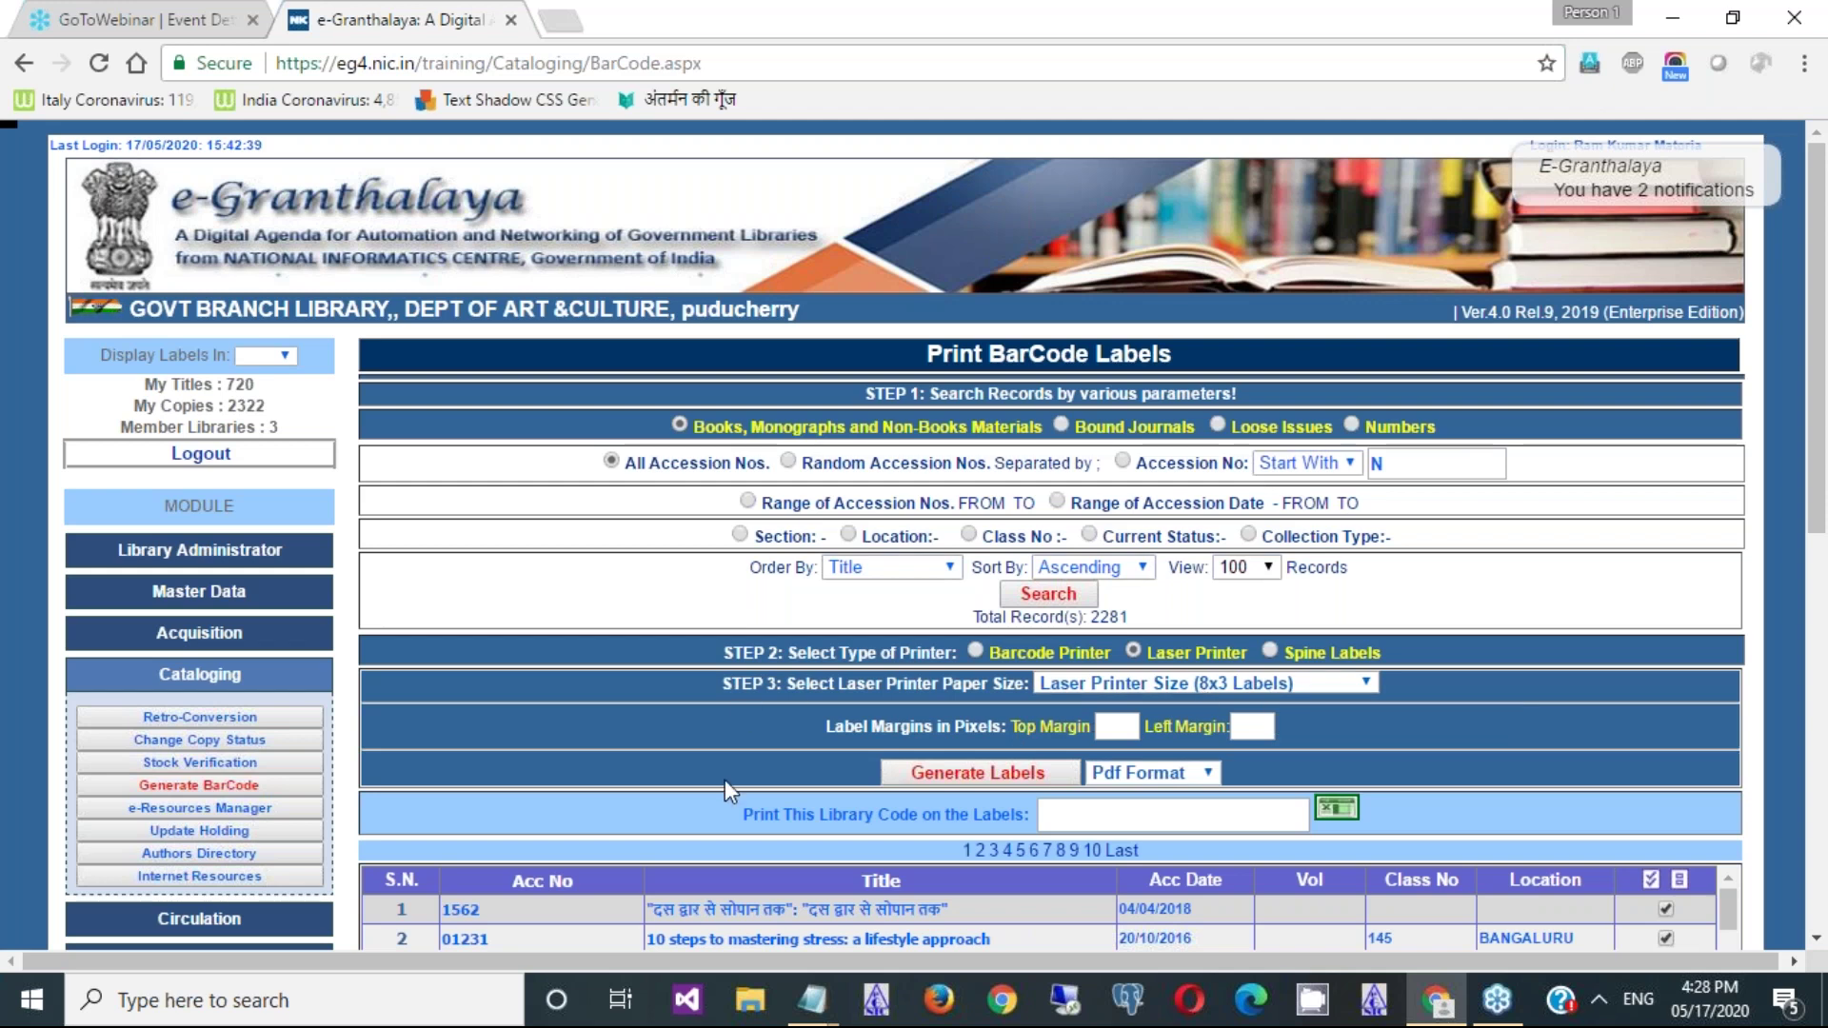
- Generate the PDF labels in Laser Printer Size (14x4 Labels), save them as Report_Labels_17052020 (1).pdf and open the file
left_click(1207, 678)
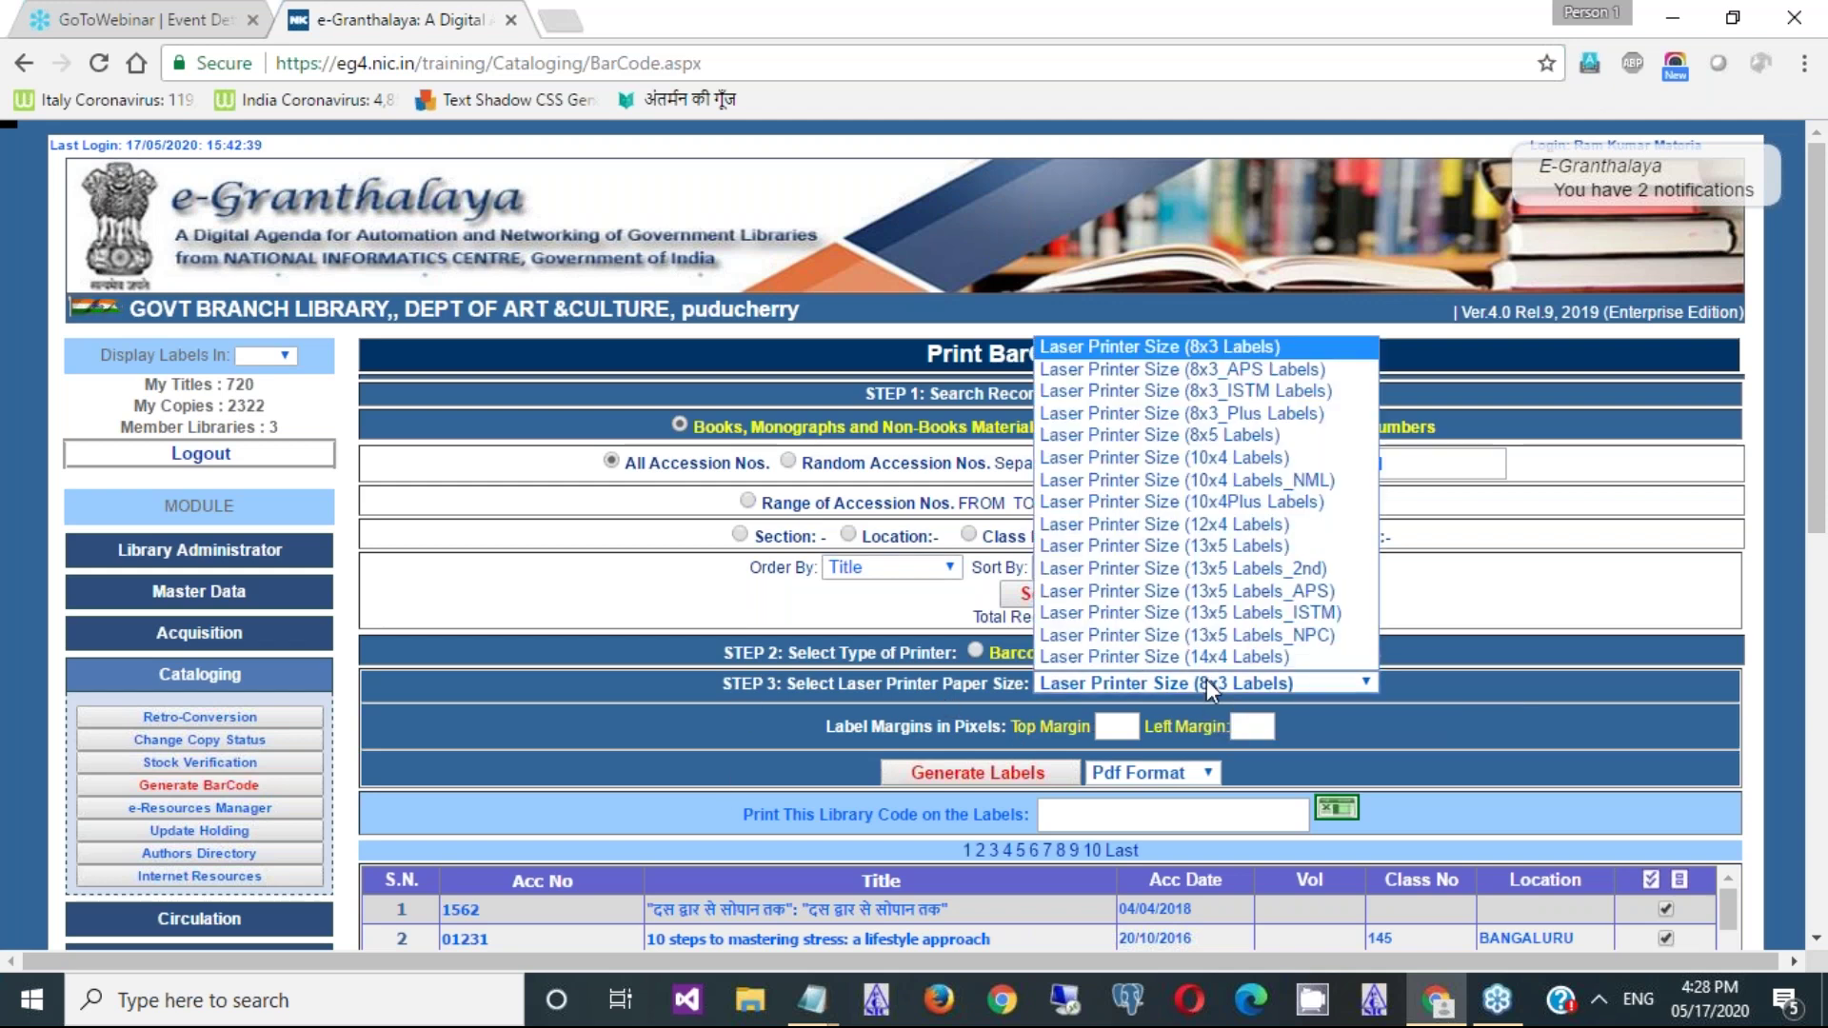
left_click(1207, 656)
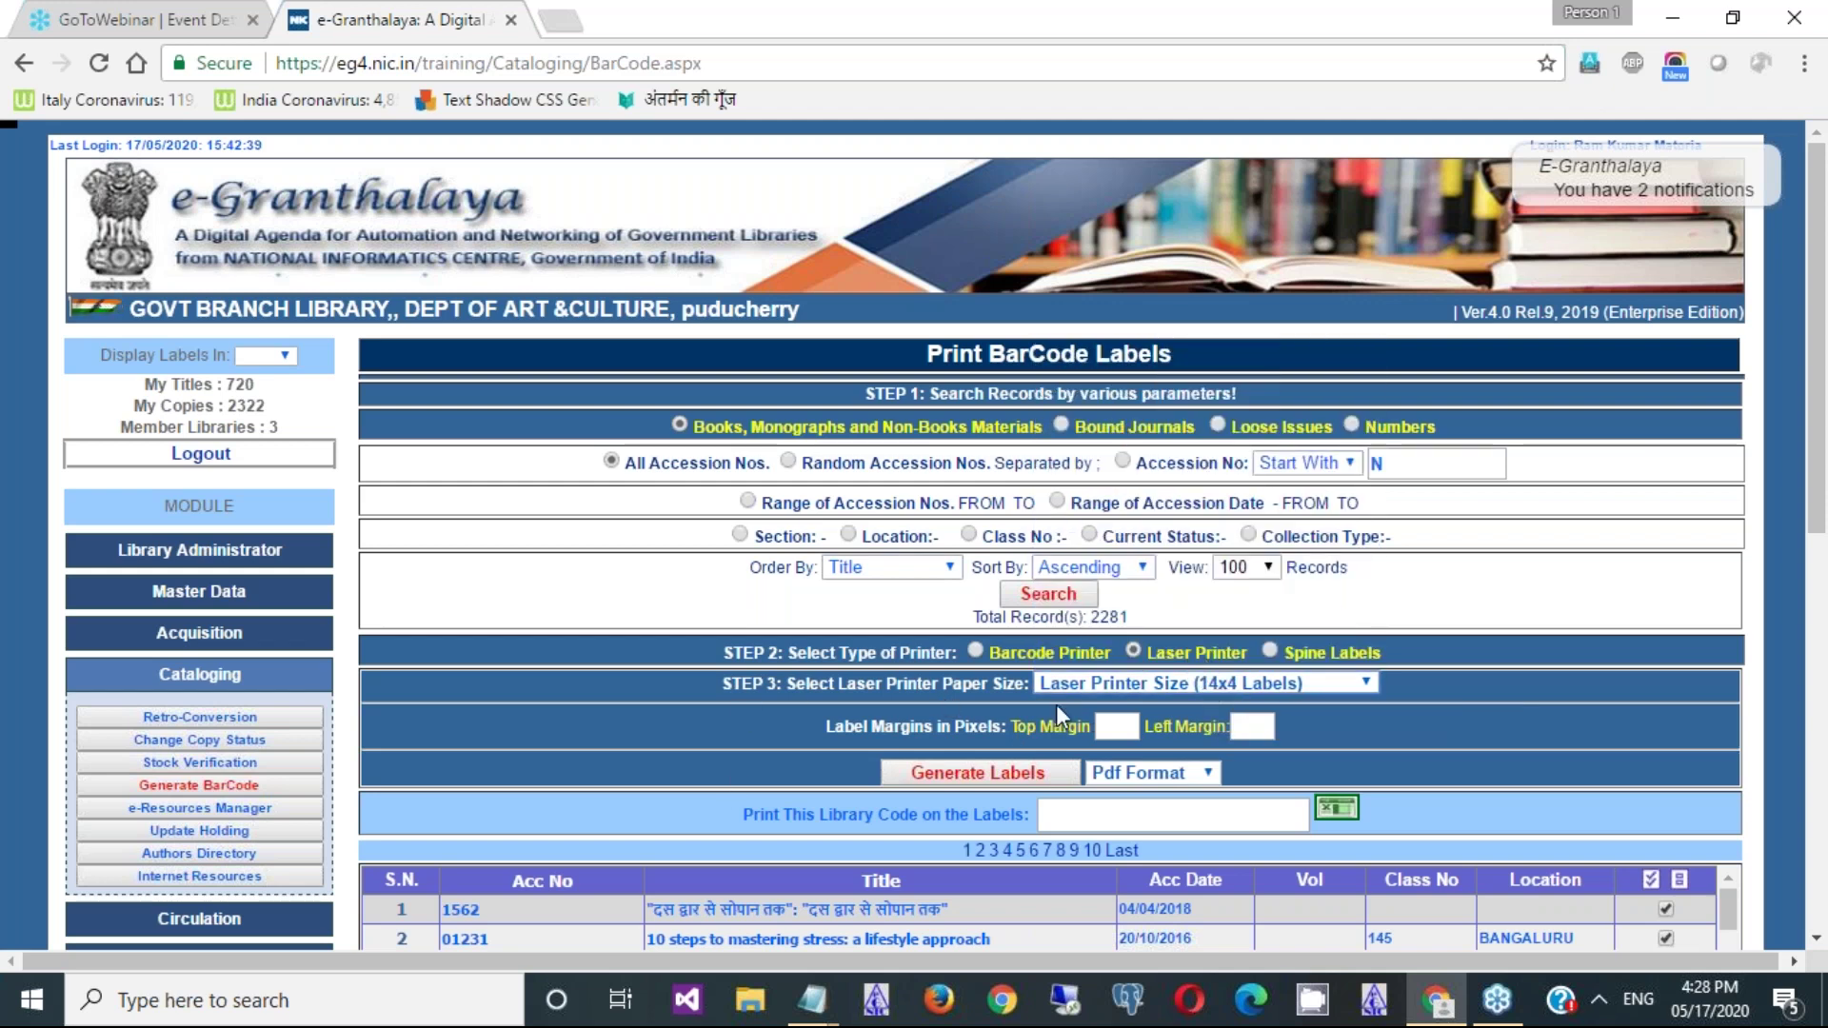
left_click(955, 773)
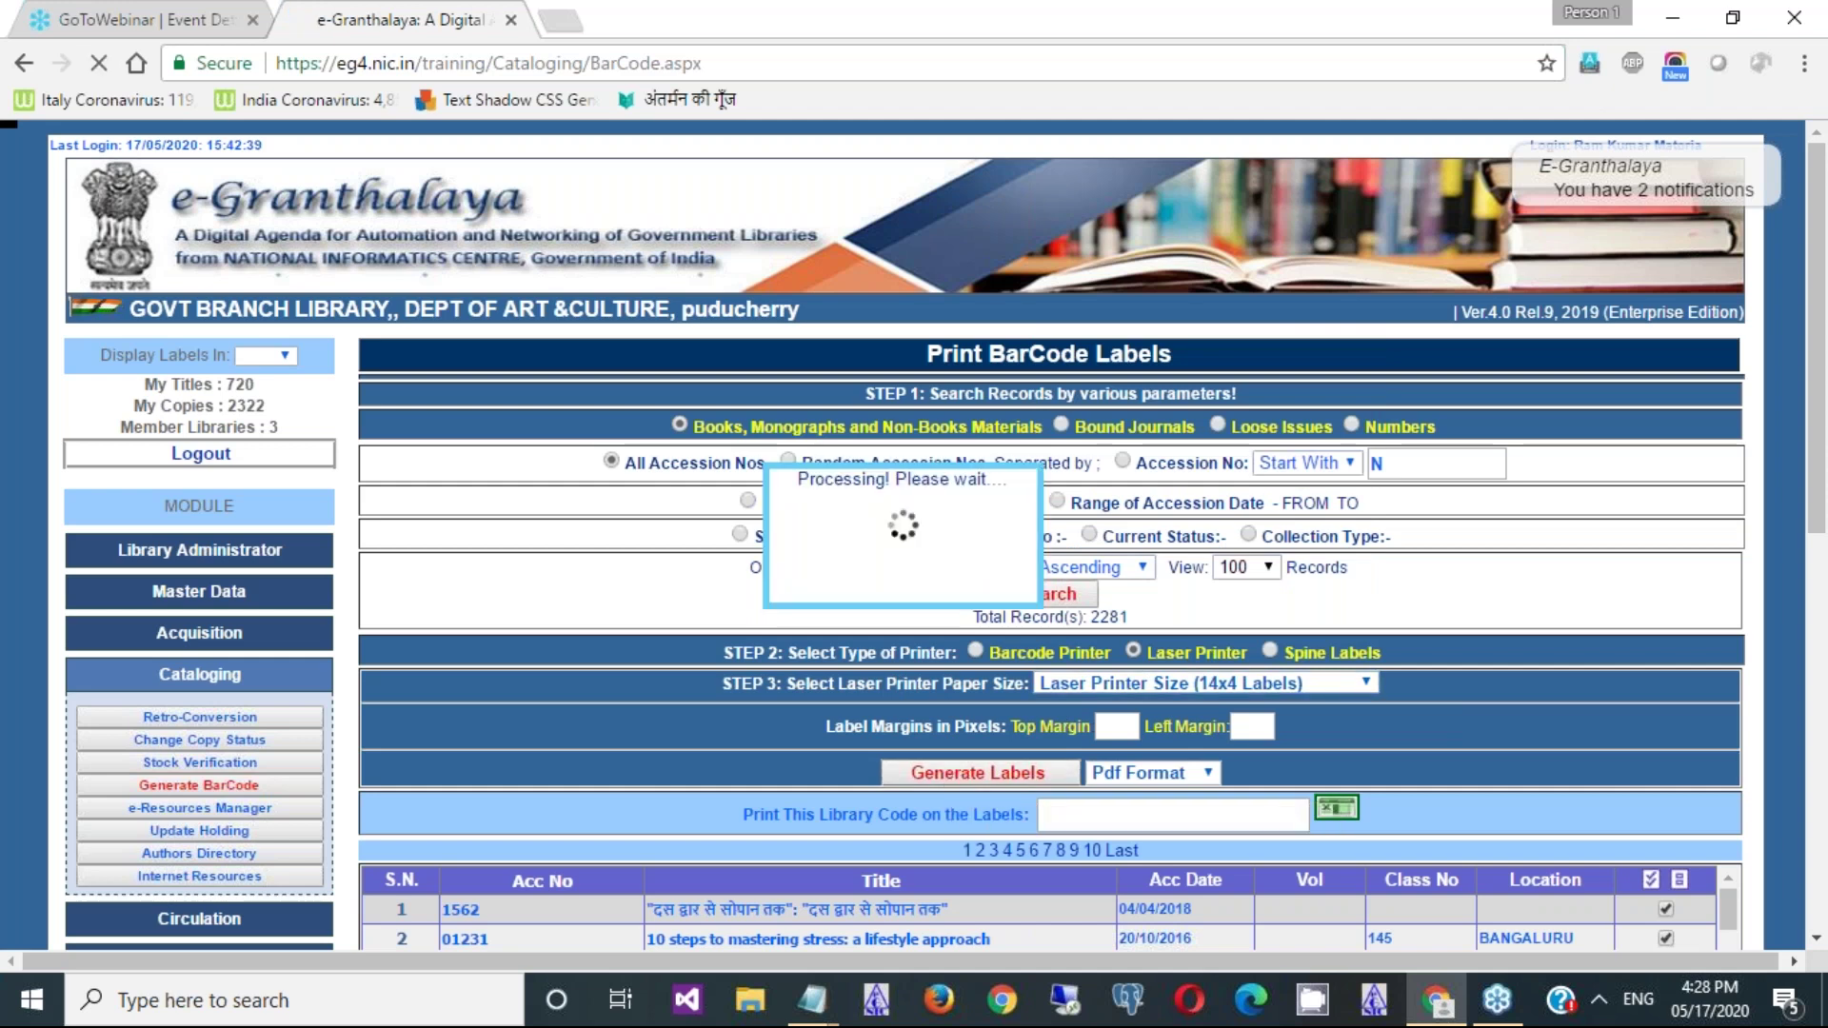
left_click(715, 598)
left_click(143, 942)
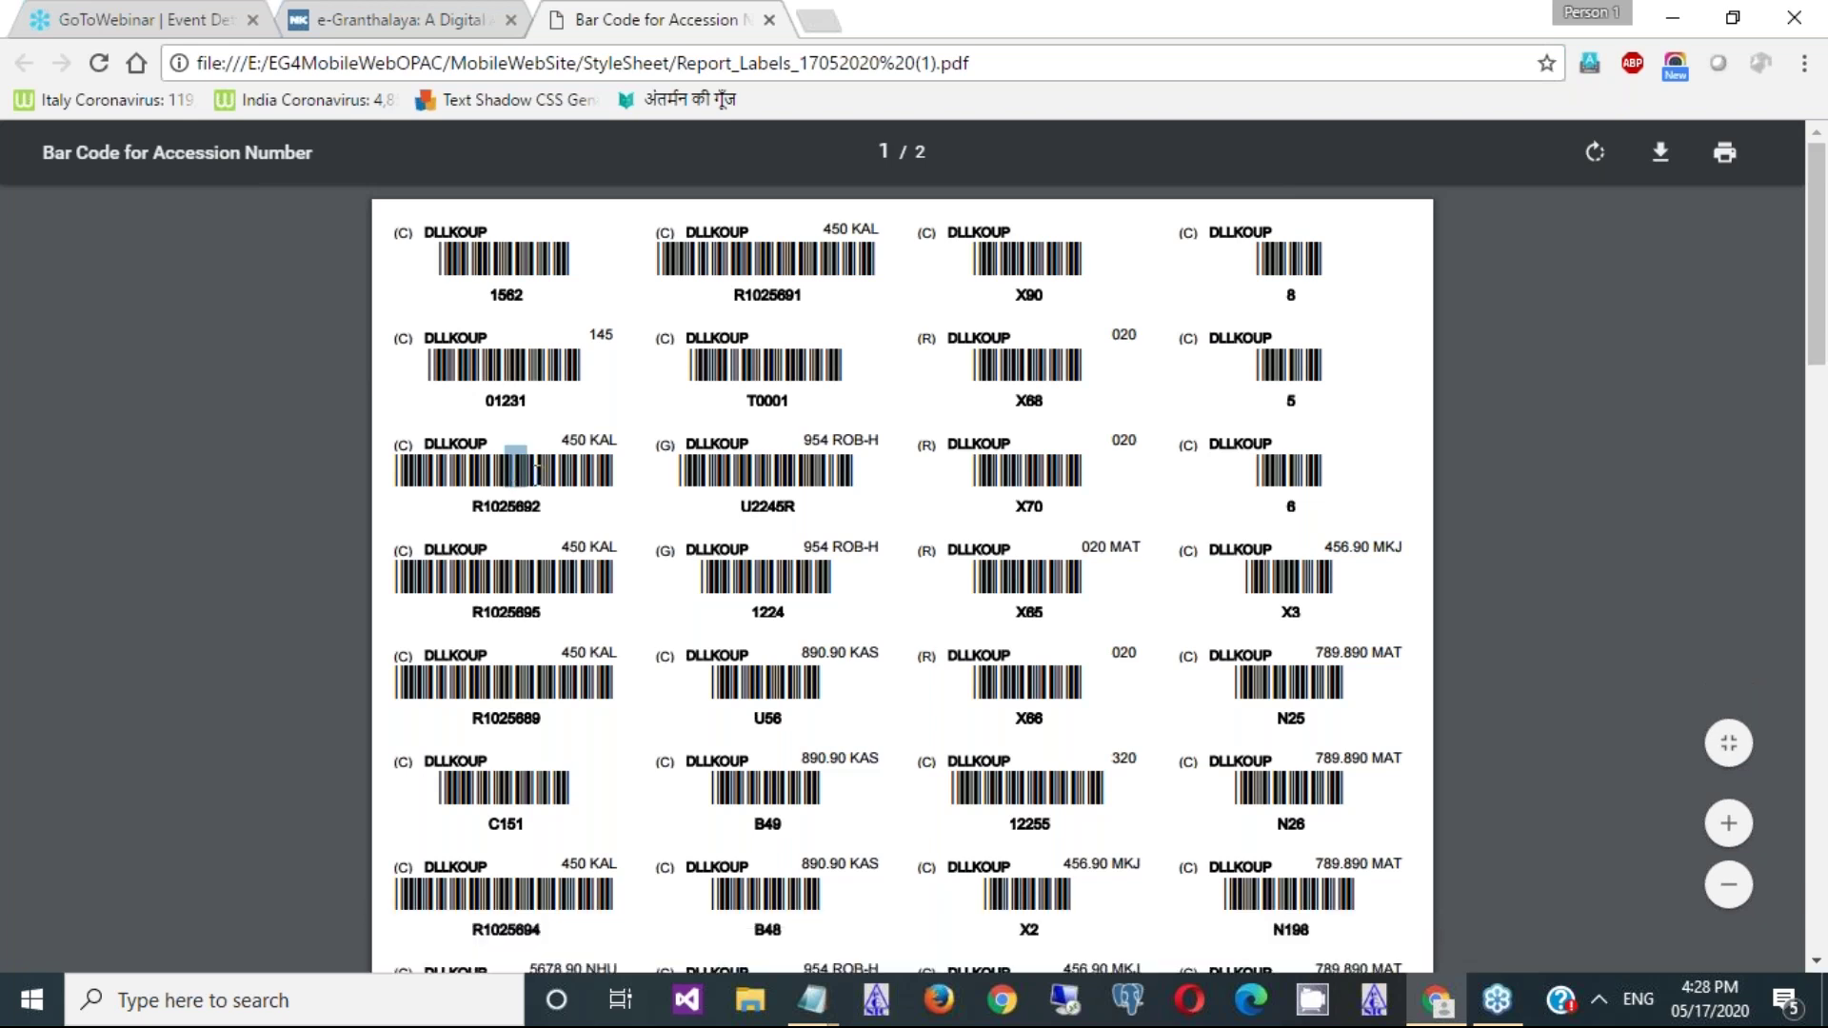
- Examine the 14x4 label sheet's library code, barcode and accession number layout, compare it with the label settings, and close the sheet
double_click(571, 468)
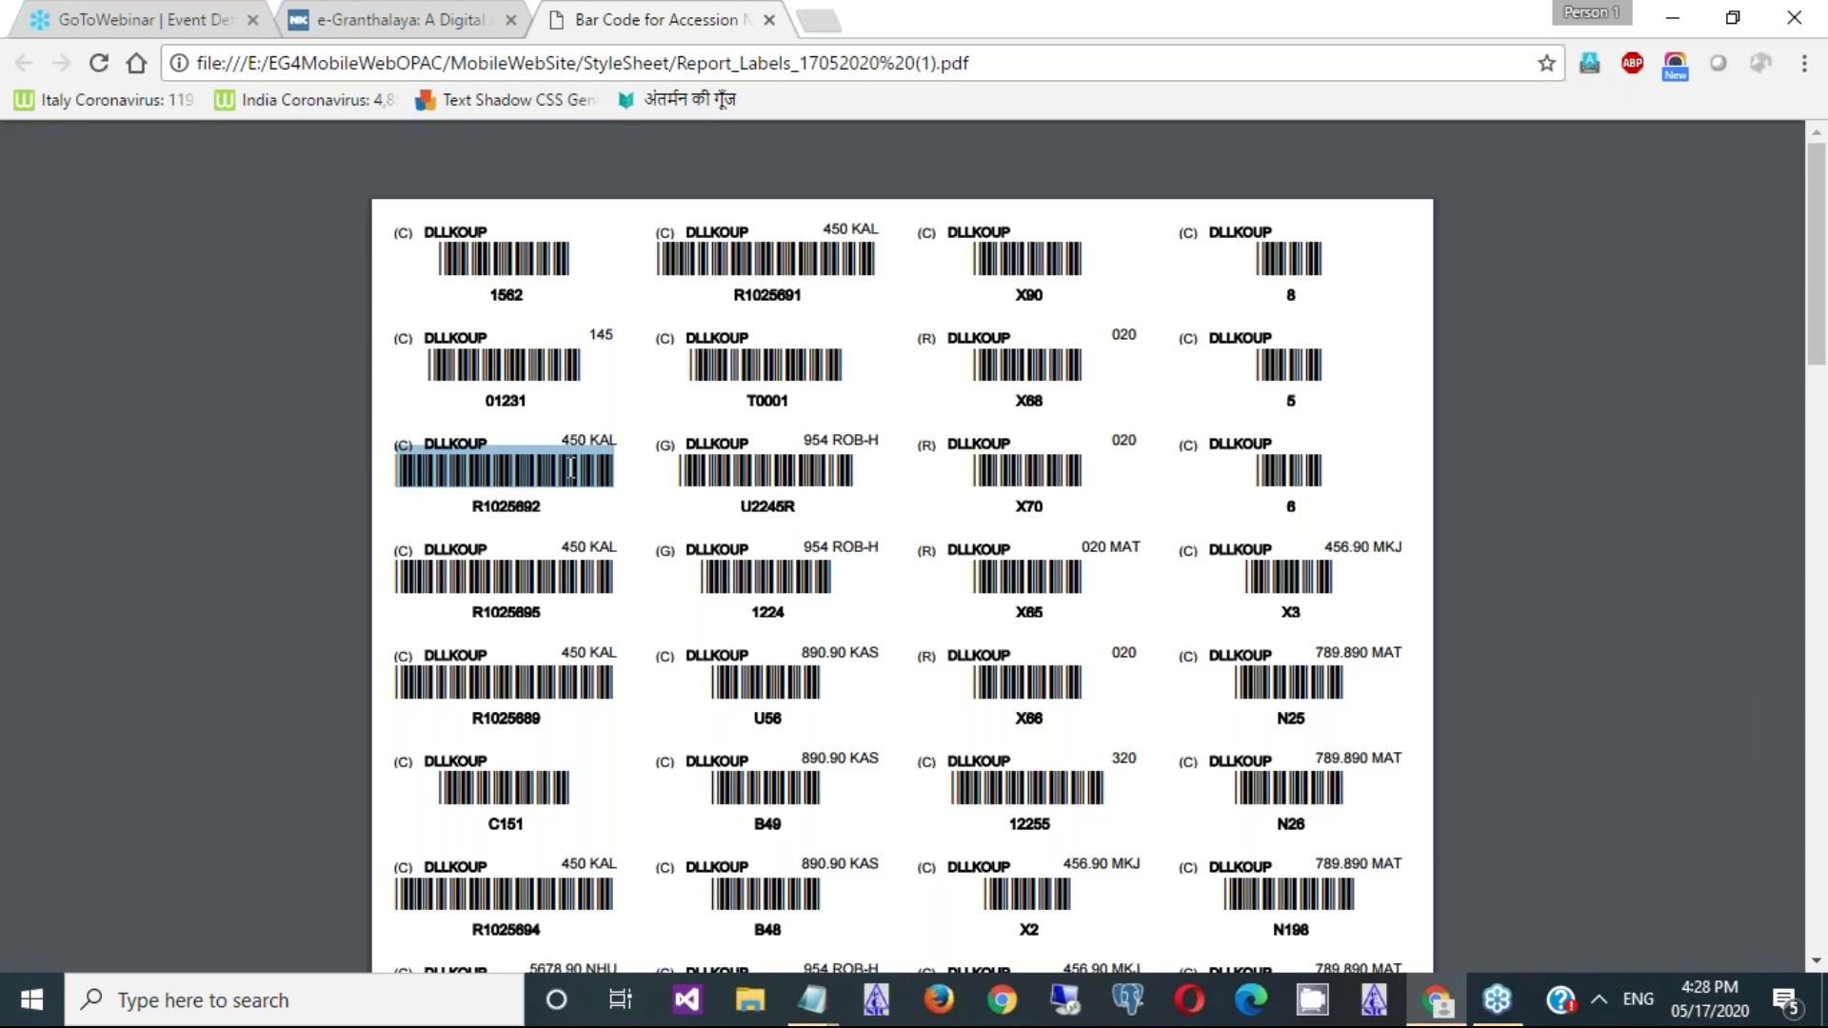
left_click(811, 381)
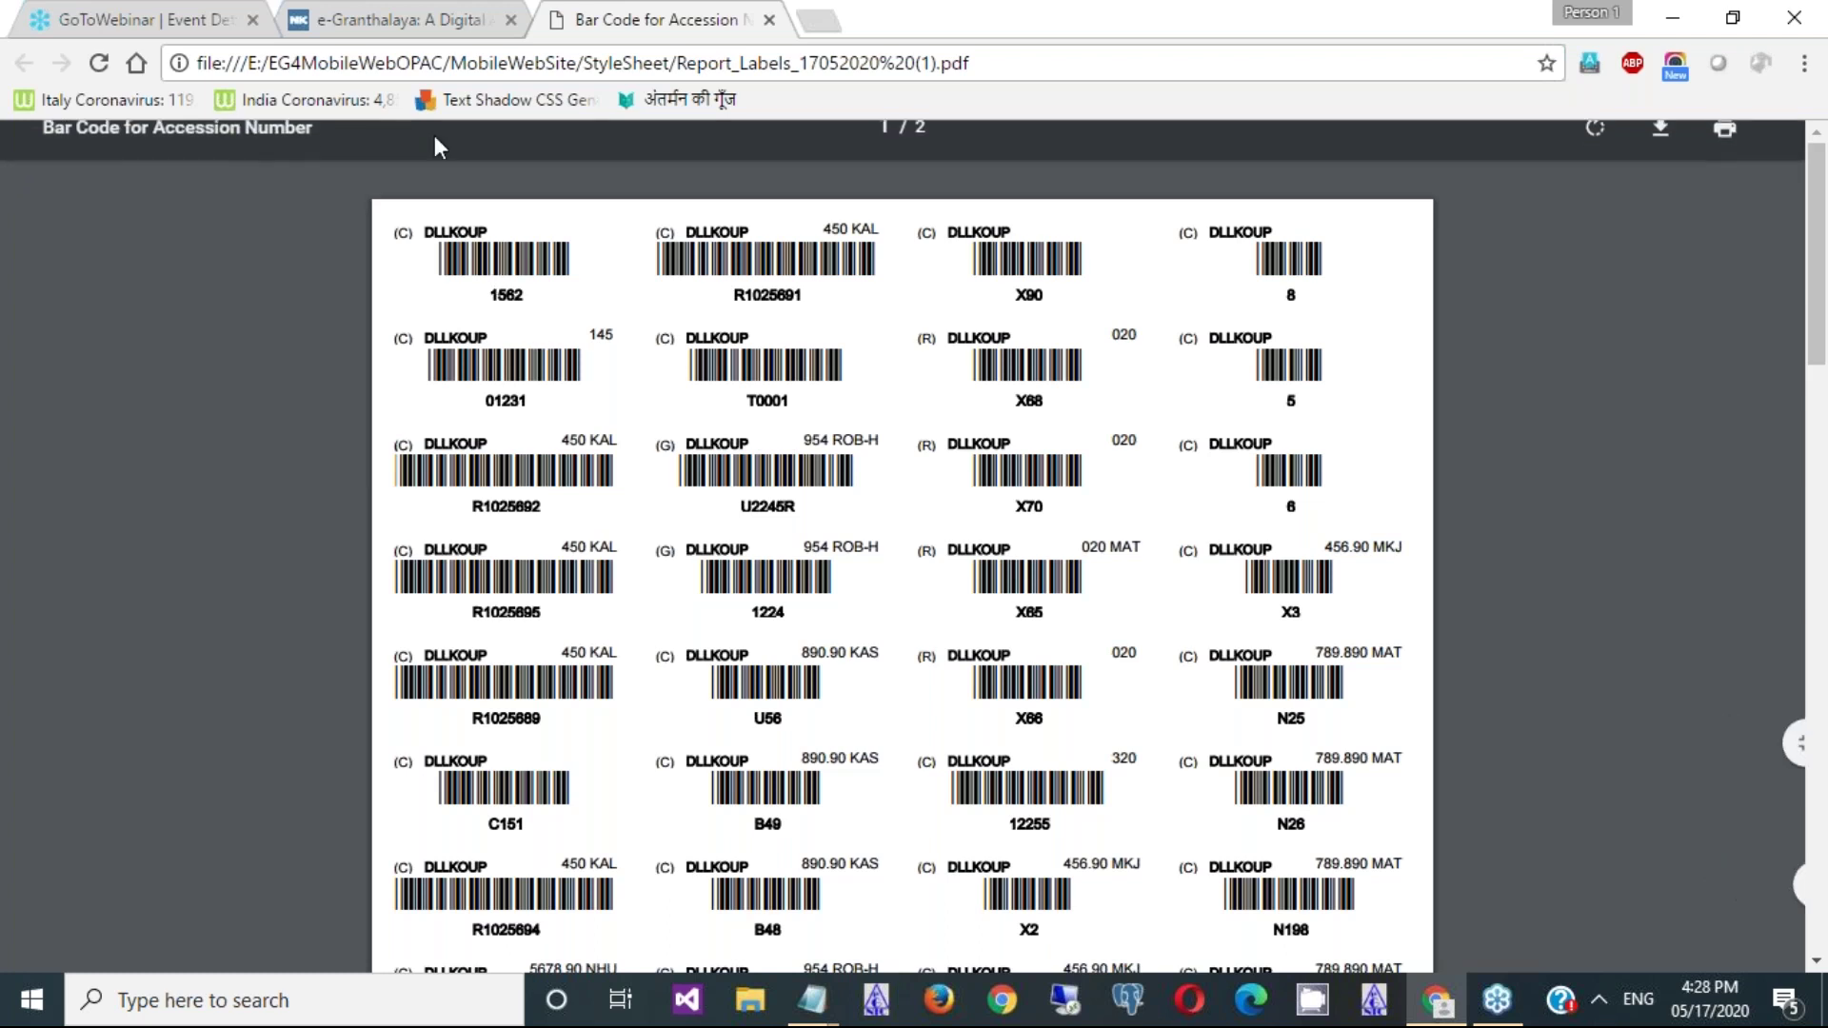
left_click(405, 21)
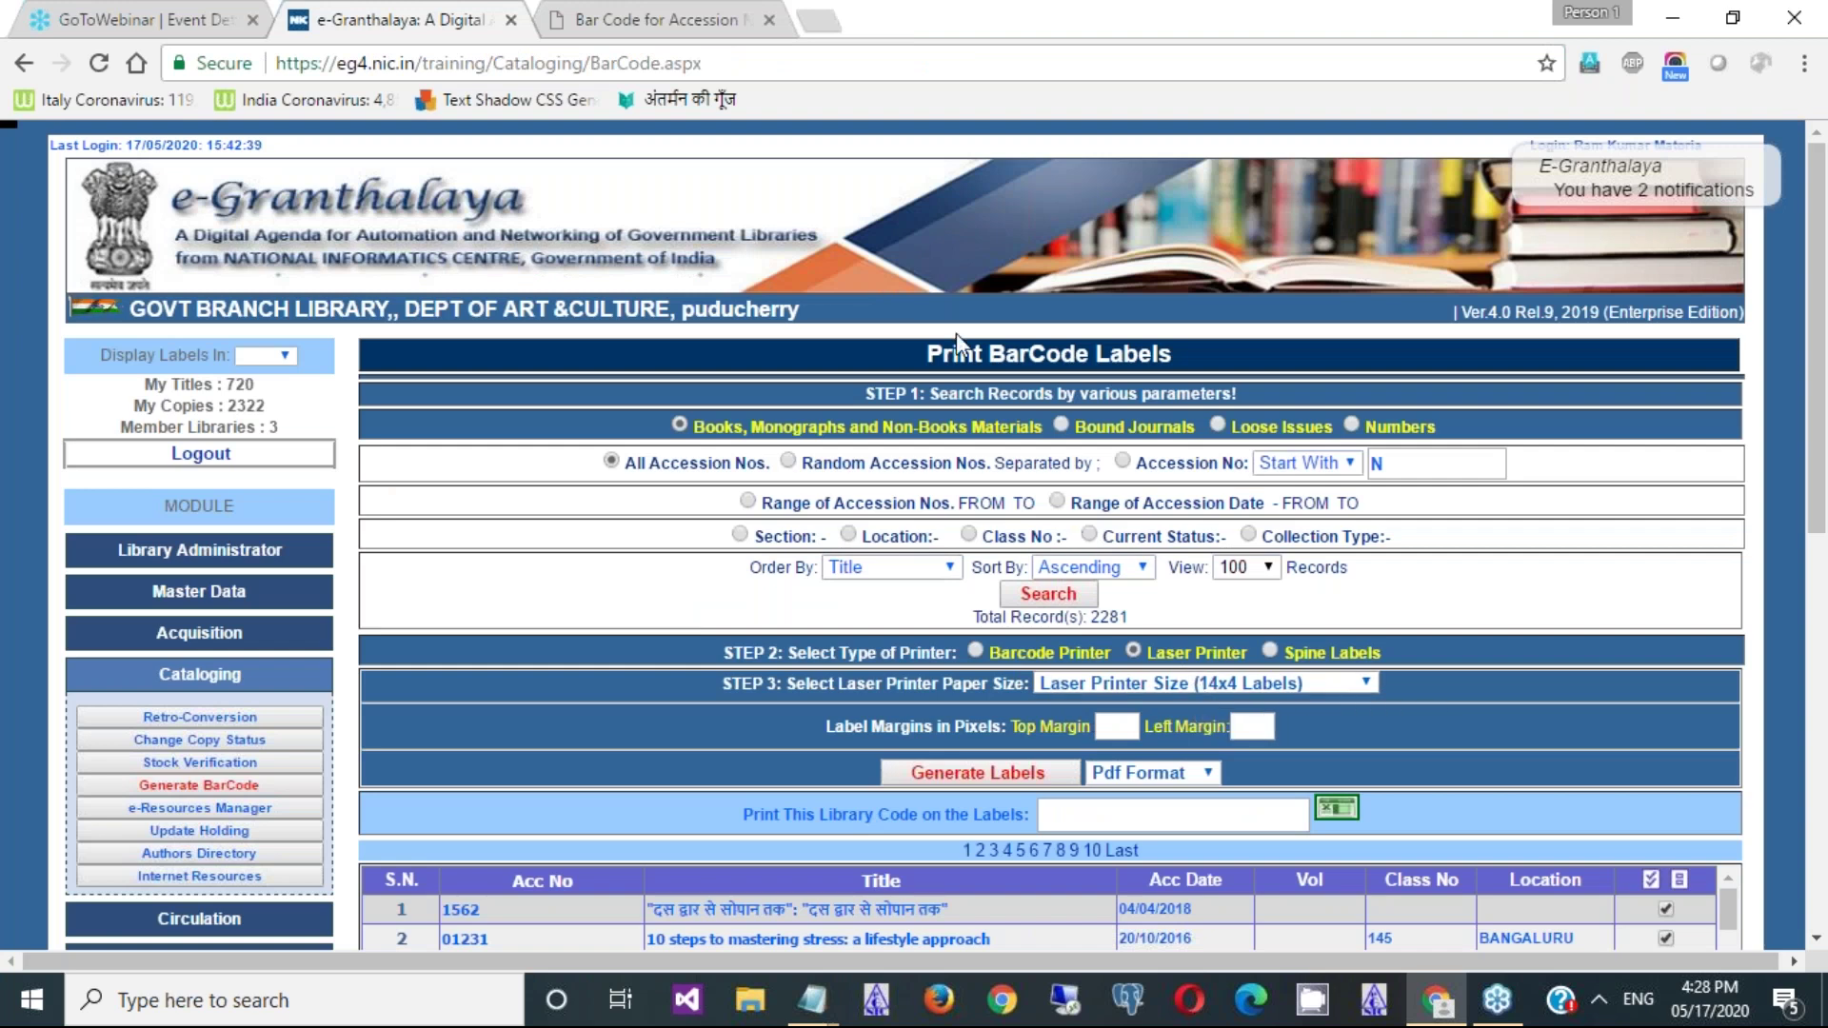
left_click(729, 23)
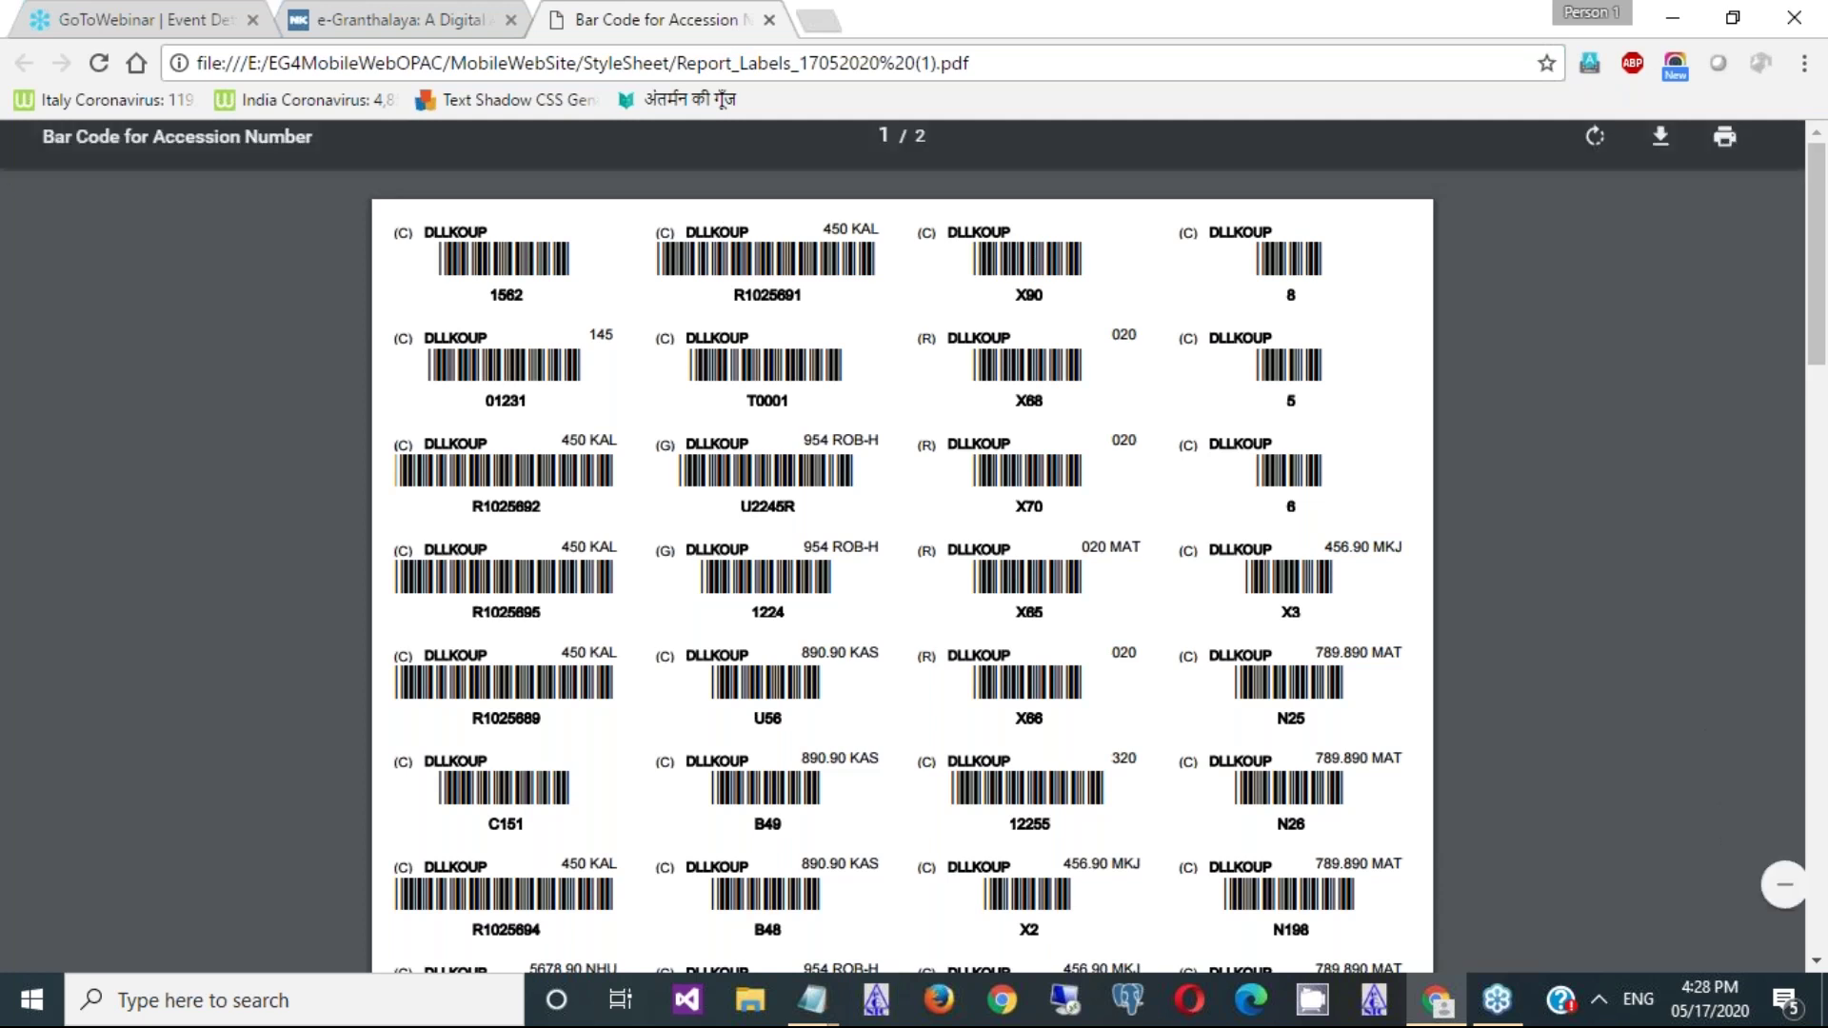
double_click(455, 238)
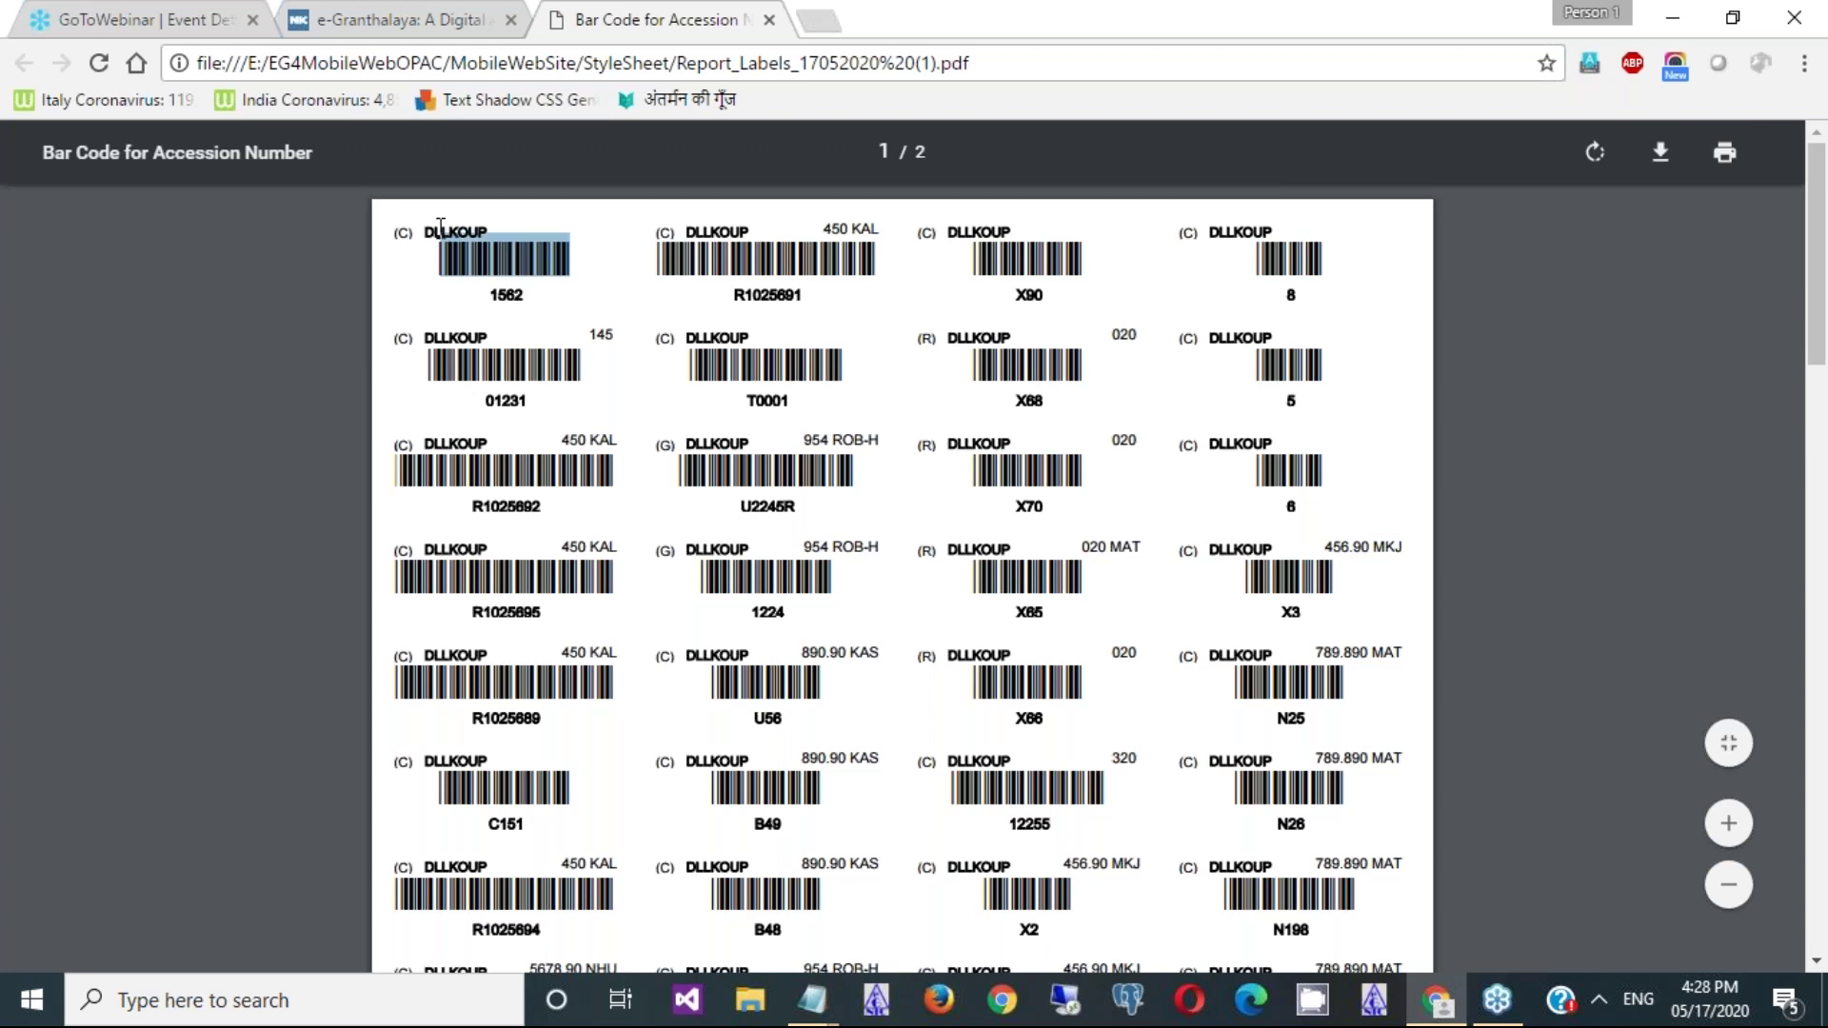
left_click(438, 229)
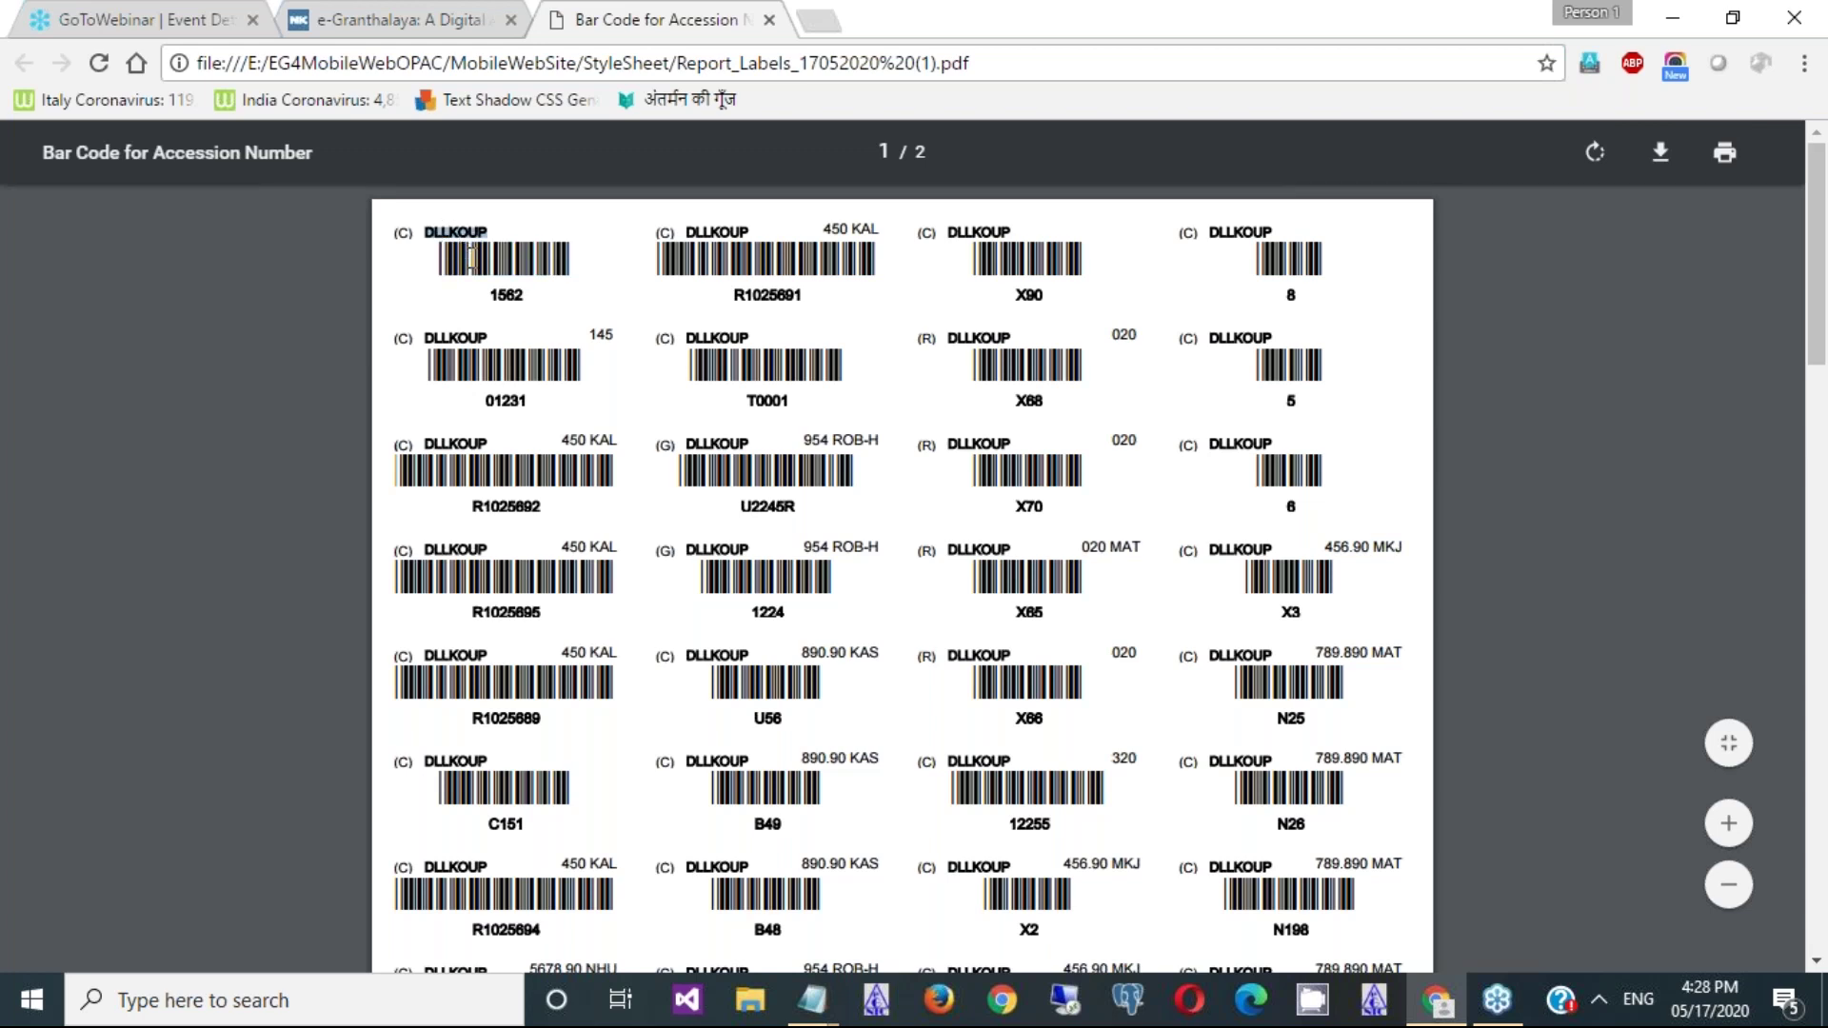
double_click(473, 255)
double_click(505, 291)
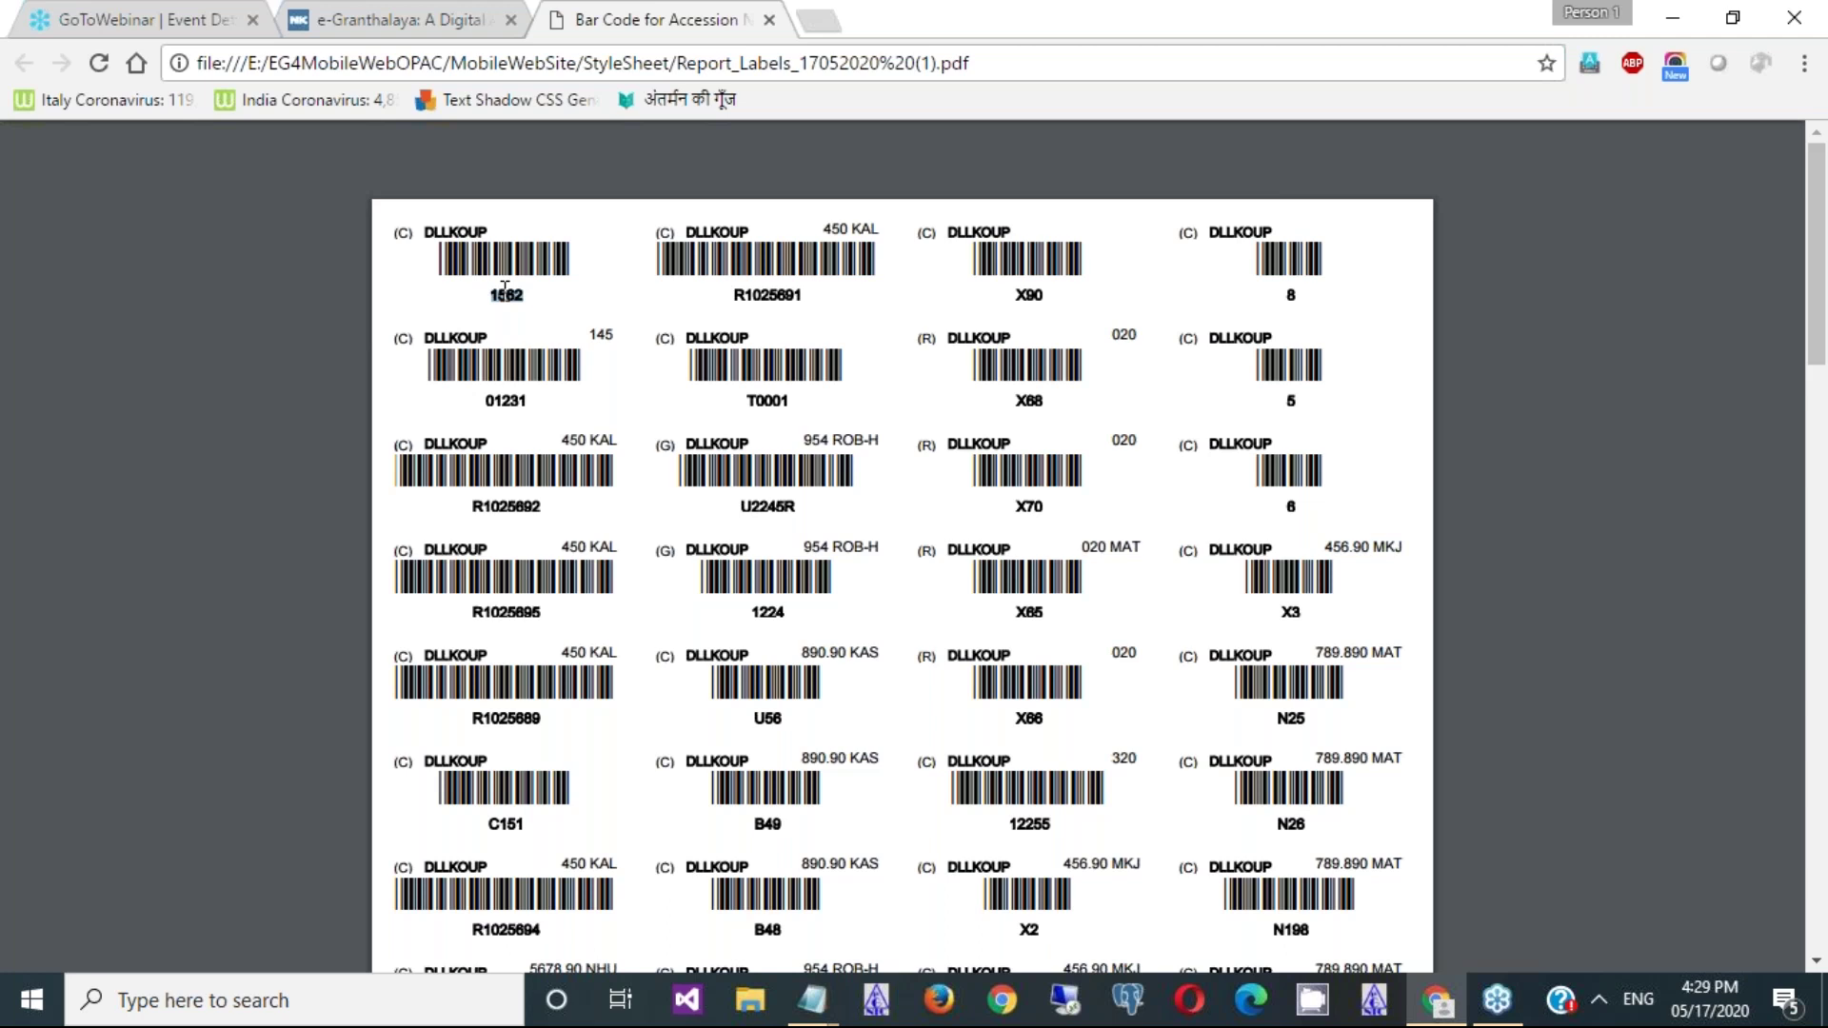
left_click(769, 21)
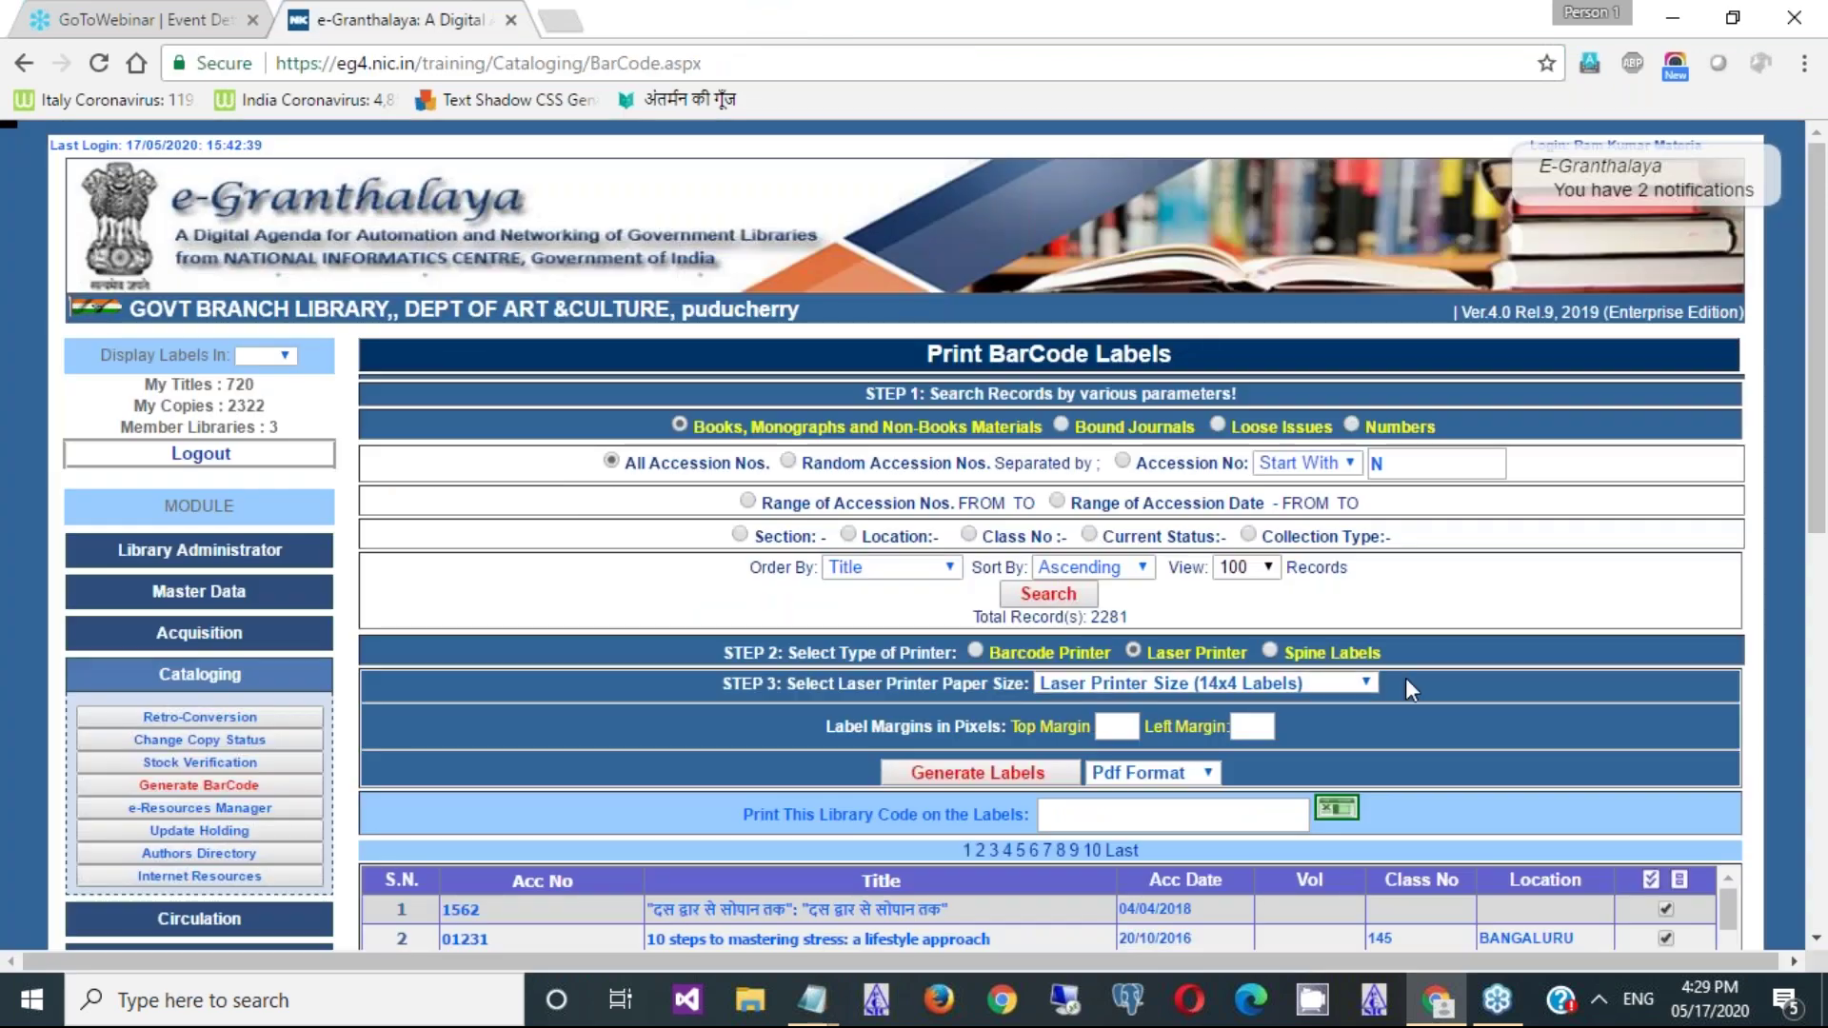
left_click(1815, 938)
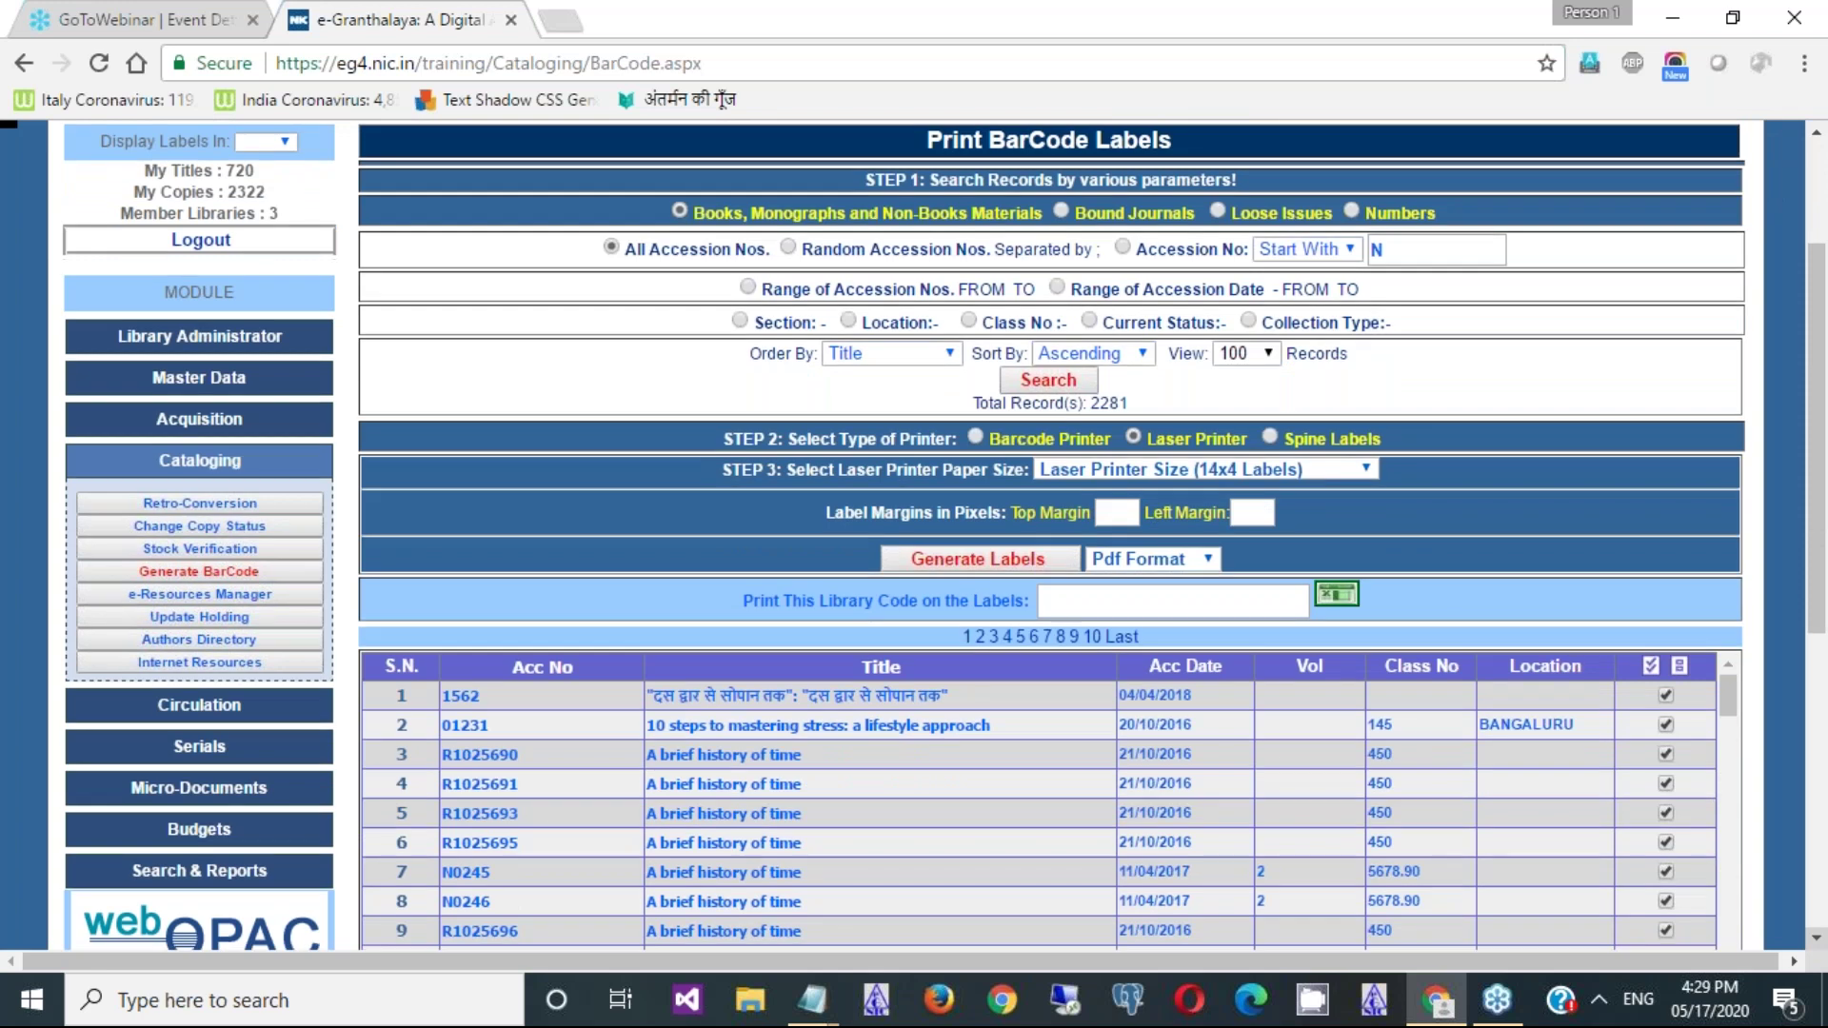
left_click(1814, 938)
left_click(1815, 939)
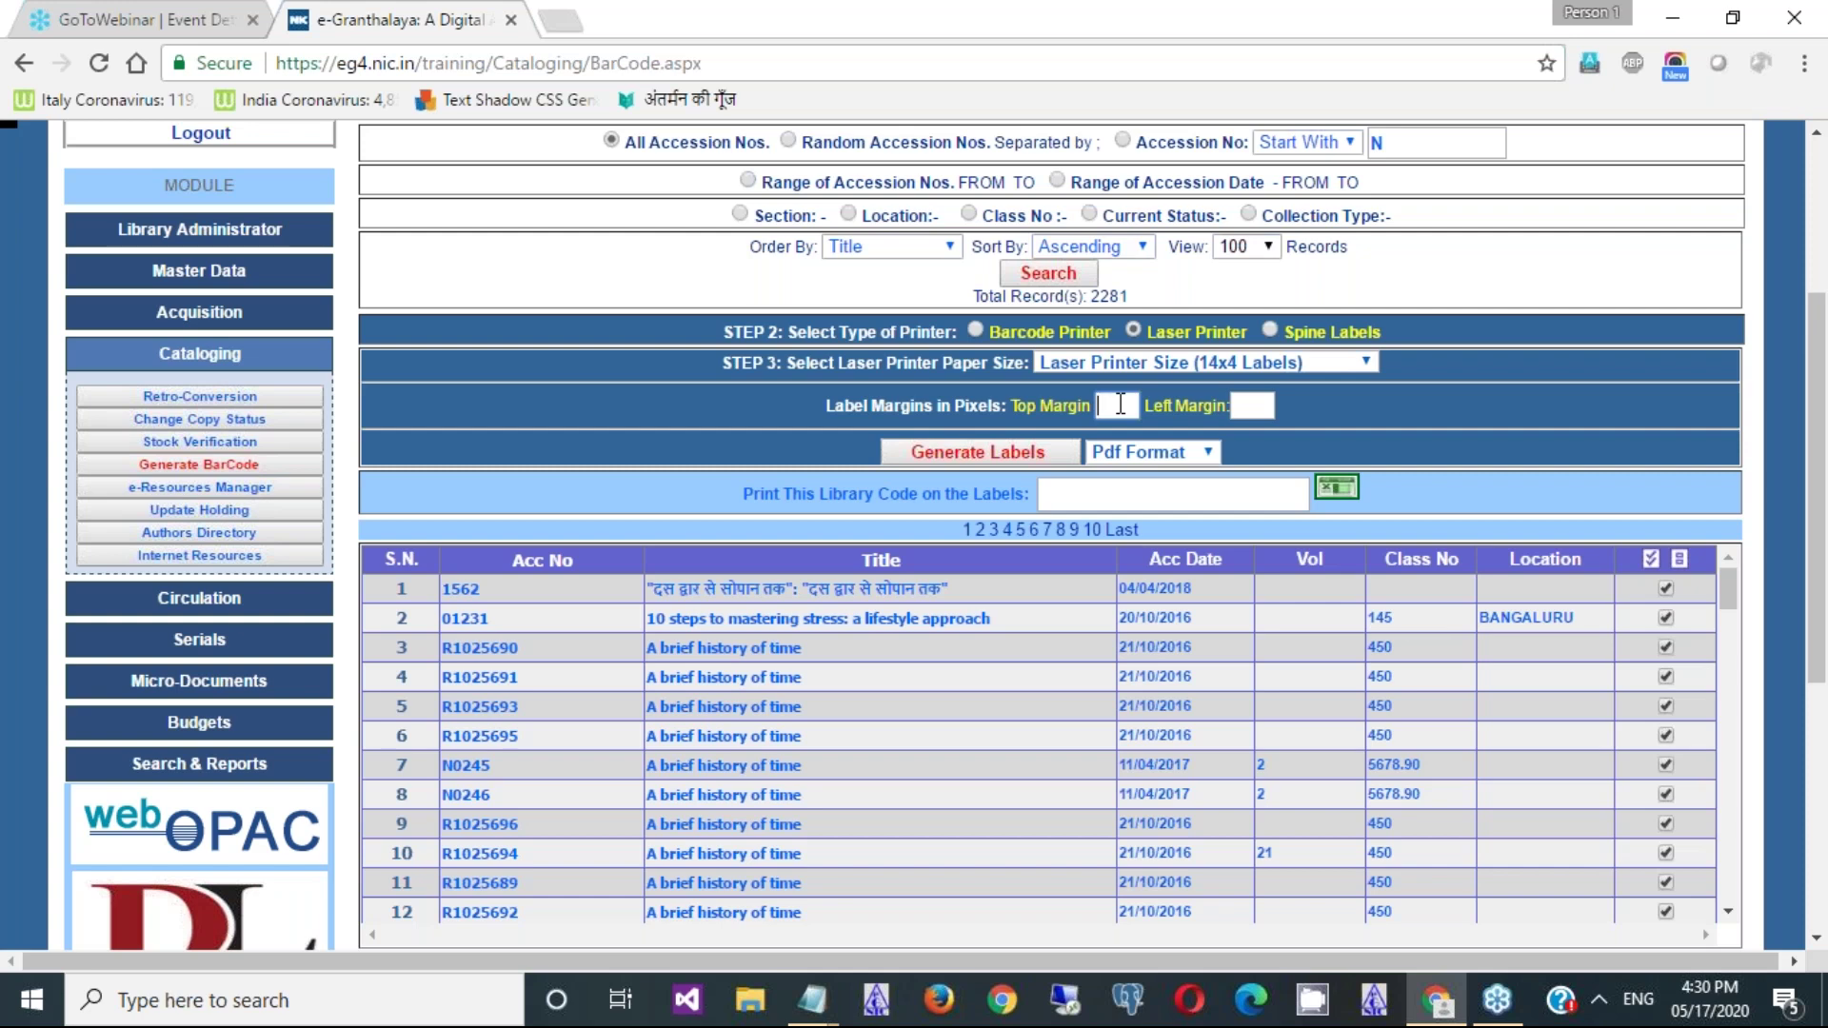
type("100")
key("BackSpace")
key("BackSpace")
key("BackSpace")
- Generate Laser Printer Size (8x3 Labels) with blank margins, save them as Report_Labels_17052020 (2).pdf, and view the sheet
left_click(1156, 361)
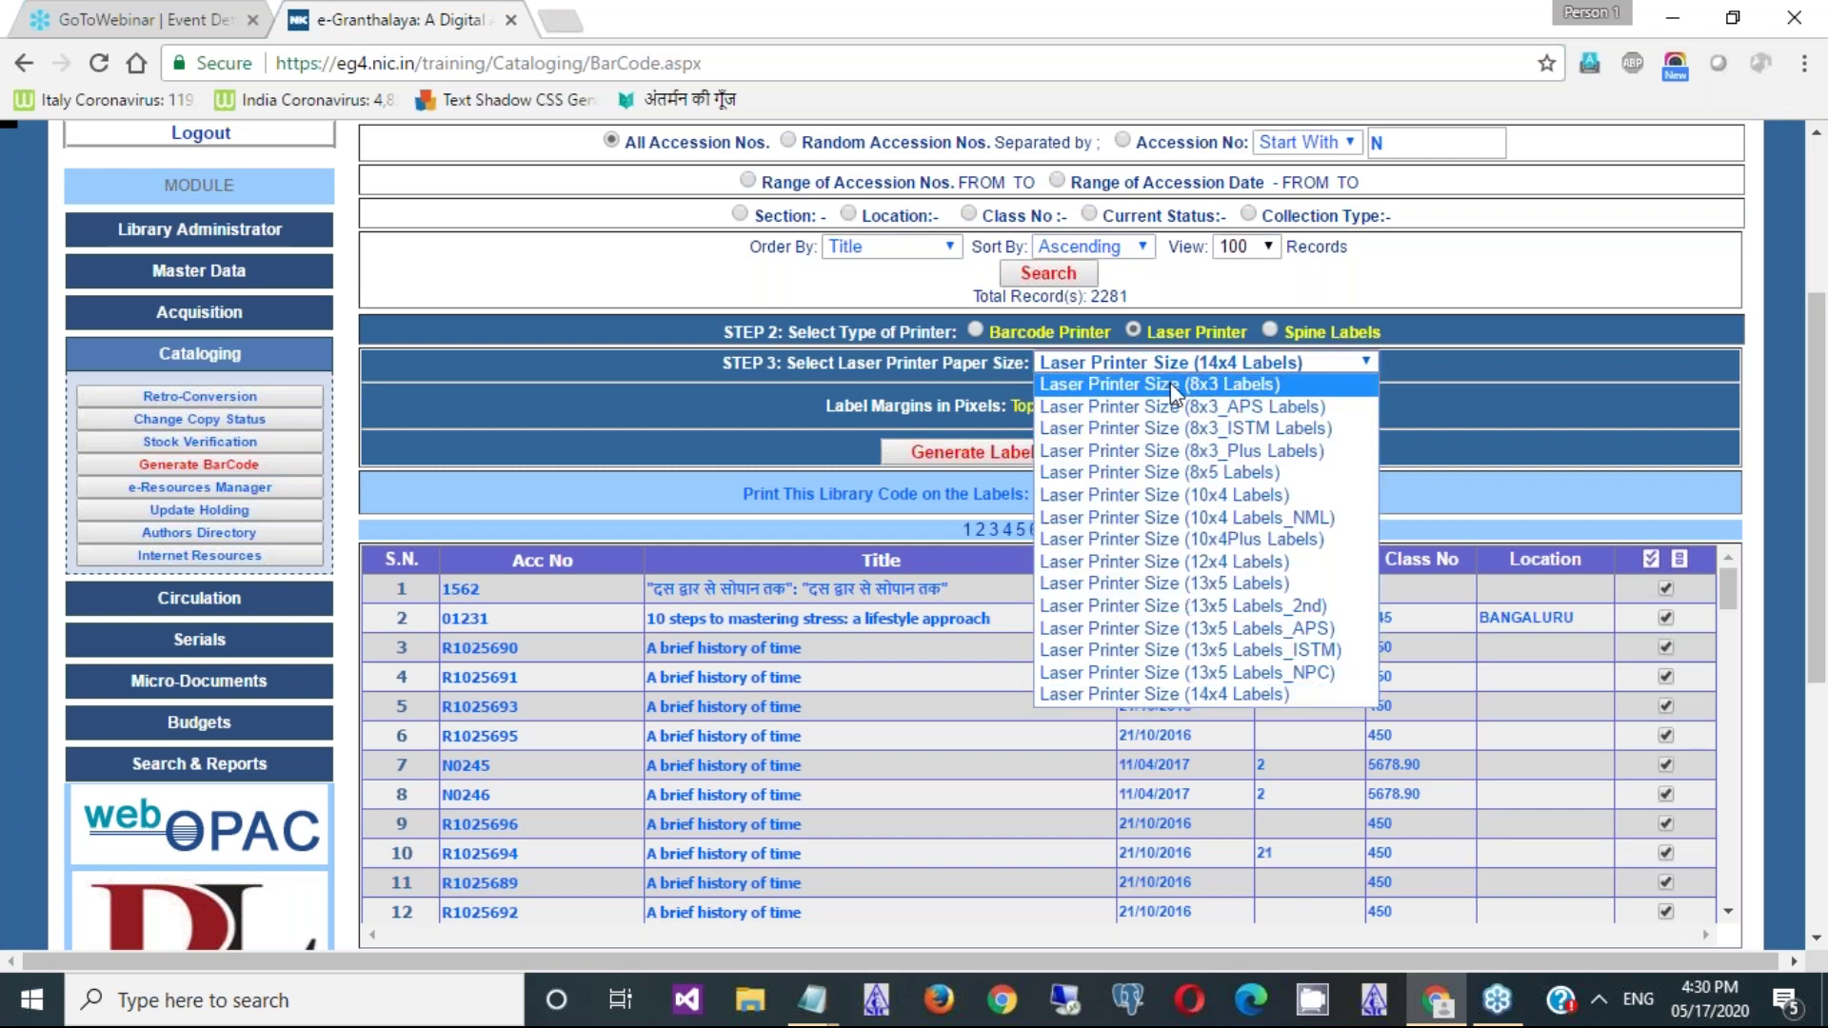
left_click(1173, 385)
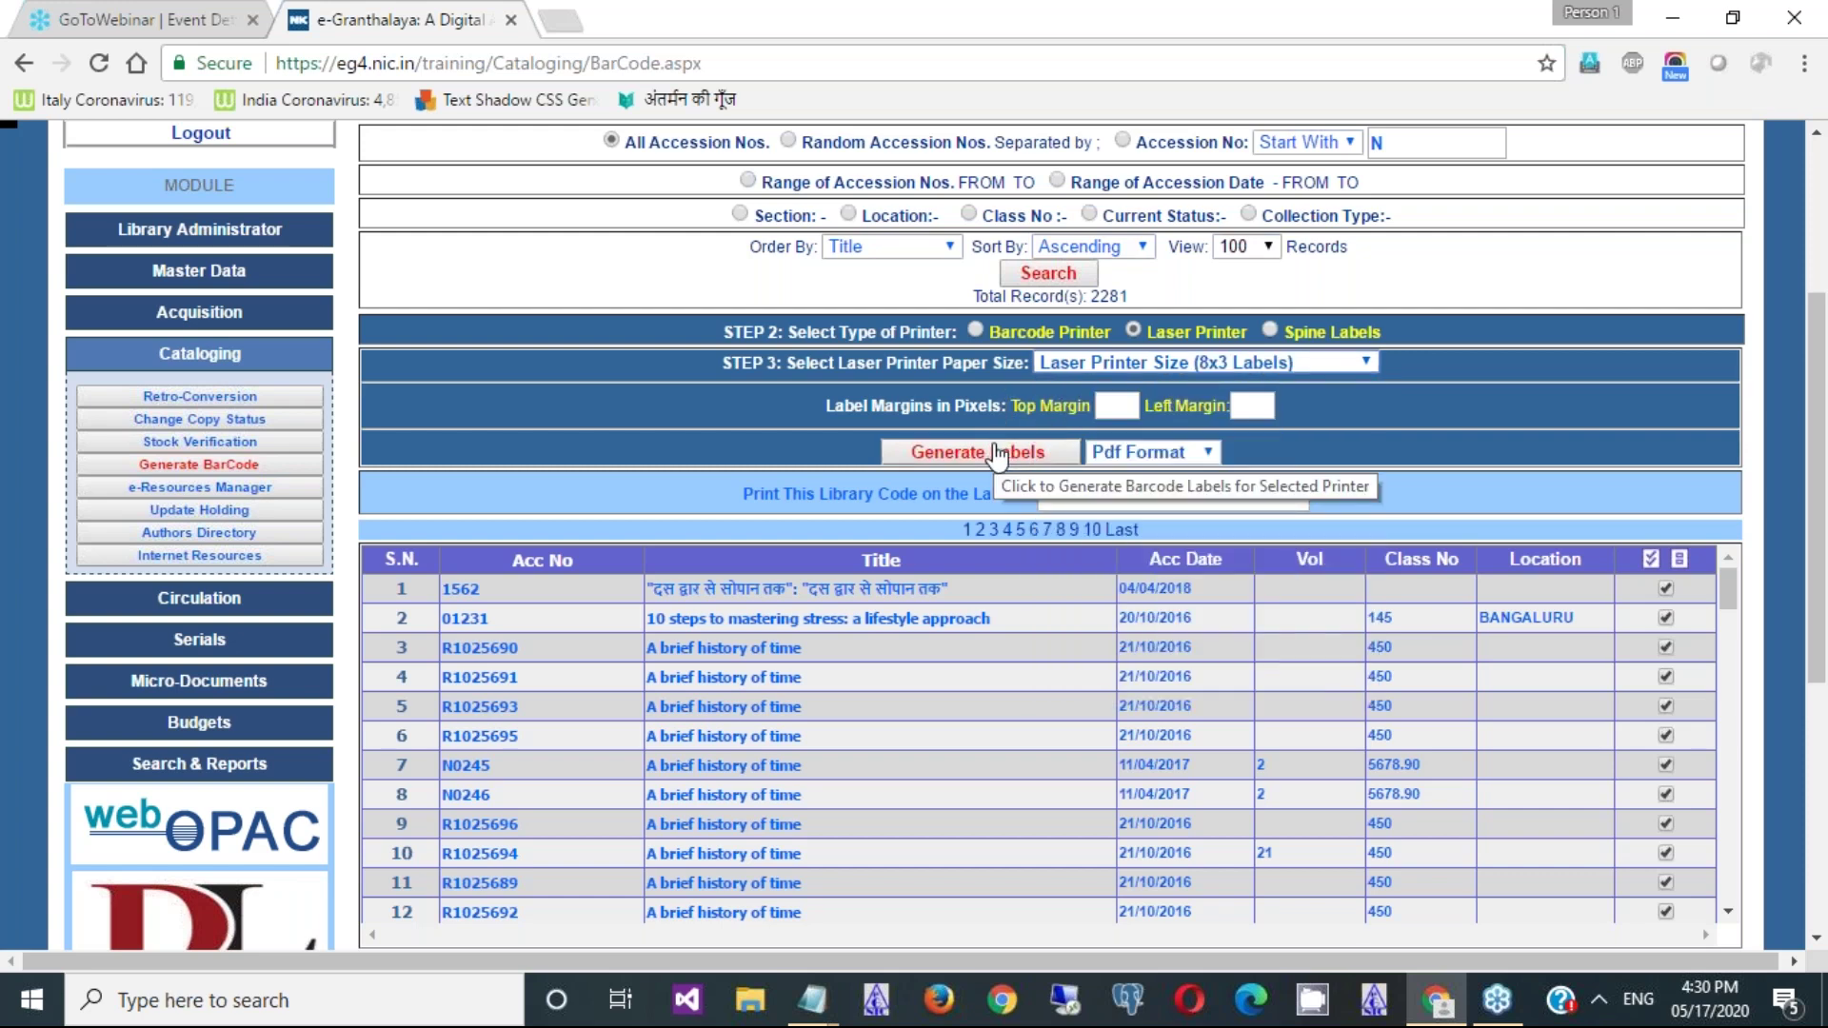
left_click(1111, 404)
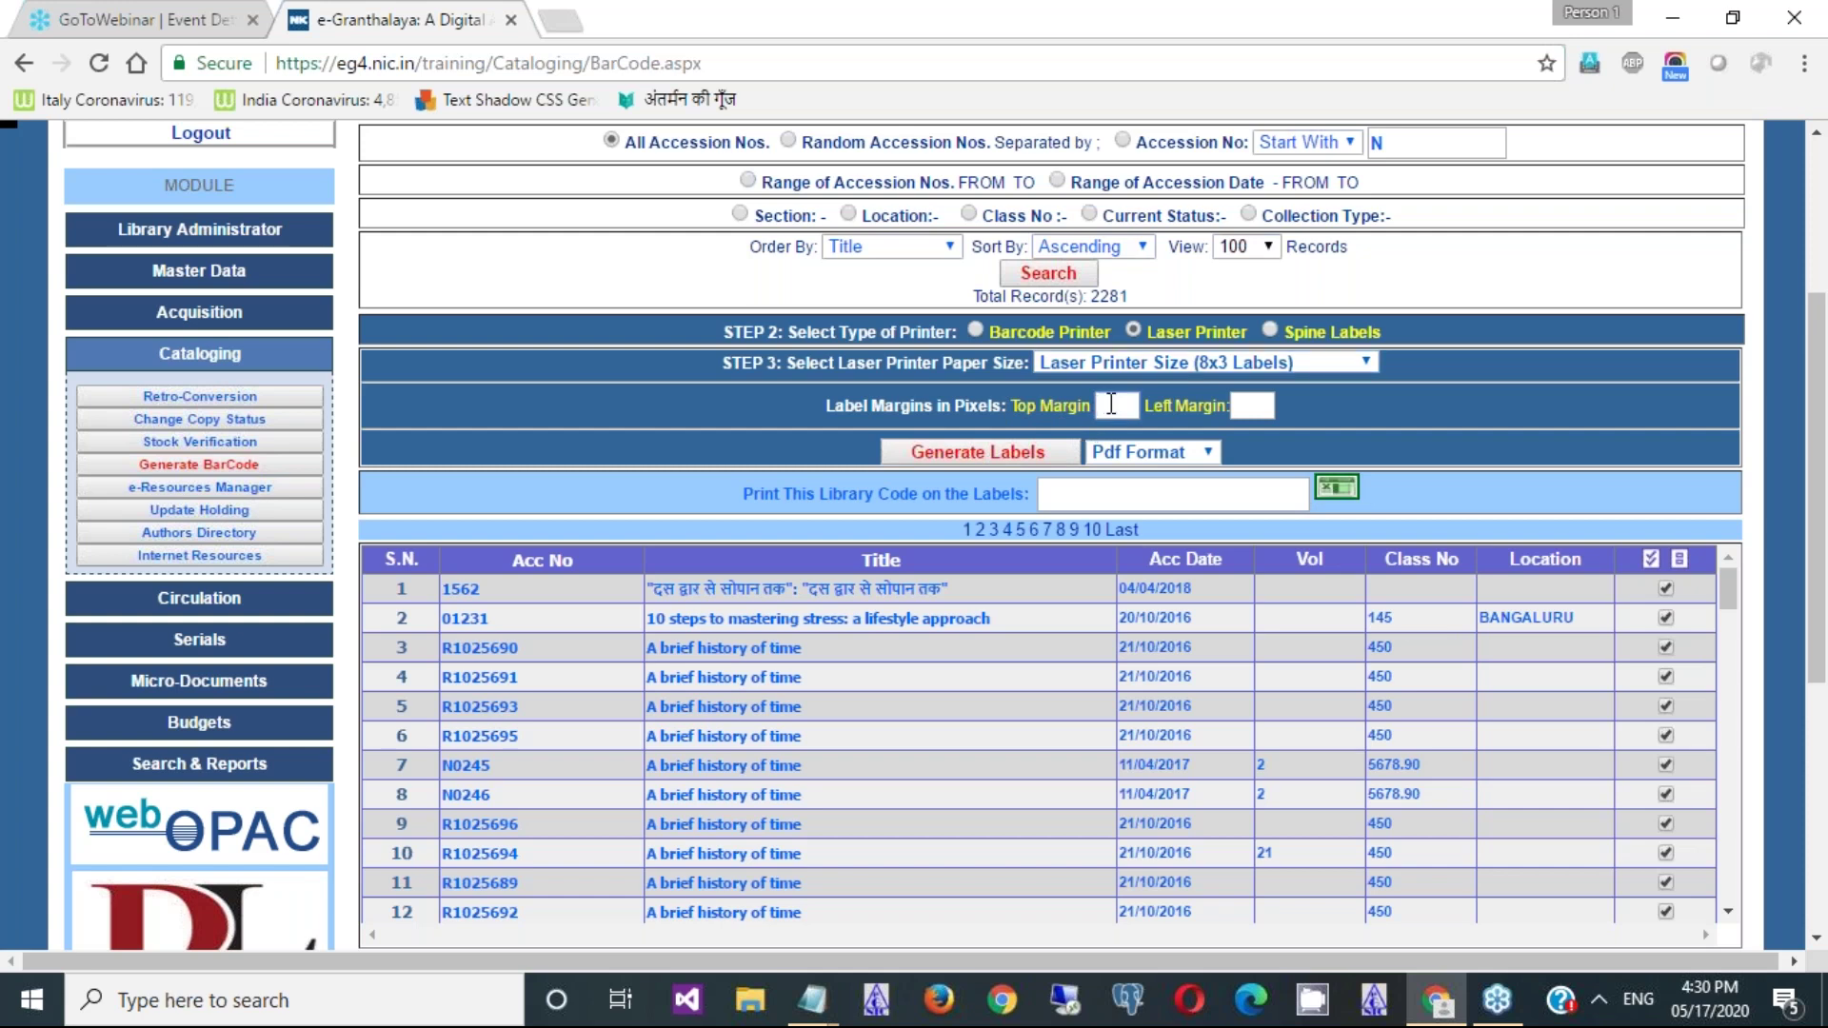
left_click(952, 462)
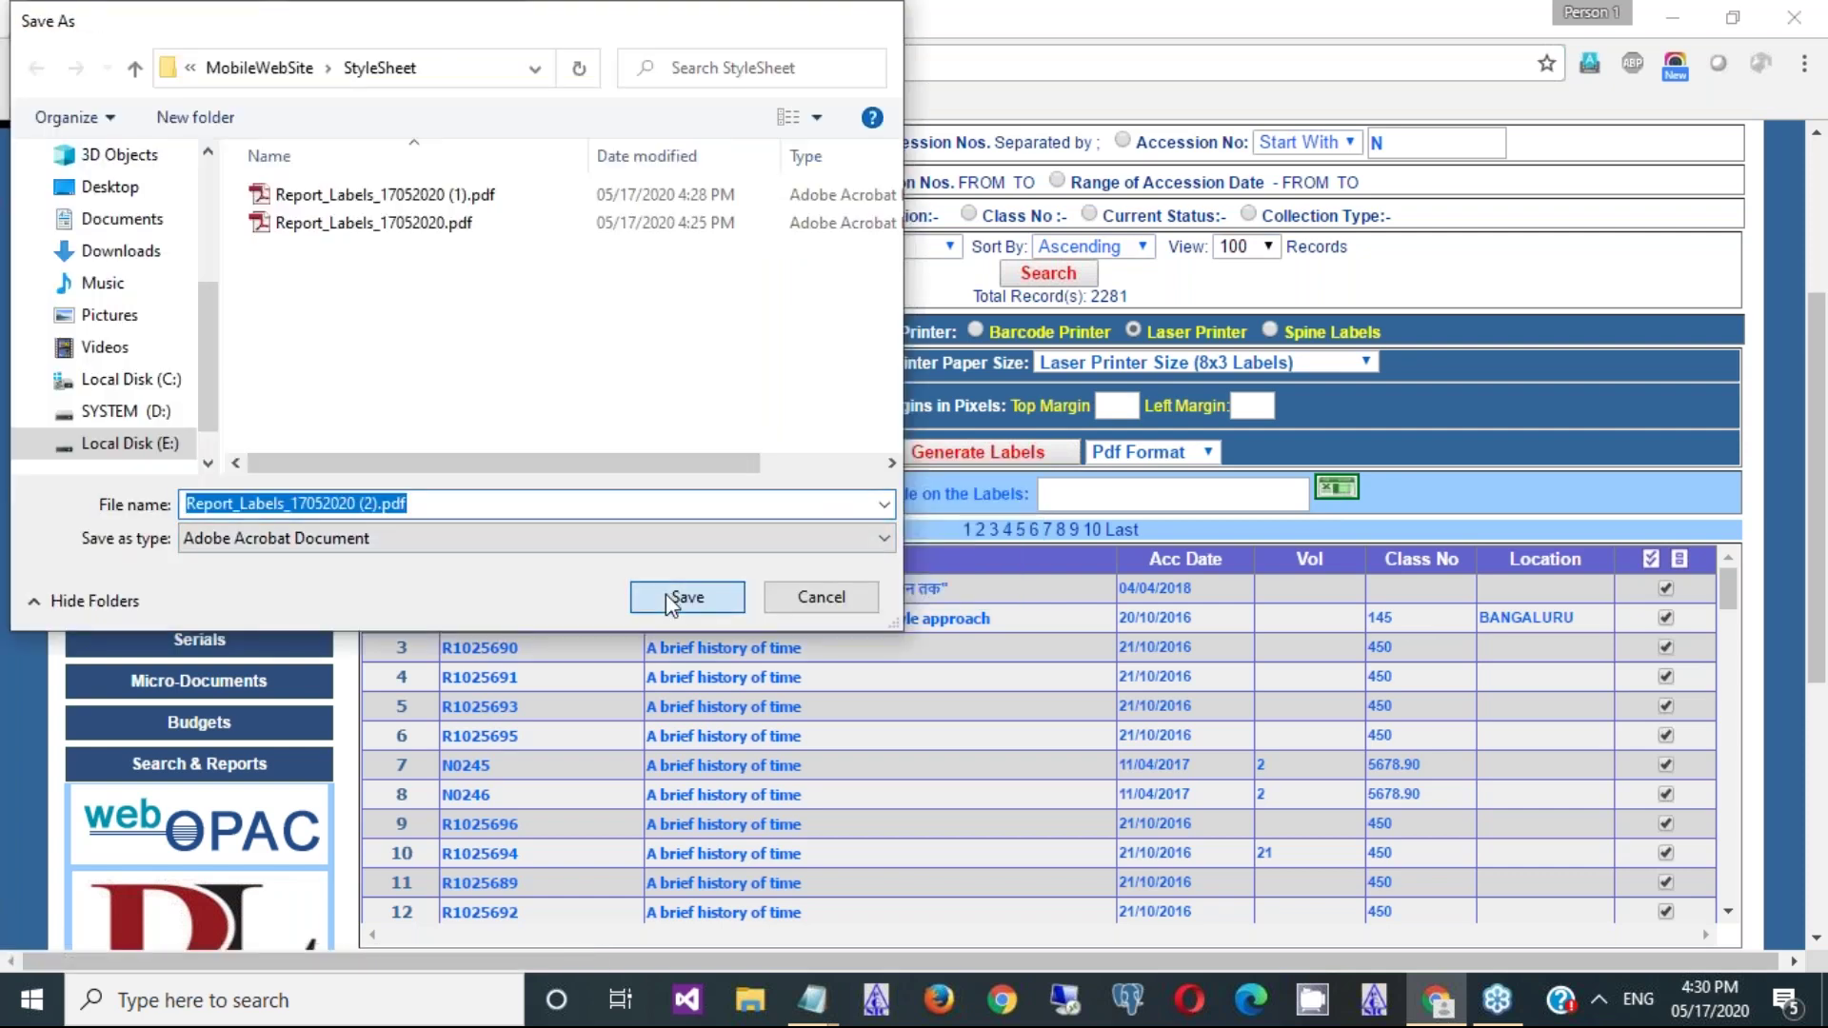
left_click(678, 597)
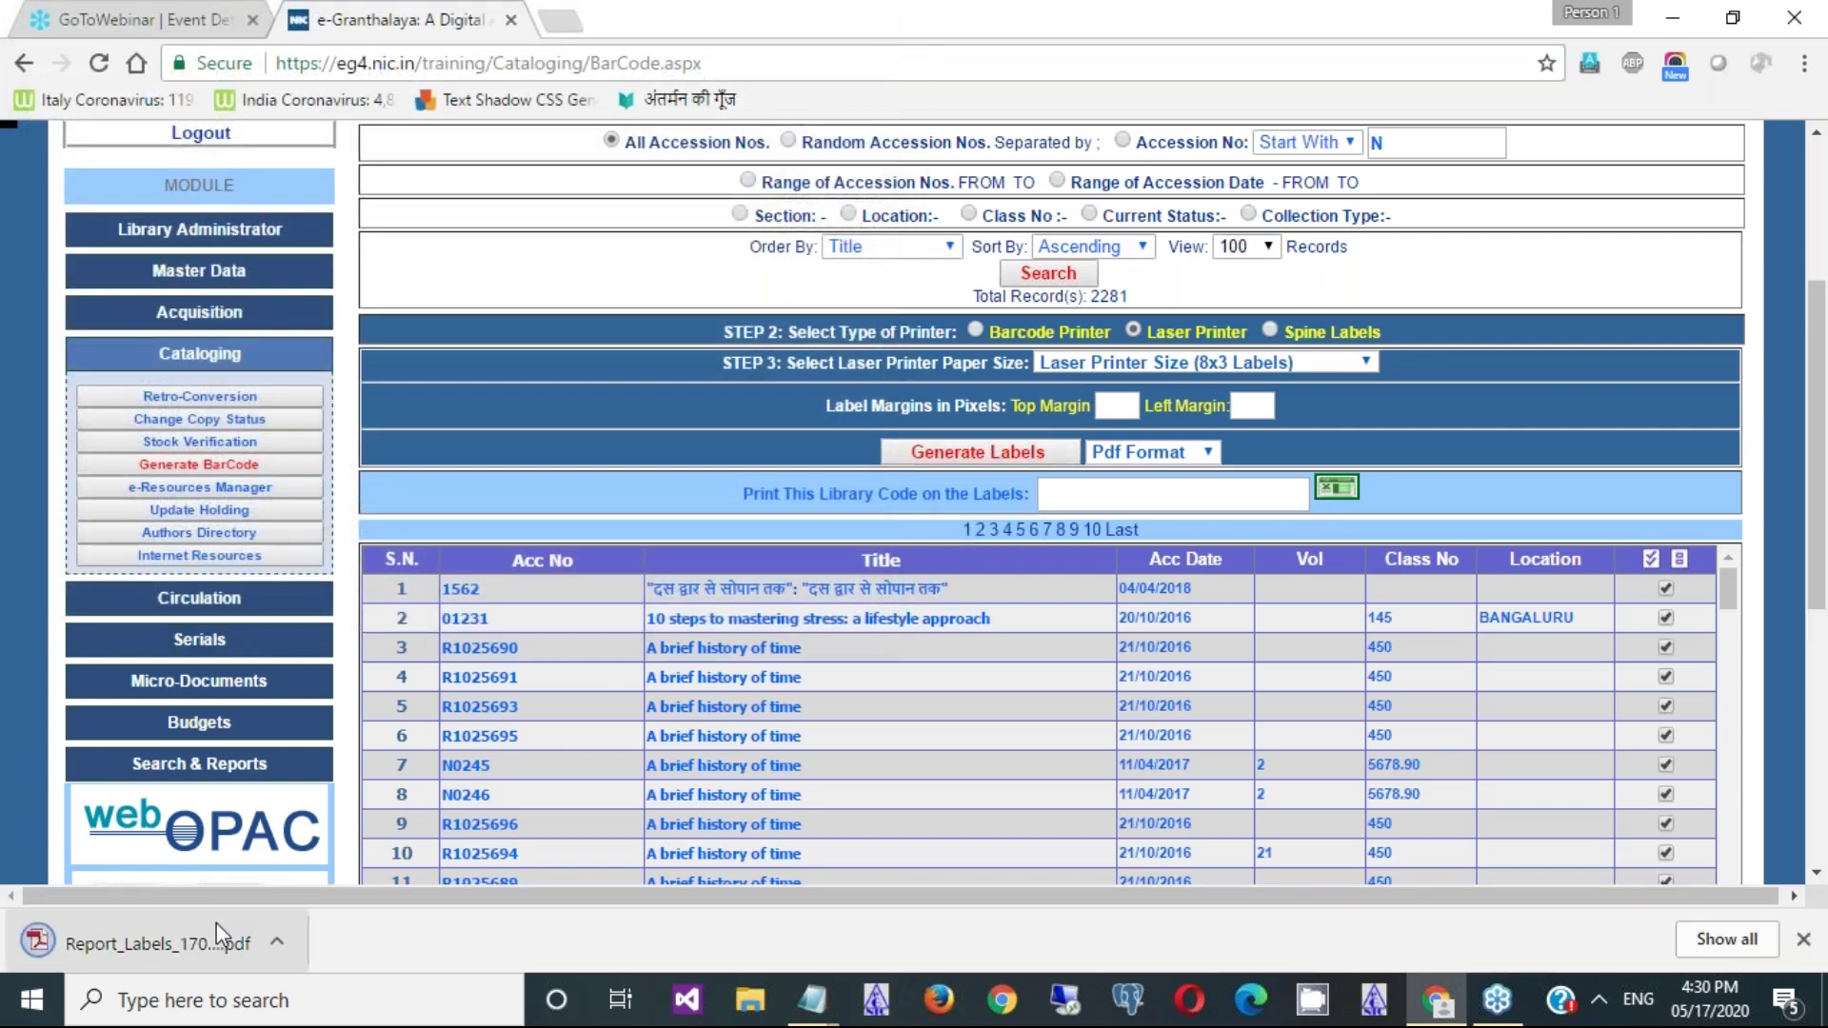
left_click(217, 928)
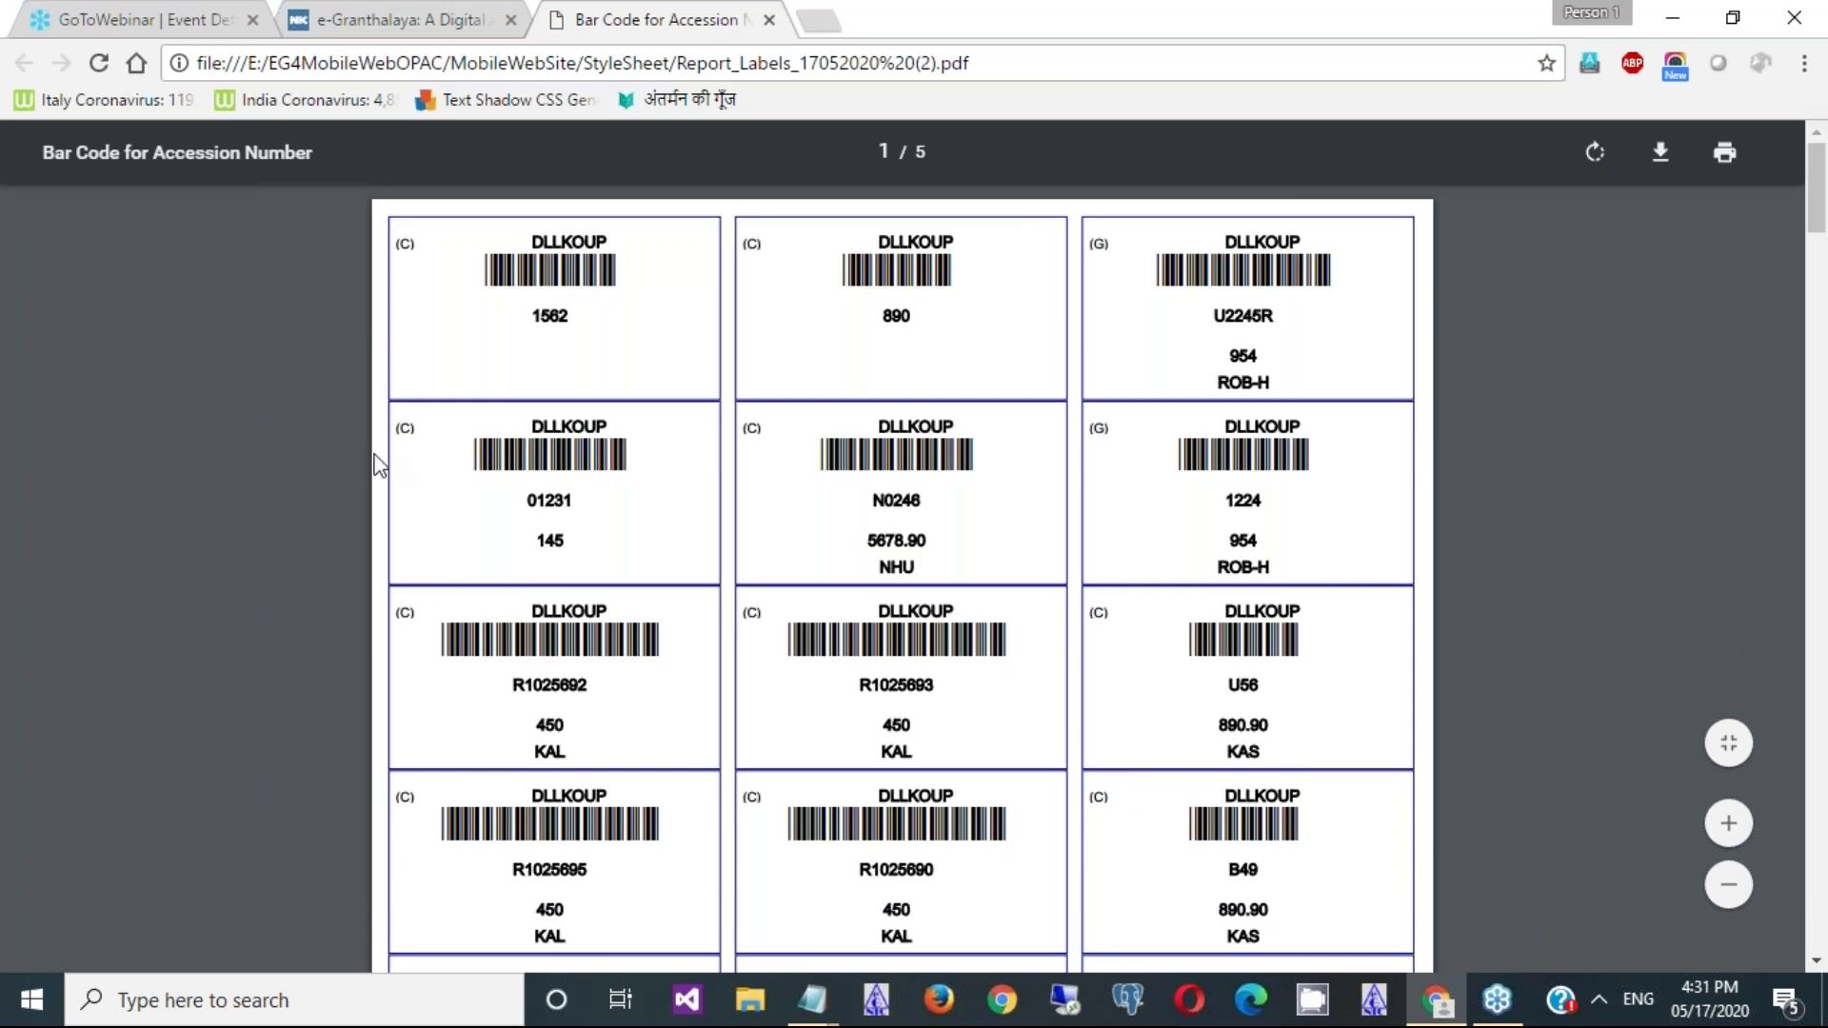
left_click(770, 20)
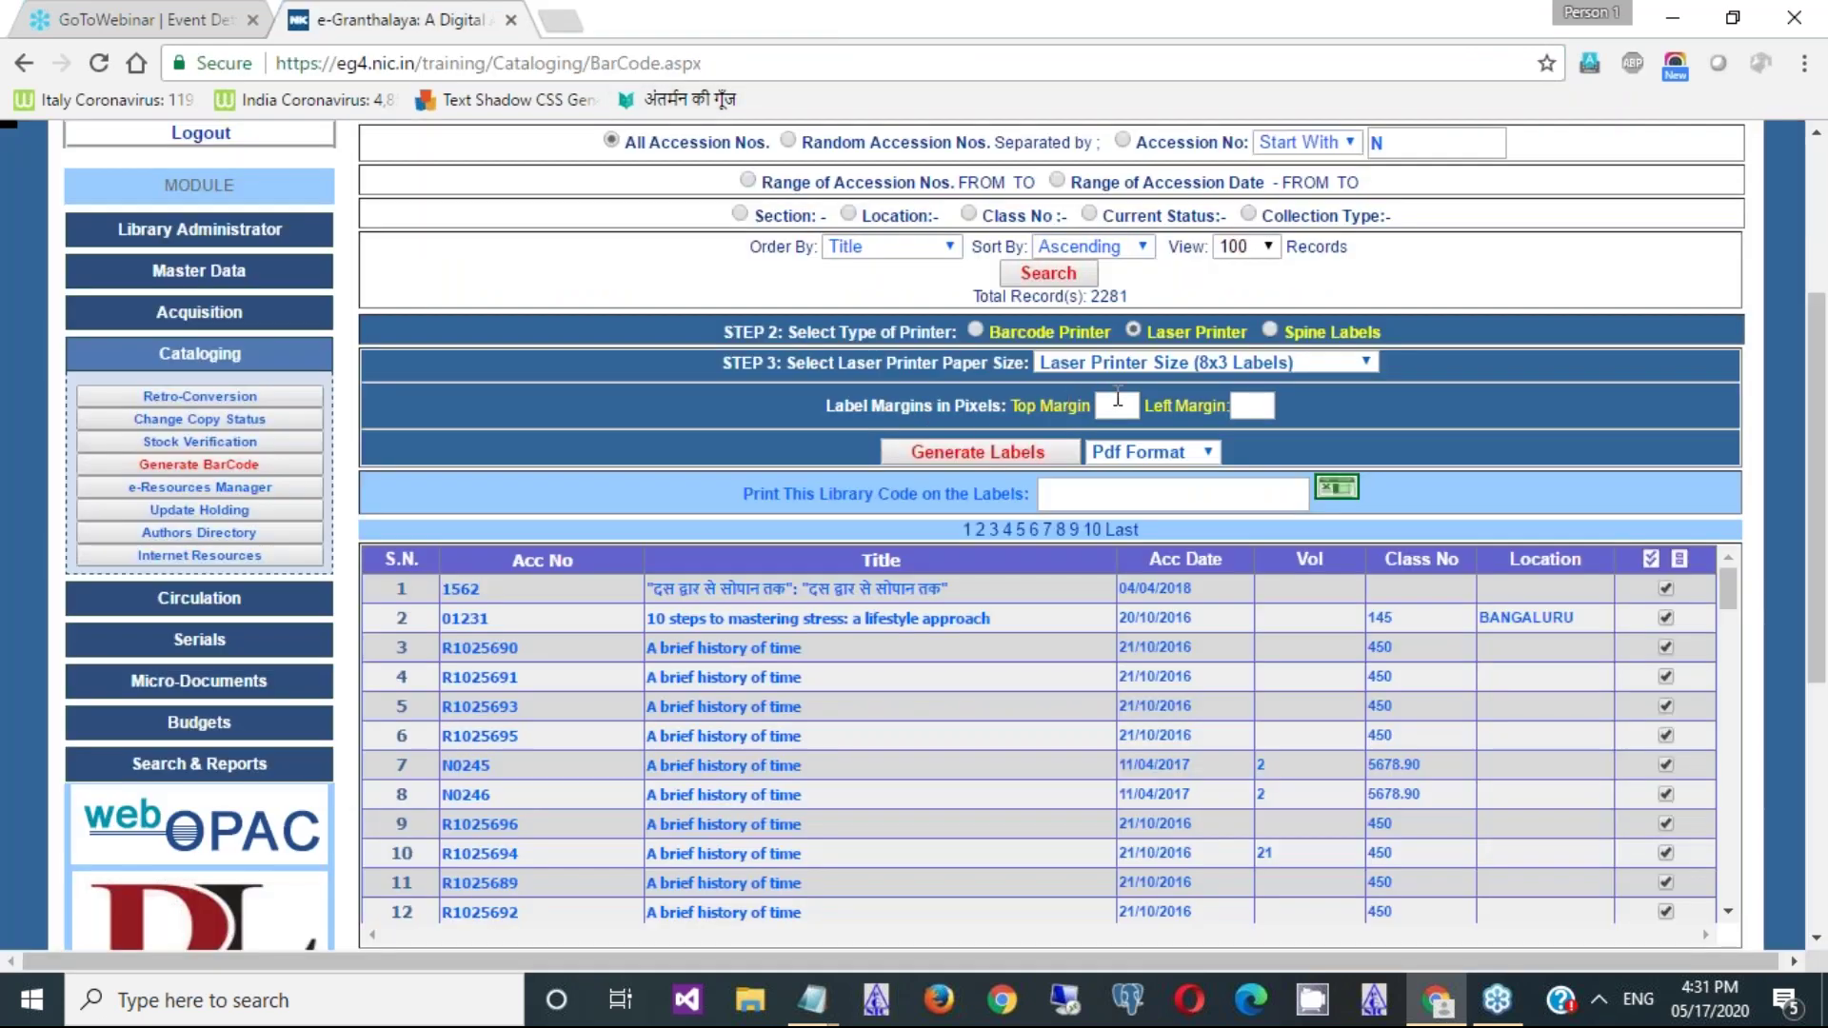
- Set the top margin to 100 pixels, generate the labels as Report_Labels_17052020 (3).pdf, and view the sheet
left_click(1118, 400)
type("100")
left_click(1014, 453)
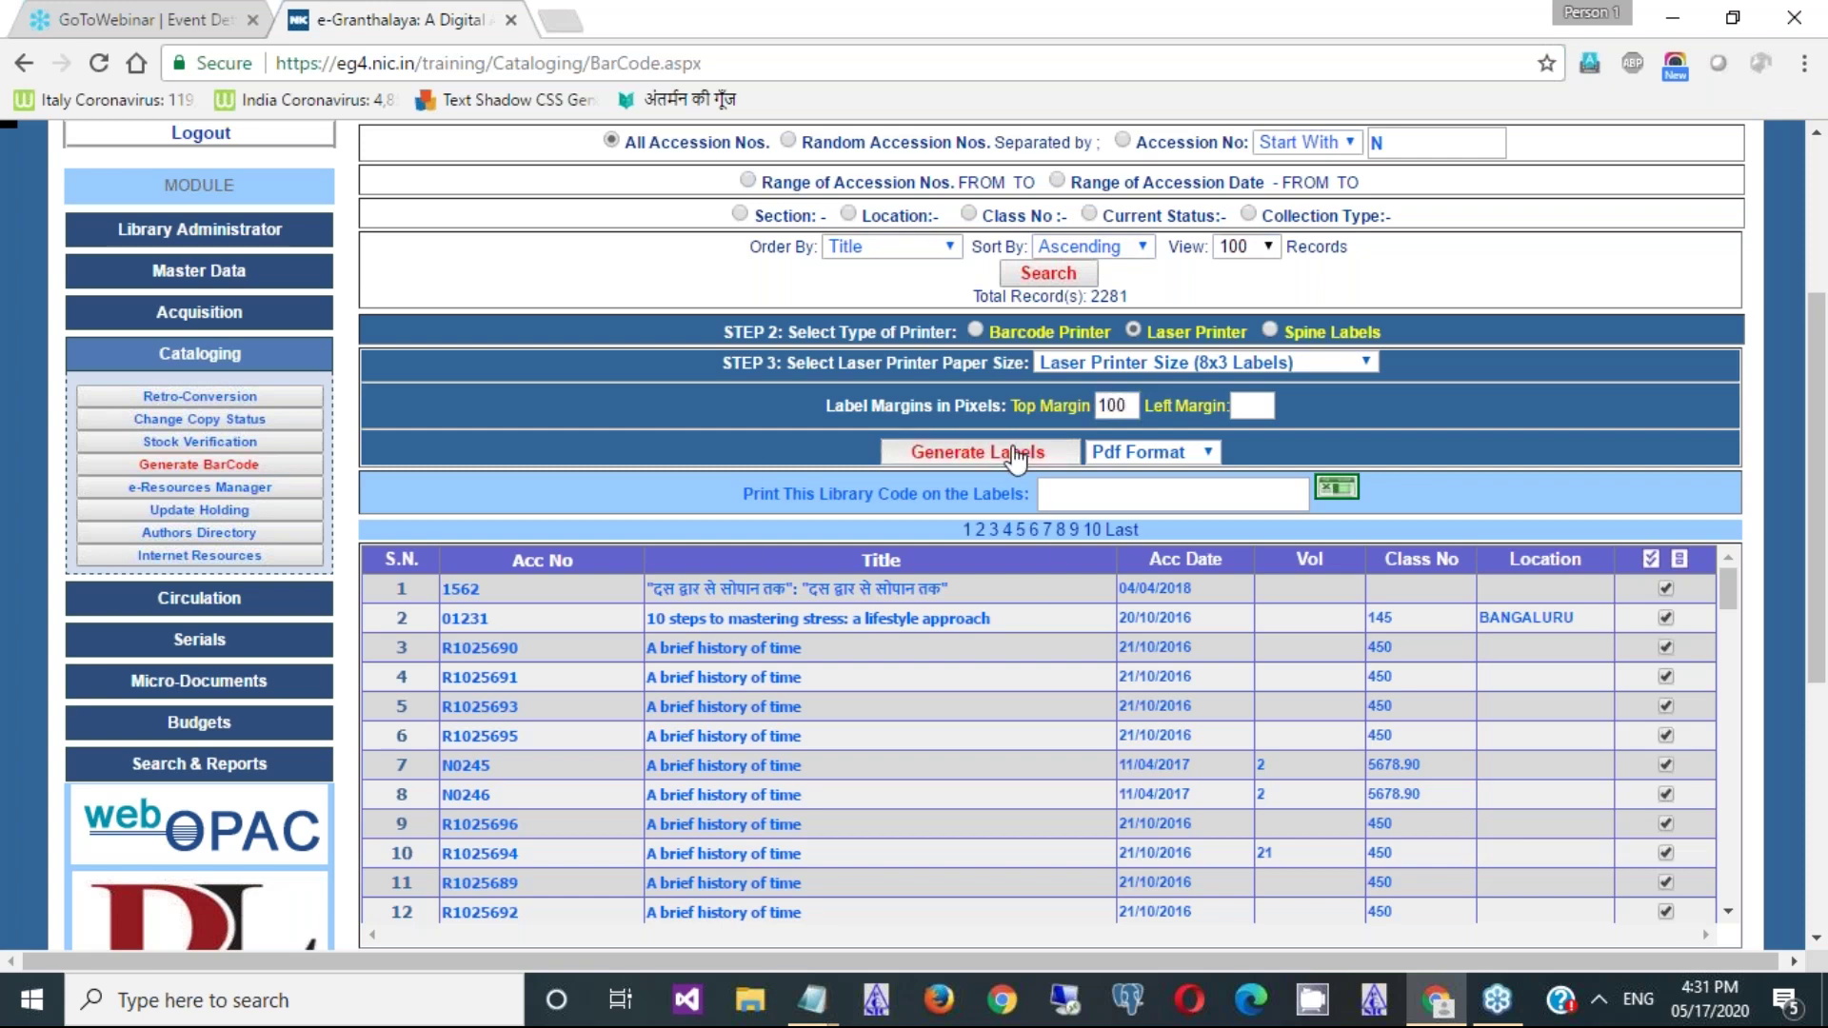
left_click(662, 595)
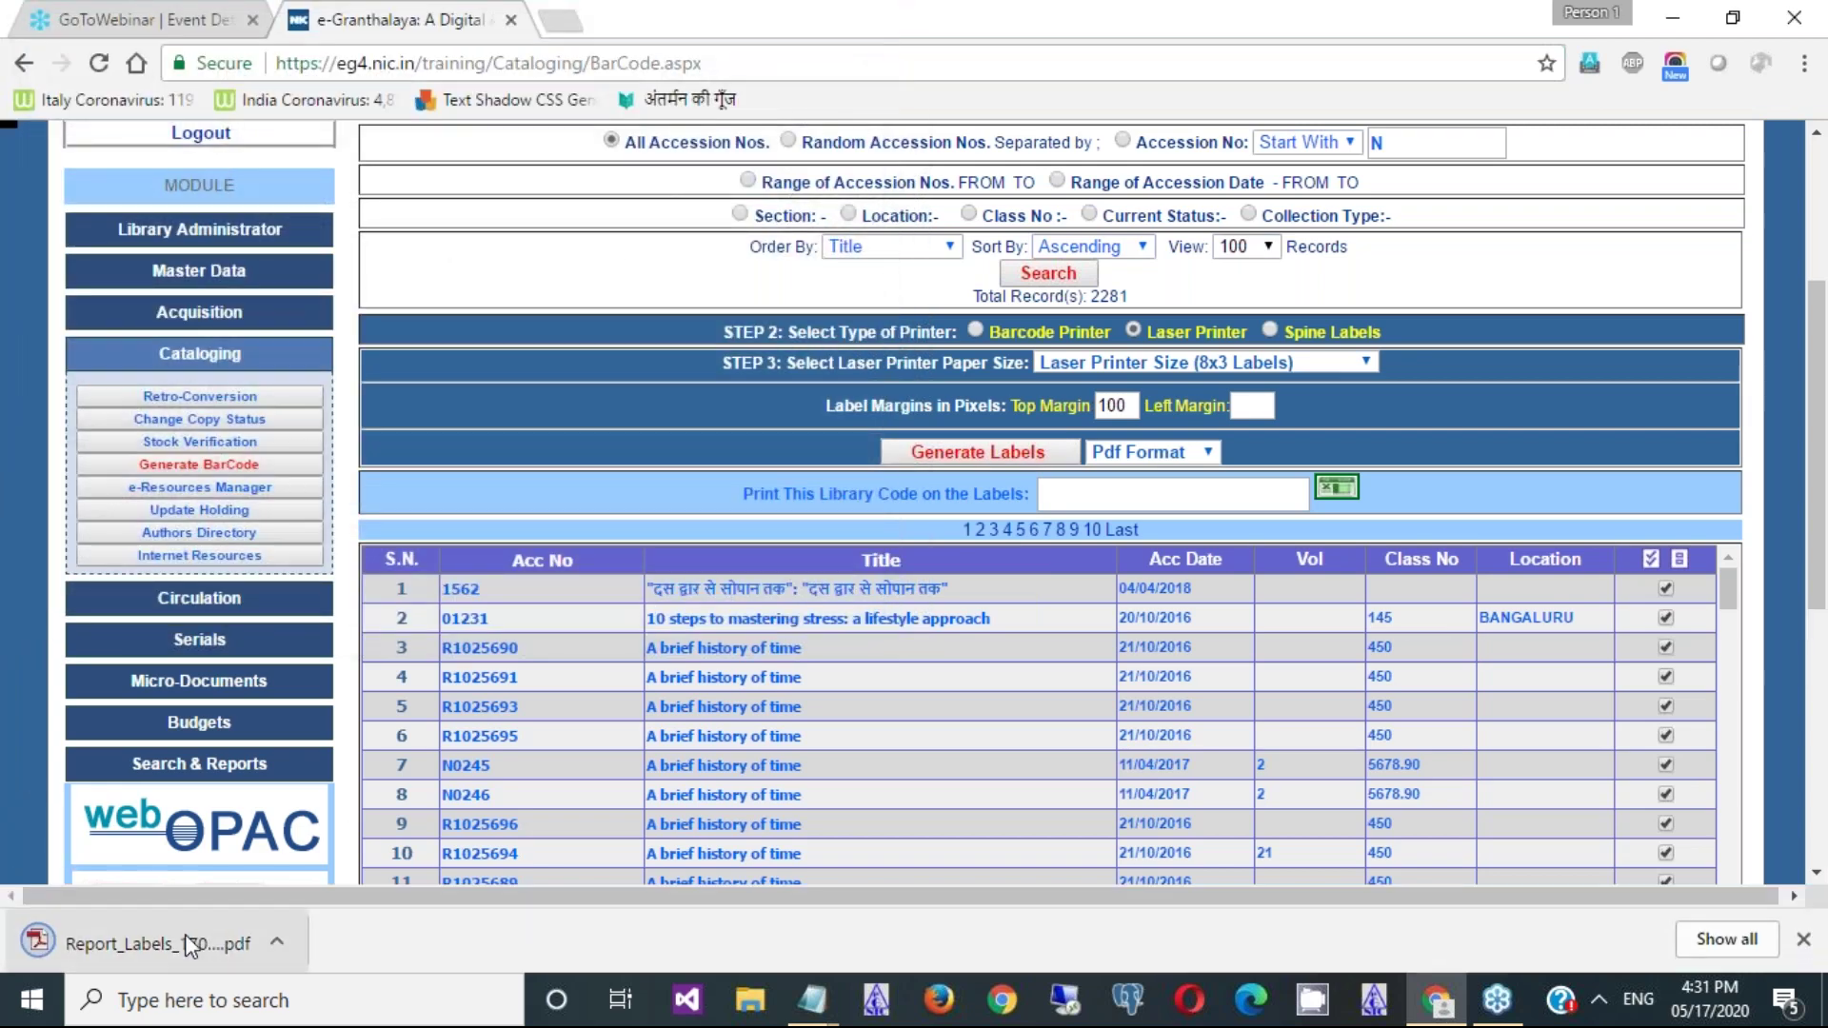
left_click(185, 933)
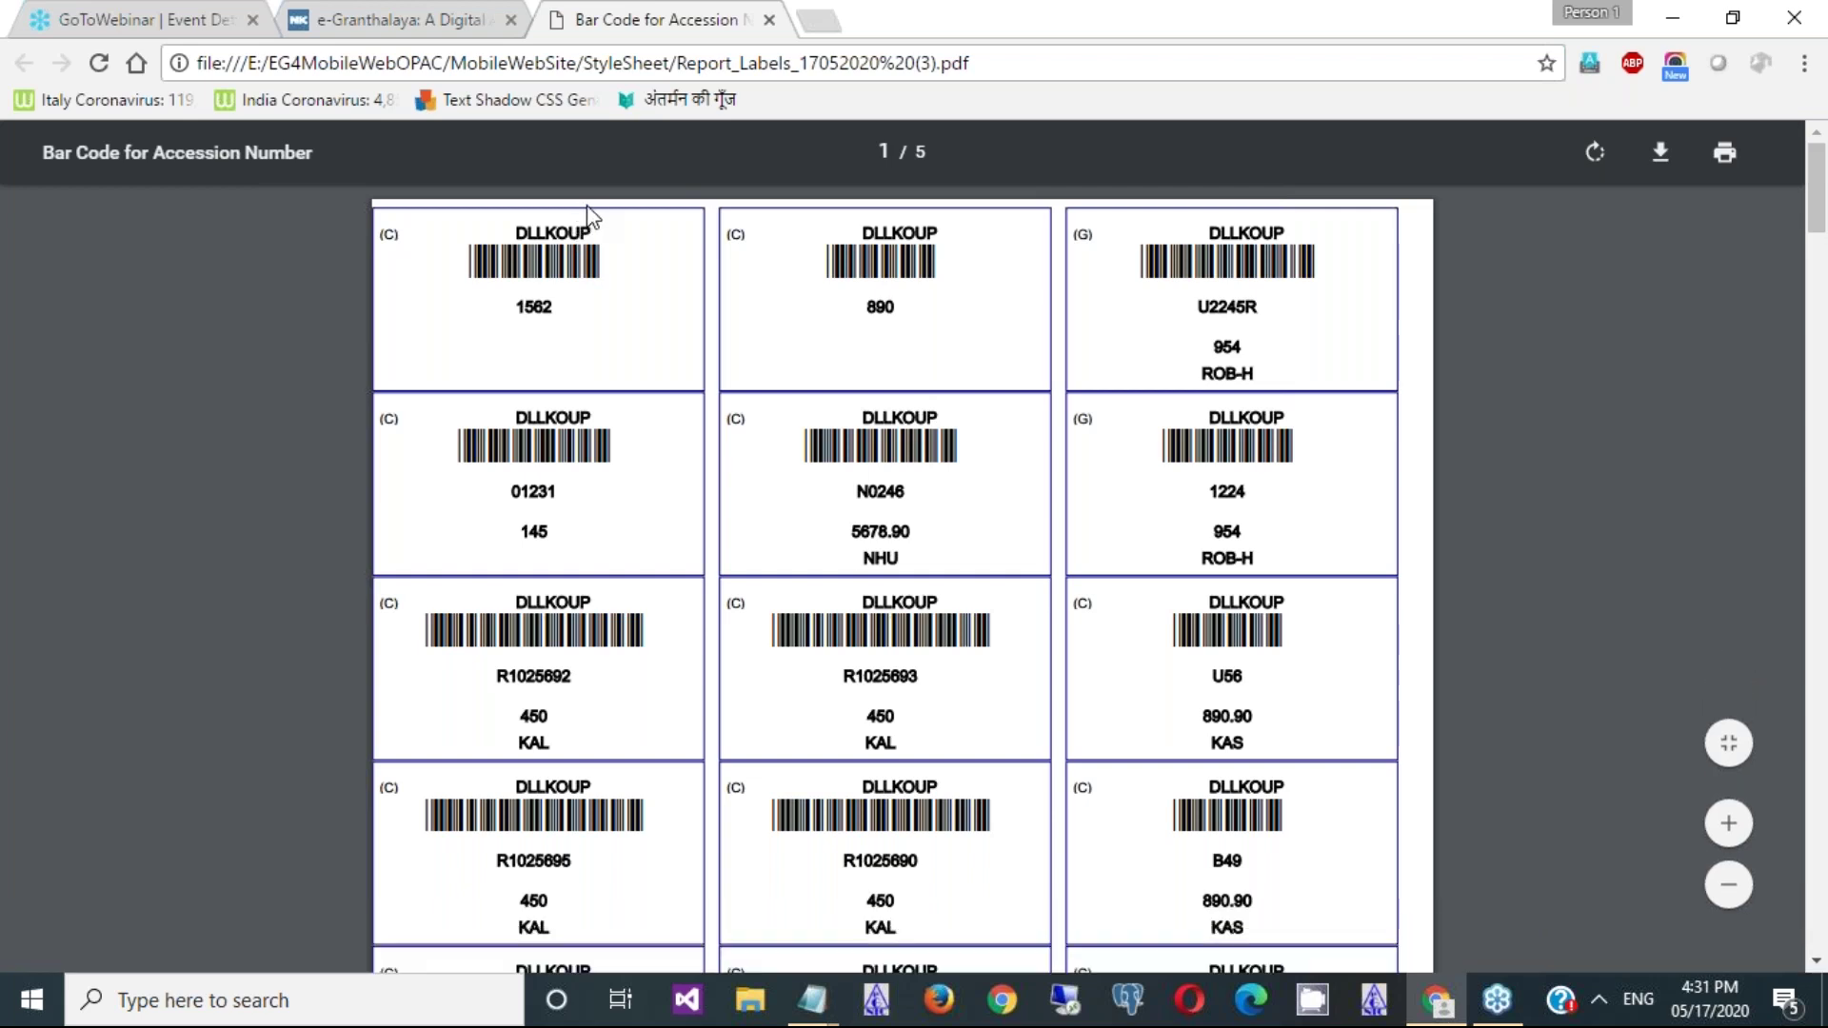
left_click(769, 20)
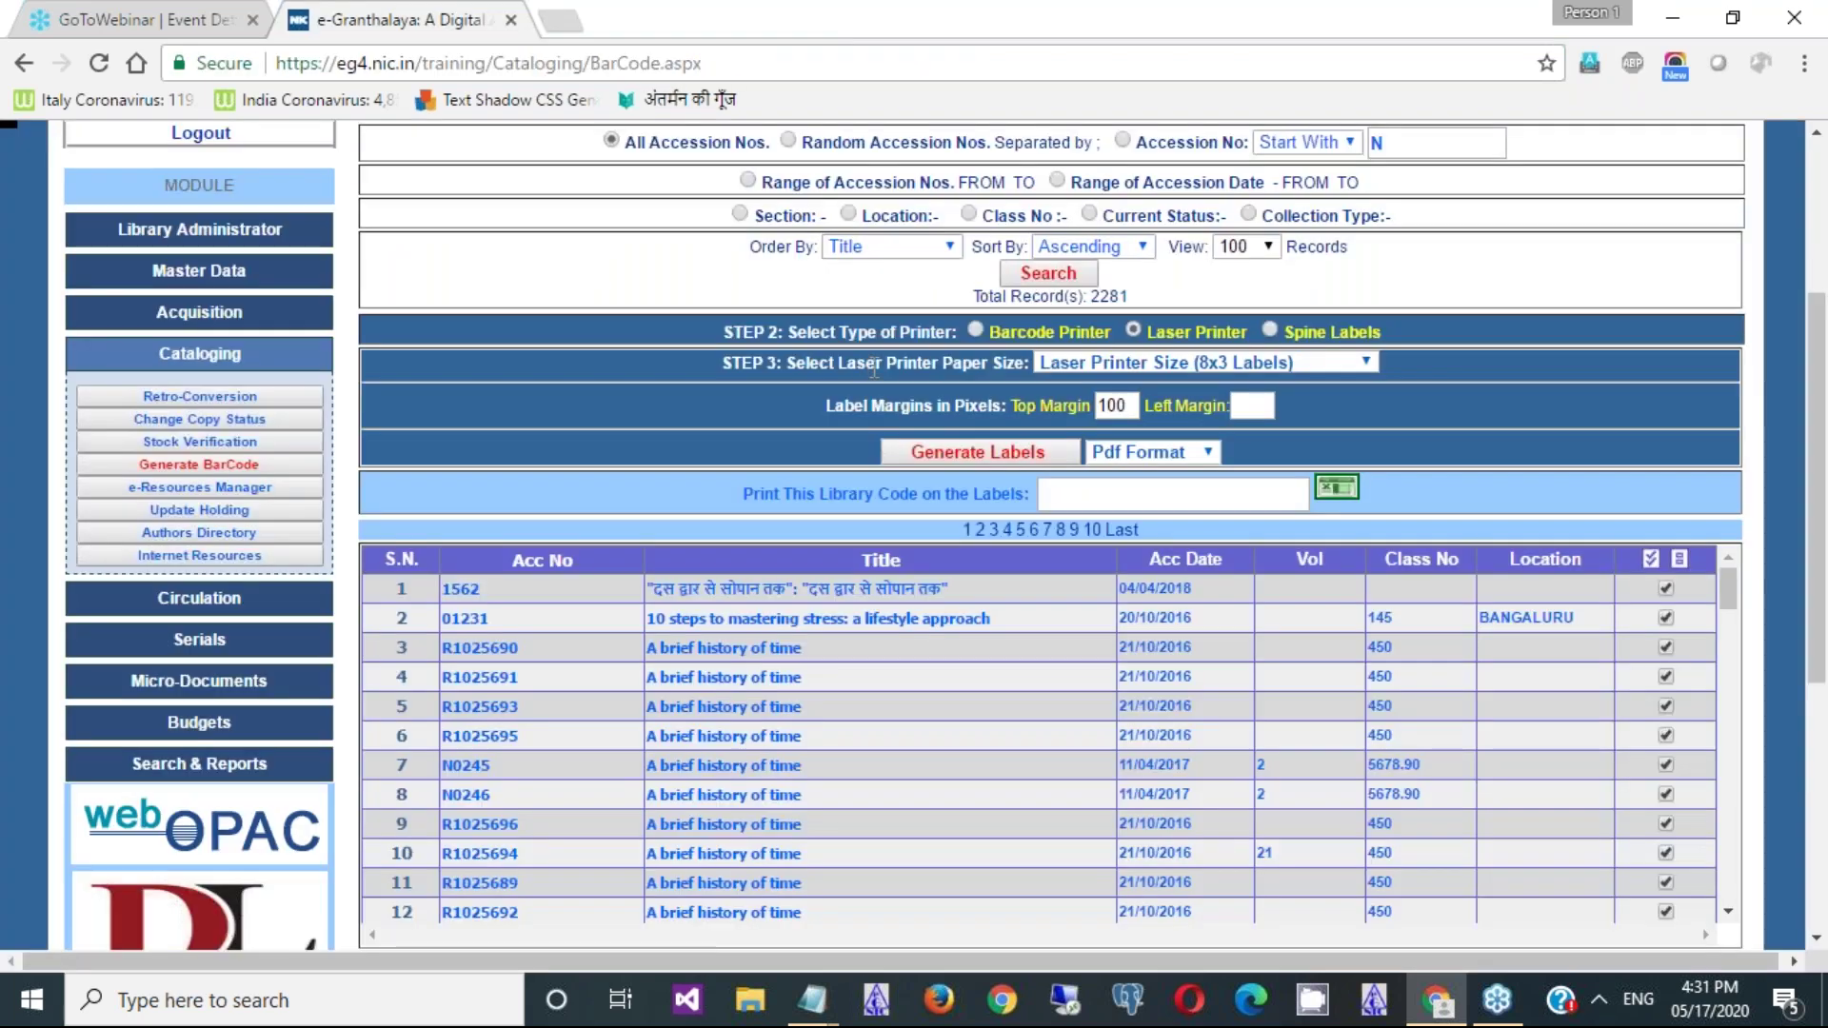
- Set the top margin to 600 pixels, generate the labels as Report_Labels_17052020 (4).pdf, view the sheet and close it
left_click(1107, 404)
key("BackSpace")
type("6")
left_click(977, 451)
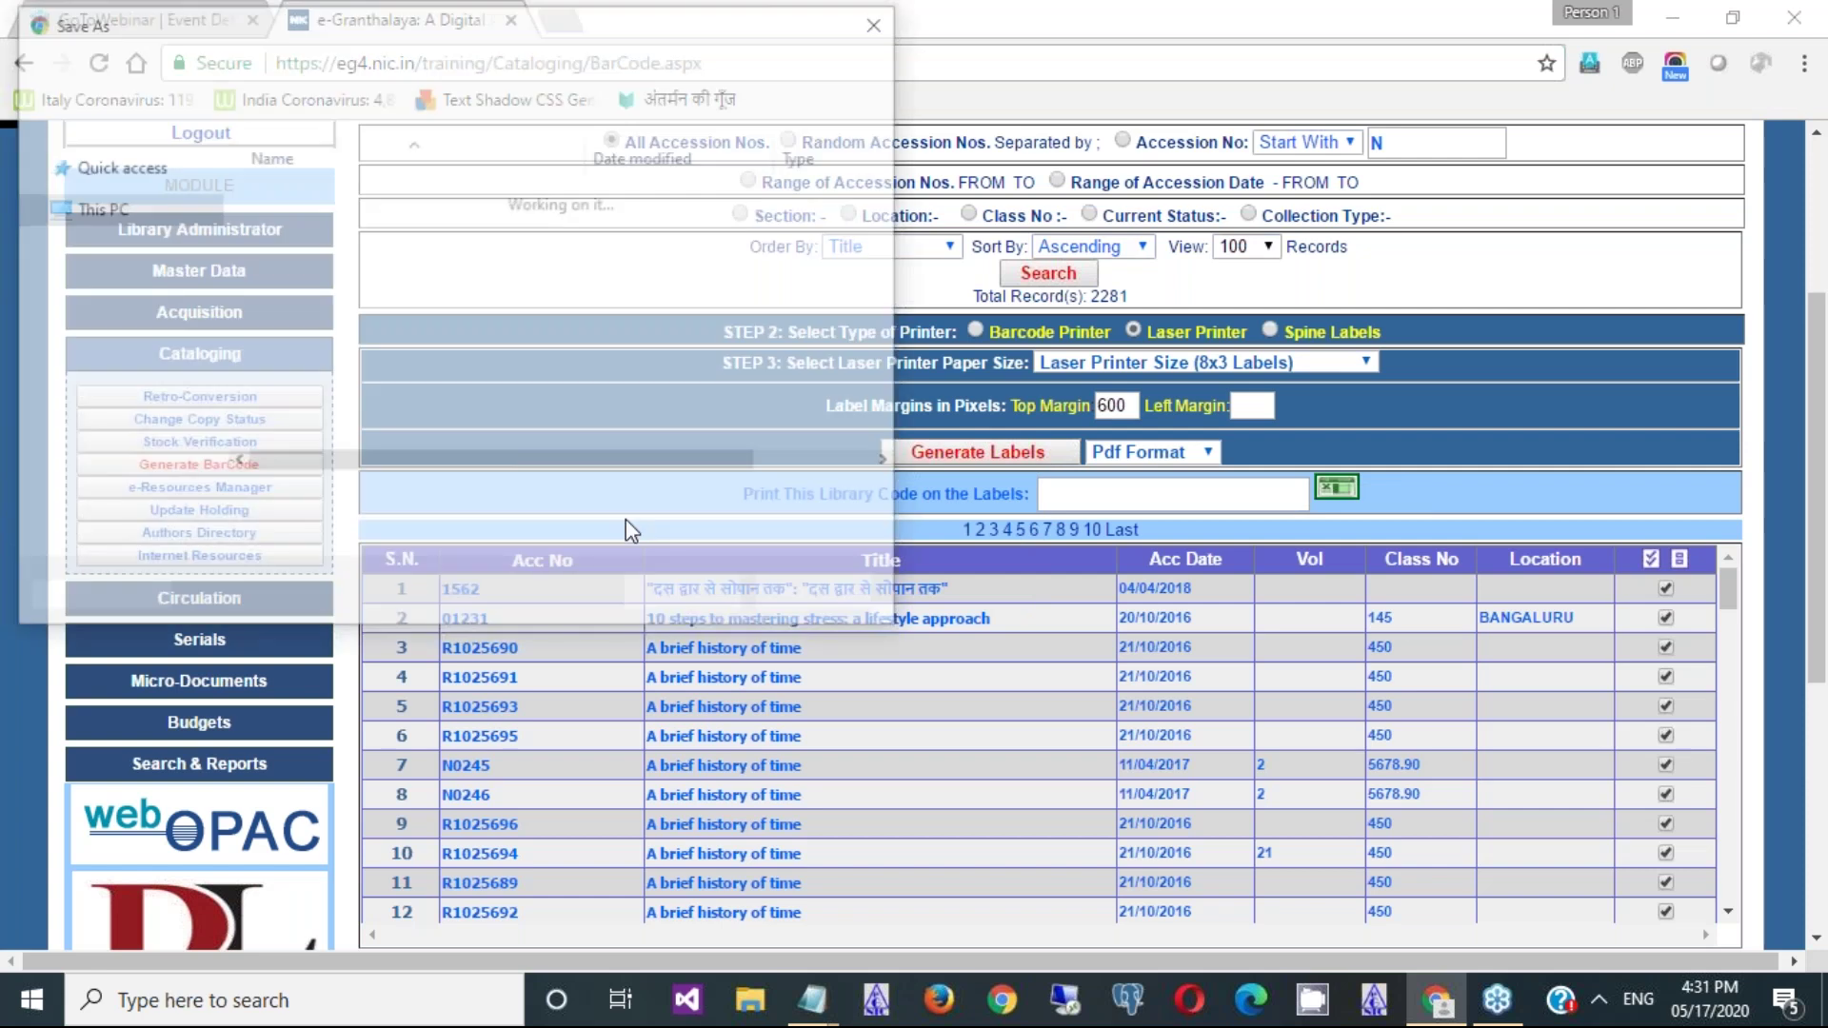
left_click(683, 596)
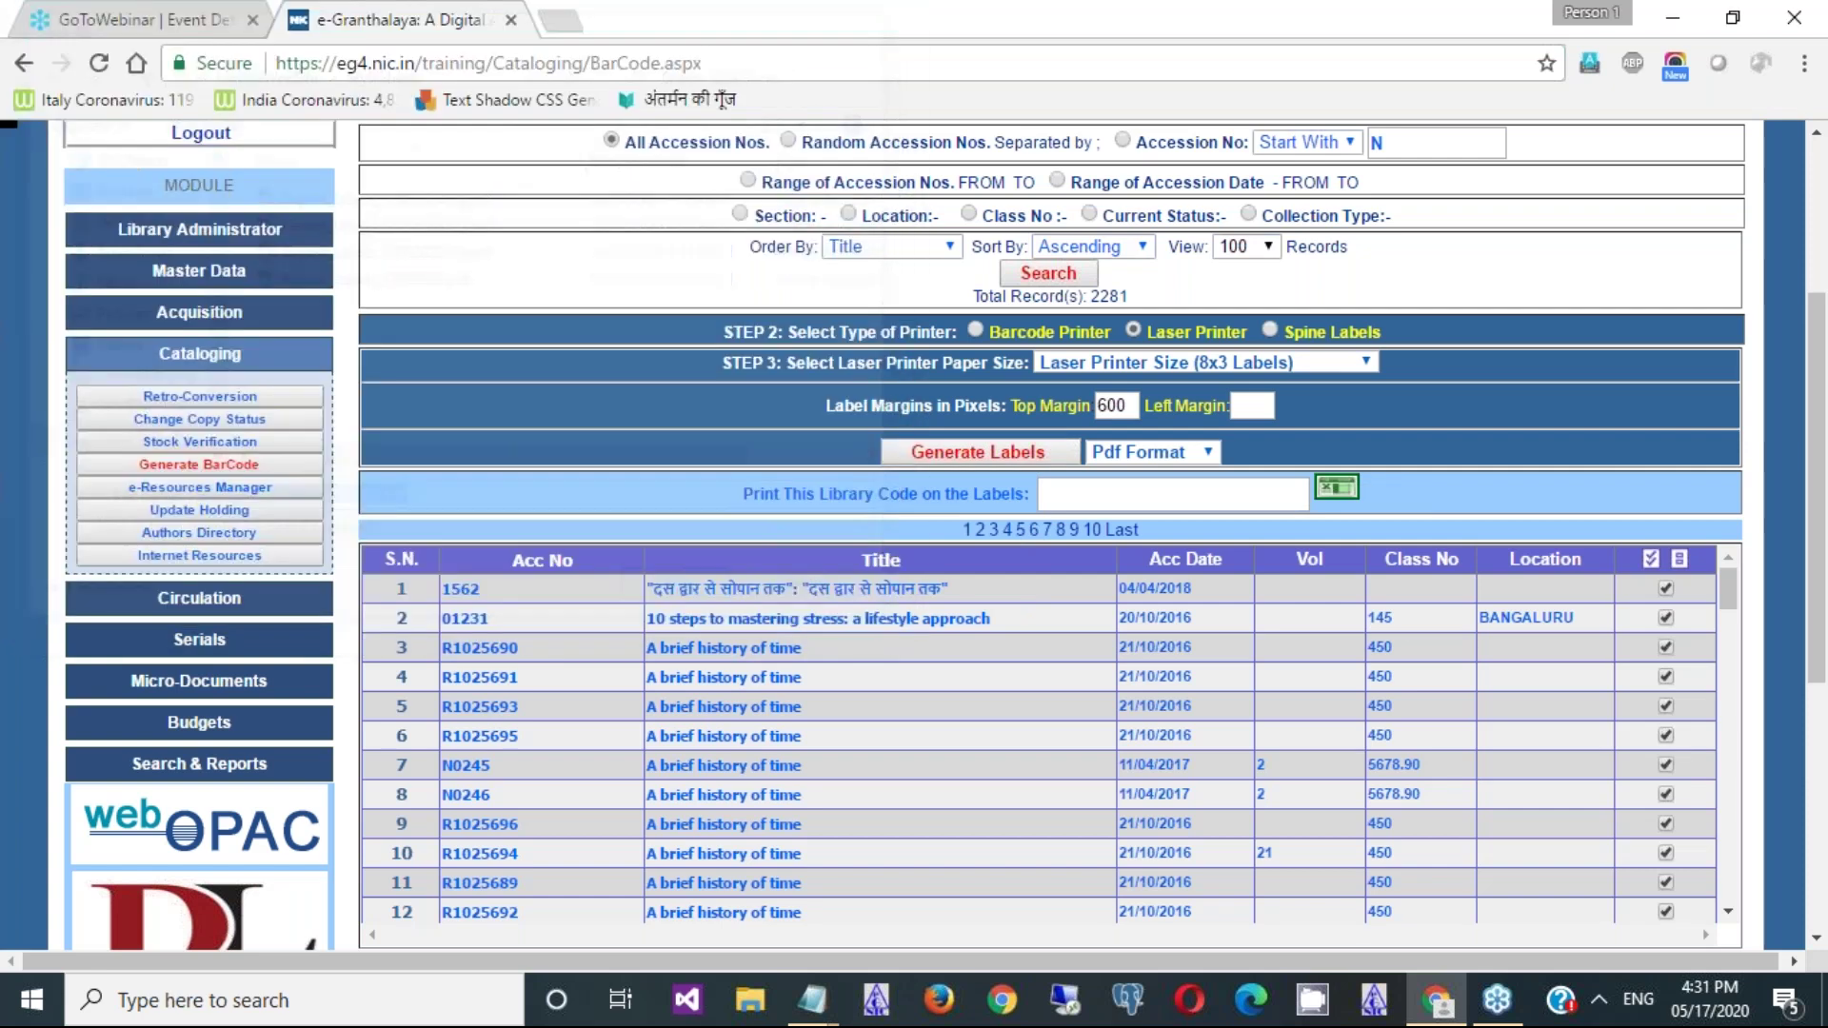
left_click(217, 922)
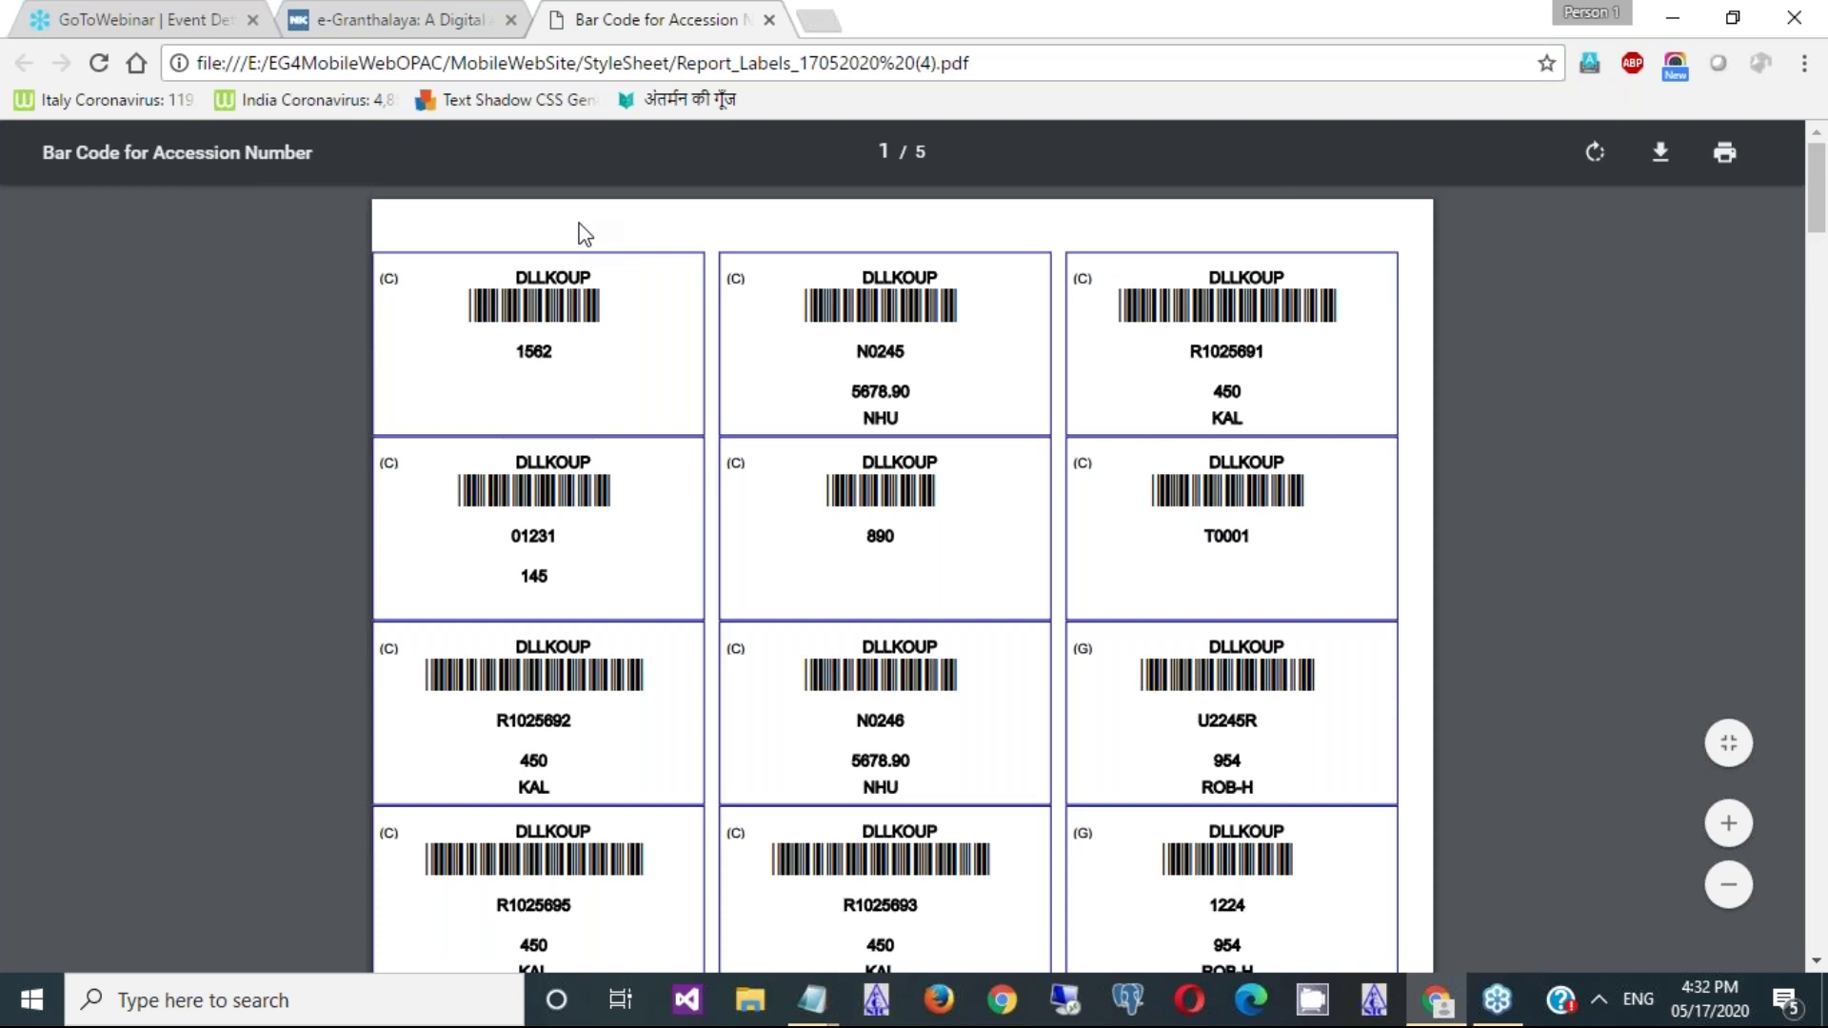
left_click(767, 20)
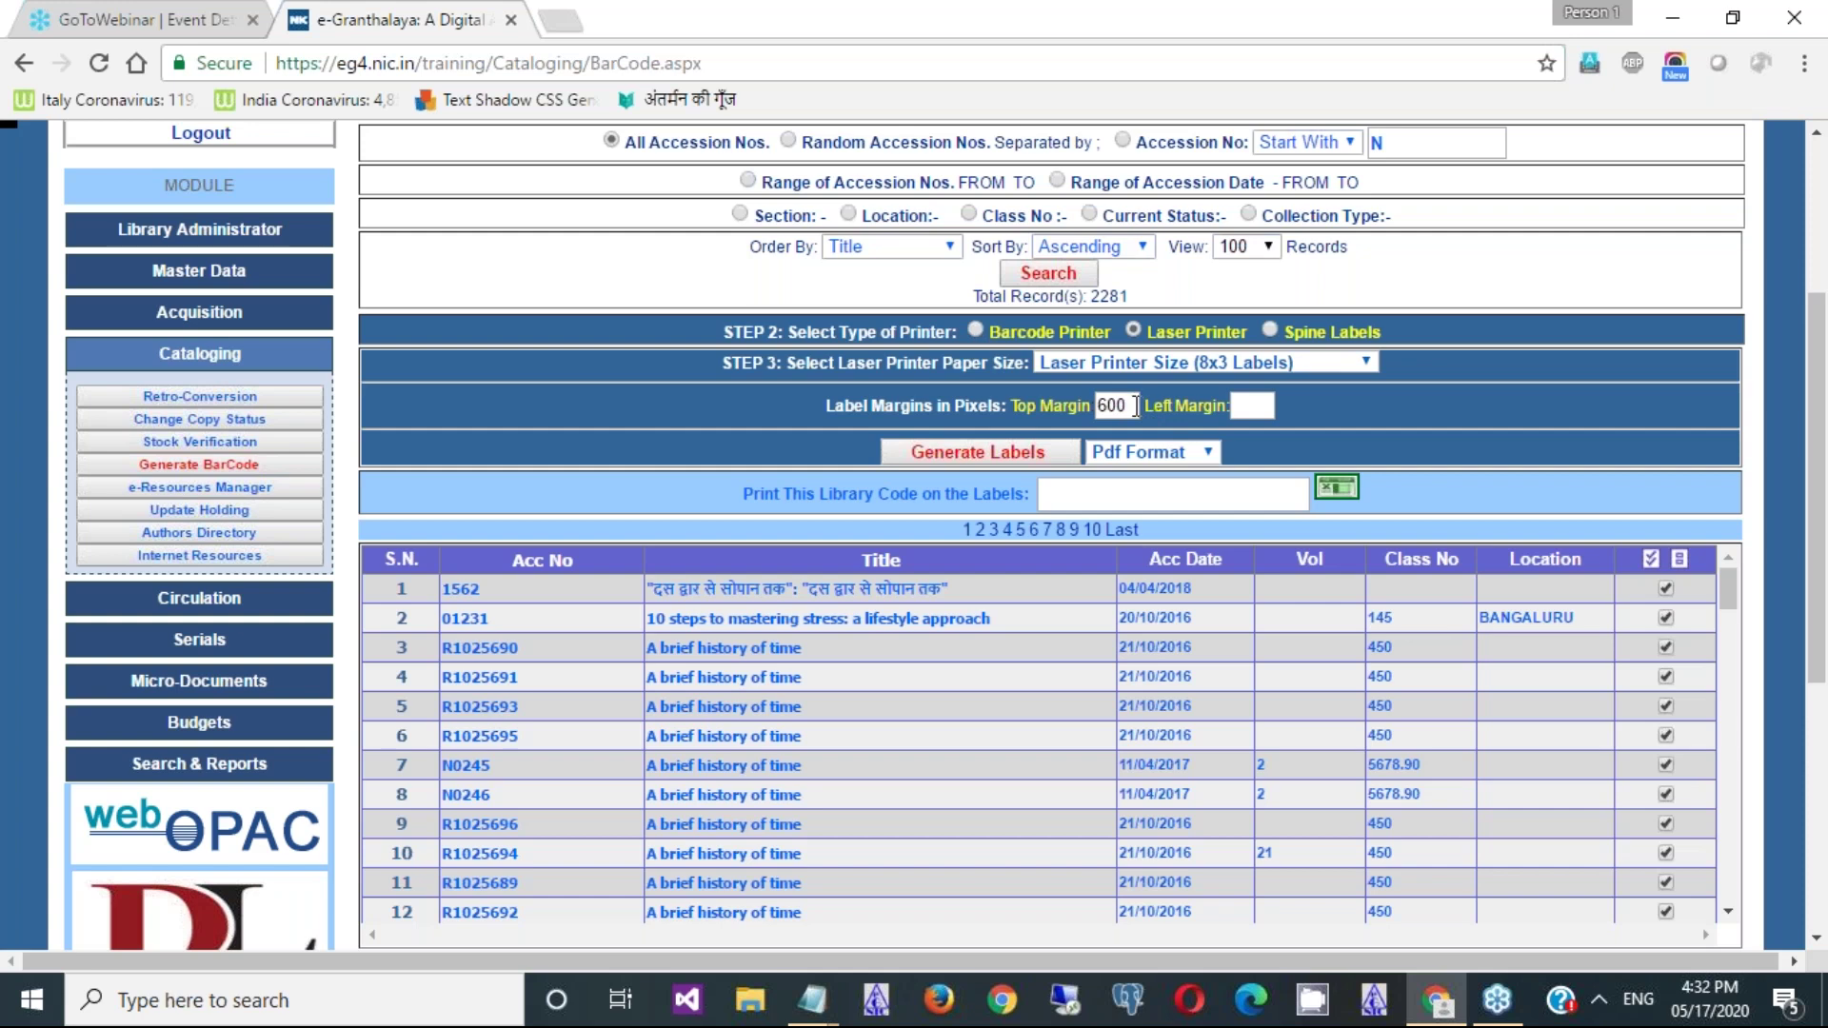
- Clear the top margin, generate Laser Printer Size (8x3 Labels) as Report_Labels_17052020 (5).pdf, view the sheet and close it
key("BackSpace")
key("BackSpace")
key("BackSpace")
left_click(1153, 365)
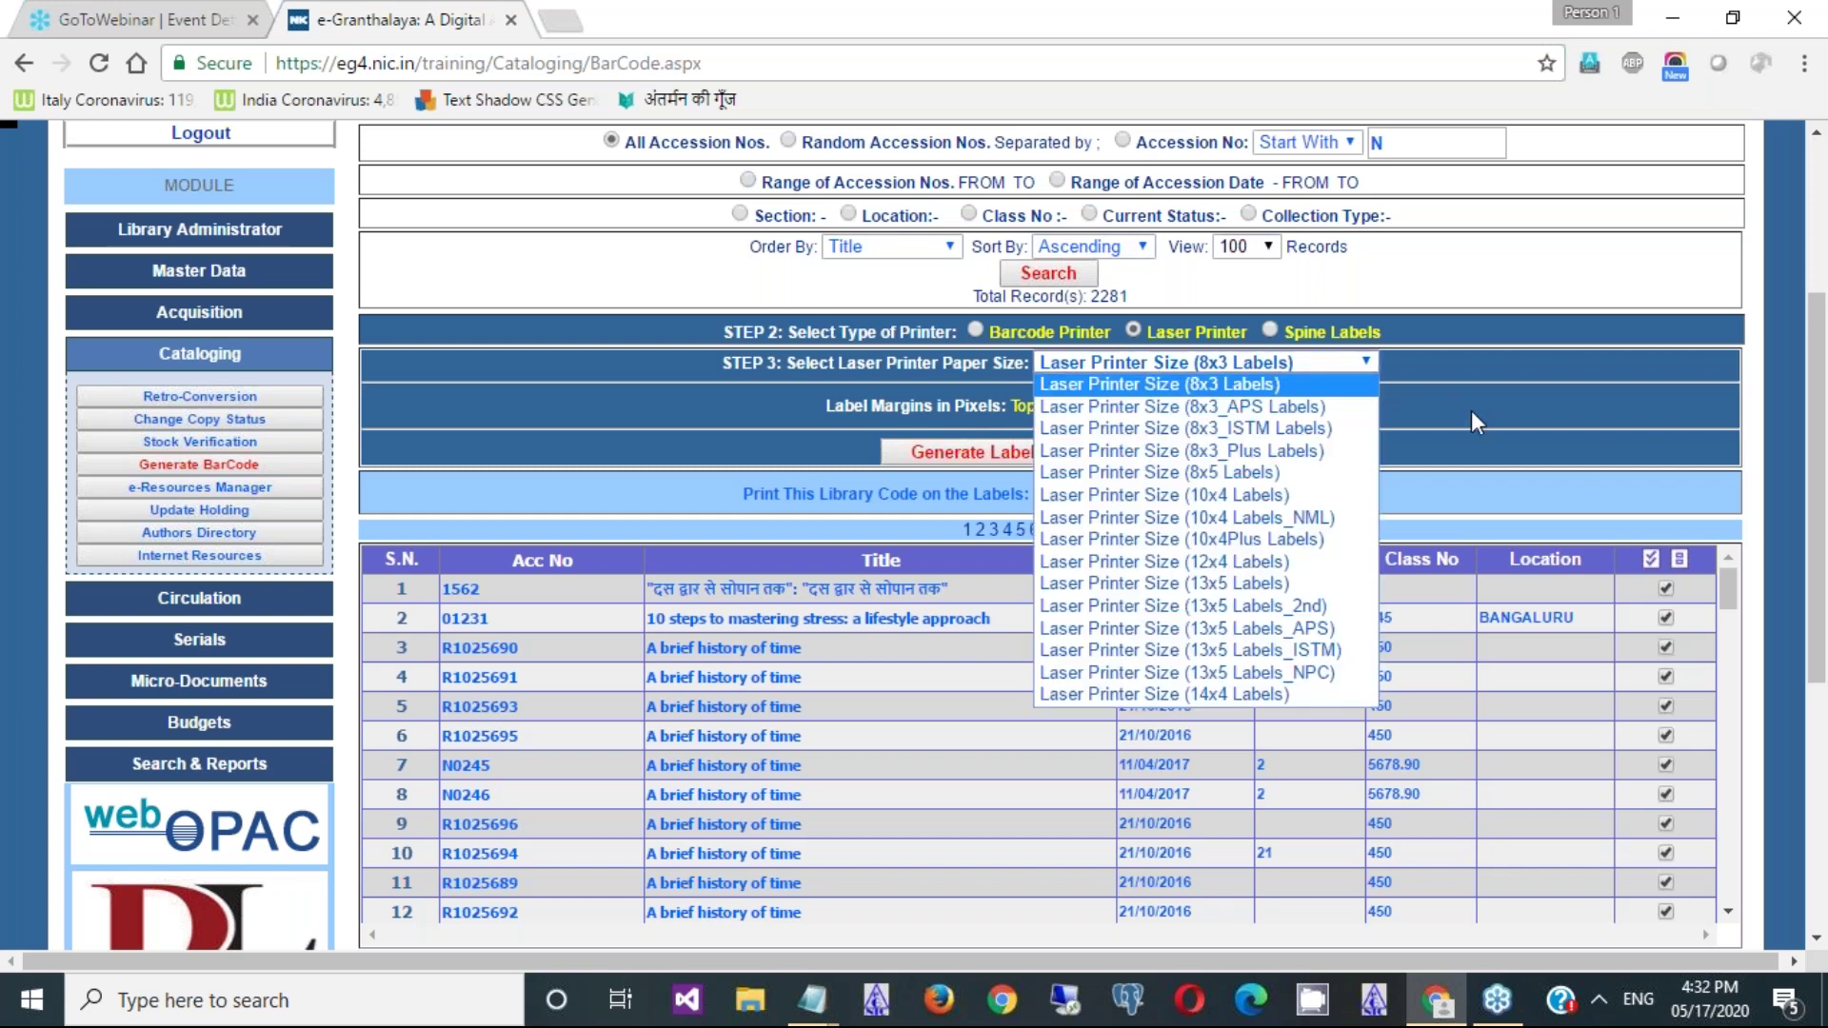
left_click(1154, 381)
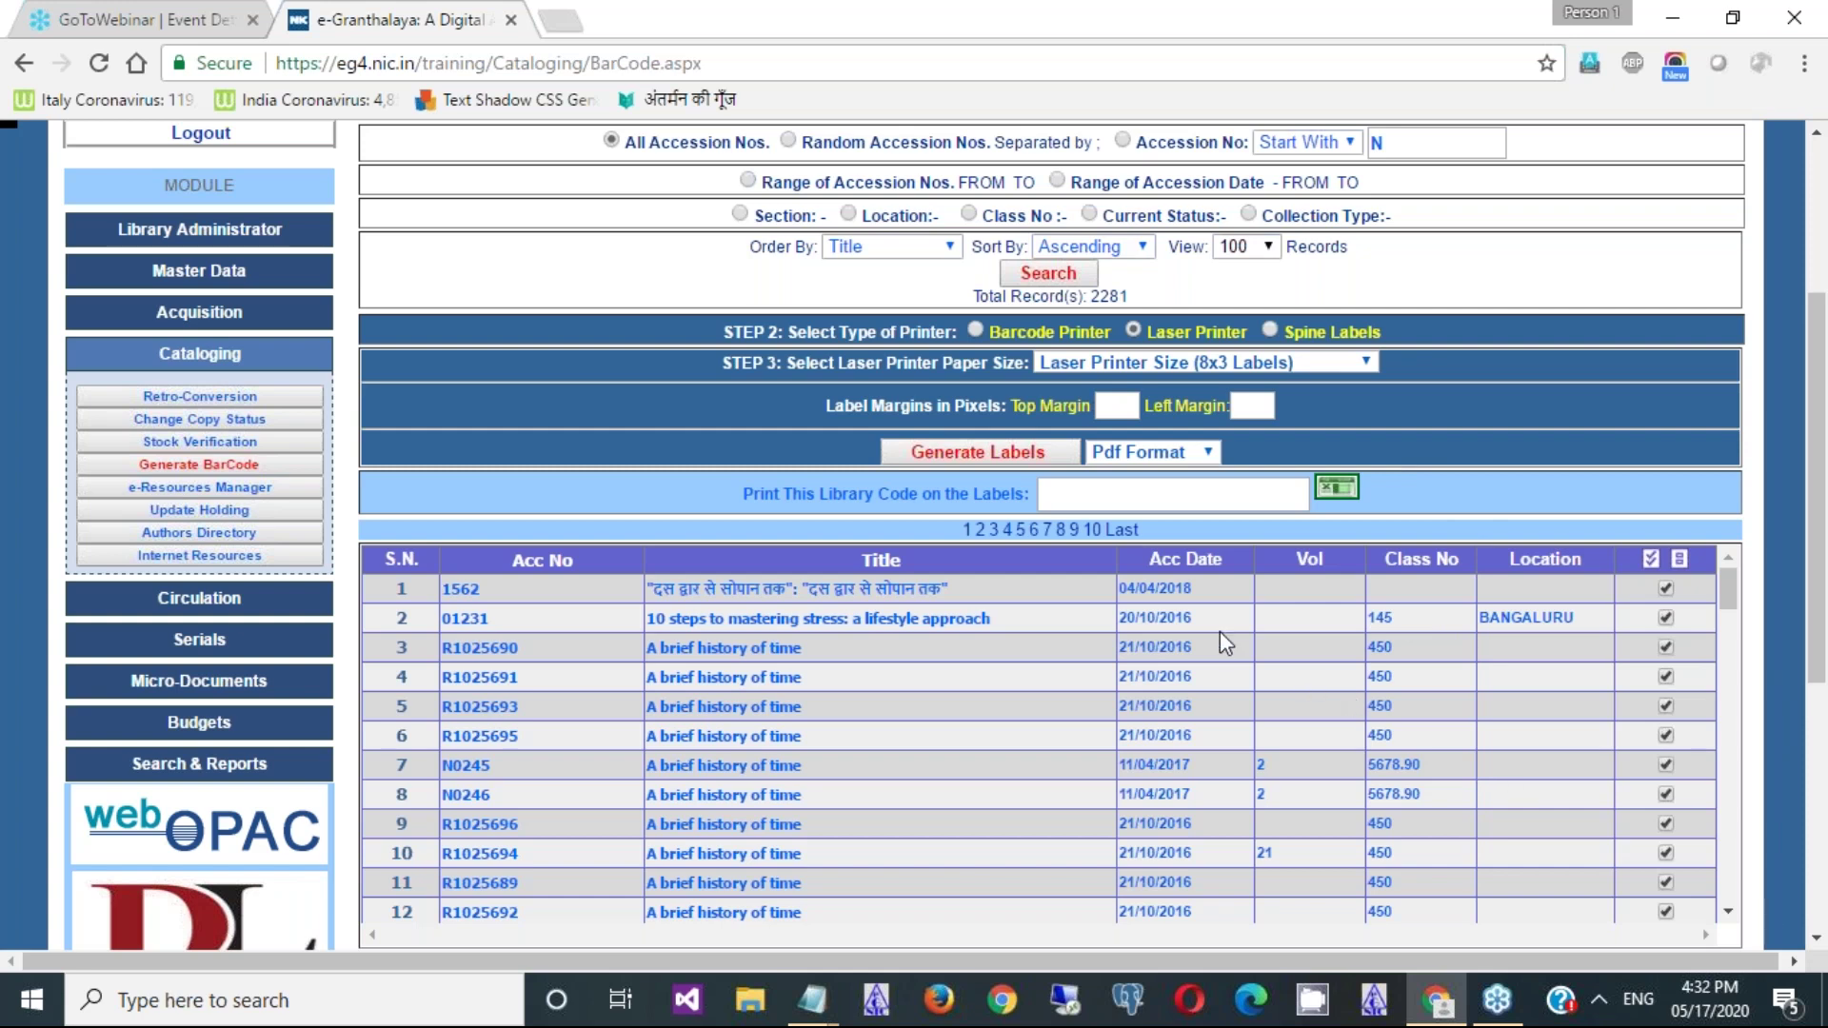
left_click(1037, 452)
left_click(664, 599)
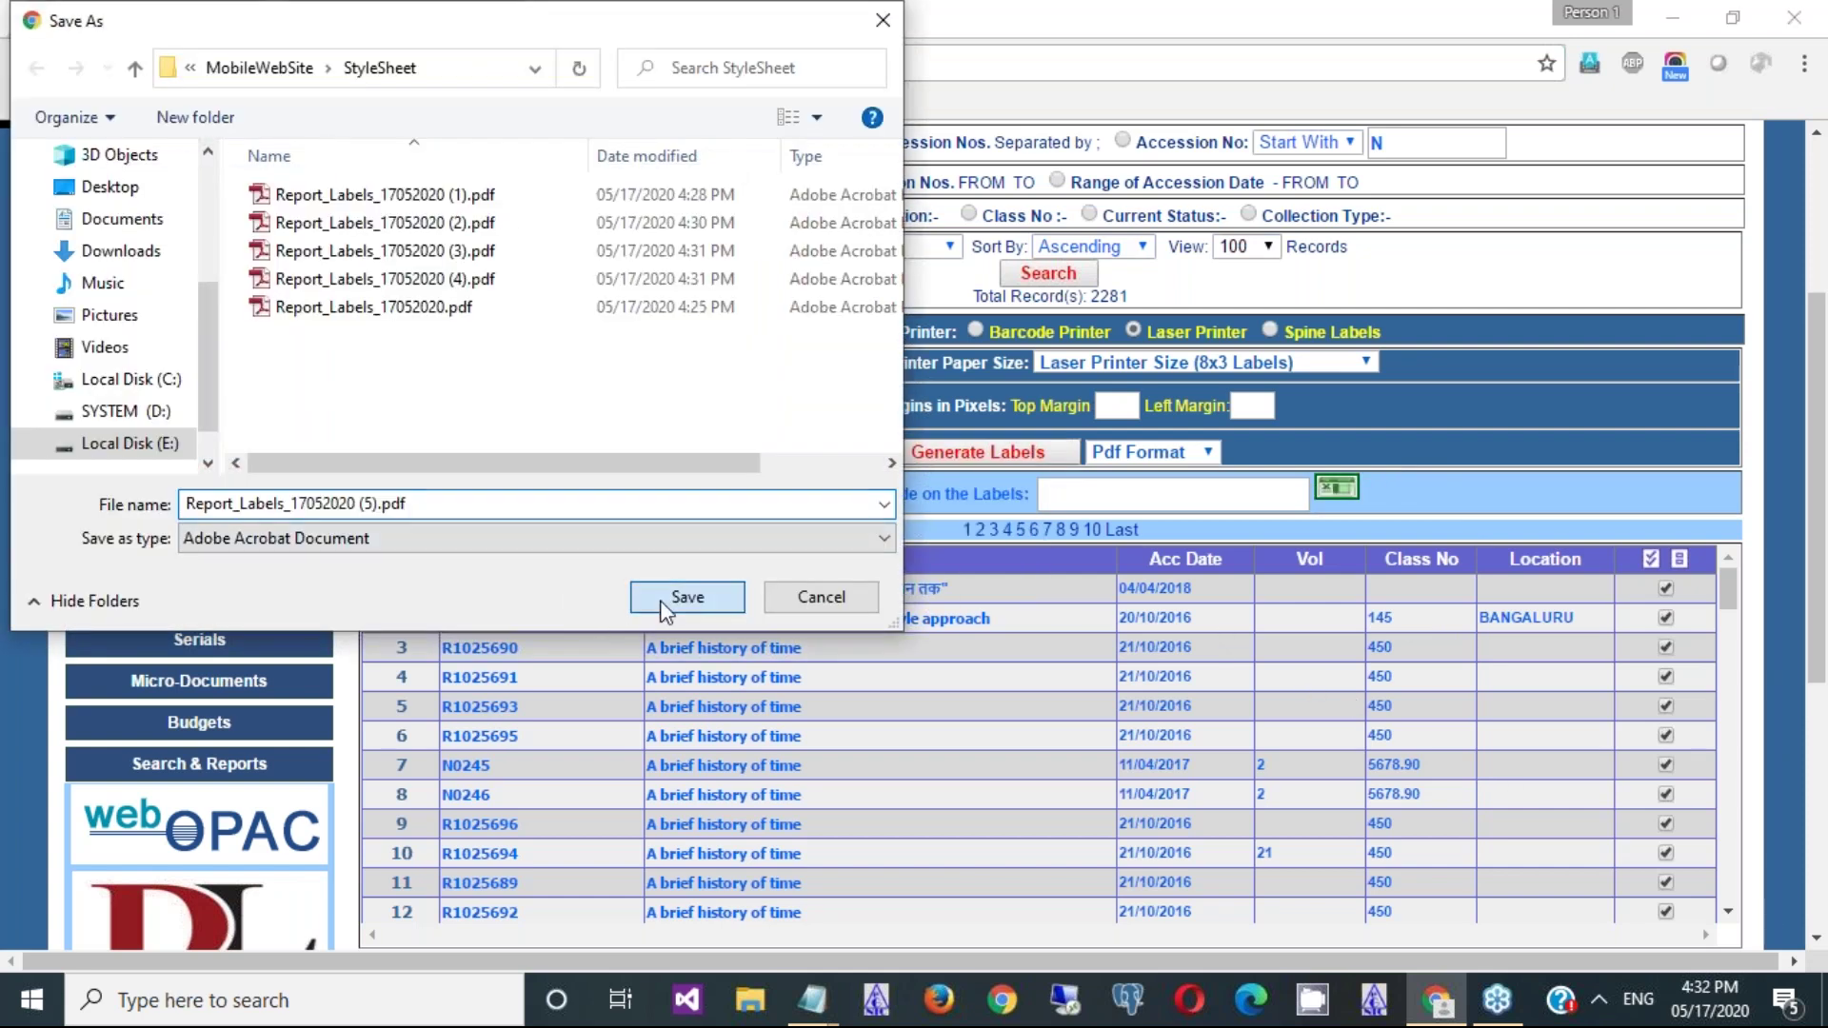
left_click(204, 946)
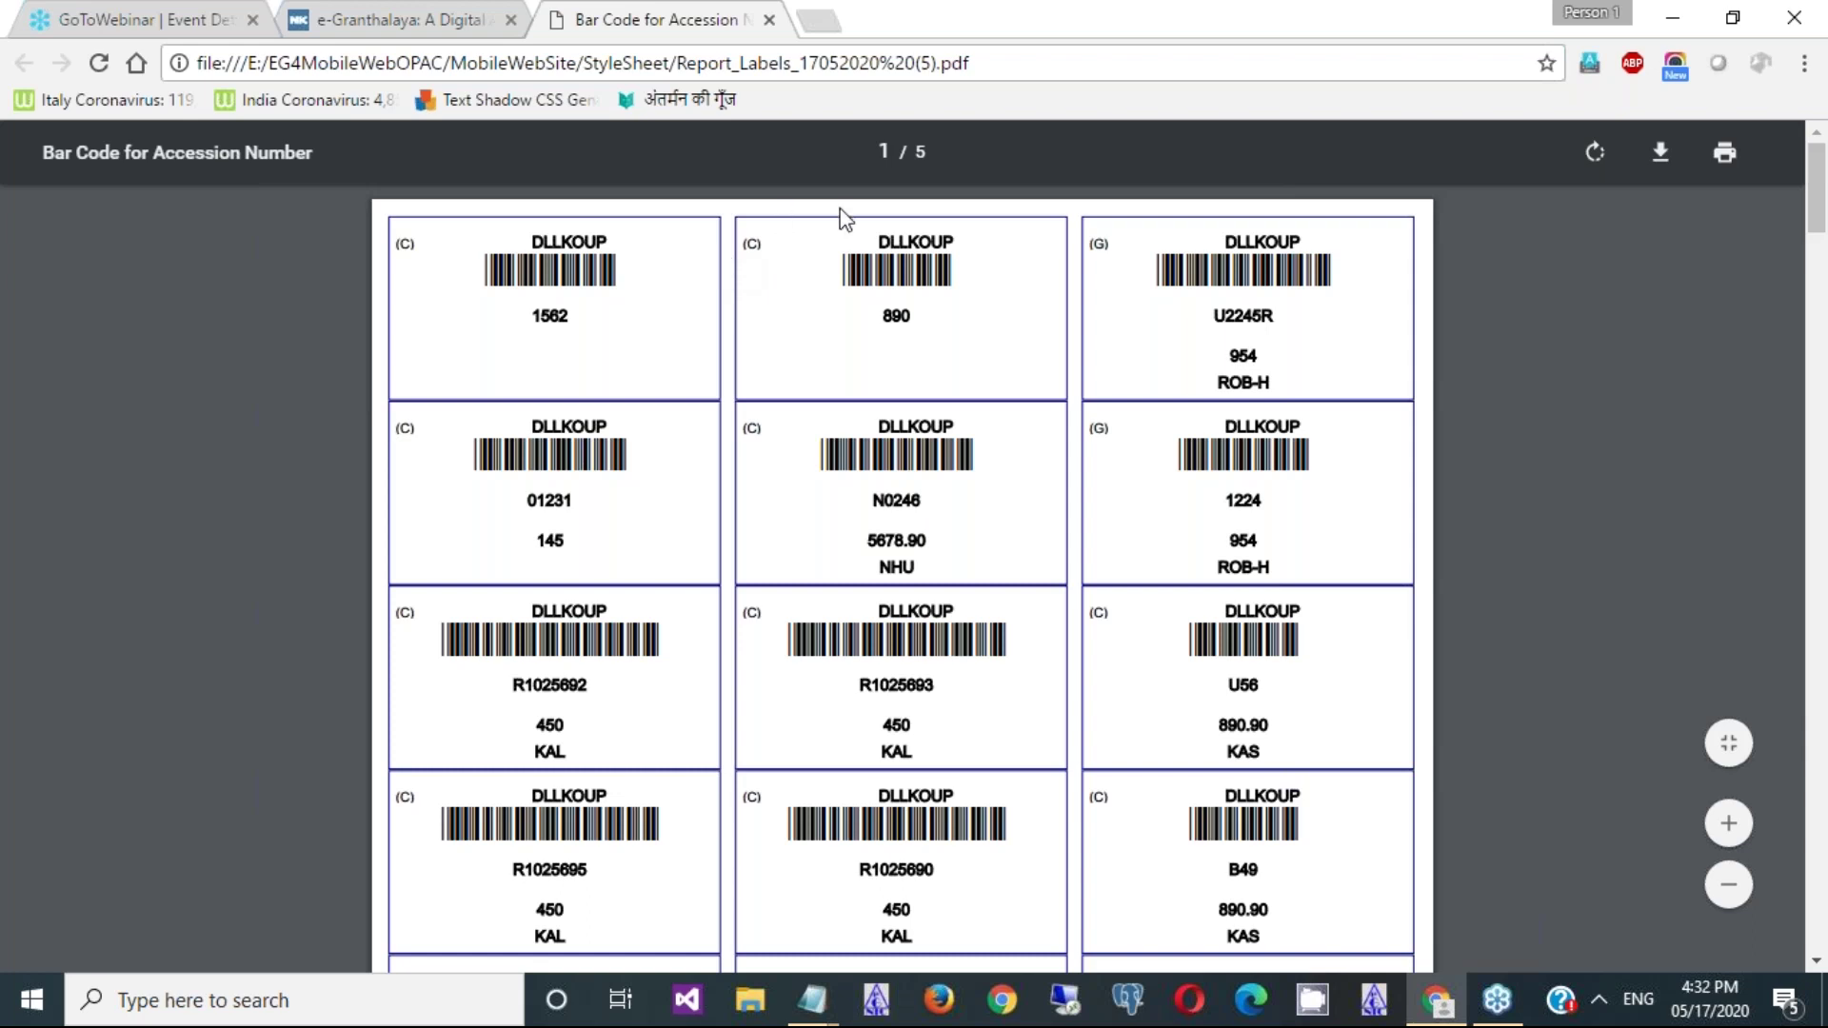
left_click(769, 20)
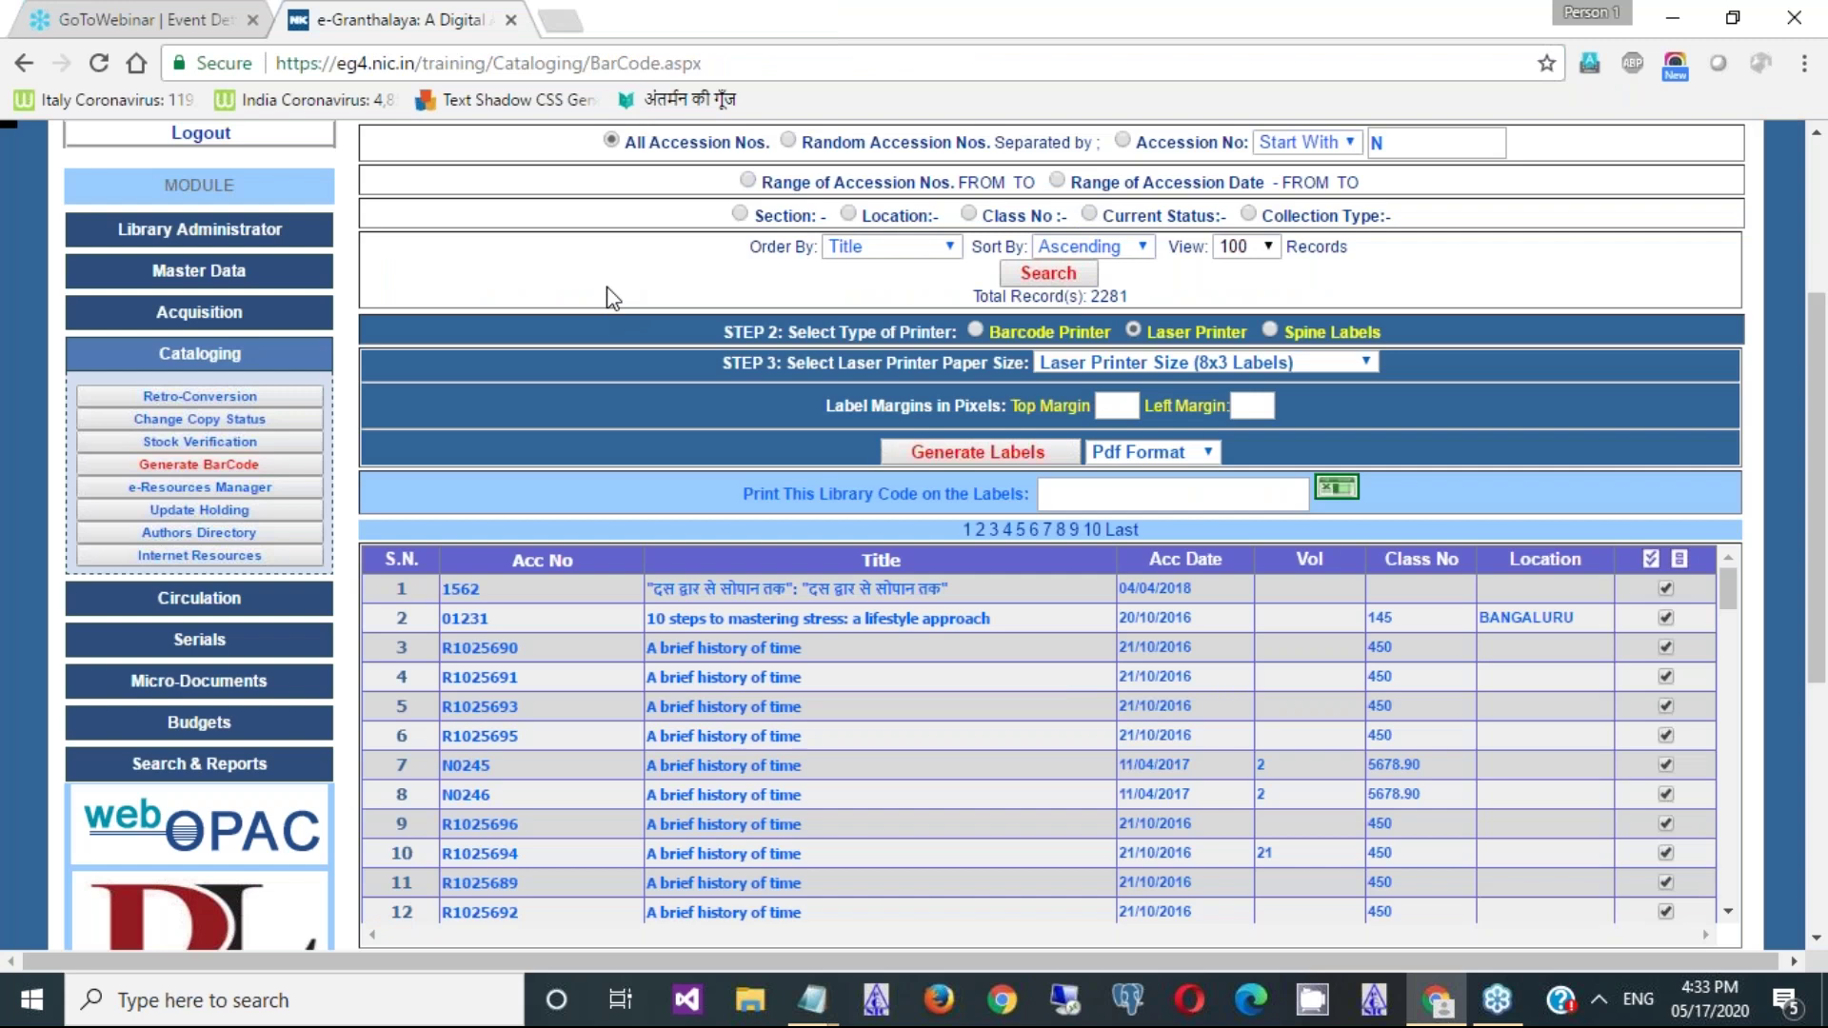
- Review the laser paper sizes, generate the 8x3 labels again as Report_Labels_17052020 (6).pdf, look through the pages and close the file
left_click(1081, 363)
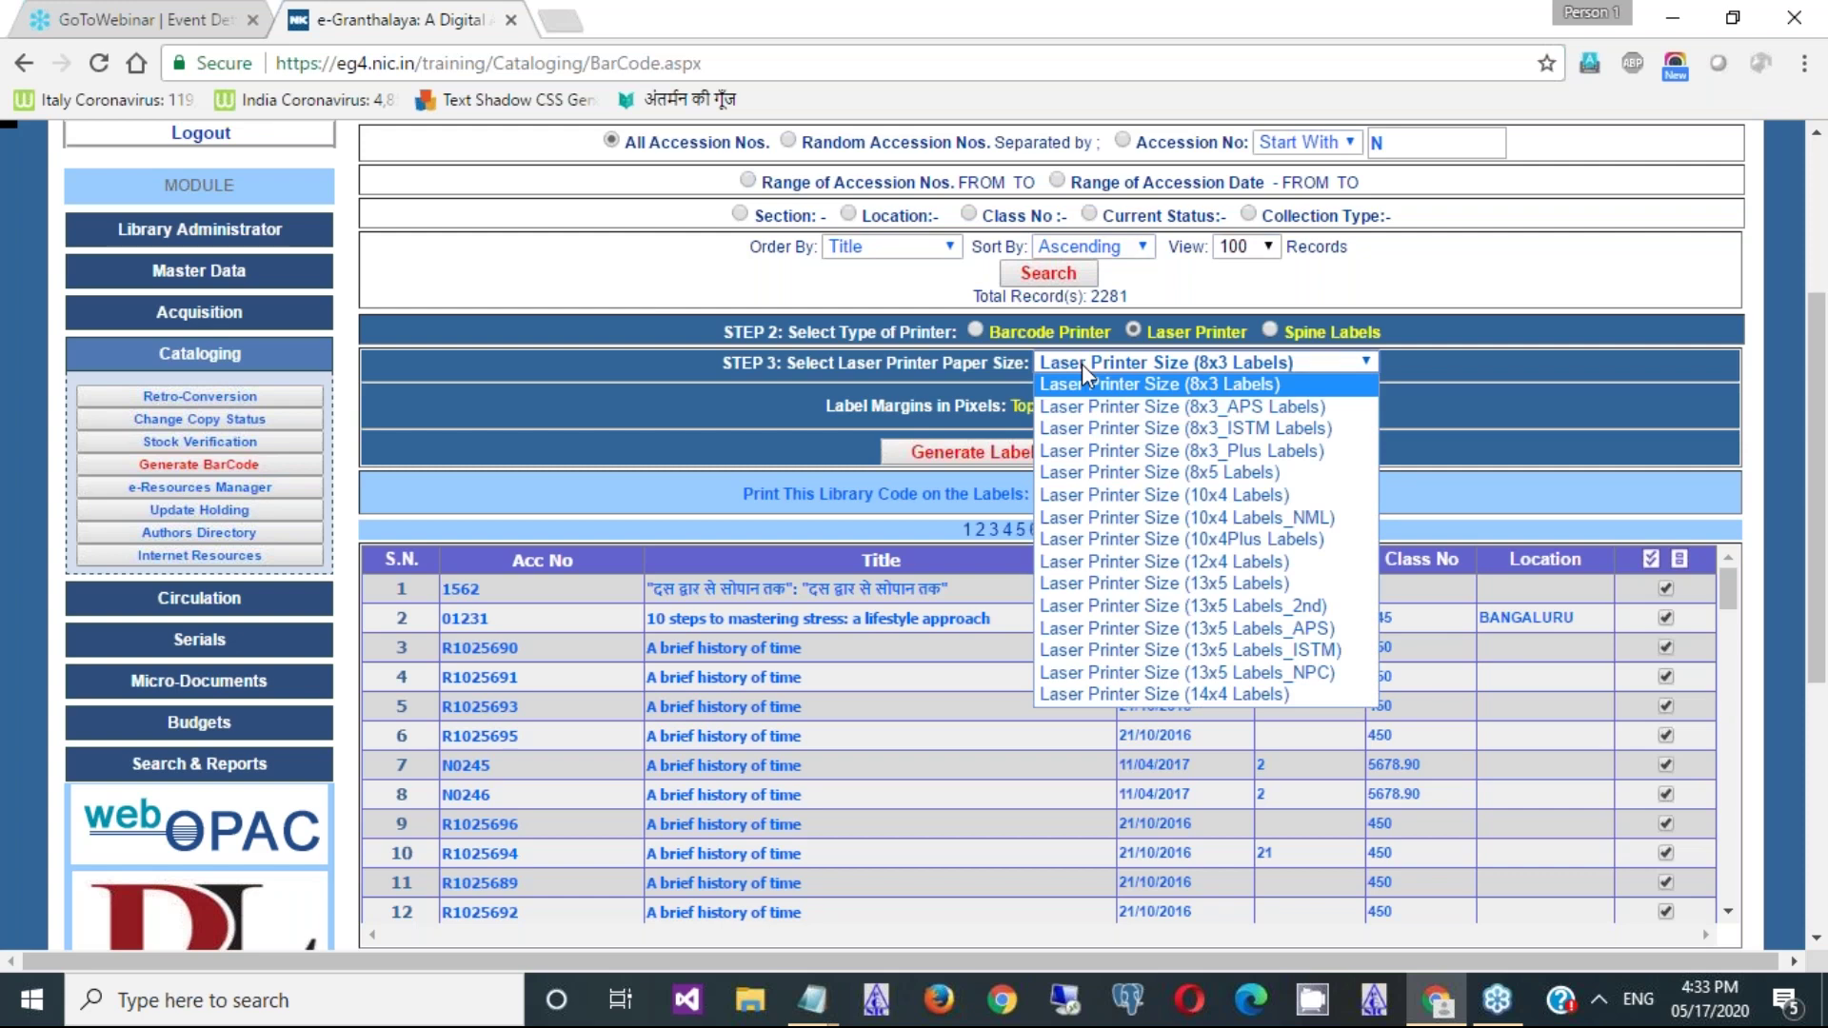
left_click(847, 291)
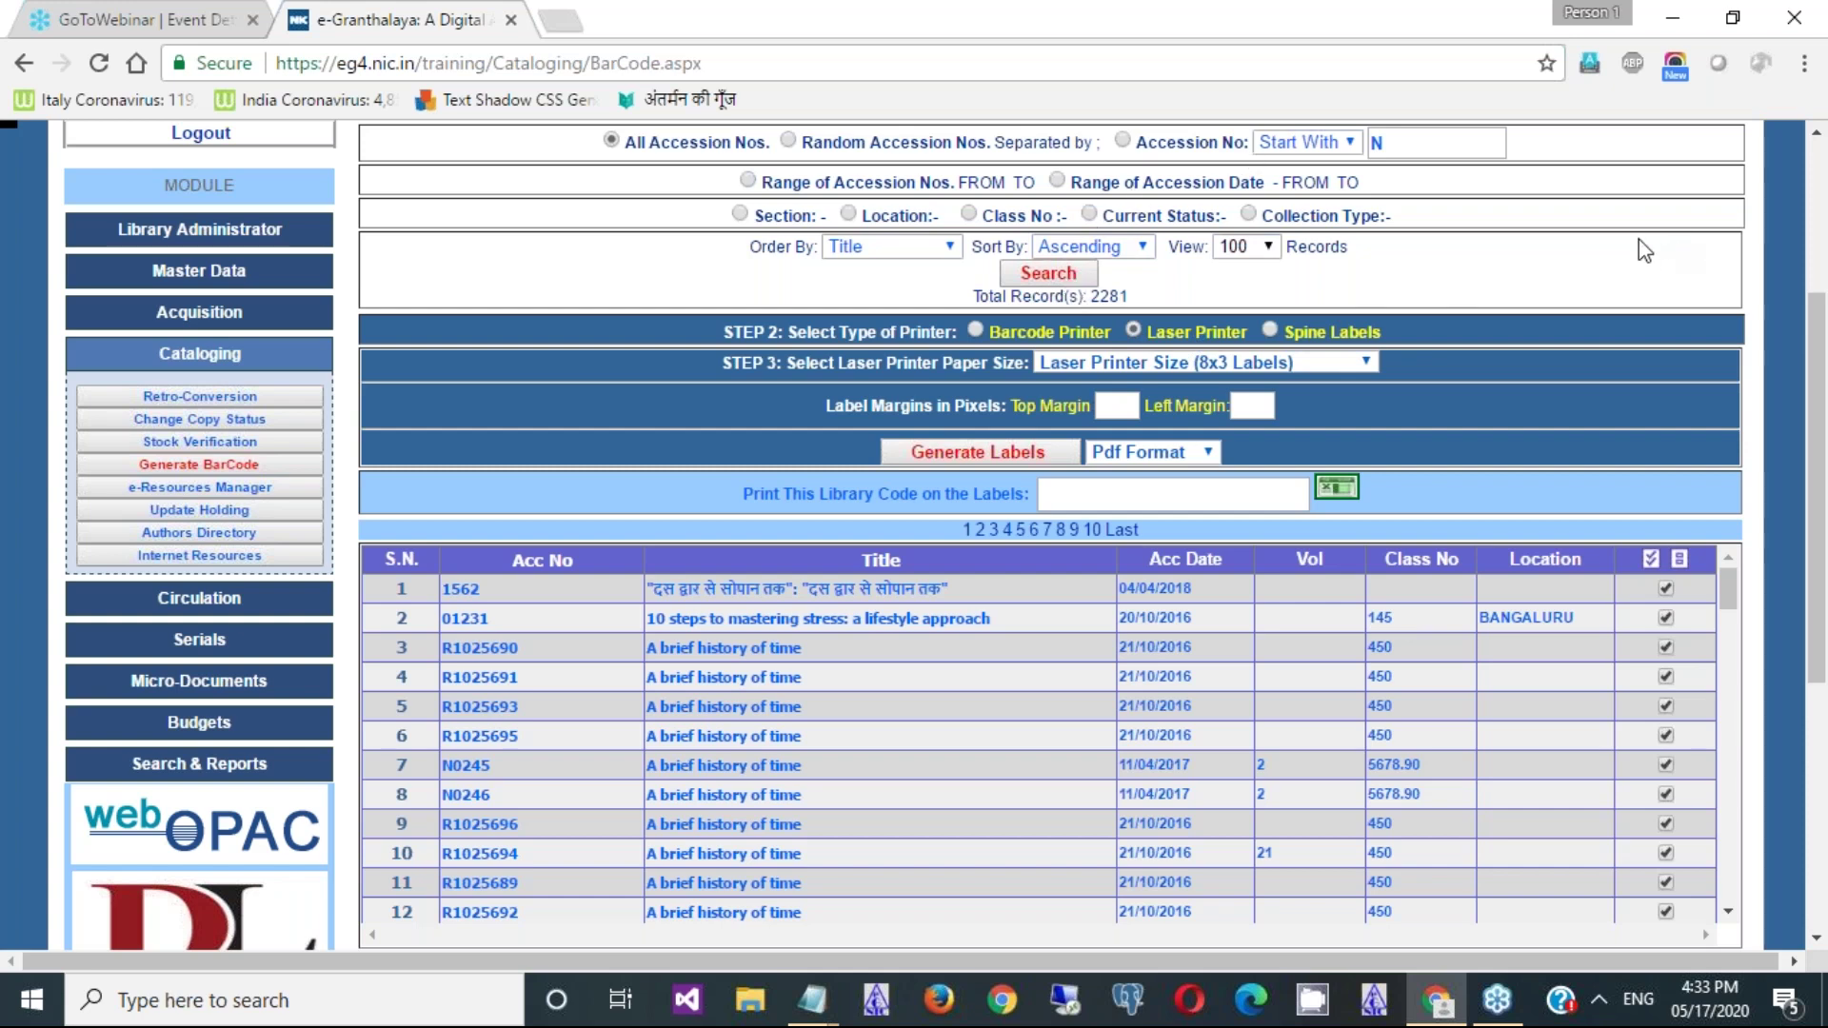
scroll(1639, 249, "up", 1)
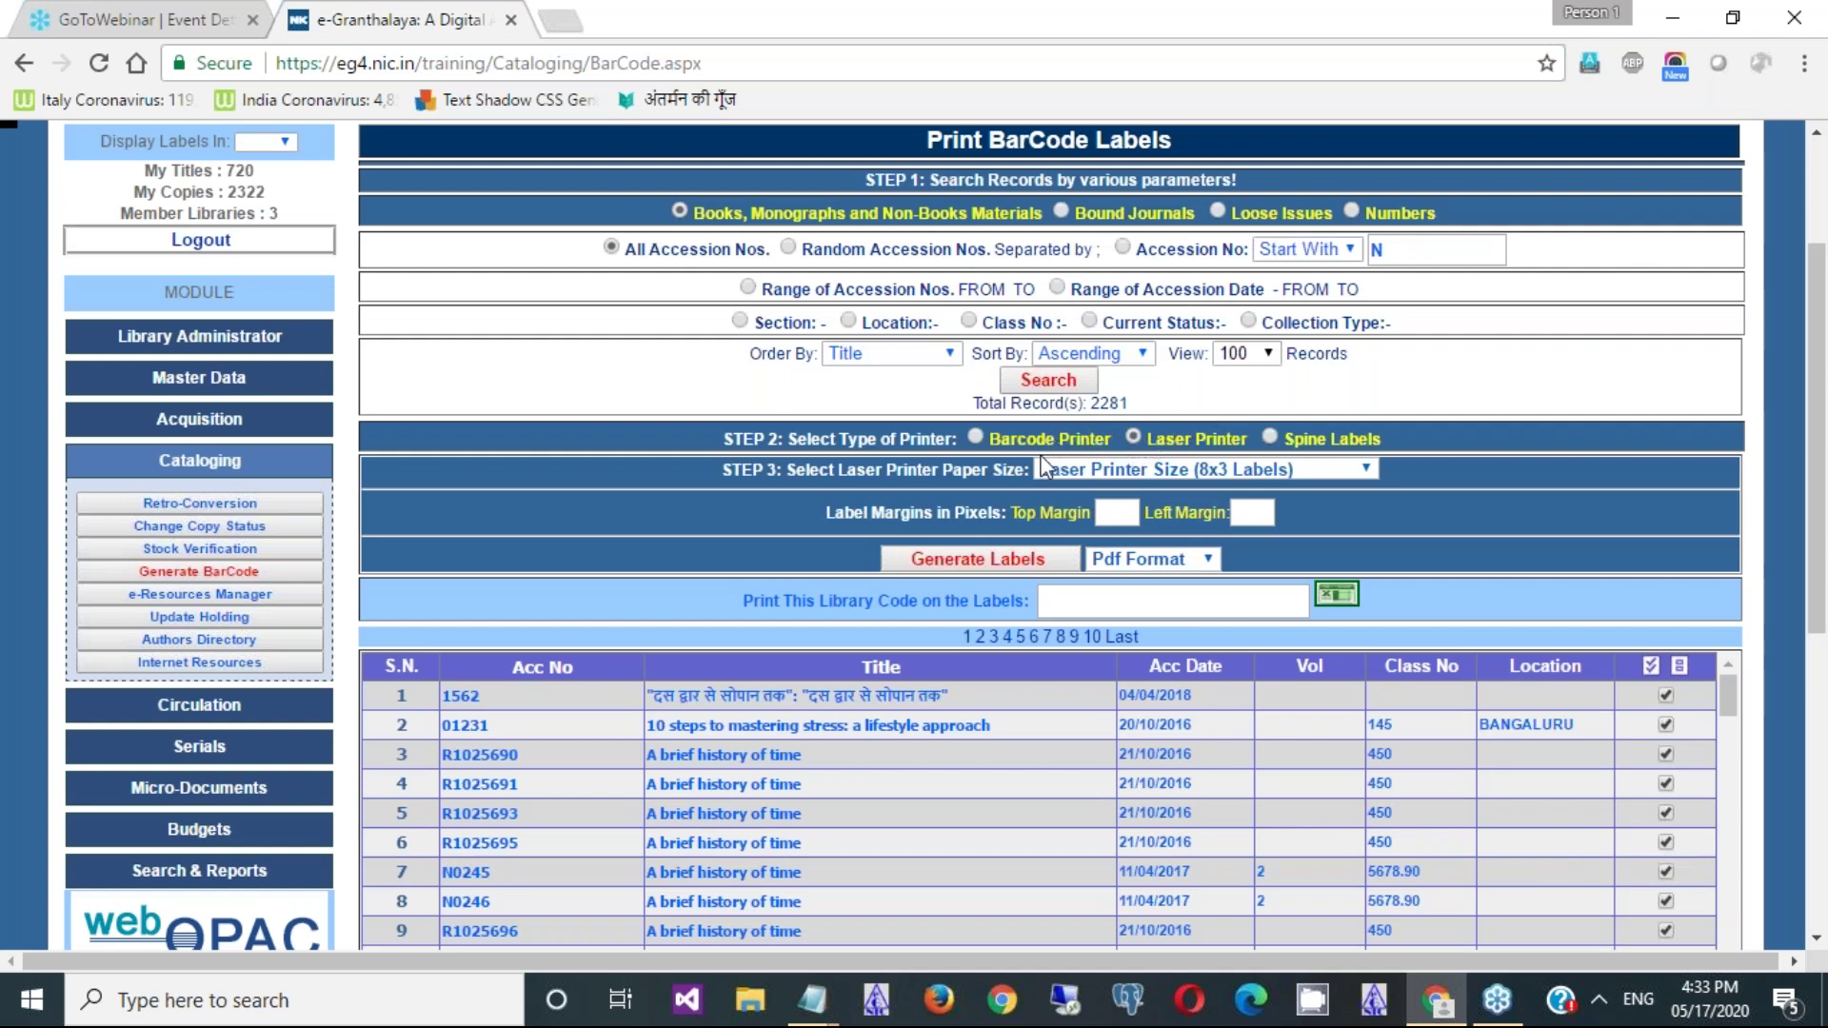
left_click(981, 560)
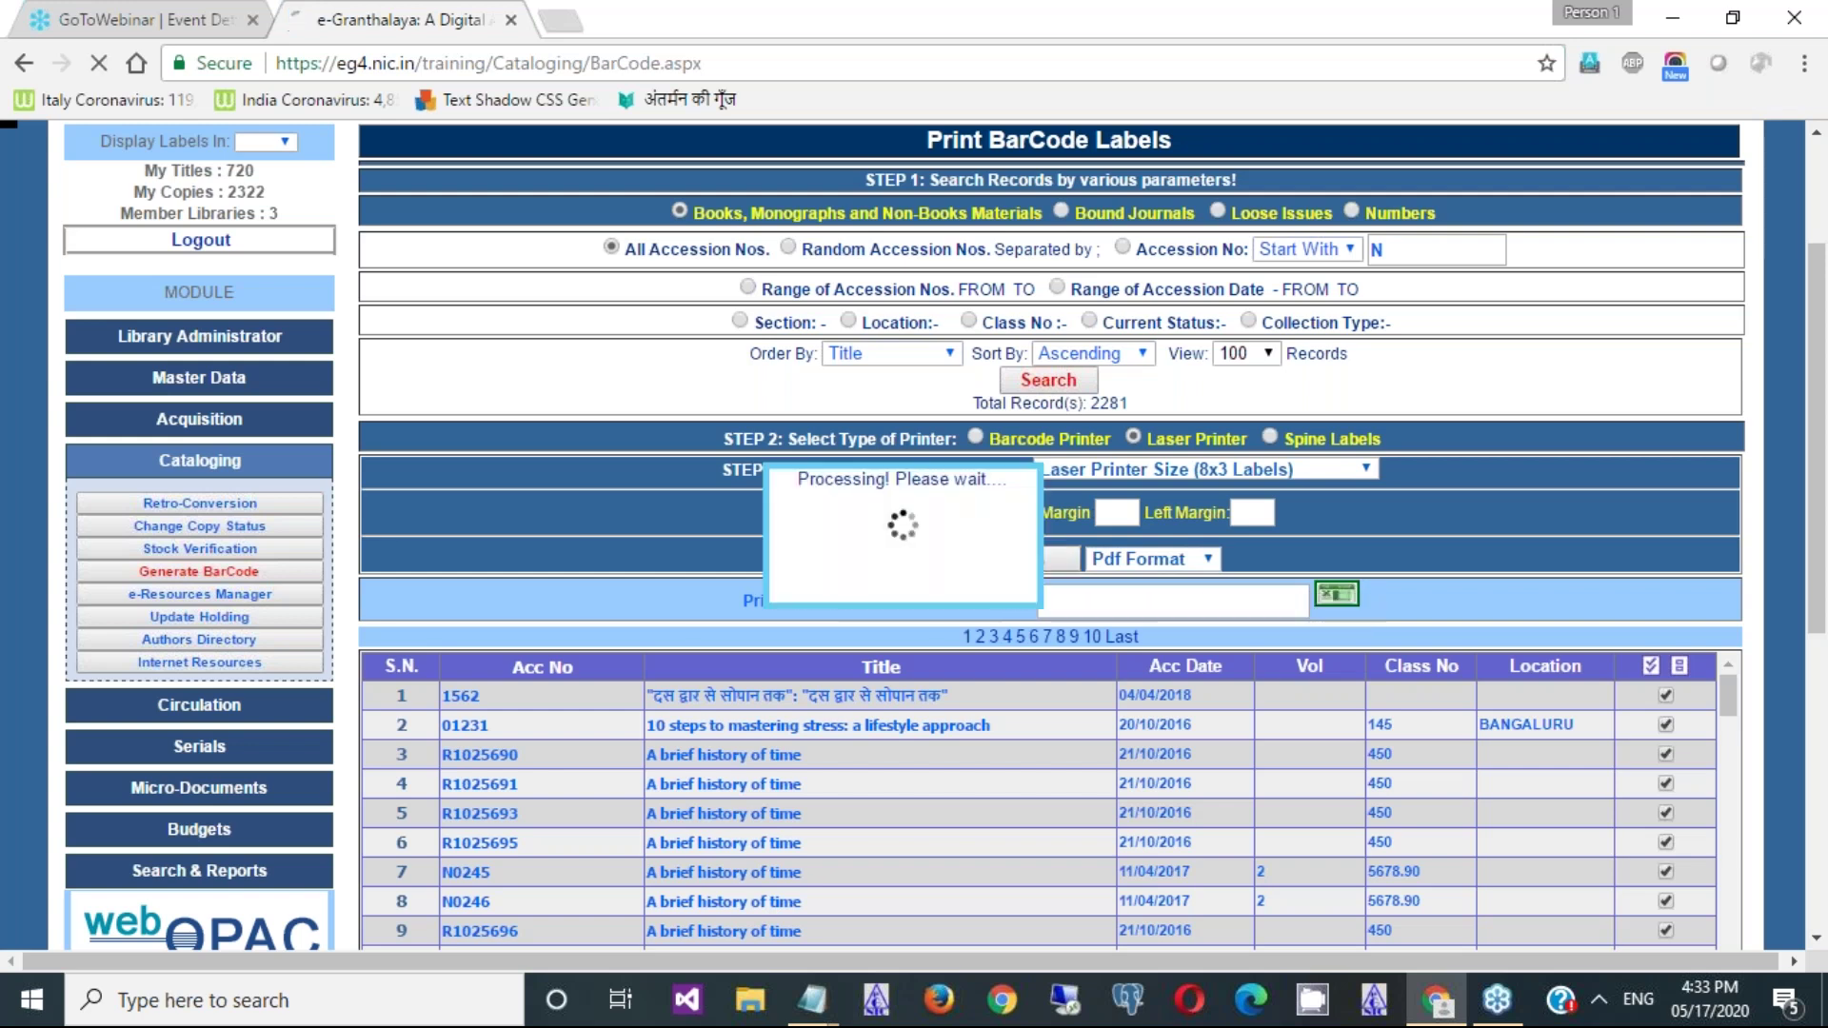
left_click(687, 597)
left_click(153, 943)
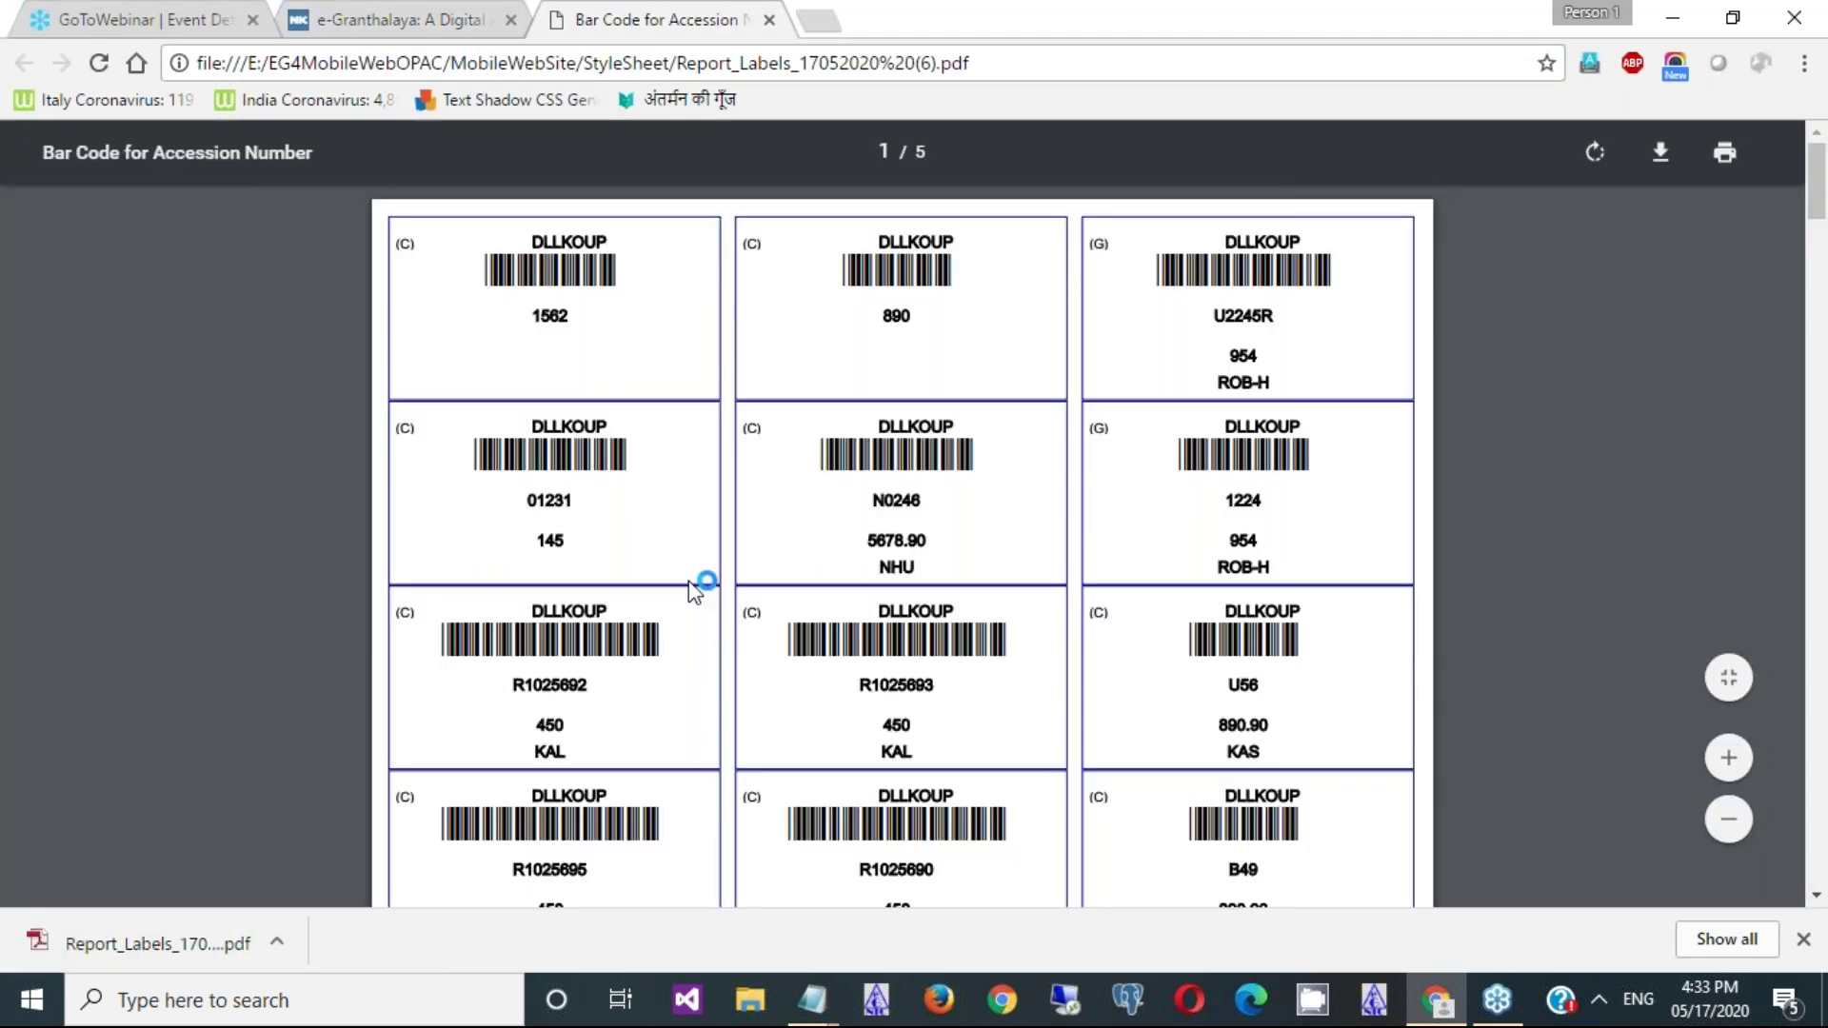
scroll(696, 590, "down", 15)
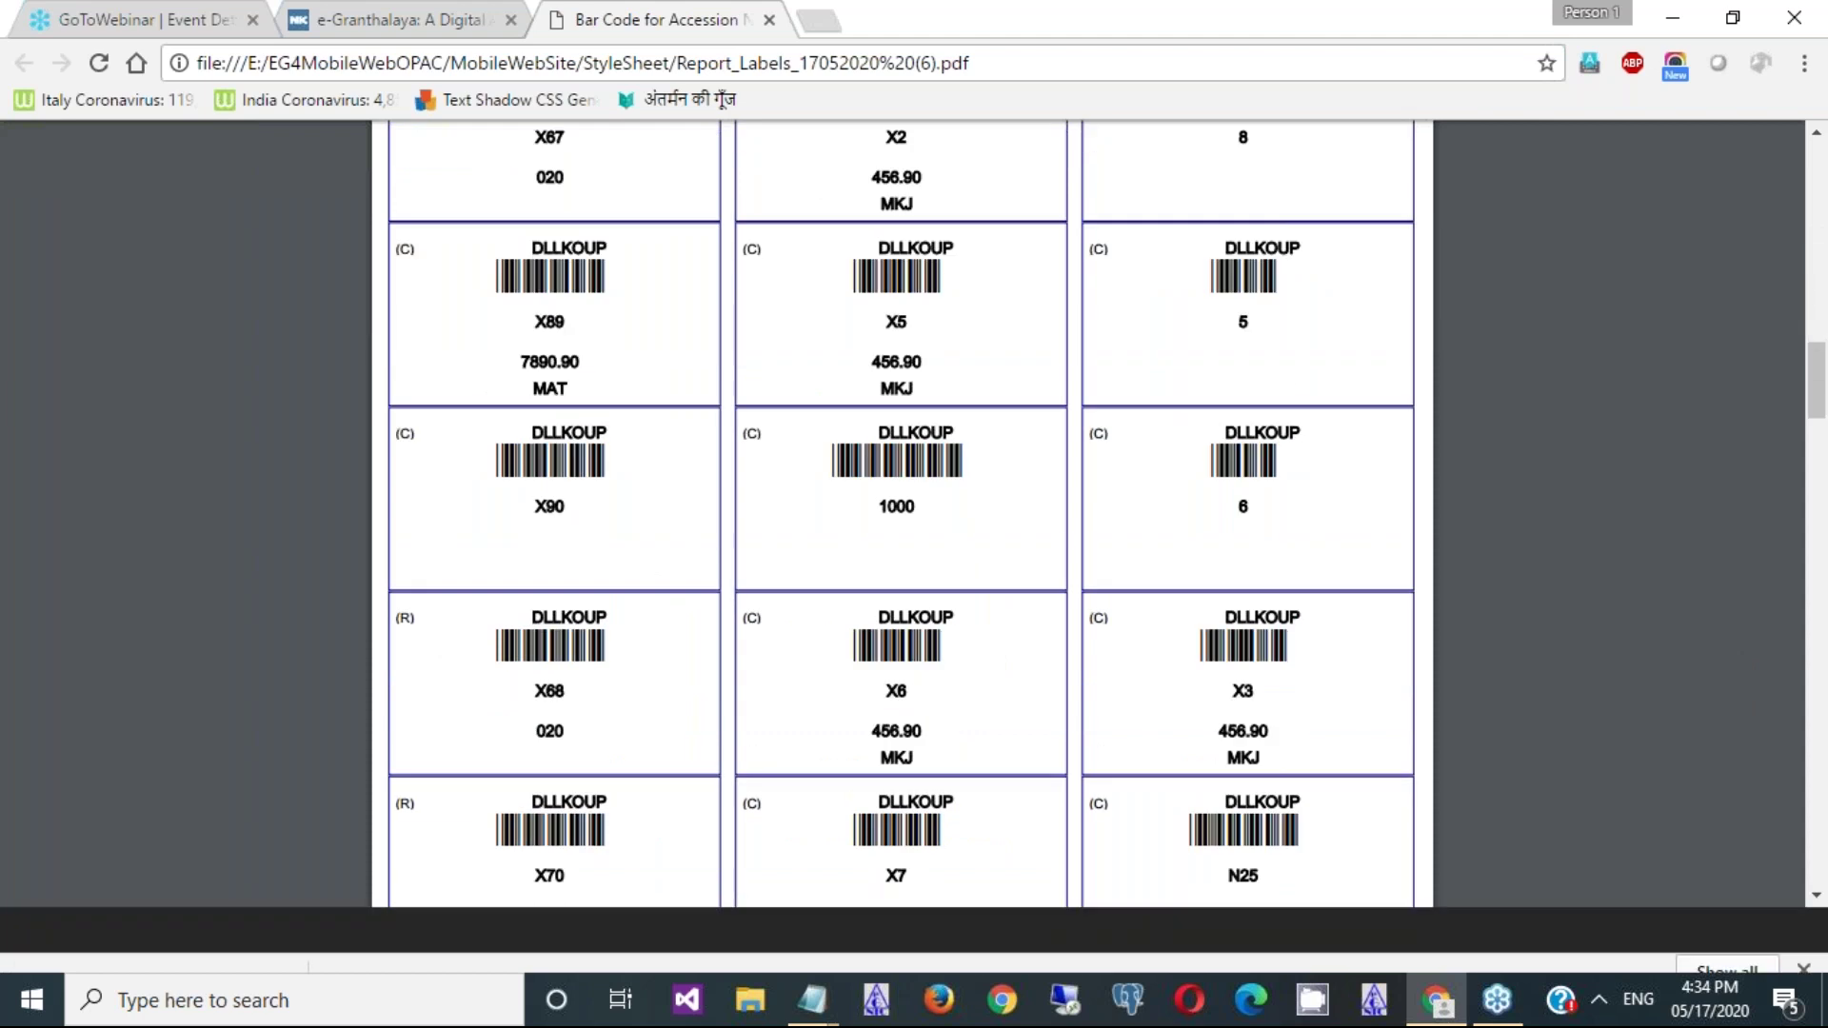
scroll(902, 543, "up", 15)
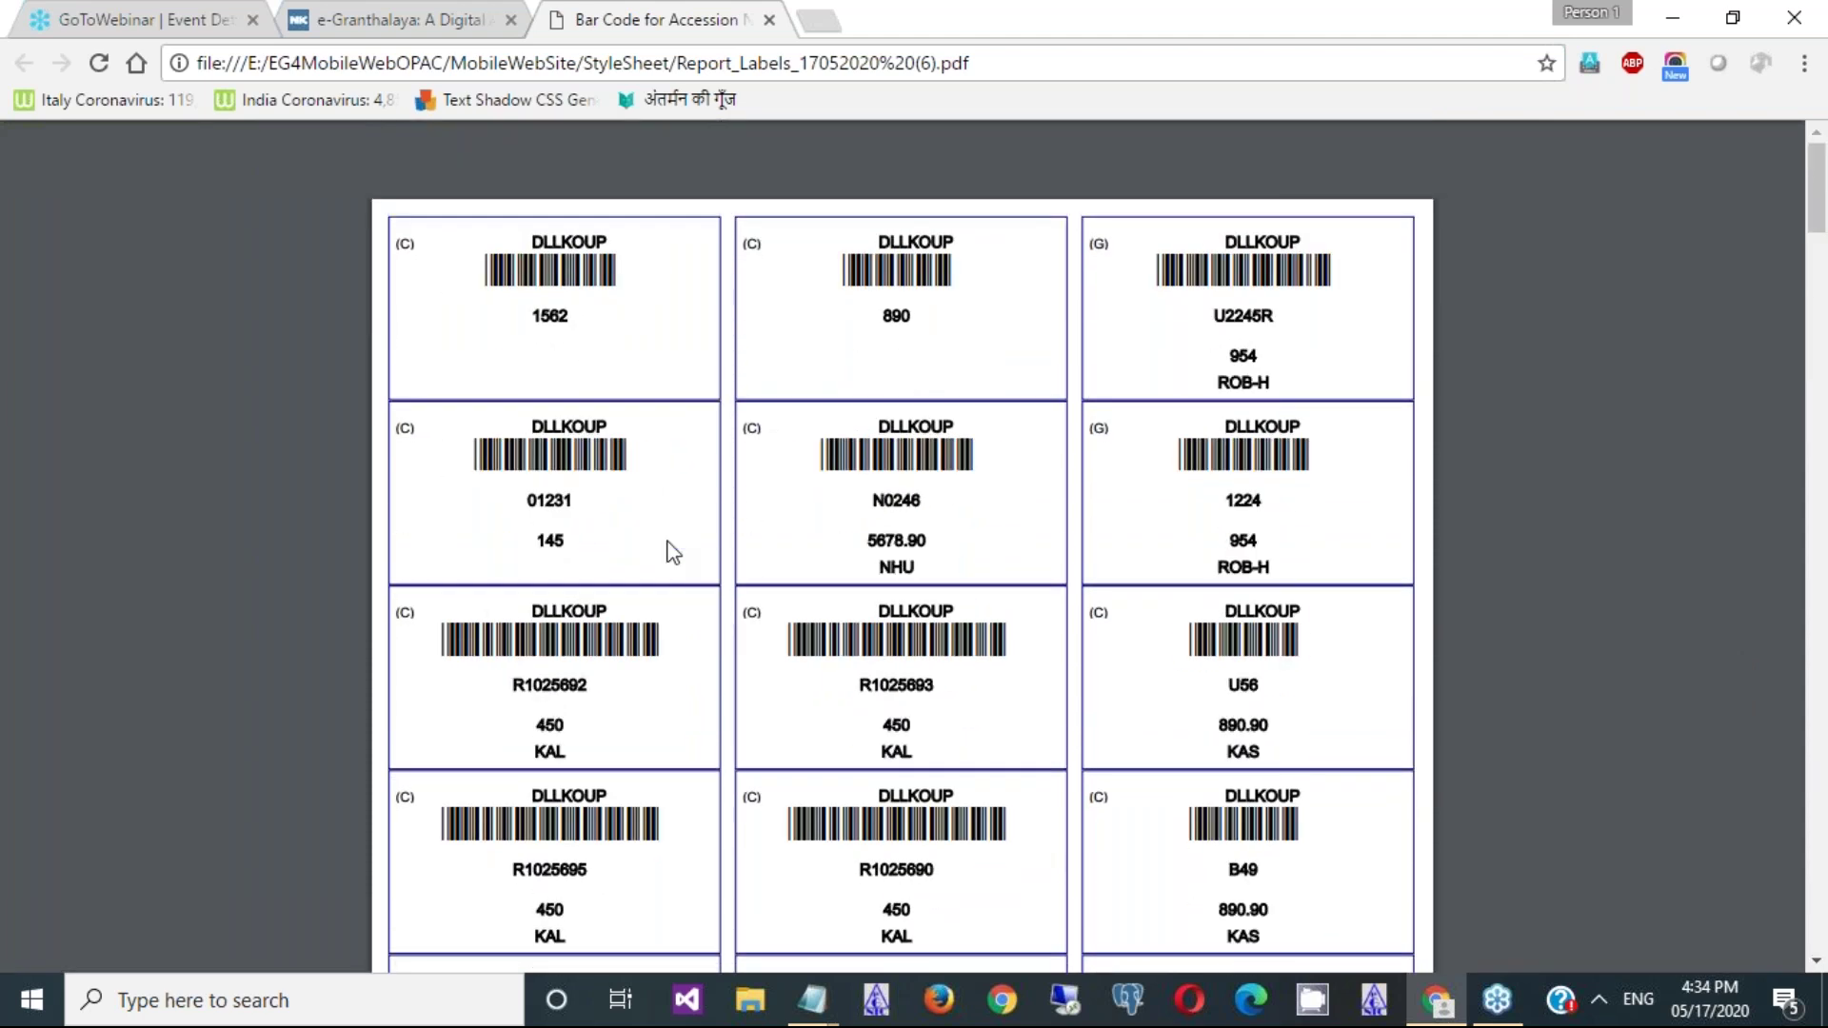
mouse_move(773, 129)
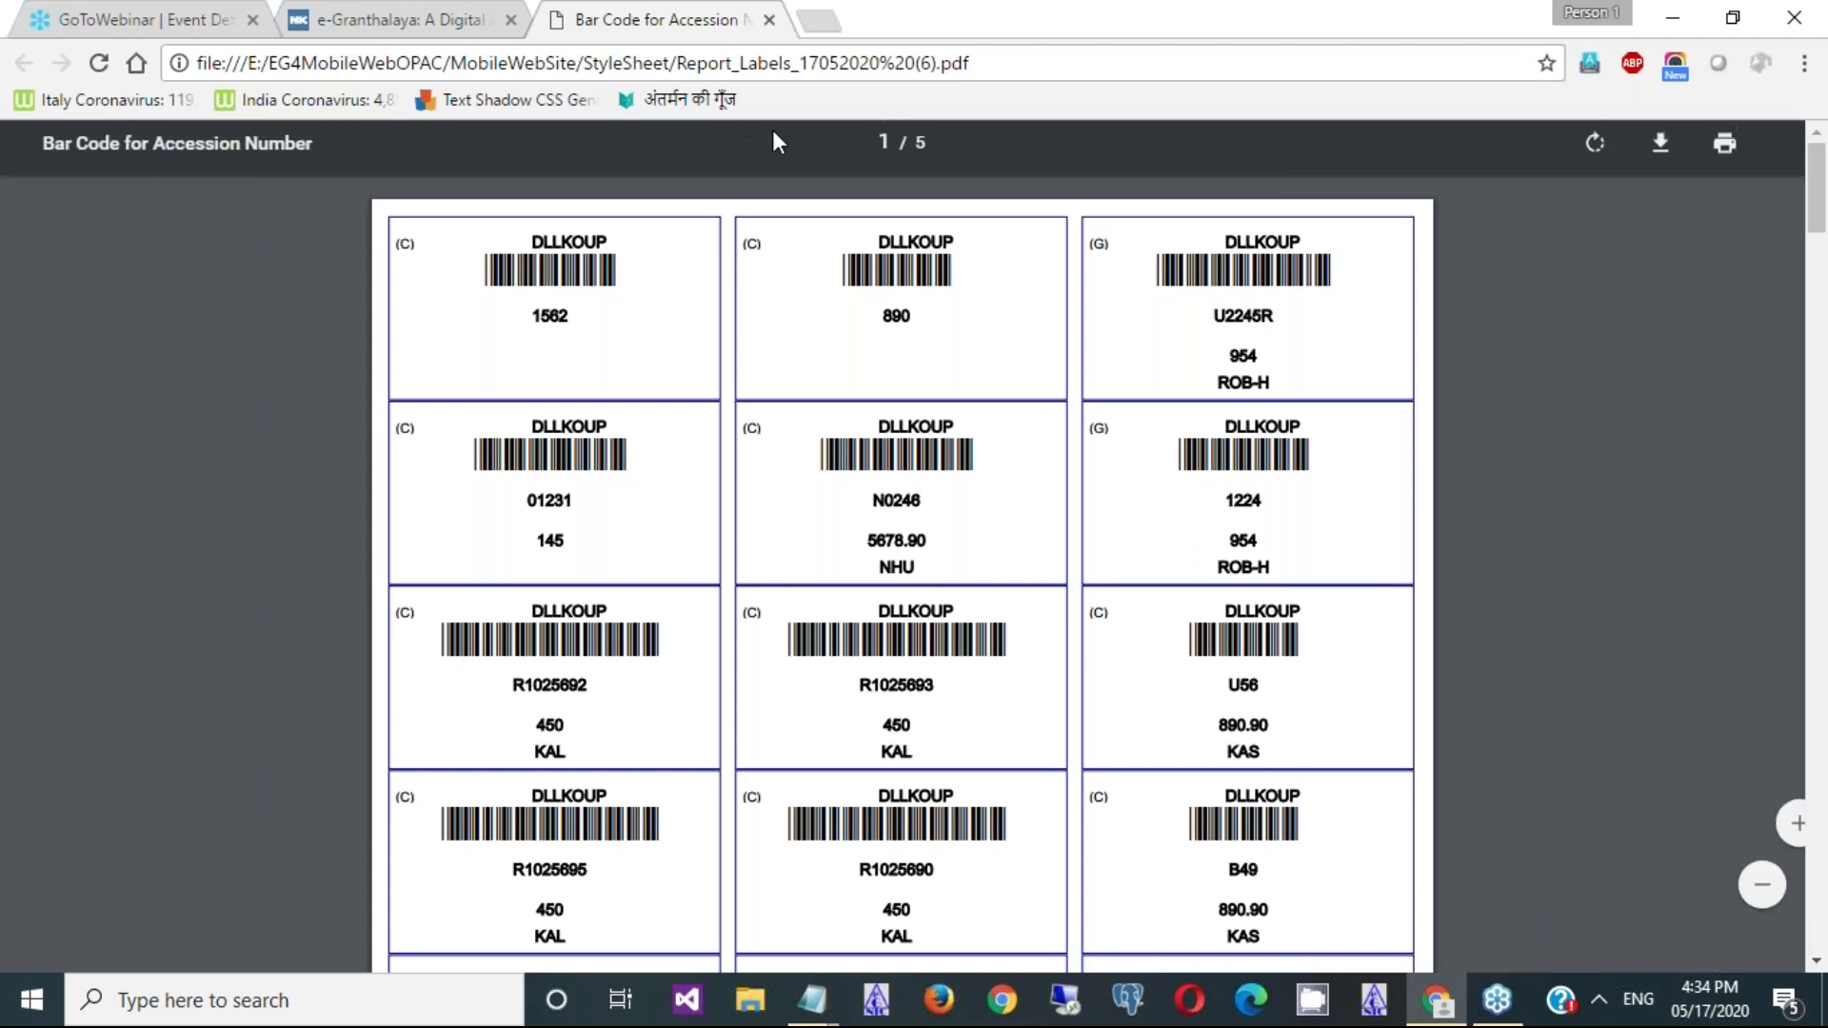
left_click(770, 20)
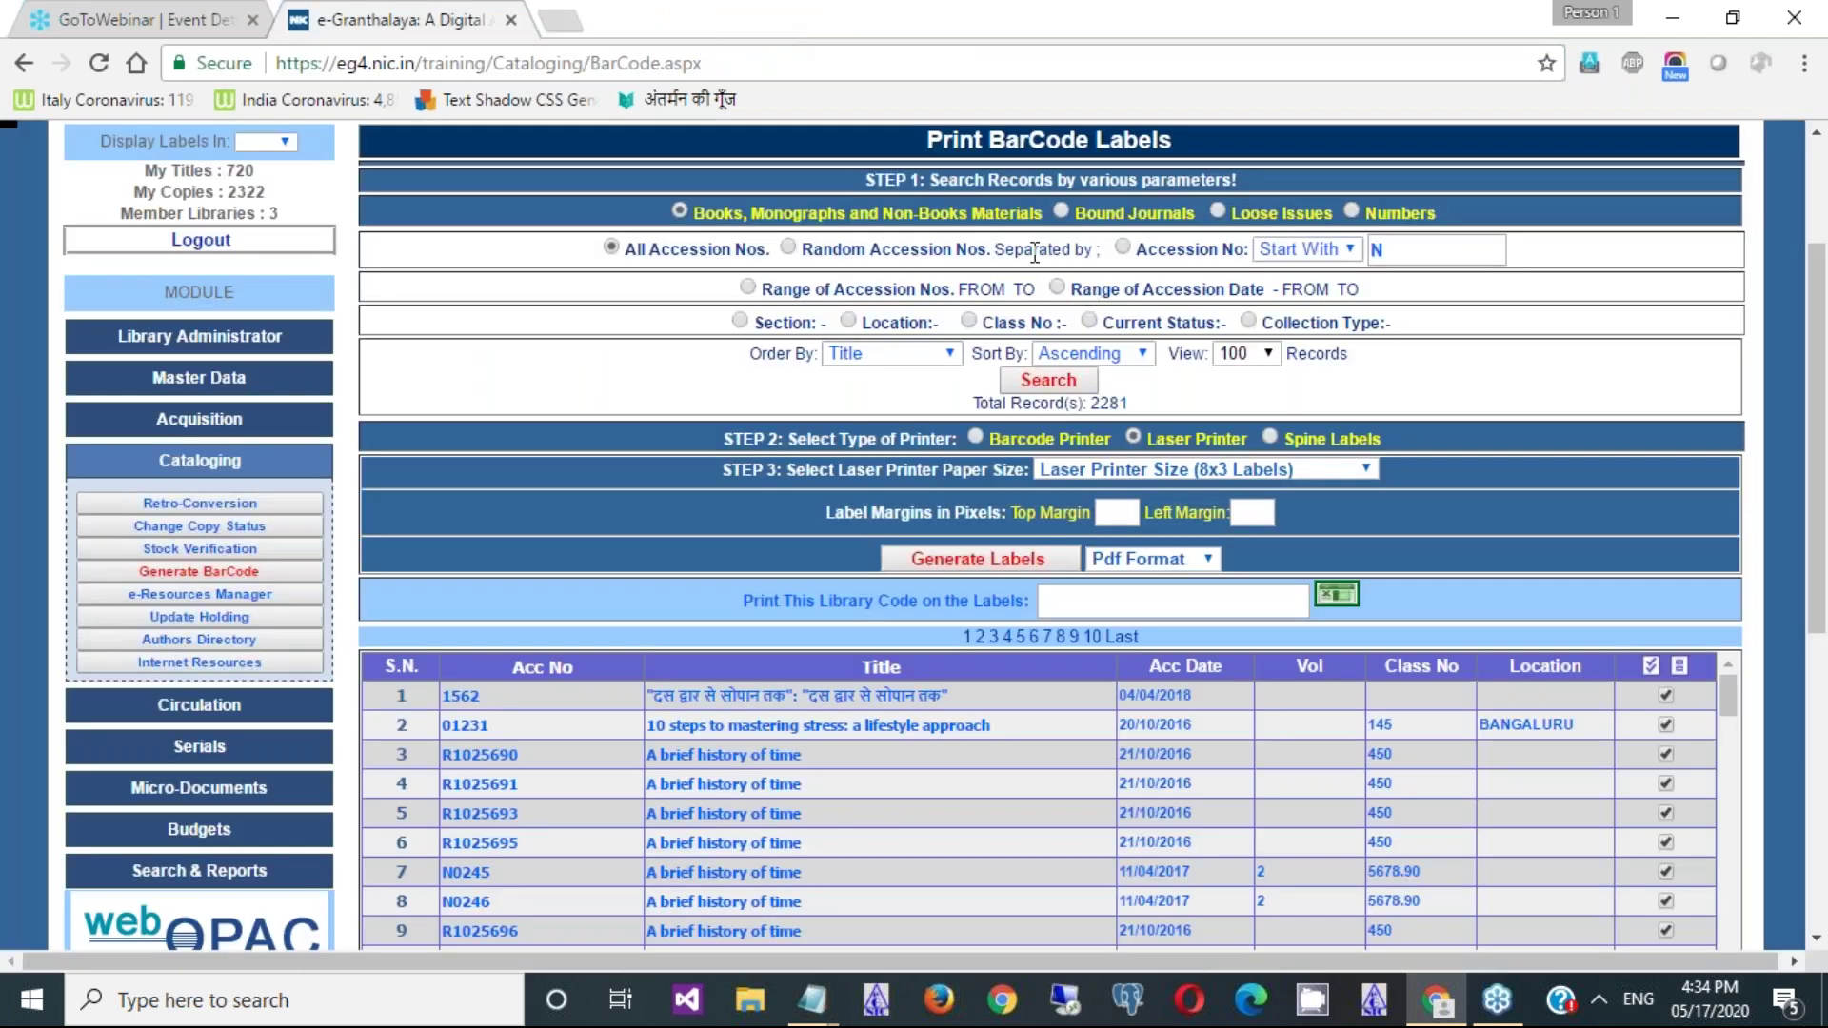
- Search for book records by the random accession numbers N1;N4;N21;56
left_click(789, 247)
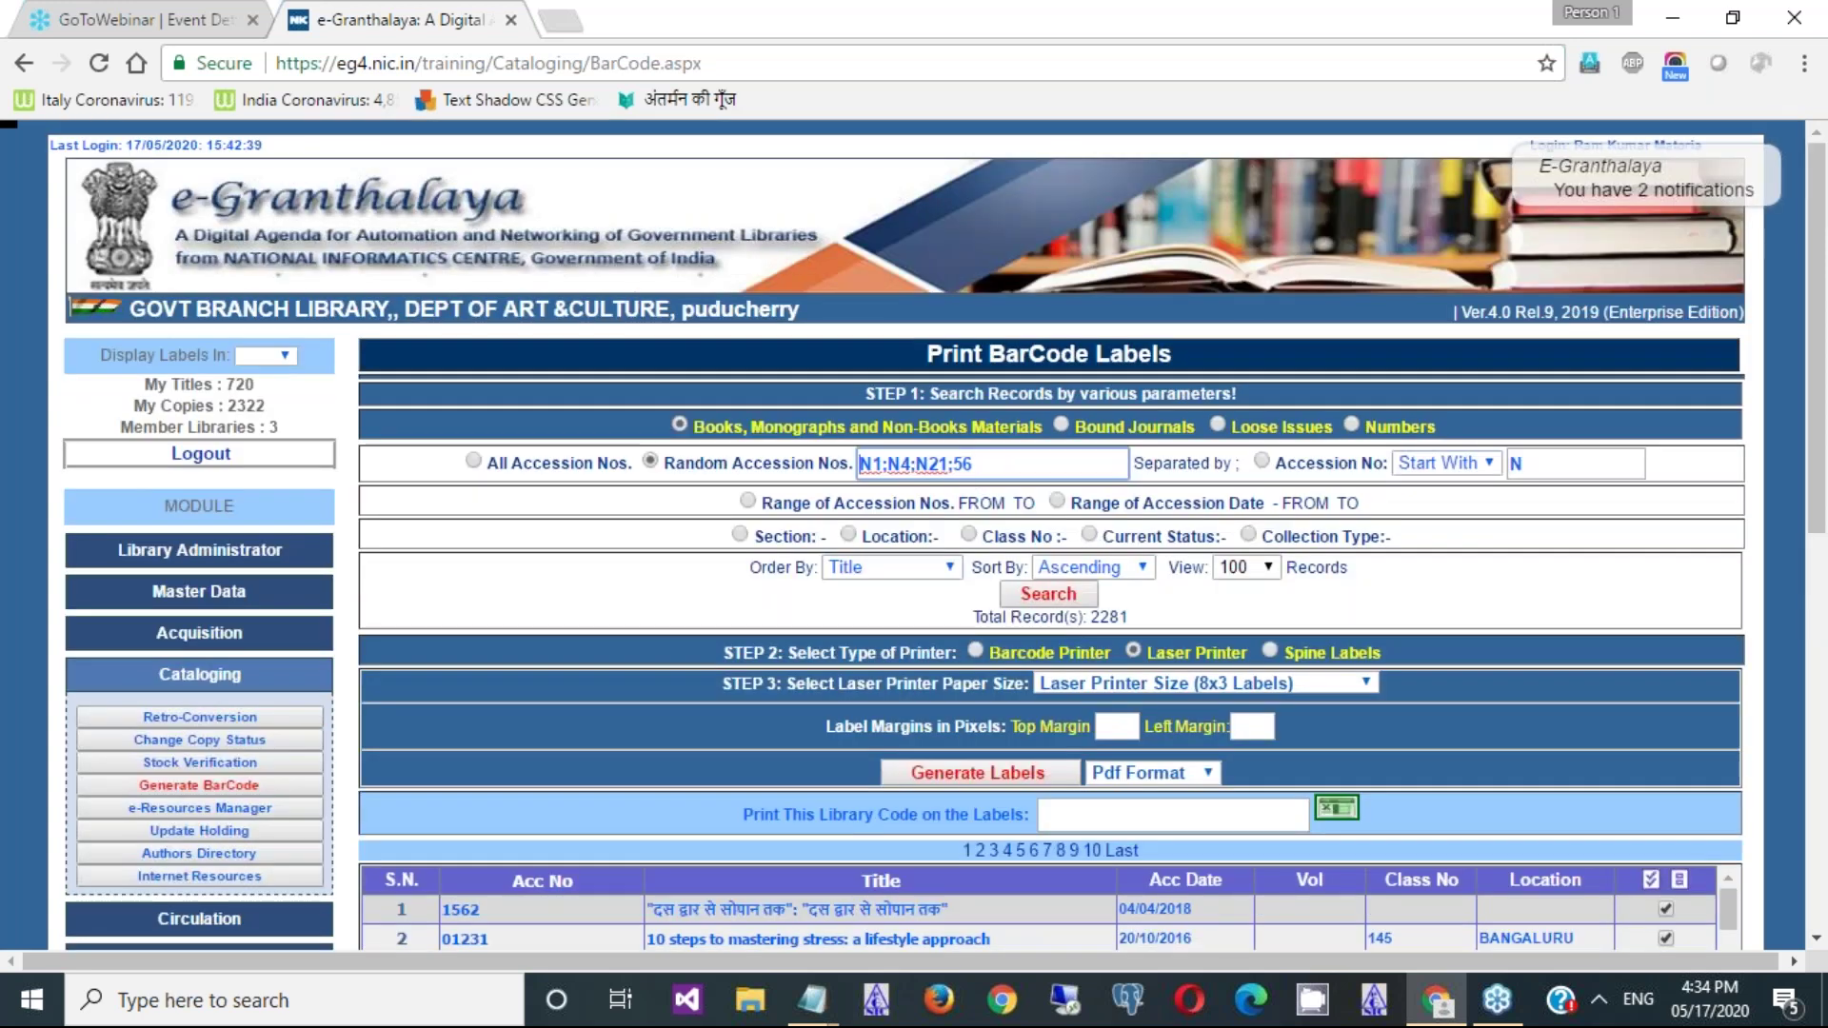
left_click(1047, 593)
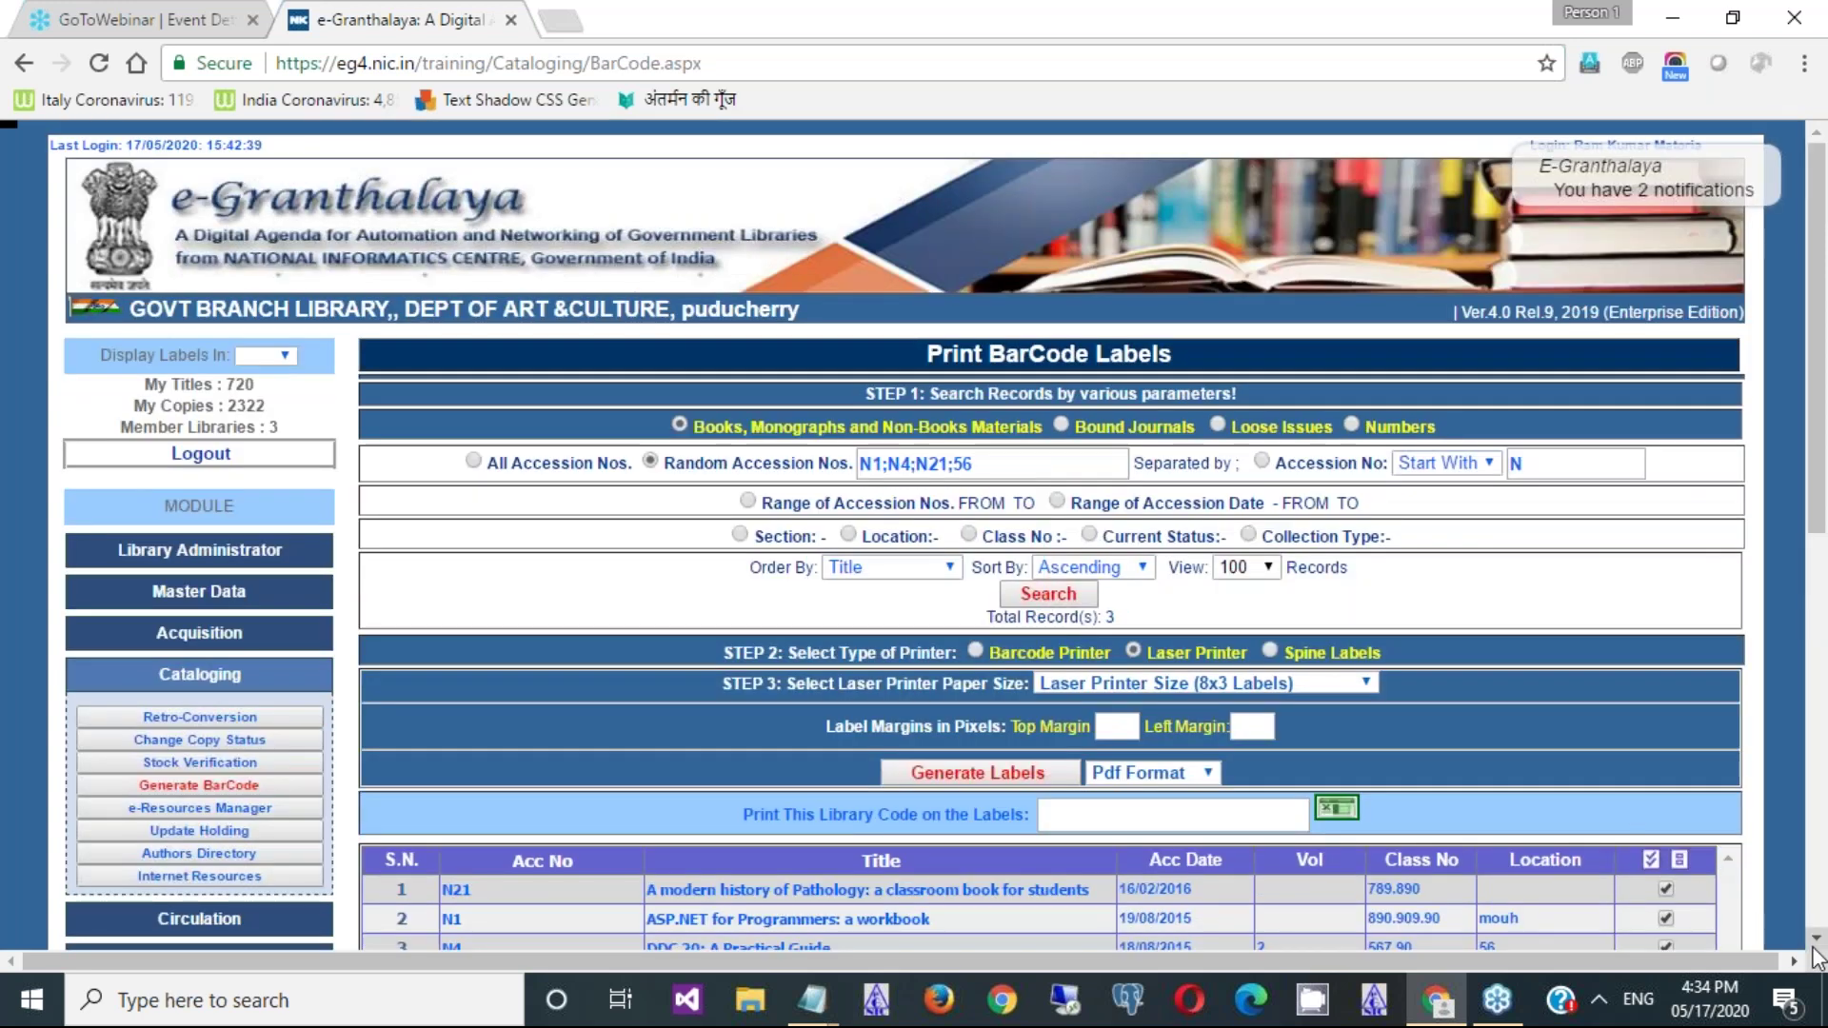
scroll(1679, 936, "down", 1)
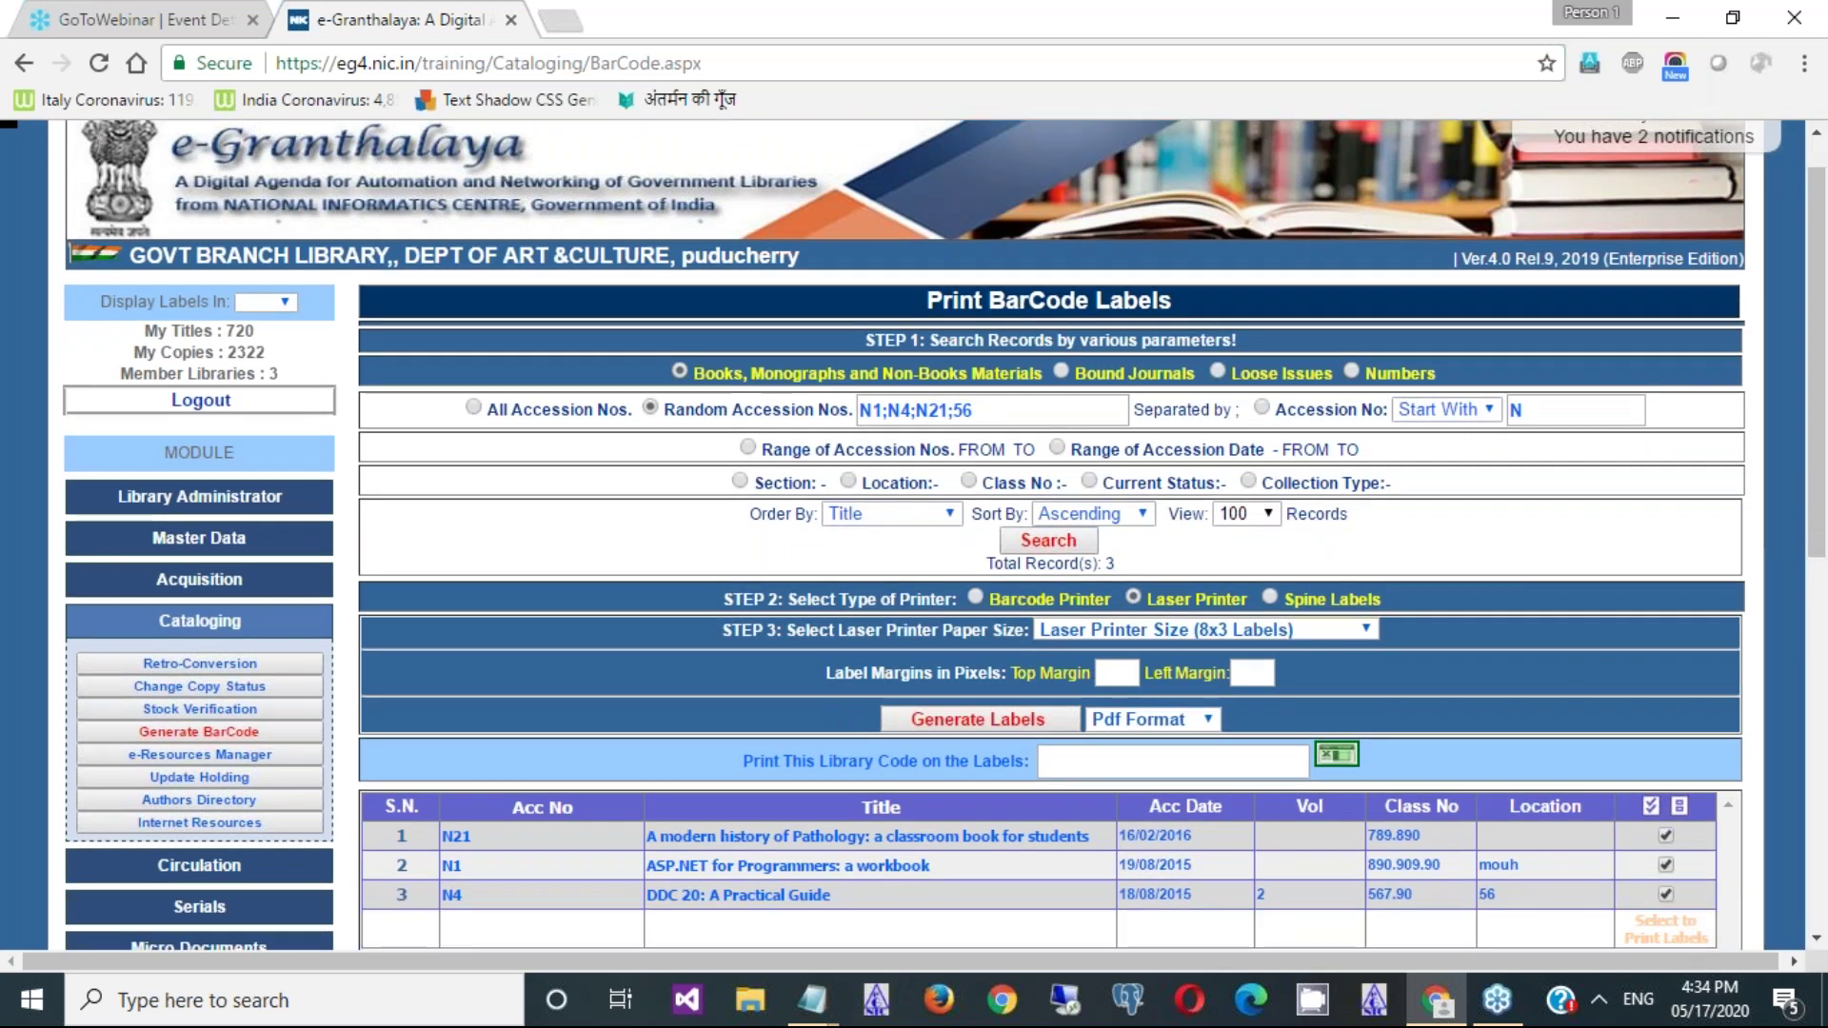
- Generate the 8x3 PDF labels for the found records as Report_Labels_17052020 (7).pdf, view the sheet and close it
left_click(1041, 726)
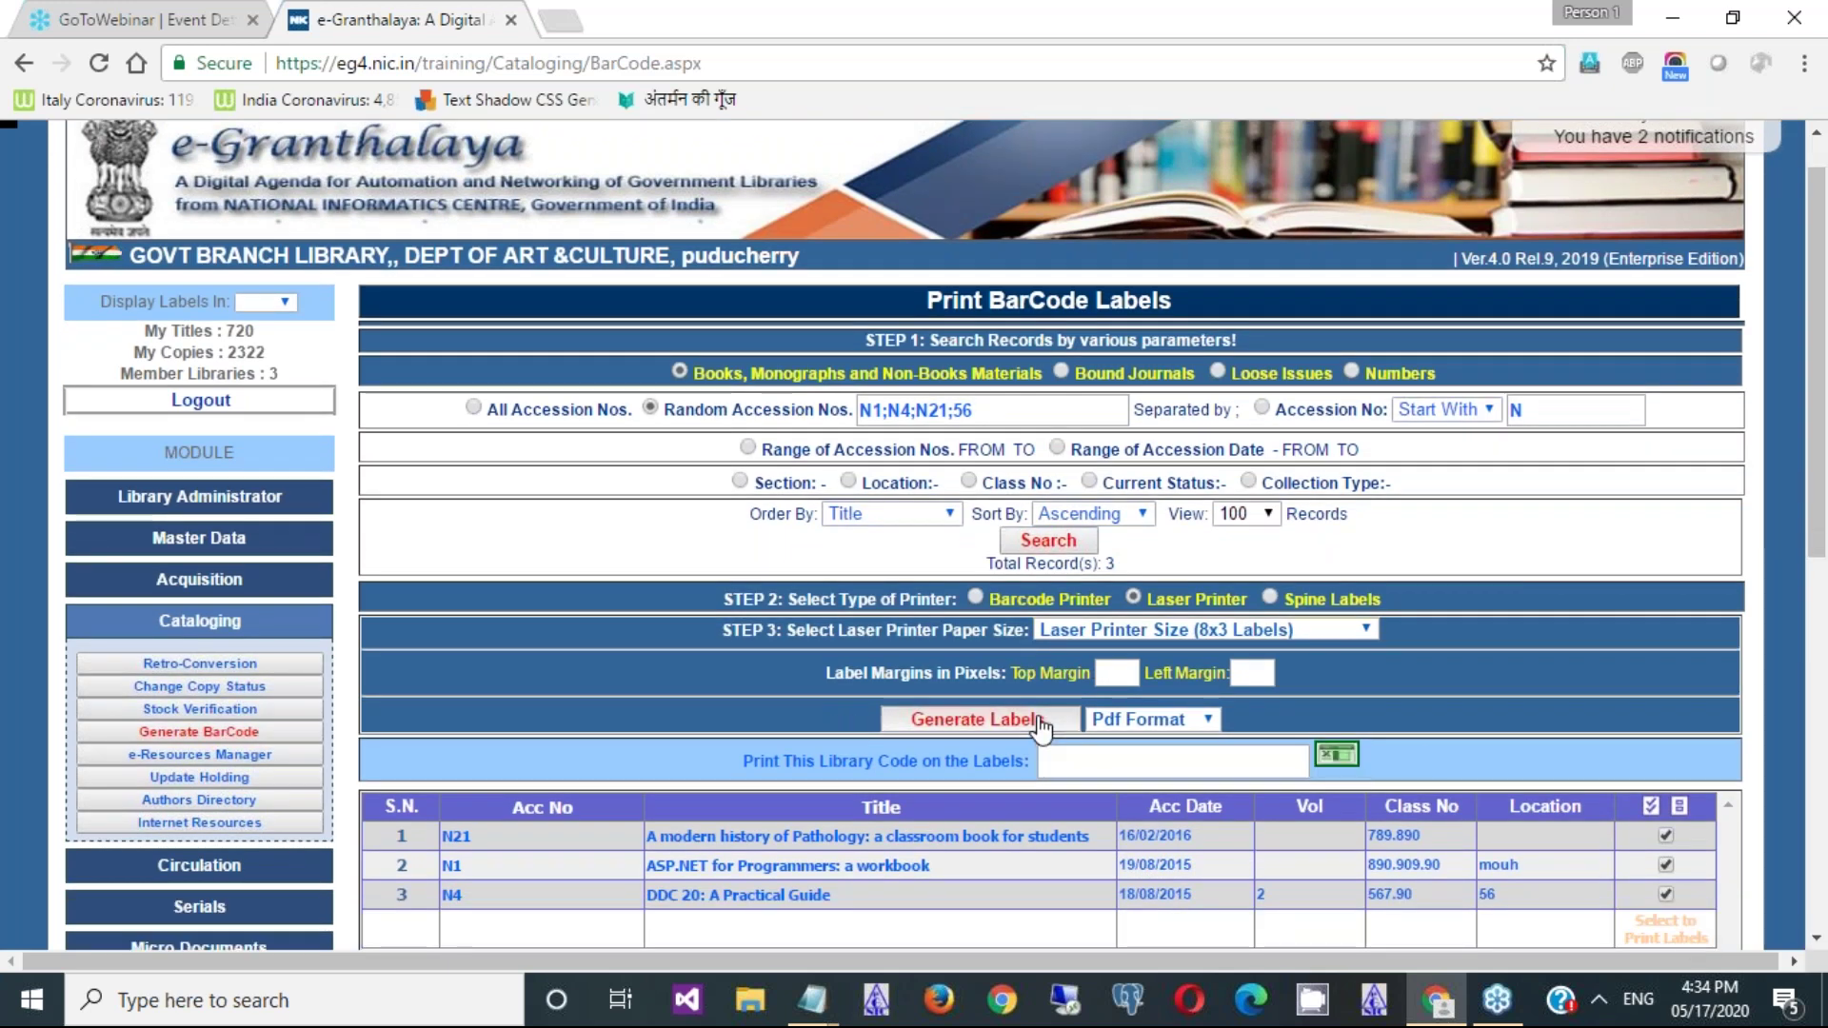
left_click(686, 600)
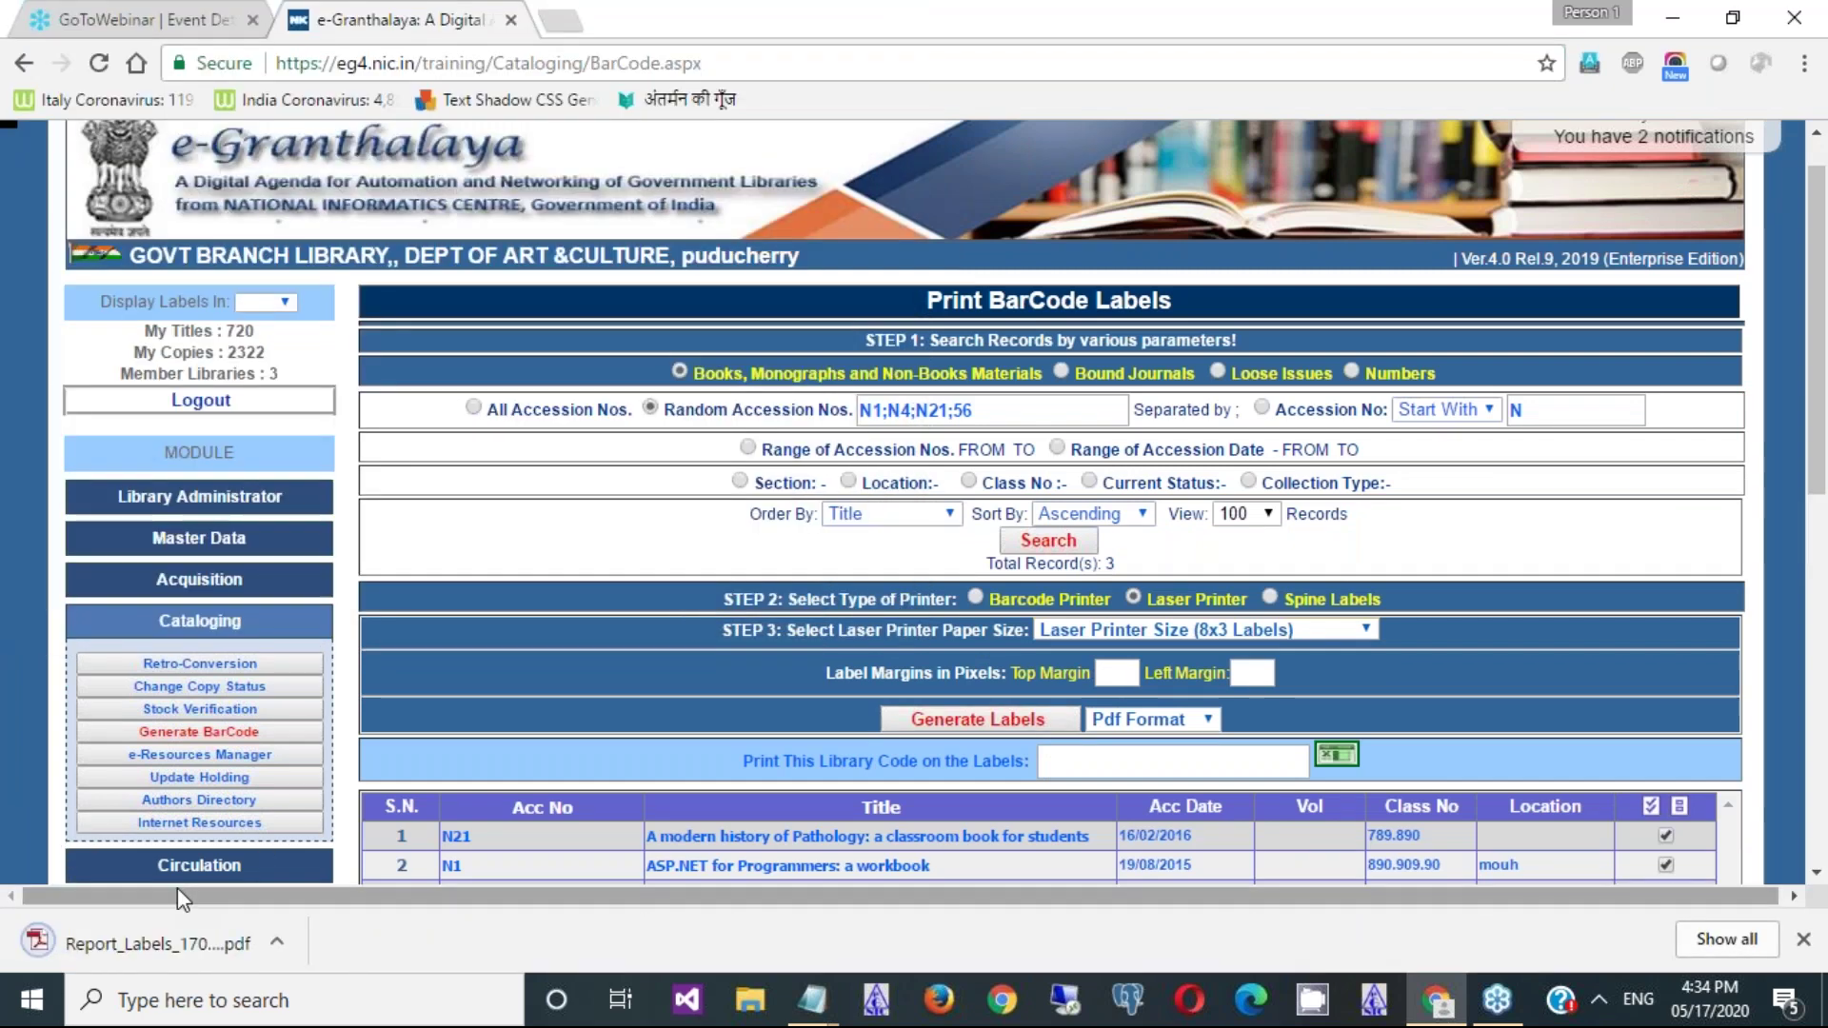
left_click(152, 943)
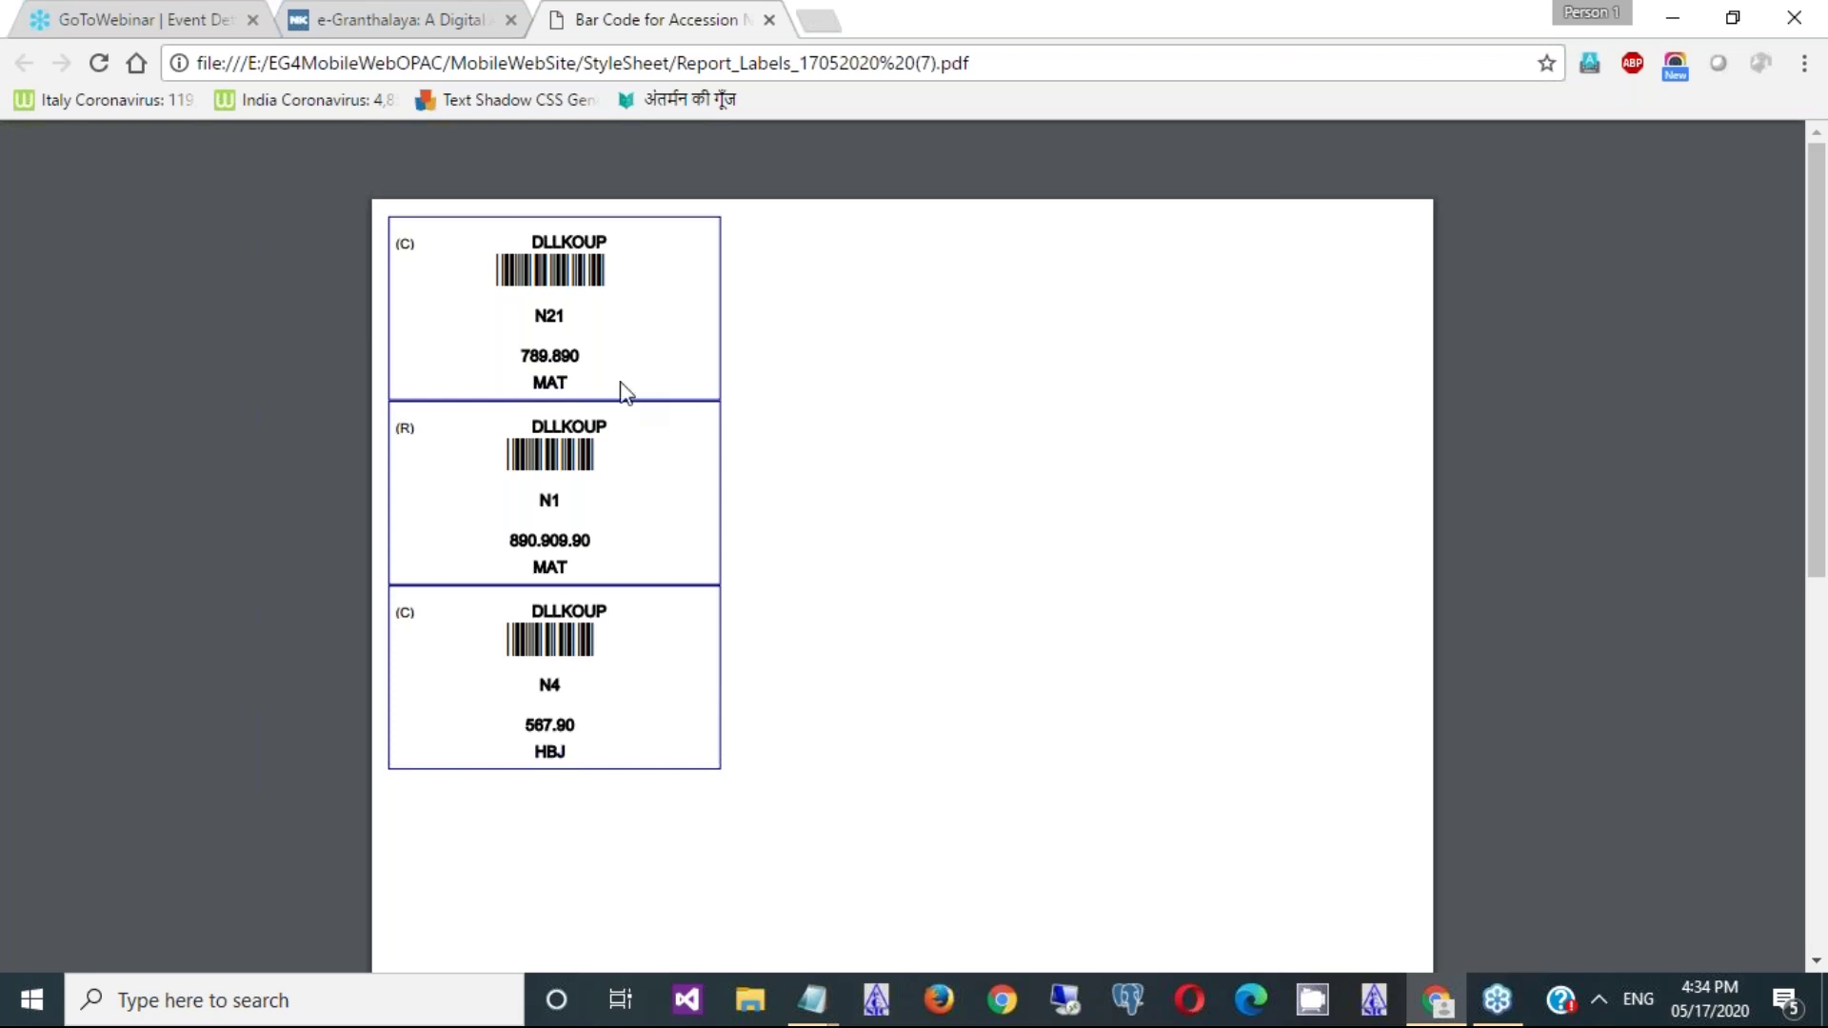
left_click(769, 21)
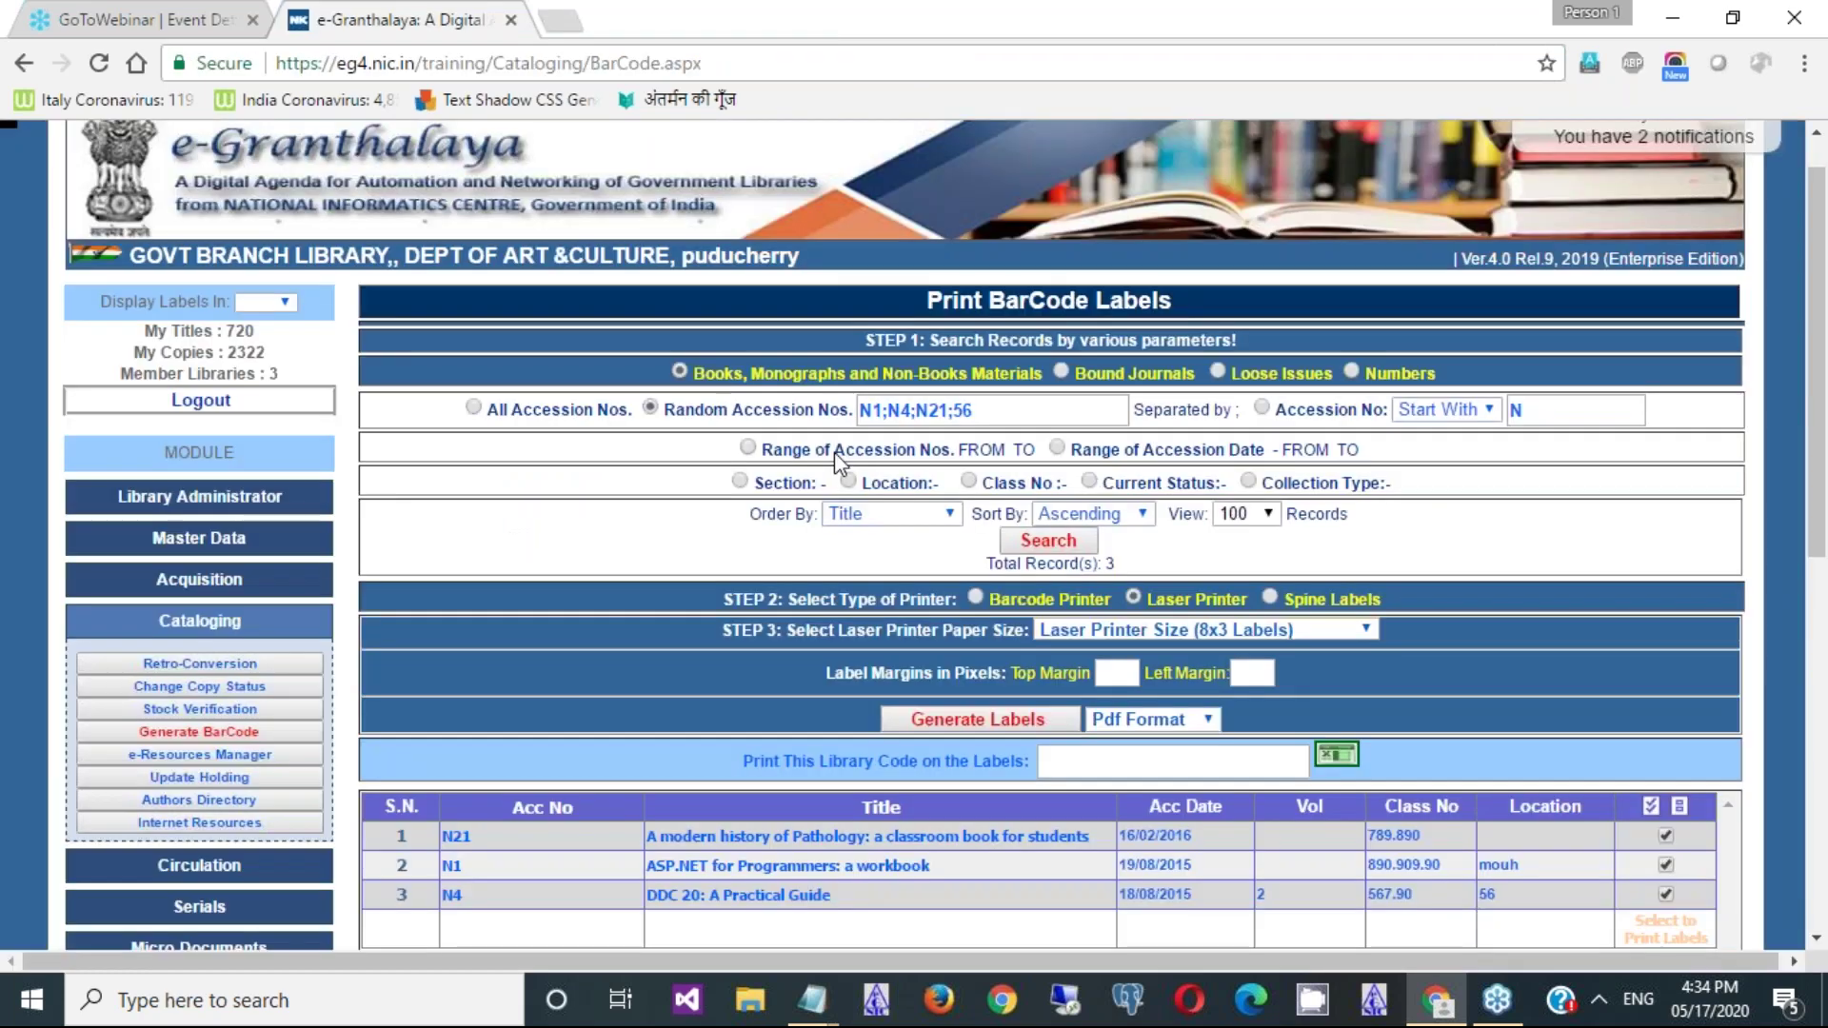
- Set the printer type to Barcode Printer and highlight the word PRN in the Notepad notes about purchasing a printer
left_click(973, 593)
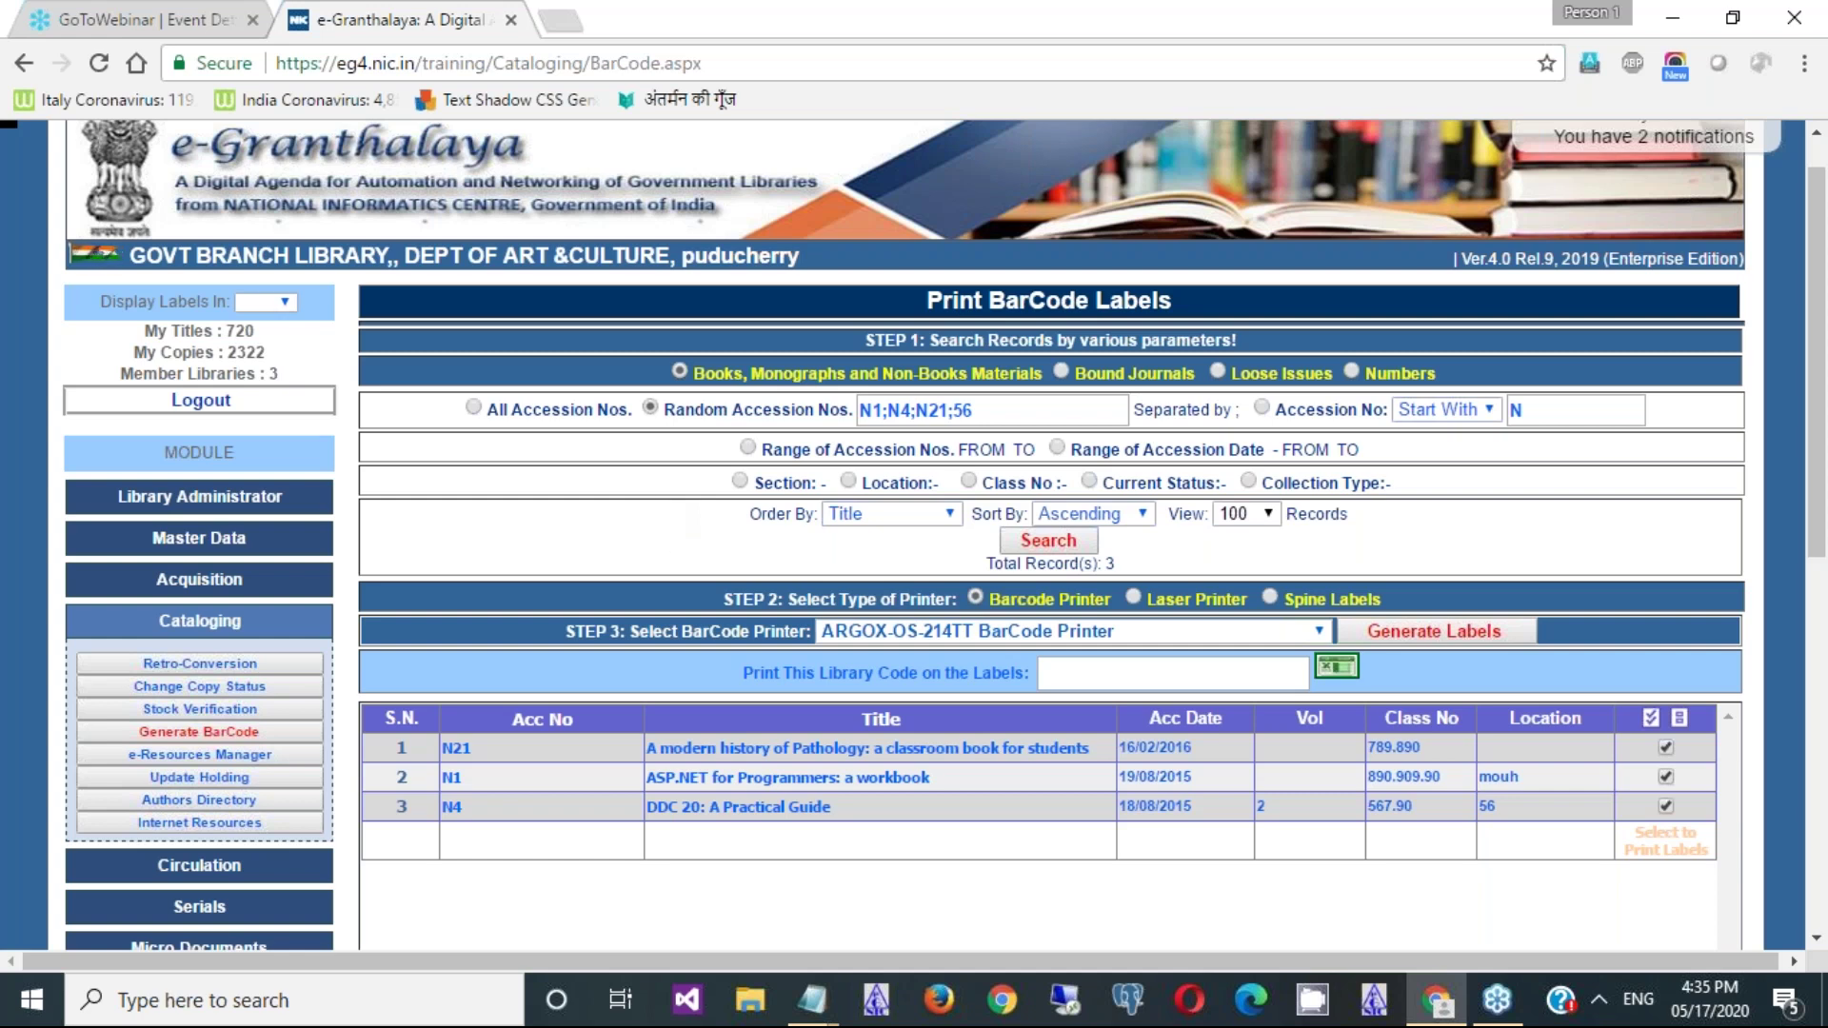
mouse_move(807, 1013)
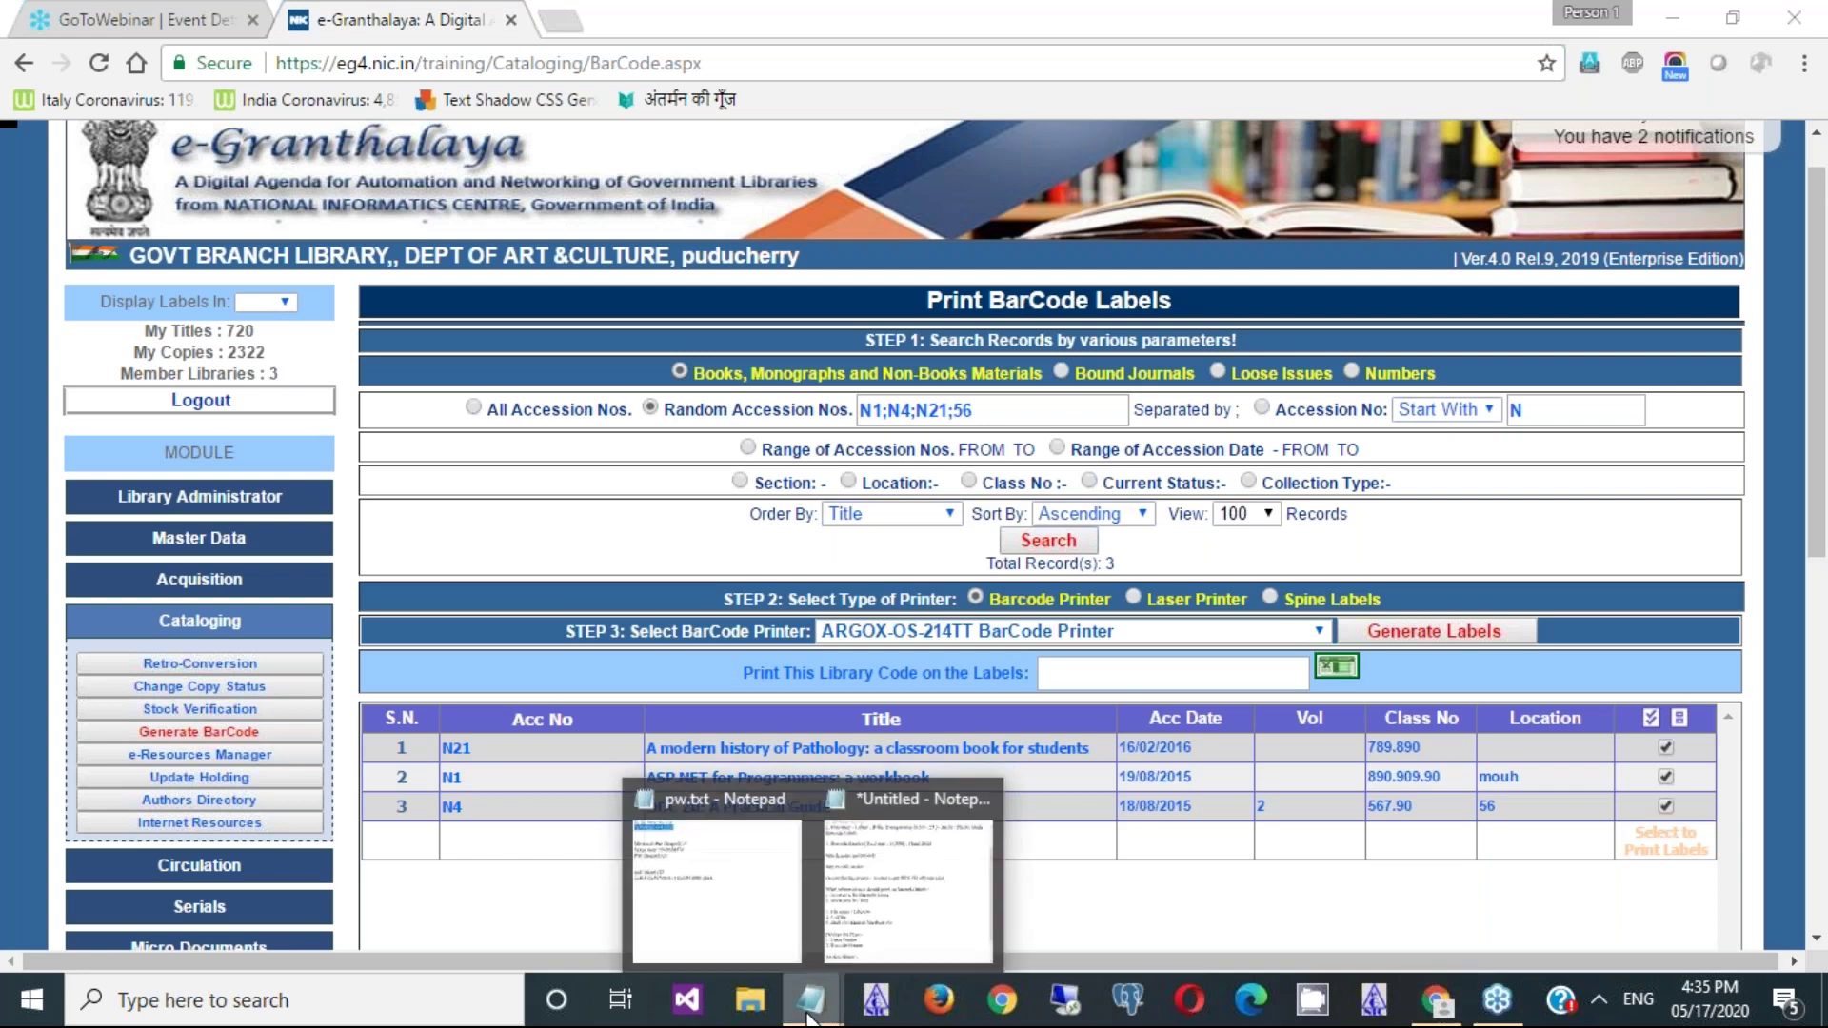
left_click(916, 908)
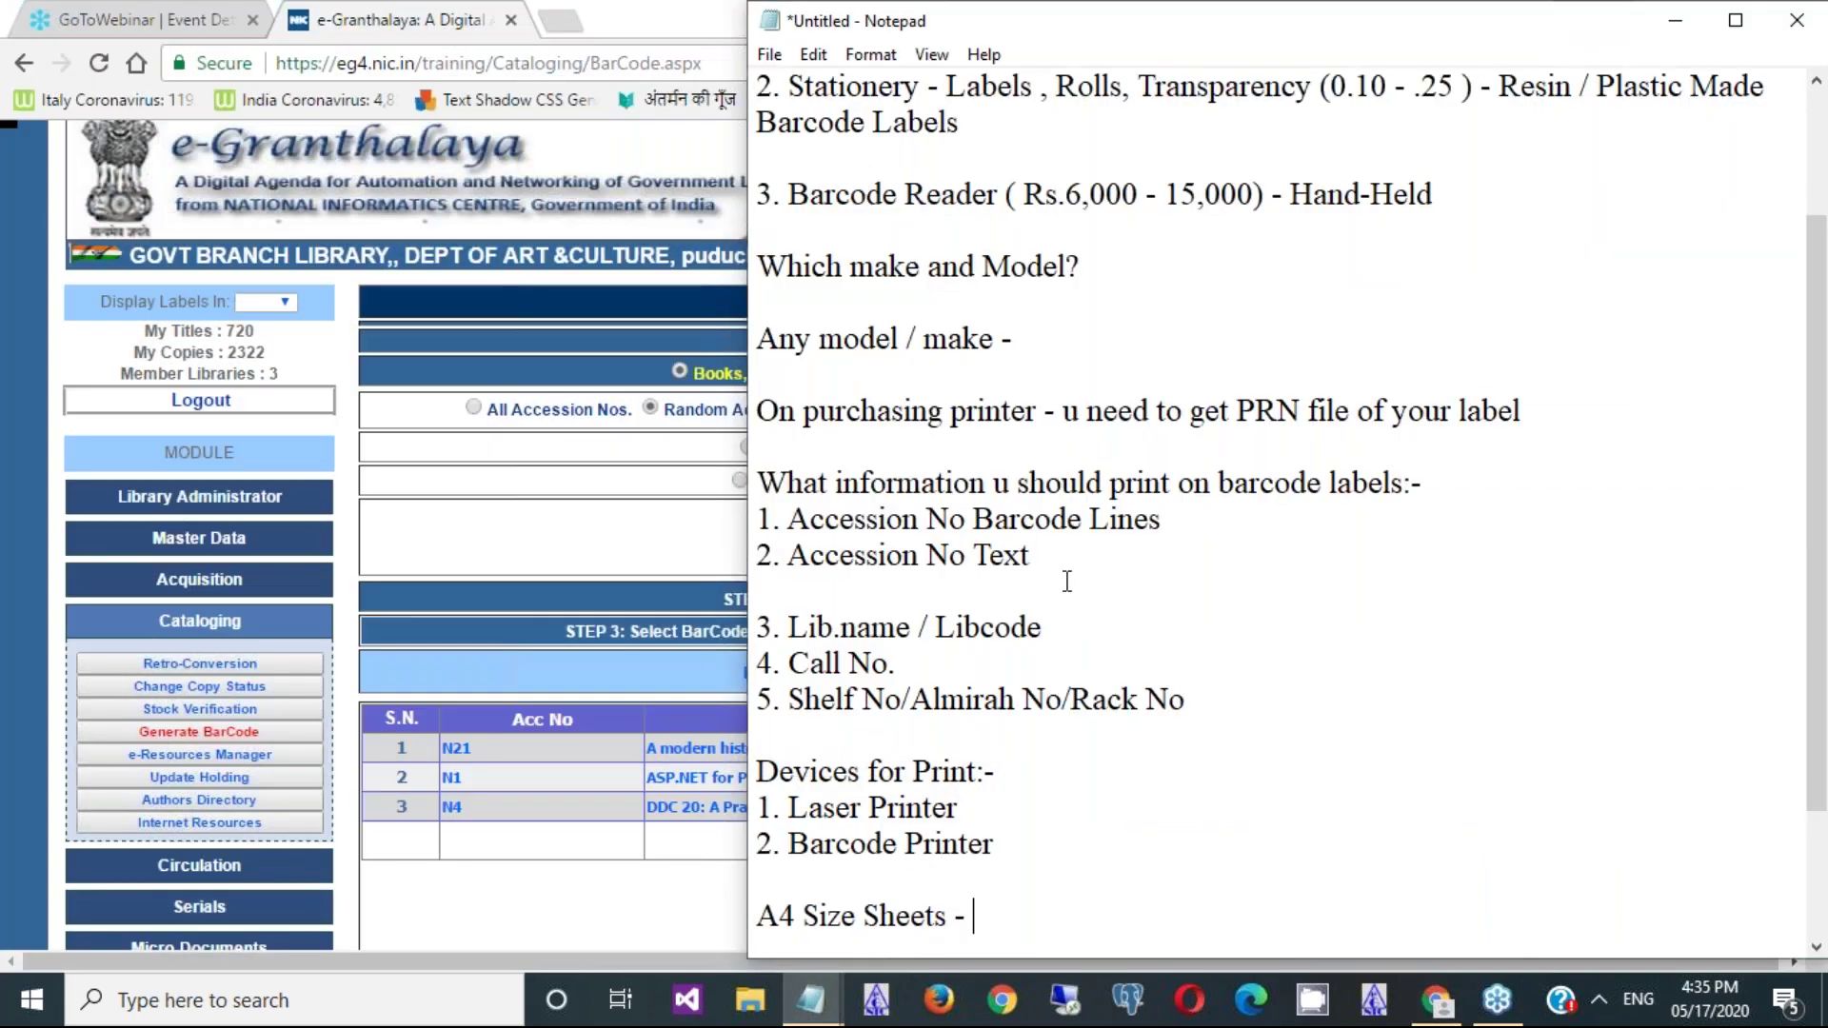
double_click(1269, 407)
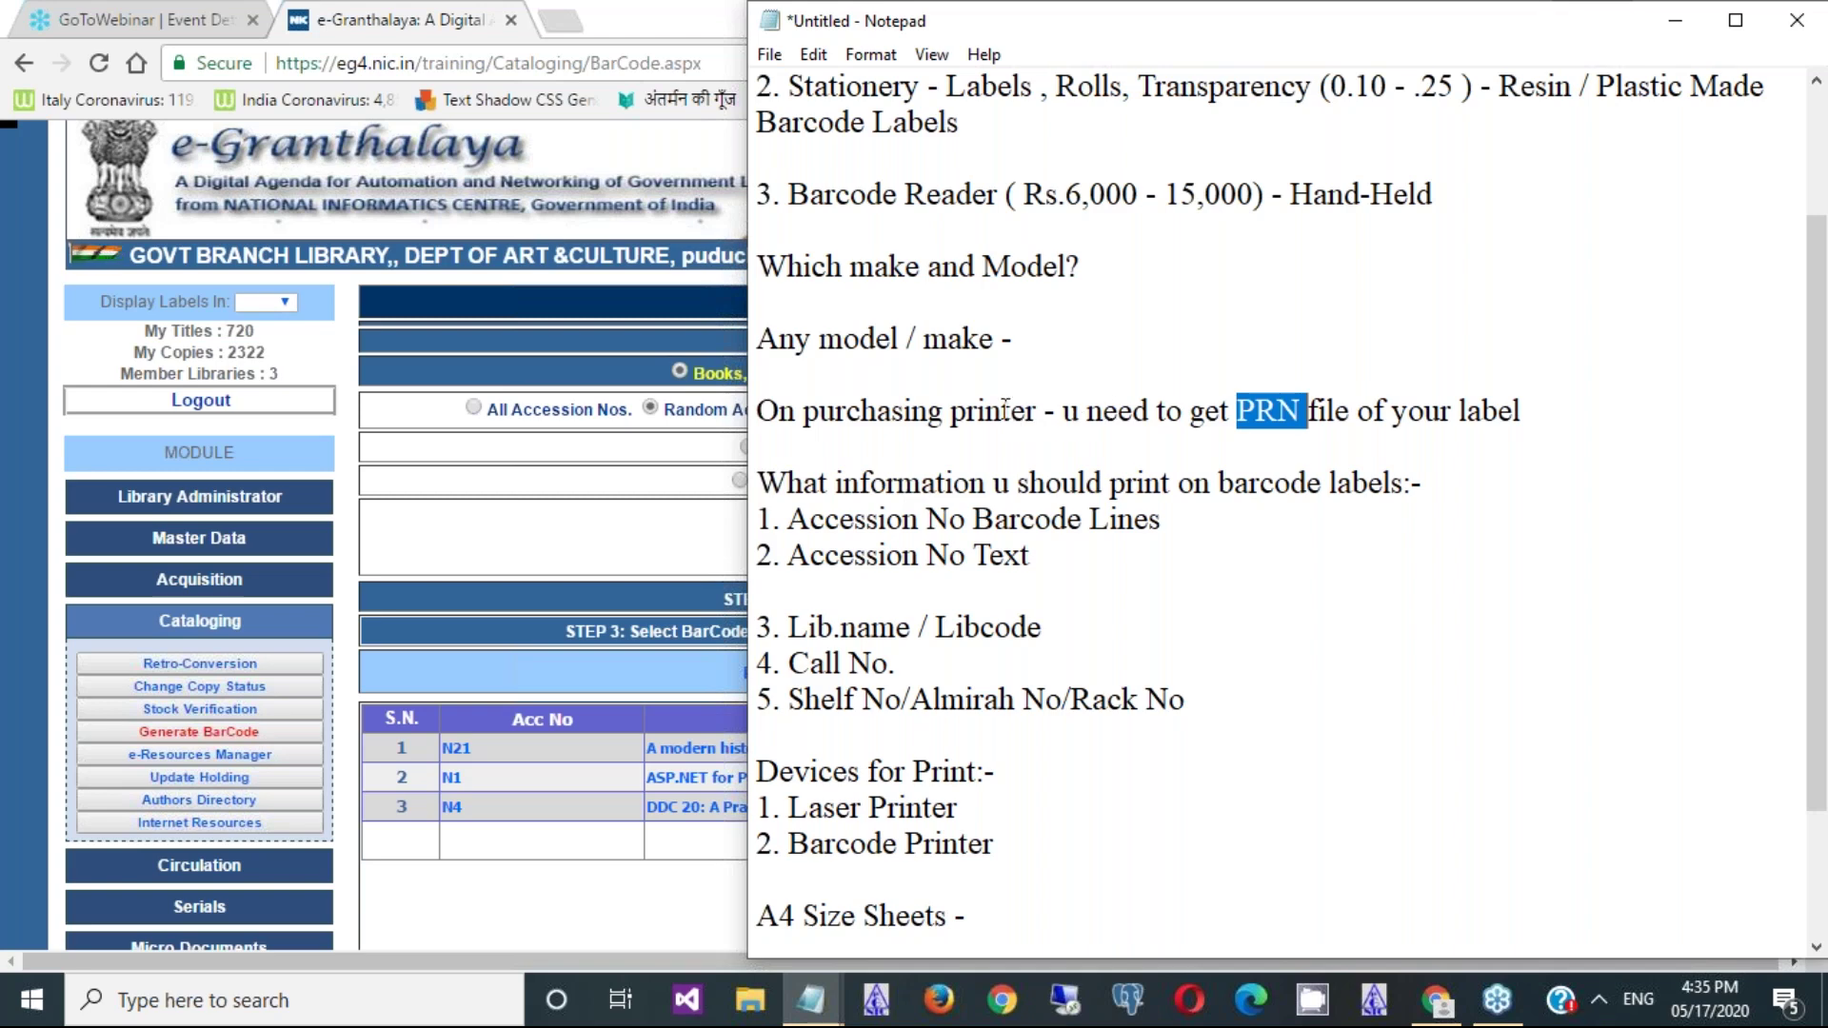
left_click(625, 501)
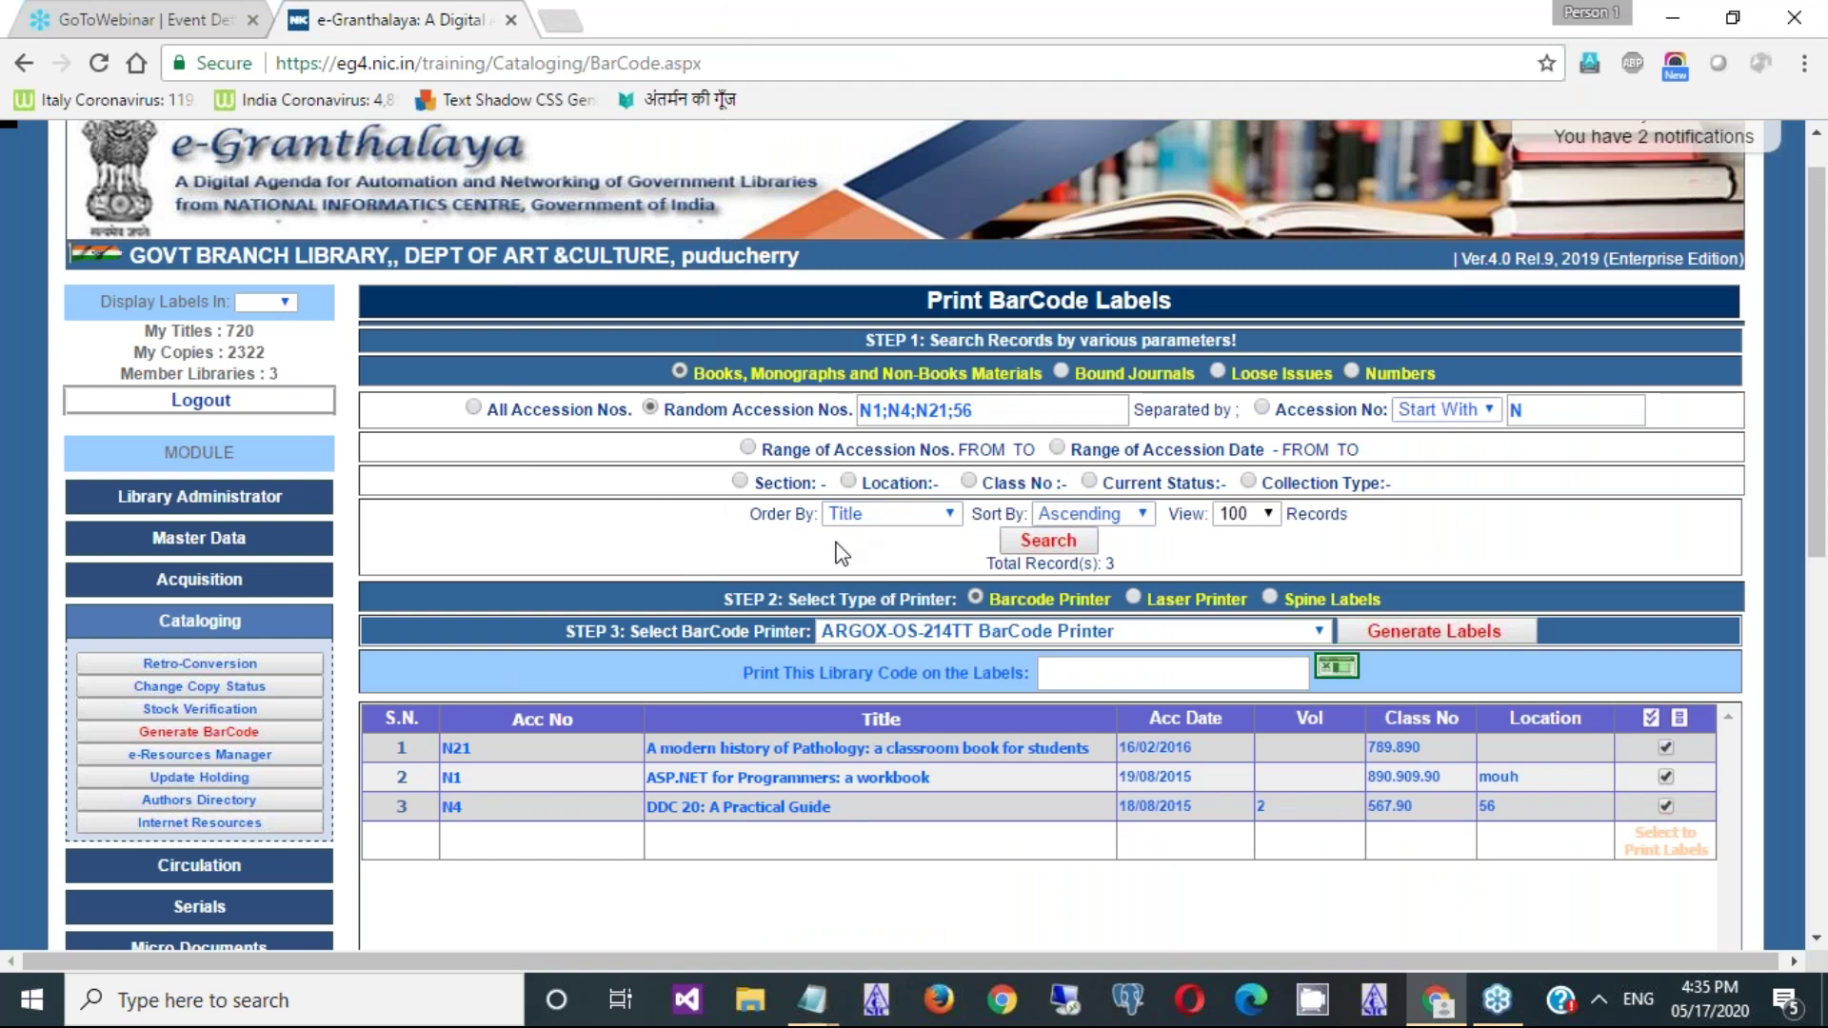
- Browse the available barcode printer models and select TVSE LP44 BU AMPS Library
left_click(1318, 632)
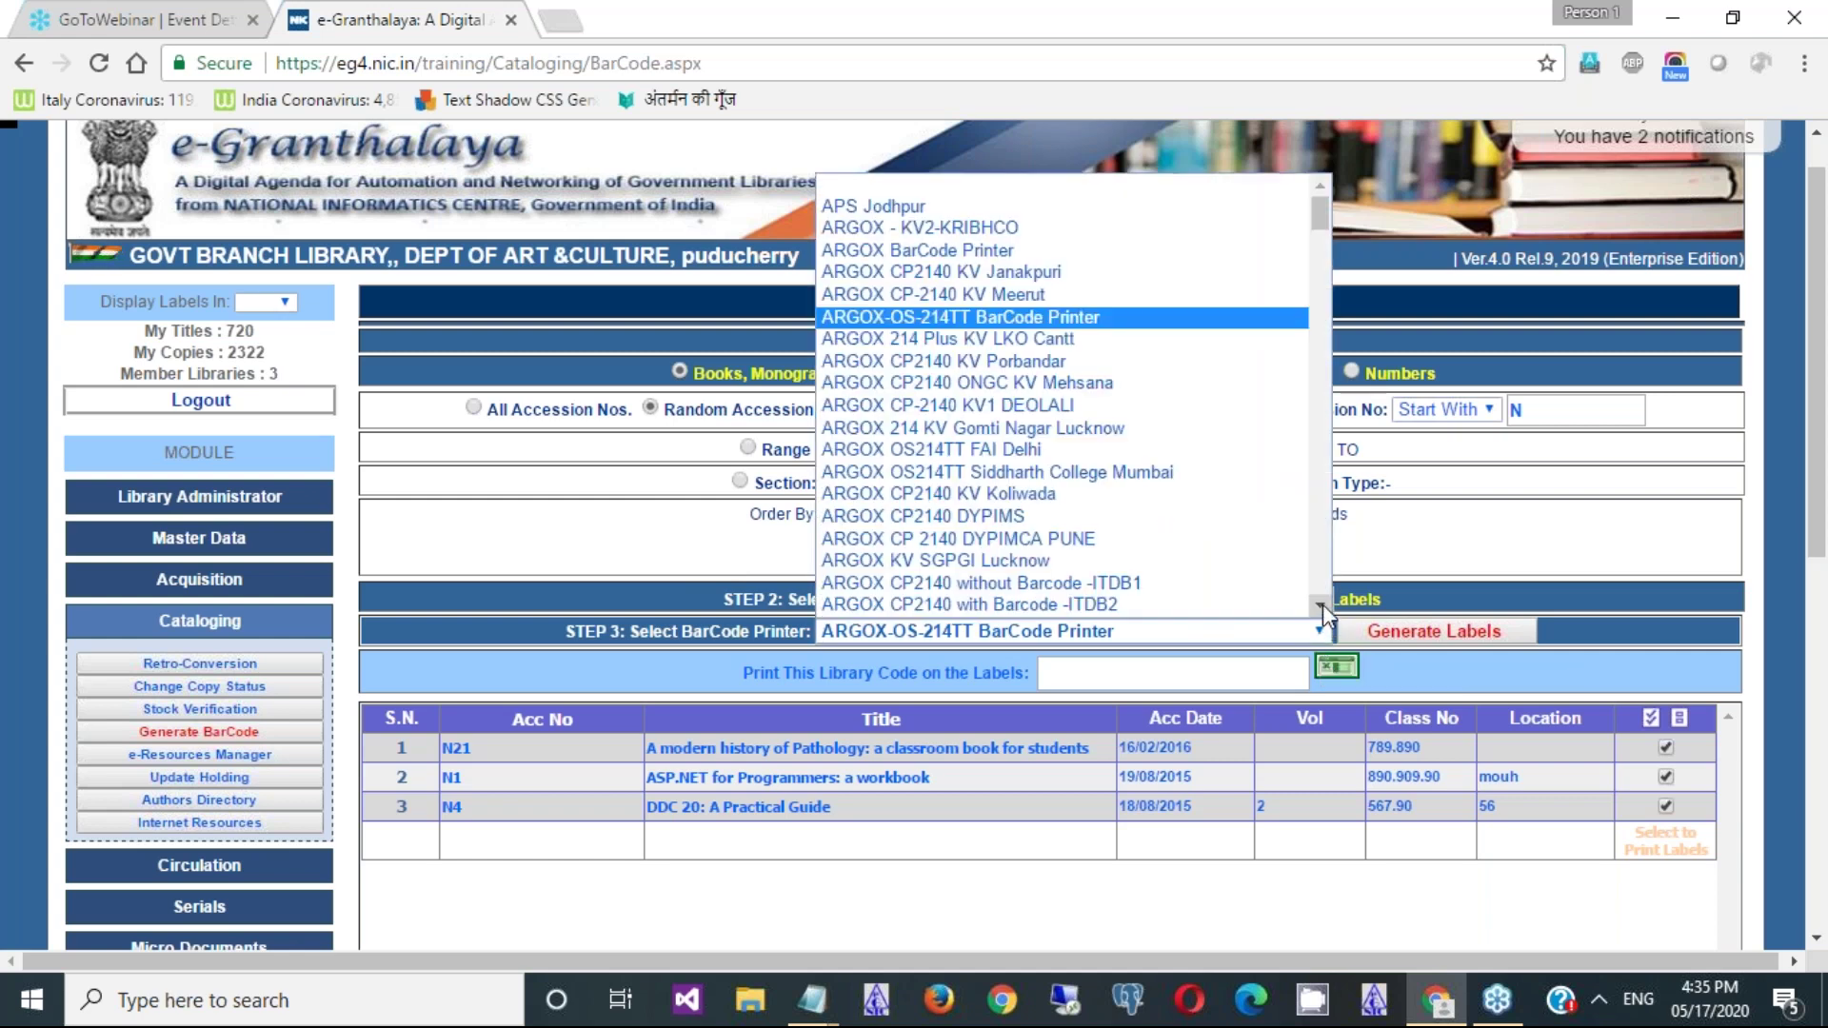
left_click(1321, 606)
left_click_drag(1322, 604, 1322, 604)
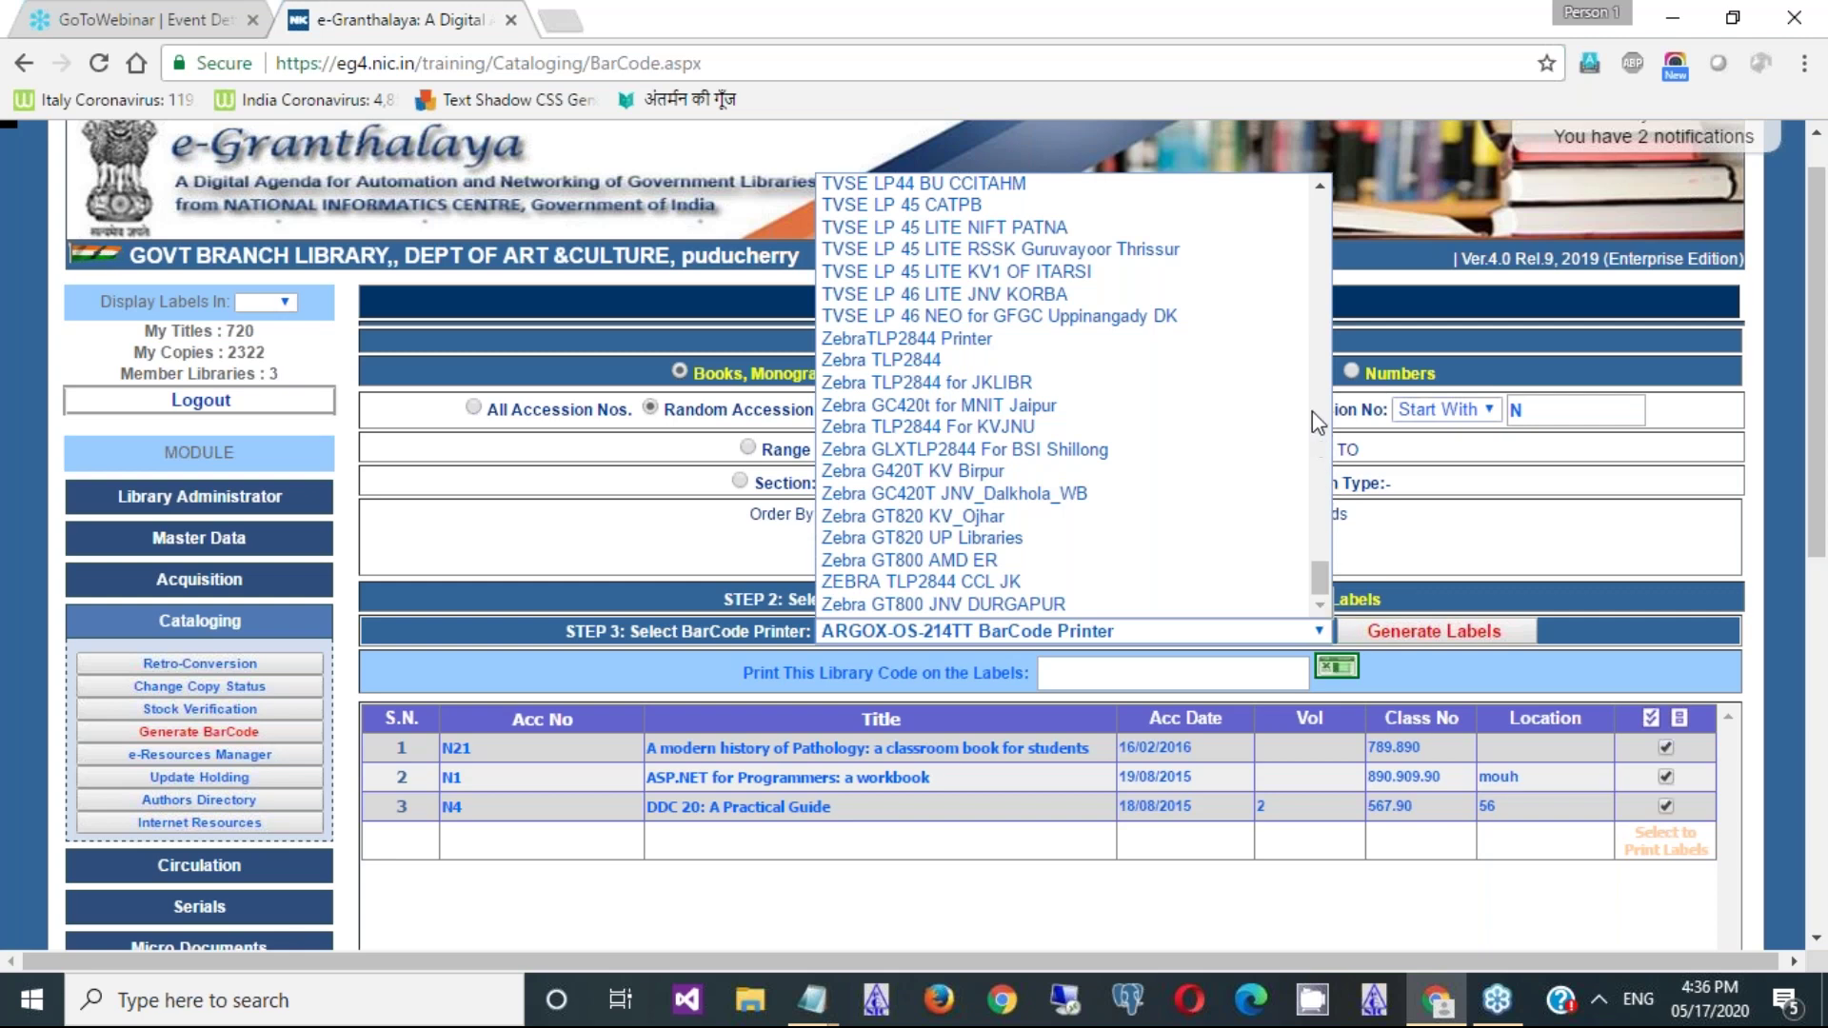
scroll(1330, 276, "up", 6)
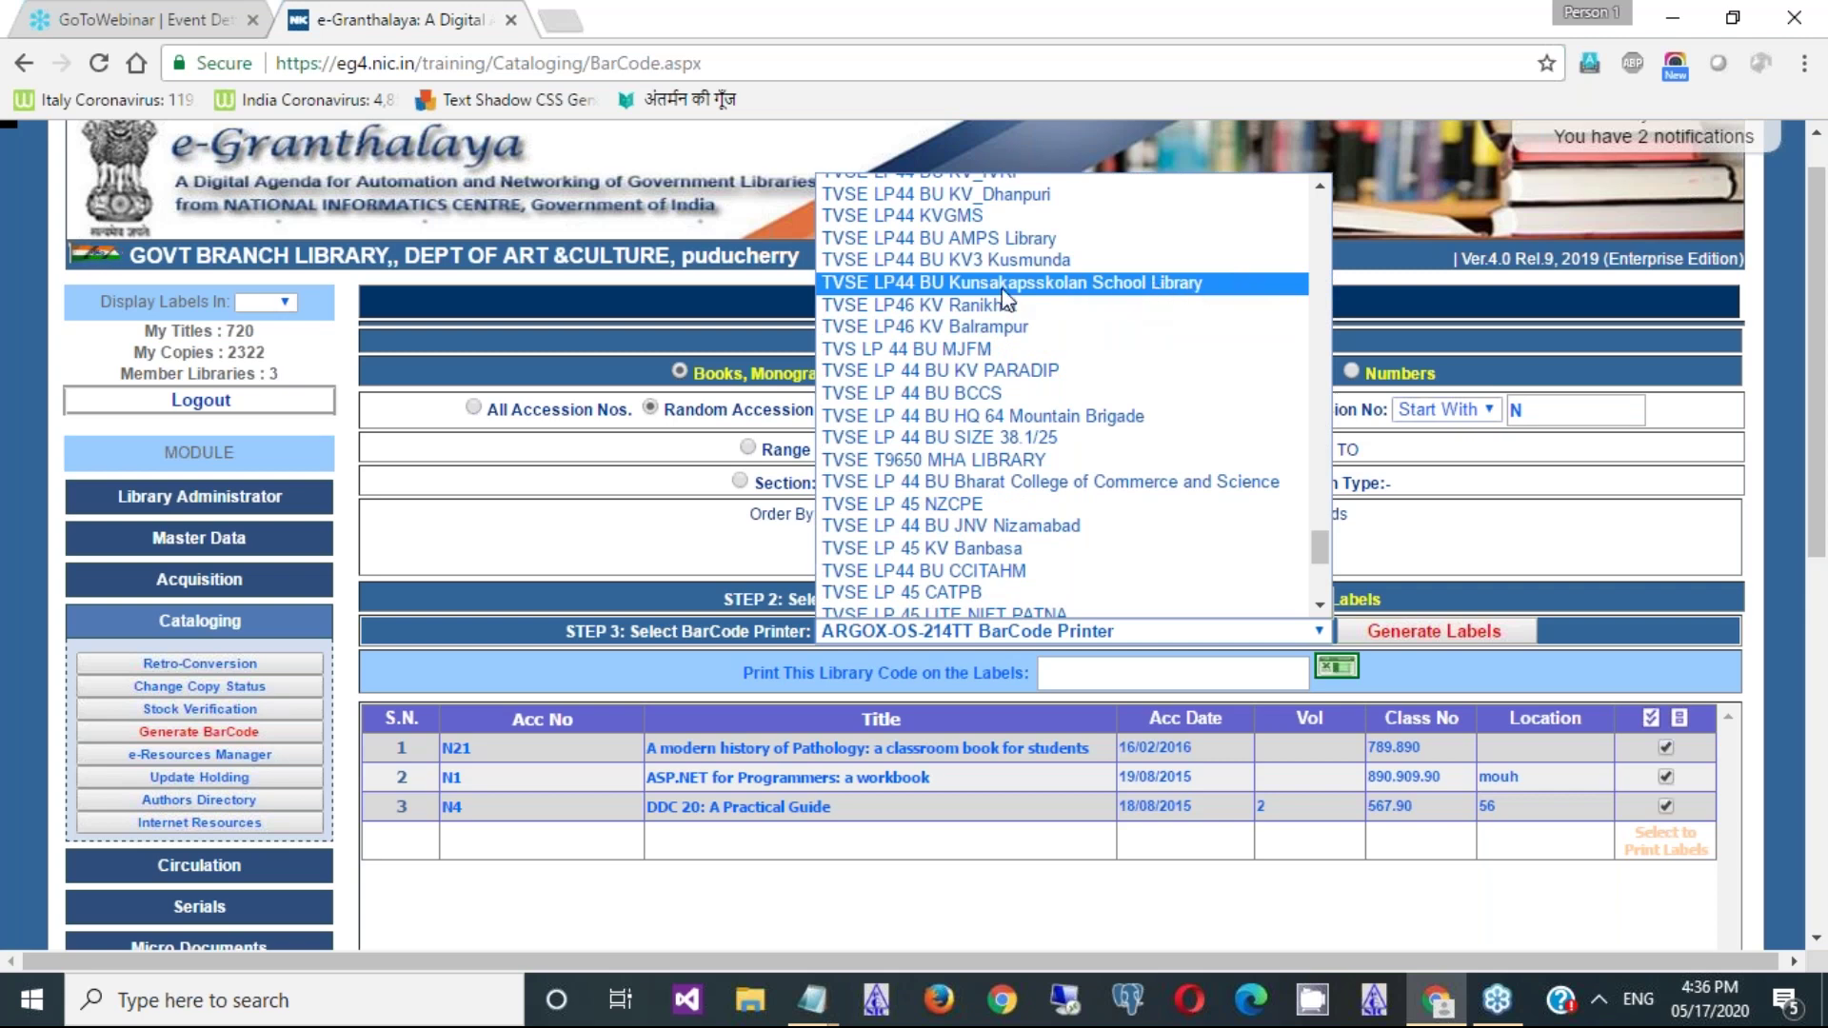
left_click(978, 238)
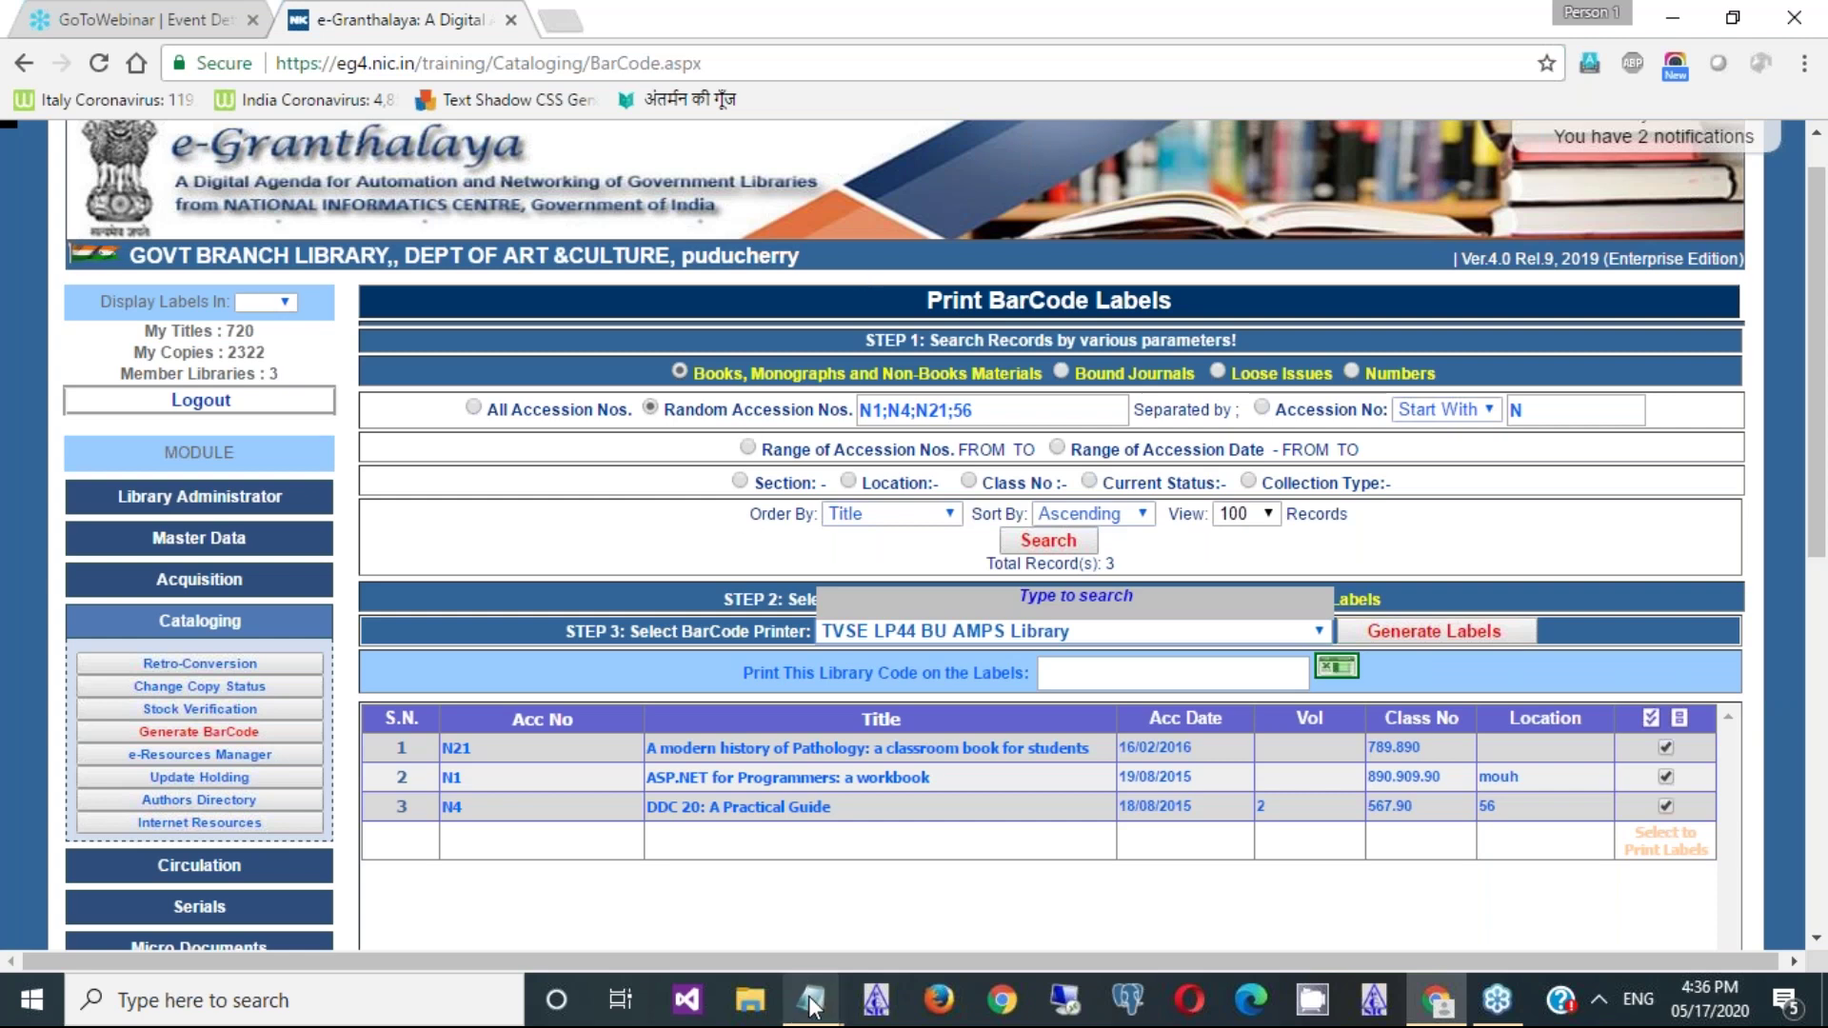
- Switch to the untitled Notepad notes, maximize them and add the line "PrintFile - utility" several lines below "A4 Size Sheets -"
mouse_move(814, 995)
left_click(909, 866)
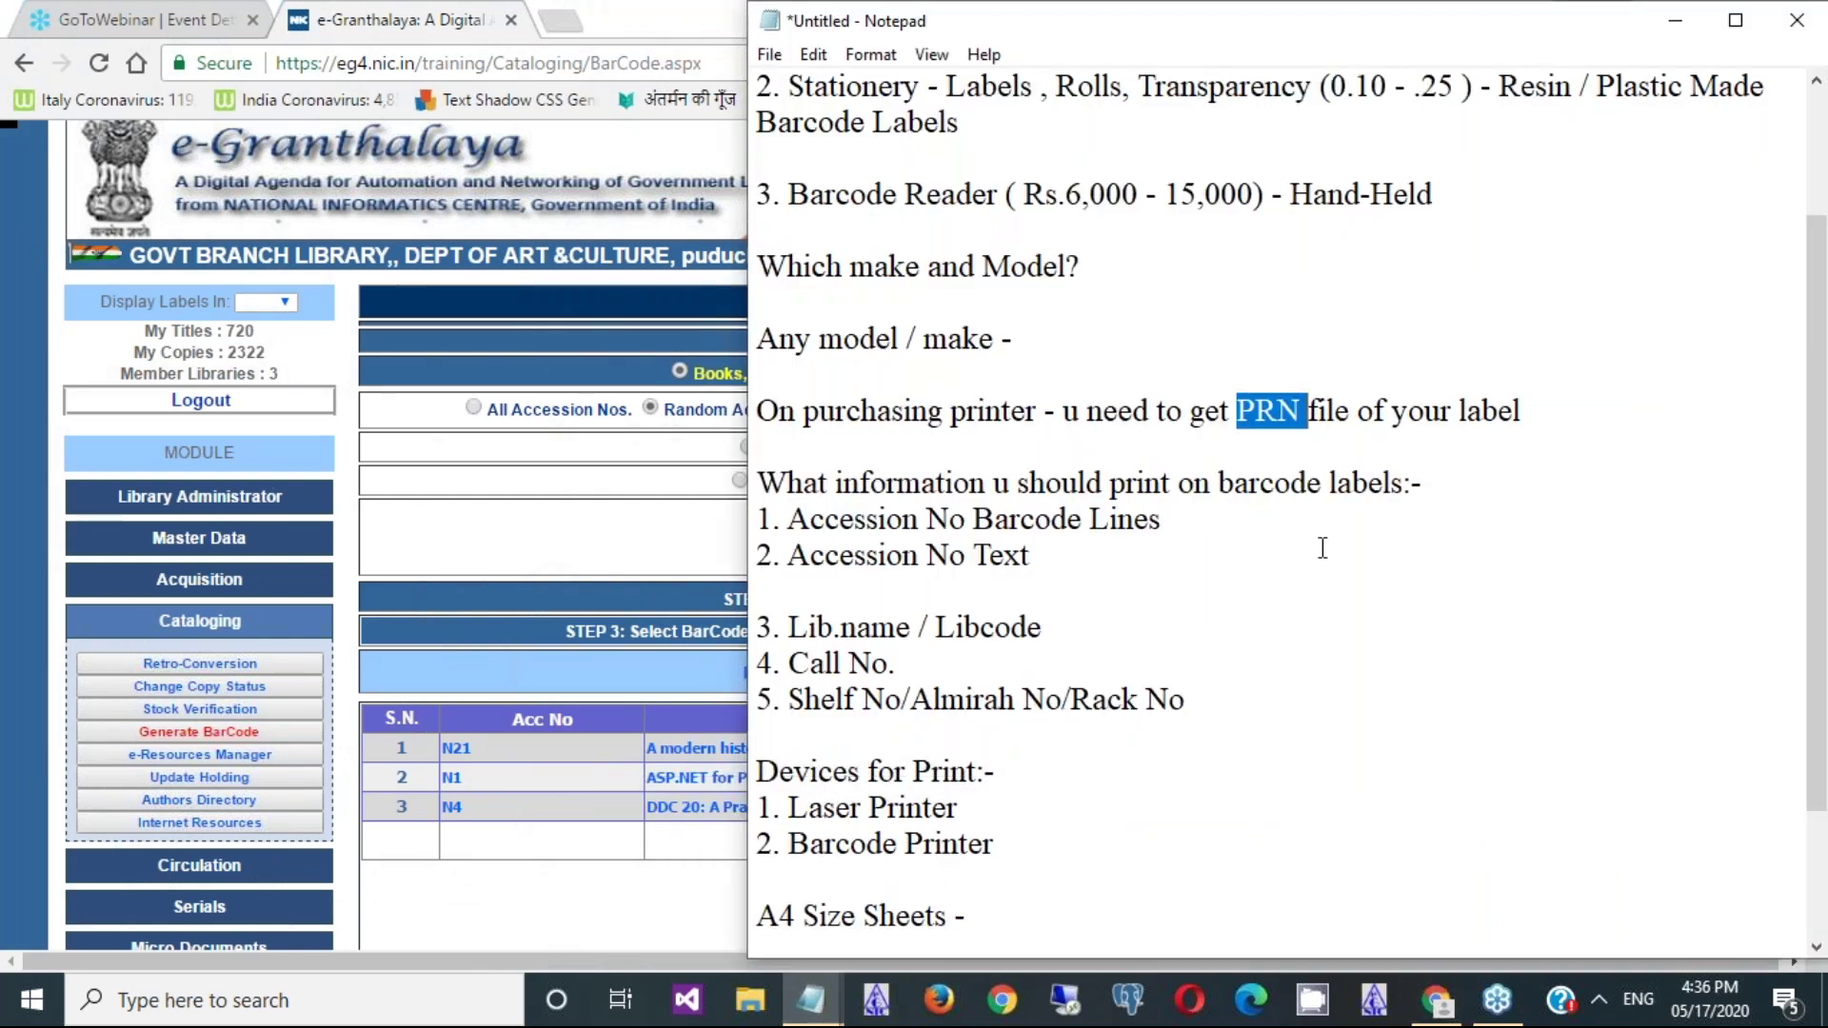
left_click(1736, 20)
left_click(360, 906)
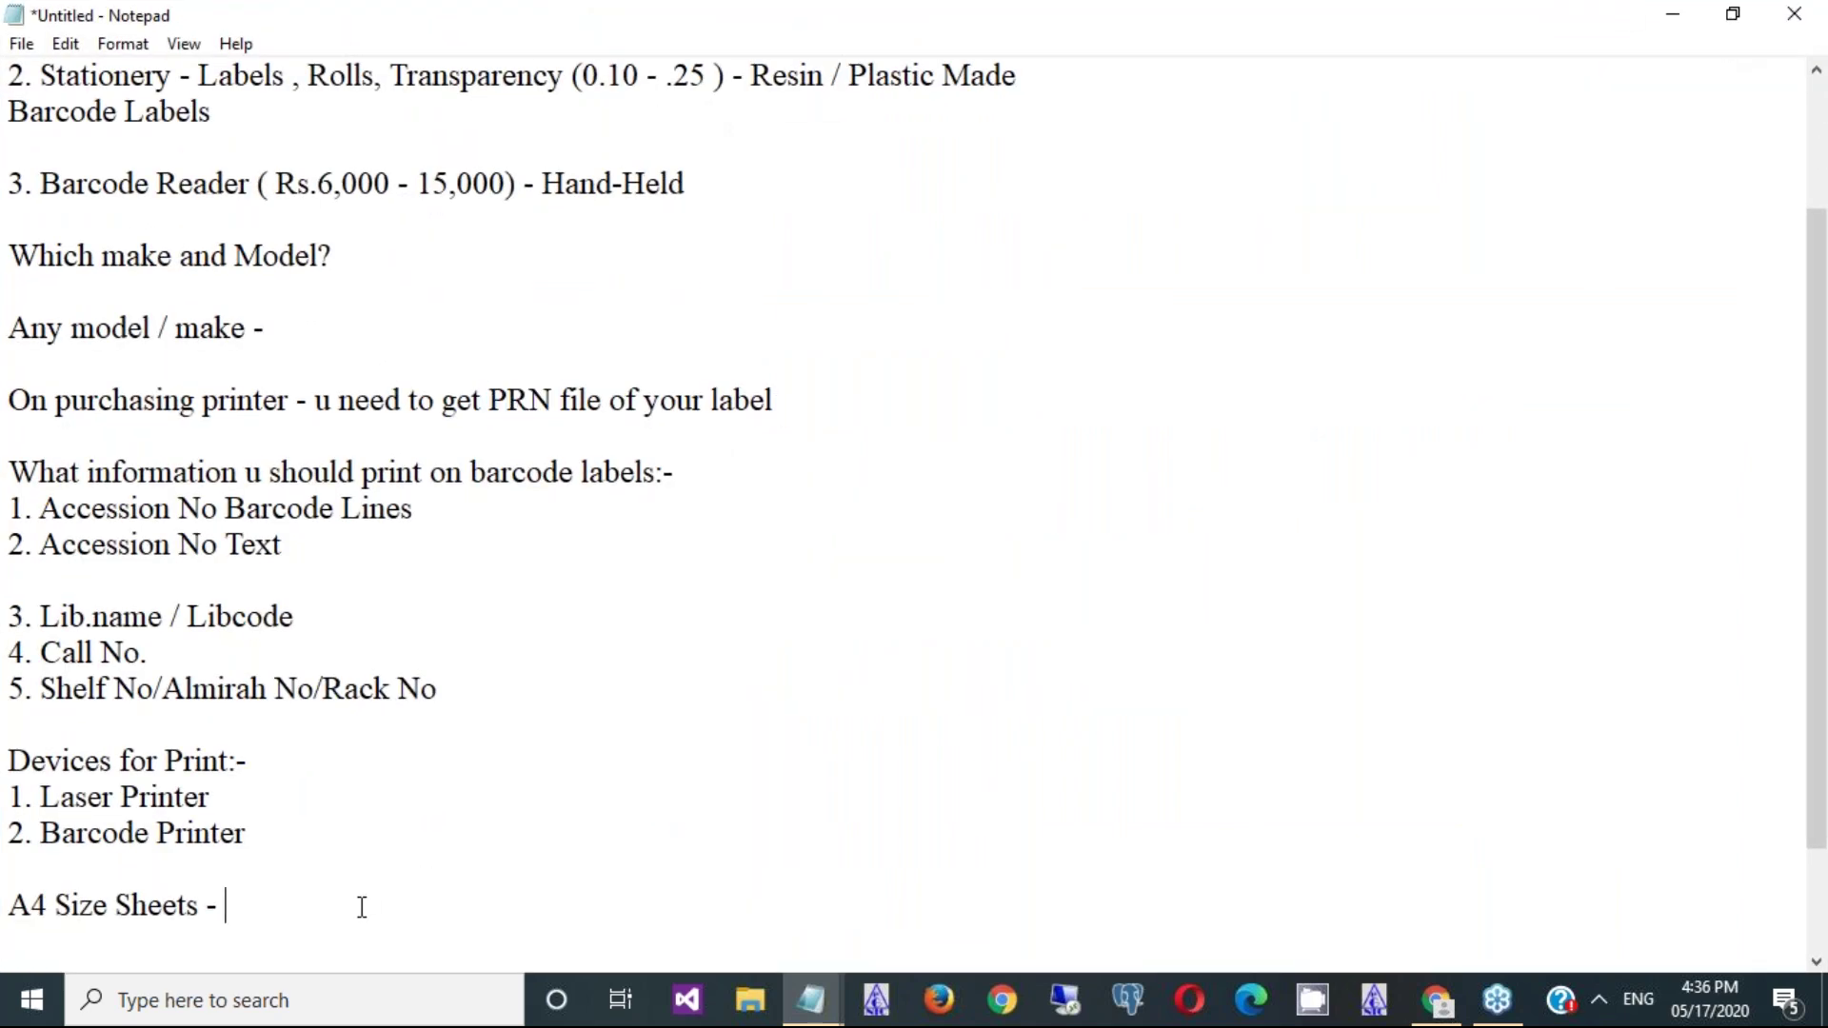
key("Return")
key("Return")
key("Return")
key("Return")
key("Return")
key("Return")
key("Return")
key("Return")
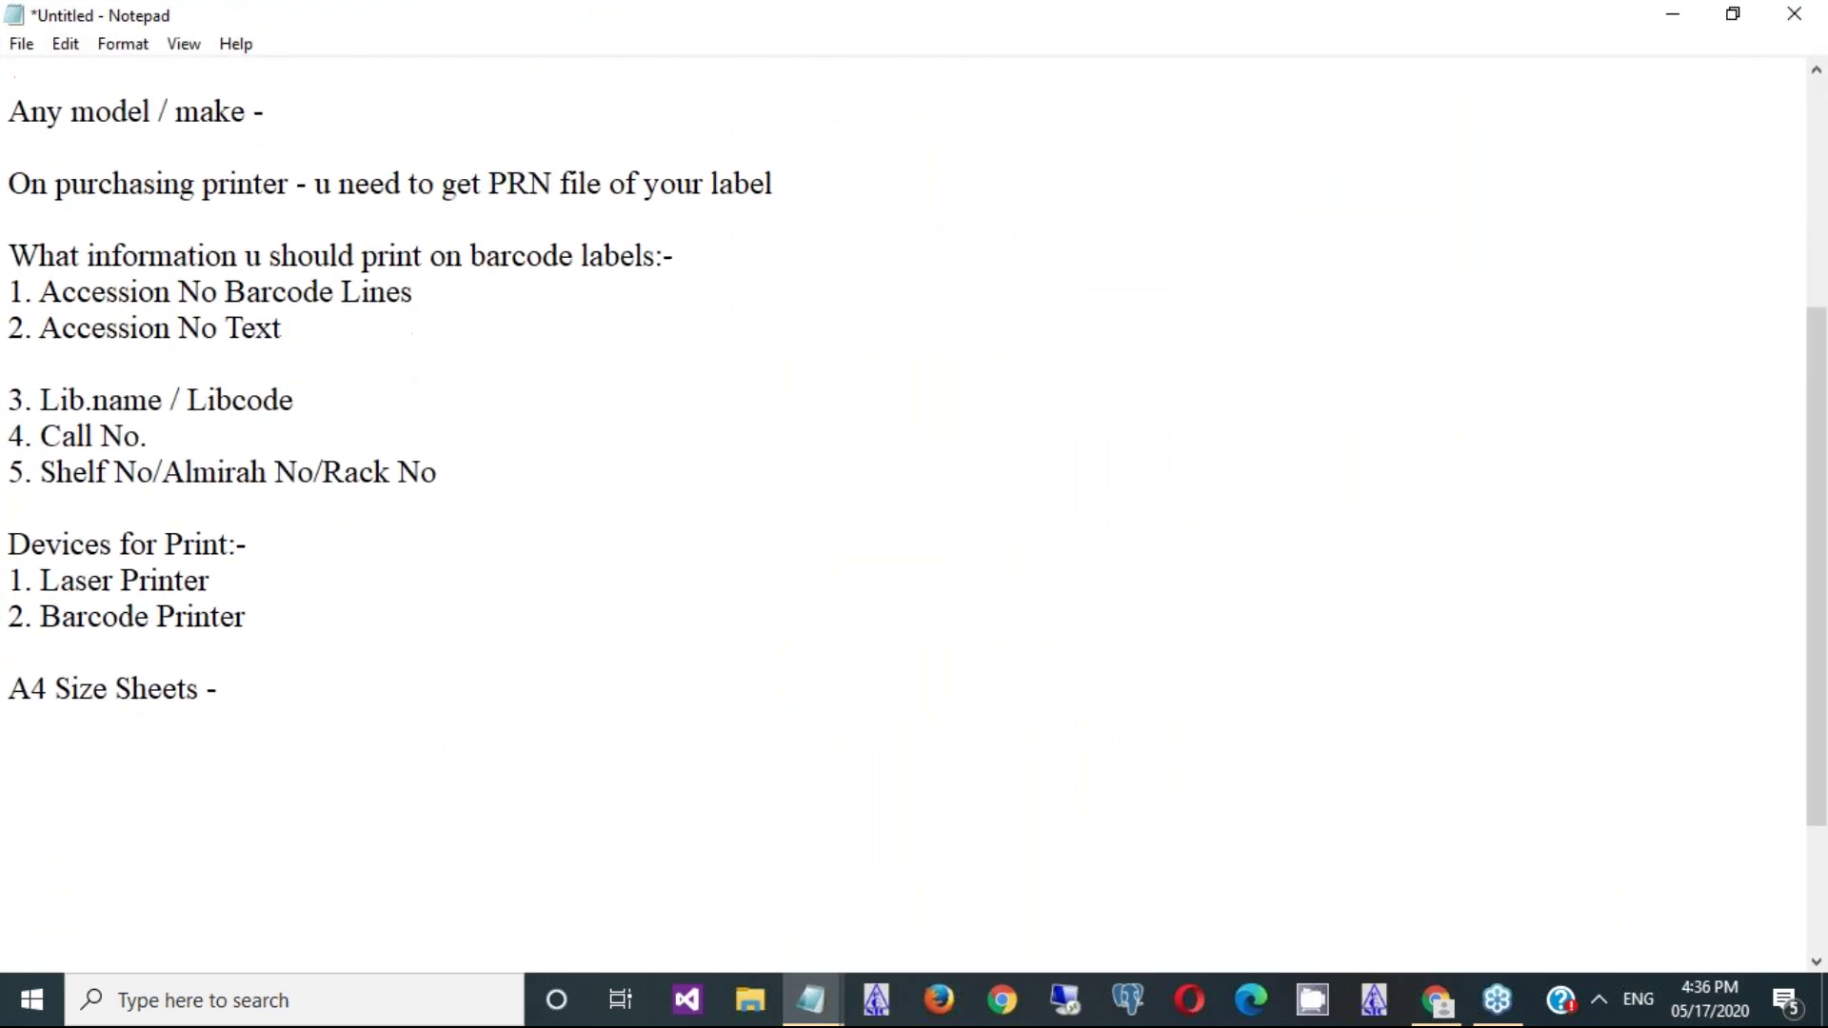
key("Up")
key("Up")
type("Print")
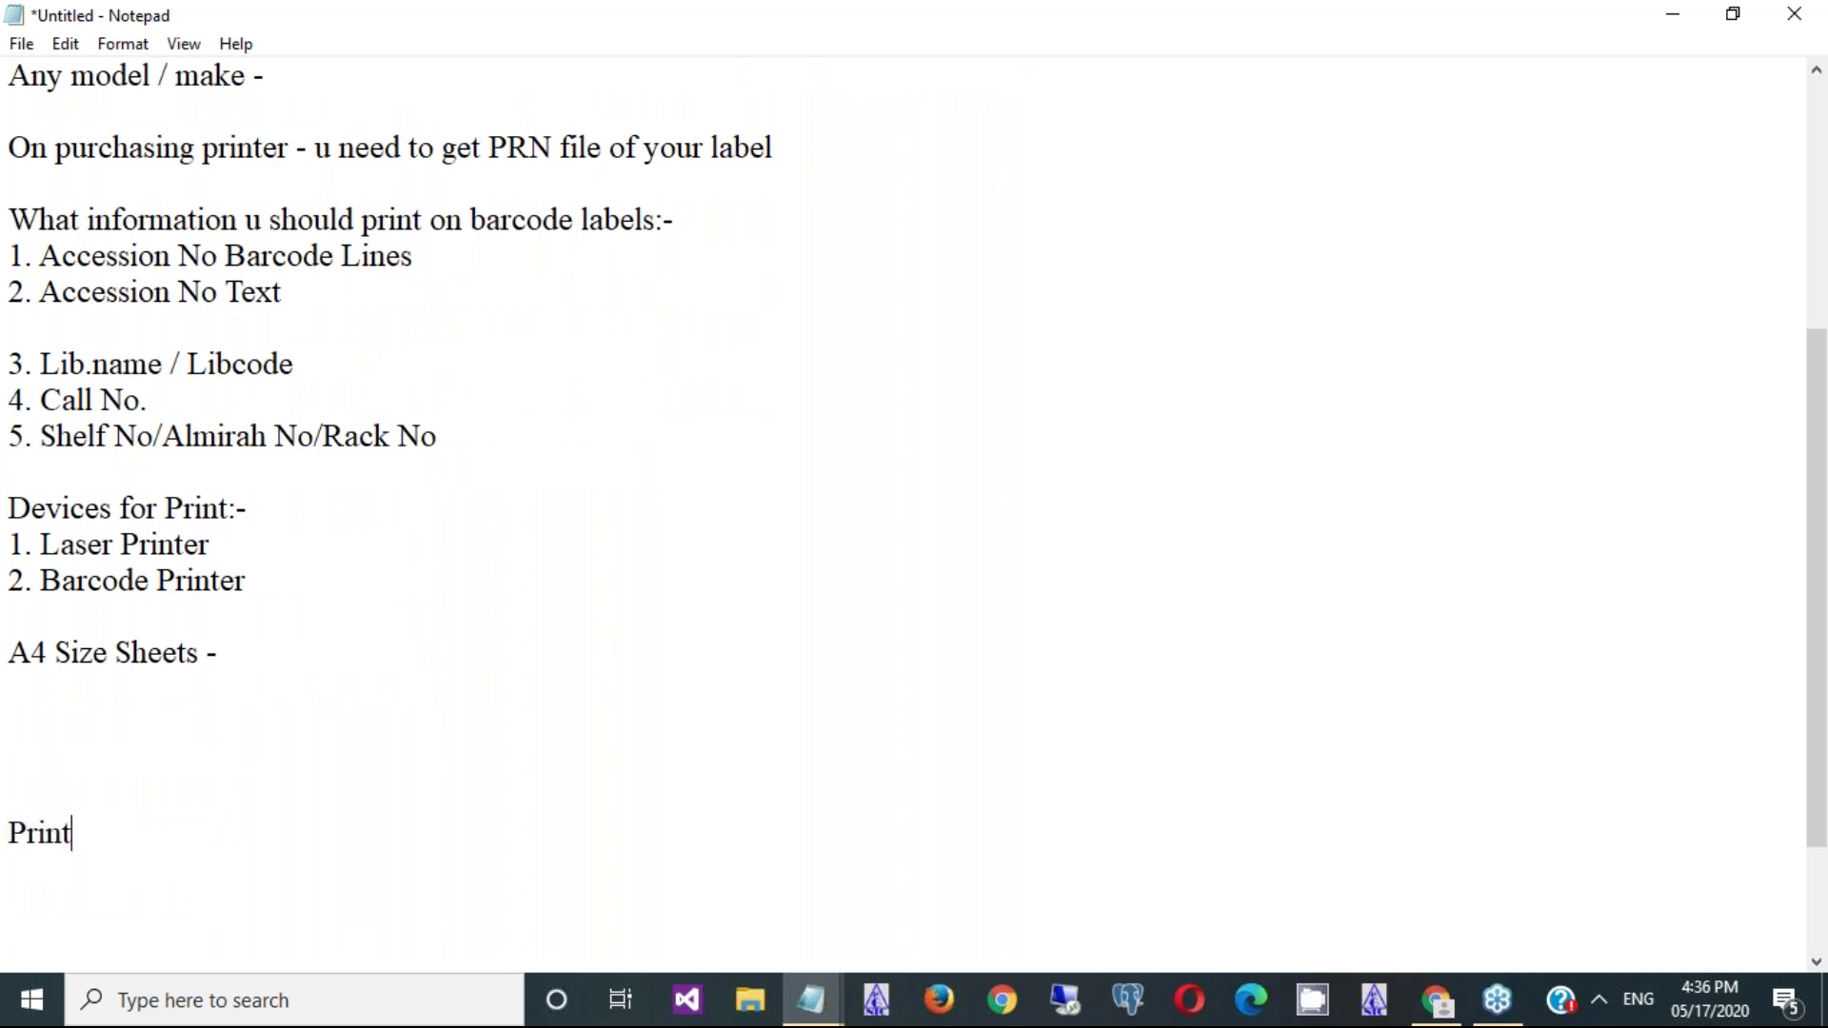
type("File - utility")
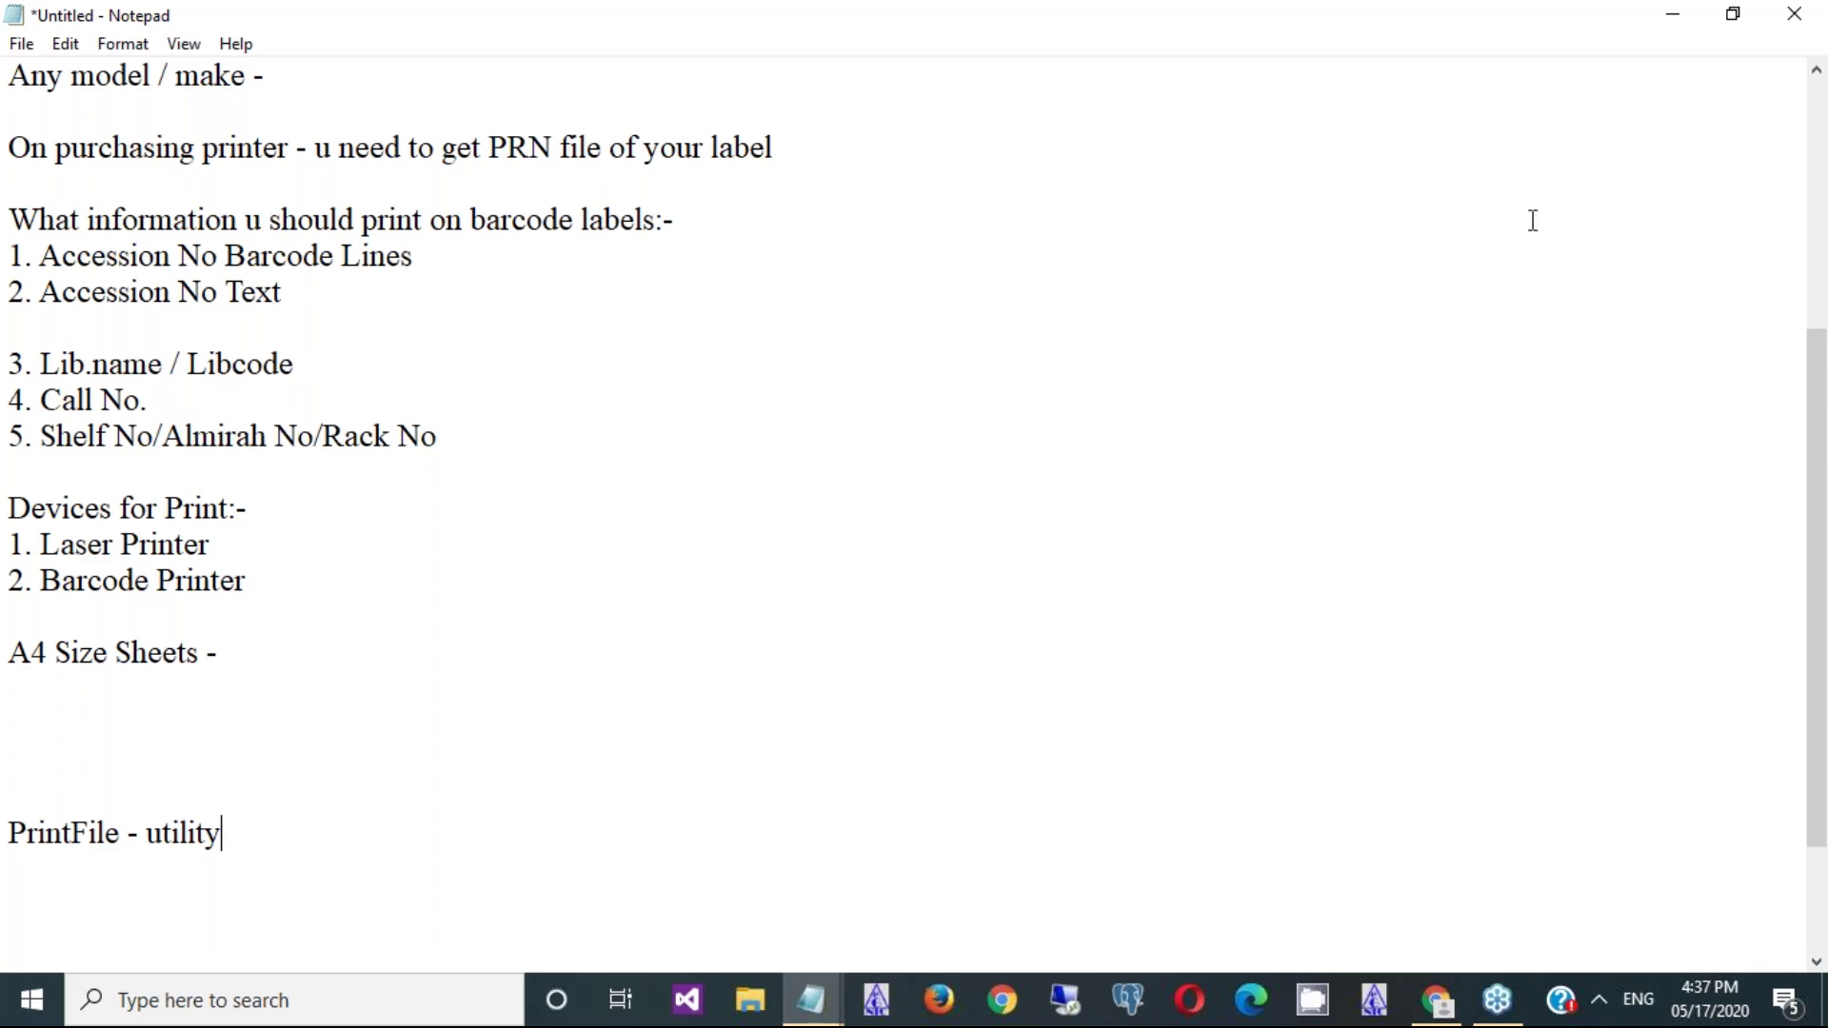
- Show the desktop, return to the Notepad notes and highlight the word PrintFile, and minimize the notes
left_click(1673, 19)
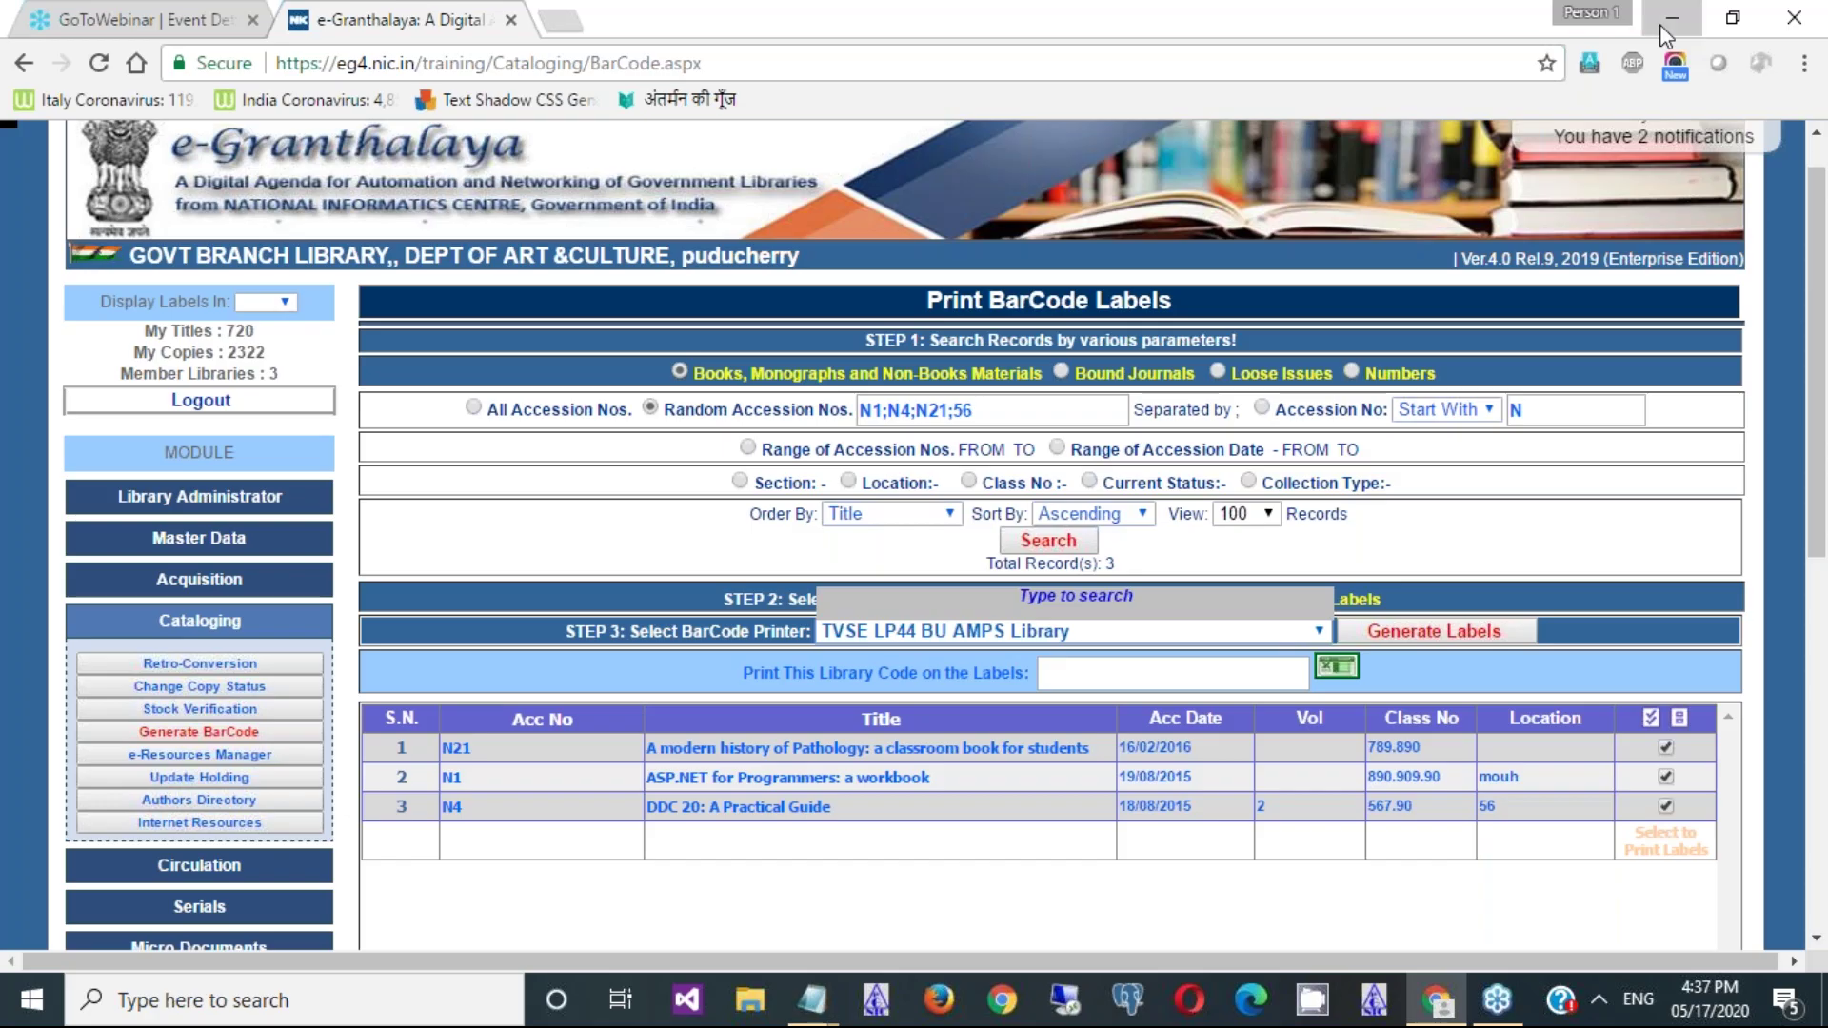
left_click(1660, 27)
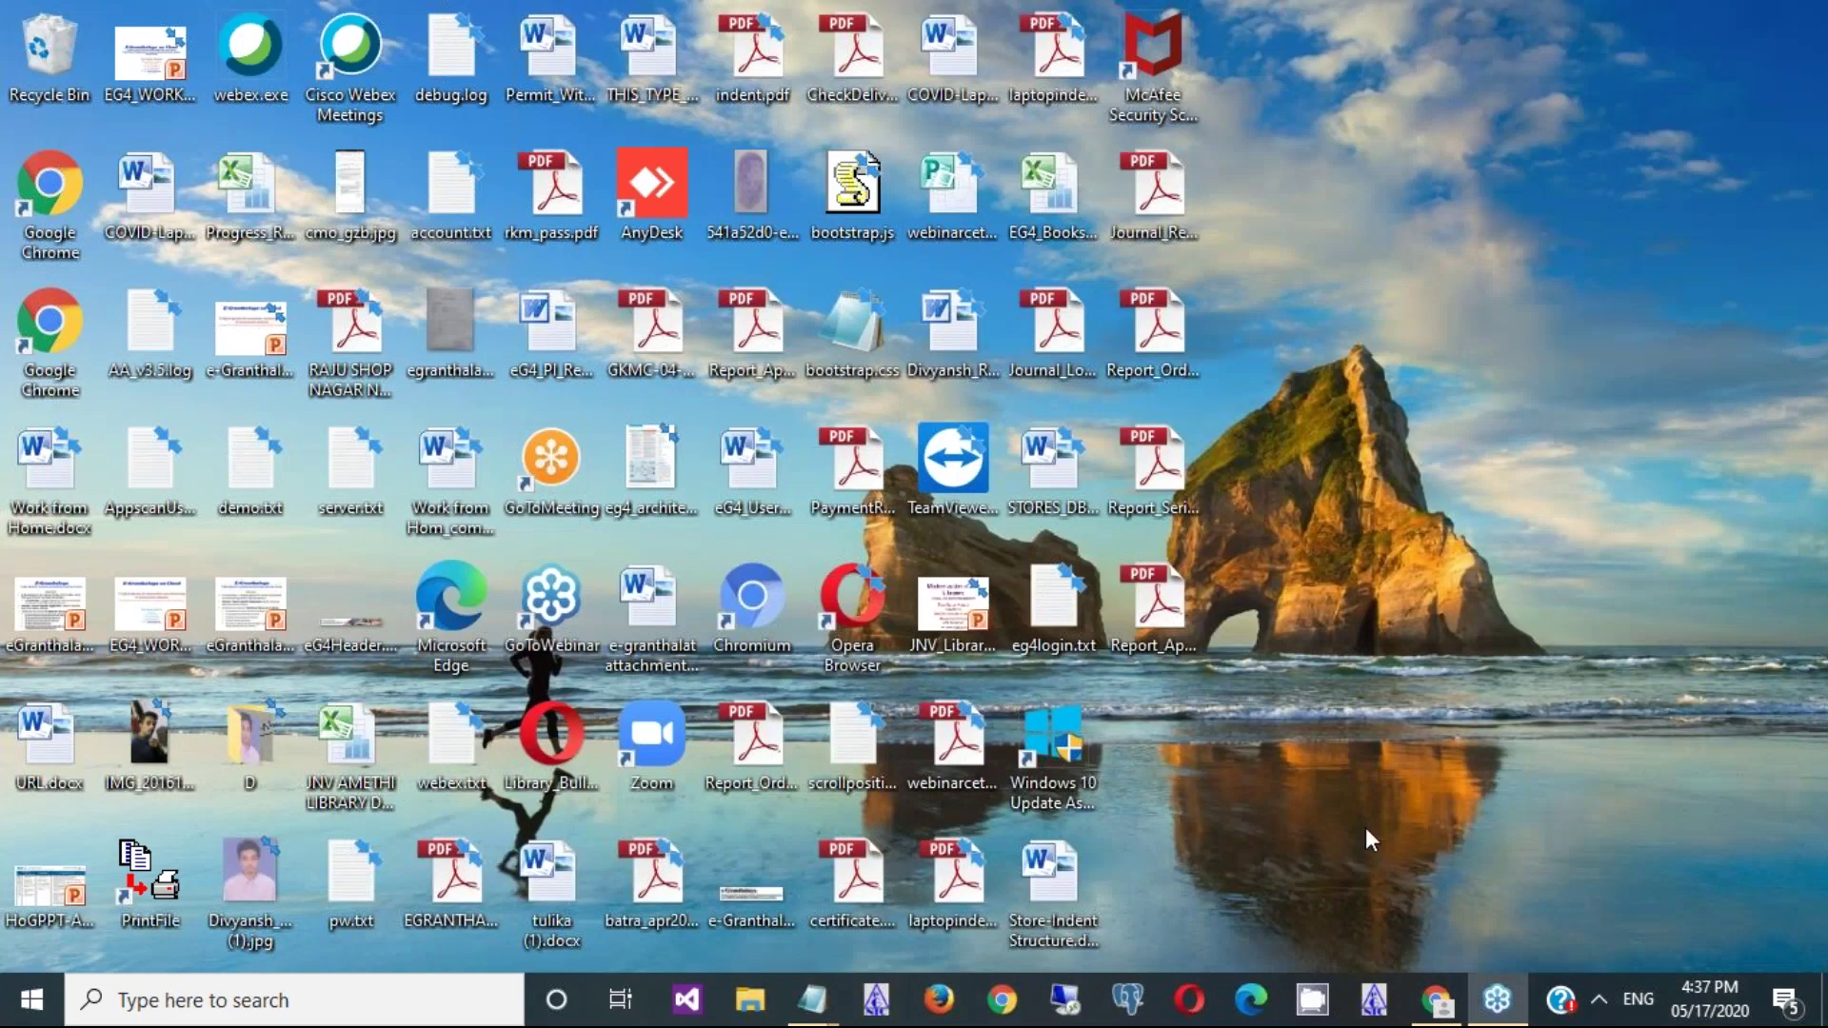
mouse_move(811, 999)
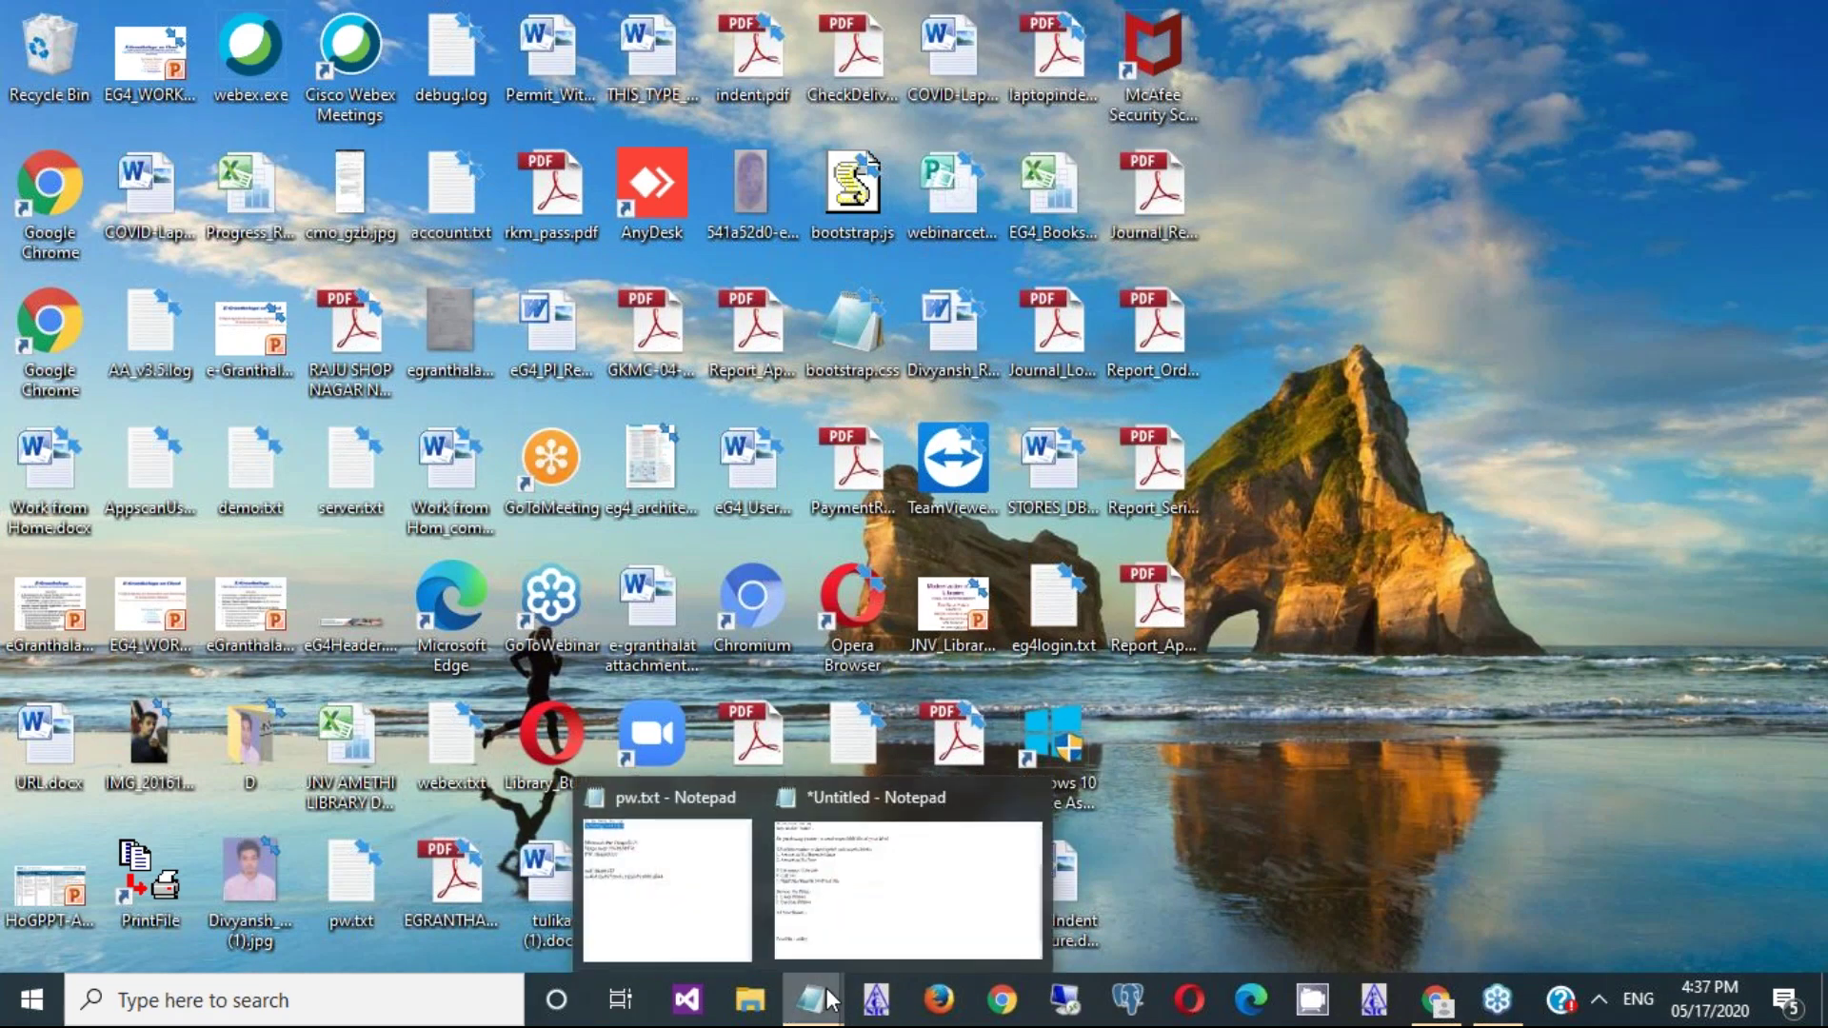
left_click(874, 884)
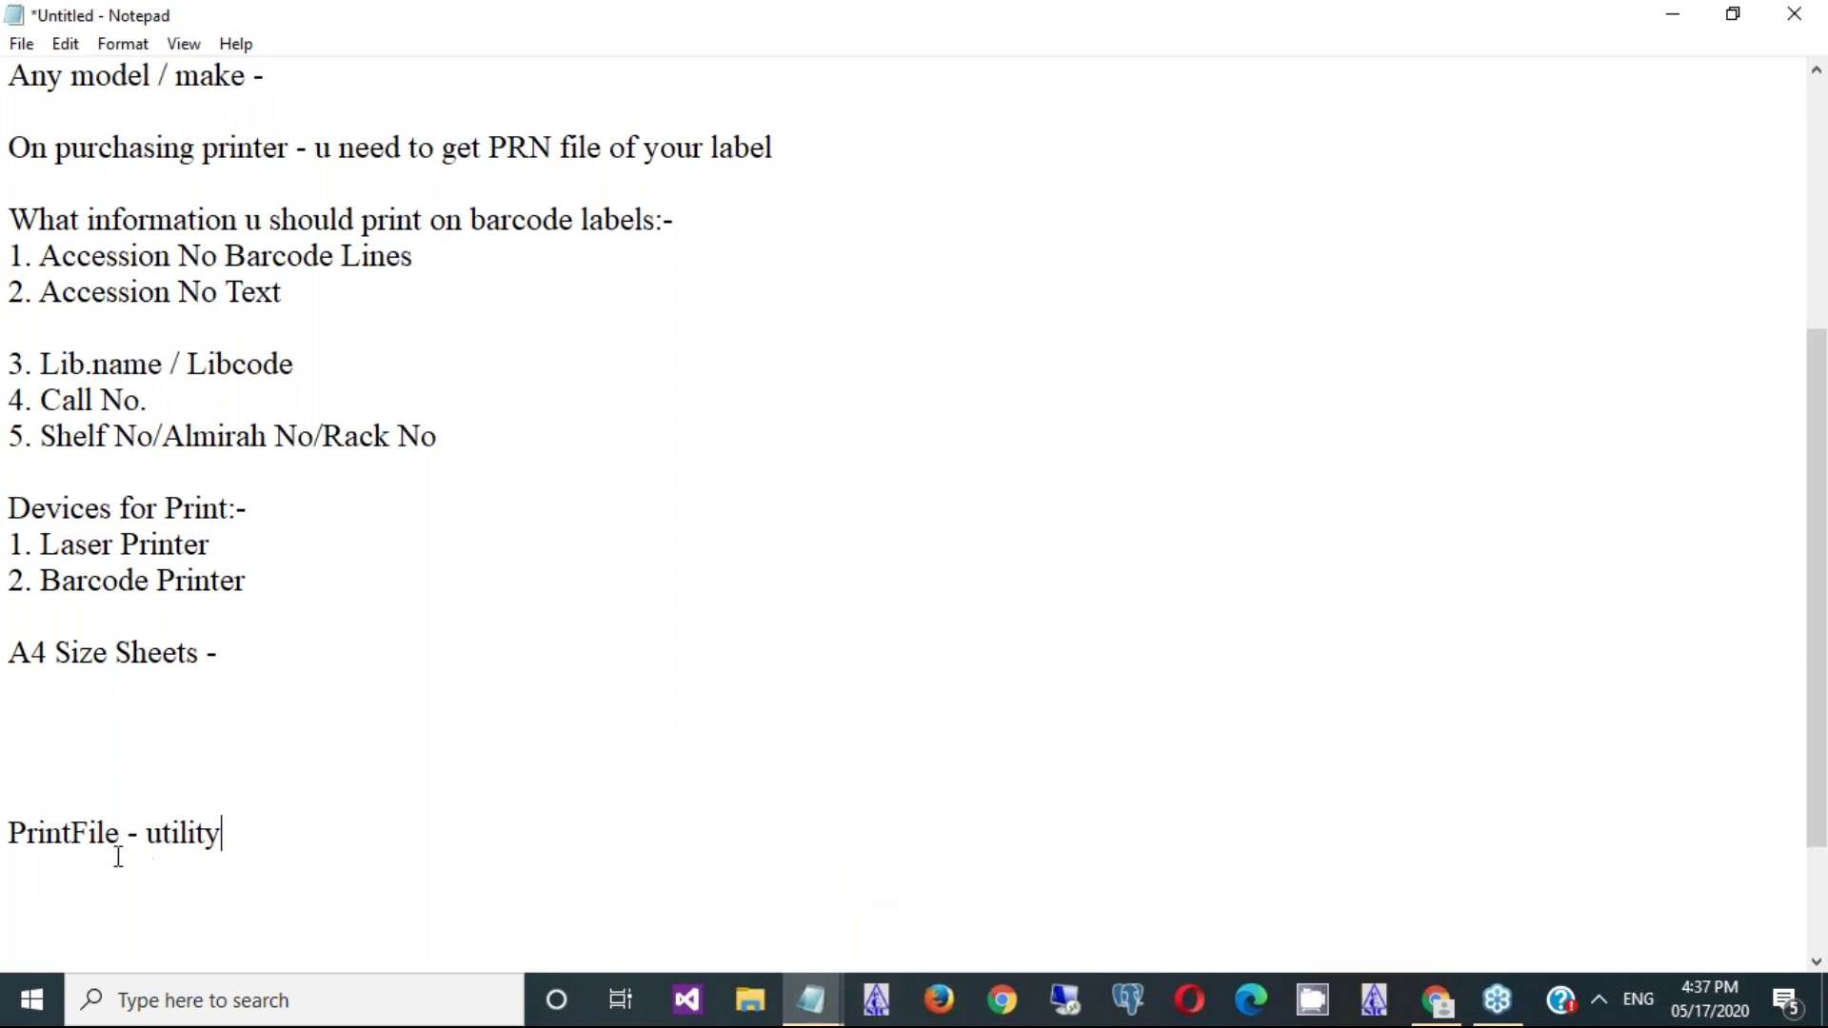
double_click(89, 832)
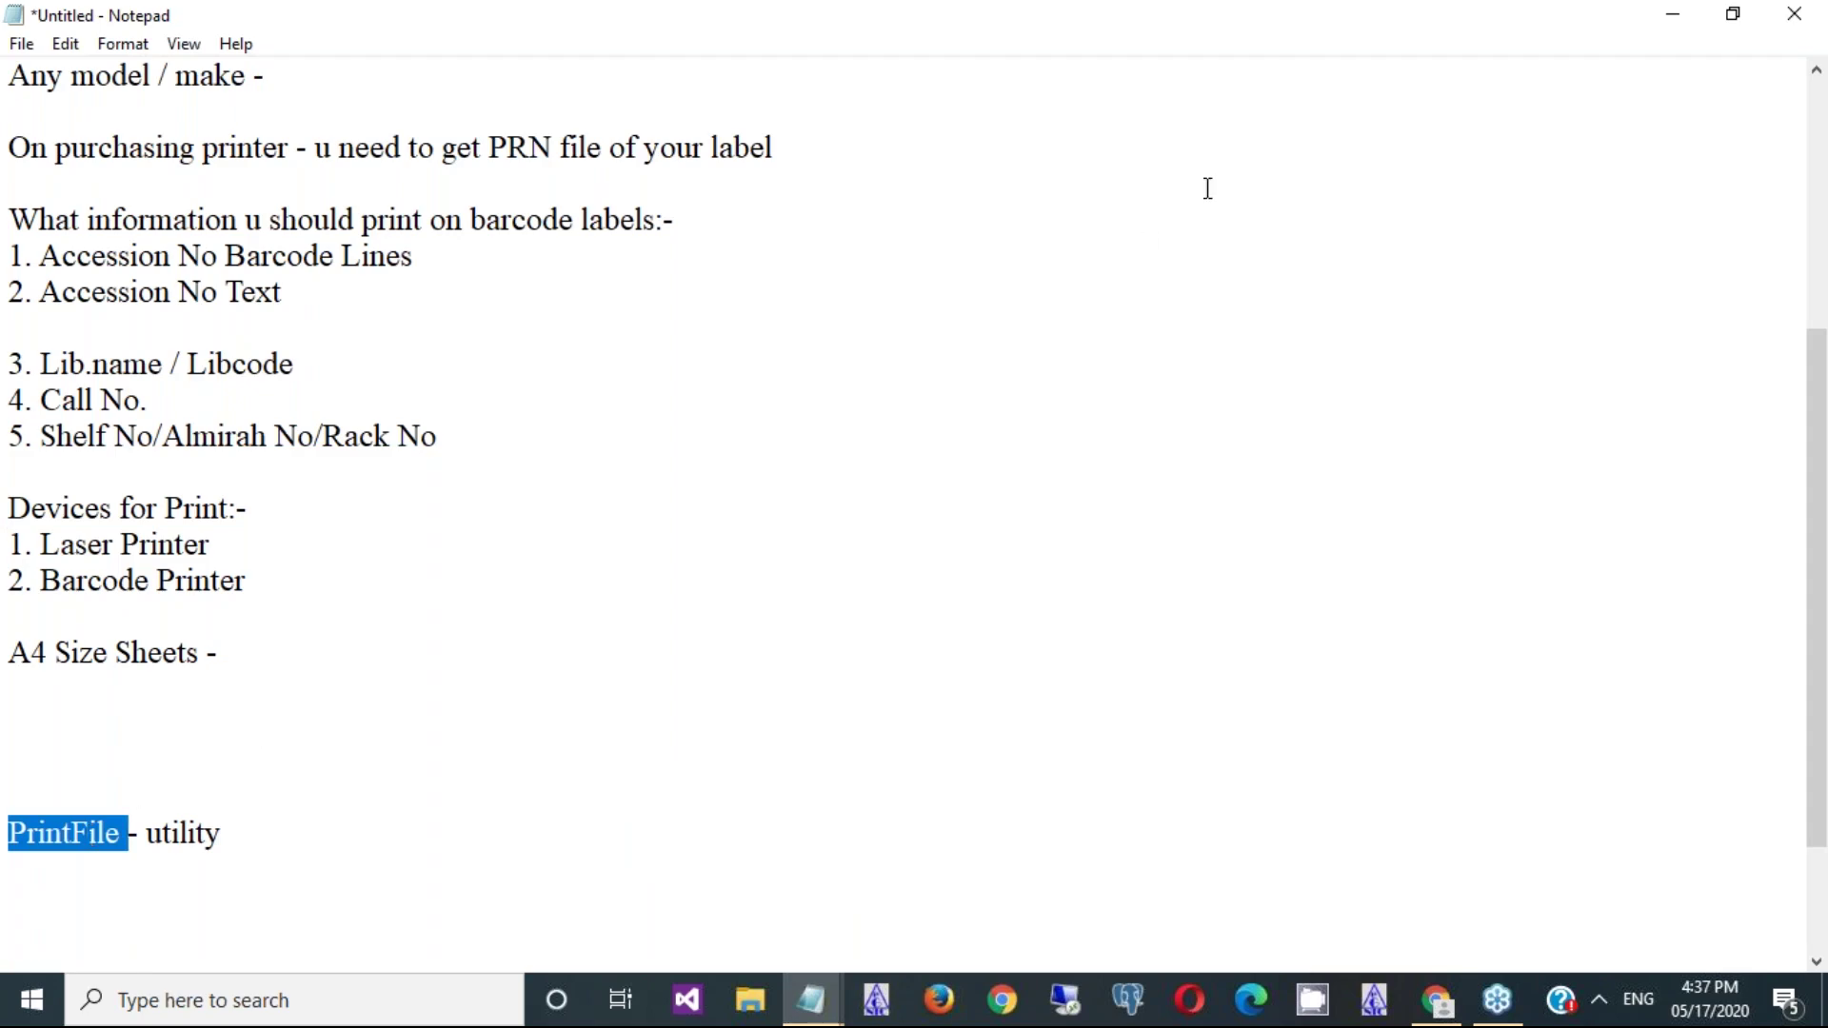
left_click(1673, 17)
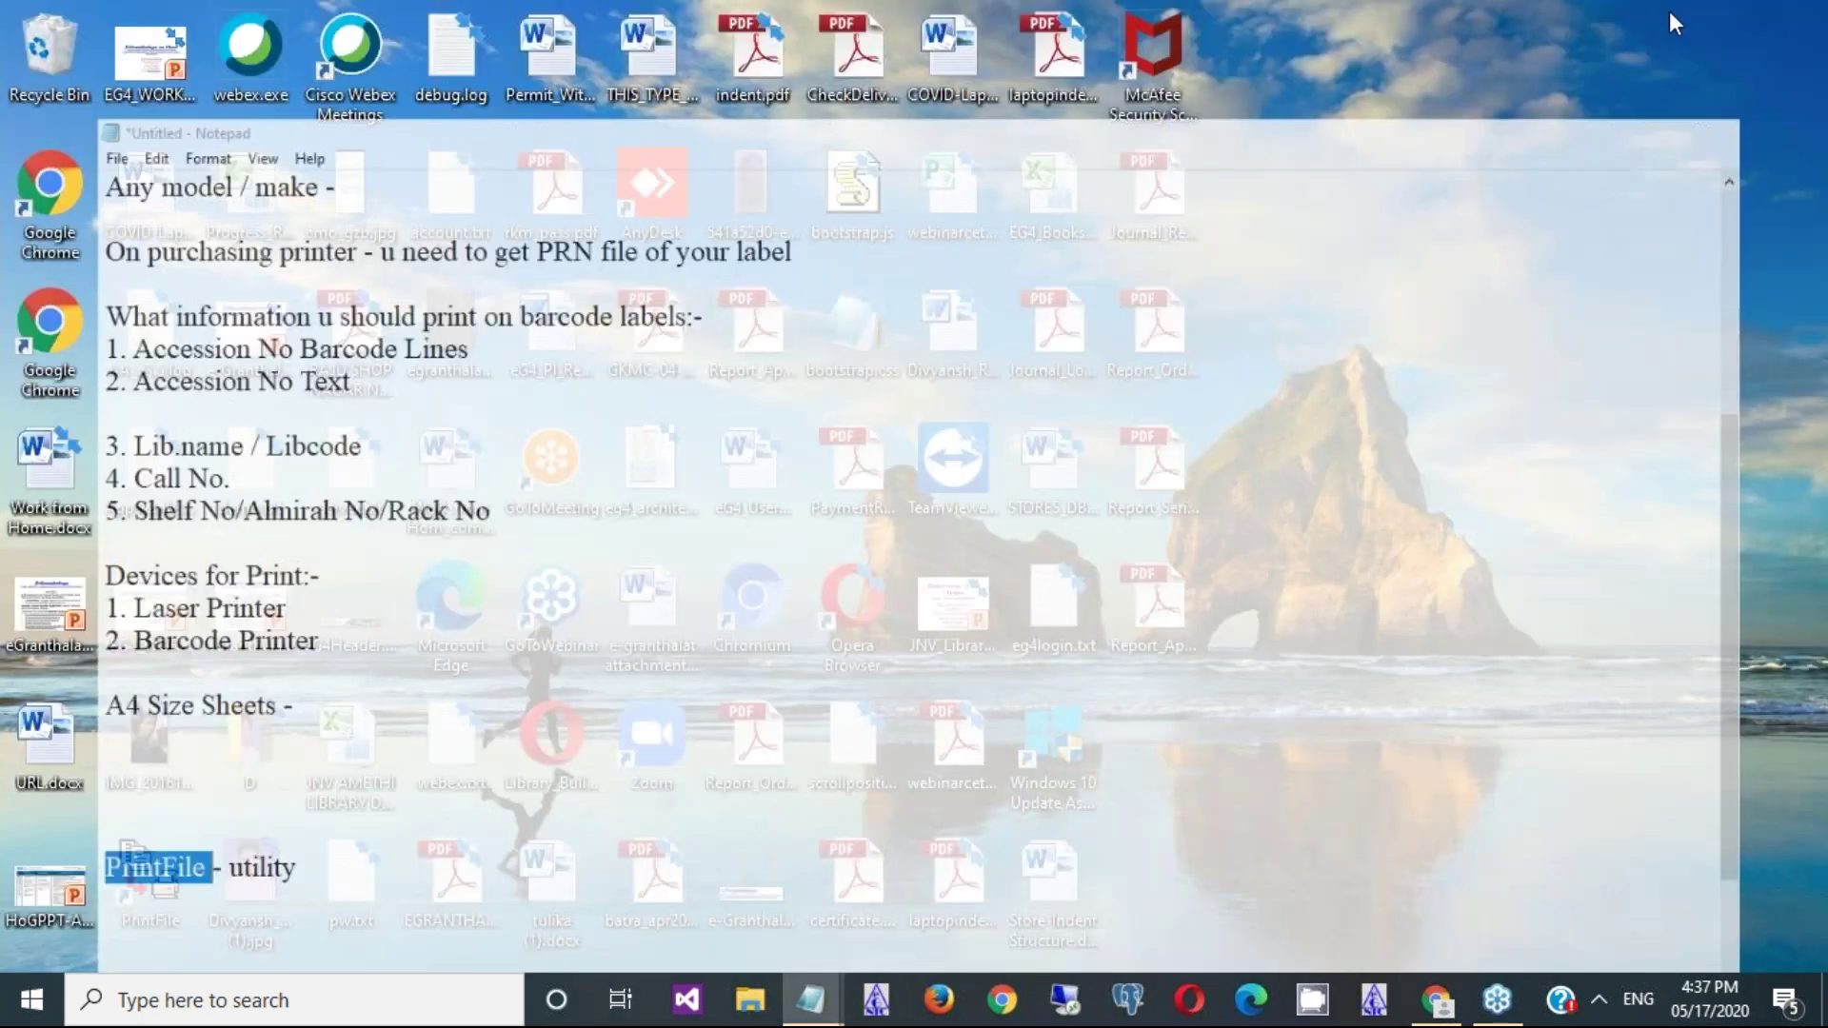
- Open google.com in a new Chrome tab and search for "printfile download"
left_click(1433, 999)
left_click(577, 26)
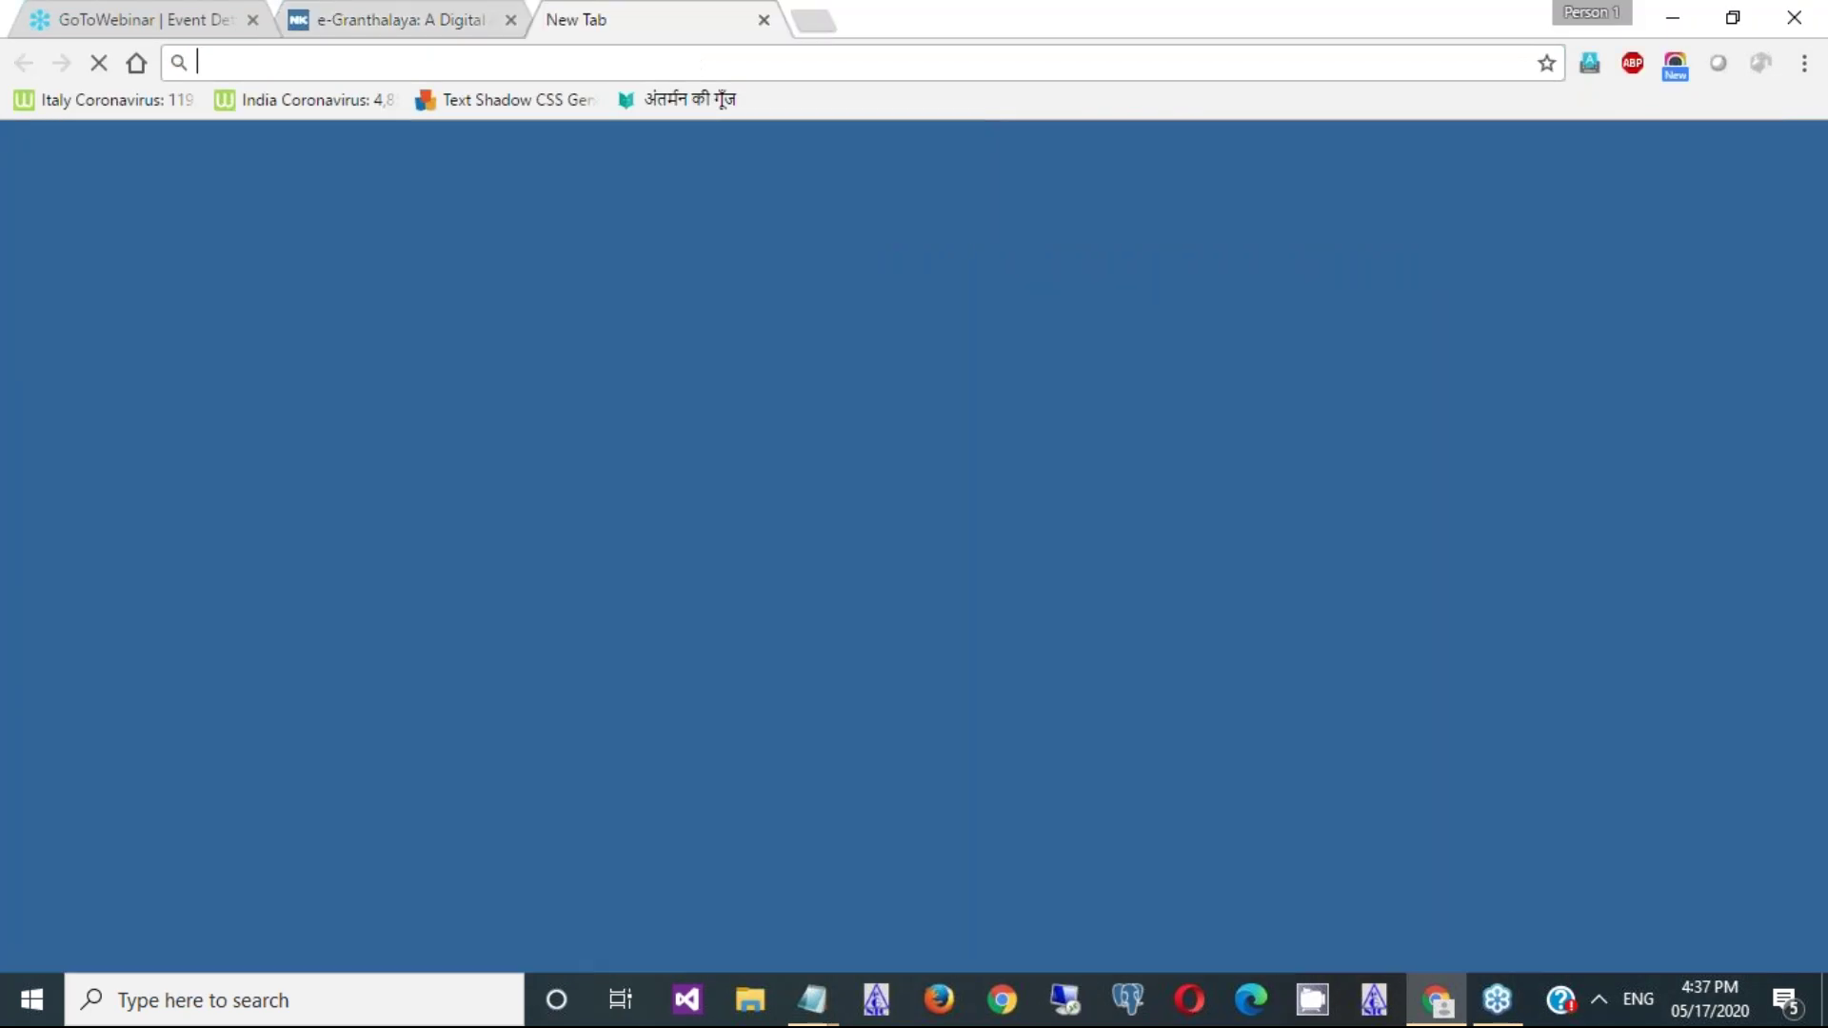
type("google.com")
key("Return")
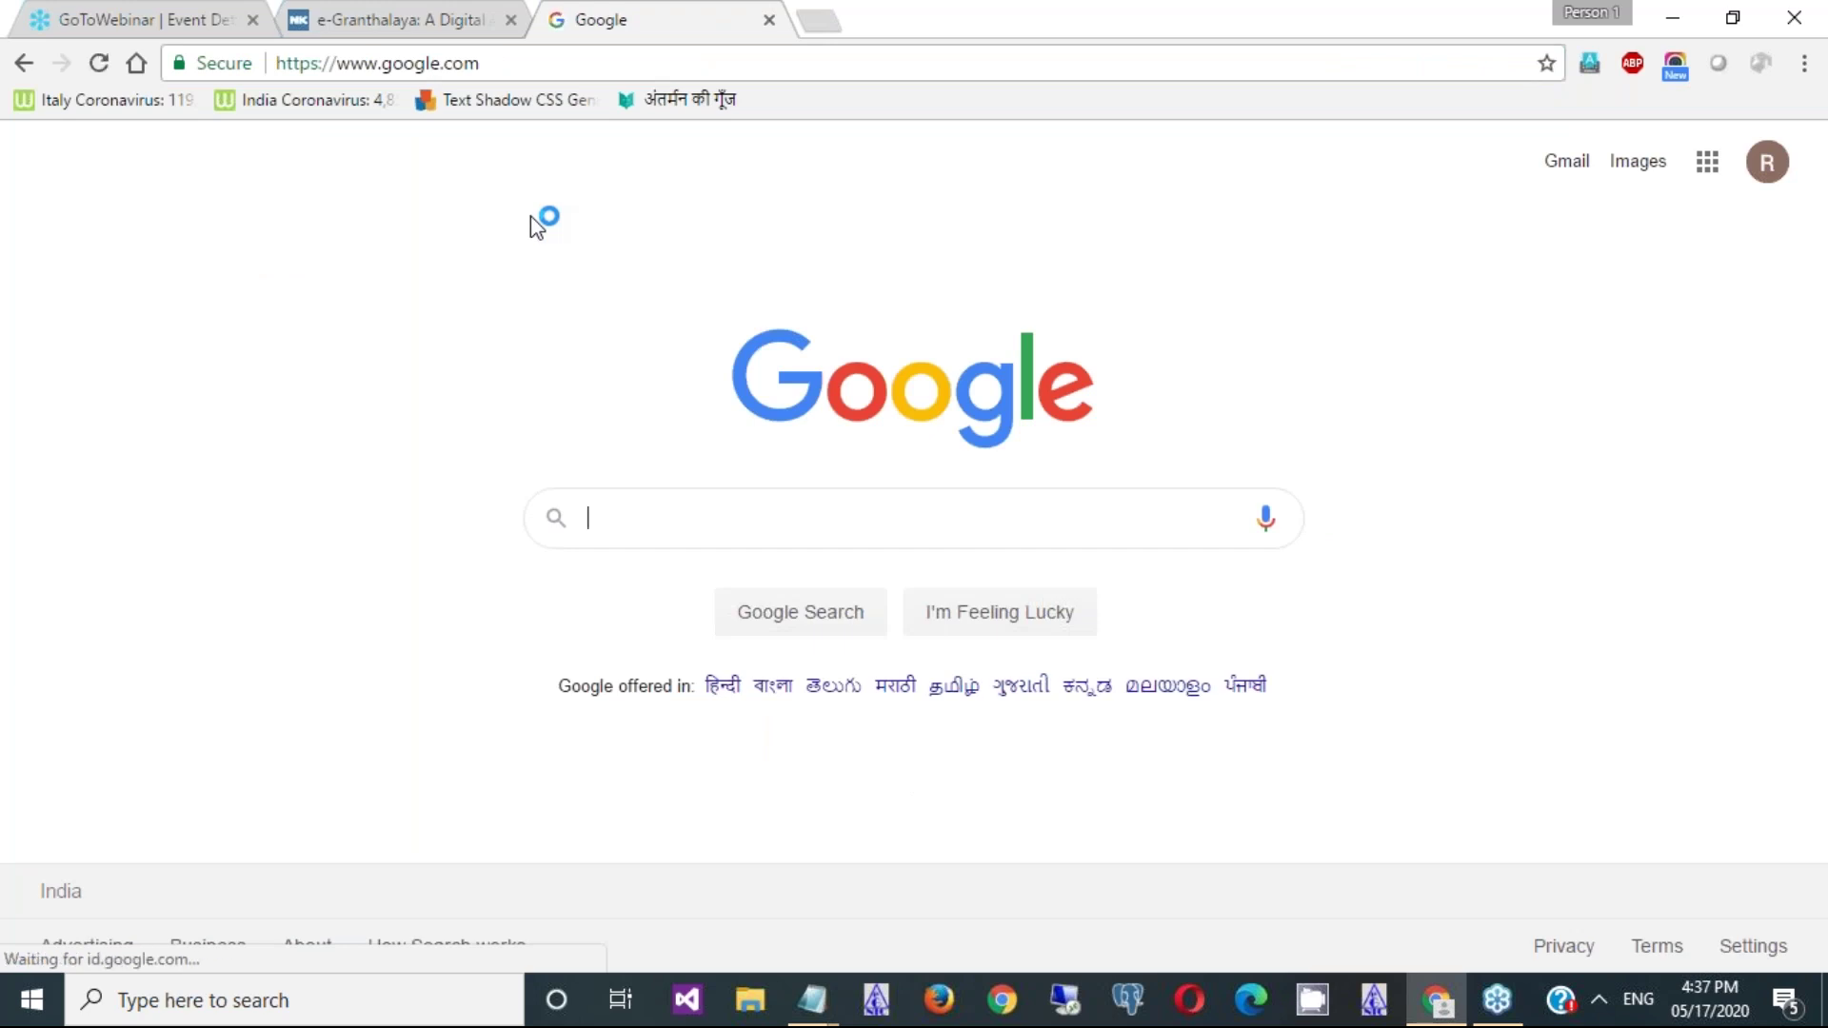
type("PrintFile")
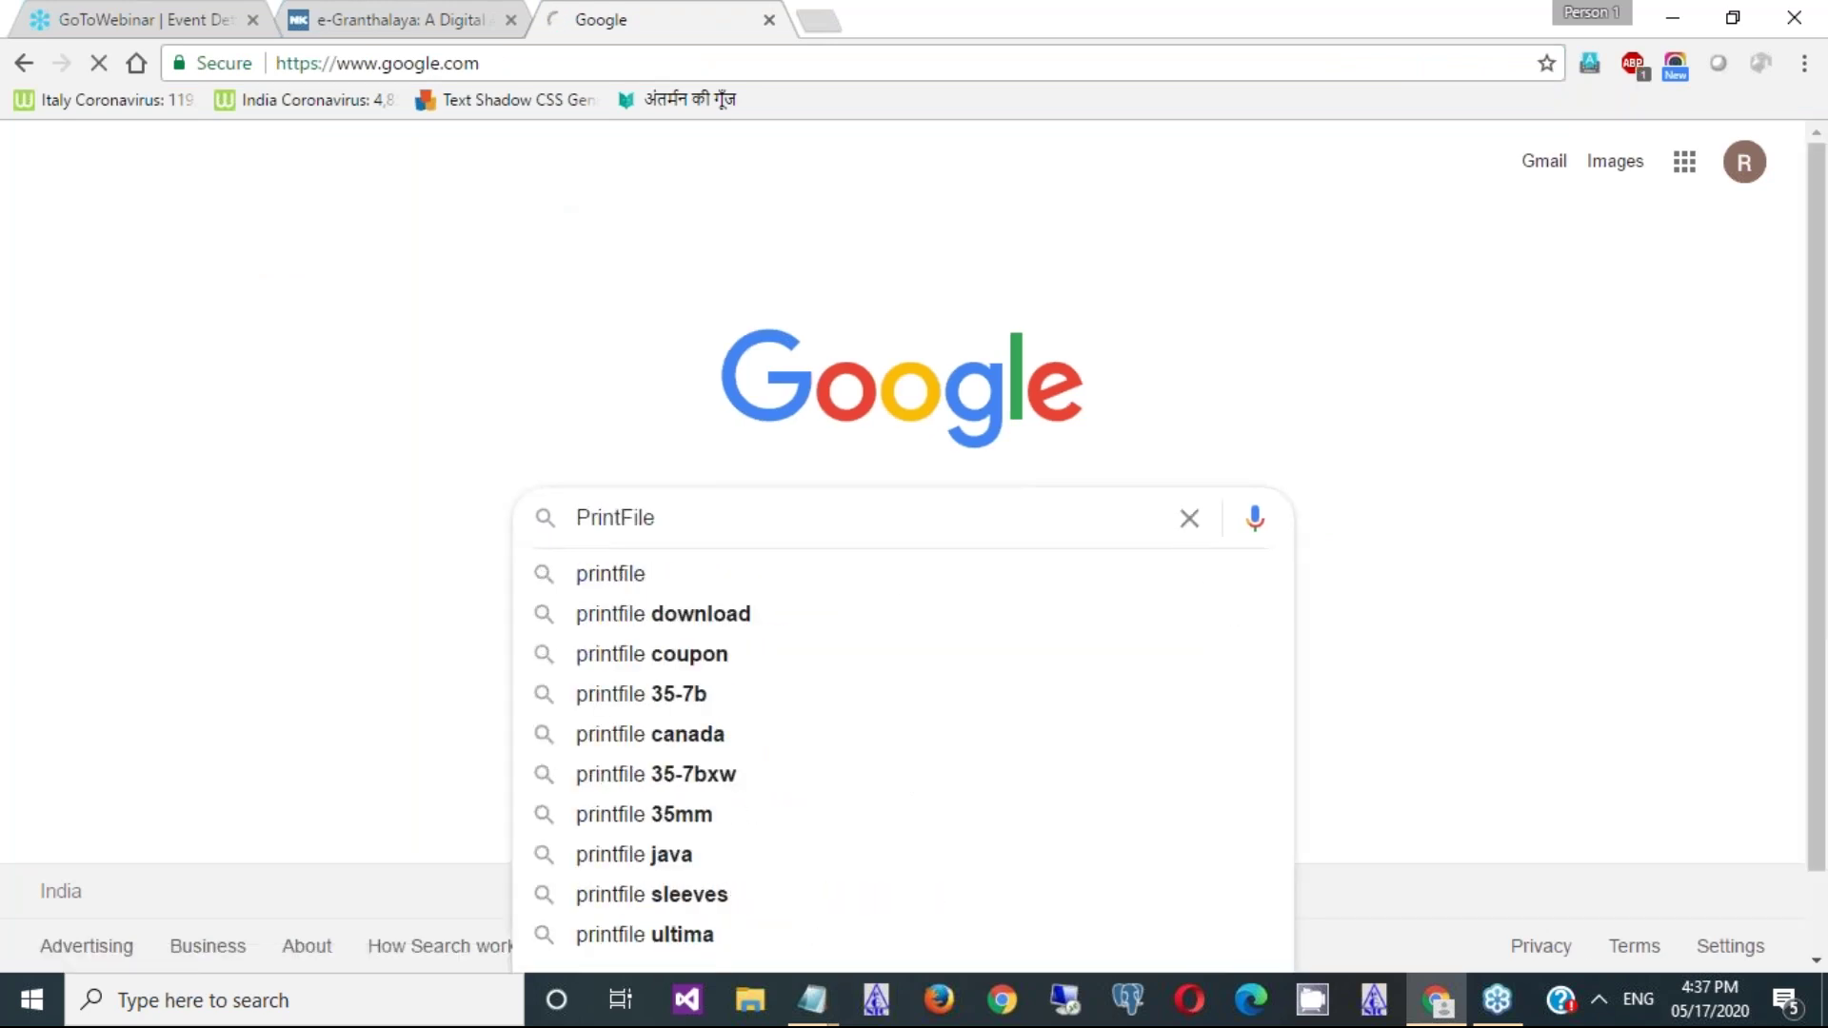
left_click(651, 617)
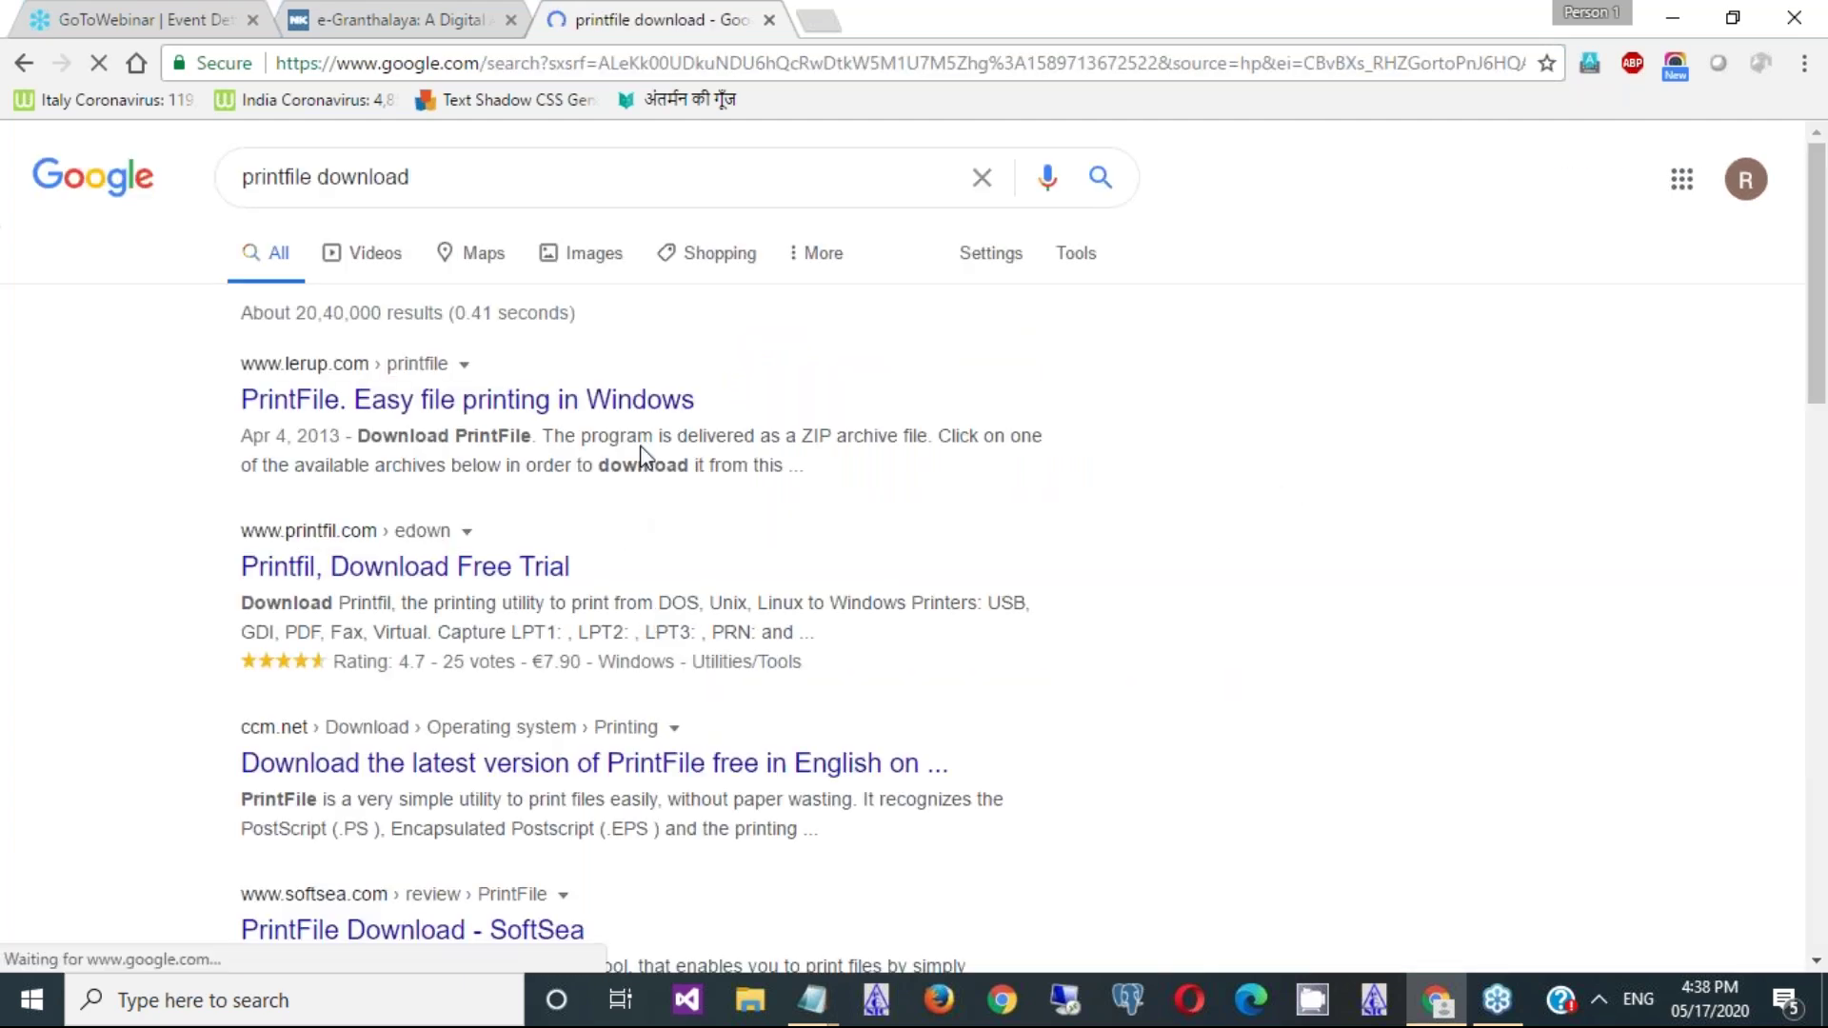
- Open the lerup.com PrintFile site from the results and download the archive prf32-216.zip
left_click(619, 413)
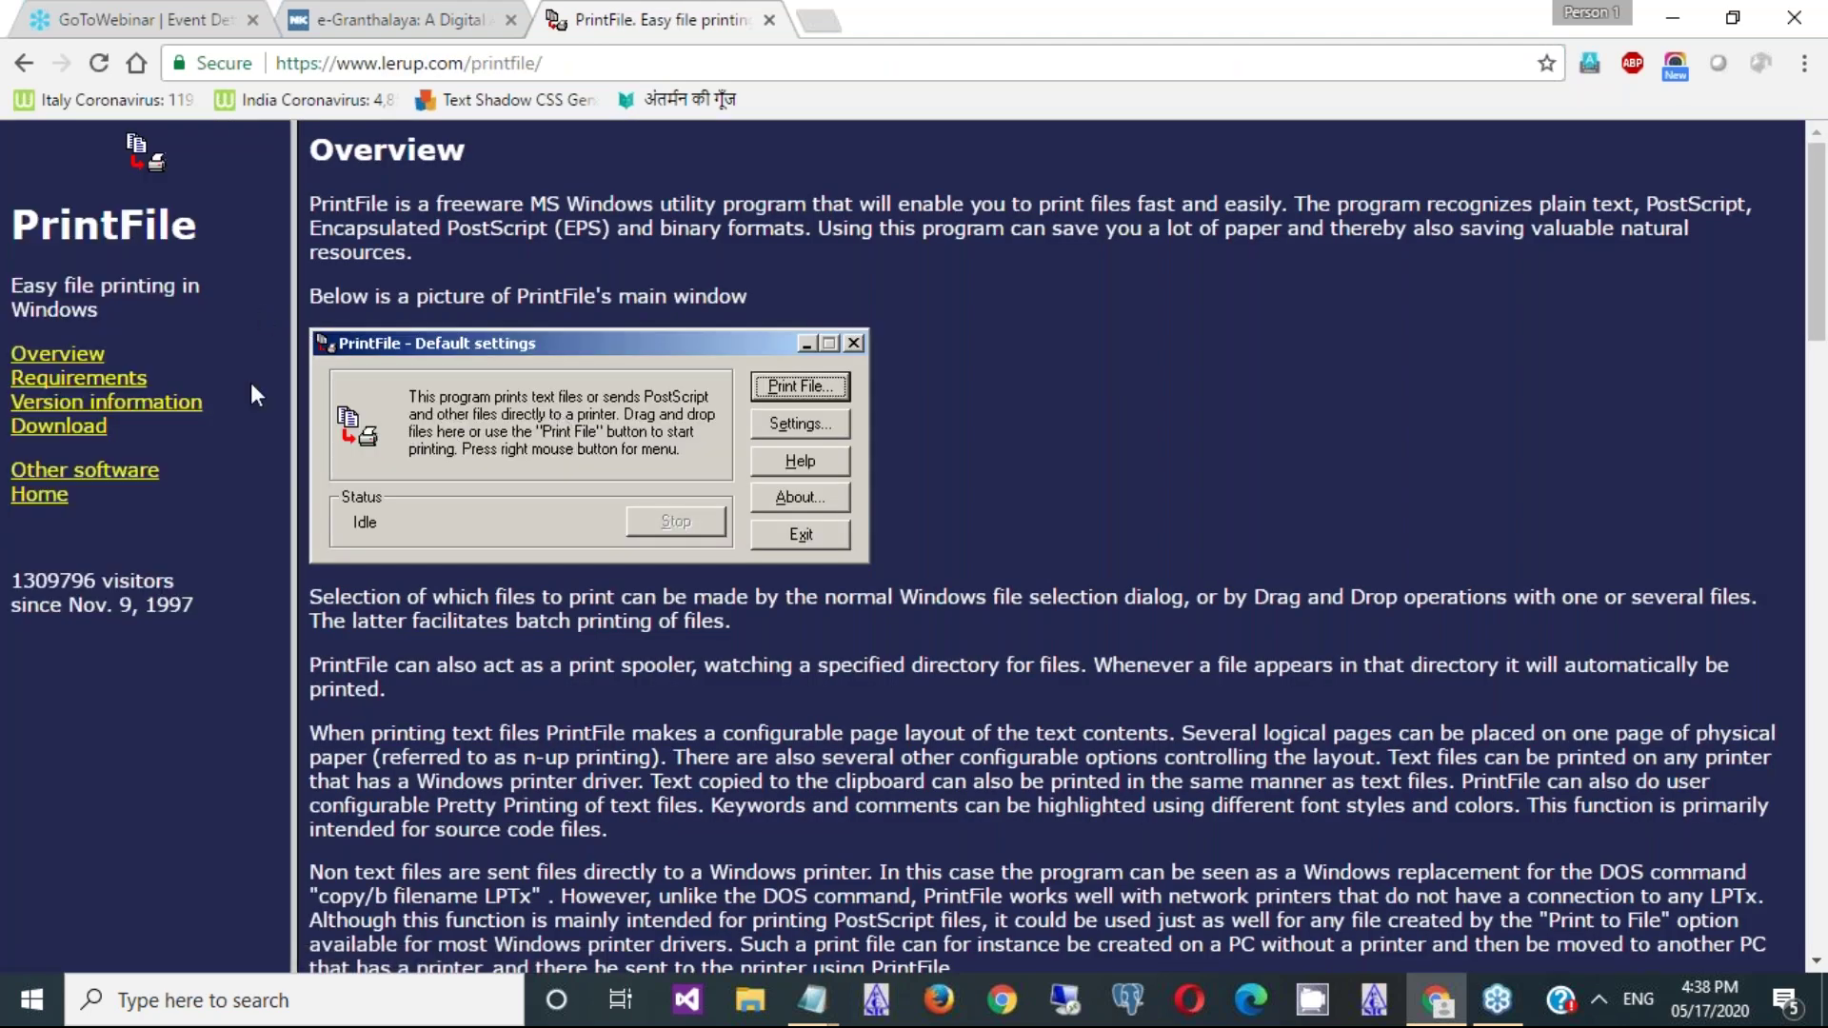
left_click(88, 433)
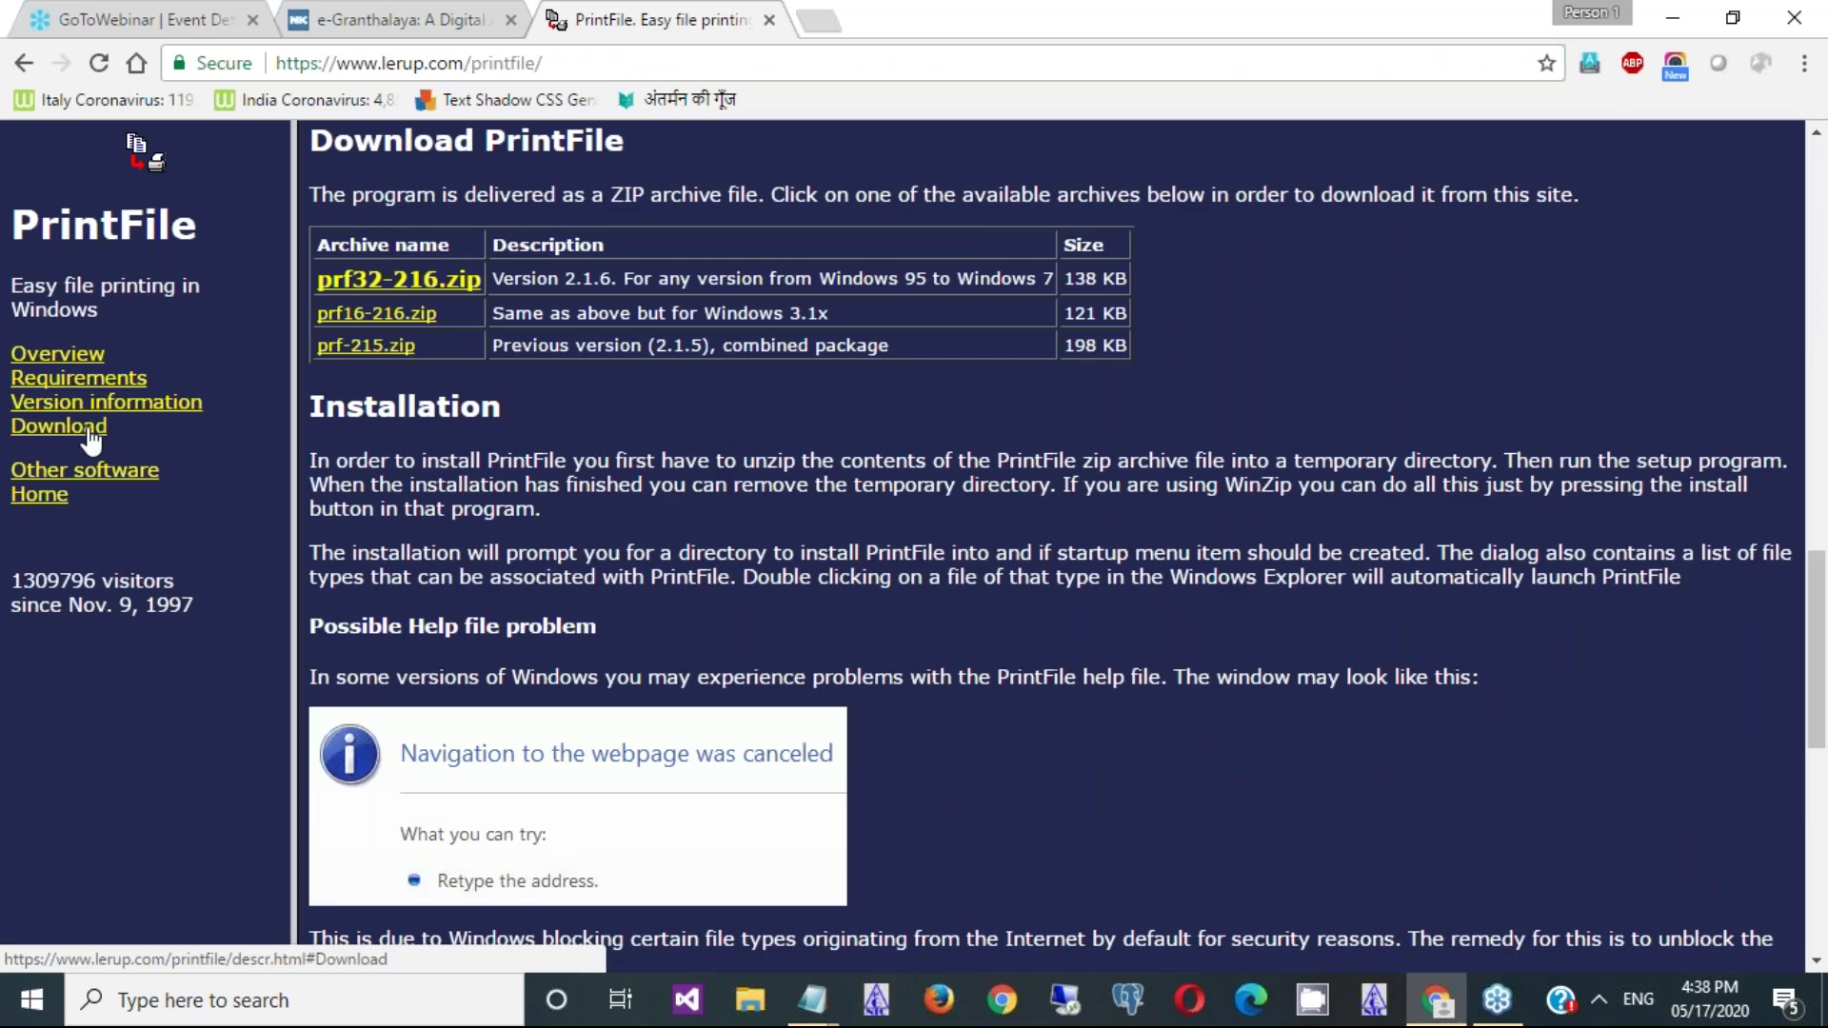
left_click(390, 285)
left_click(693, 596)
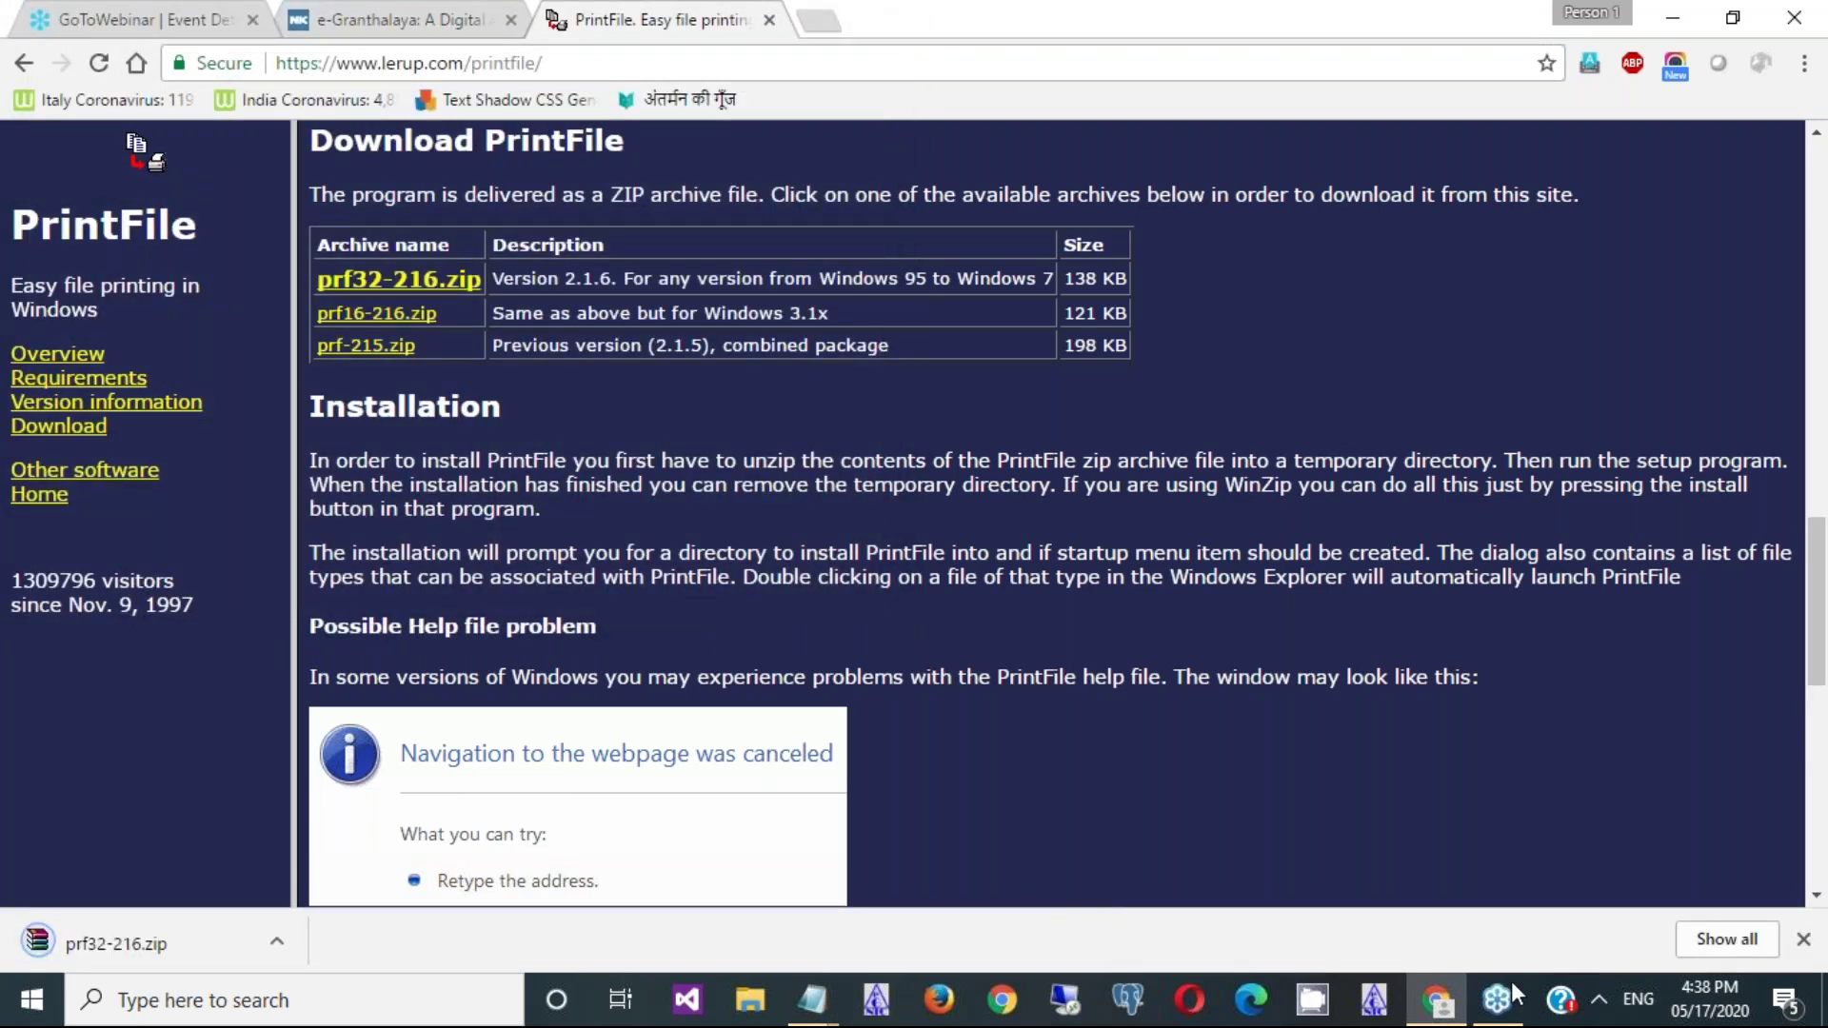
- Show the downloaded prf32-216.zip in its folder, open it in WinRAR and dismiss the licence reminder
left_click(1725, 939)
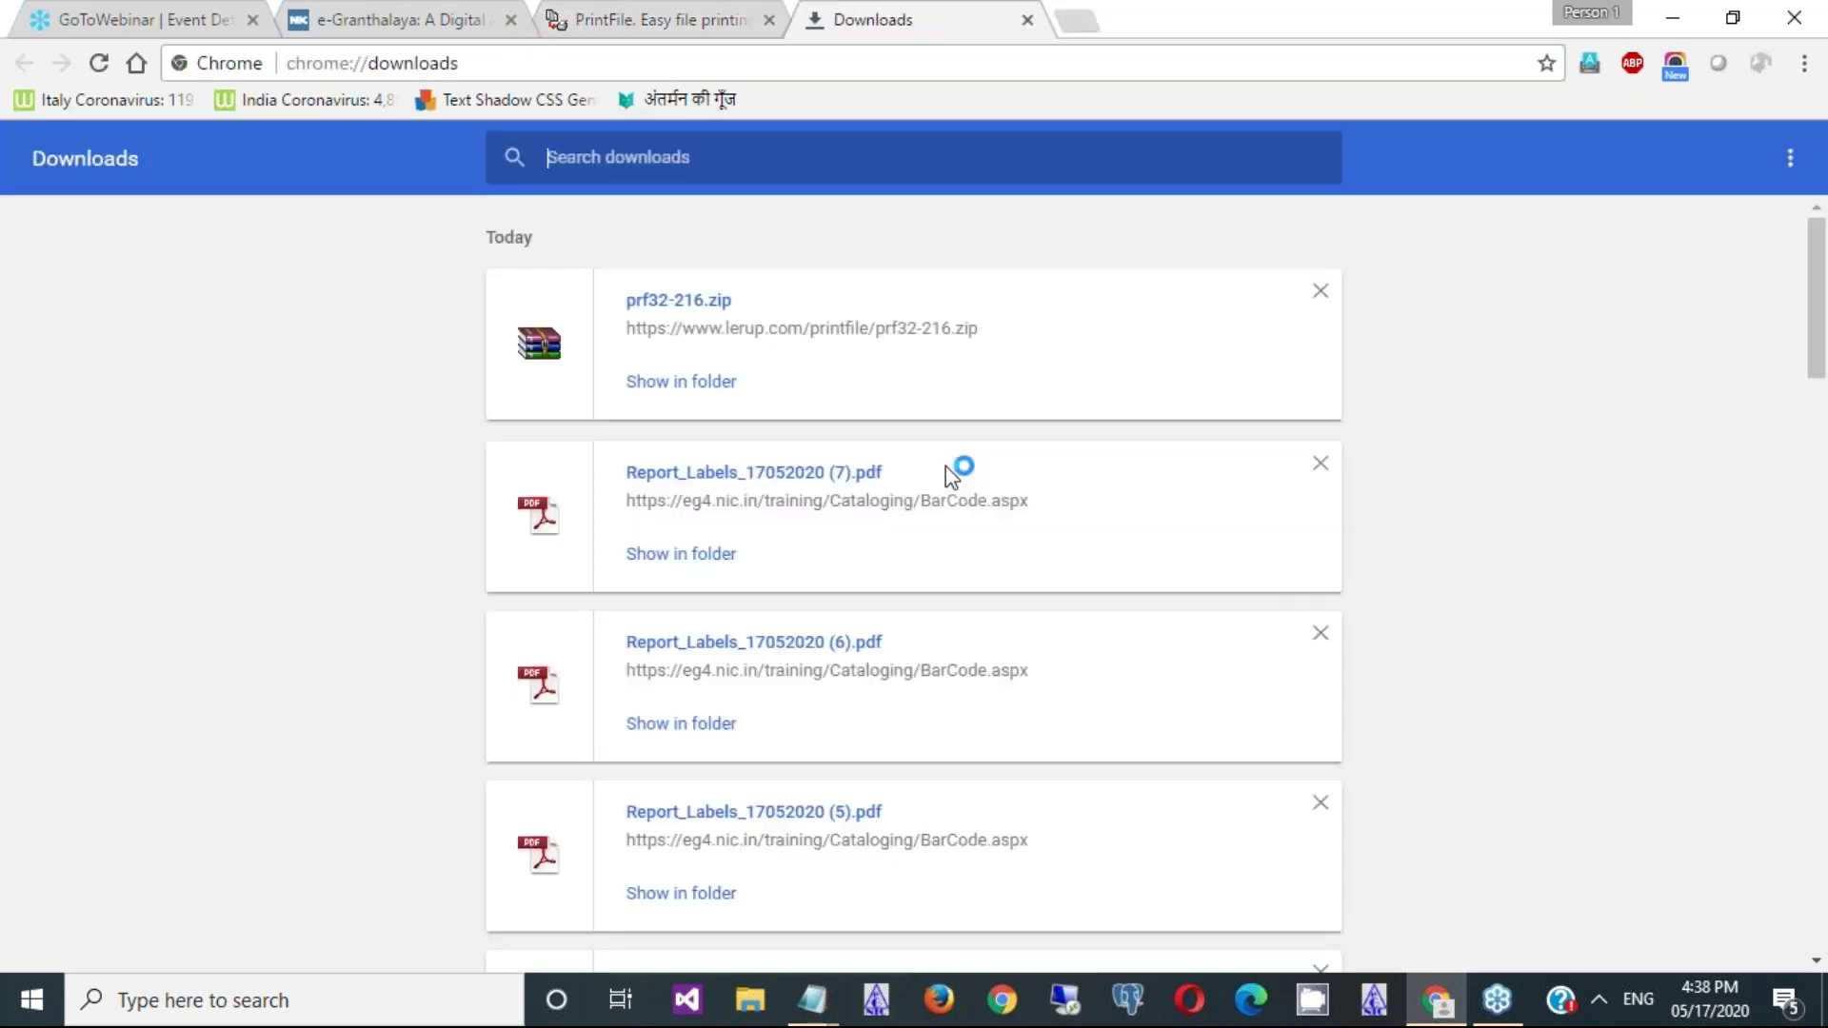
left_click(703, 390)
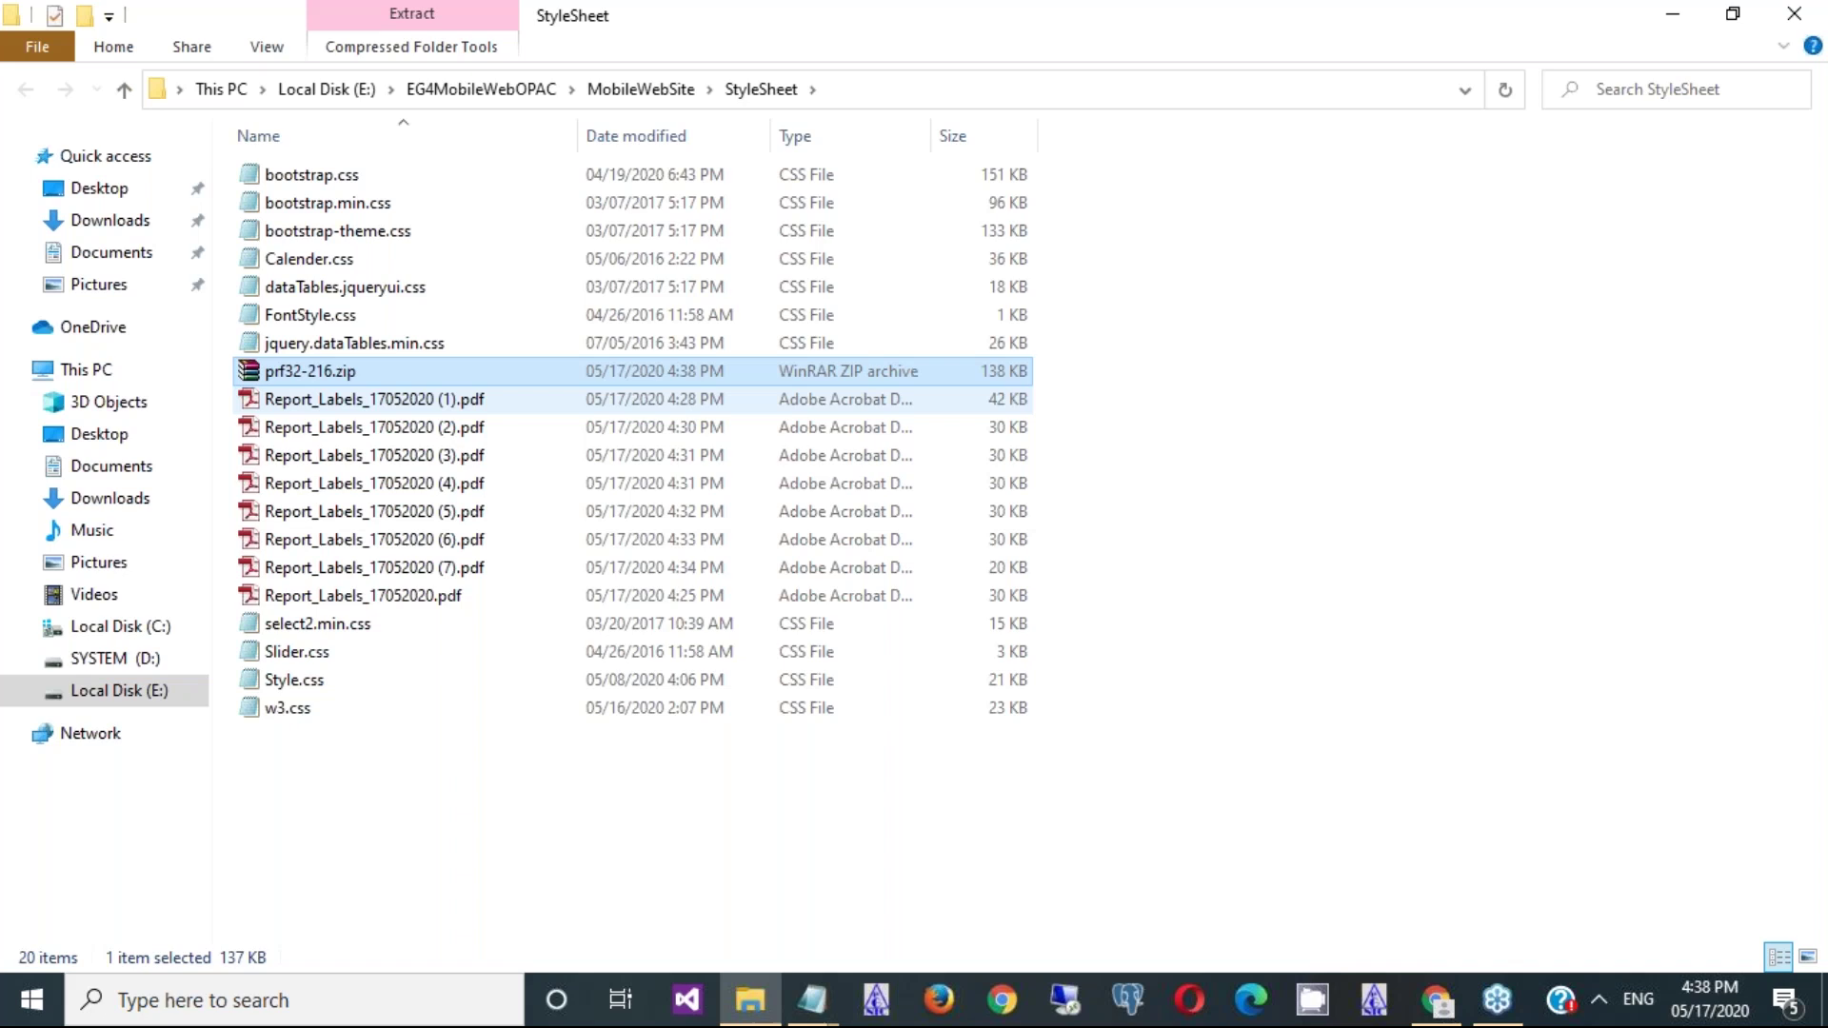
double_click(447, 379)
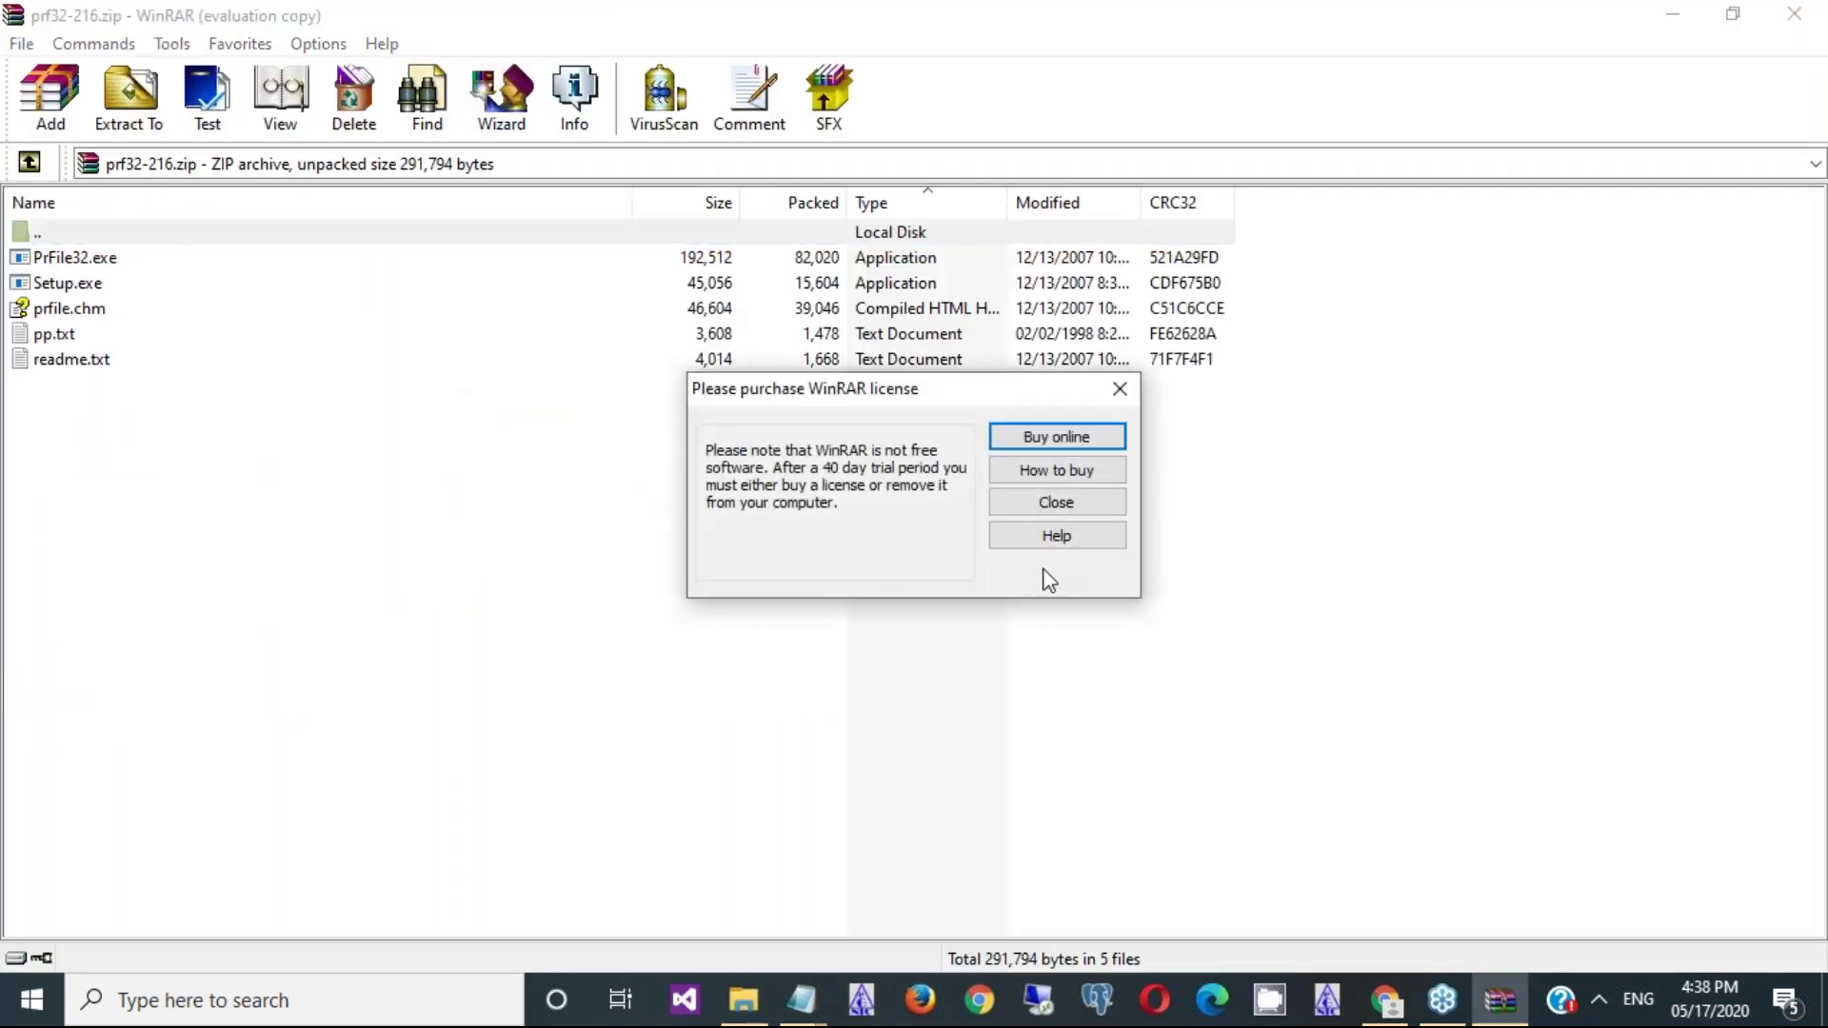
left_click(1047, 504)
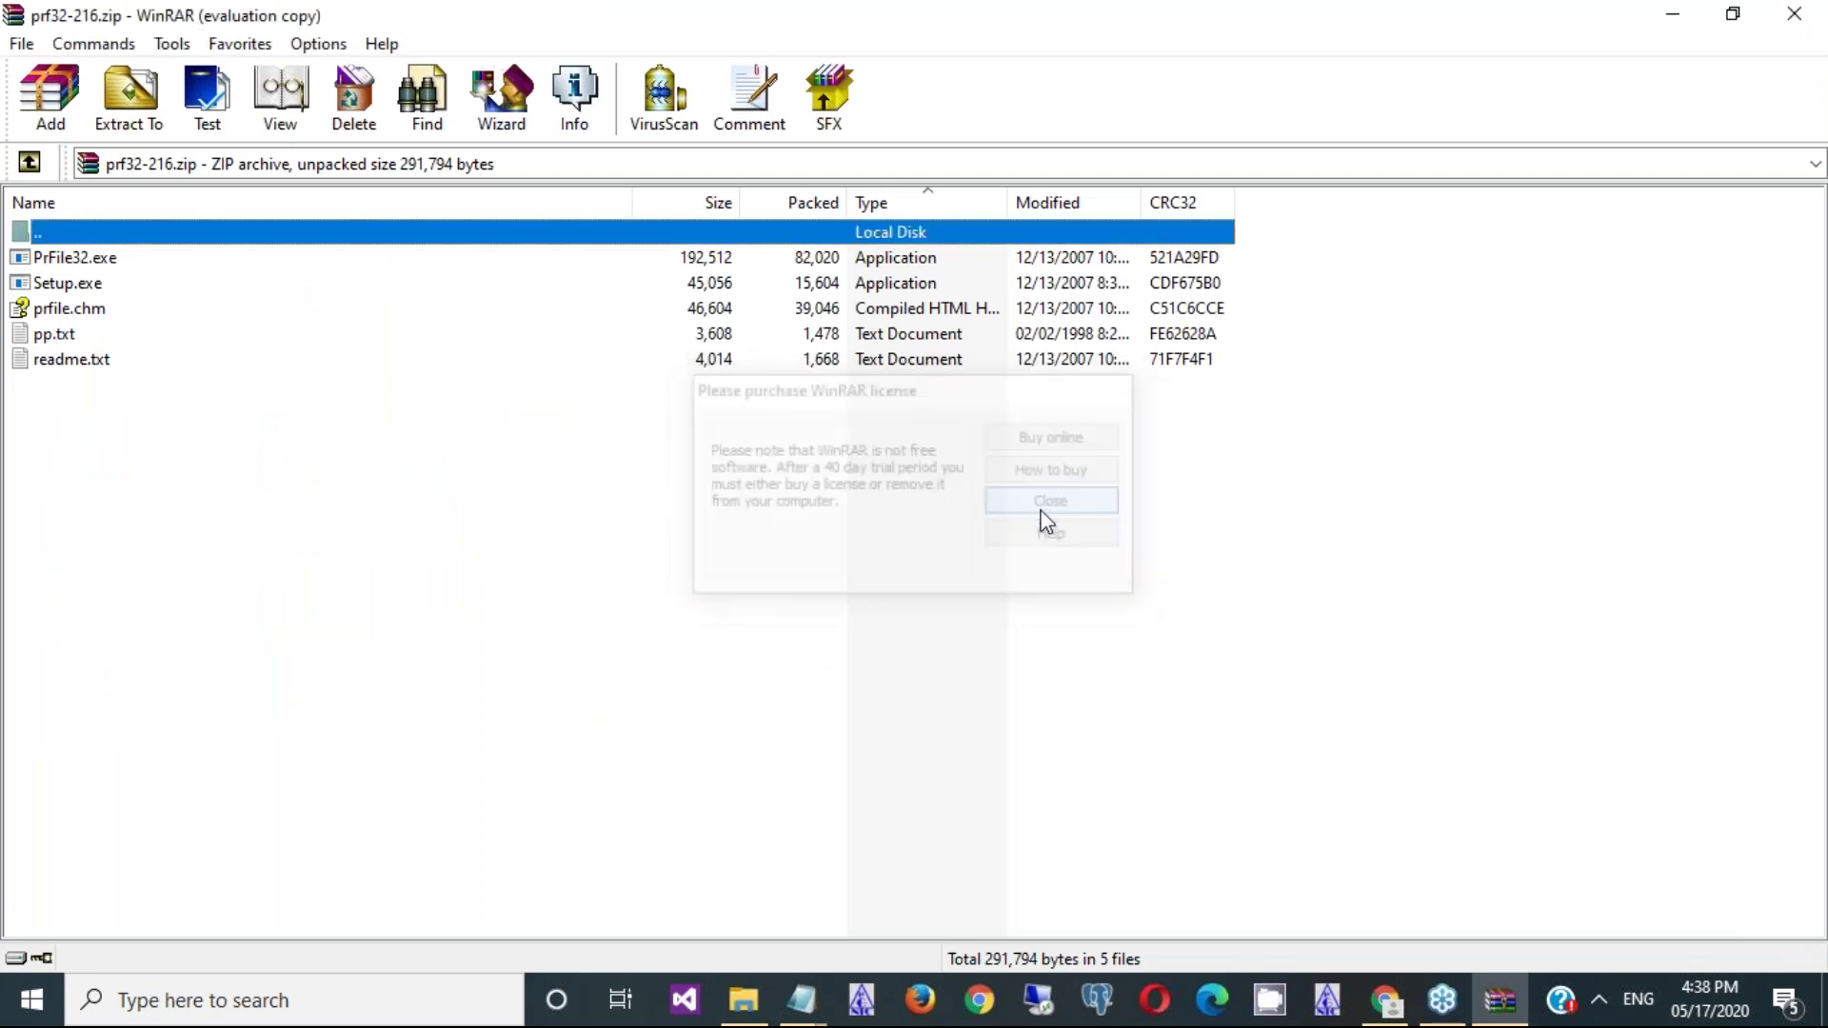
- Run Setup.exe from the archive and install PrintFile to C:\Program Files (x86)\PrintFile with the startup menu item and desktop shortcut
left_click(98, 286)
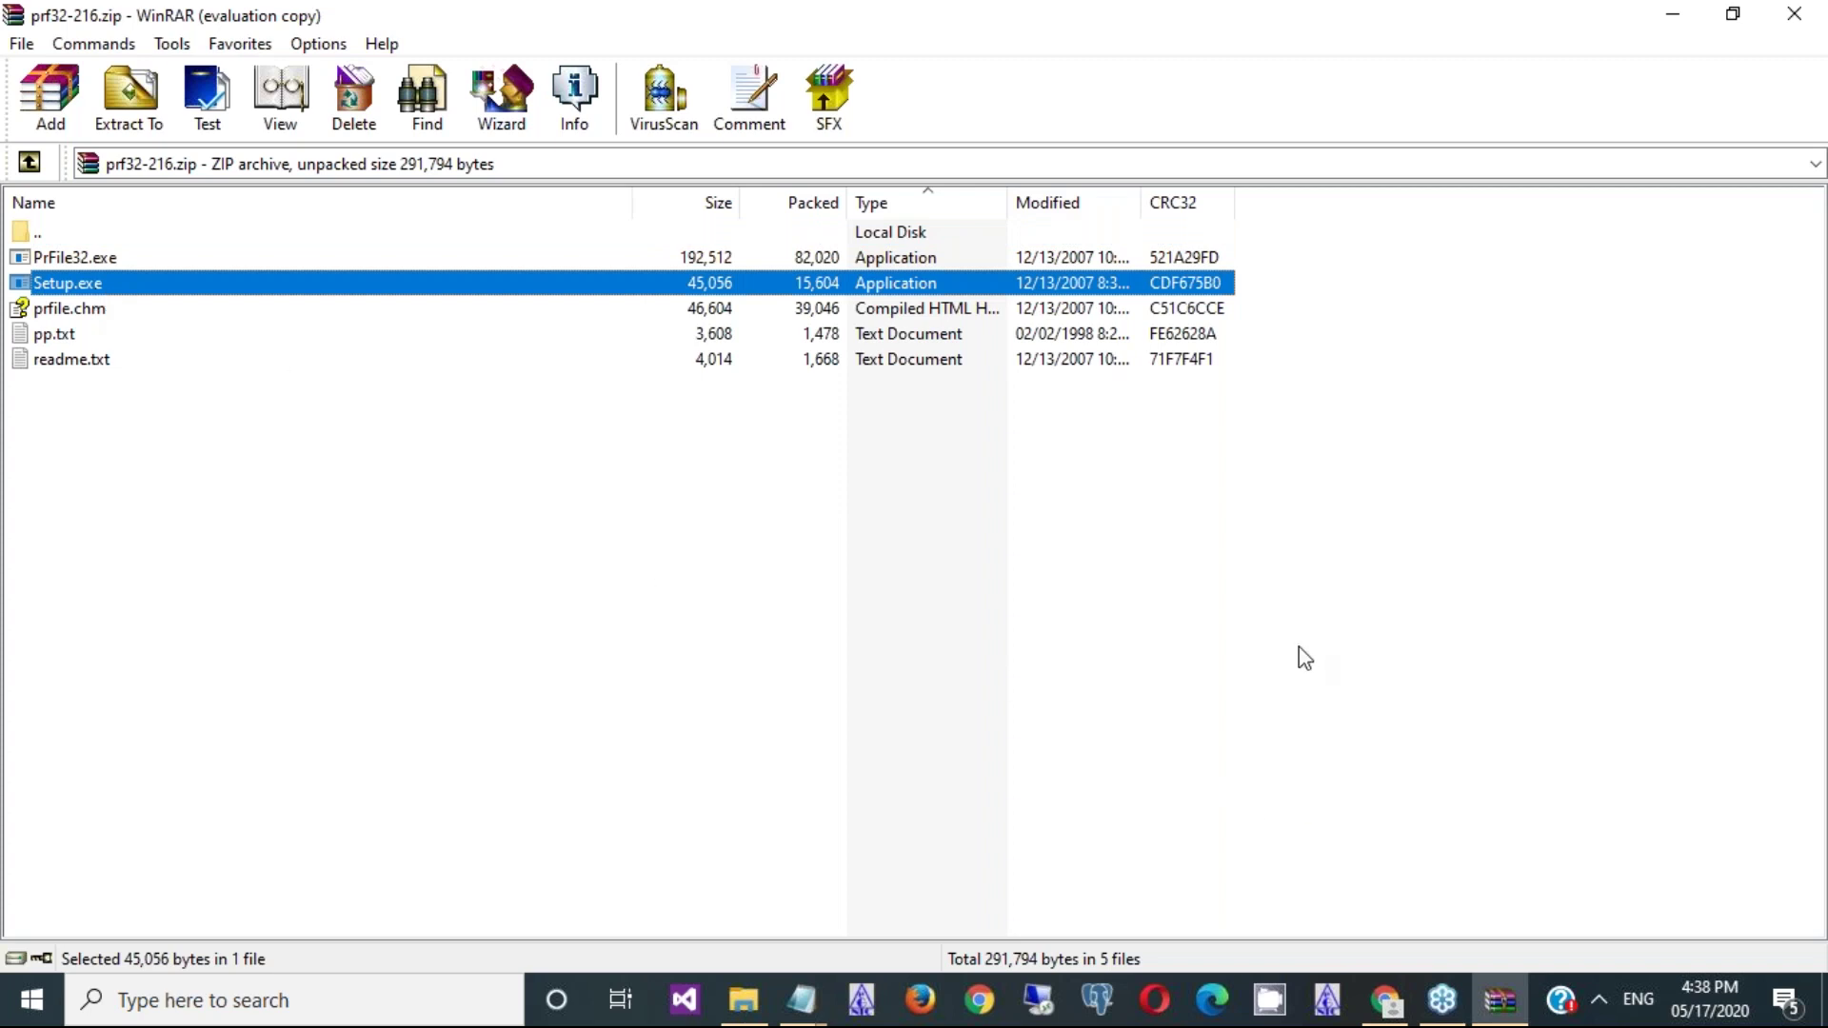
left_click(1670, 16)
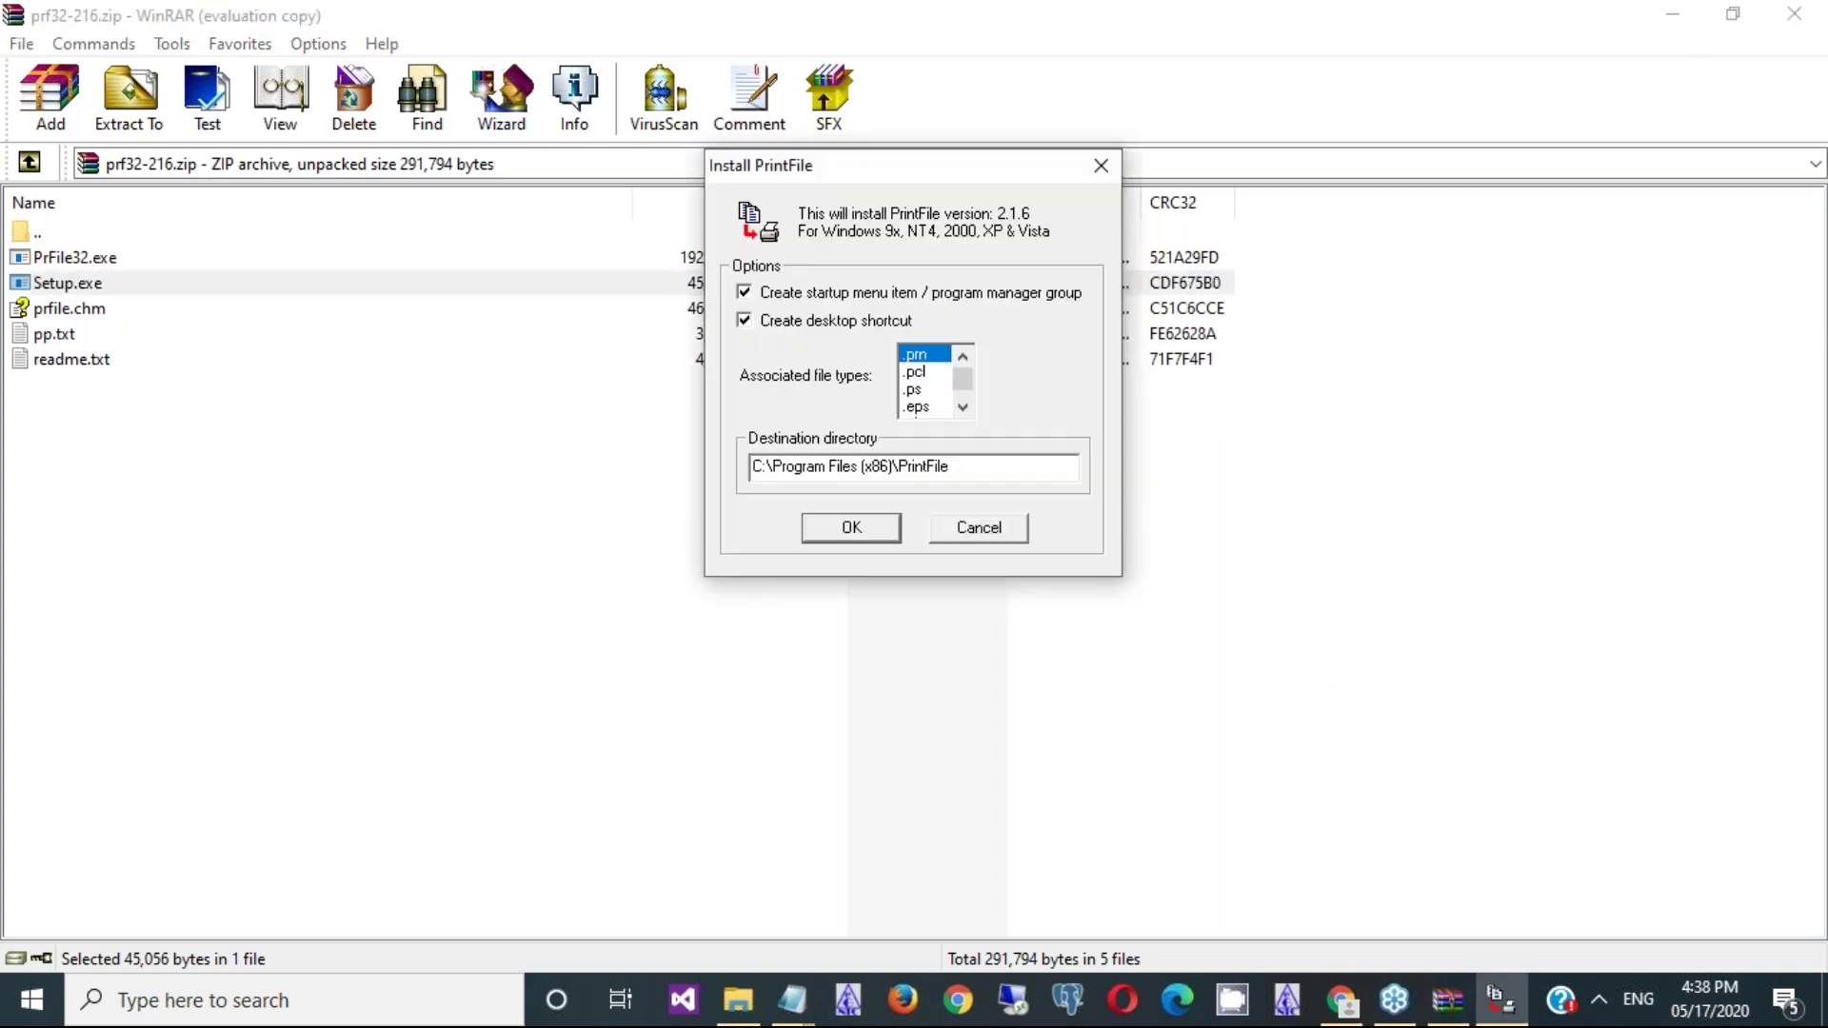
left_click(856, 529)
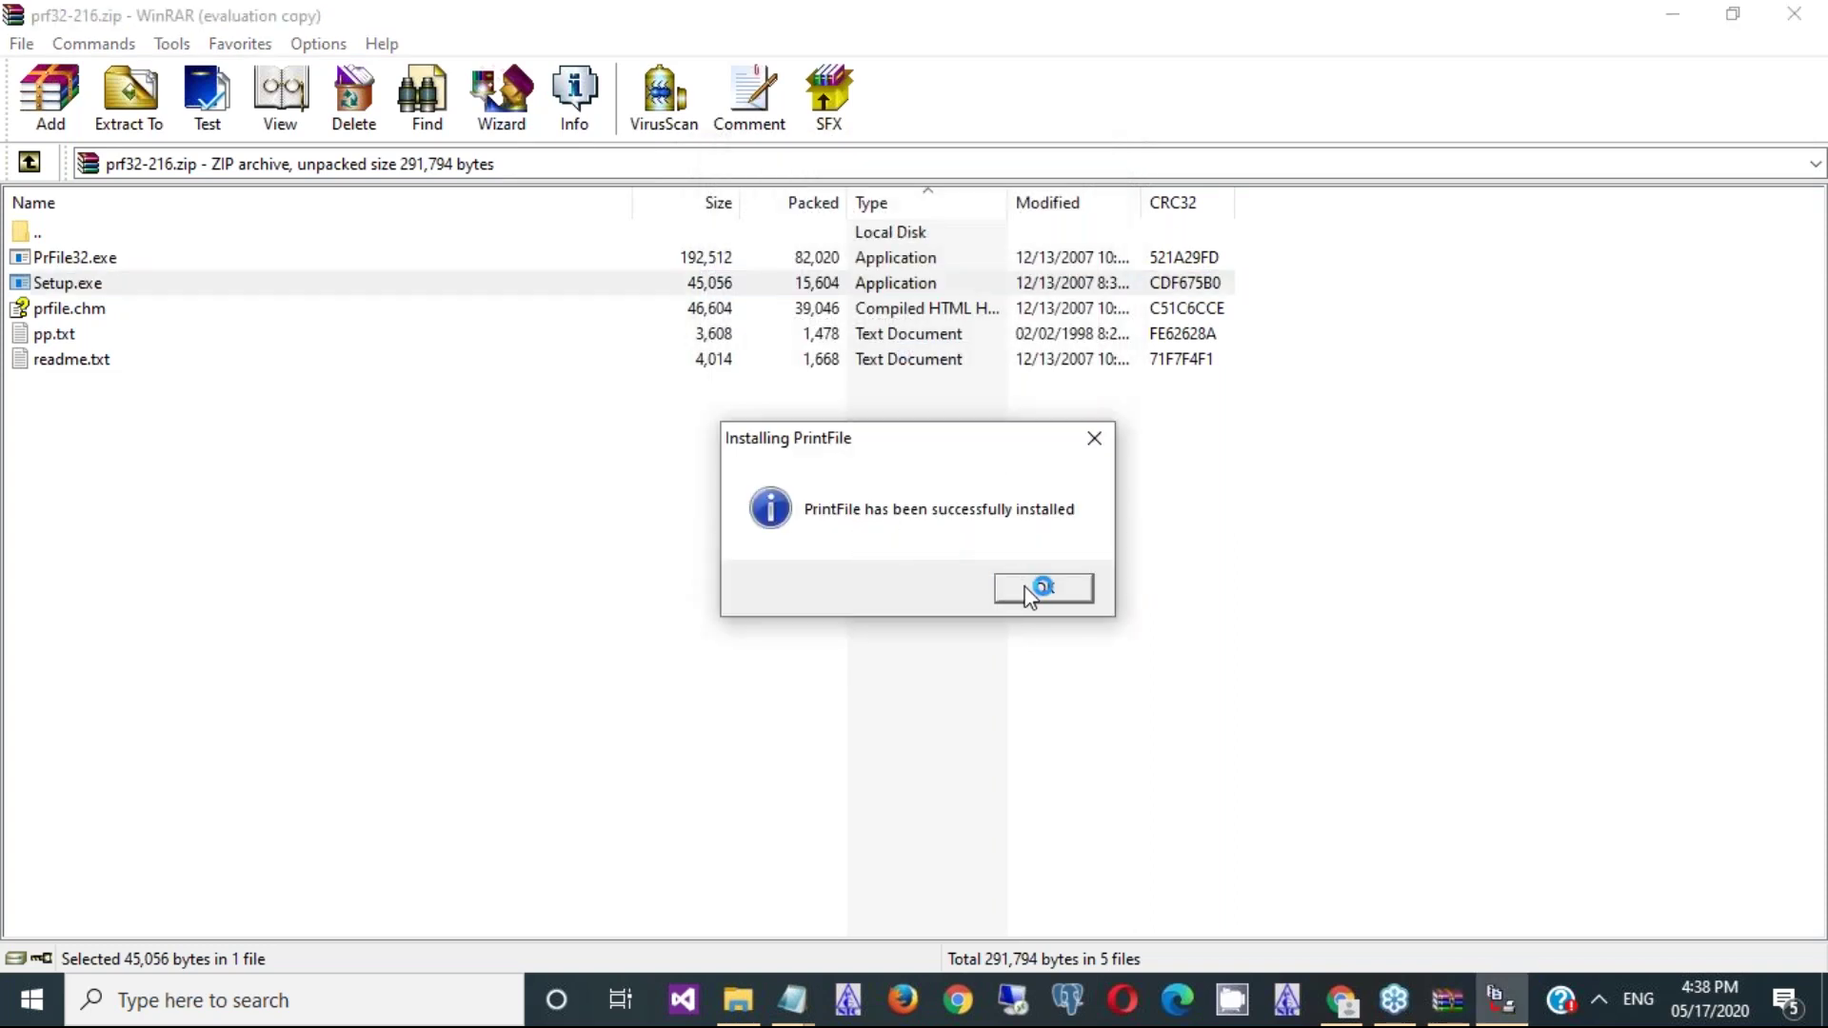
left_click(1028, 589)
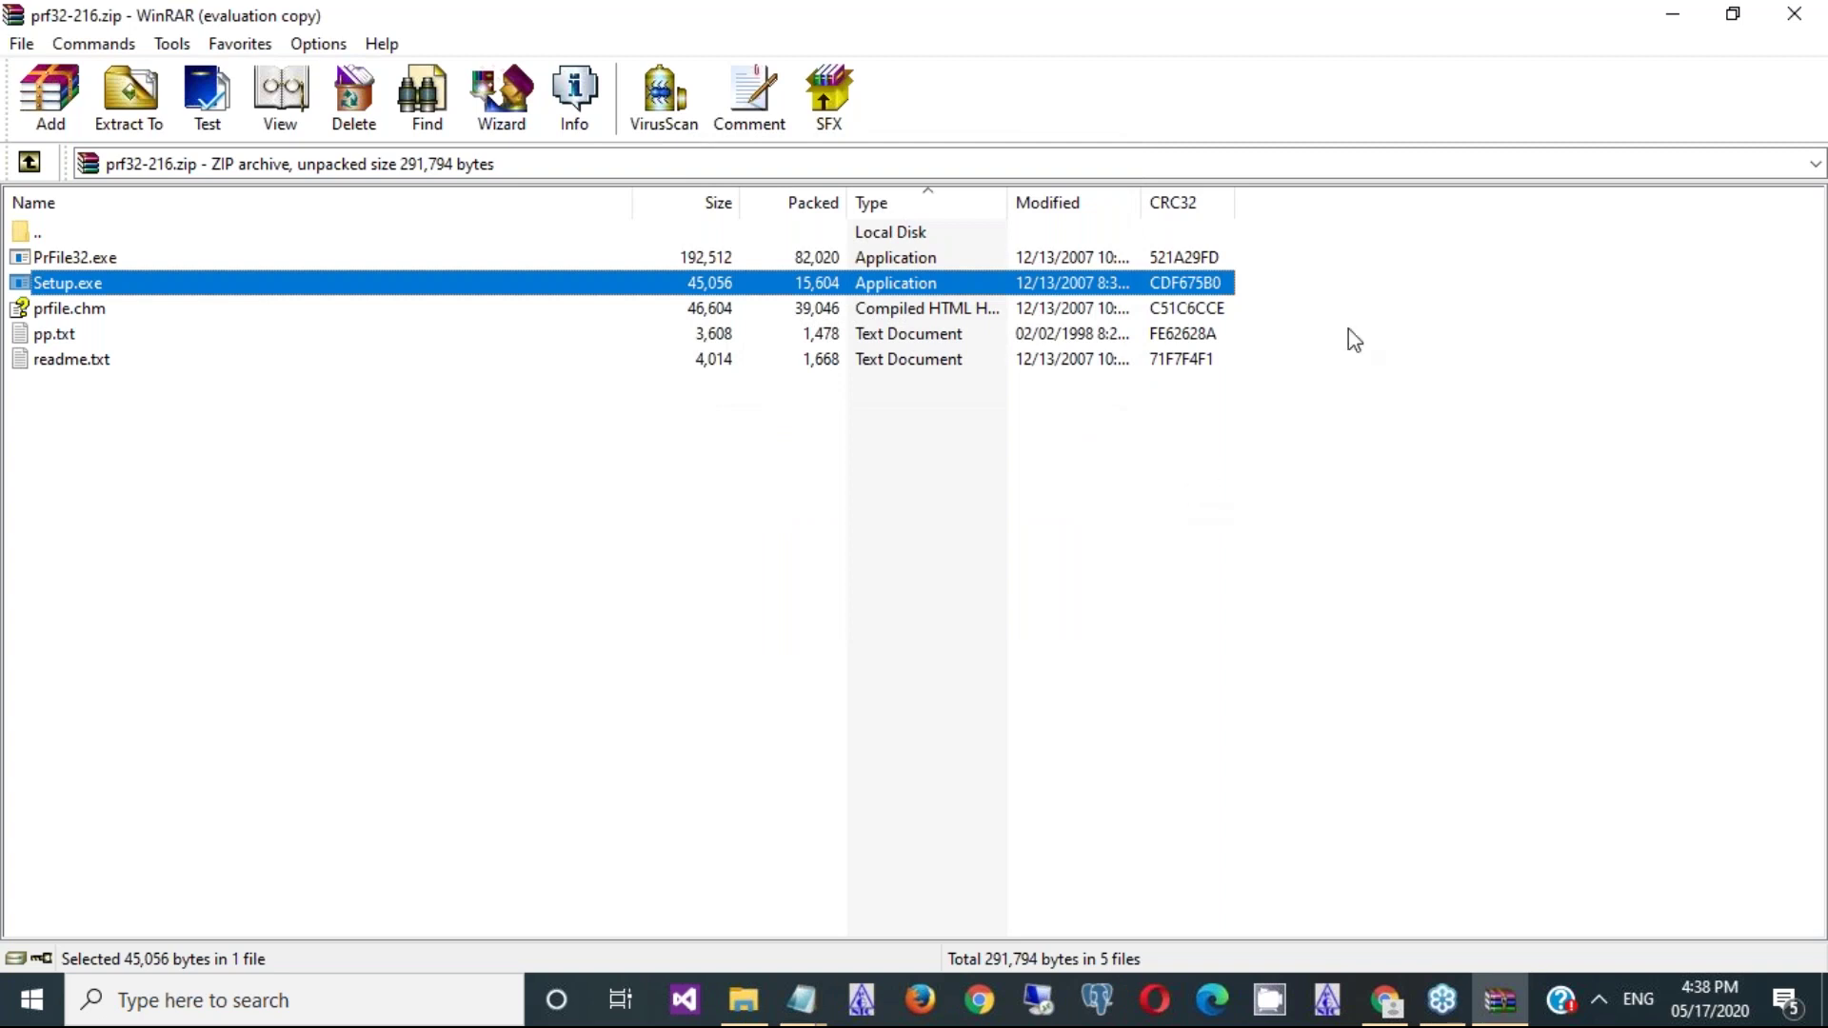
- Close the archive, its folder window, the downloads list and the PrintFile web page to return to the barcode labels page
left_click(1790, 23)
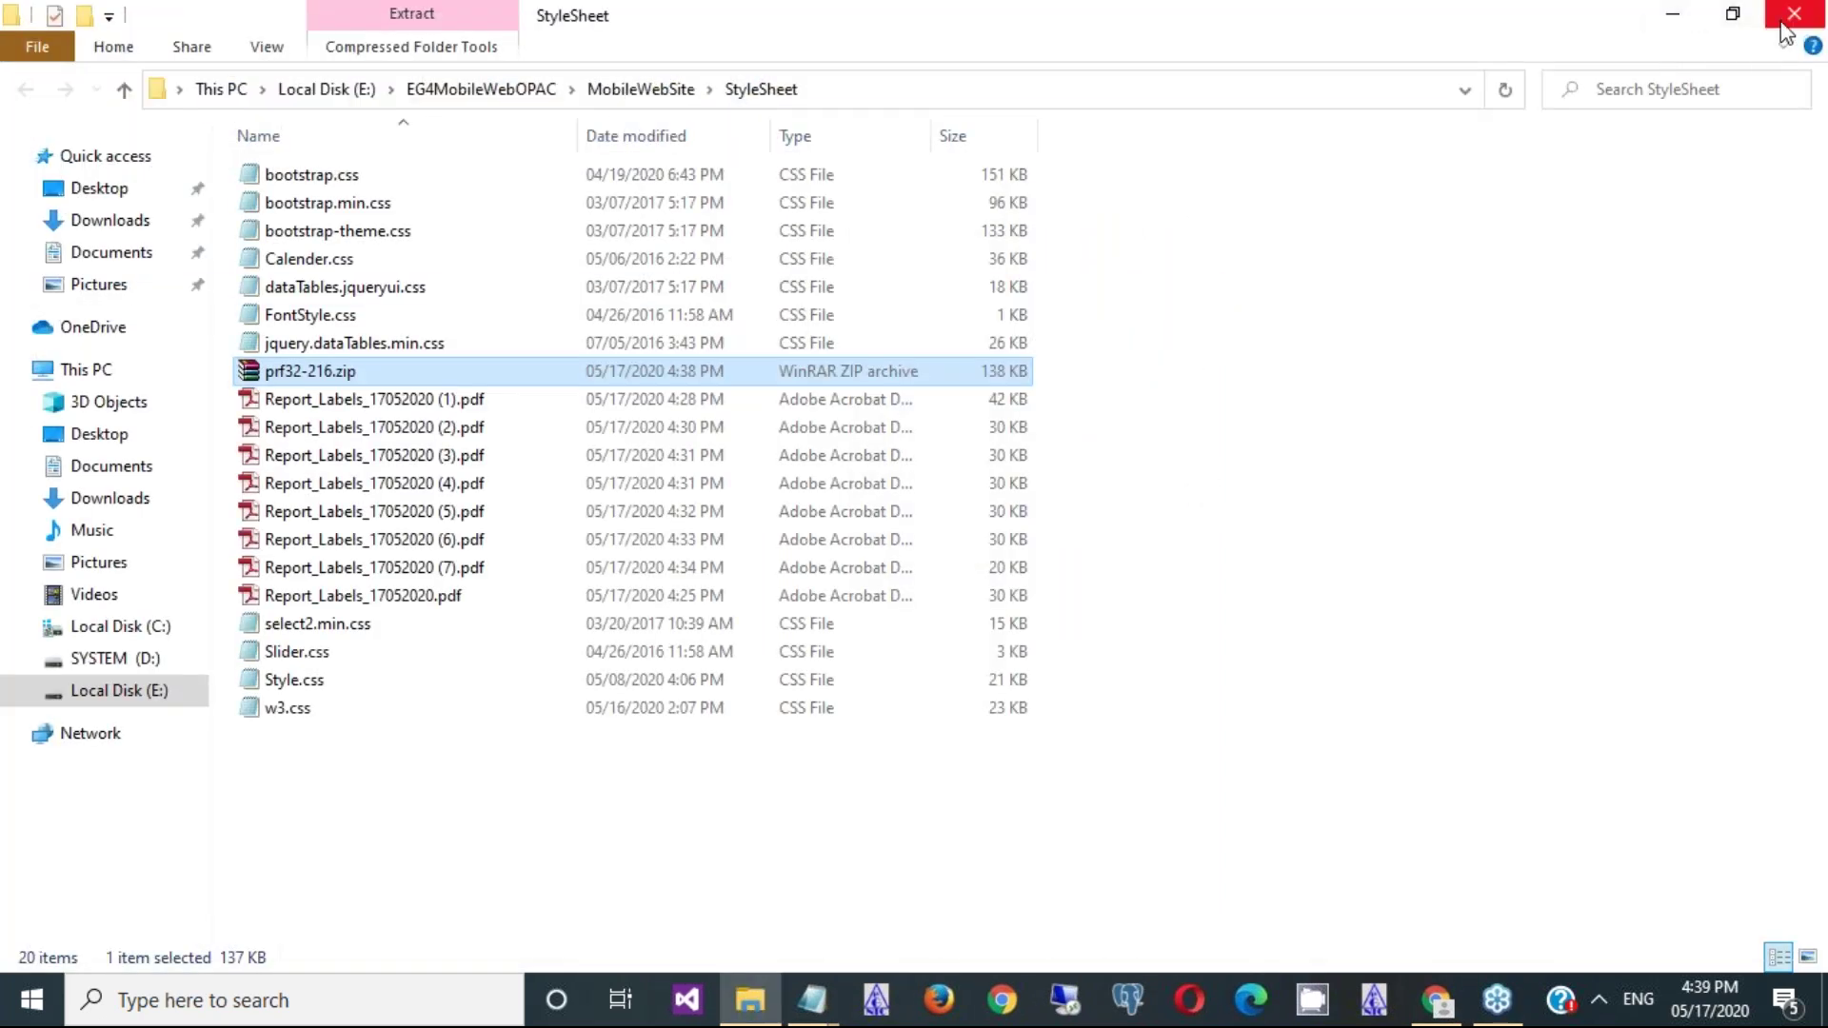
left_click(1782, 23)
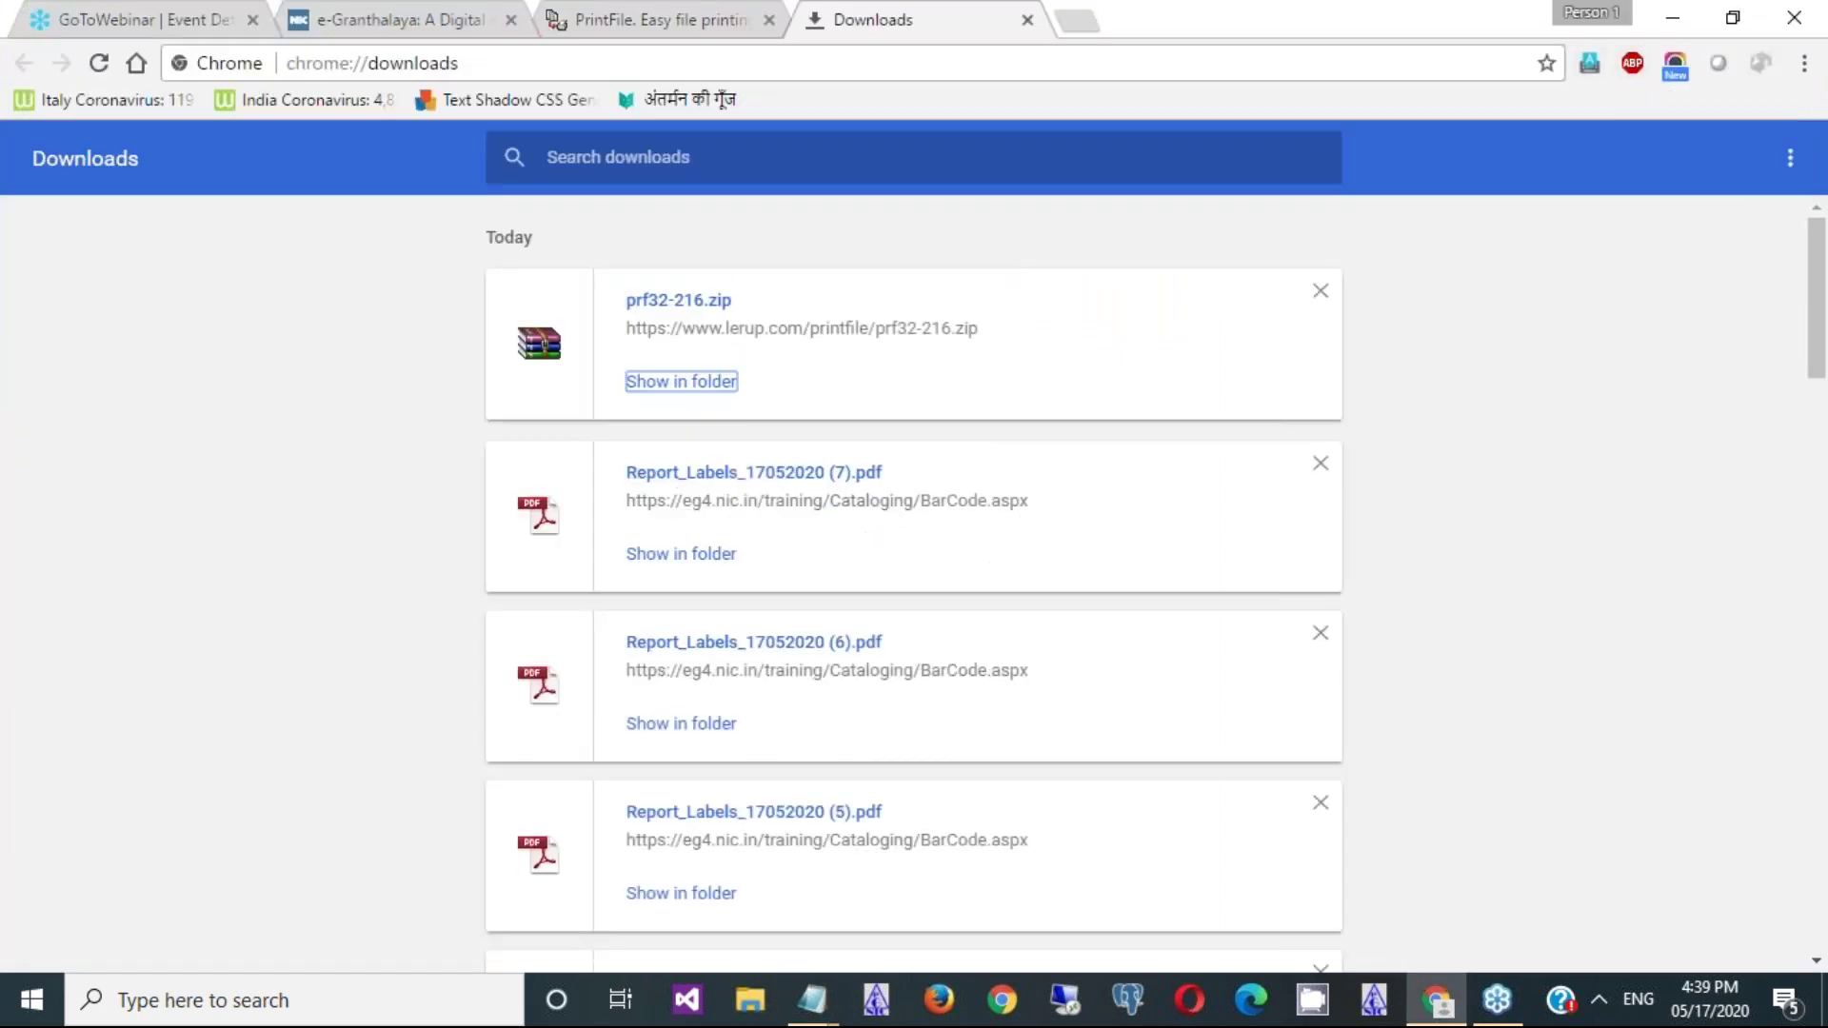
left_click(1027, 20)
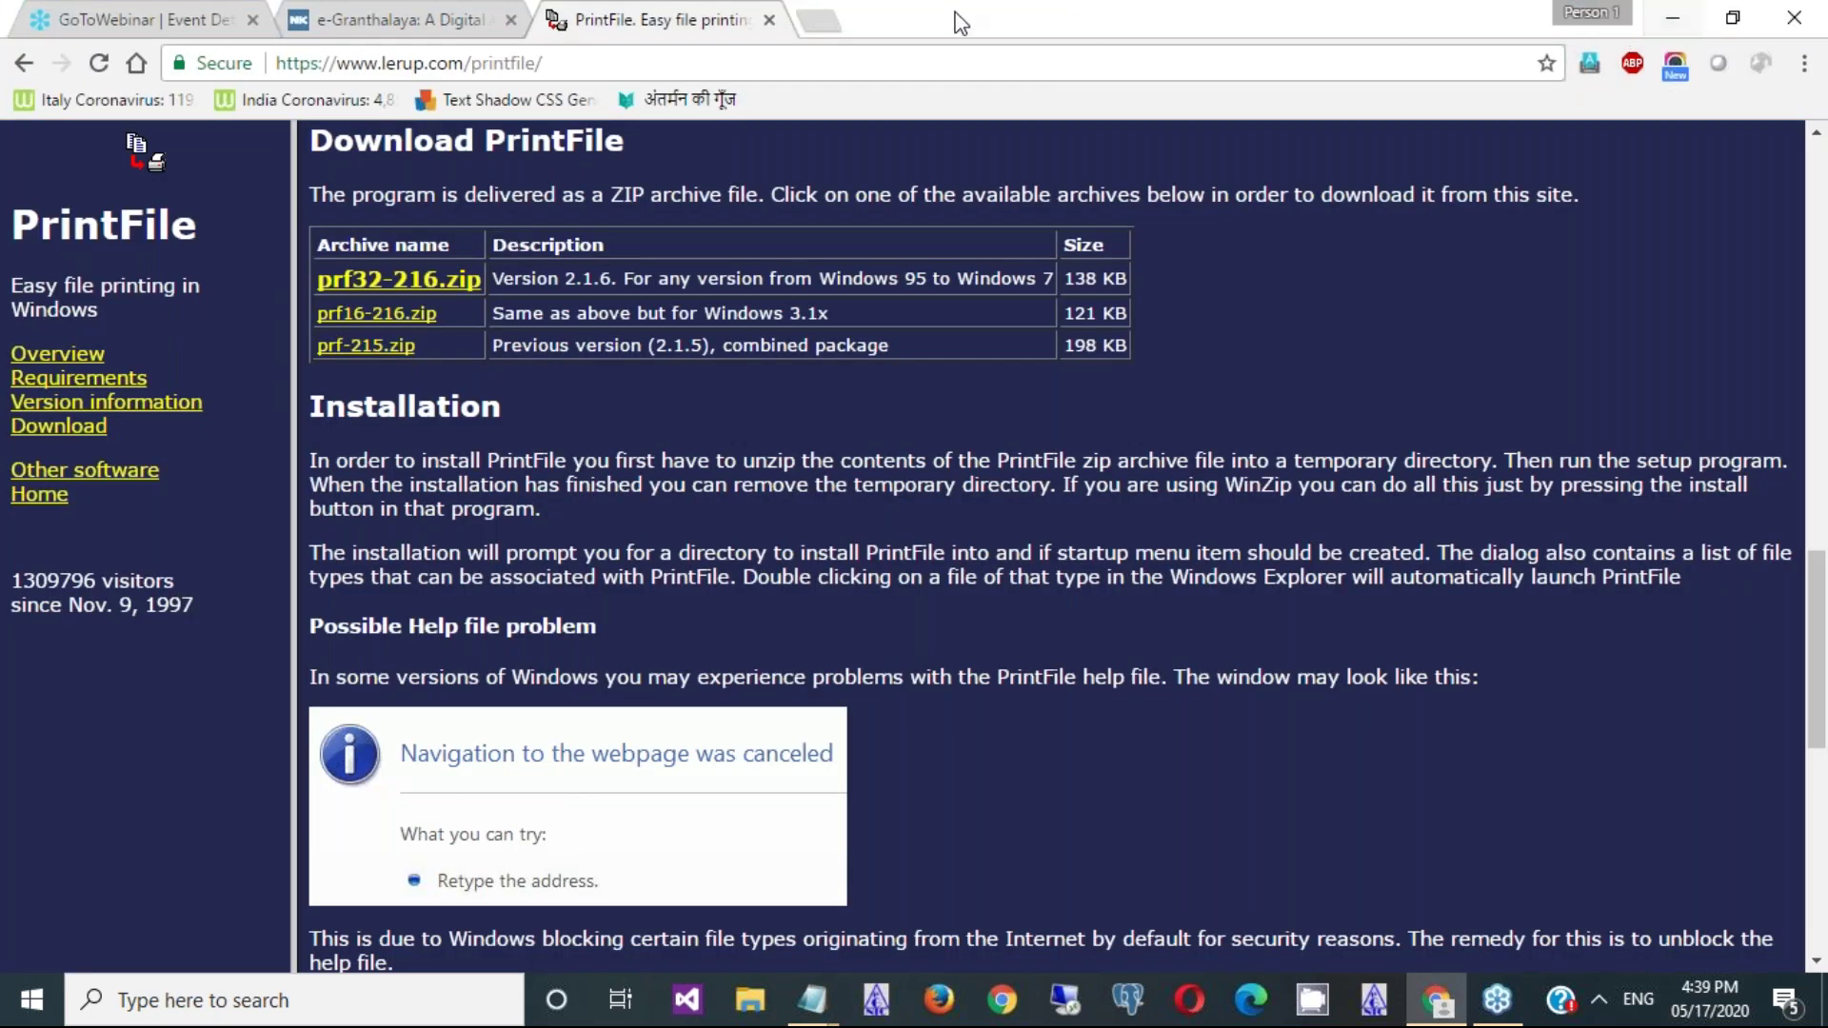
left_click(769, 20)
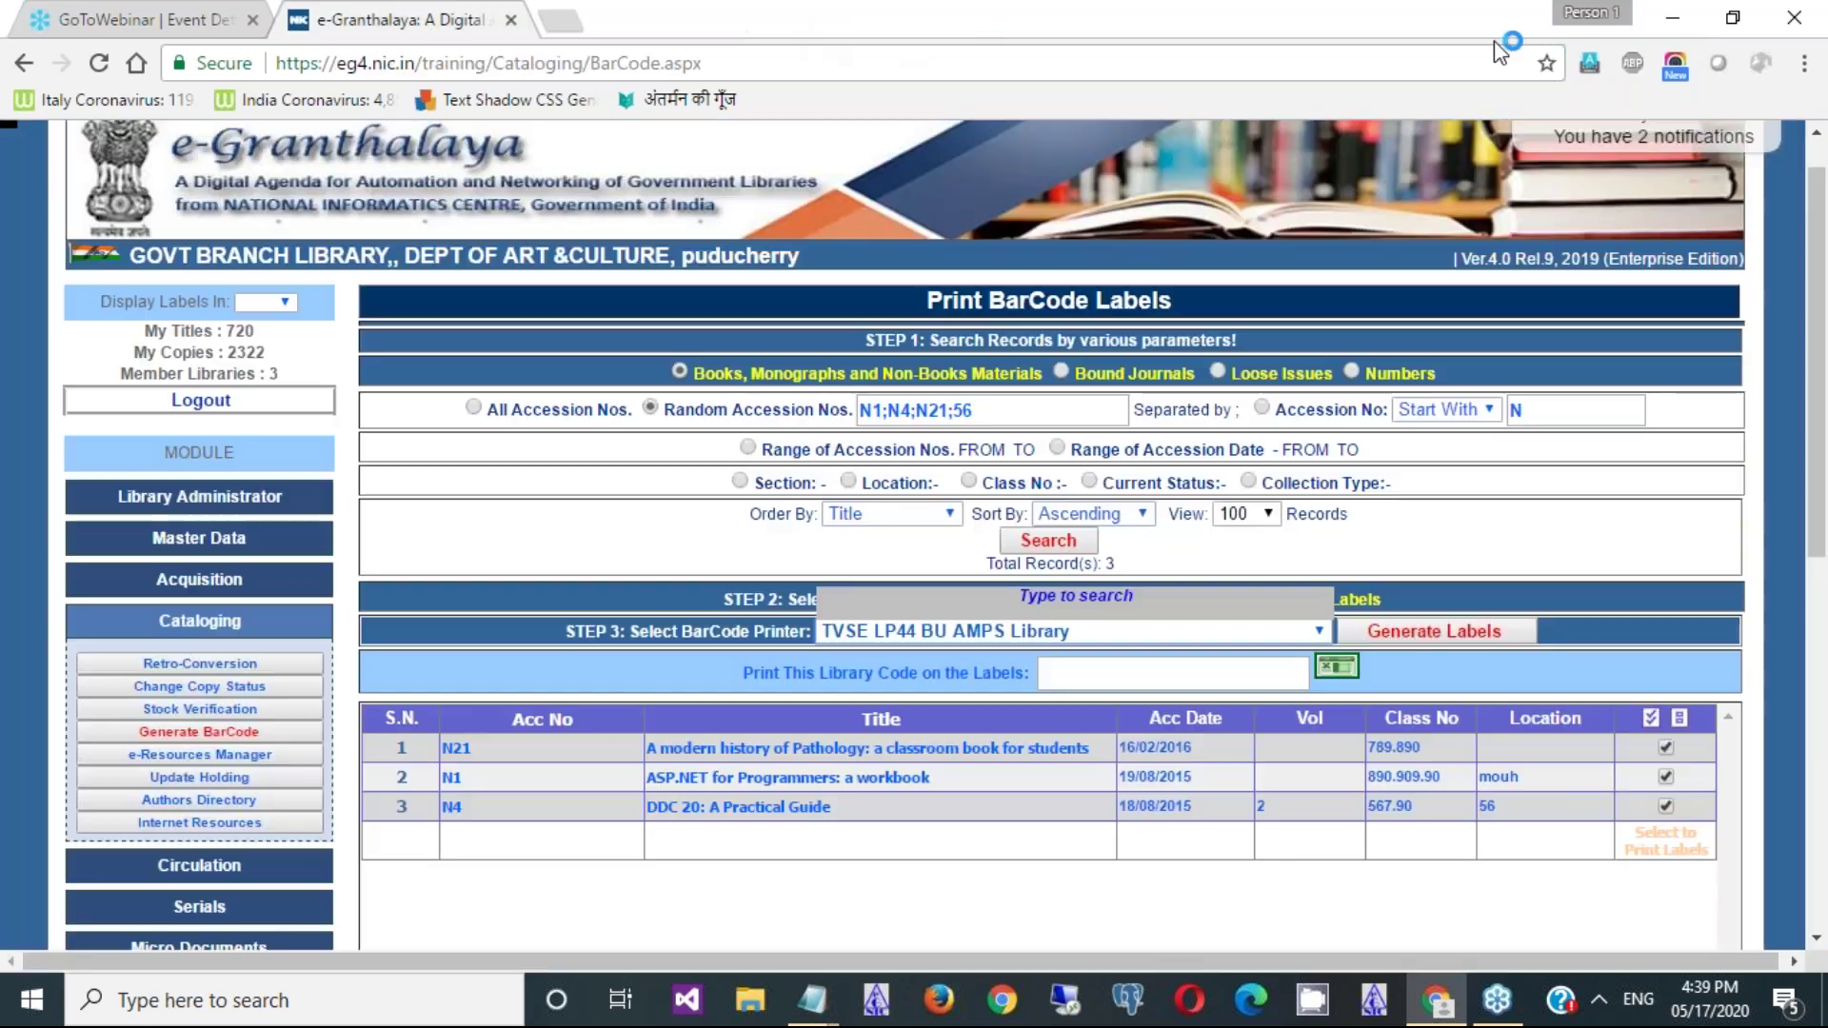
- Switch to the untitled Notepad notes, insert blank lines below "PrintFile - utility" and write "1. download printfile" there
left_click(1672, 20)
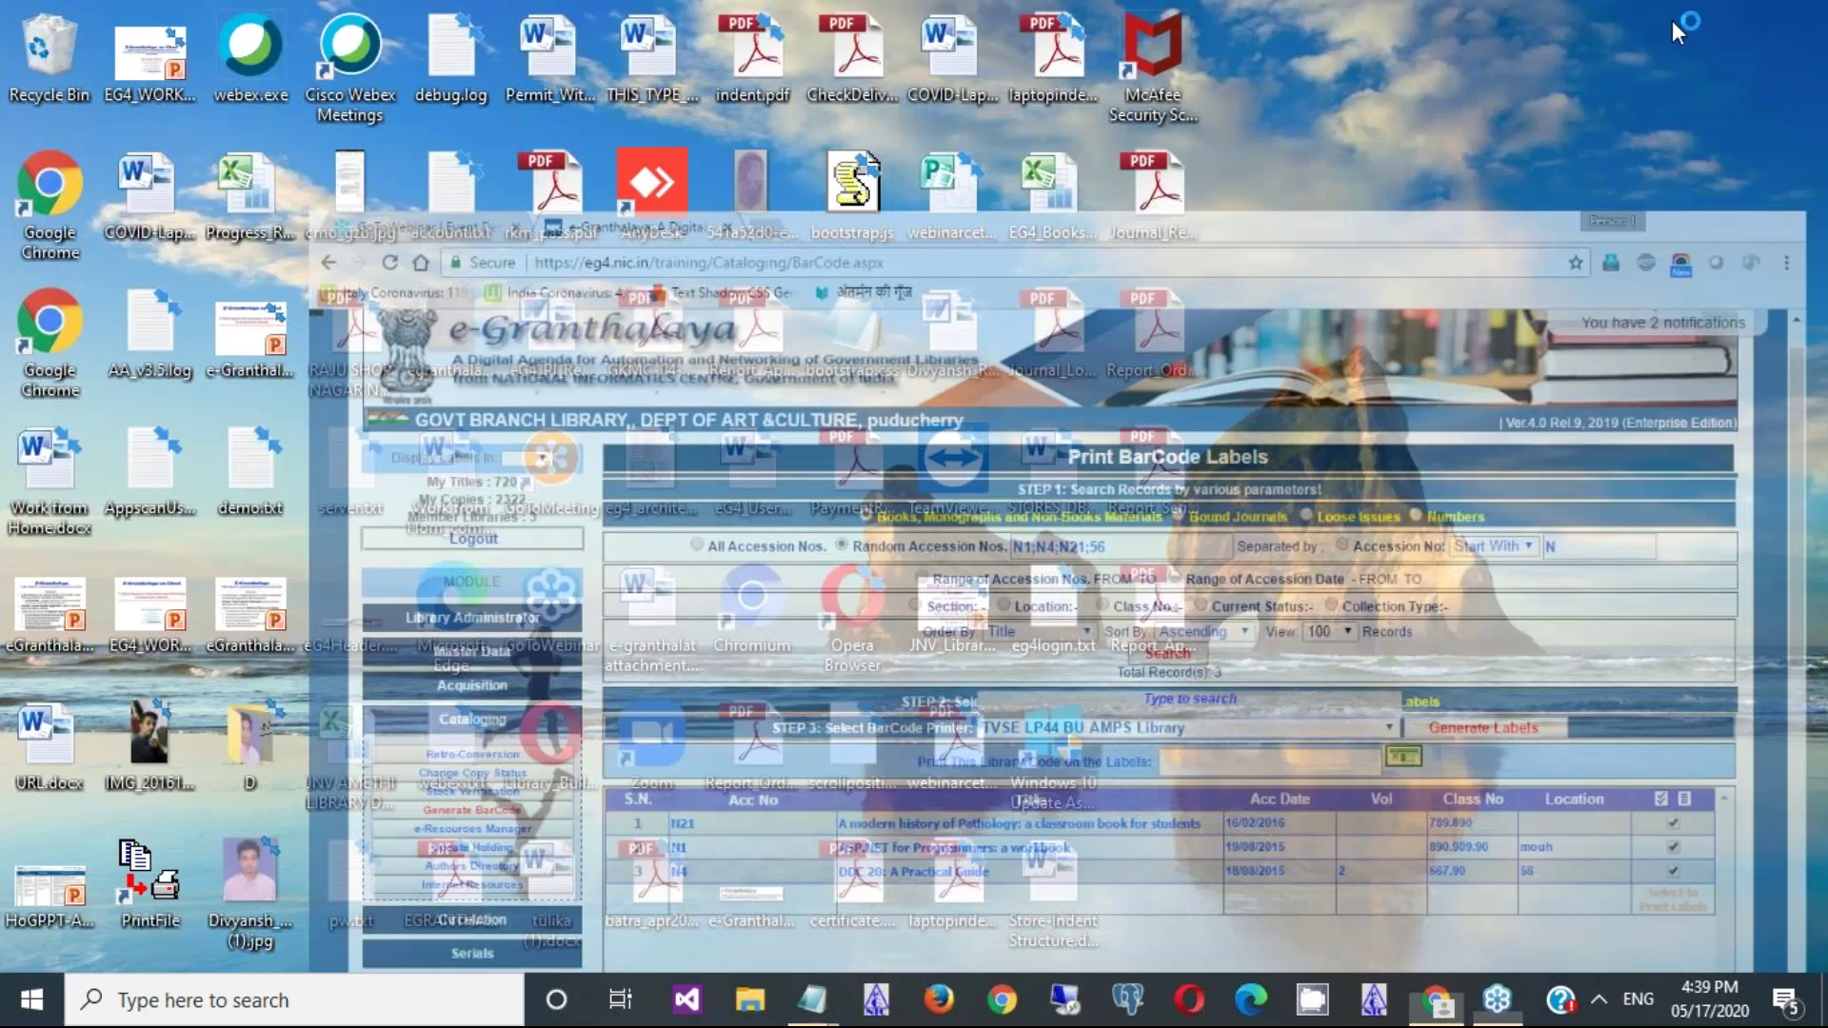
mouse_move(811, 999)
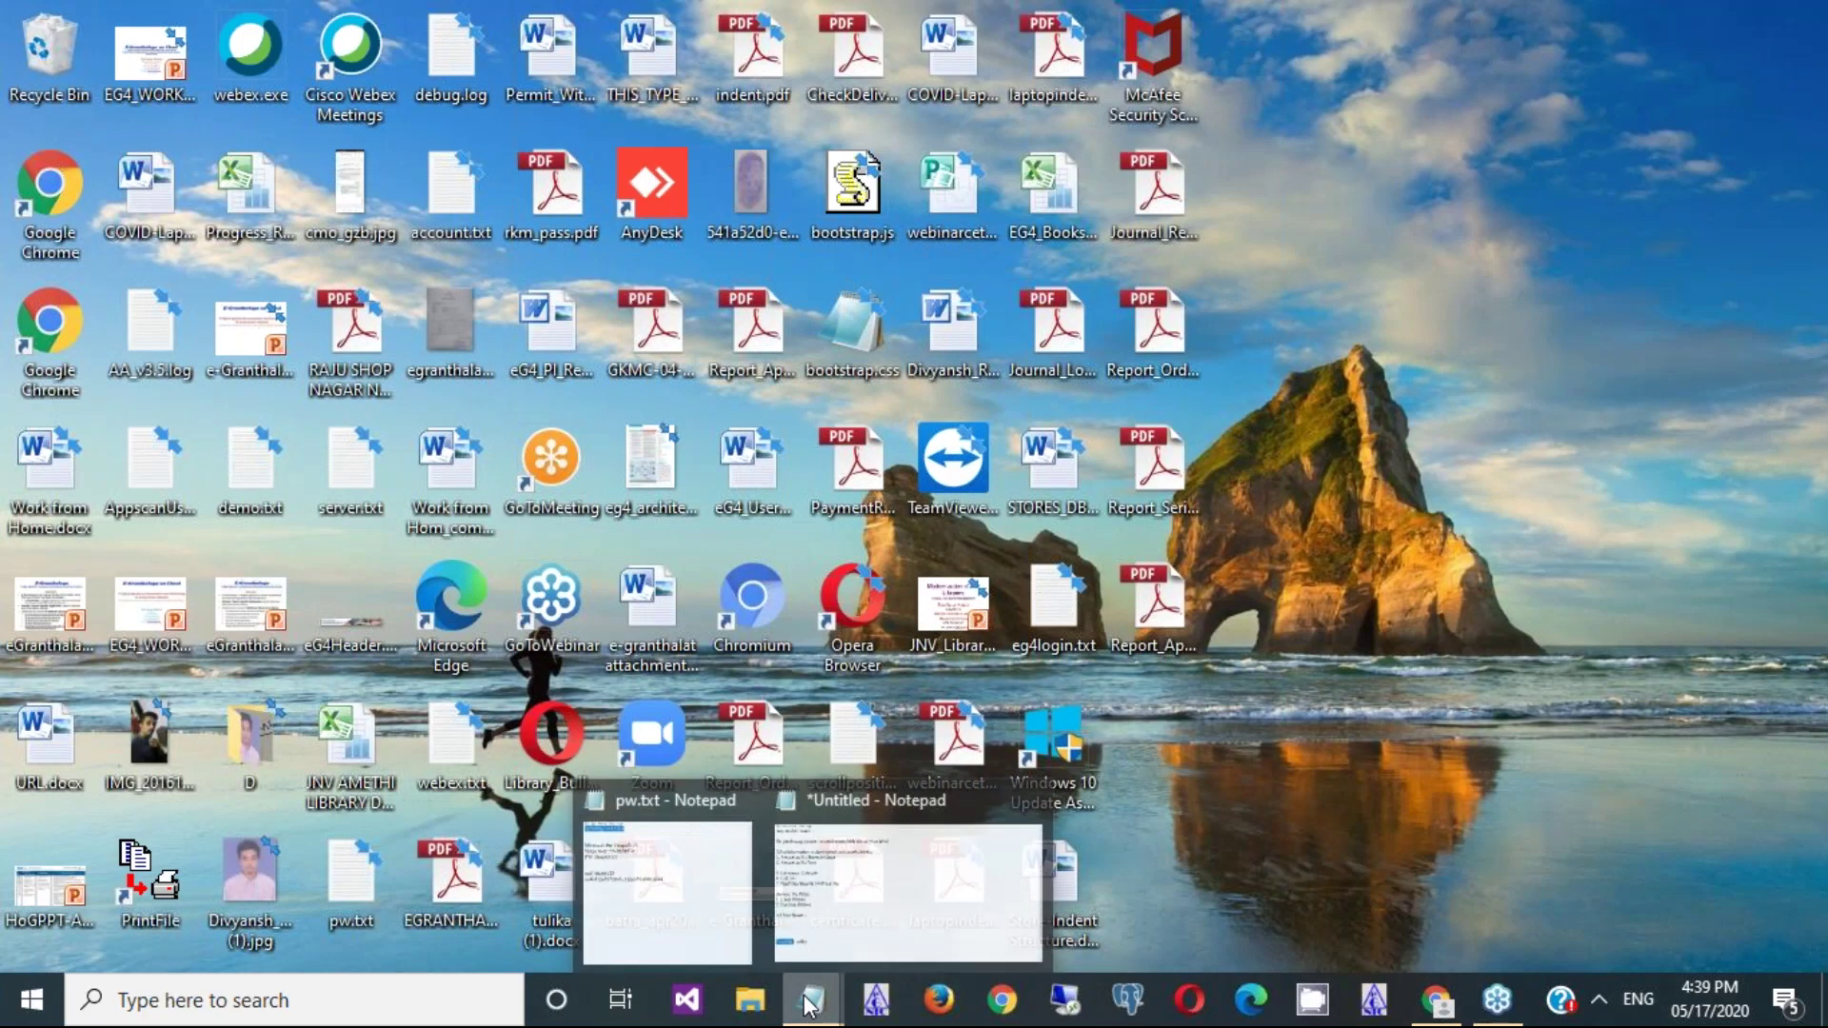
left_click(849, 922)
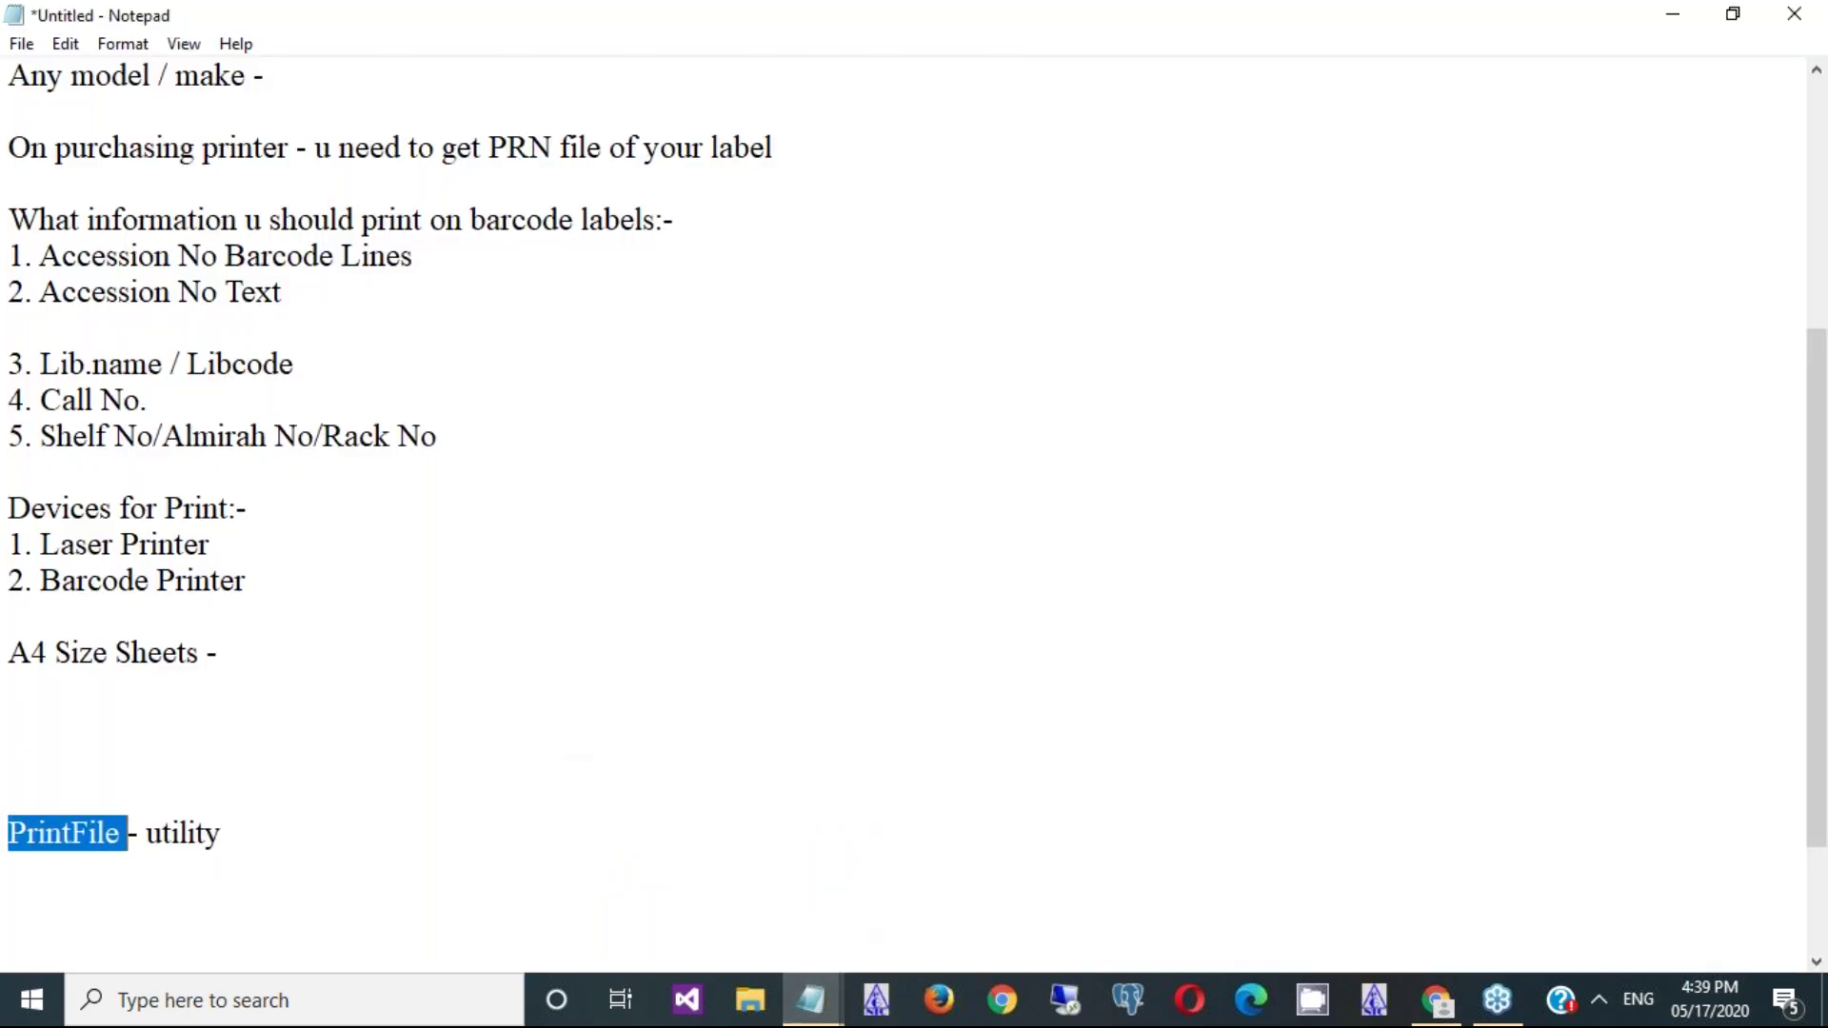
left_click(397, 833)
key("Return")
key("Return")
key("Return")
key("Return")
key("Return")
key("Return")
key("Return")
key("Return")
key("Return")
key("Return")
key("Return")
key("Return")
key("Return")
key("Return")
key("Return")
key("Return")
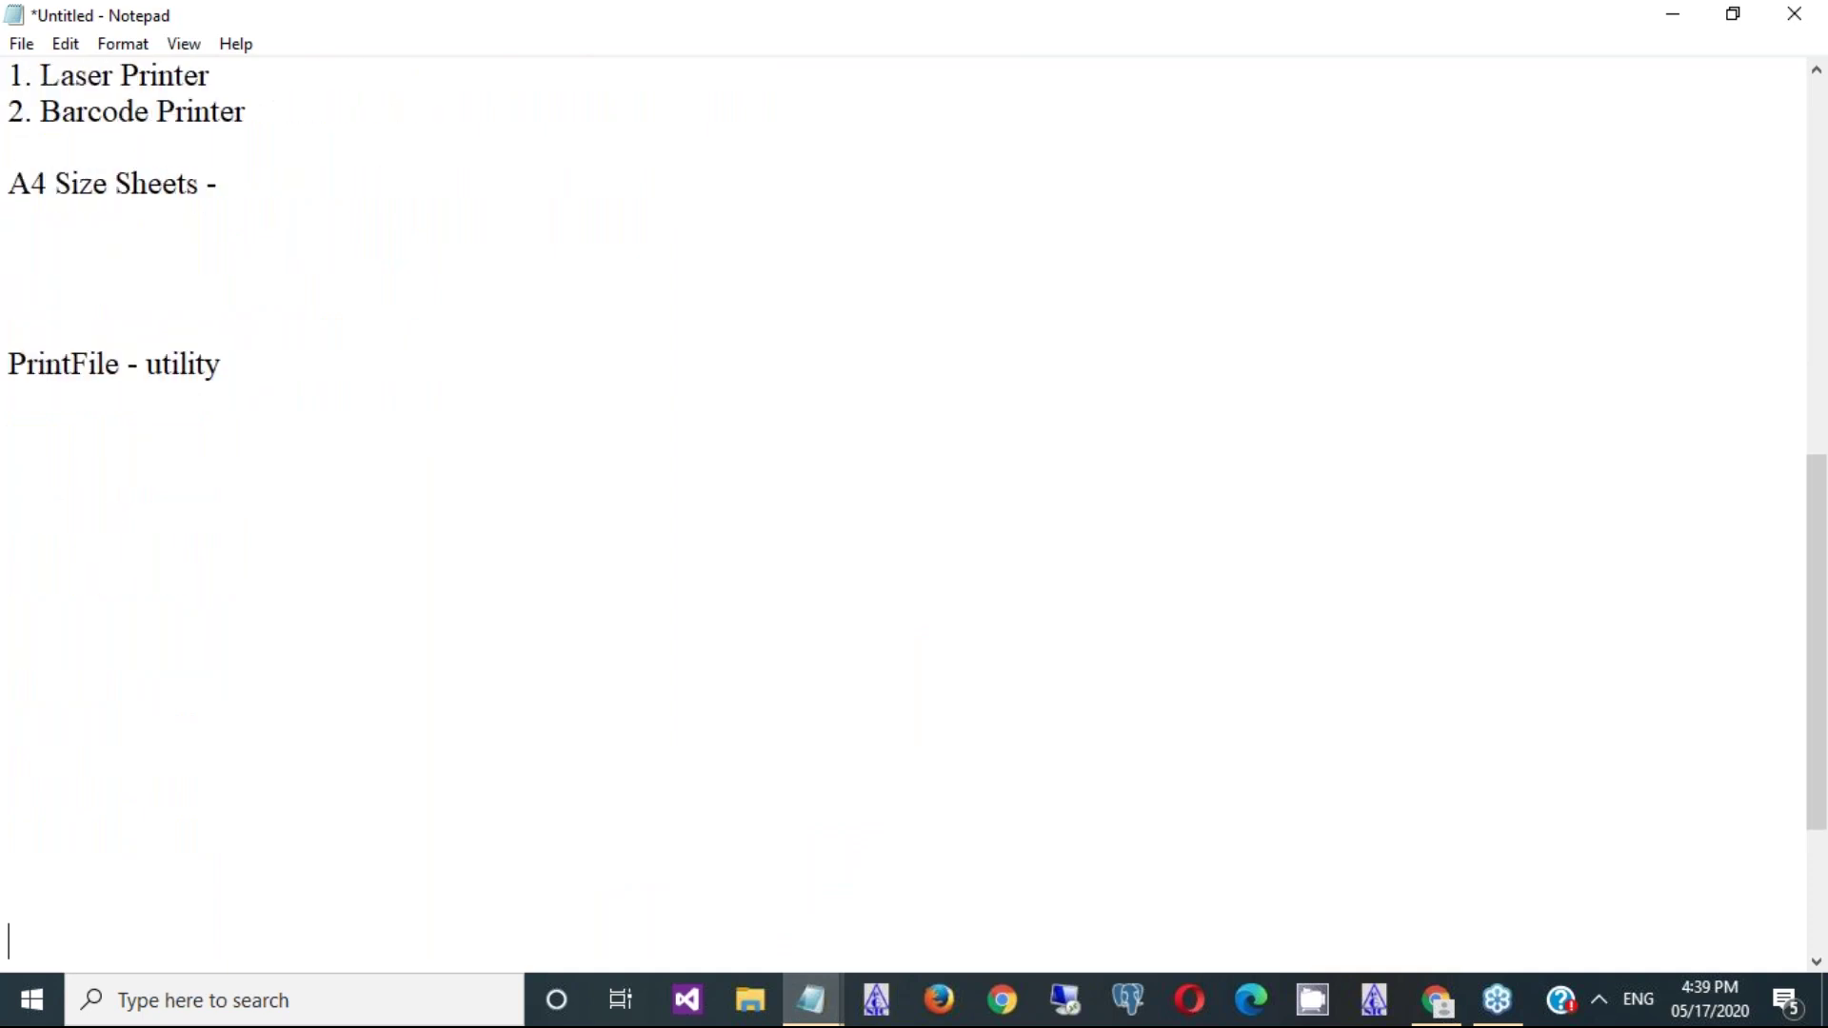
left_click(87, 444)
type("1. download printfile")
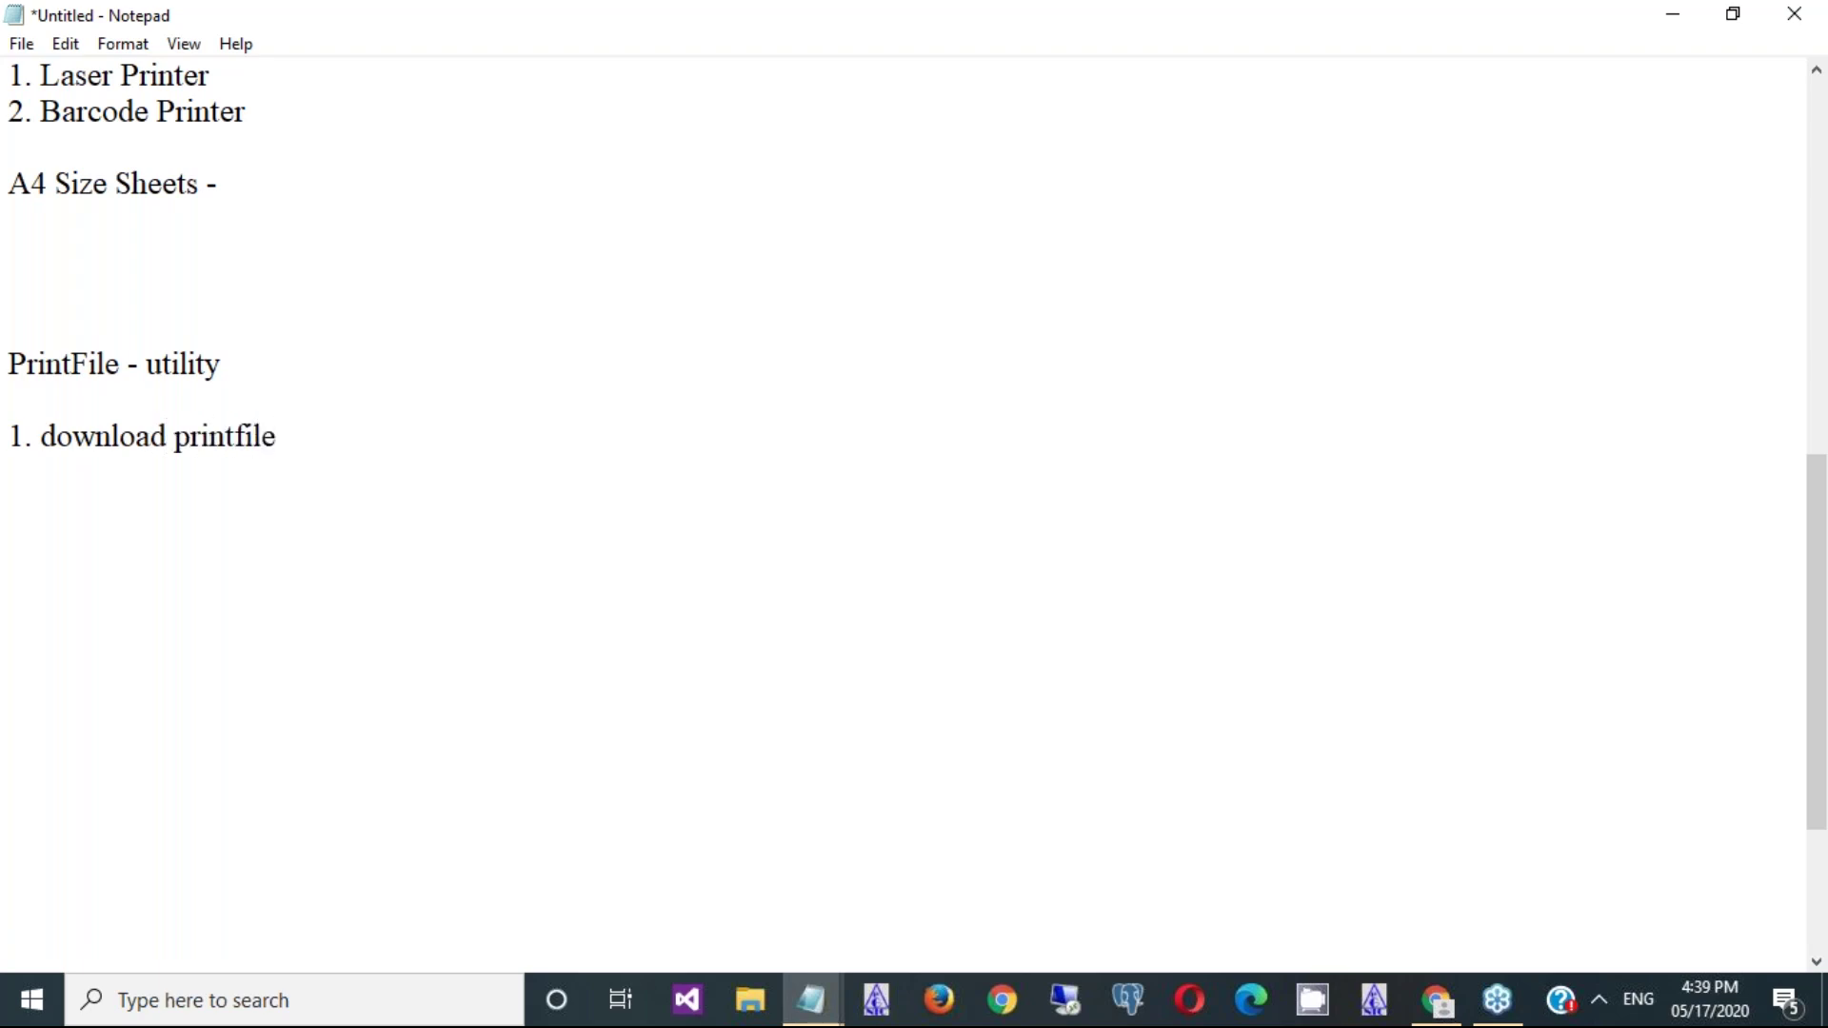
- Add the line "2. Install by double clicking on setup after un-zip" below the download note
key("Return")
type("2. Install by double")
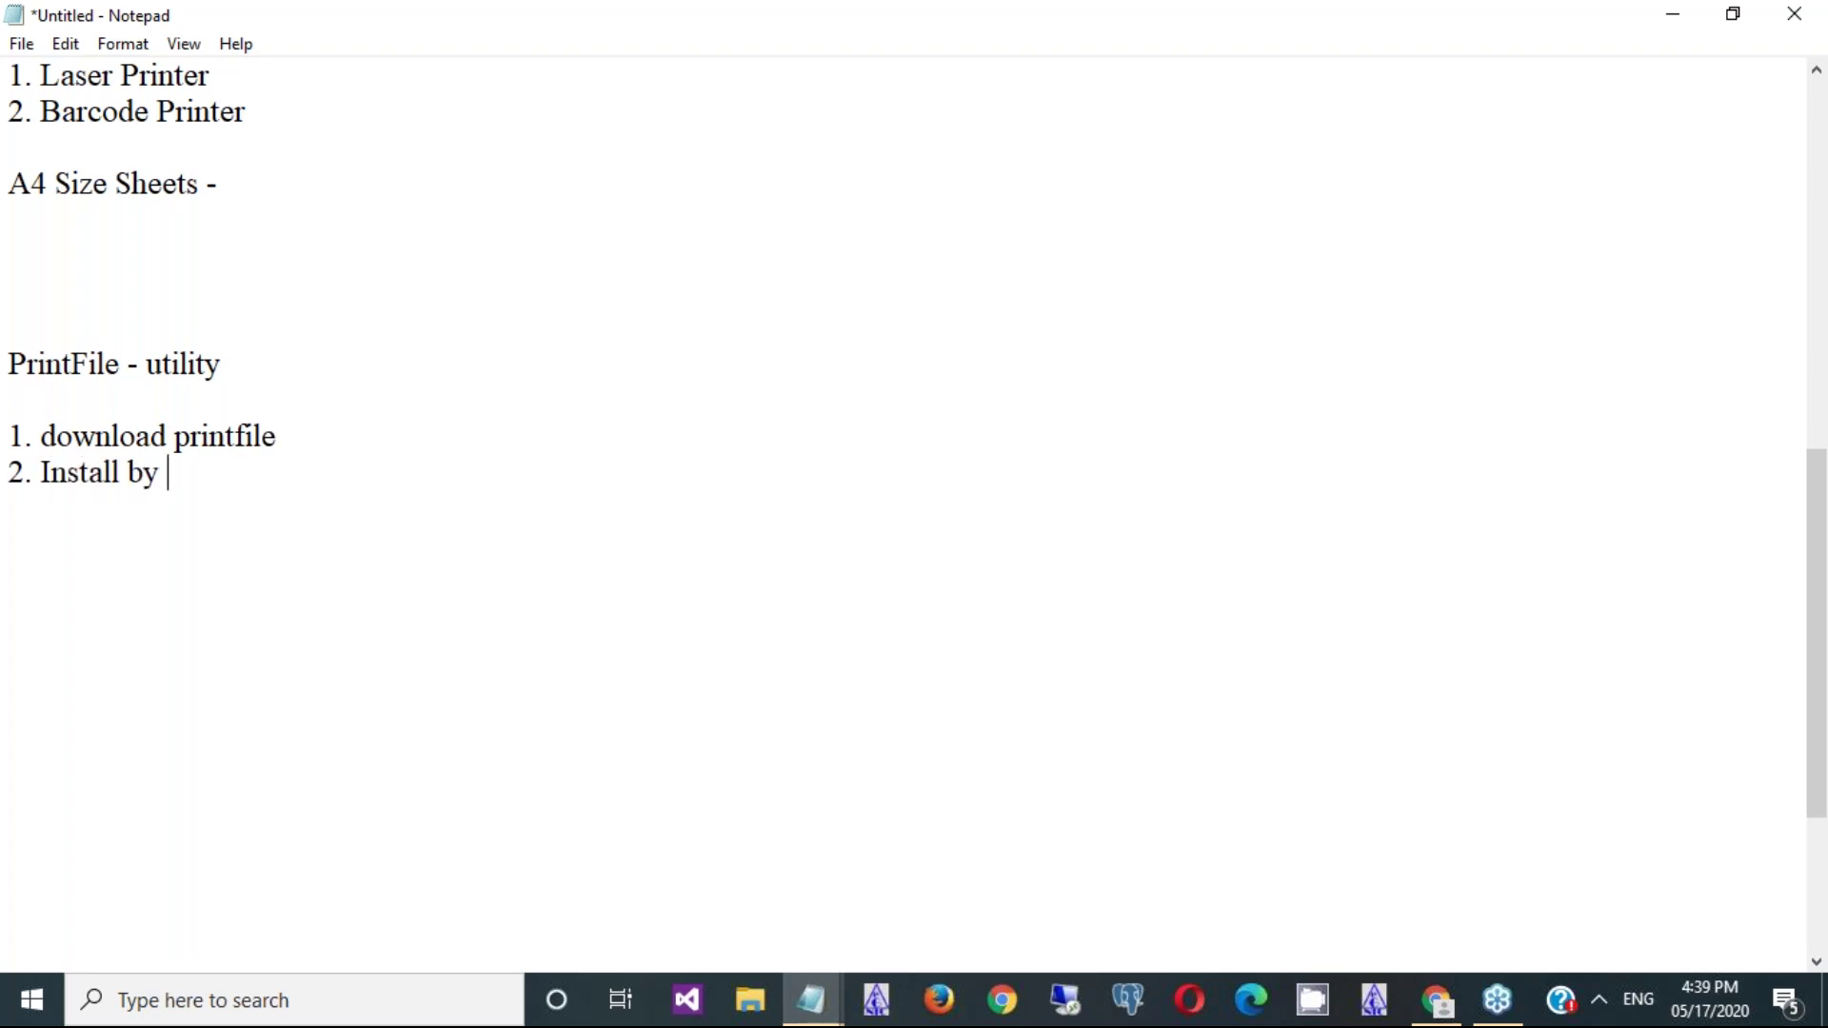
type(" c")
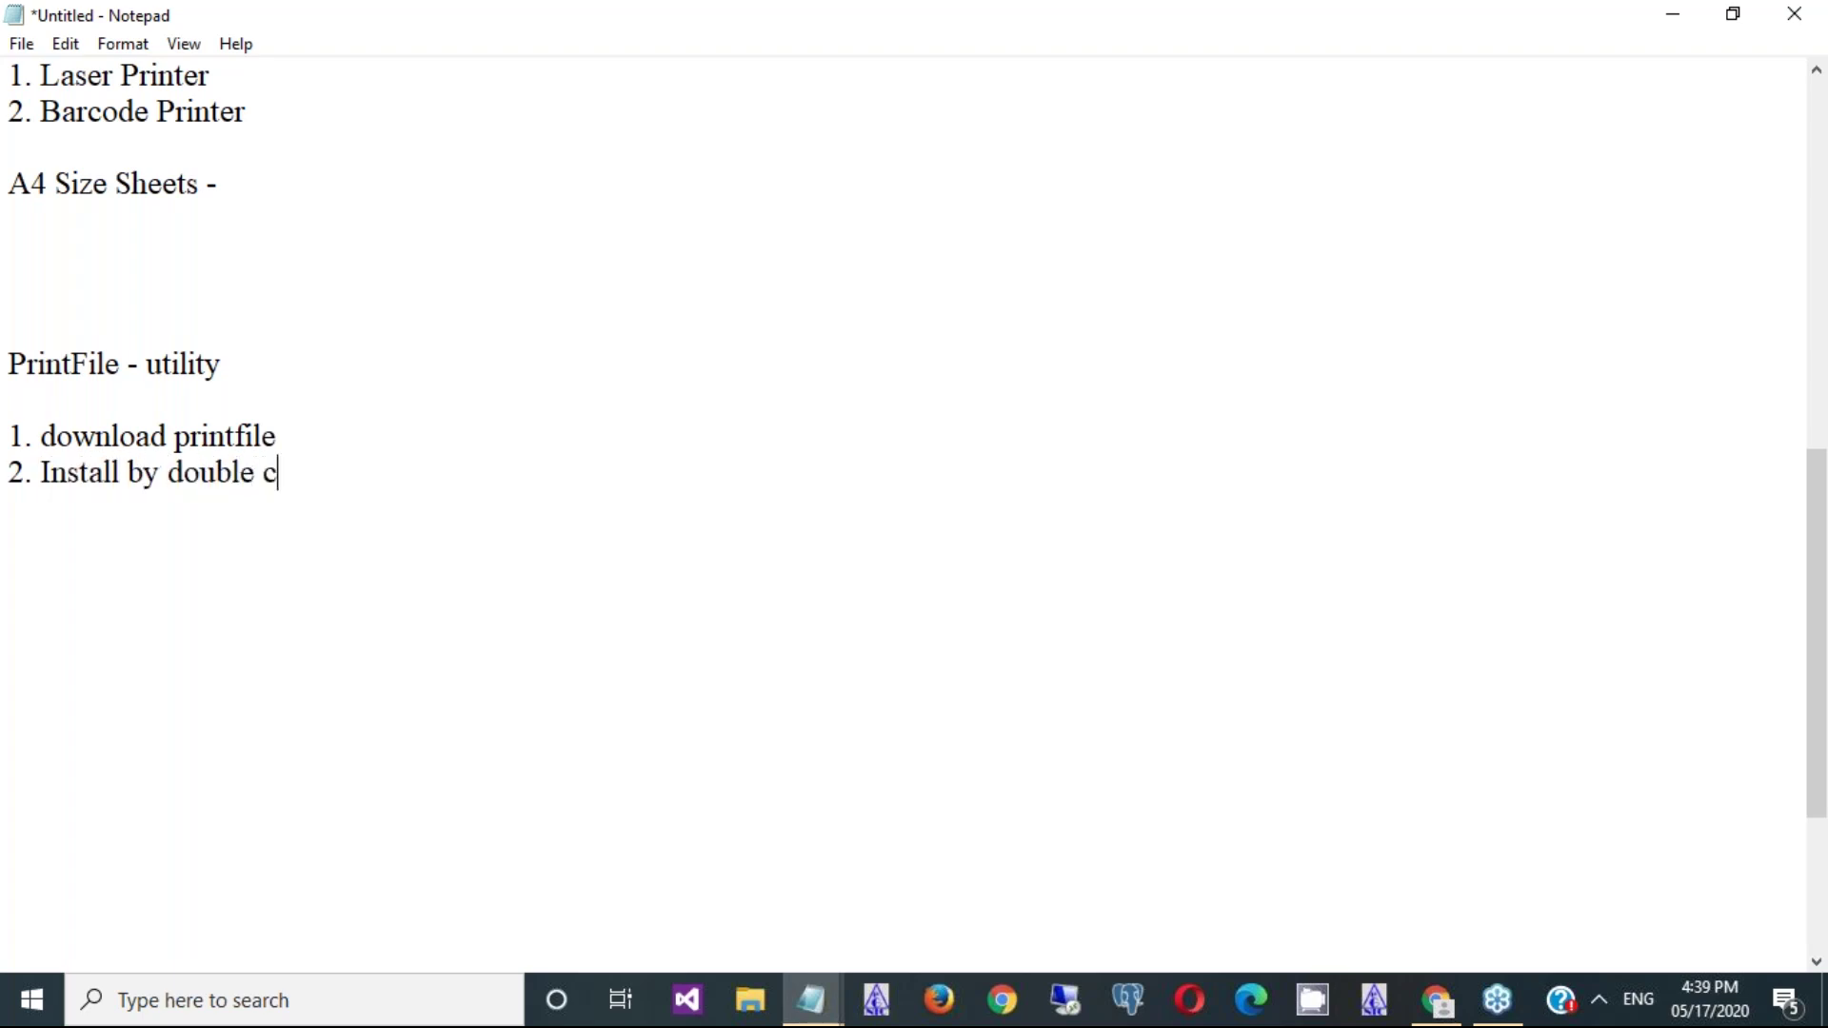
type("licking ")
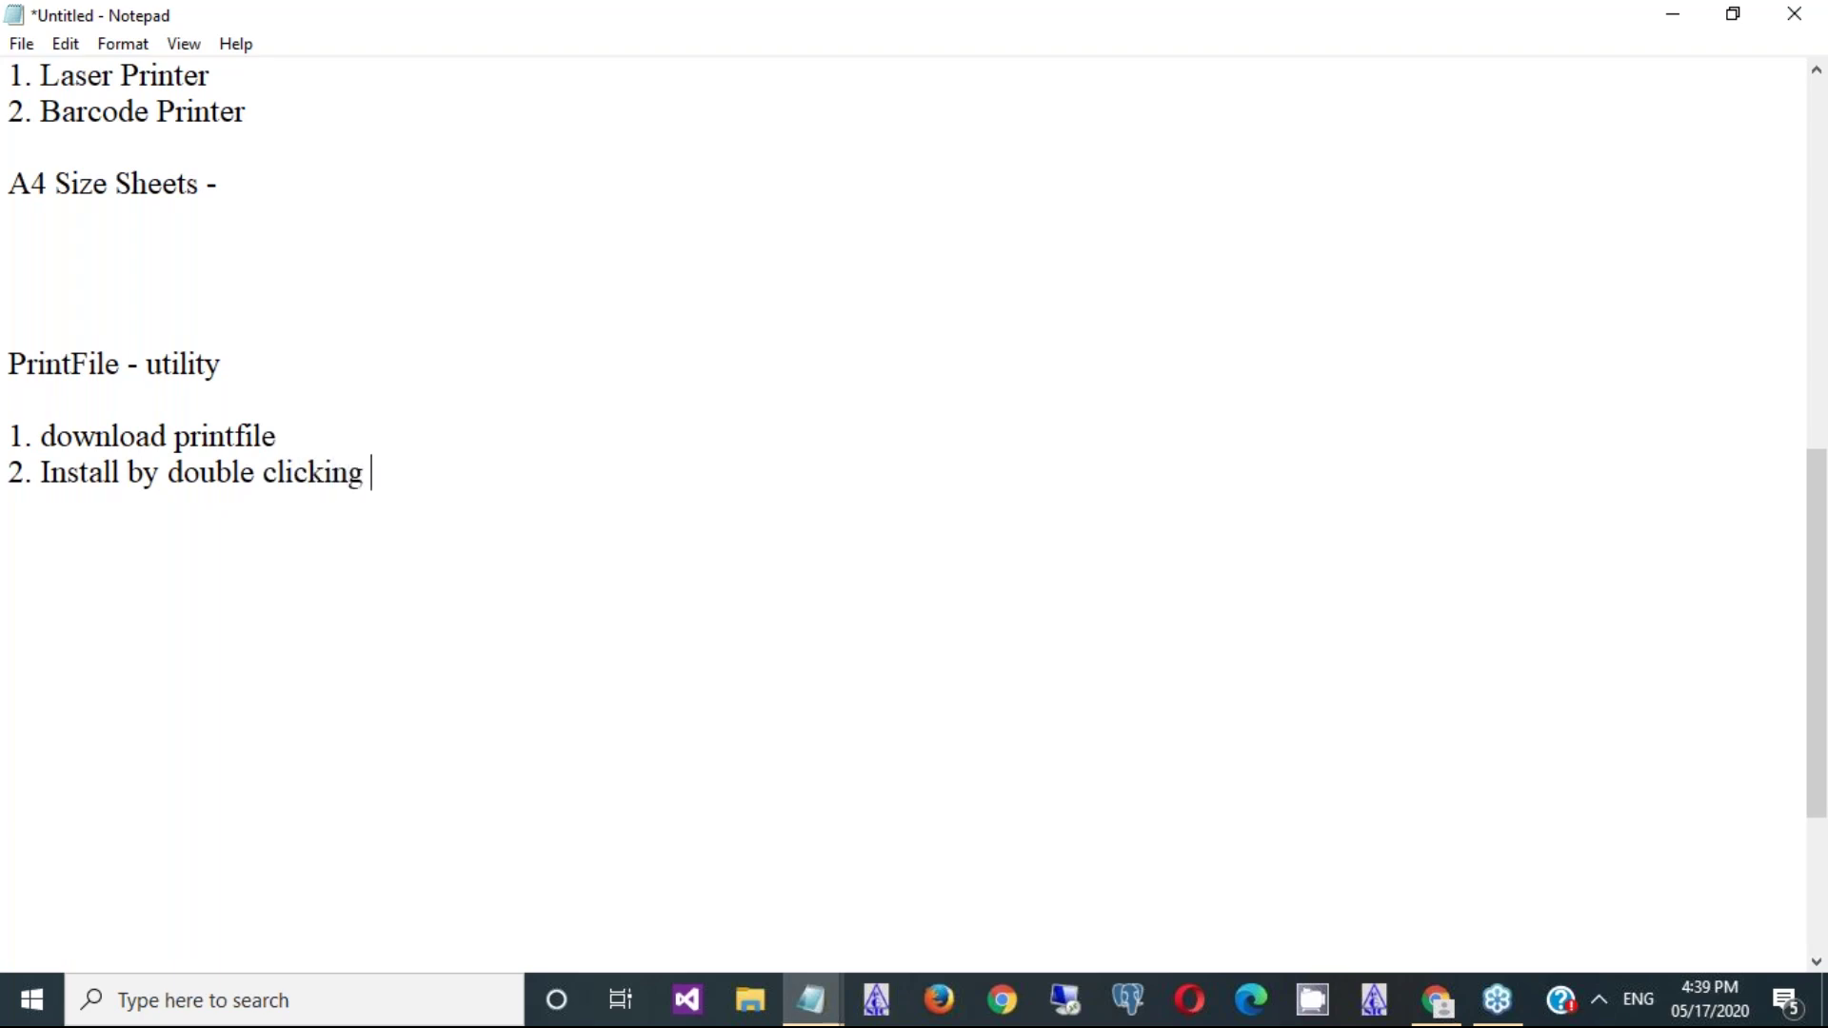
type("on setup after un-zip")
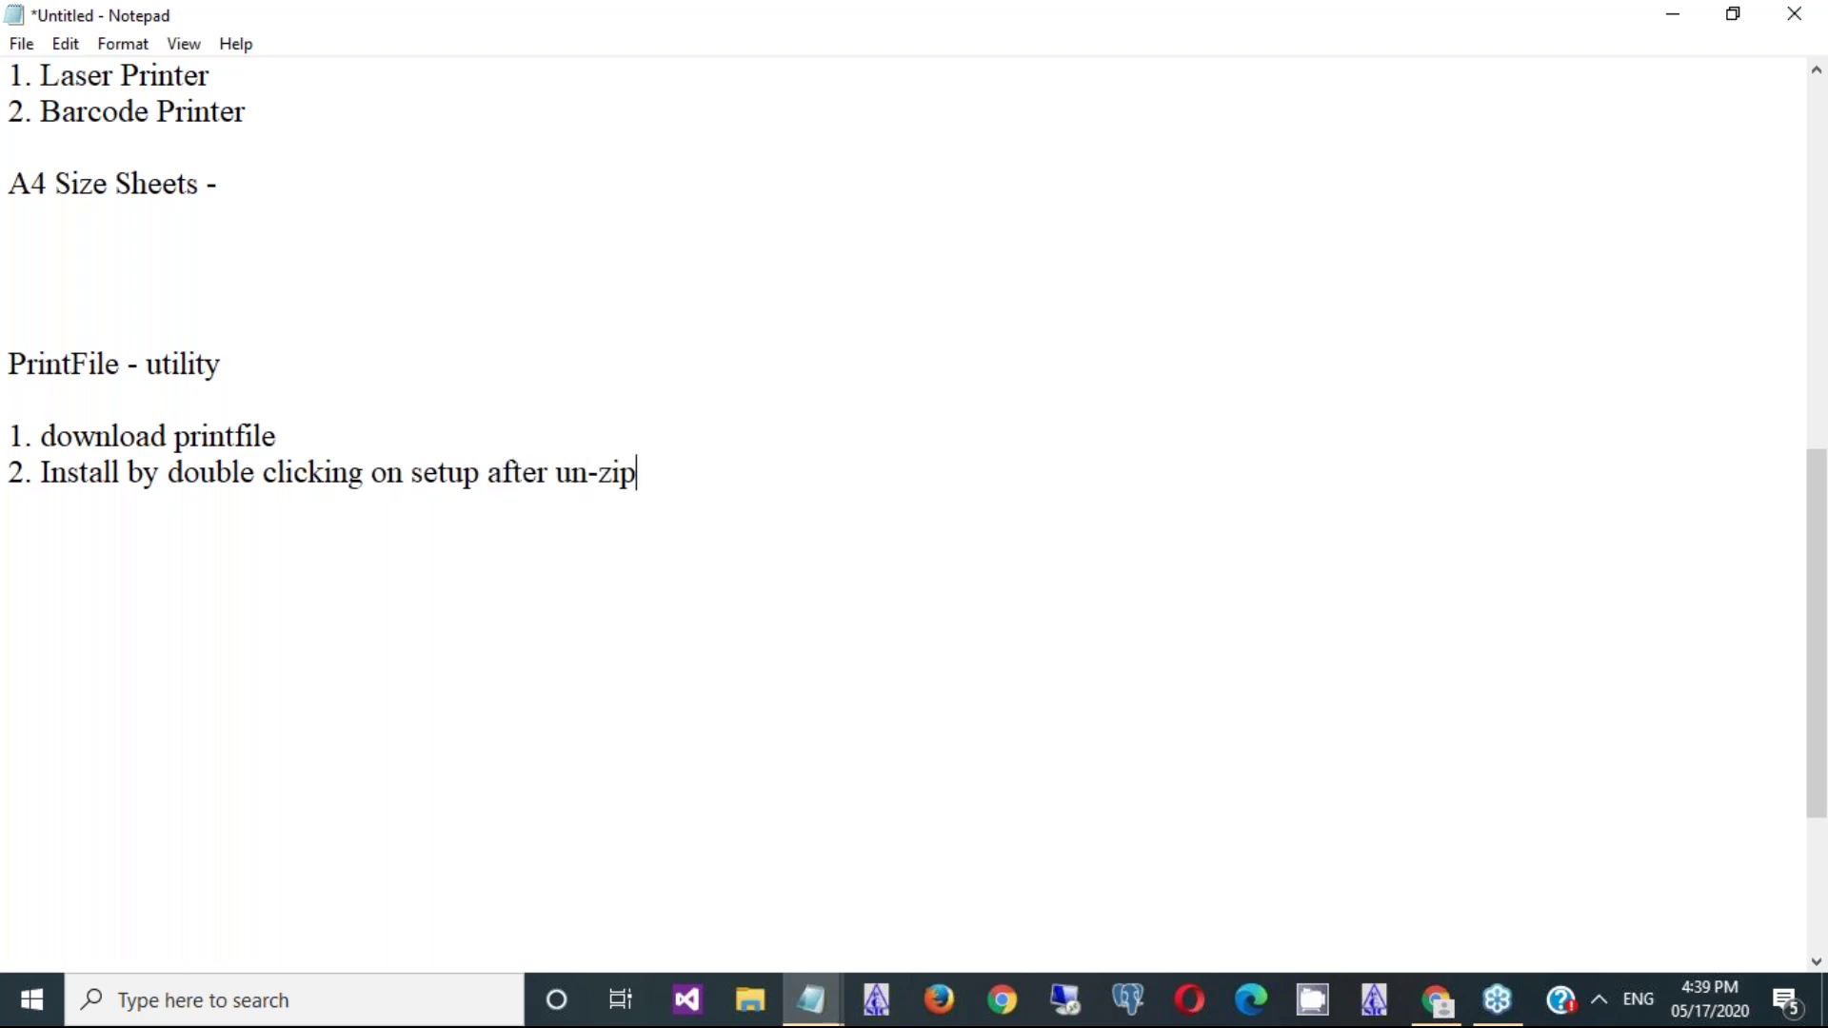
- Add the line "3. Do setting of print file" below the second note
key("Return")
type("3. Set")
key("BackSpace")
key("BackSpace")
key("BackSpace")
key("BackSpace")
type("Do seetin")
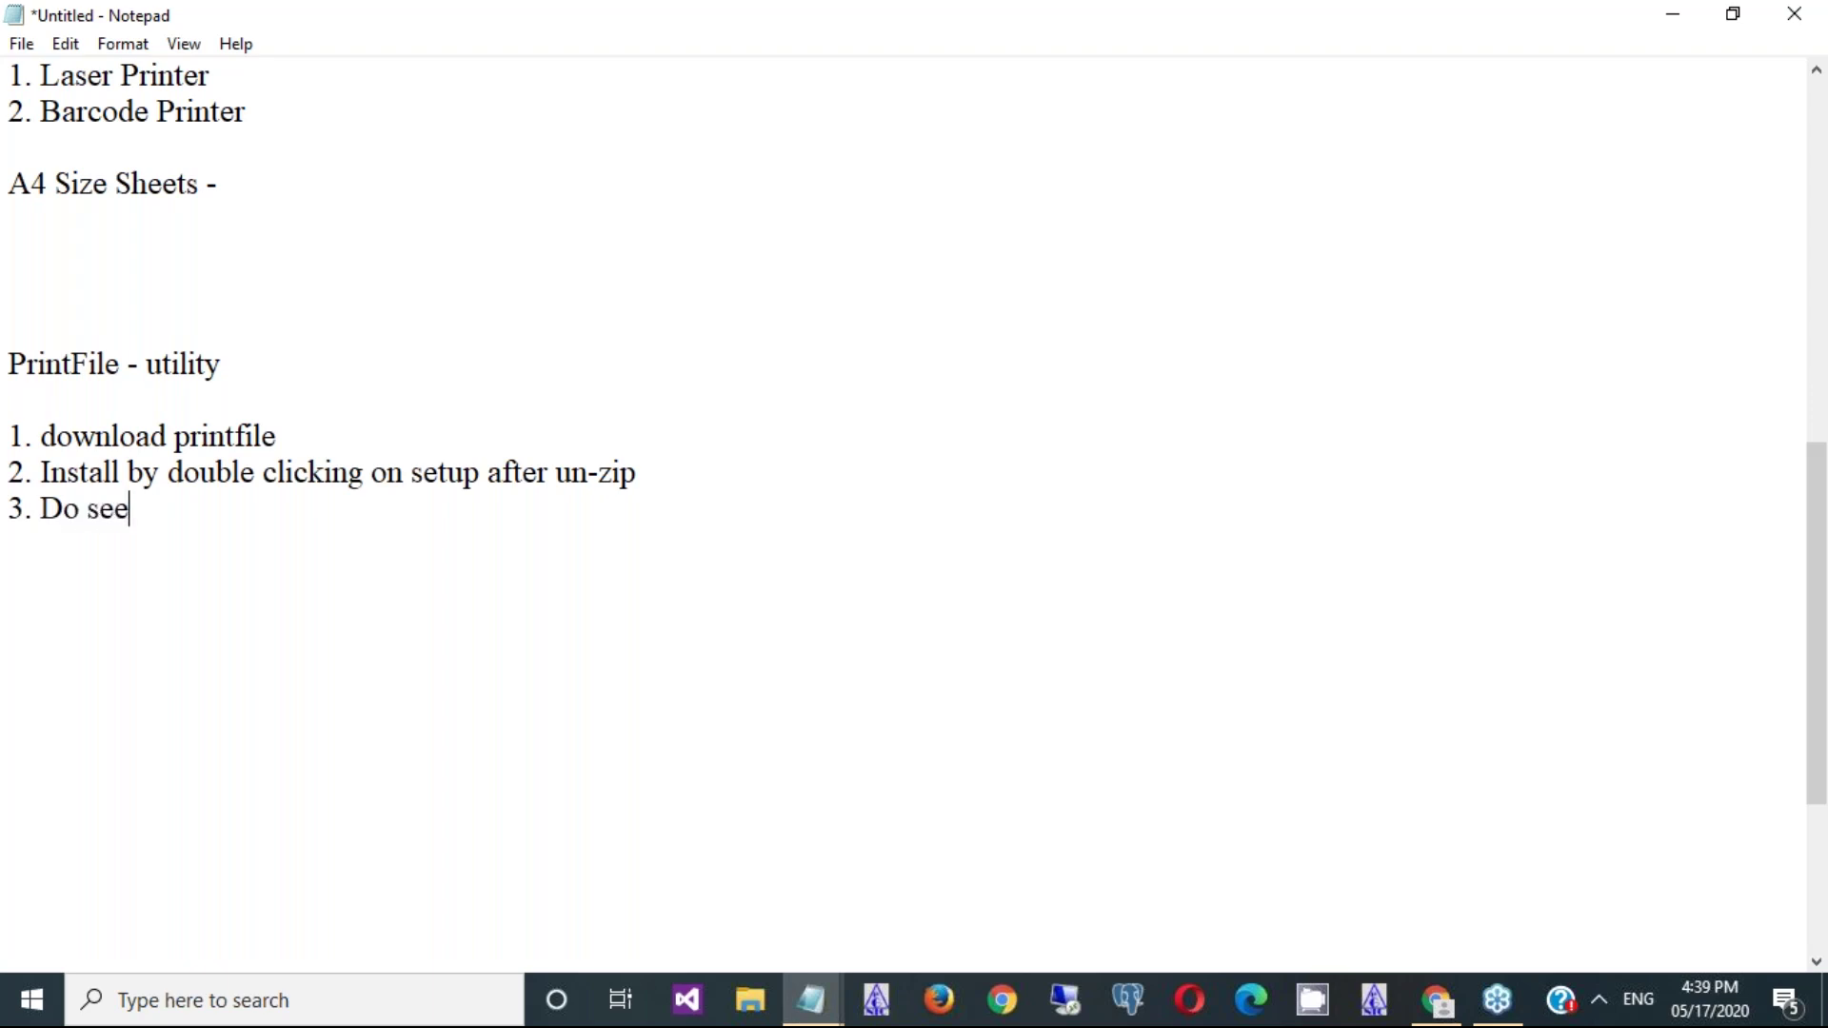
key("BackSpace")
key("BackSpace")
key("BackSpace")
key("BackSpace")
type("tting of print")
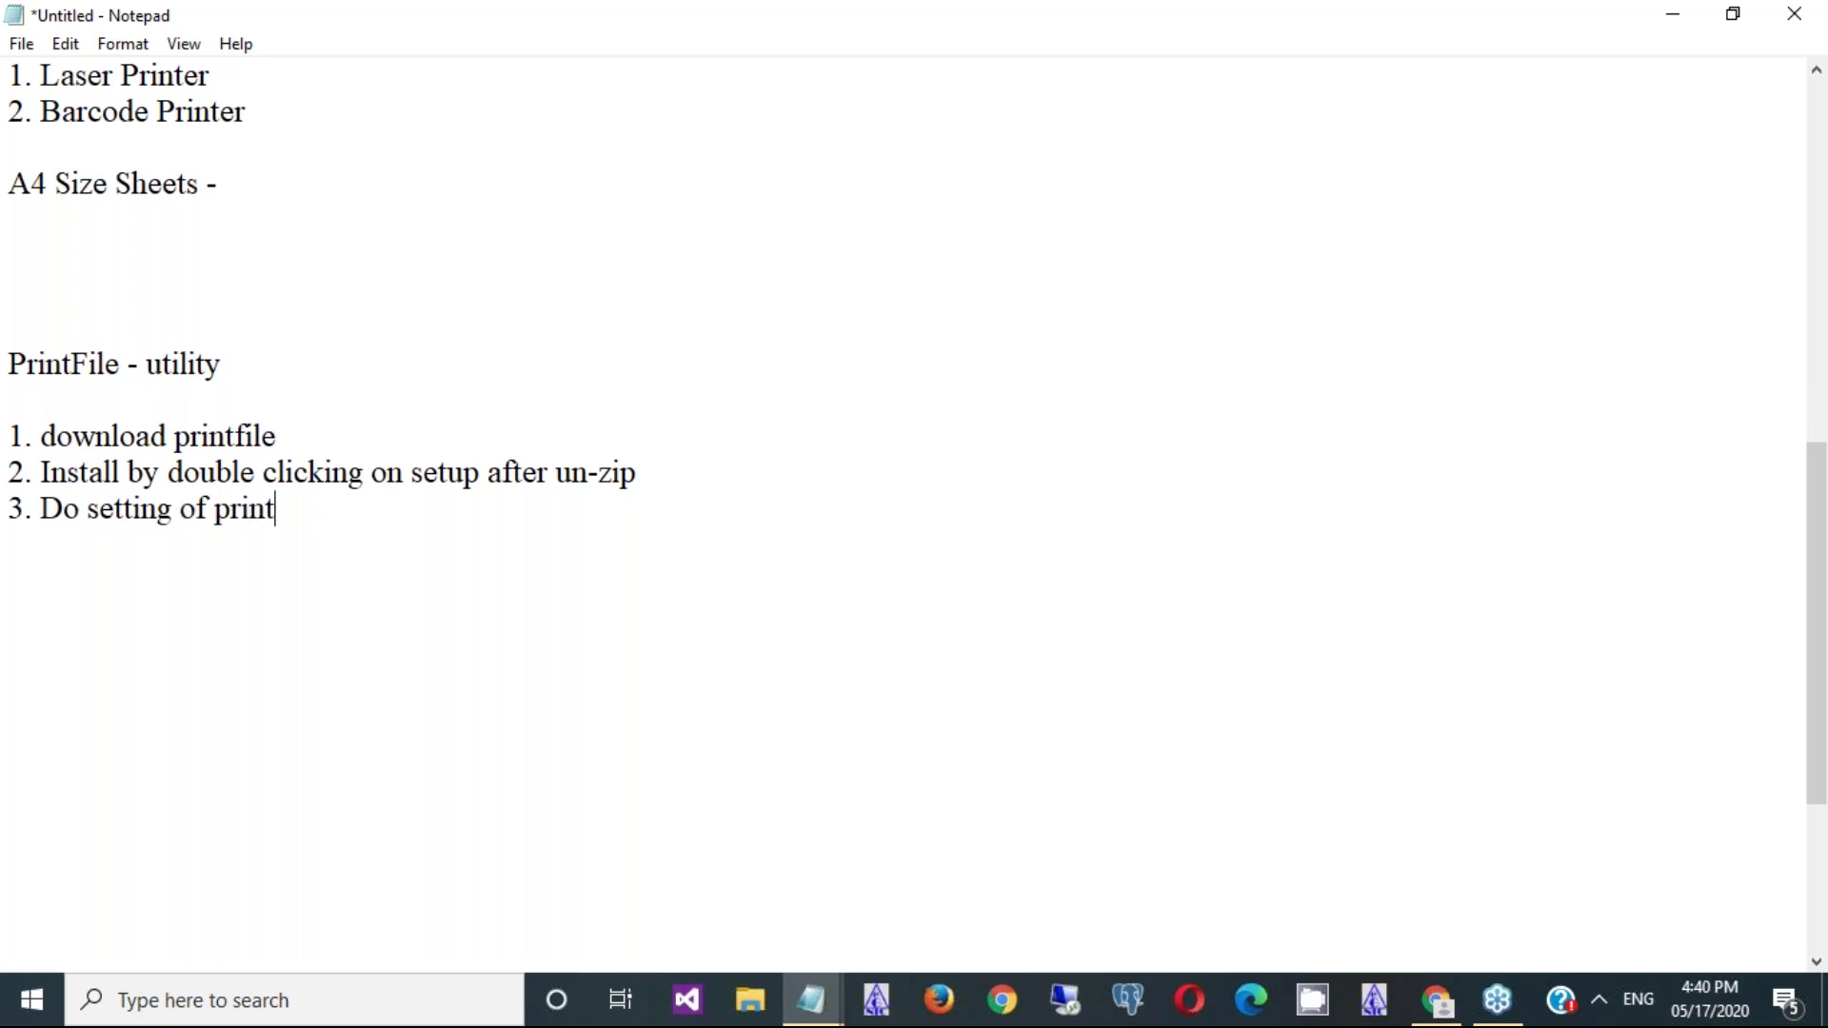
type(" file")
- Minimize the notes and search Windows for "print" to look up the PrintFile app, leaving the results unopened
left_click(1671, 19)
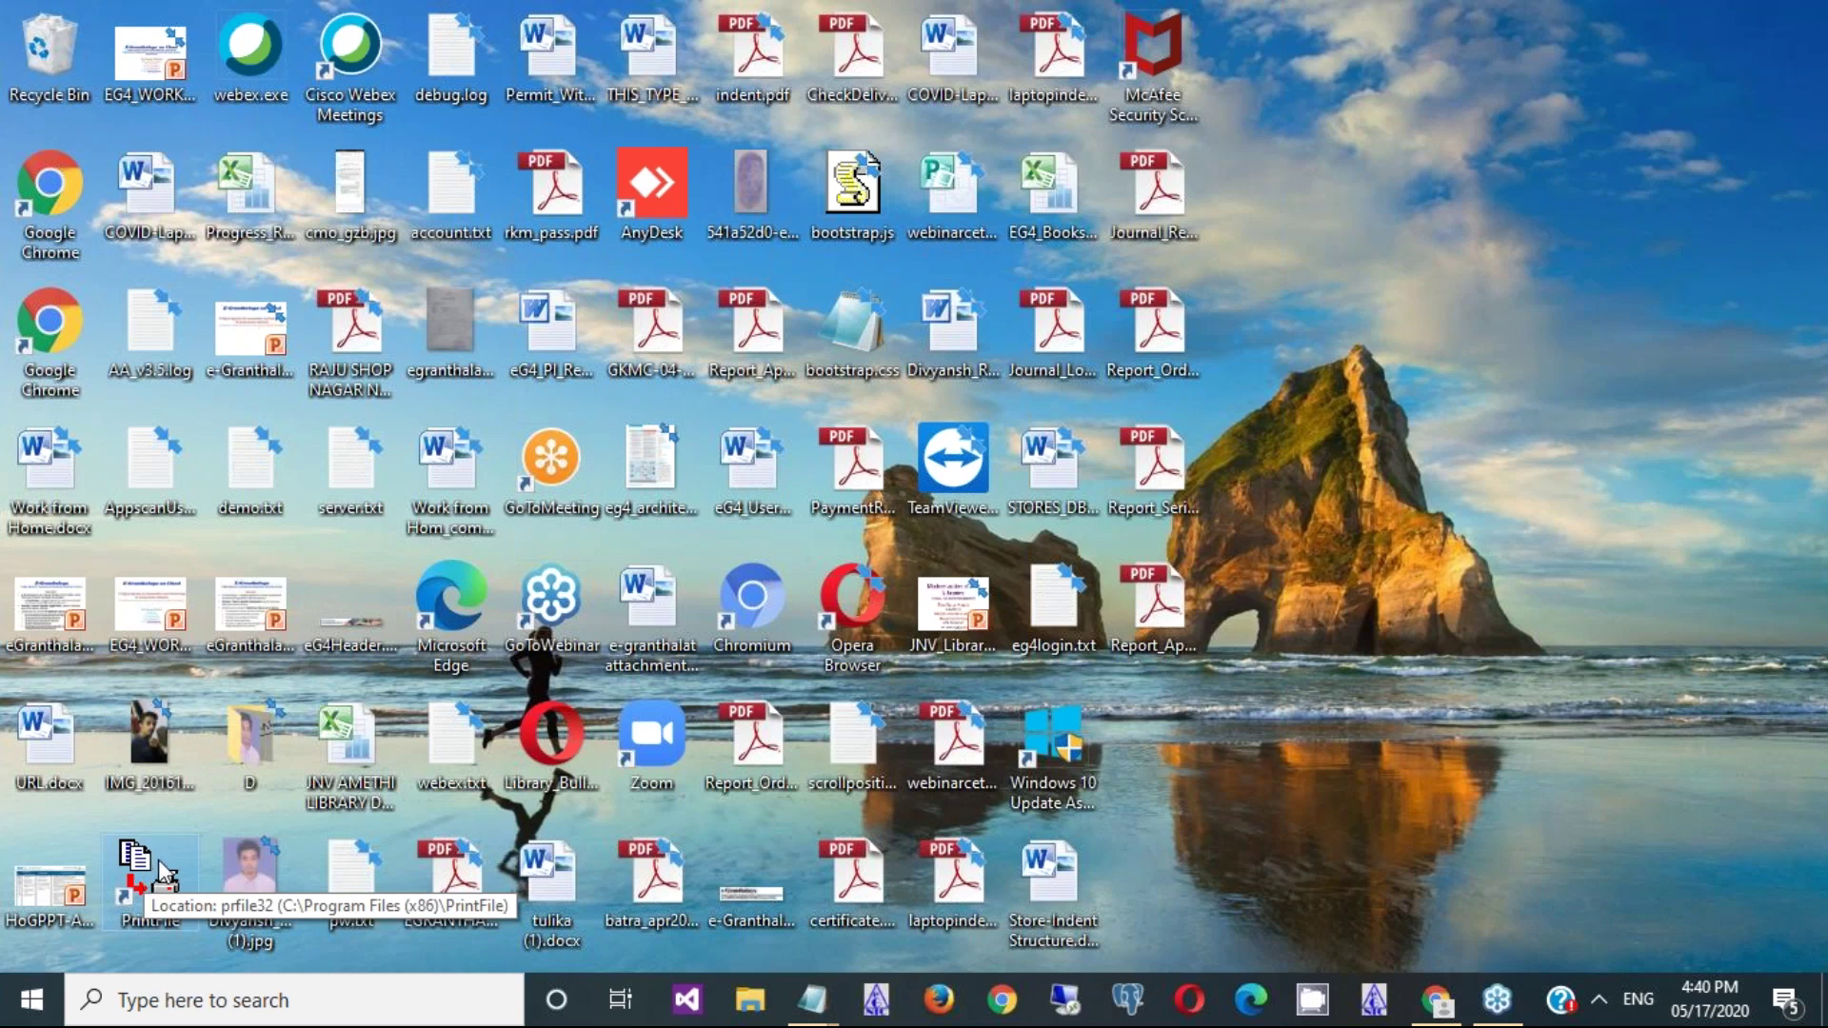
left_click(146, 1001)
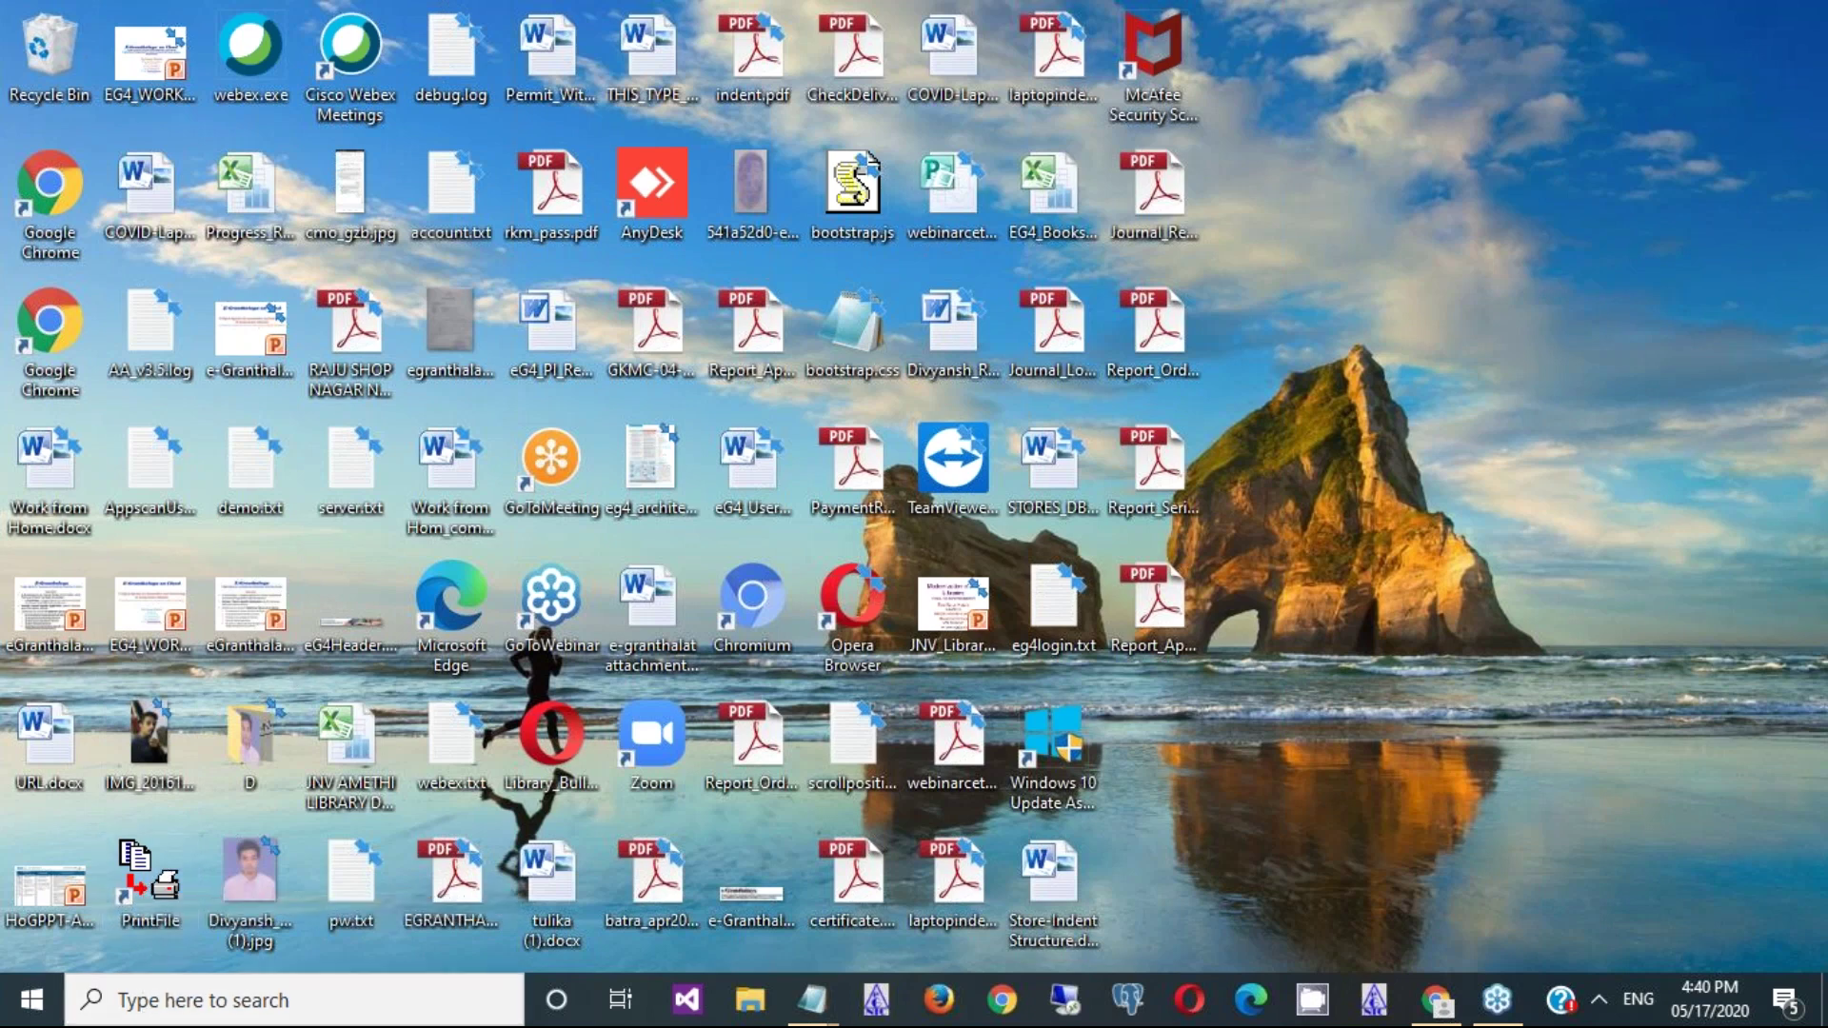
type("print")
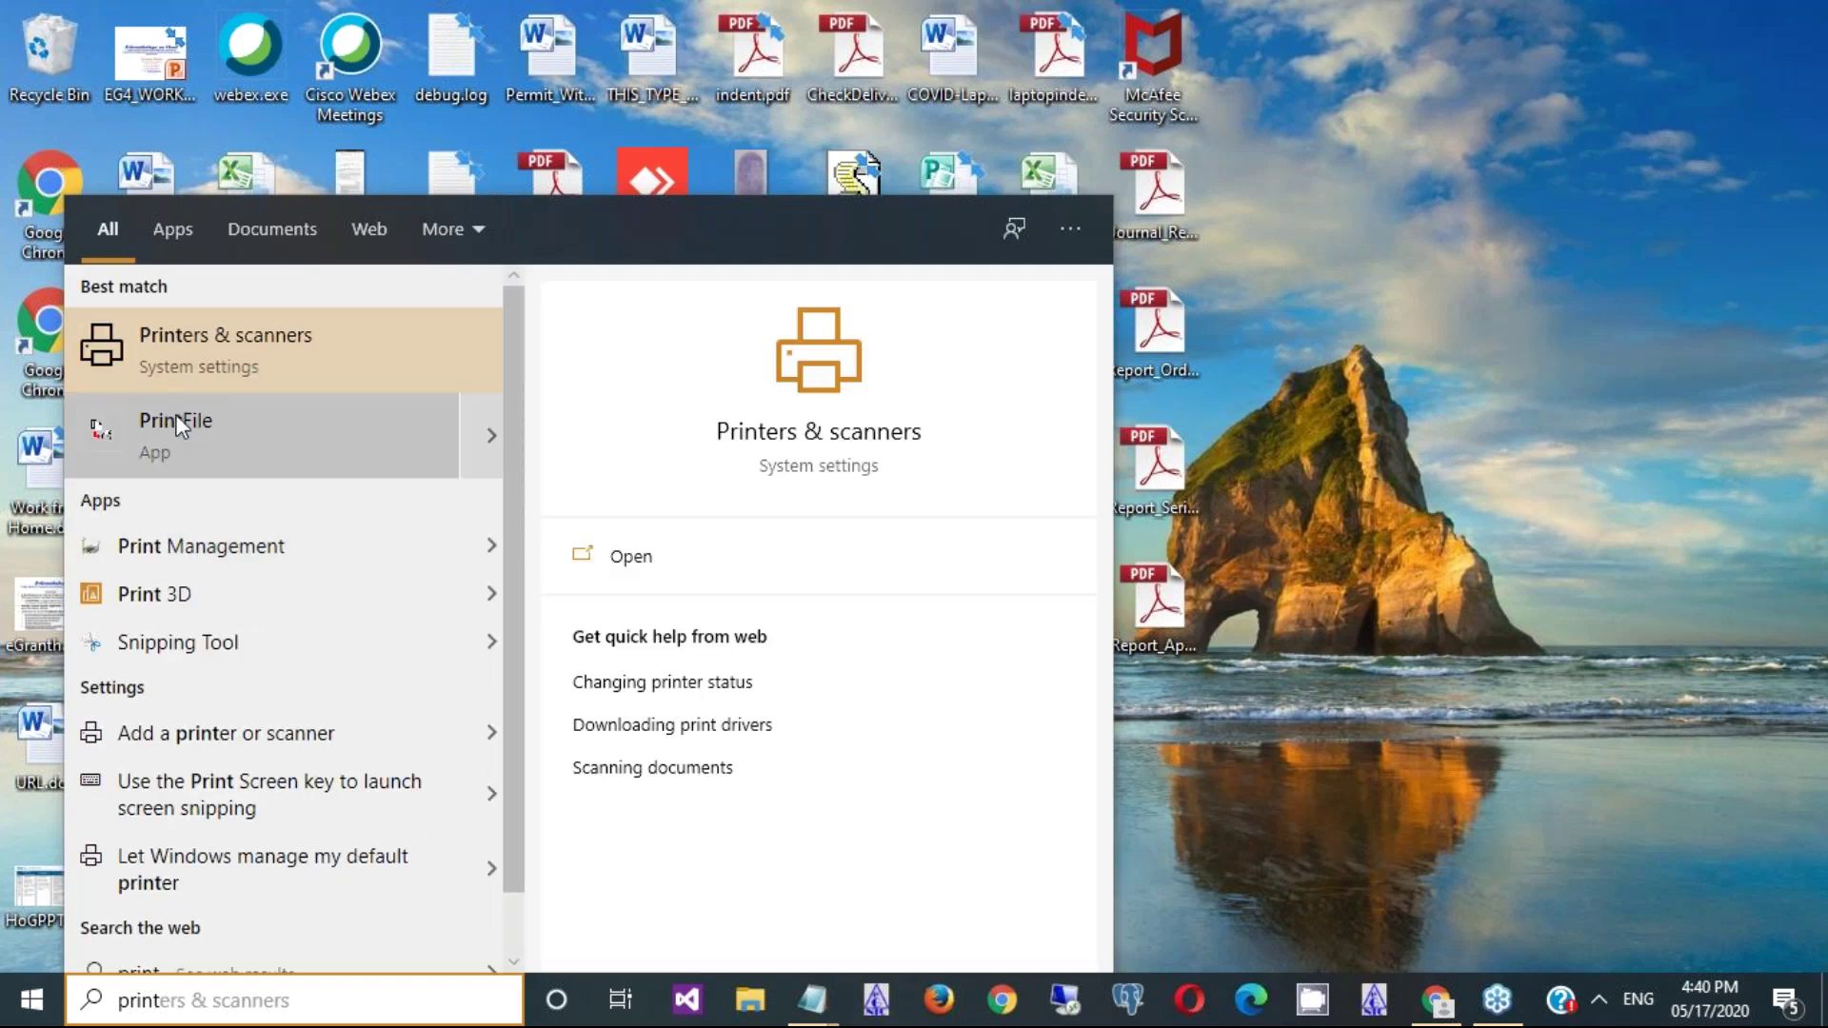
left_click(1378, 299)
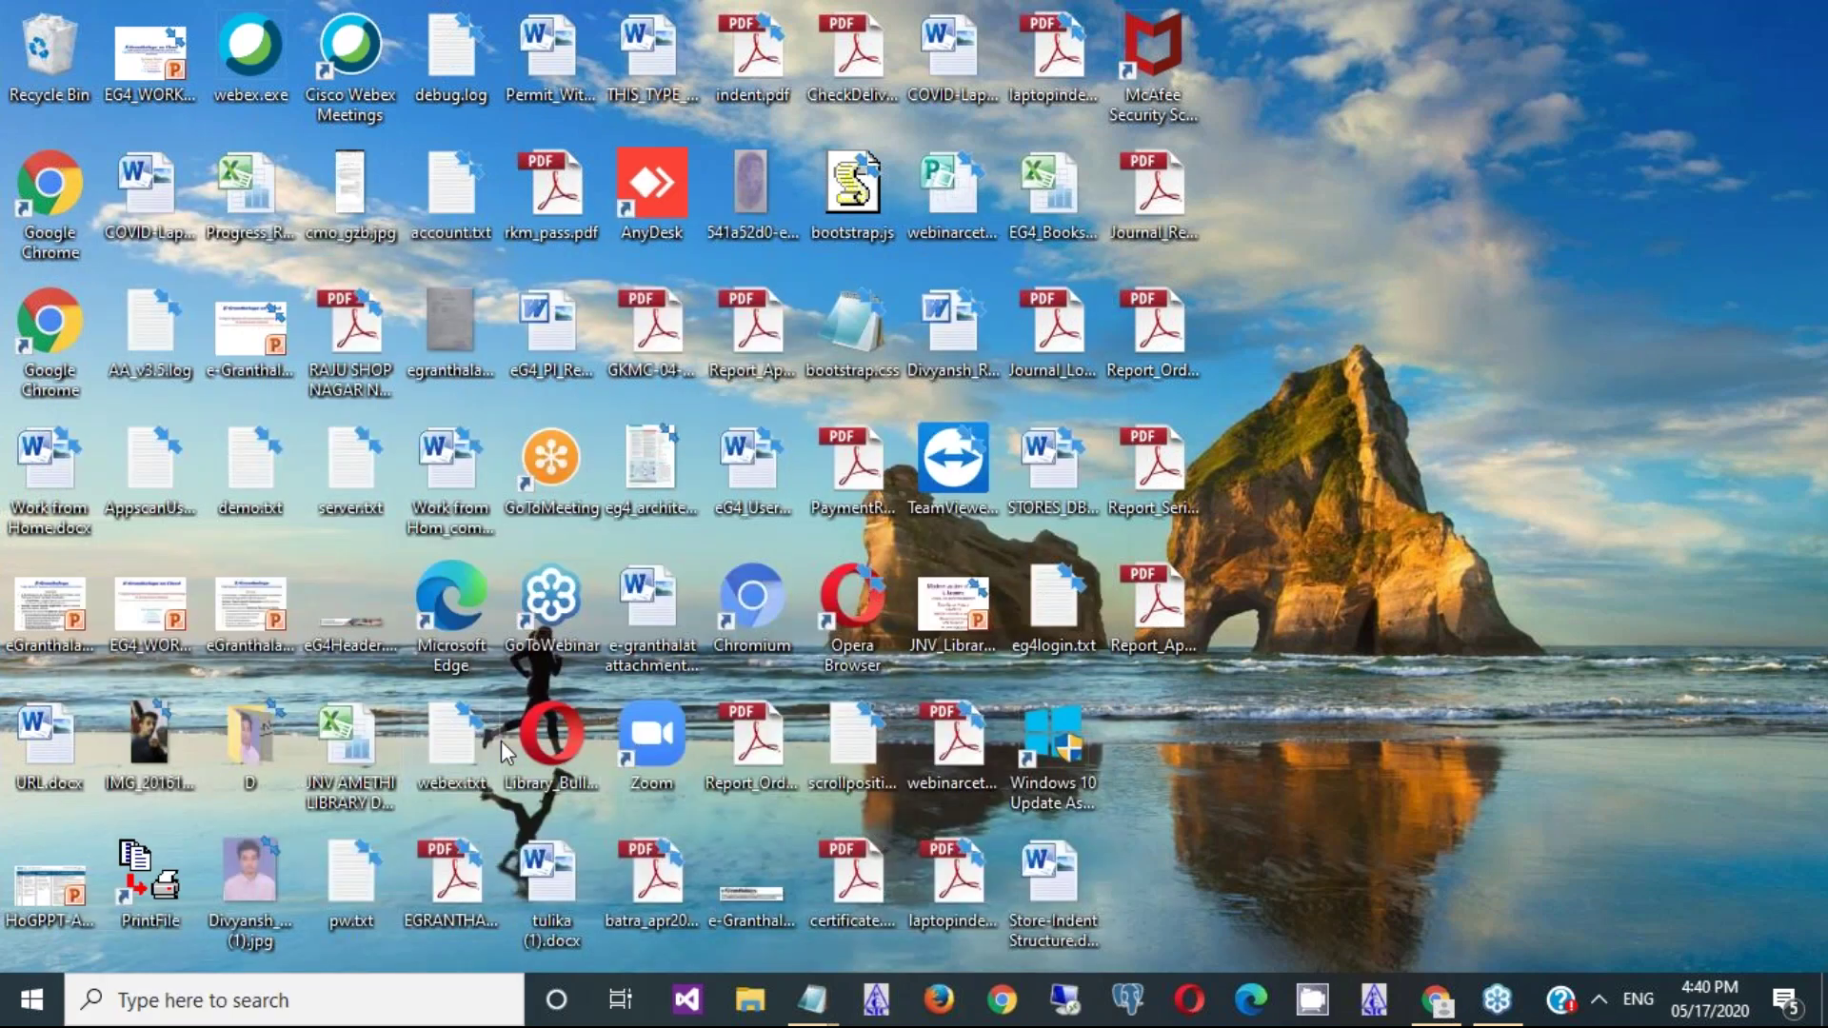
- Open PrintFile from its desktop shortcut, set its text file action to Send to printer and save the default settings
double_click(164, 872)
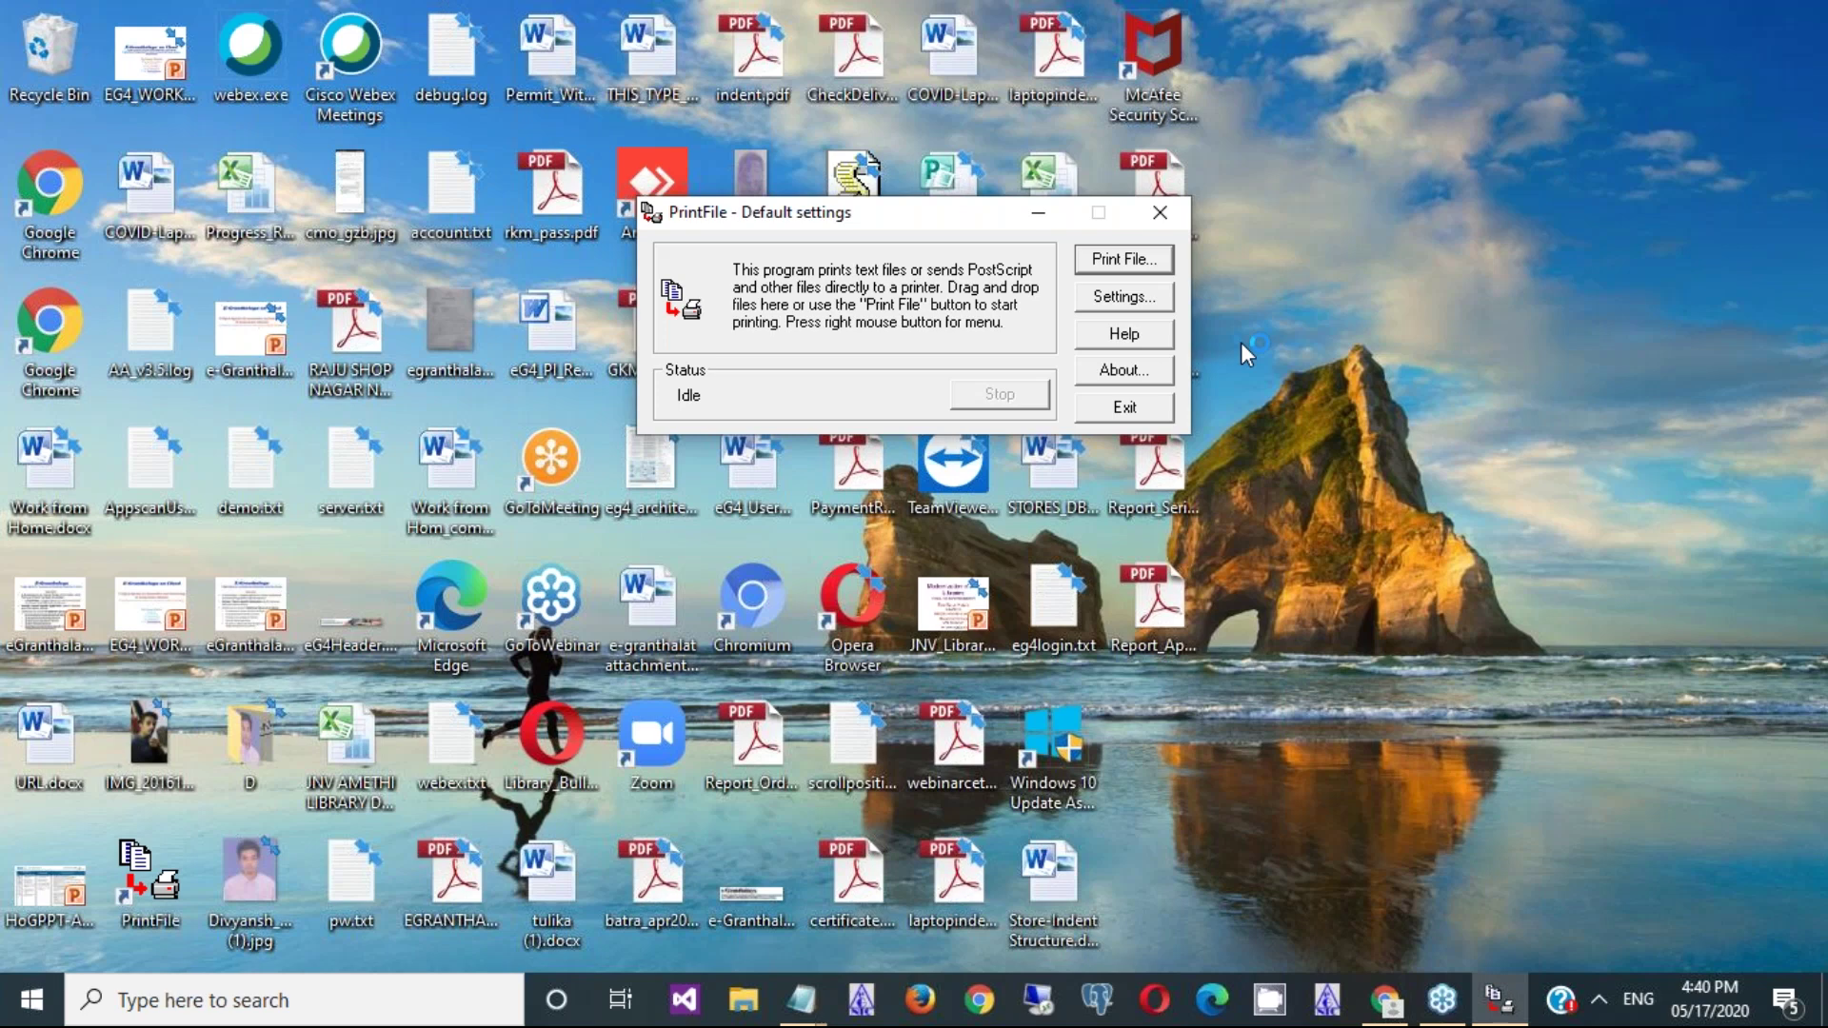
left_click(1123, 298)
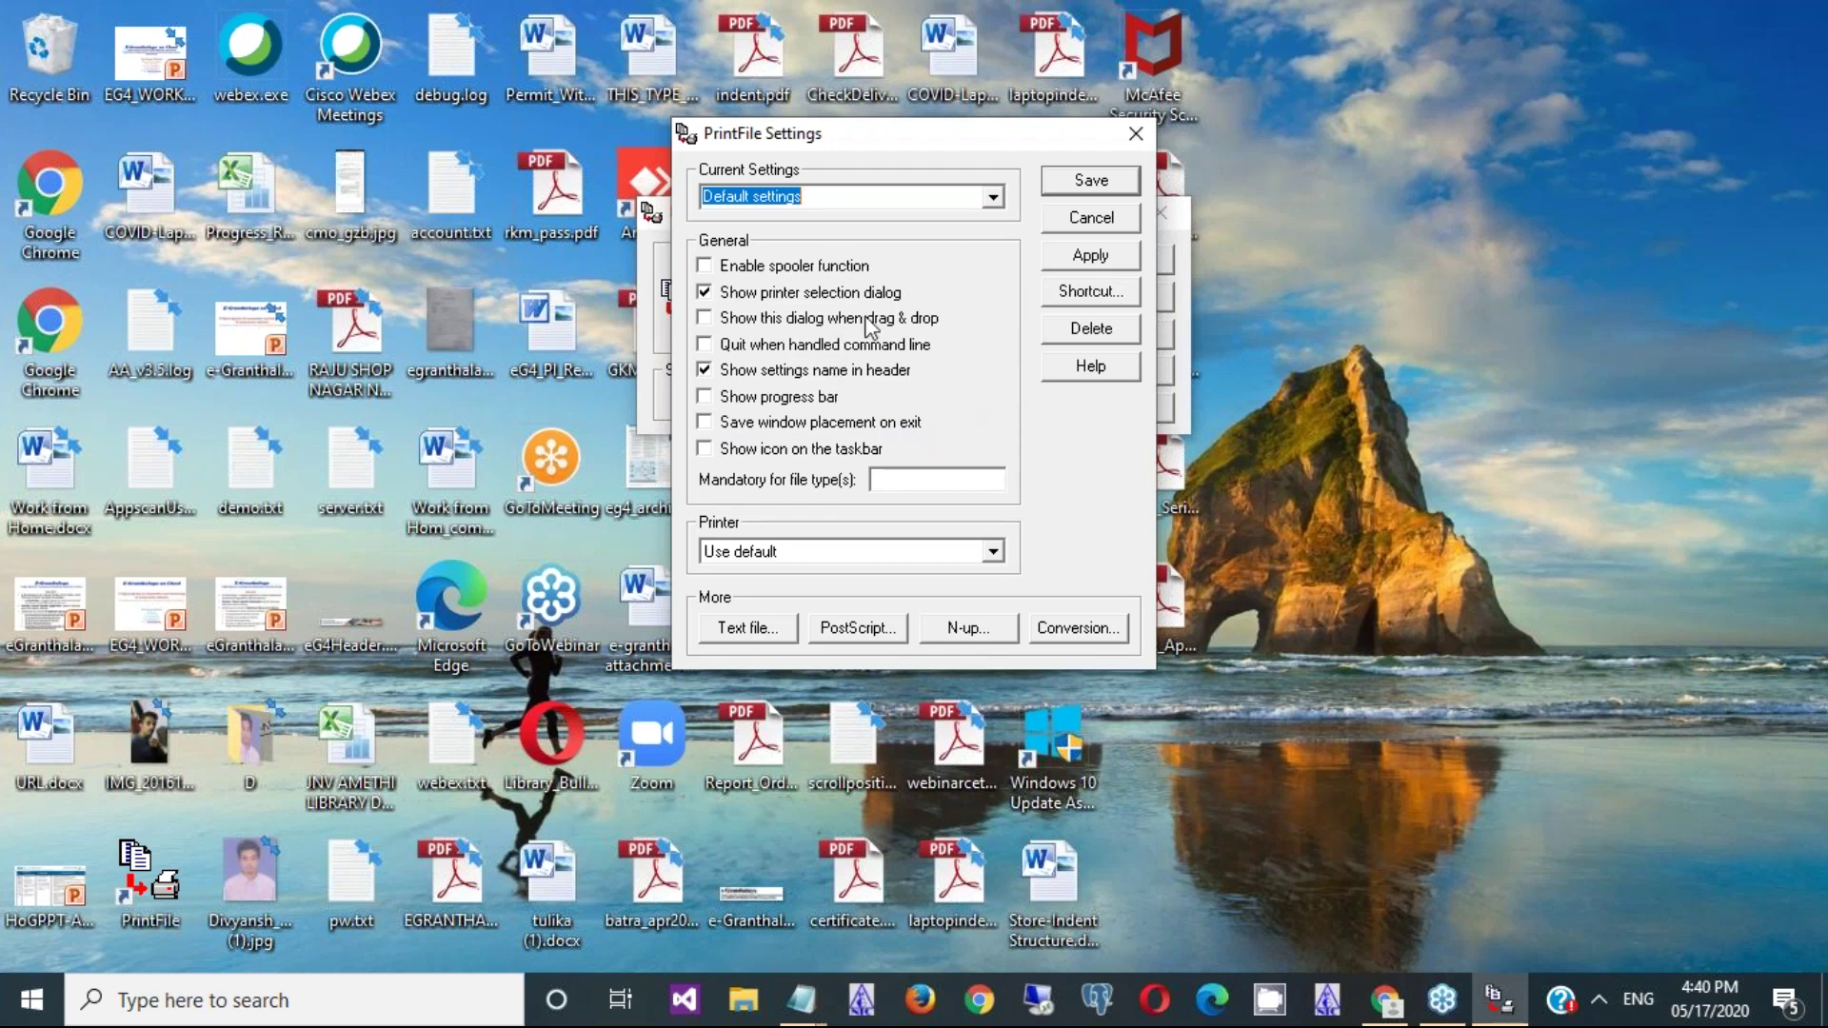
left_click(742, 632)
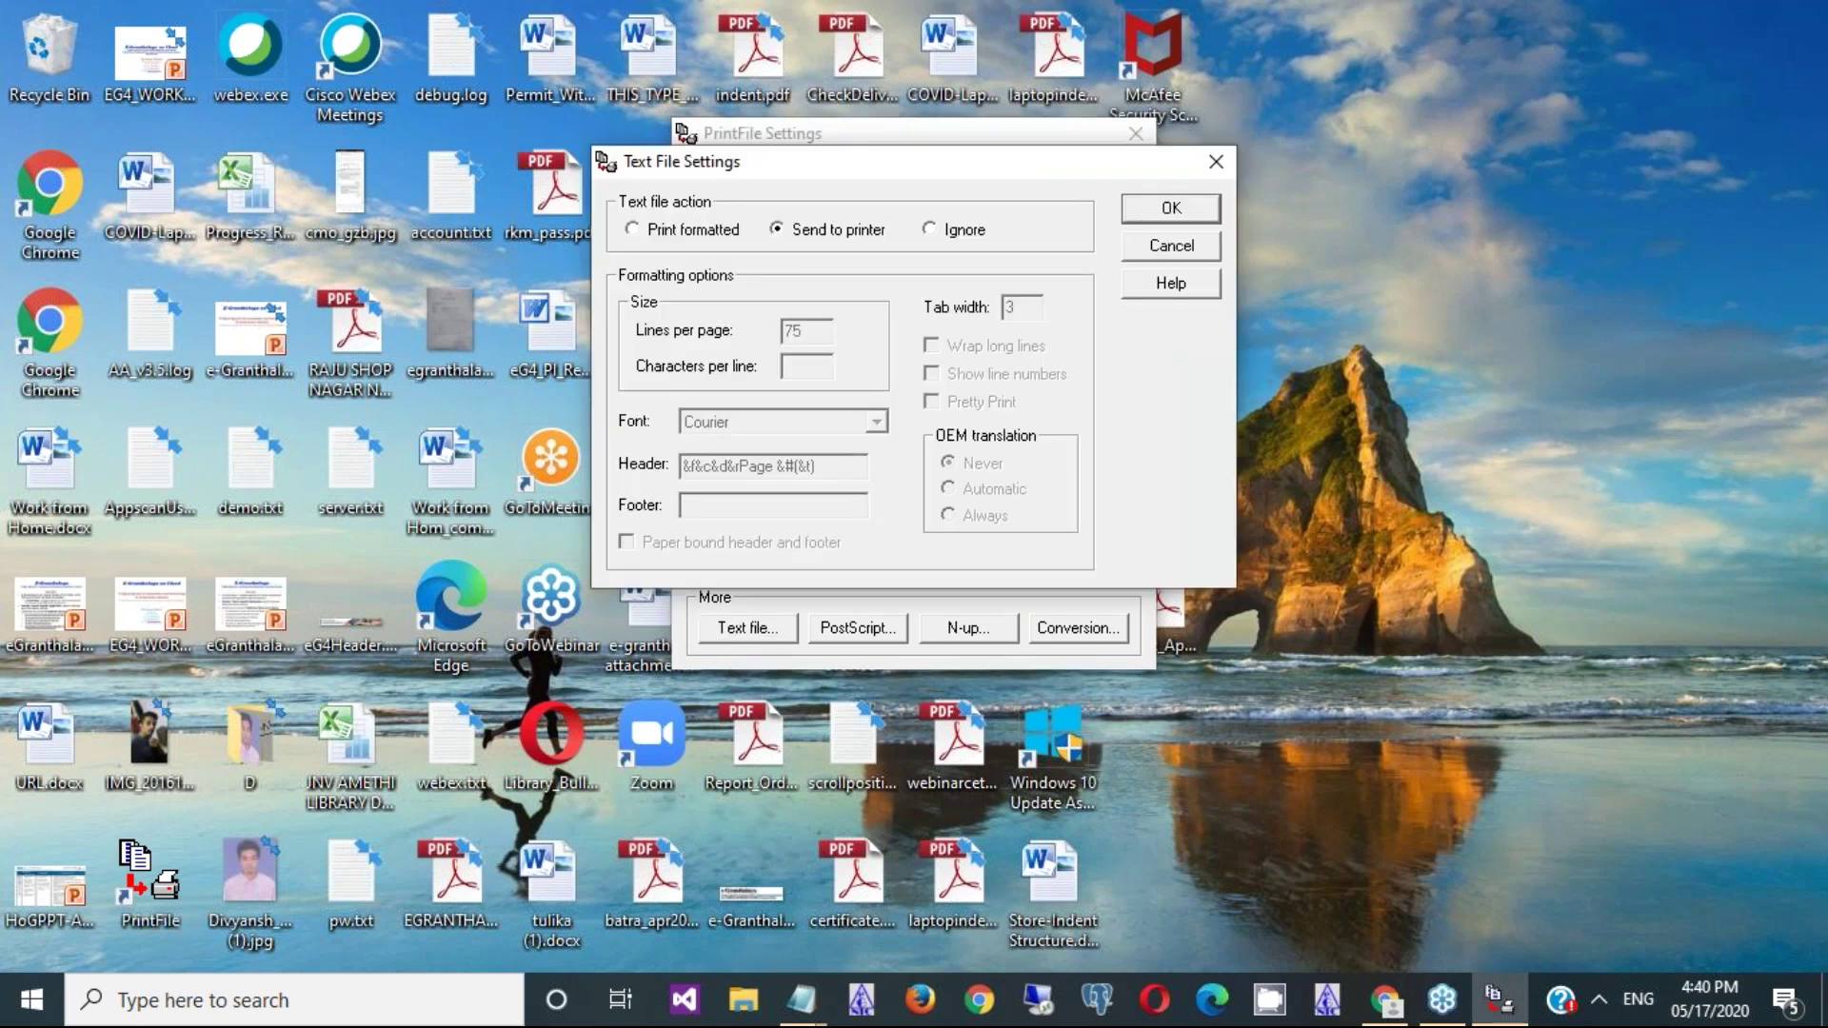
left_click(725, 232)
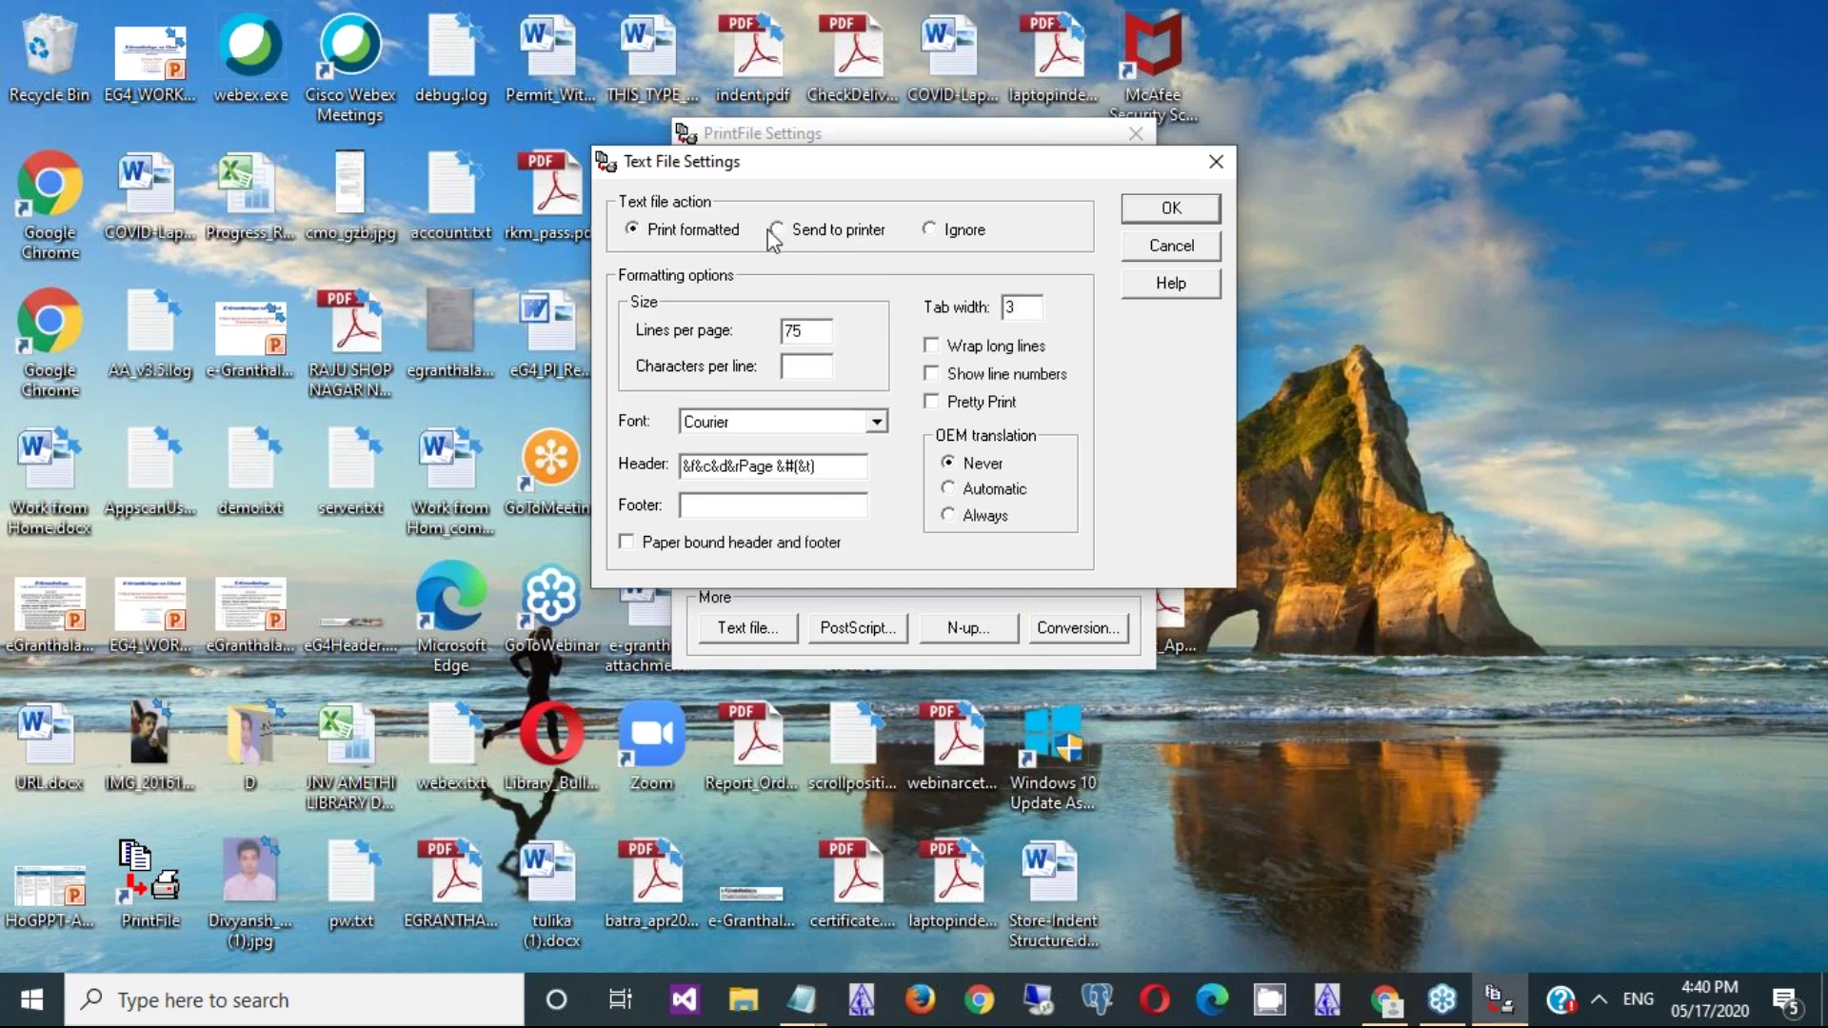
left_click(781, 229)
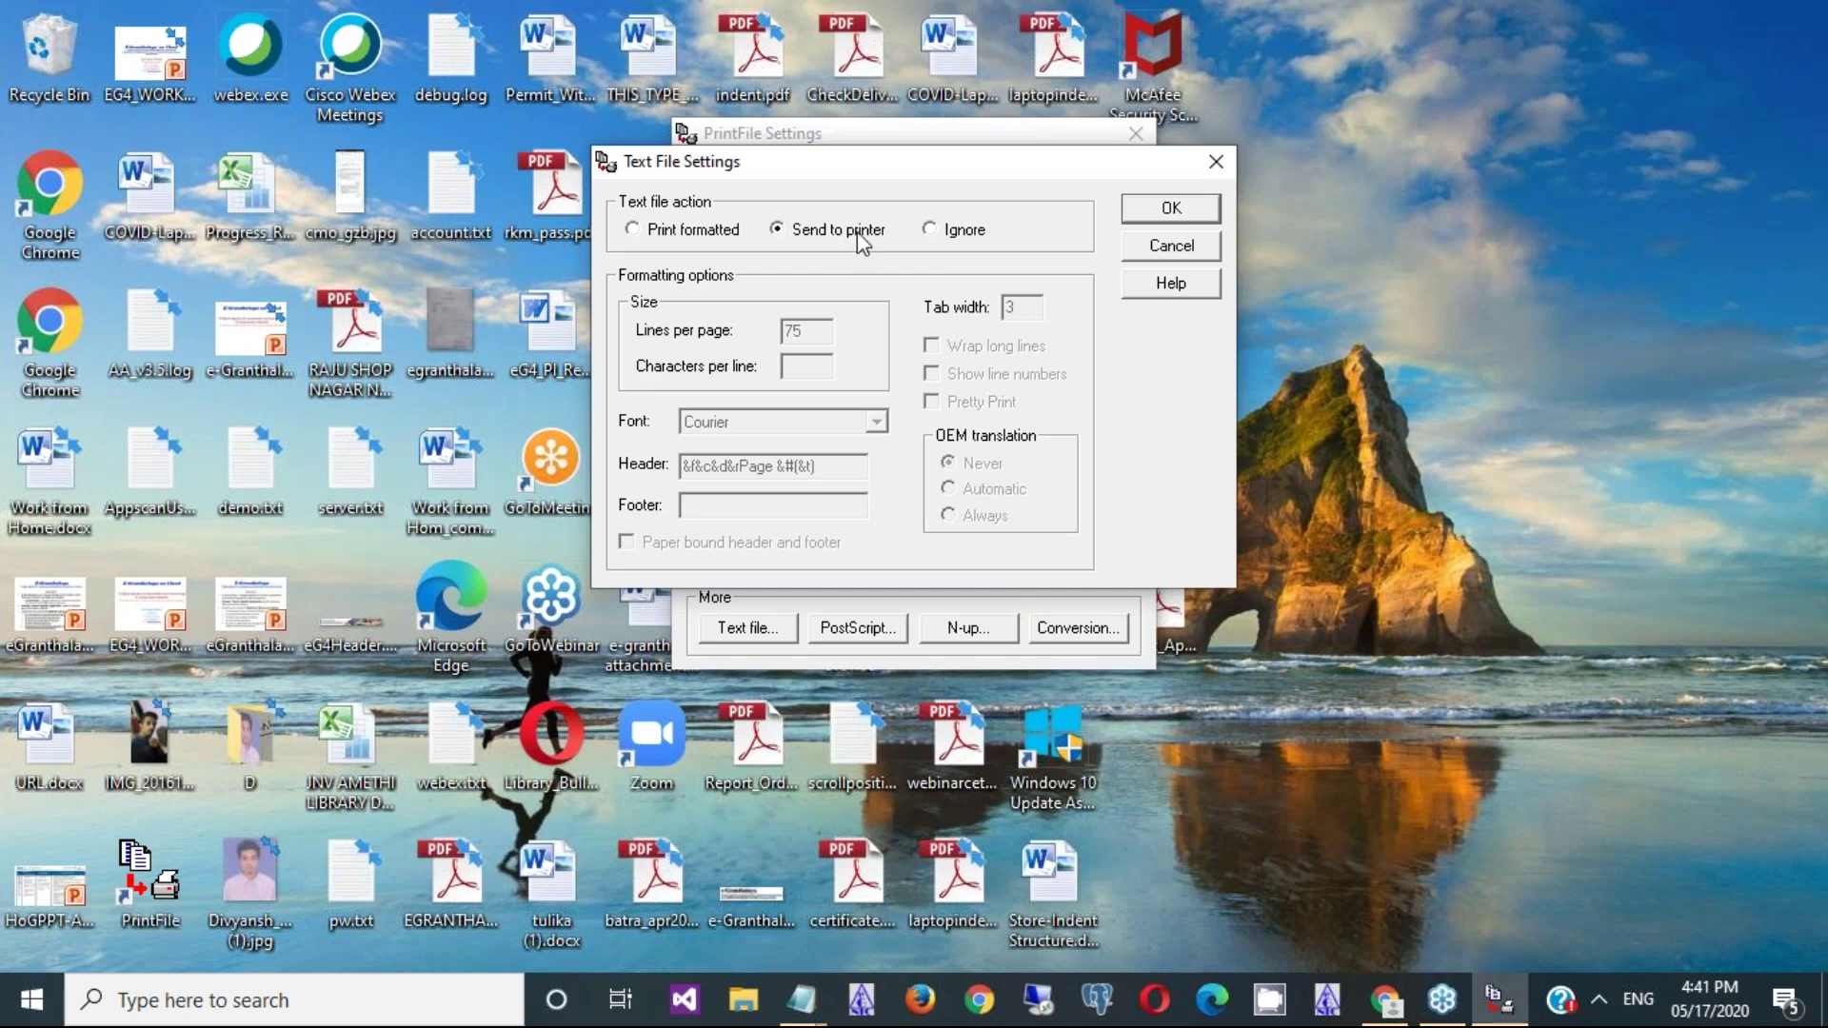
left_click(1163, 208)
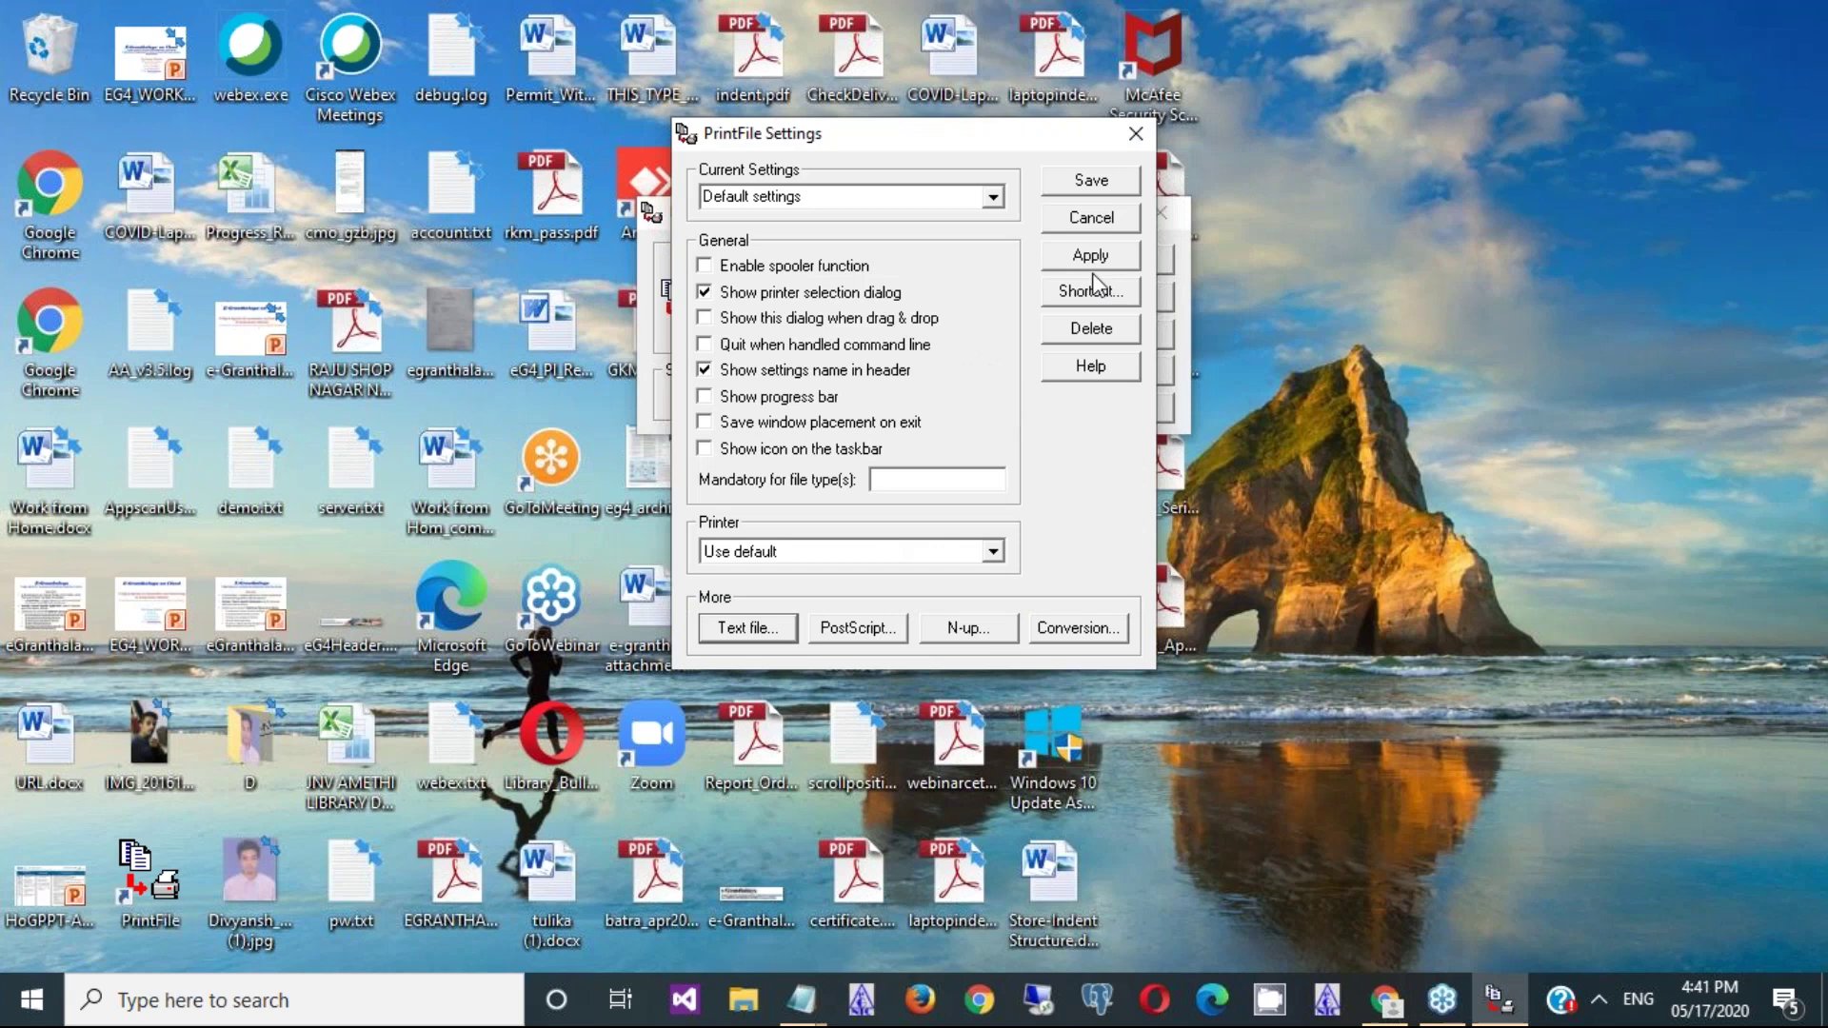
left_click(1104, 190)
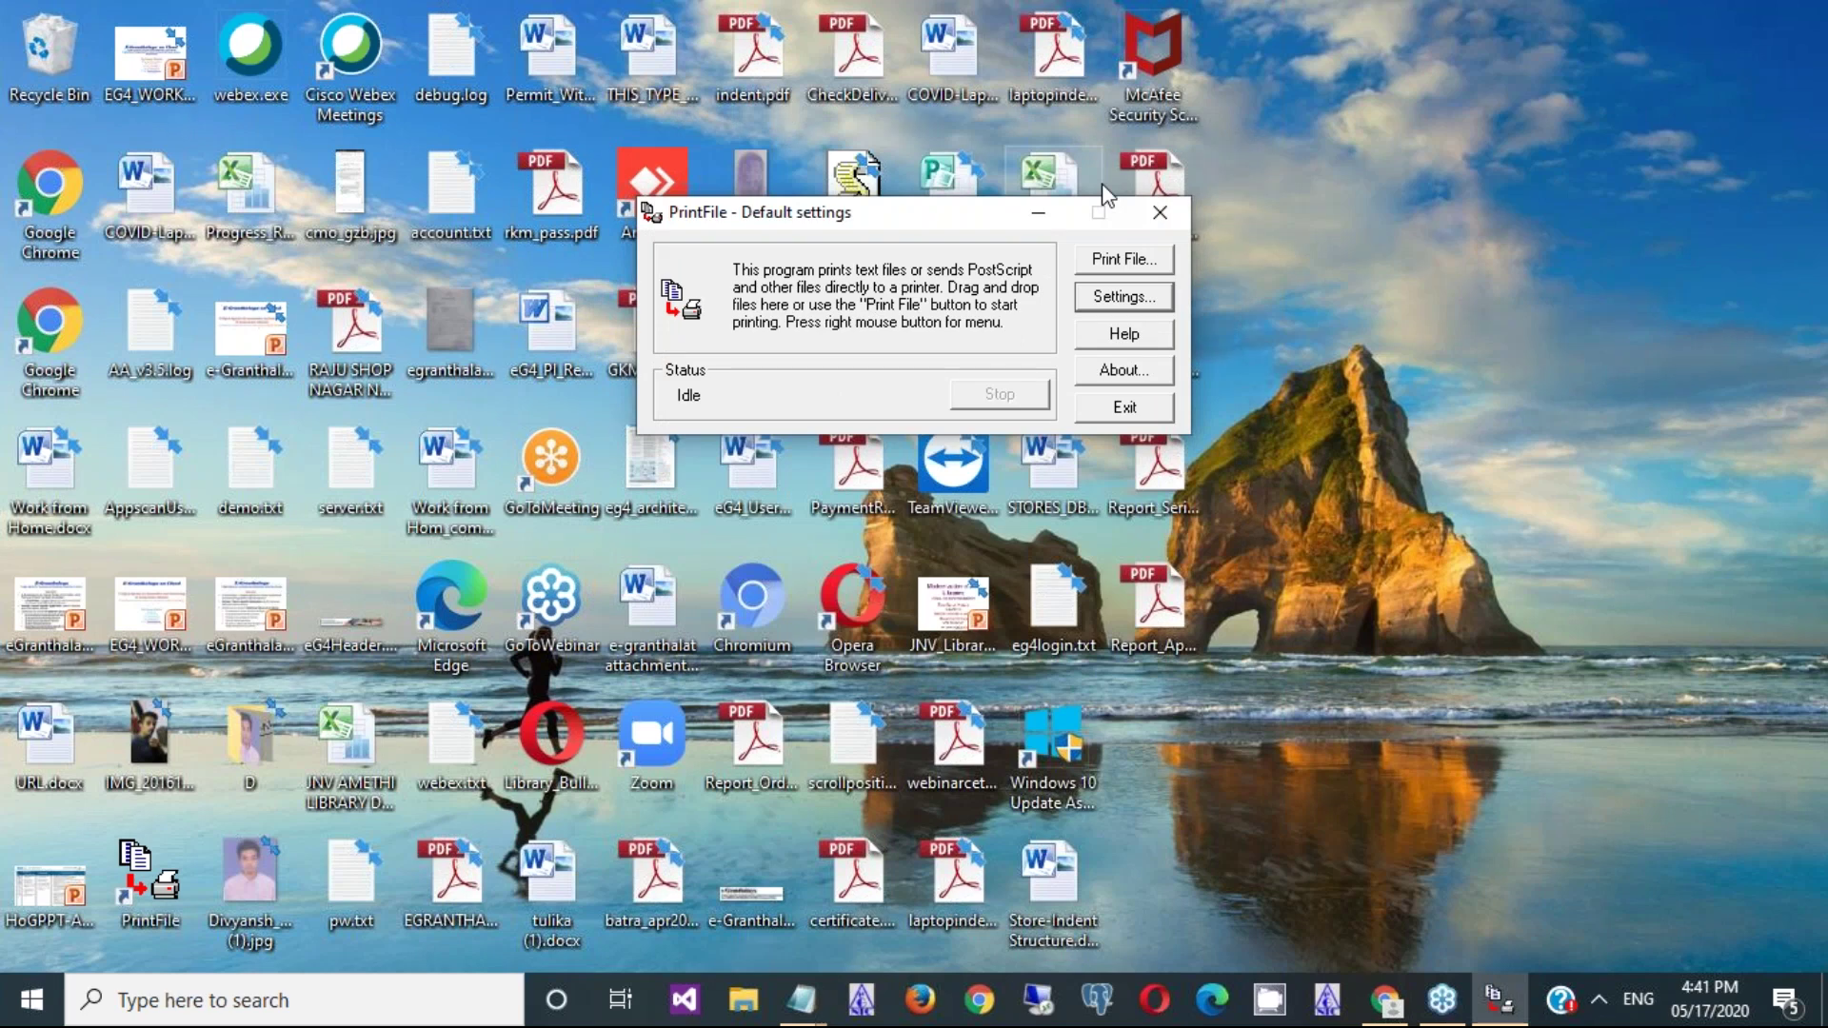
- Close and relaunch PrintFile, leave it running and switch to the barcode labels page in Chrome
left_click(1156, 222)
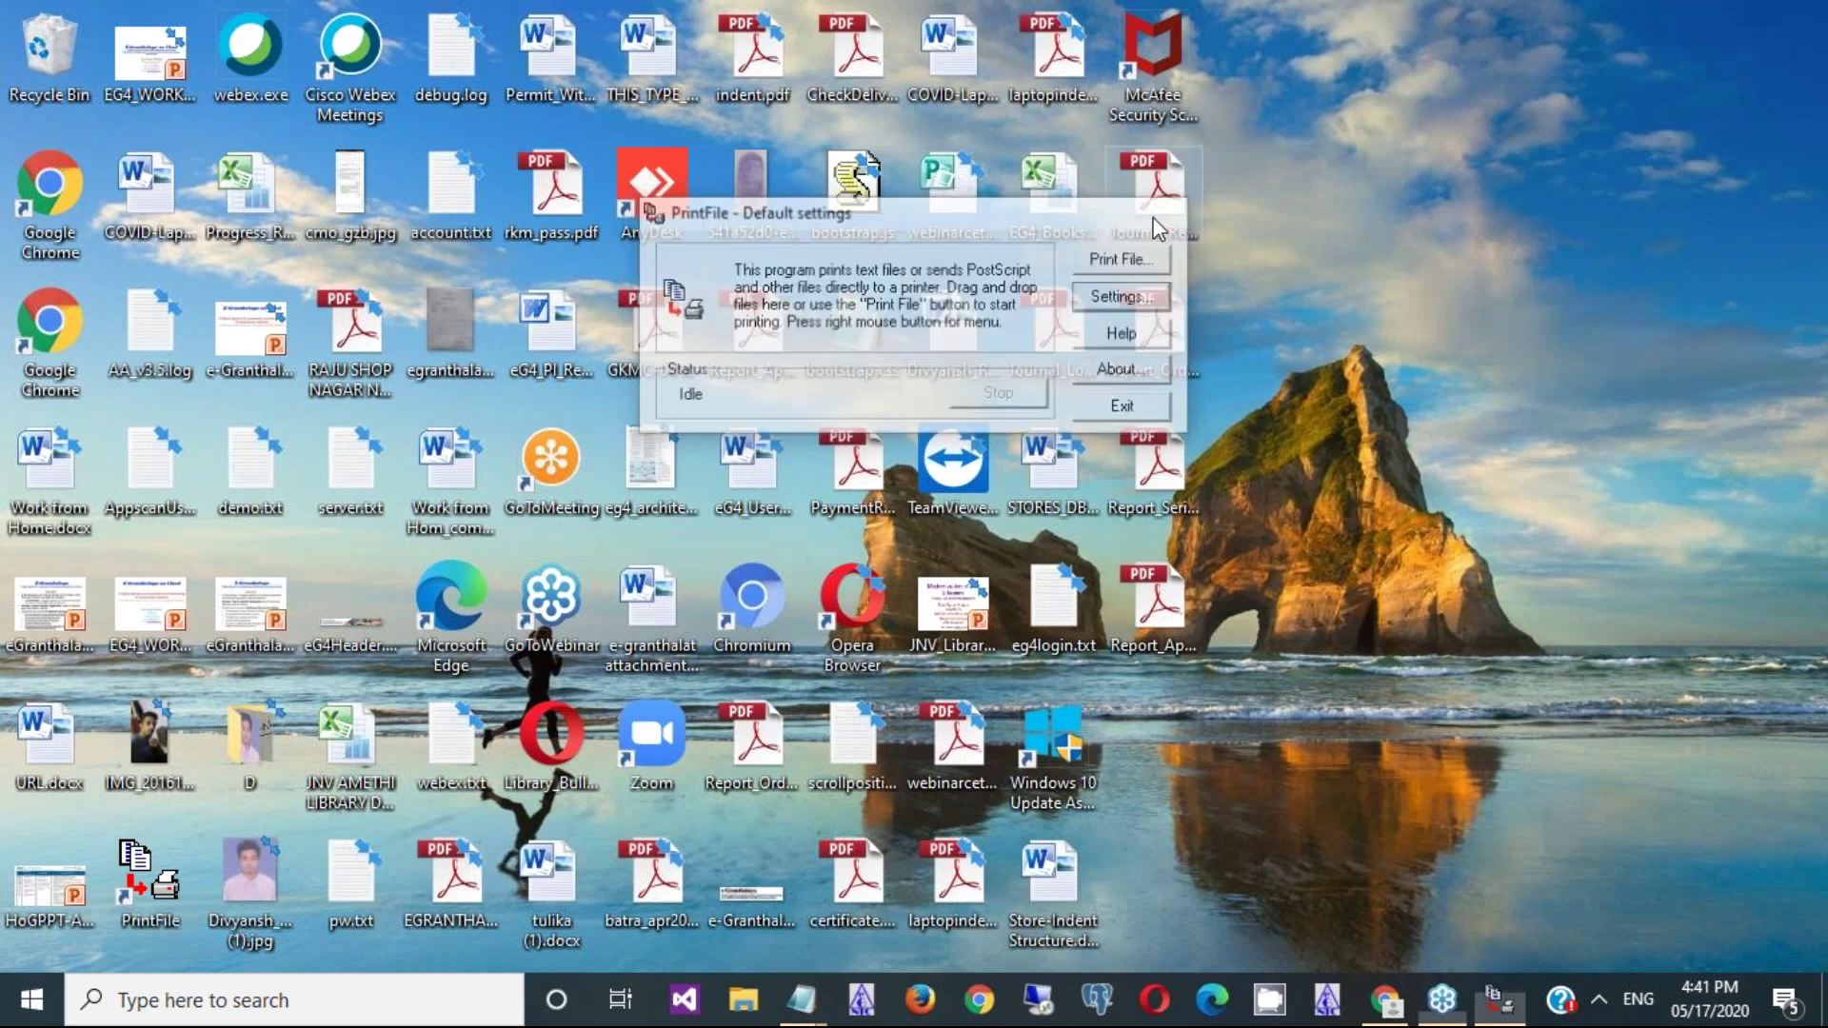
double_click(150, 880)
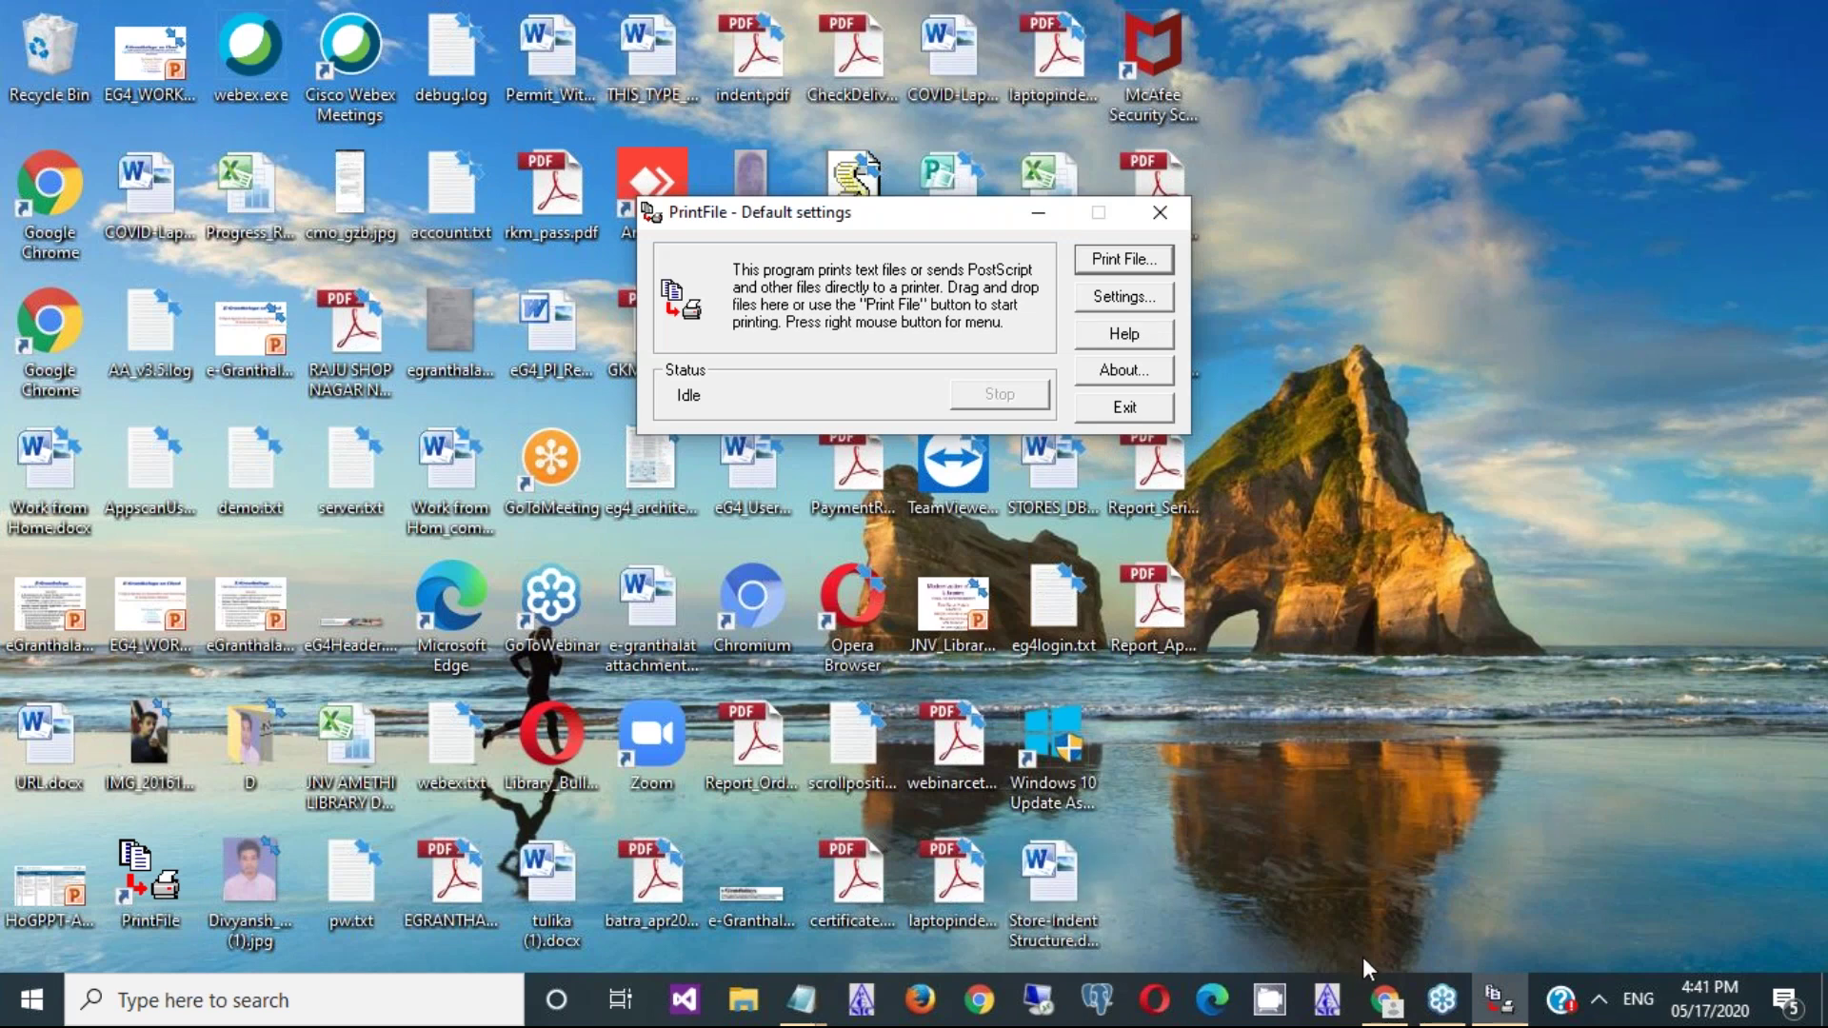
left_click(1388, 1004)
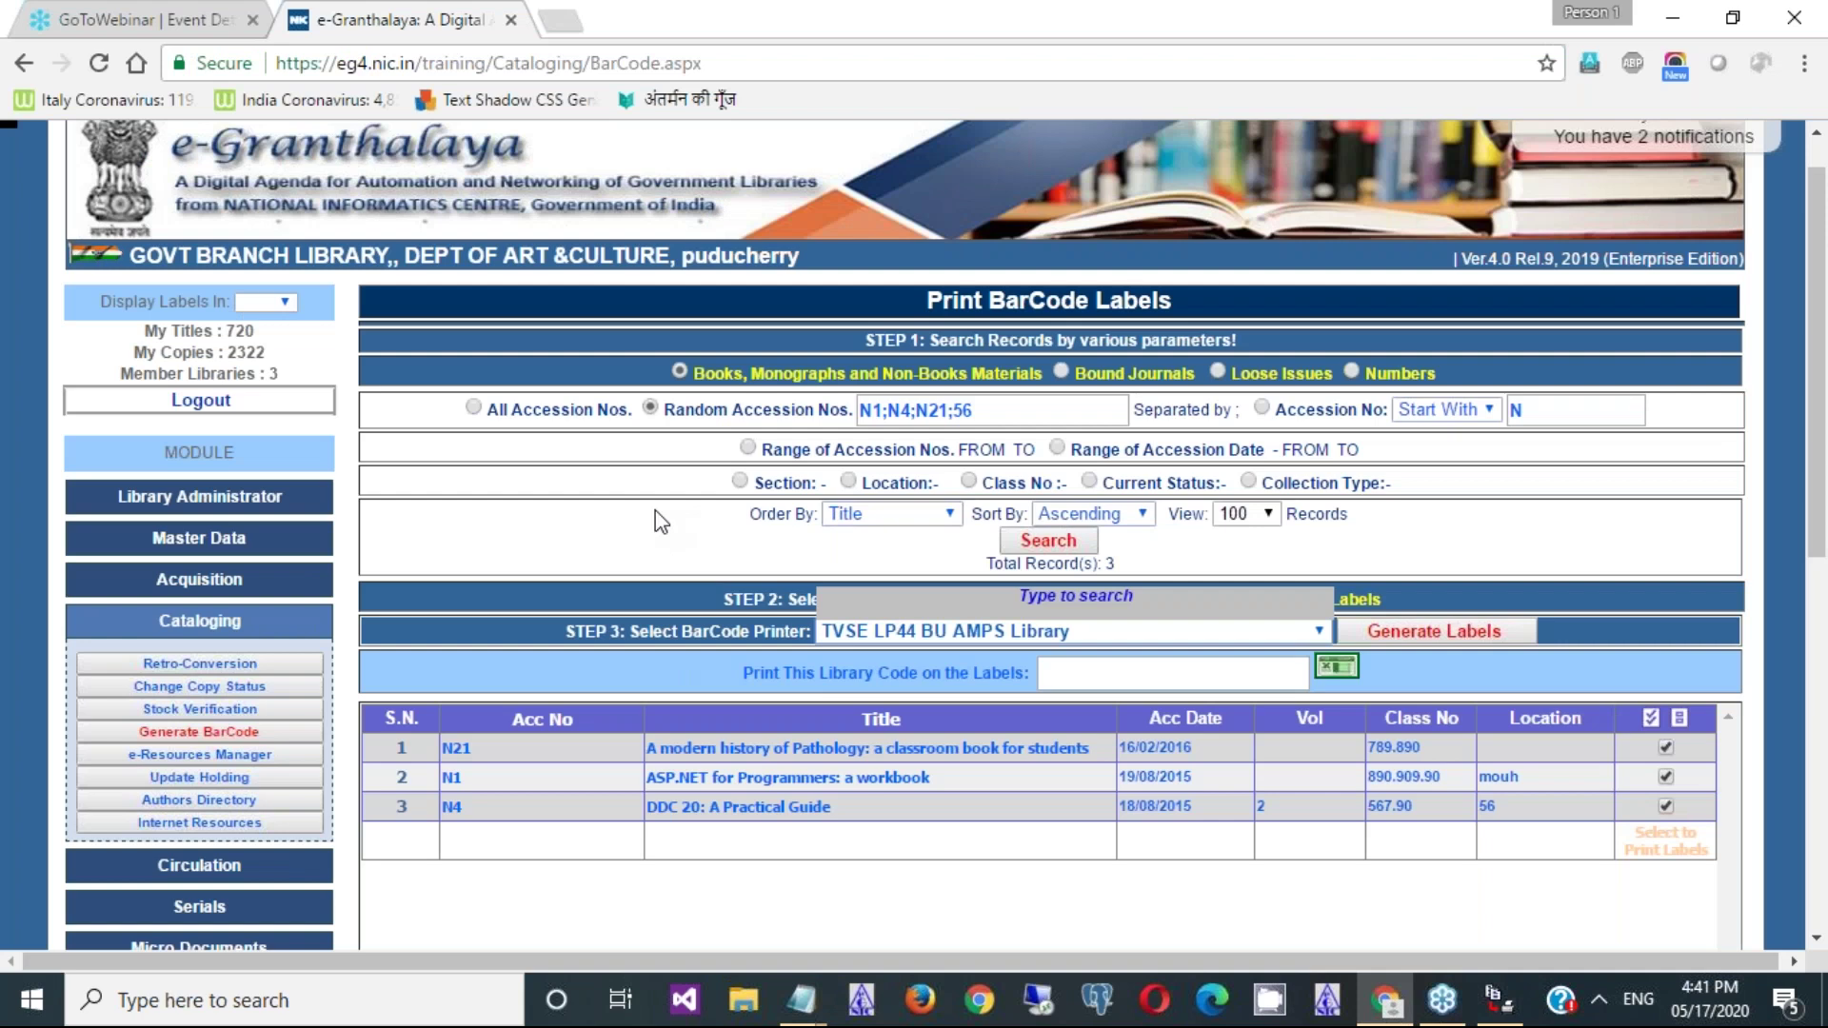
- Reduce the random accession numbers to N1 only and search for the matching record
left_click(1010, 412)
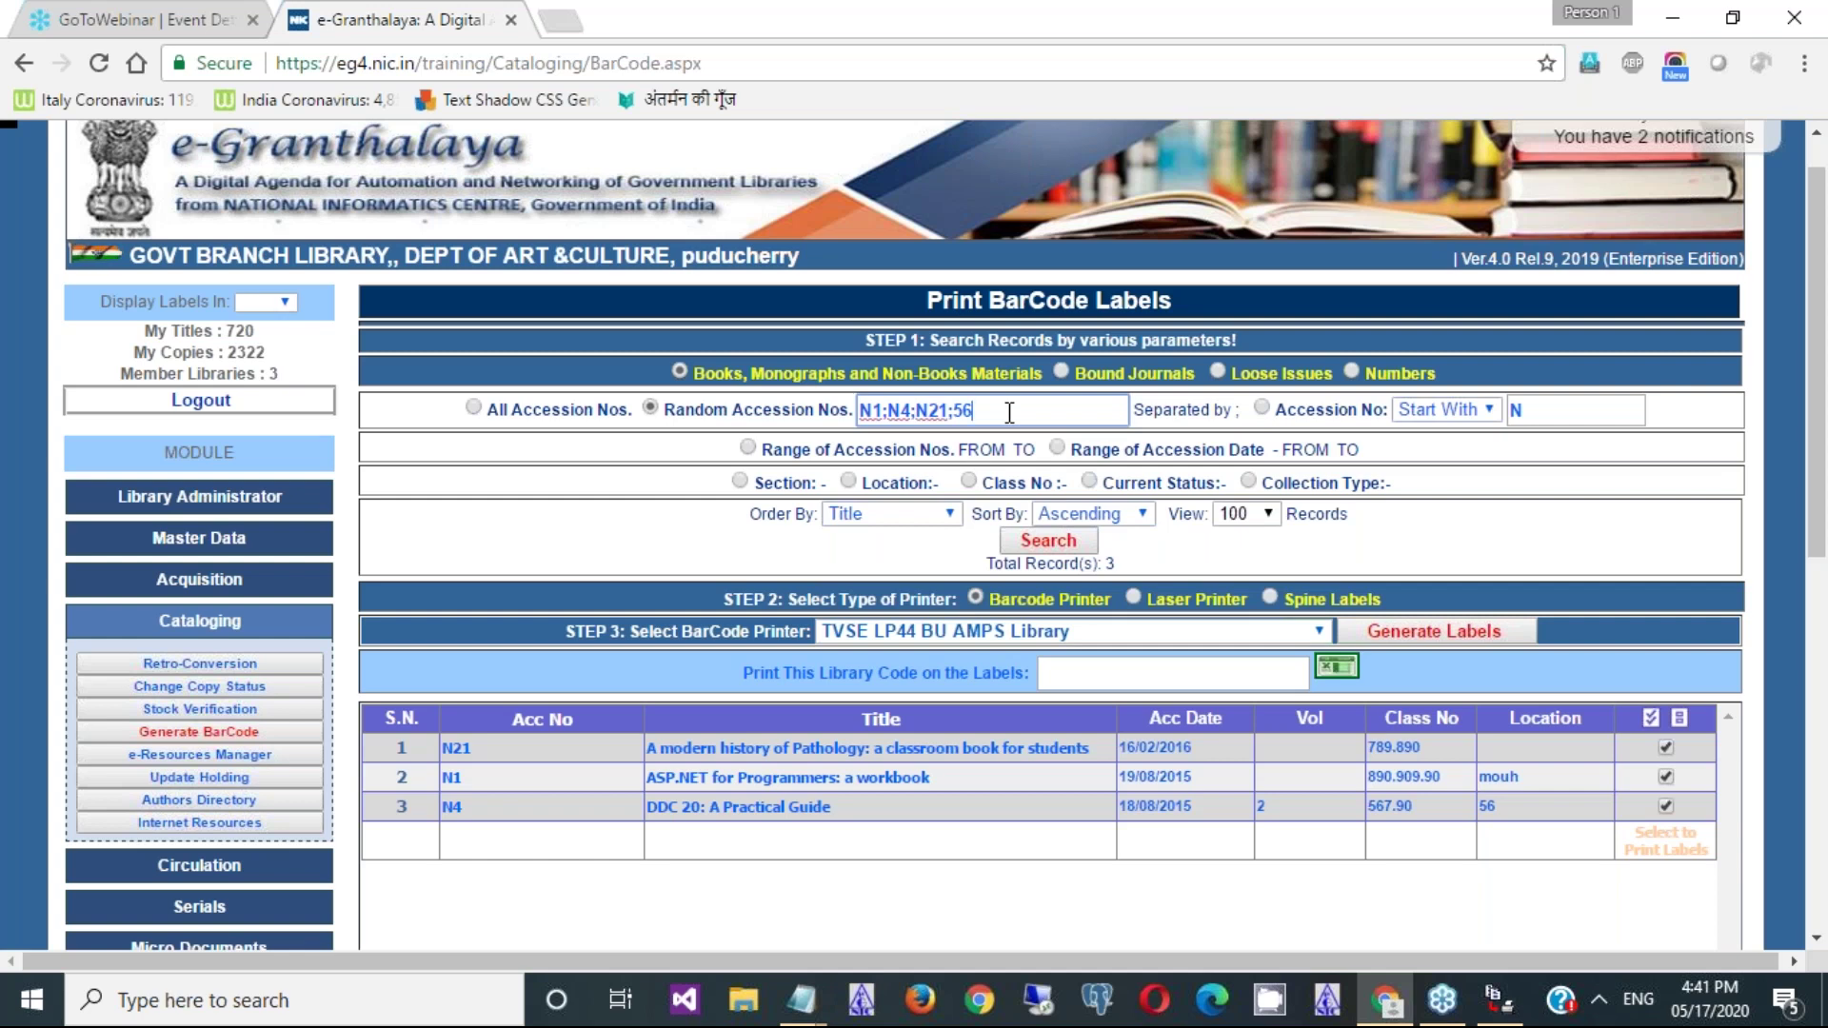
key("BackSpace")
key("BackSpace")
key("BackSpace")
key("BackSpace")
key("BackSpace")
key("BackSpace")
key("BackSpace")
key("BackSpace")
key("BackSpace")
key("BackSpace")
left_click(1047, 540)
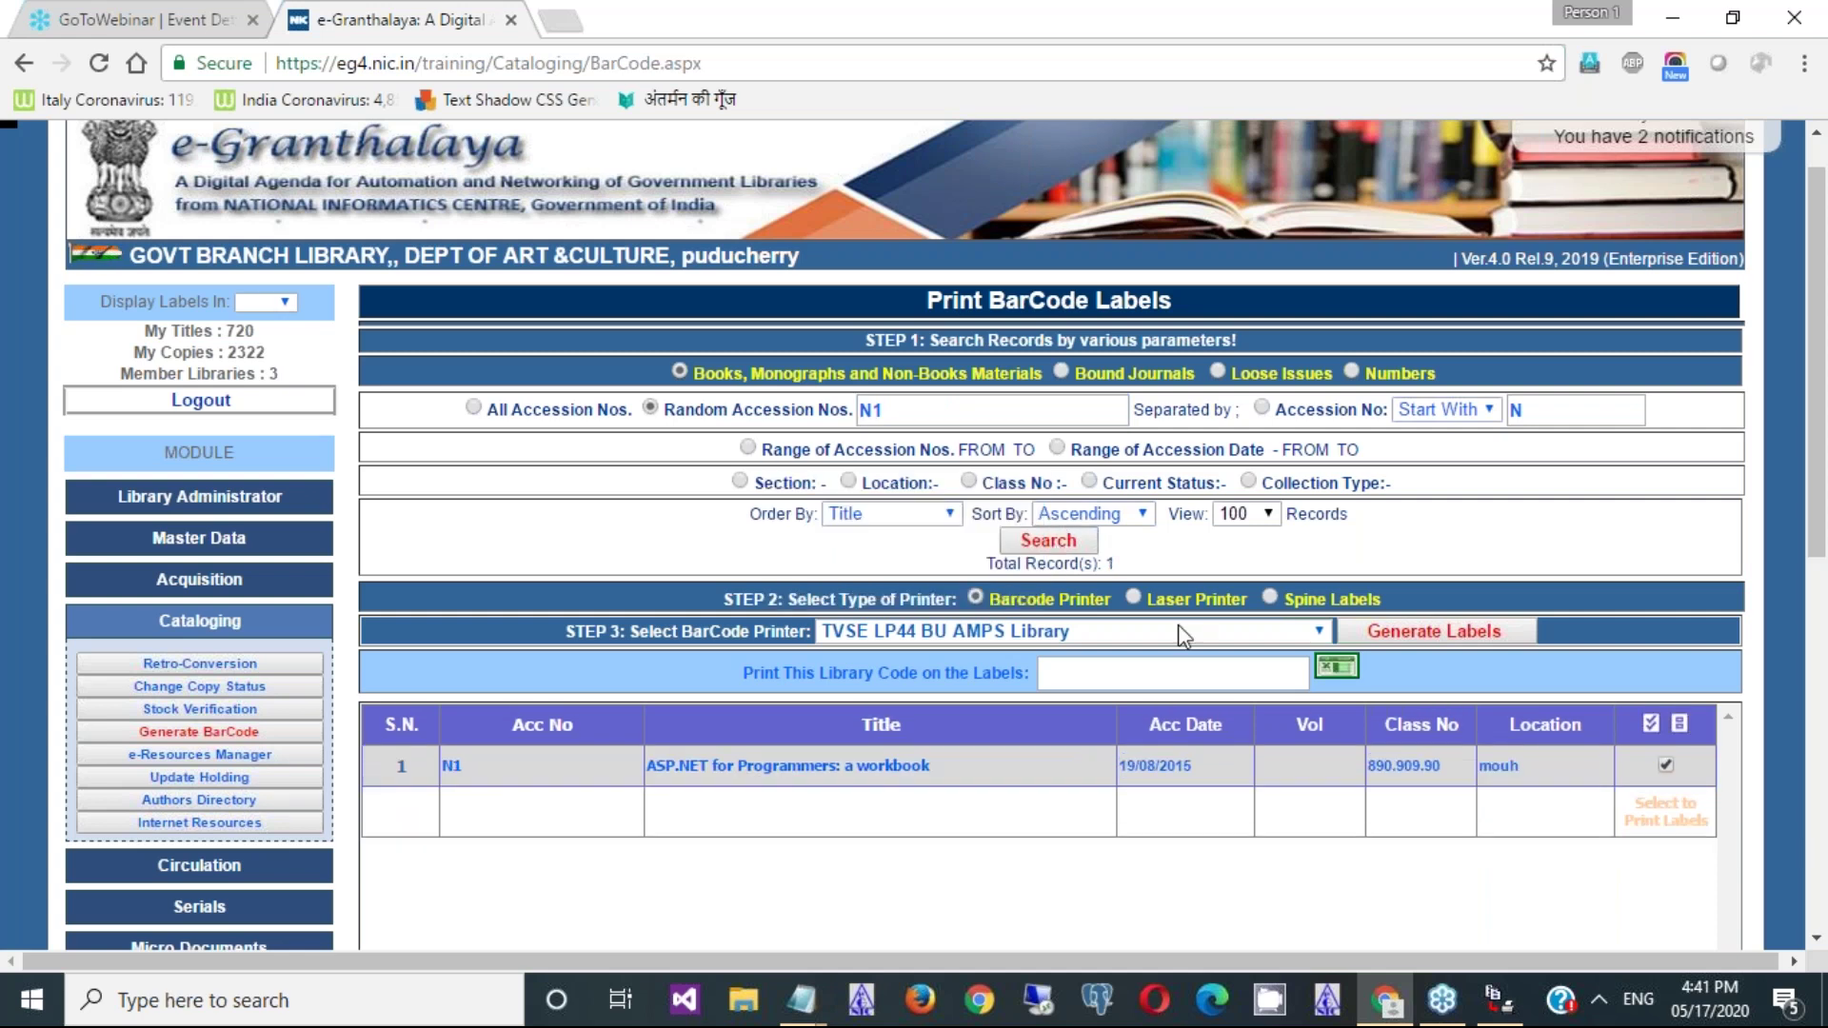
- Select TVSE LP KV Bhadrak as the barcode printer, then generate the labels and save them as BarCode.prn
left_click(1293, 636)
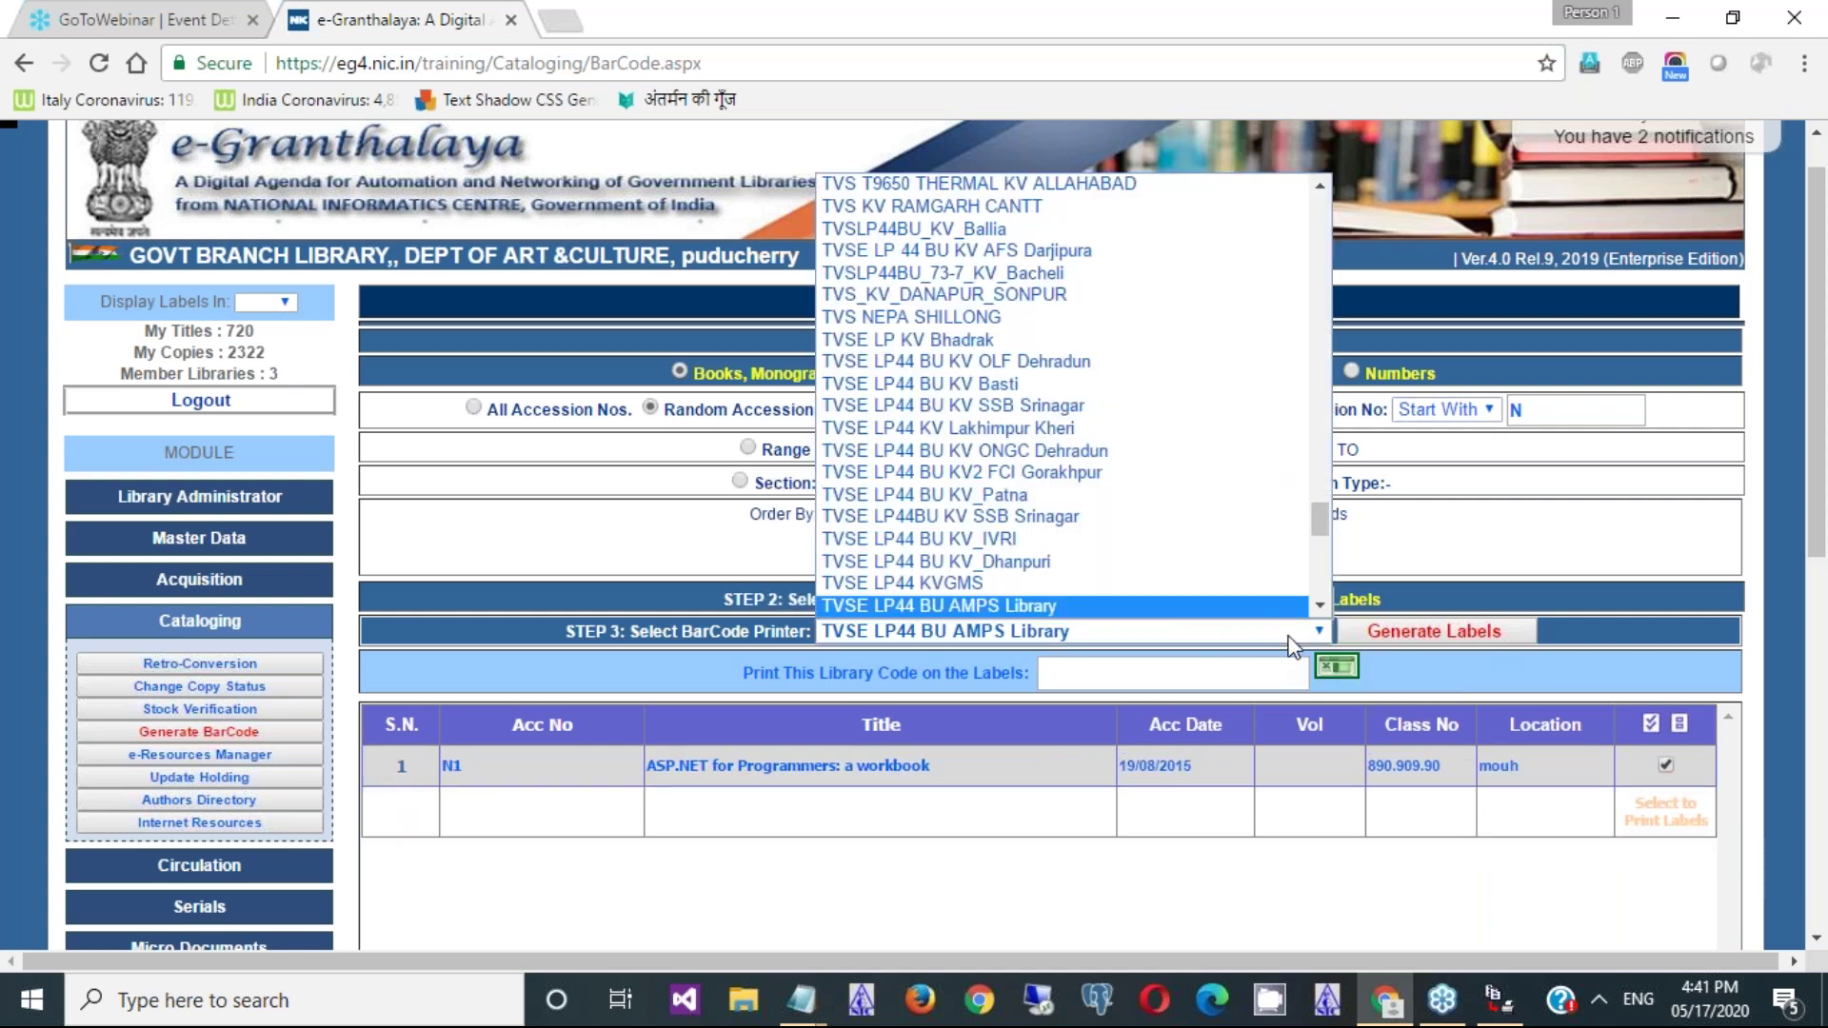
left_click(1049, 353)
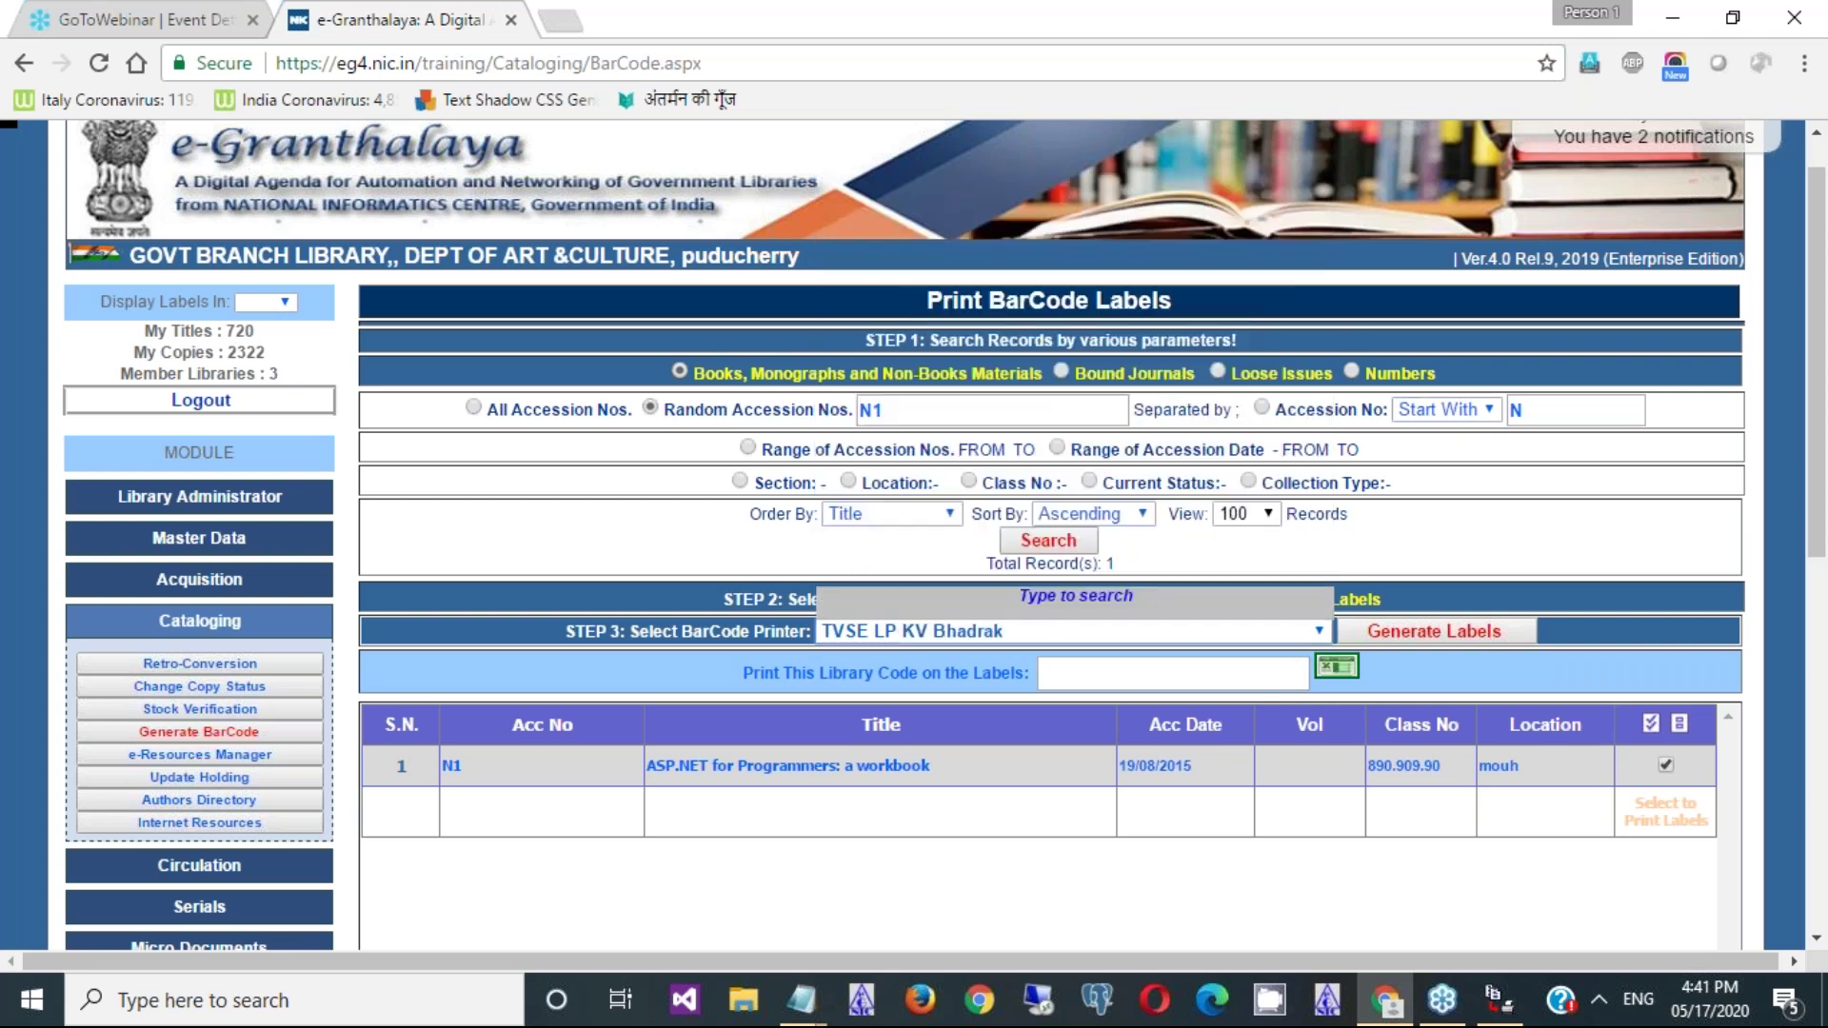
left_click(733, 603)
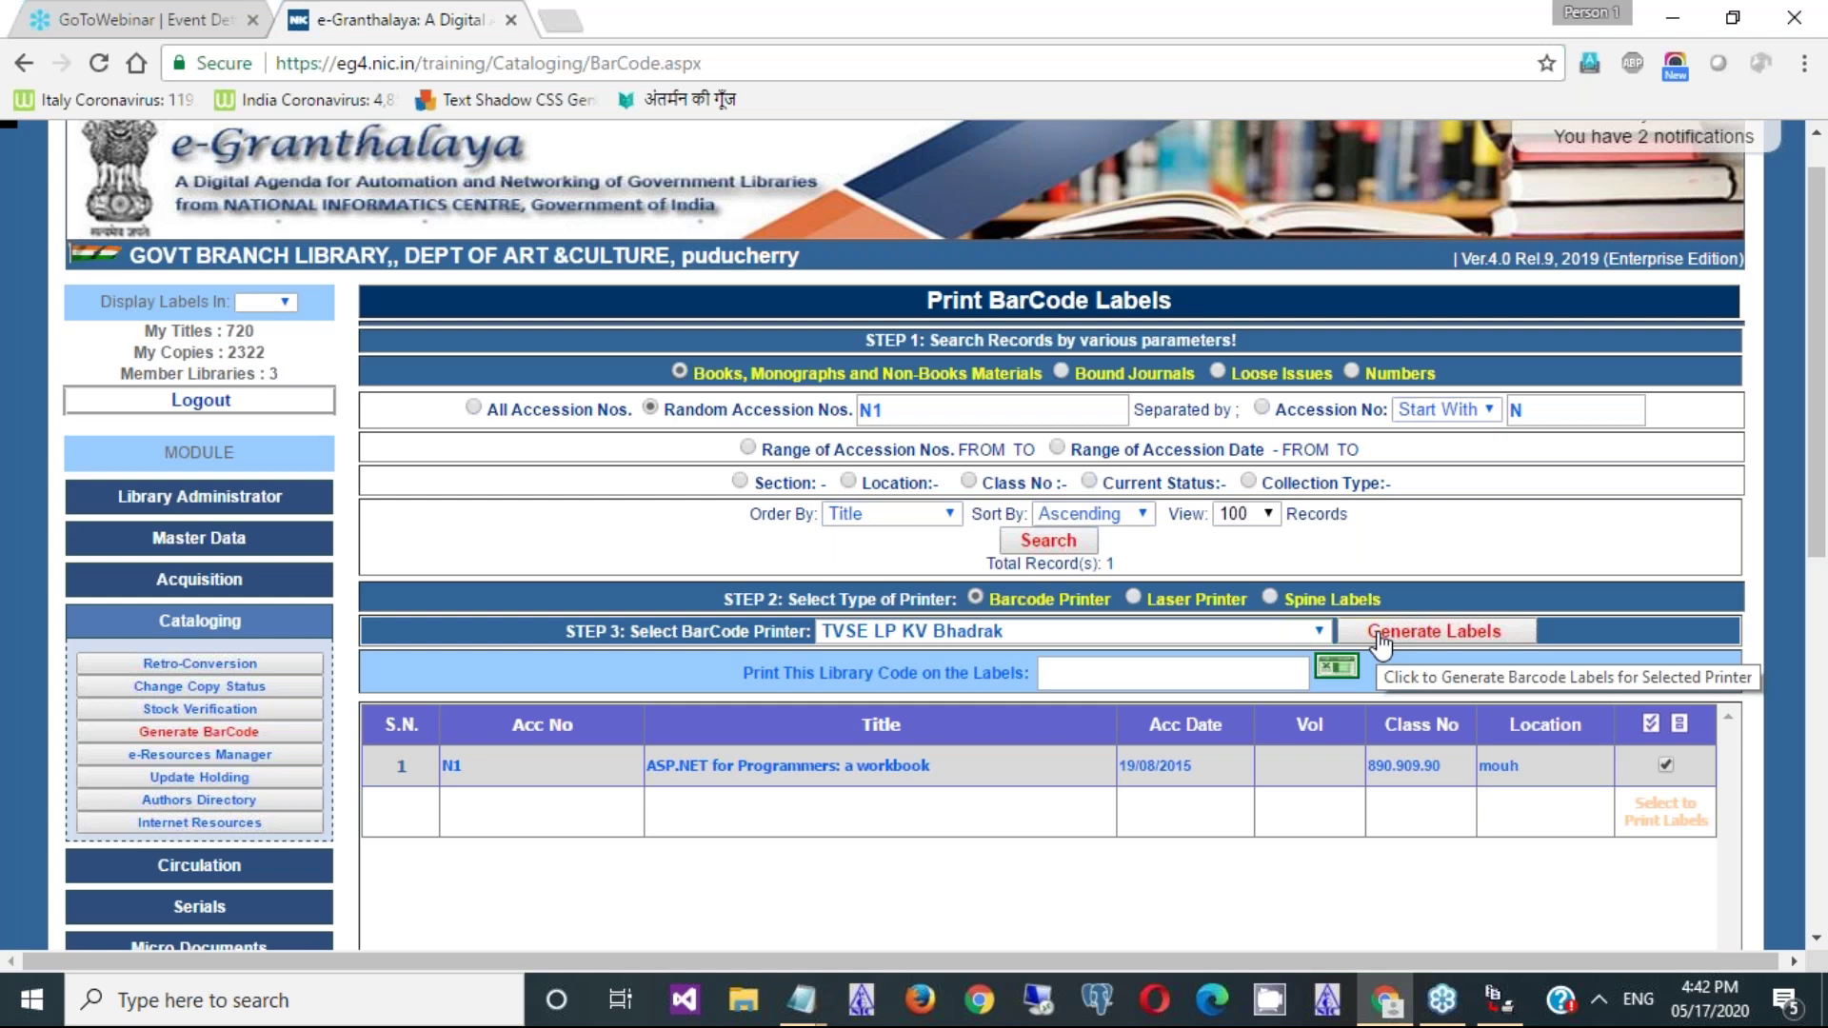
left_click(1322, 630)
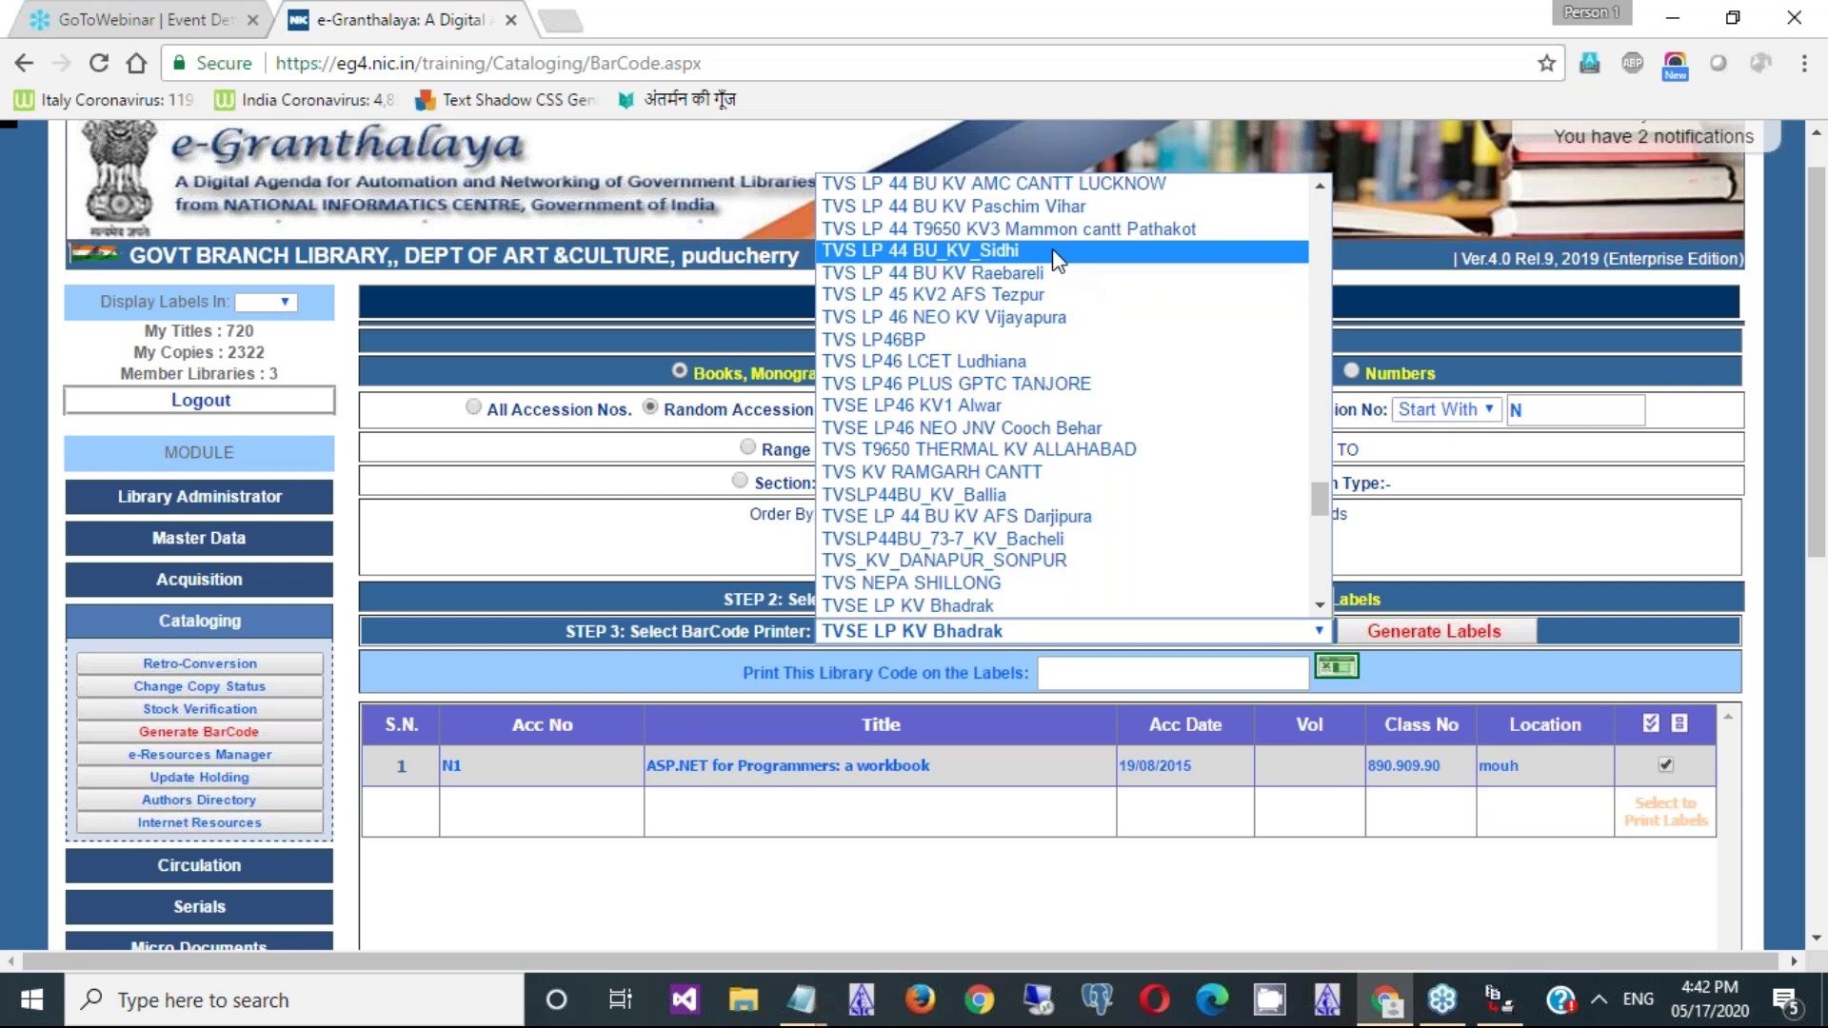
left_click(1532, 467)
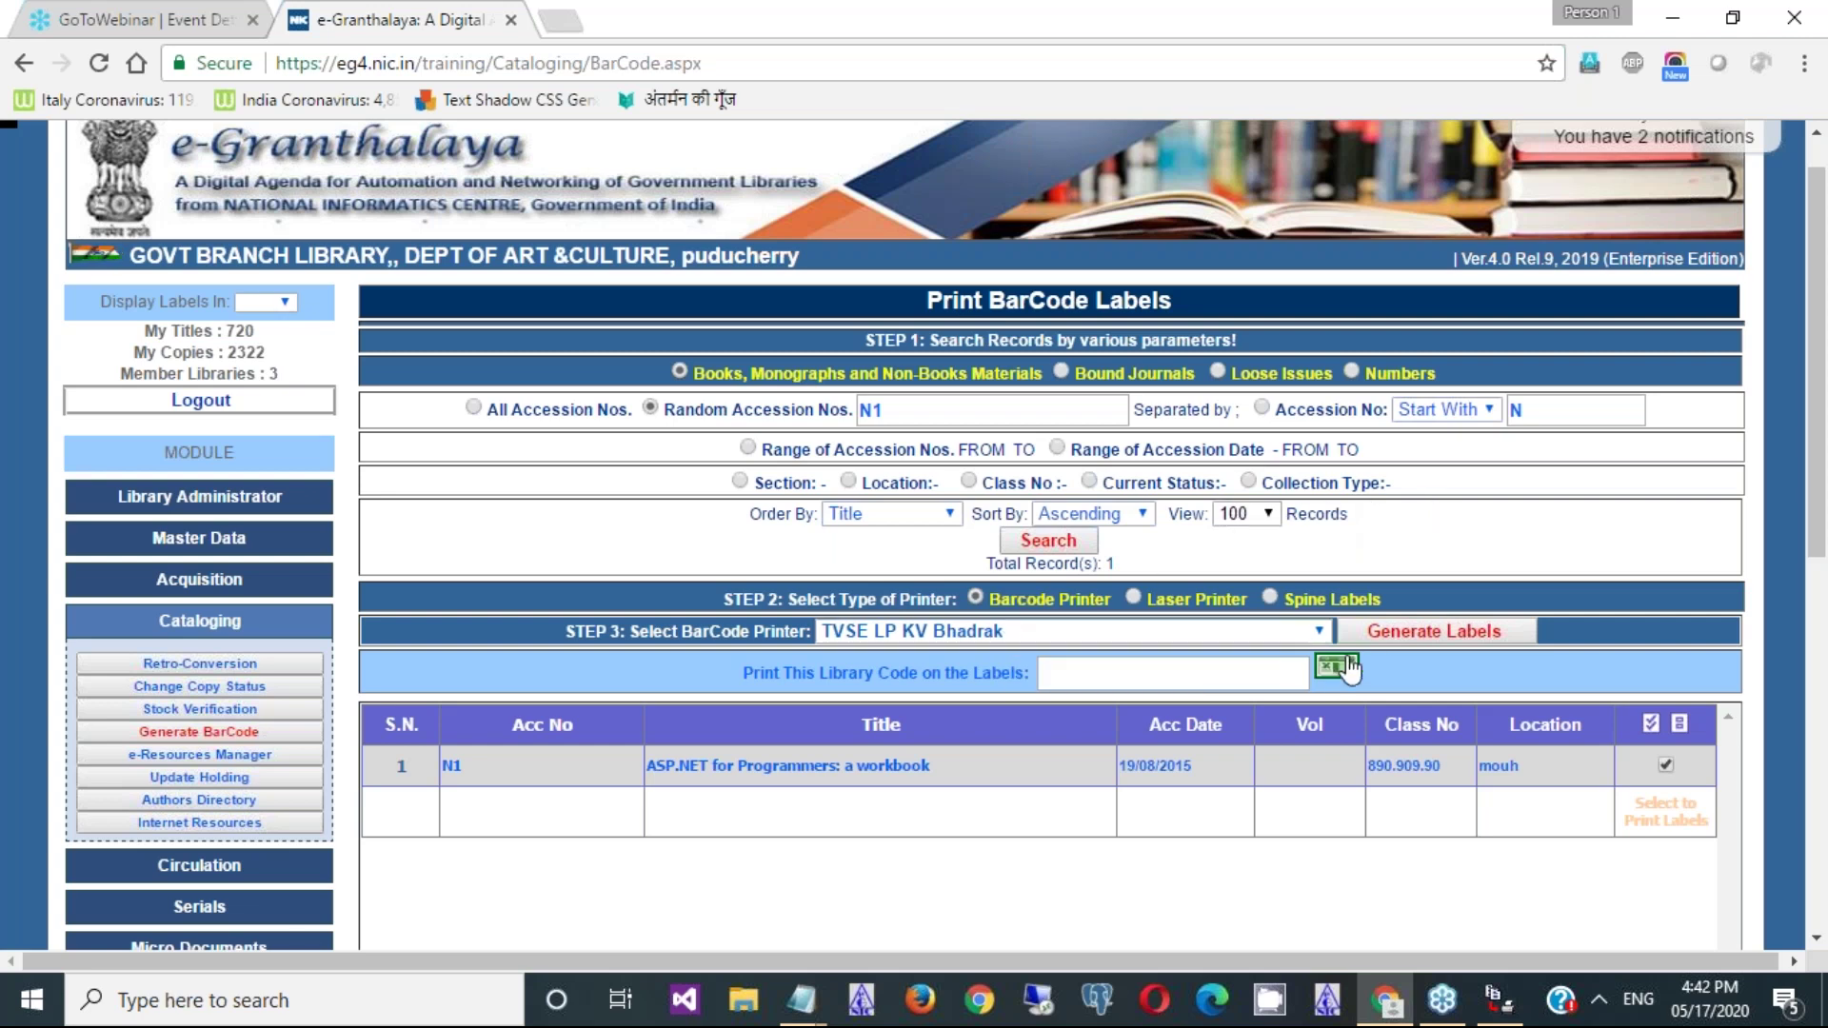
left_click(1398, 643)
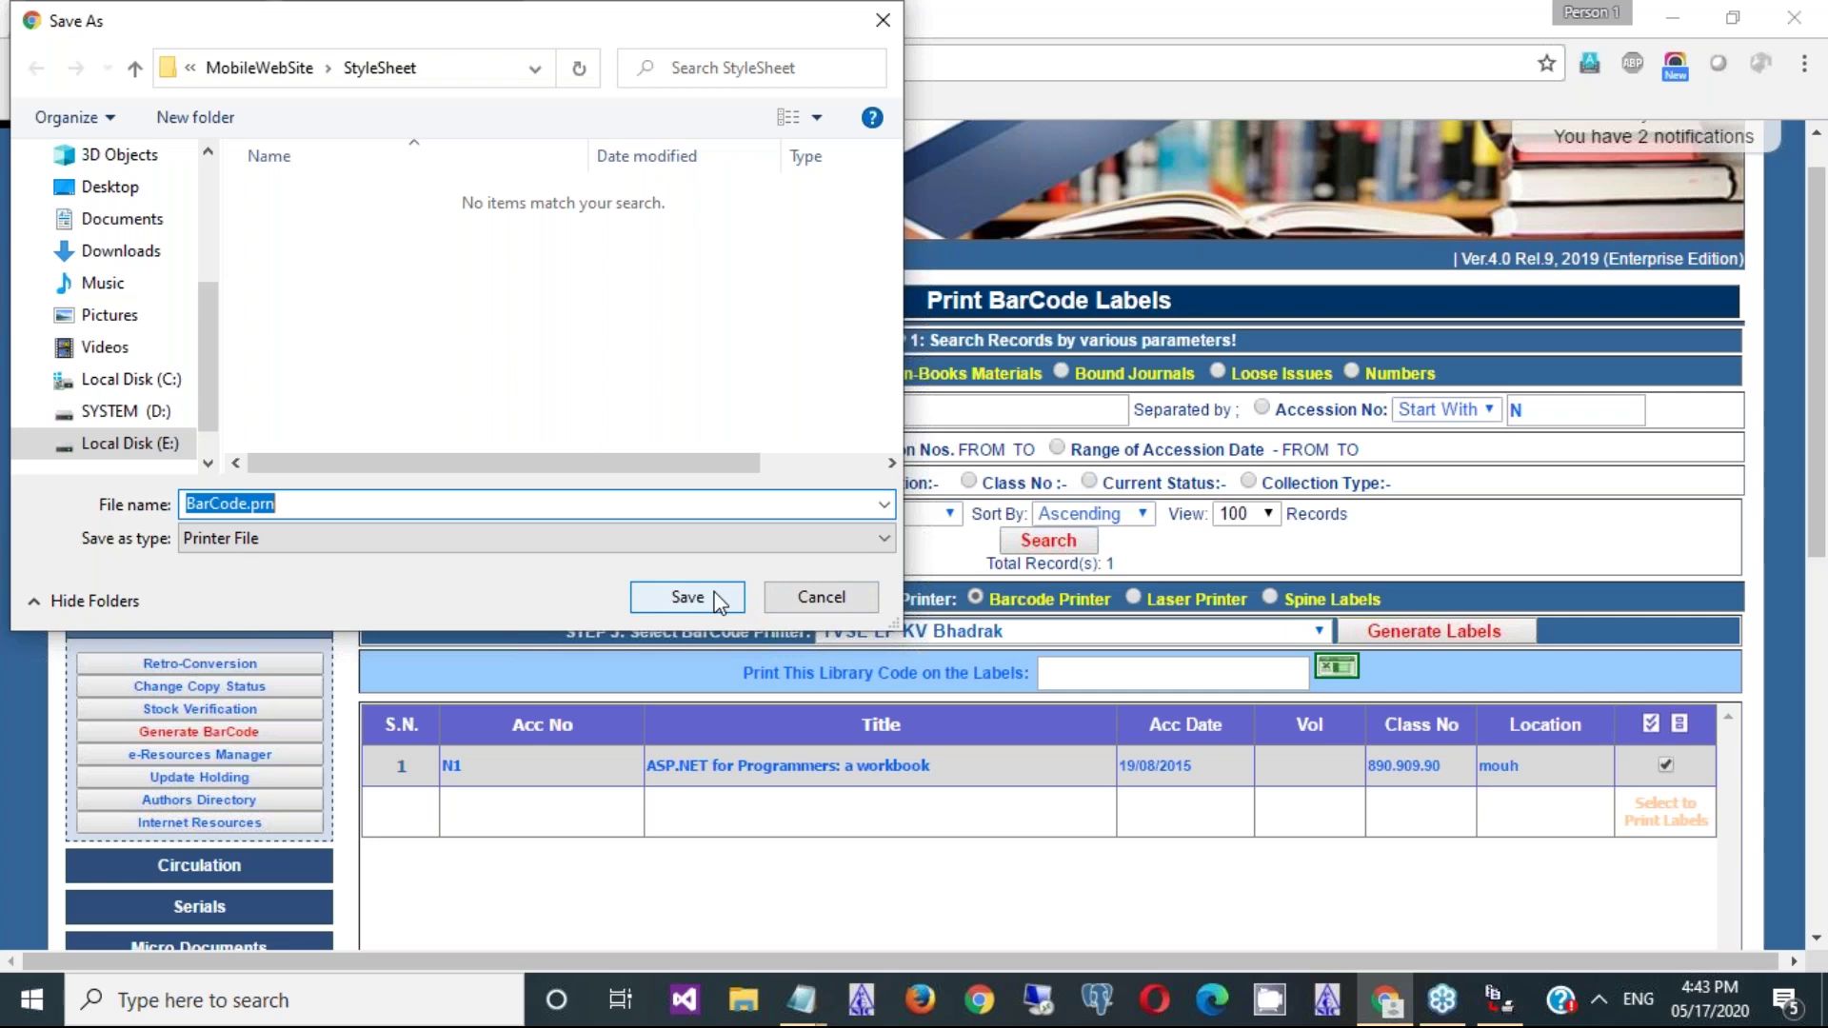
left_click(714, 598)
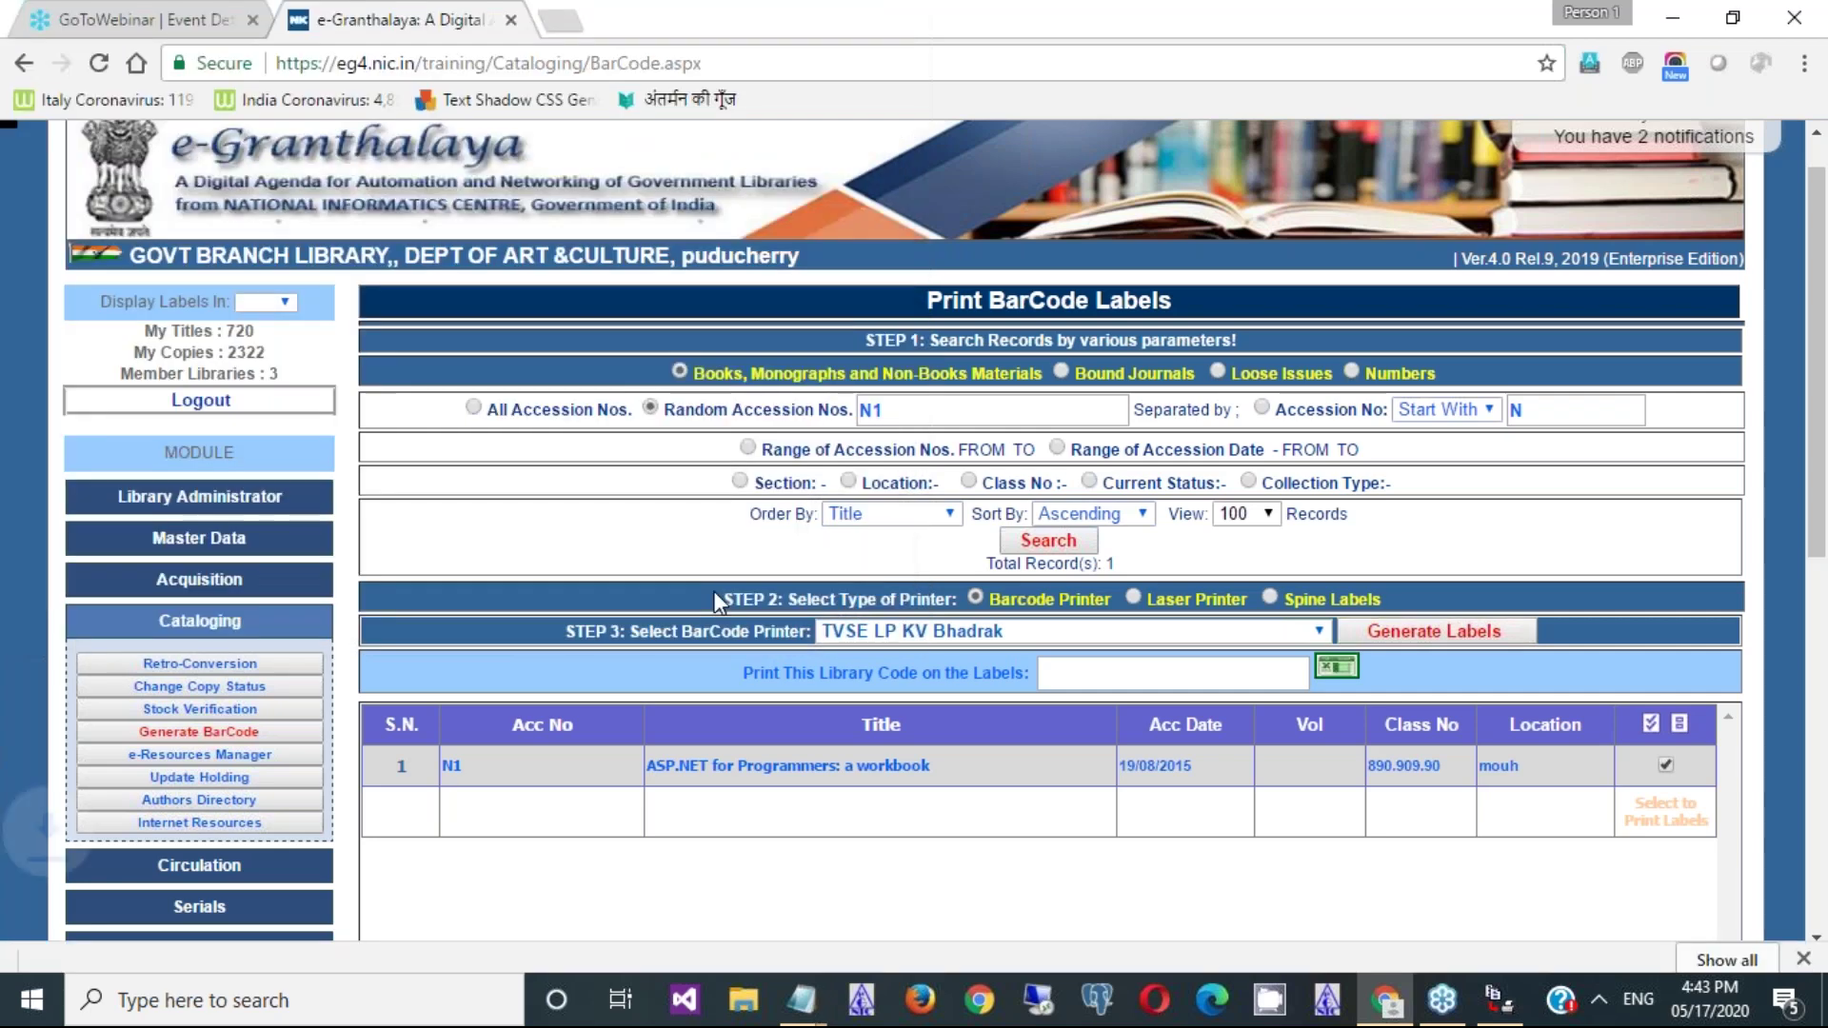
- Open the downloaded BarCode.prn in PrintFile and print it on the HP Color LaserJet 1600 Class Driver
left_click(158, 938)
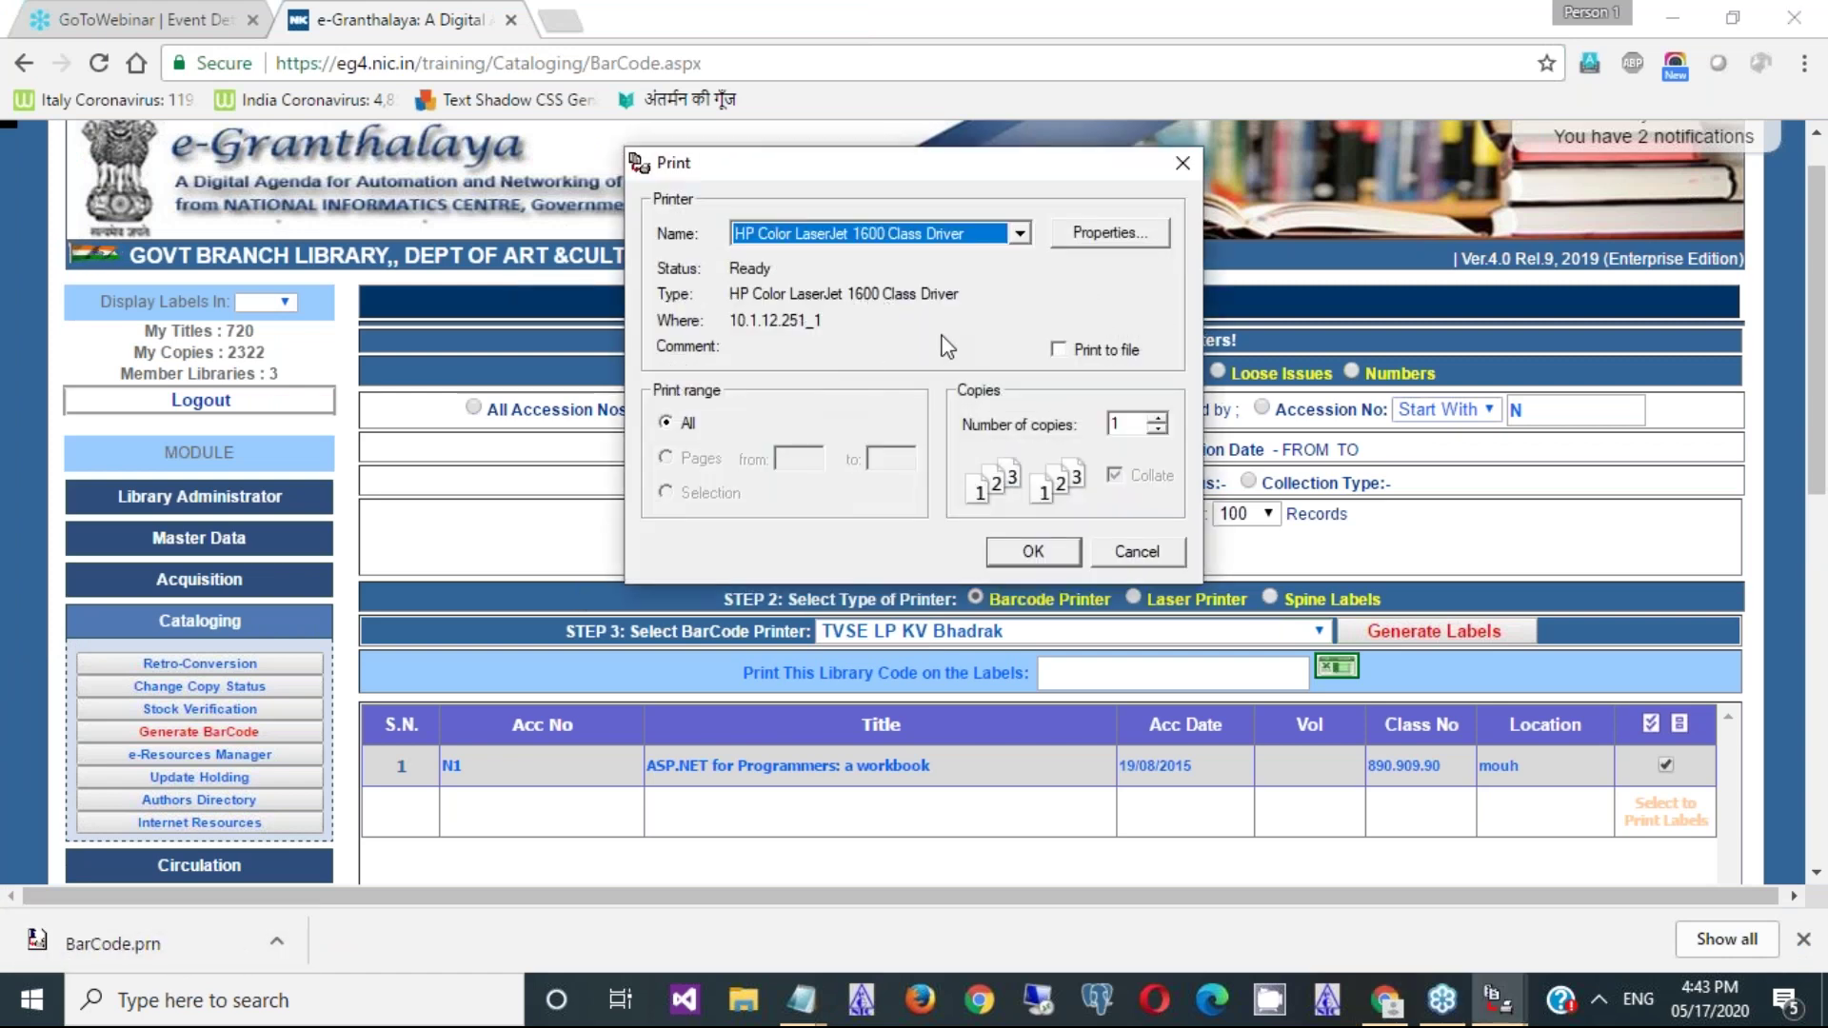
left_click(1019, 235)
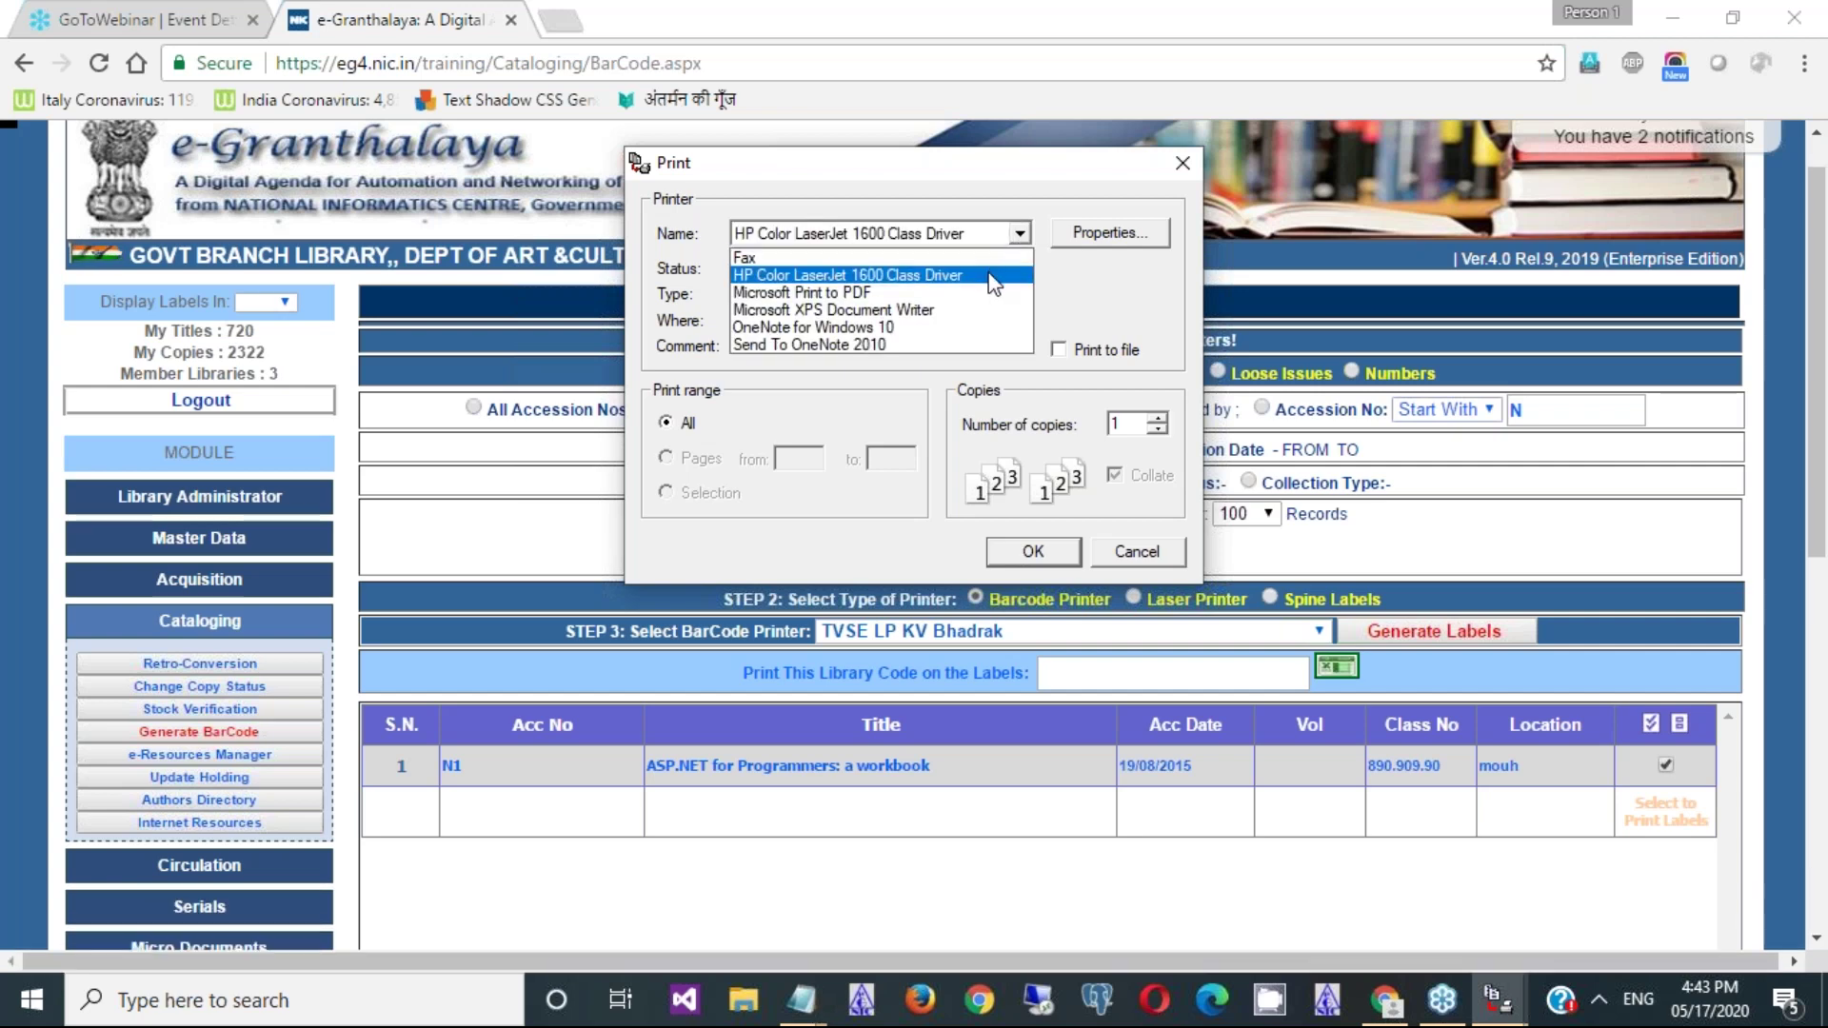
left_click(993, 276)
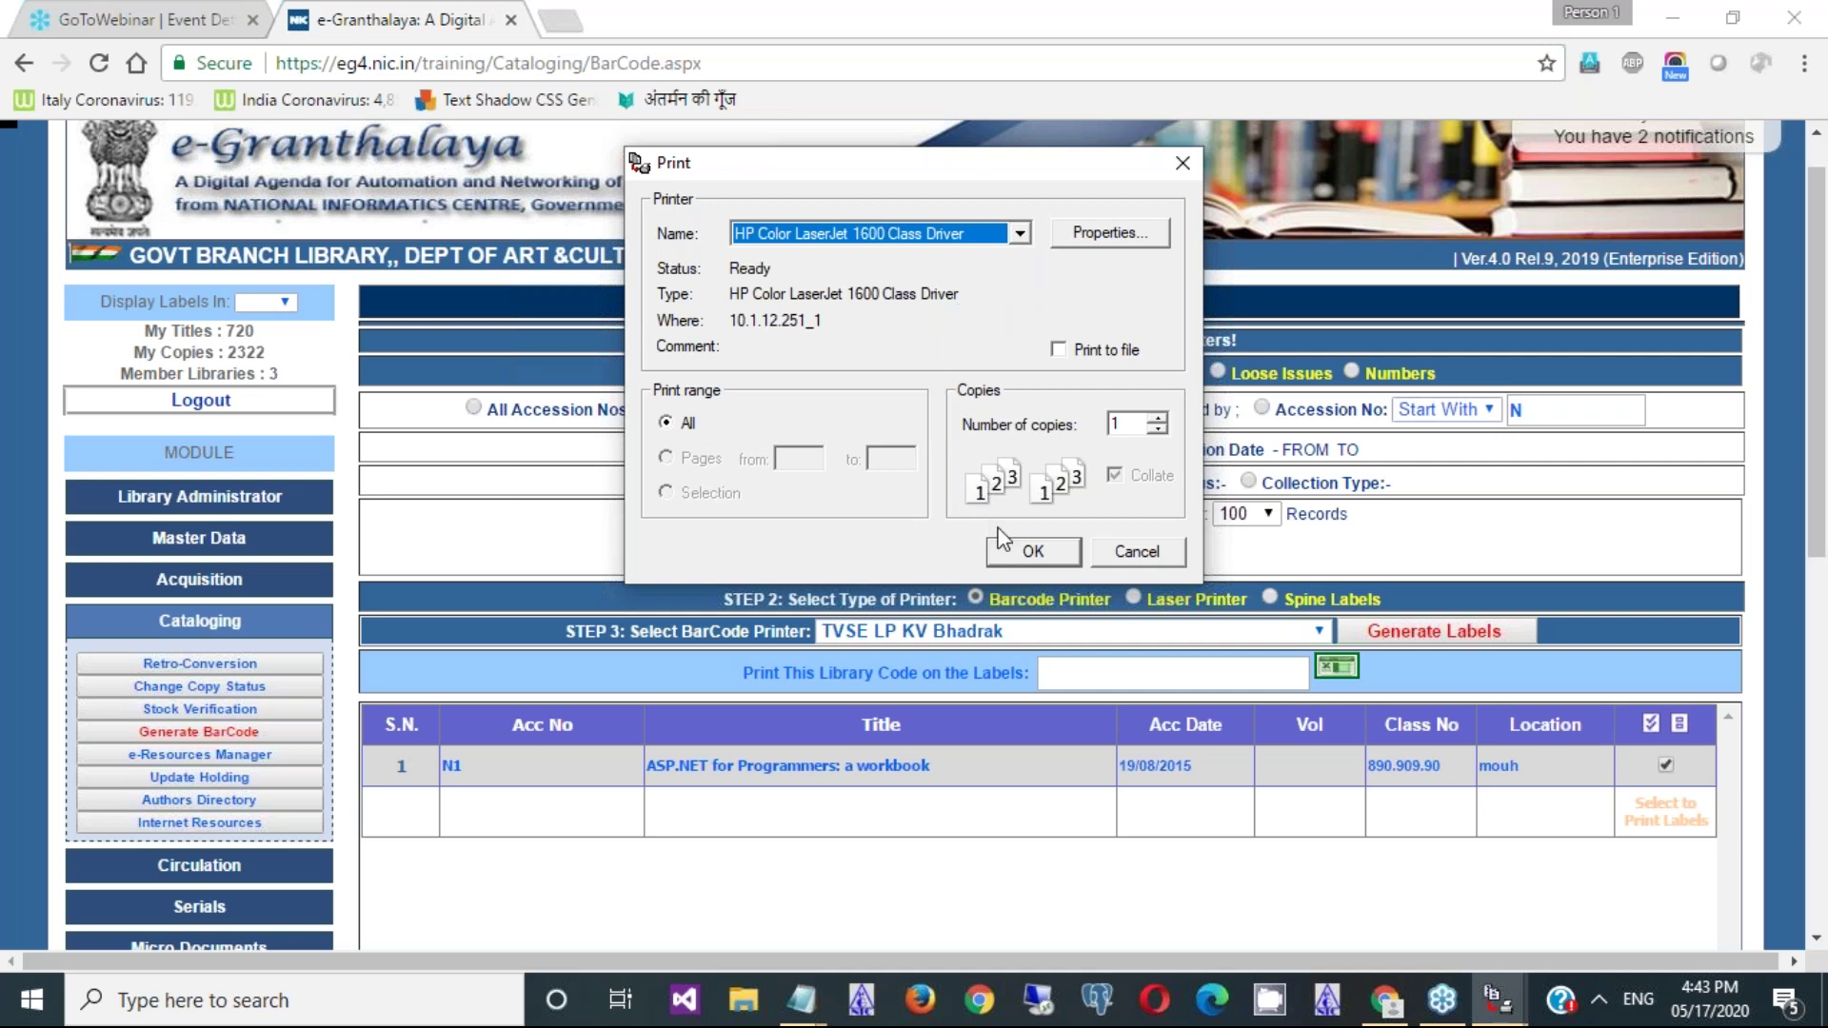
left_click(1015, 553)
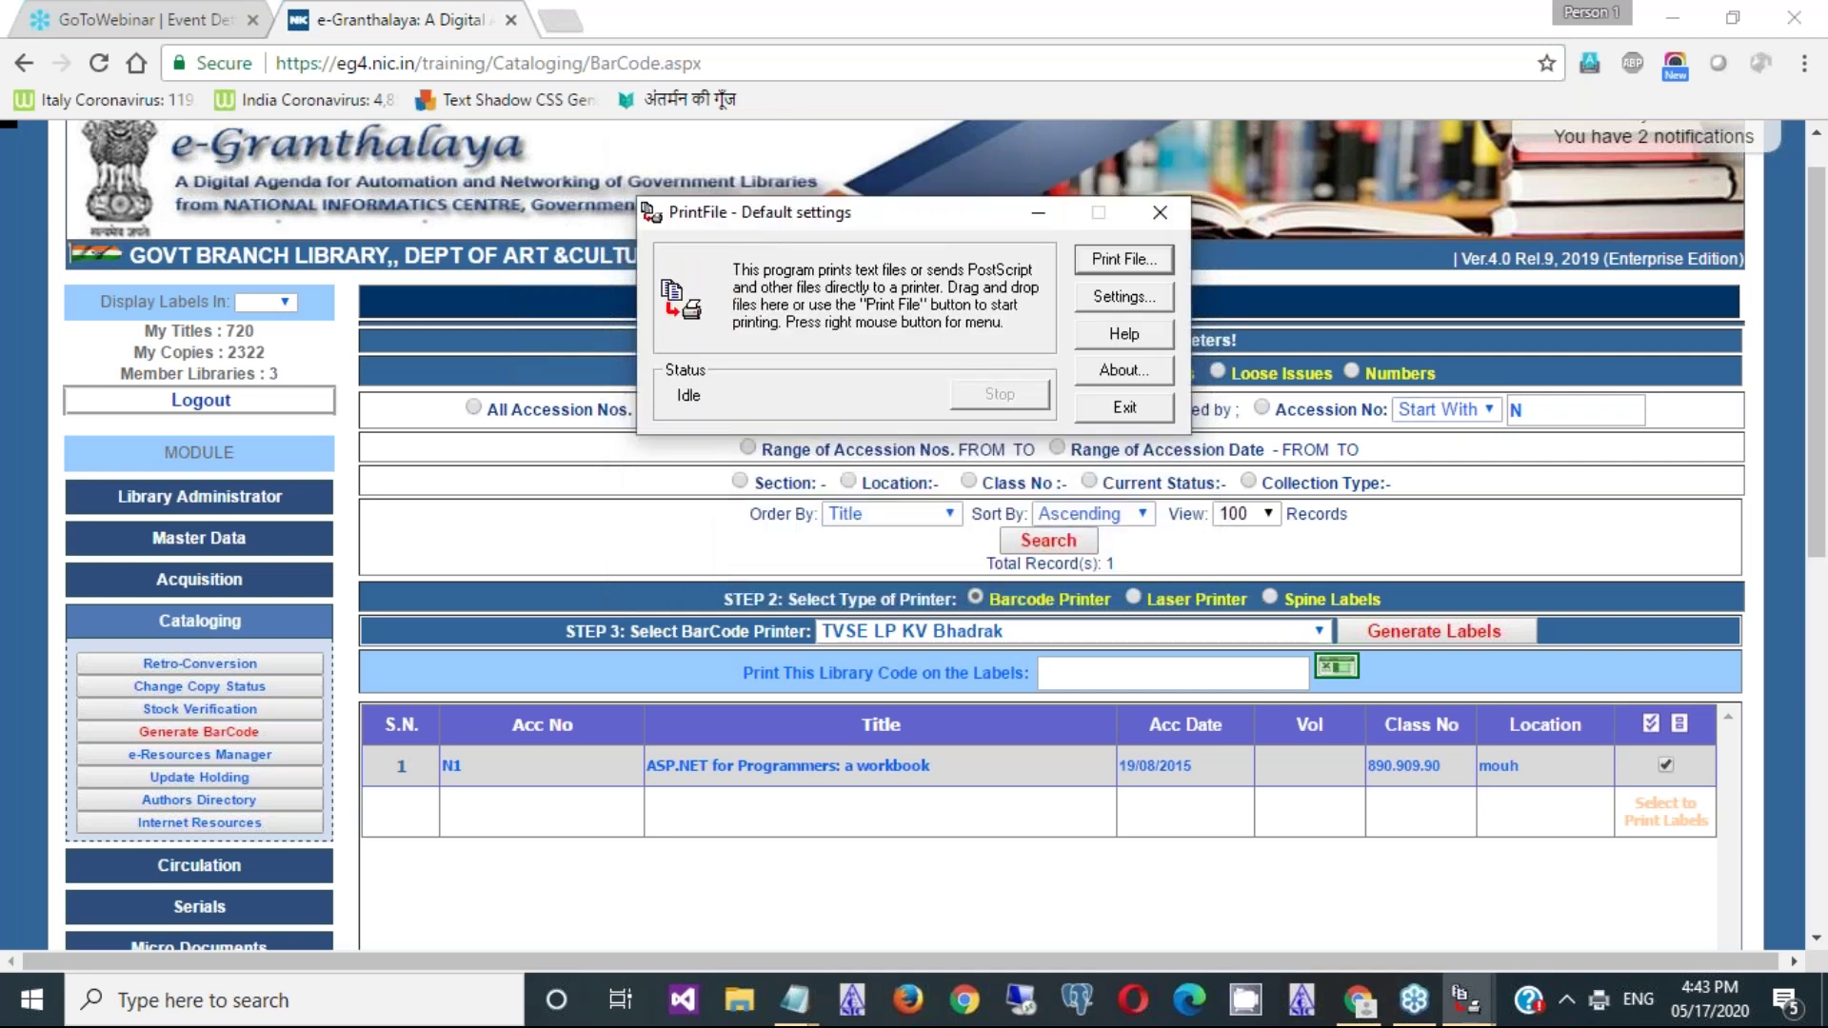
- Change the random accession number to N2 and search for the matching record
left_click(883, 551)
left_click(897, 400)
key("BackSpace")
type("2")
key("Return")
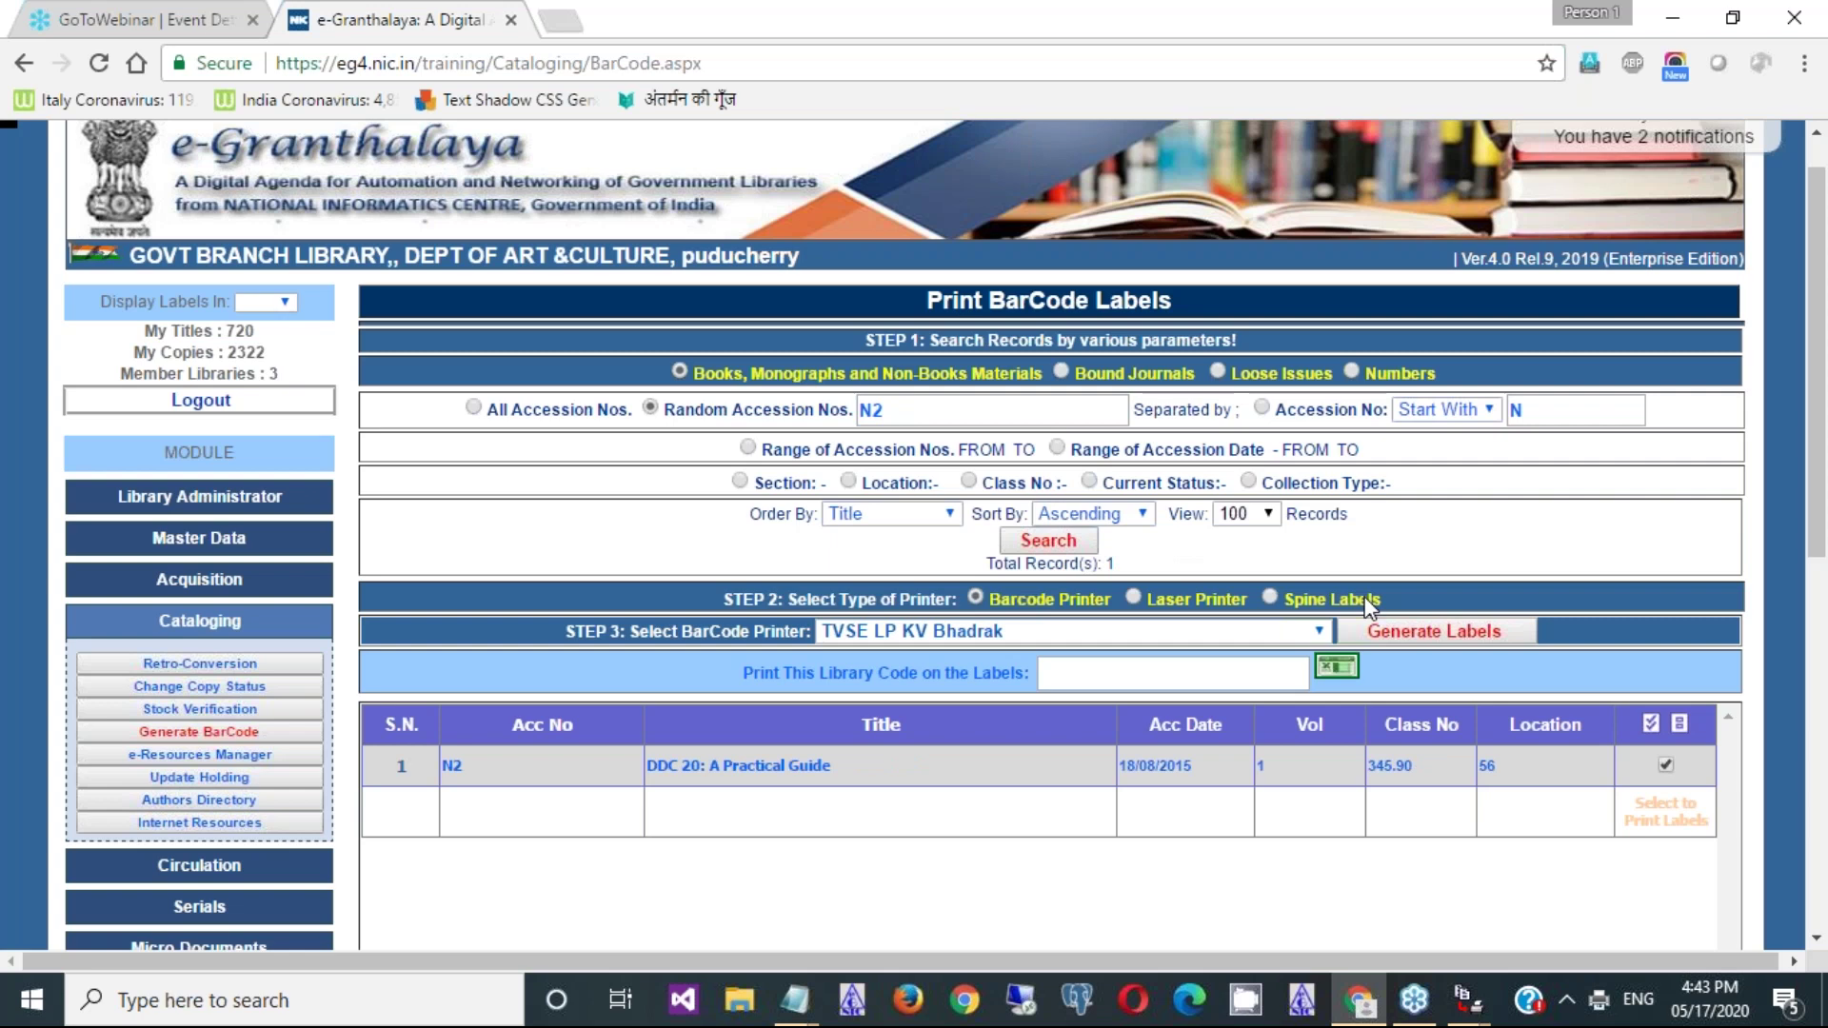
- Generate the N2 labels as BarCode (1).prn, then open the file in PrintFile and print it on the HP Color LaserJet 1600 Class Driver
left_click(1376, 635)
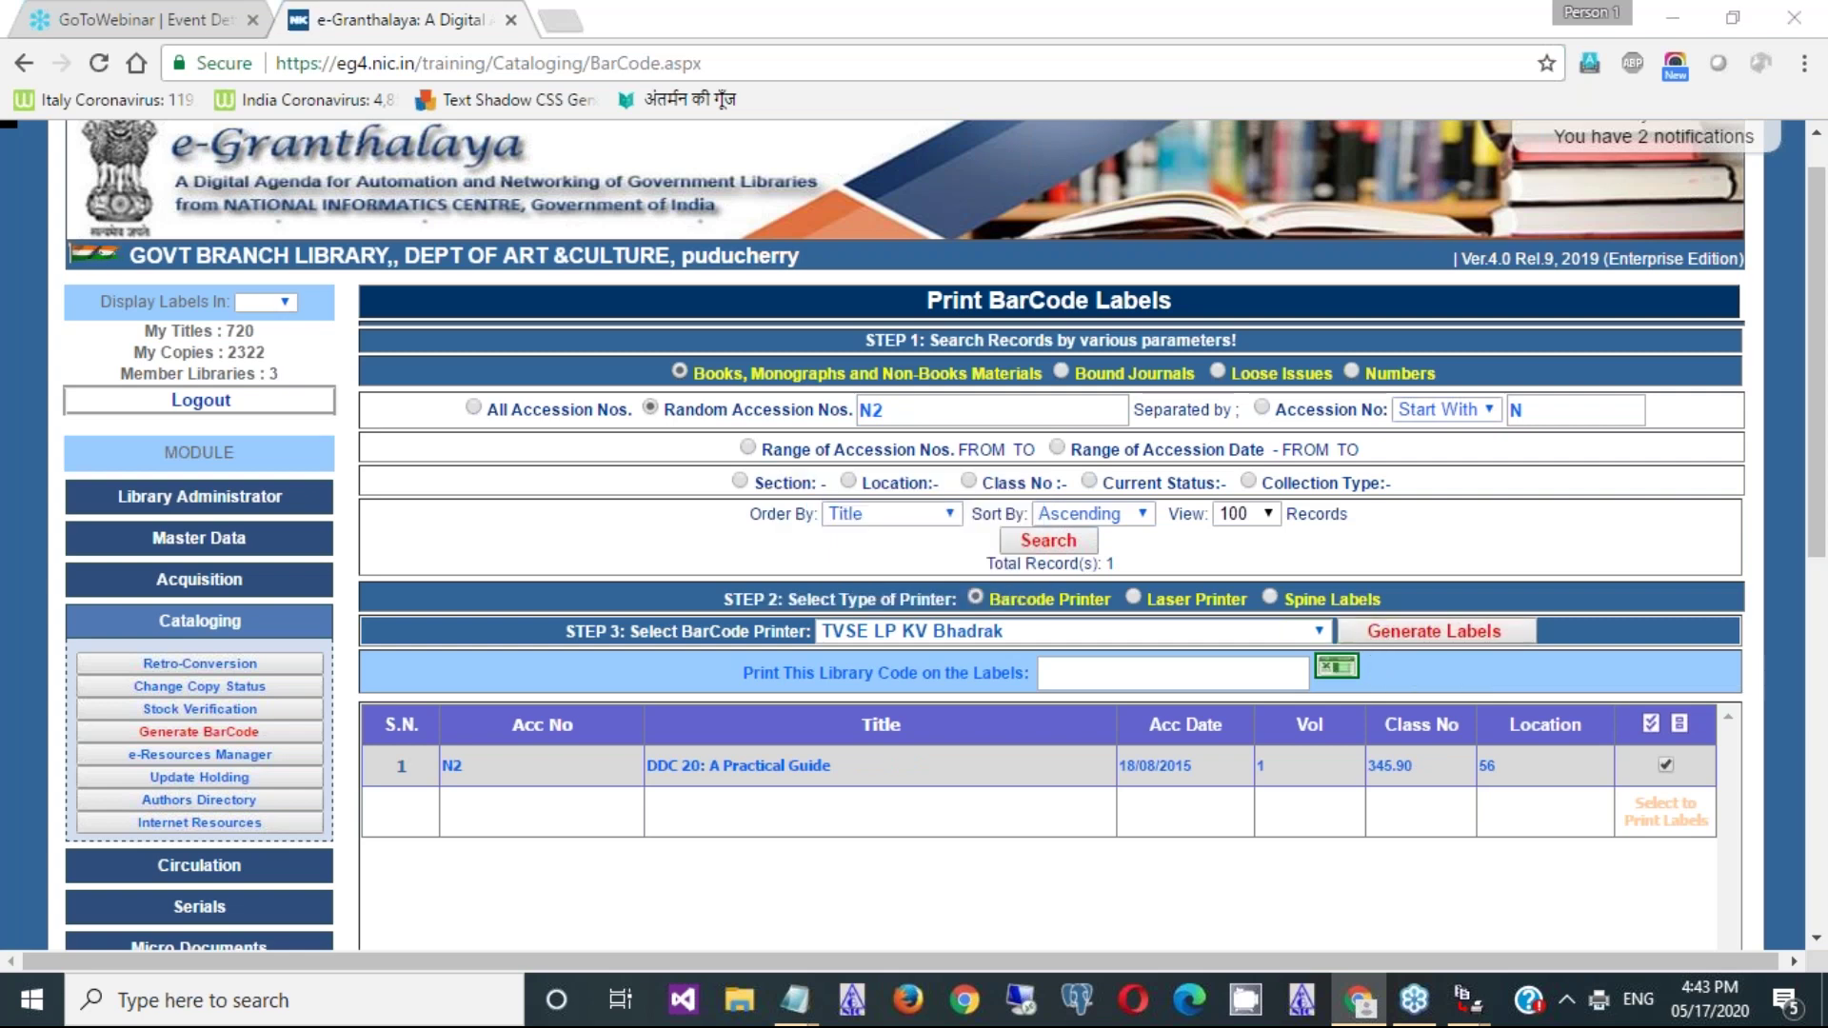
left_click(662, 603)
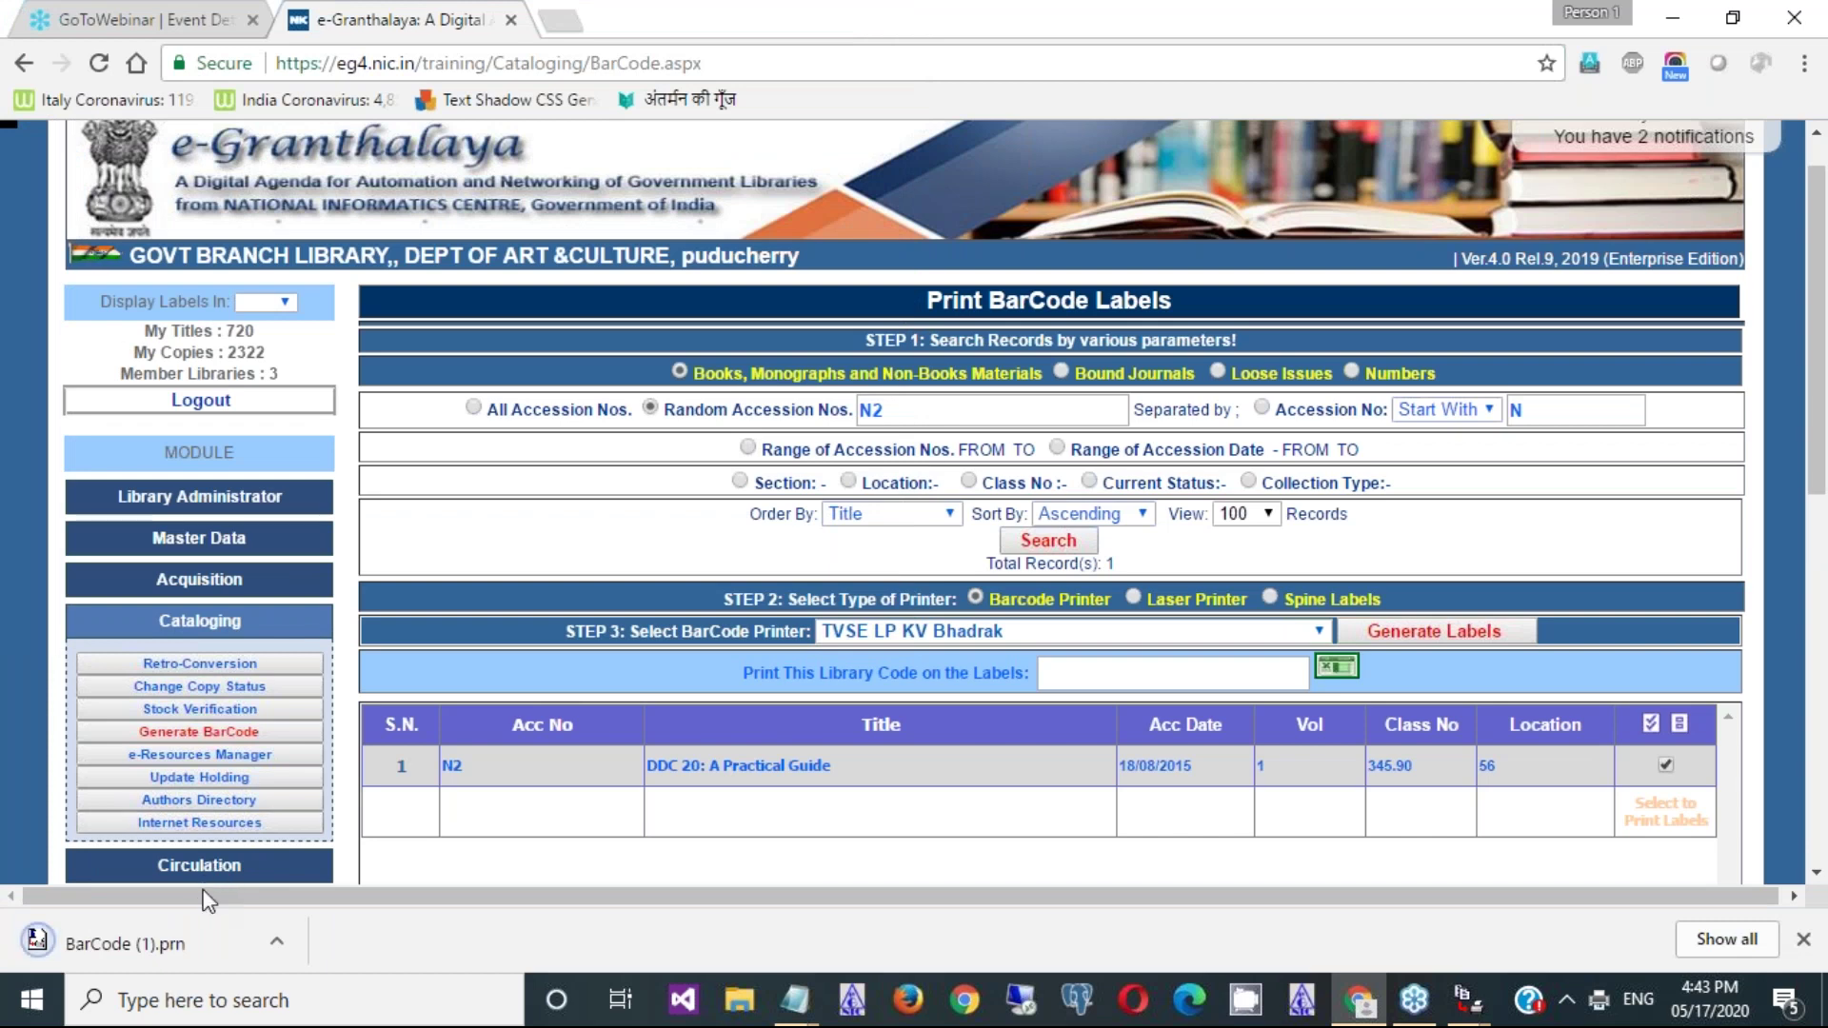
left_click(192, 922)
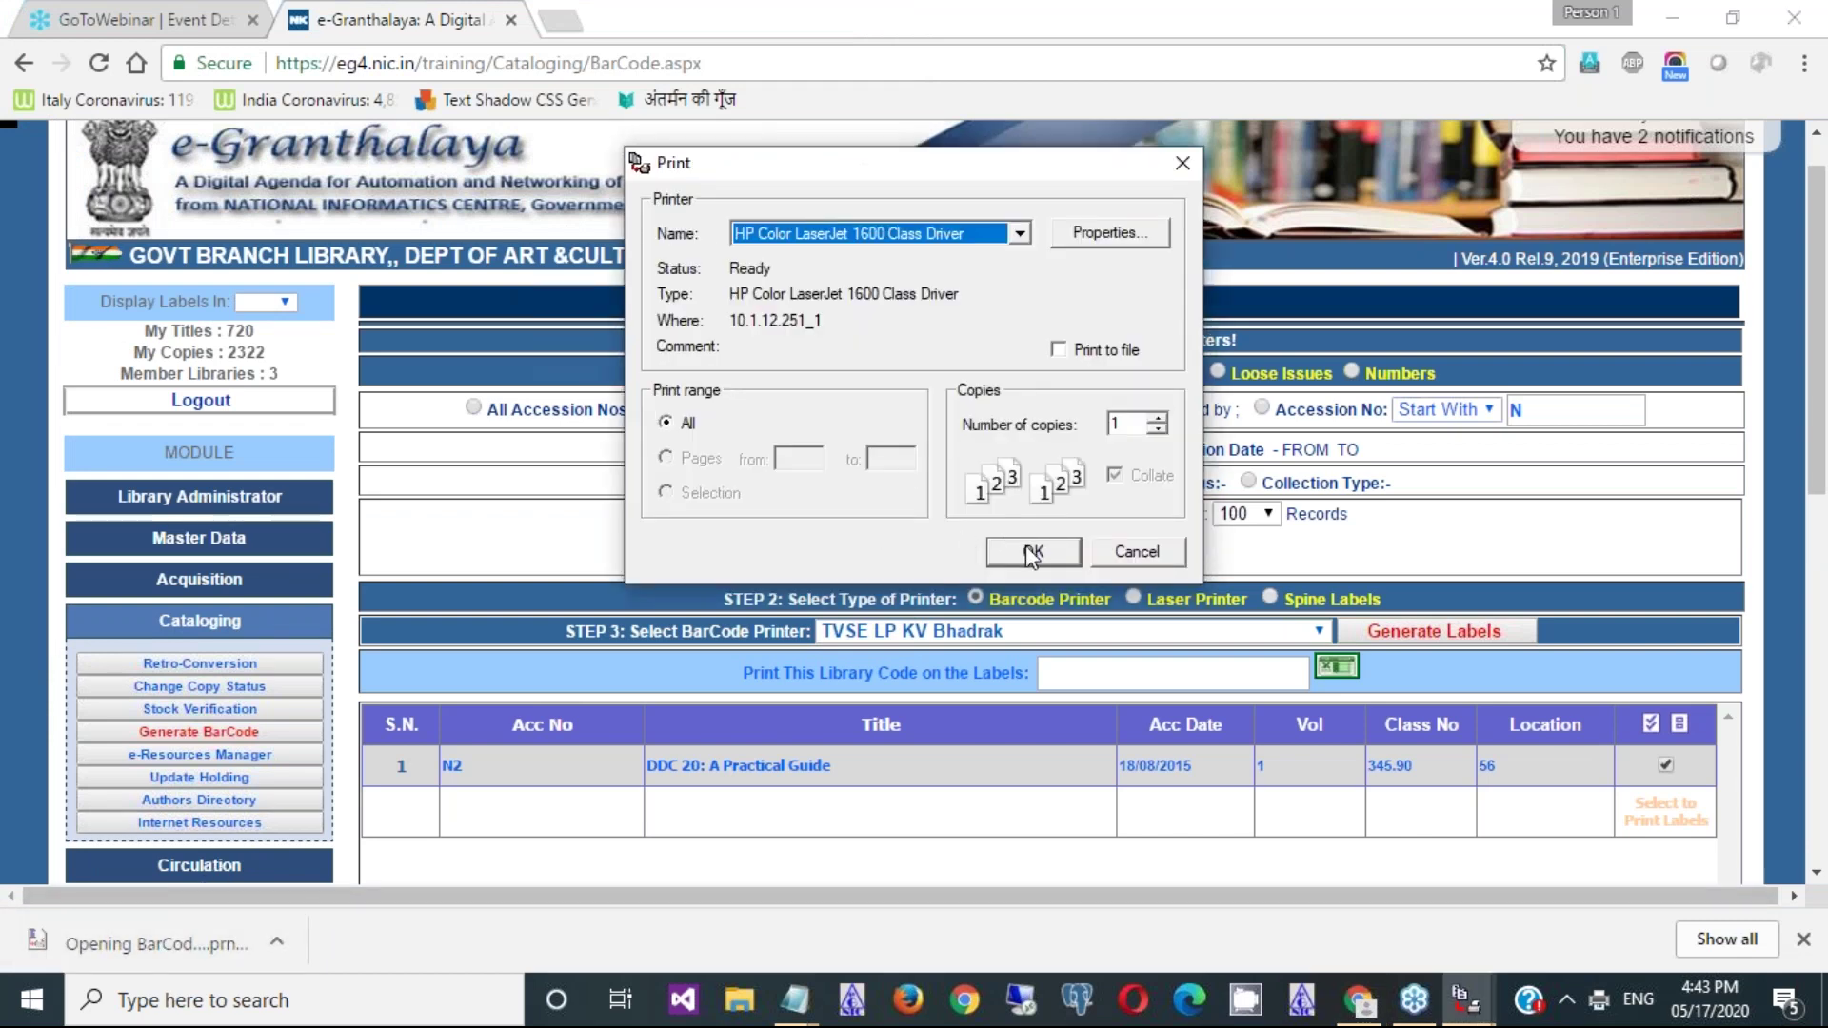
left_click(1033, 552)
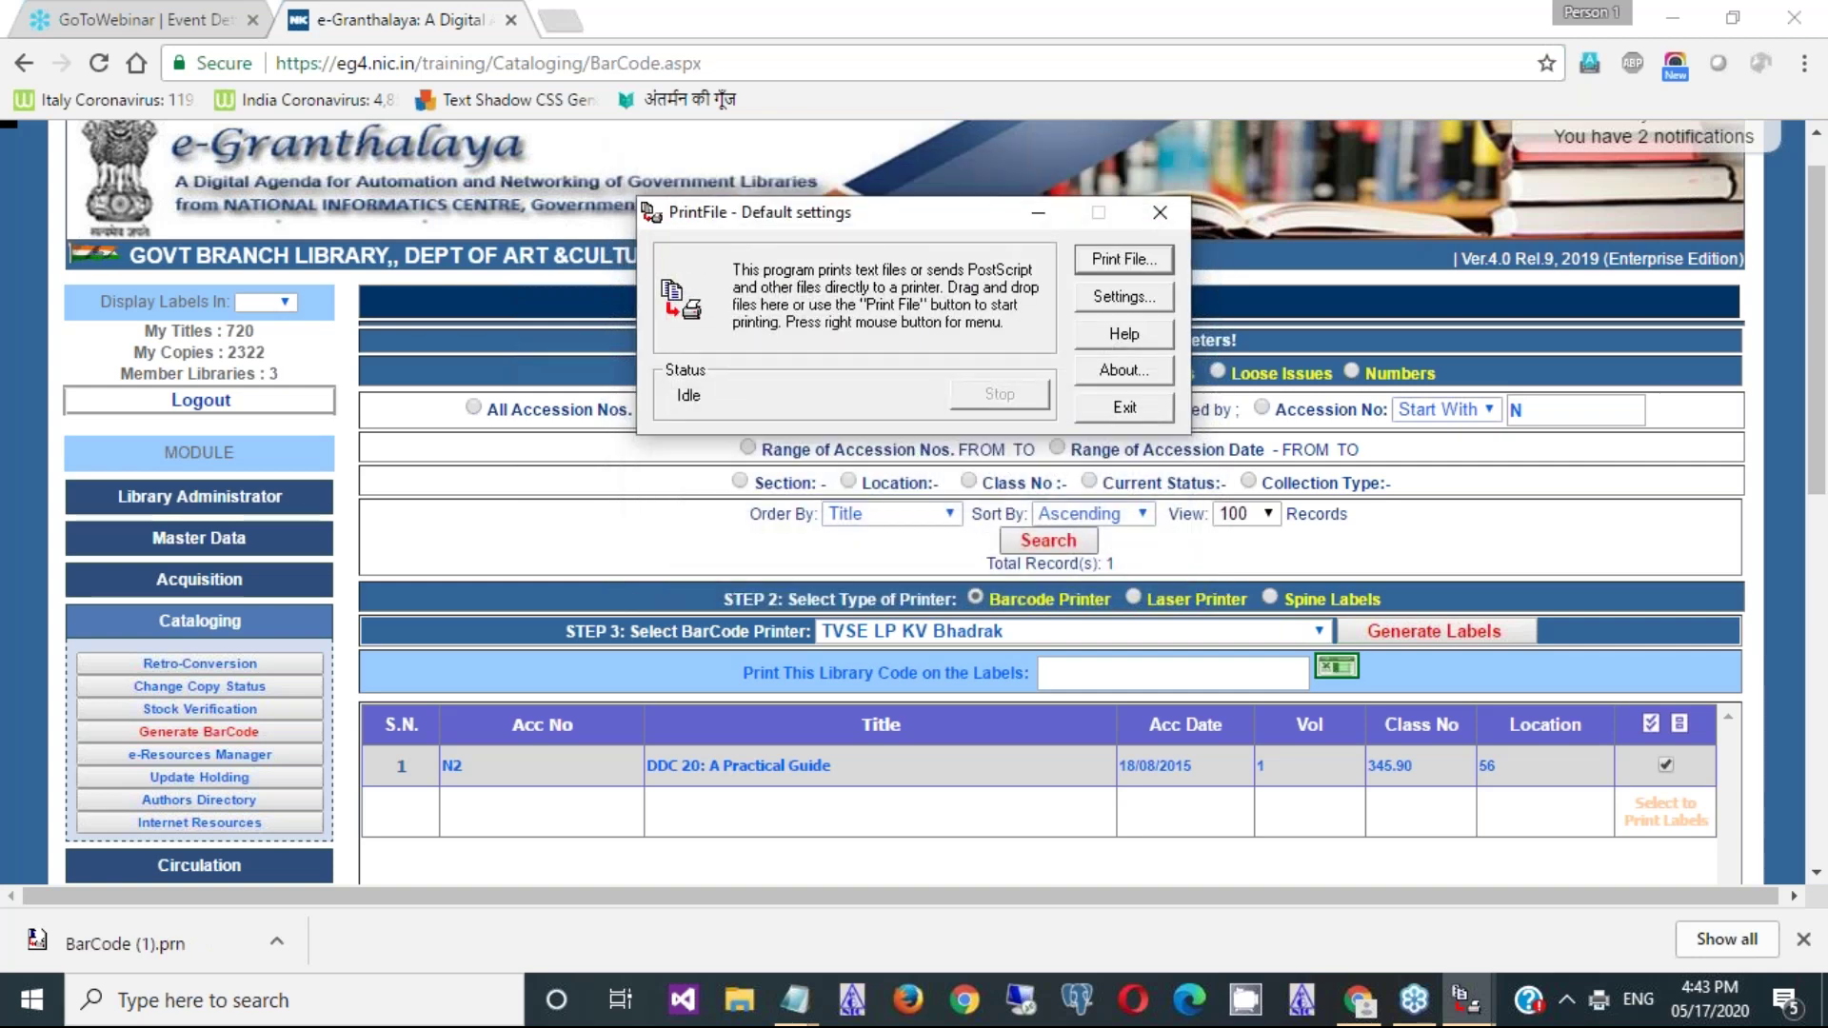
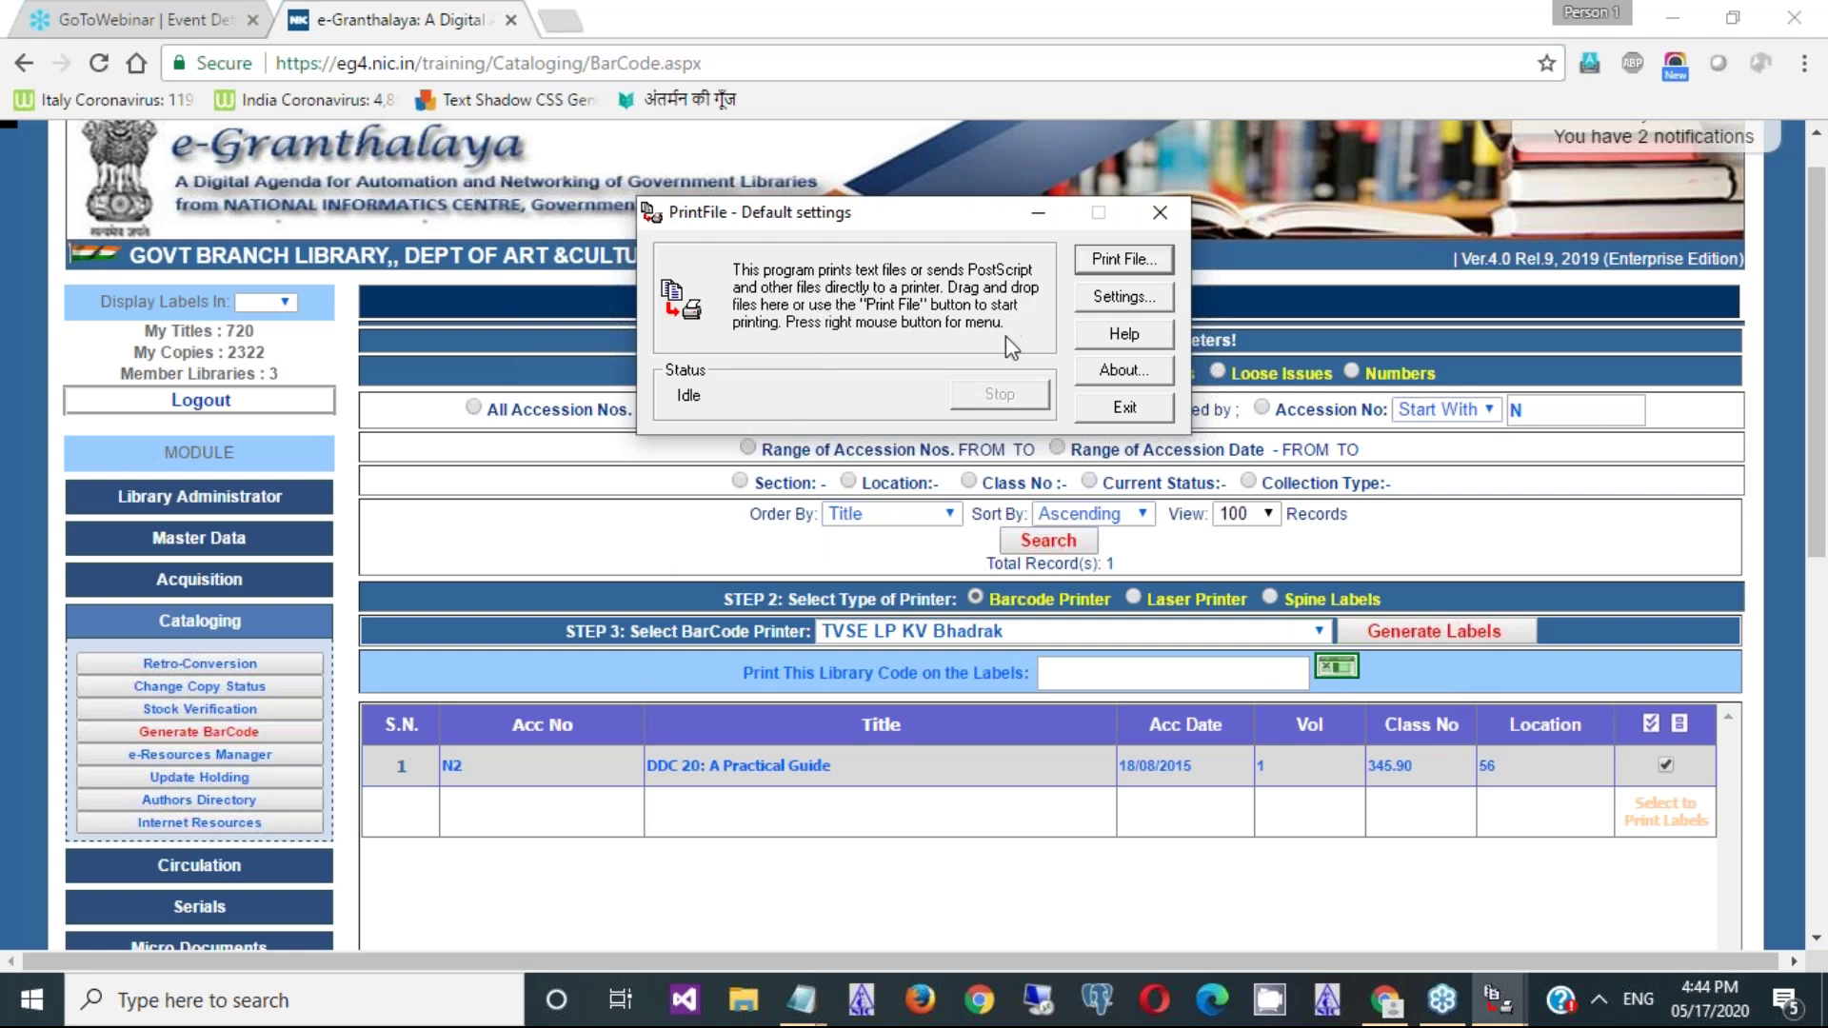
- Return to the barcode labels page, browse the available barcode printers and select BSPHCL Patna
left_click(568, 497)
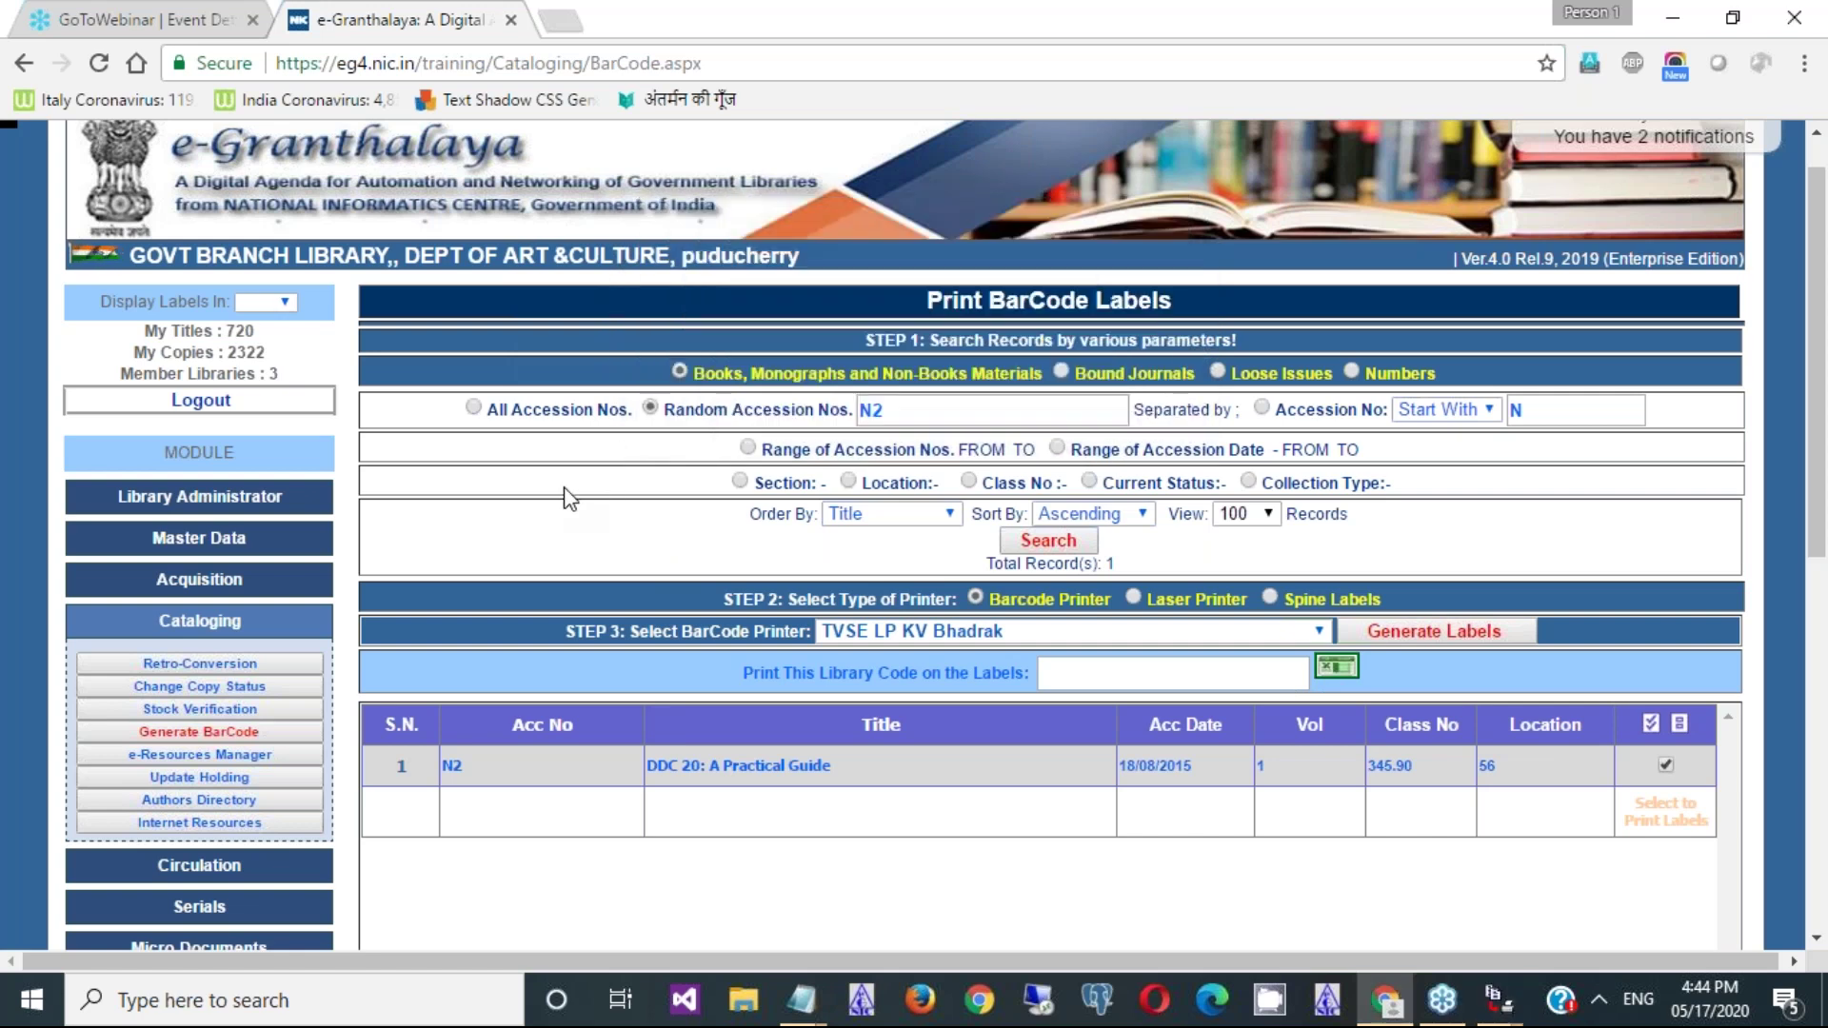
left_click(894, 638)
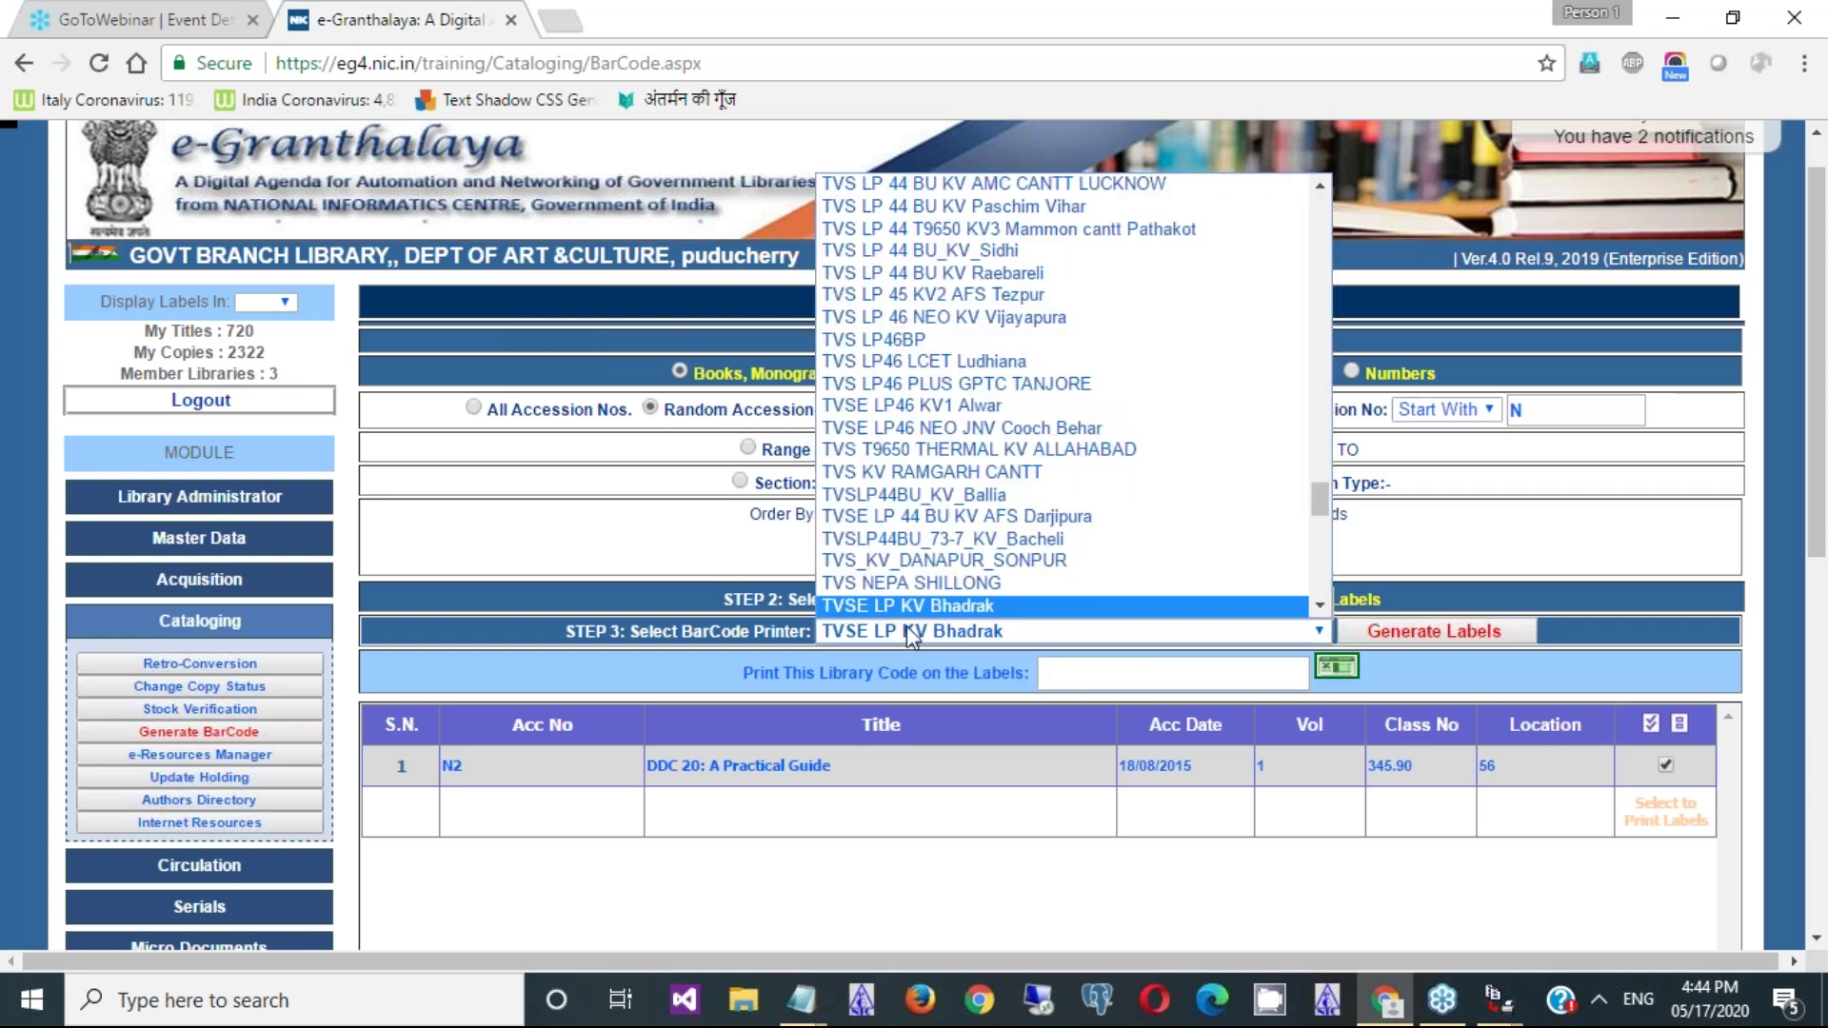
scroll(1315, 593, "down", 10)
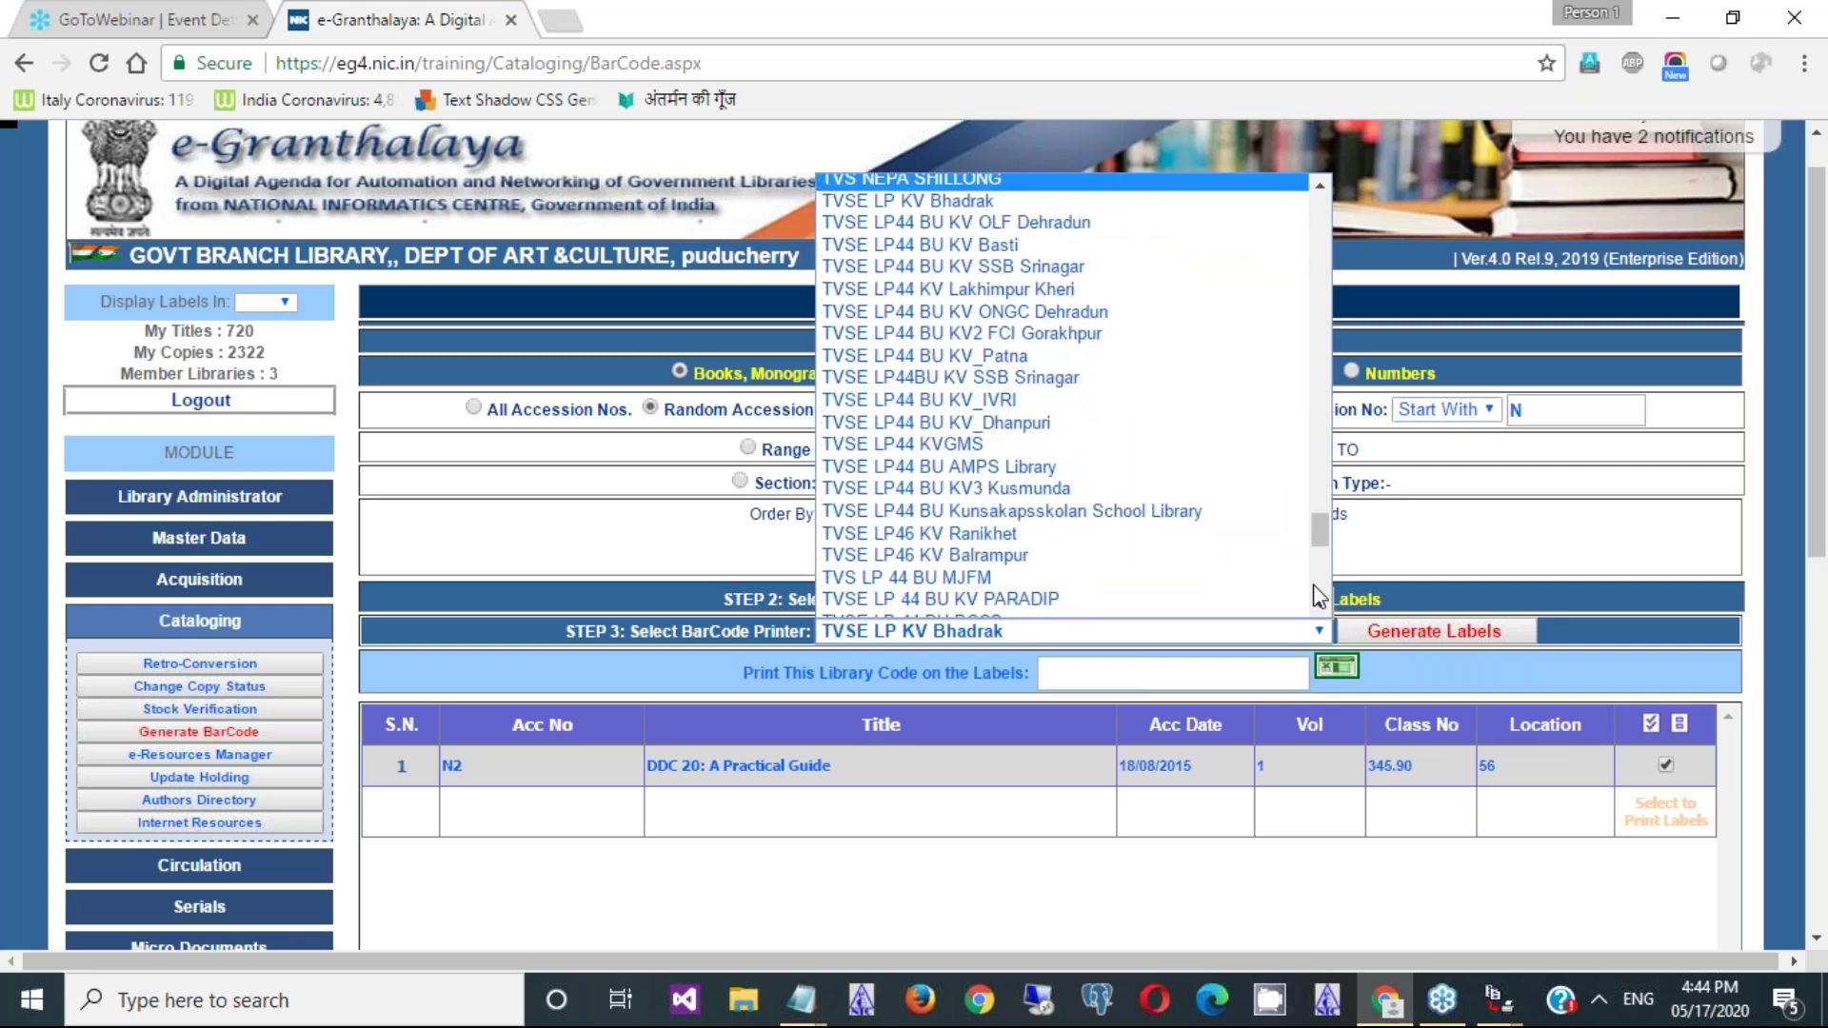
scroll(1325, 233, "up", 15)
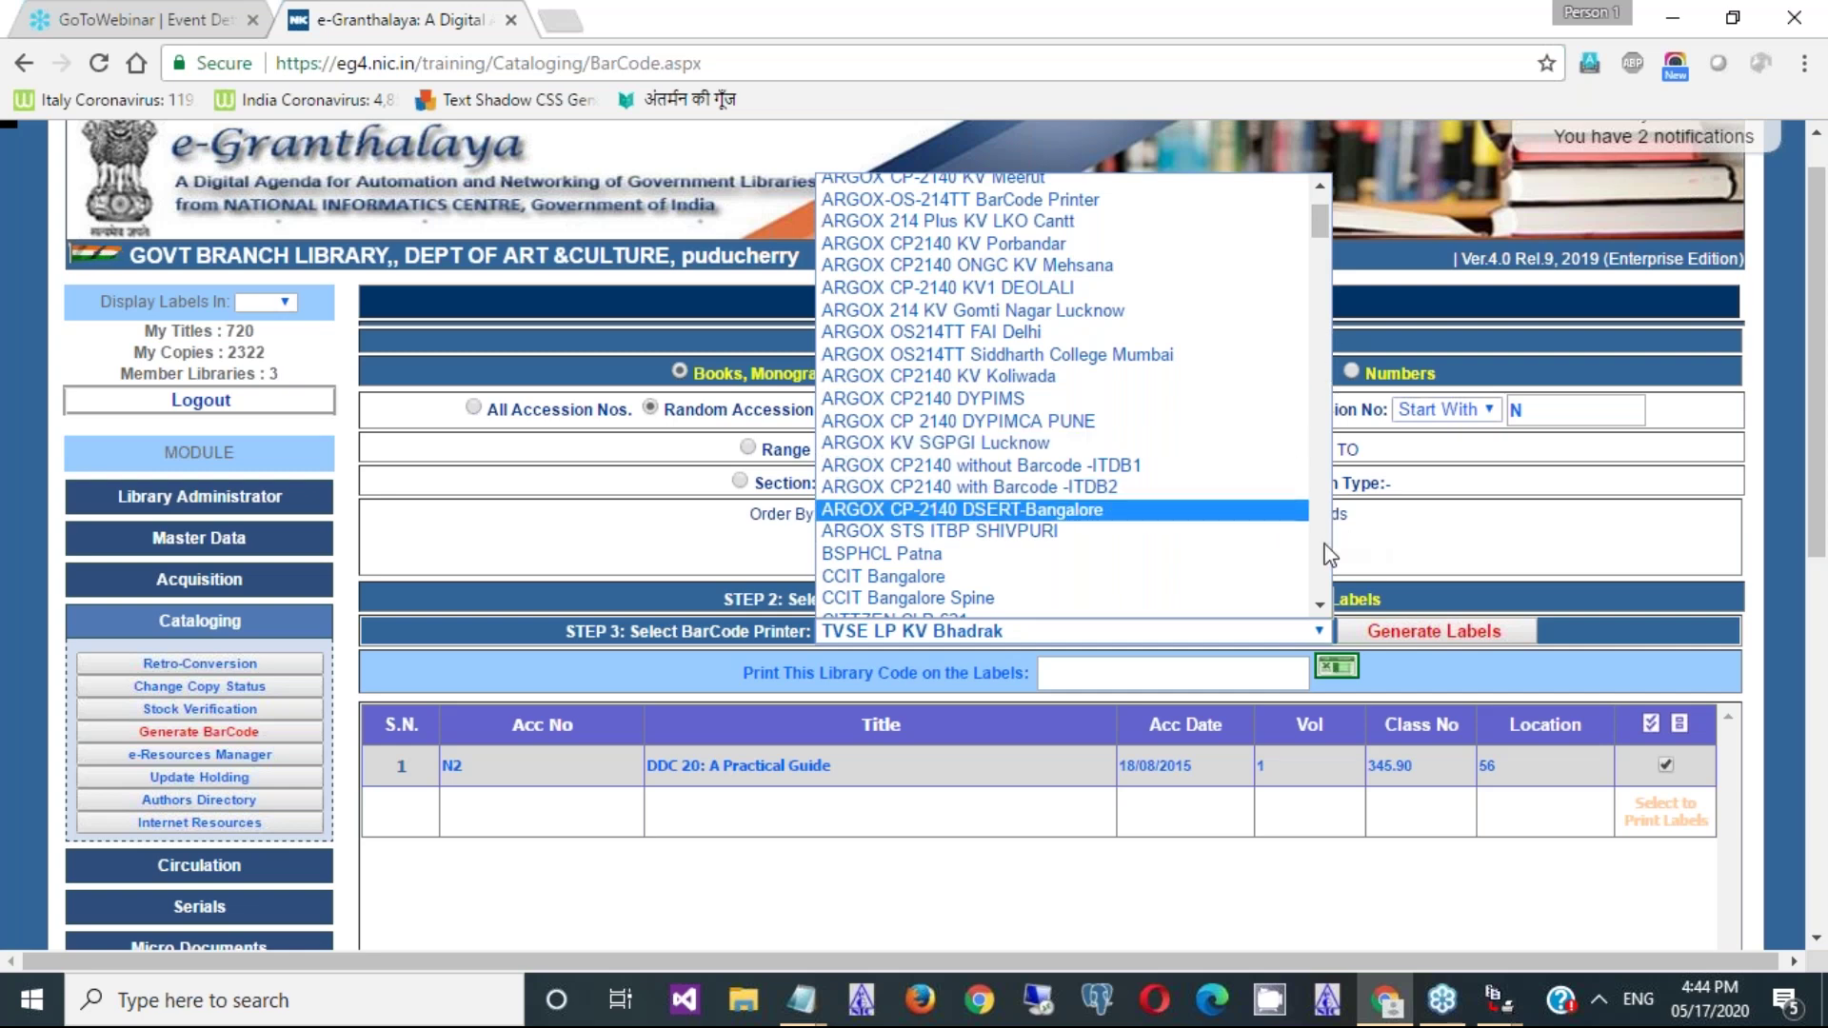
left_click(1051, 555)
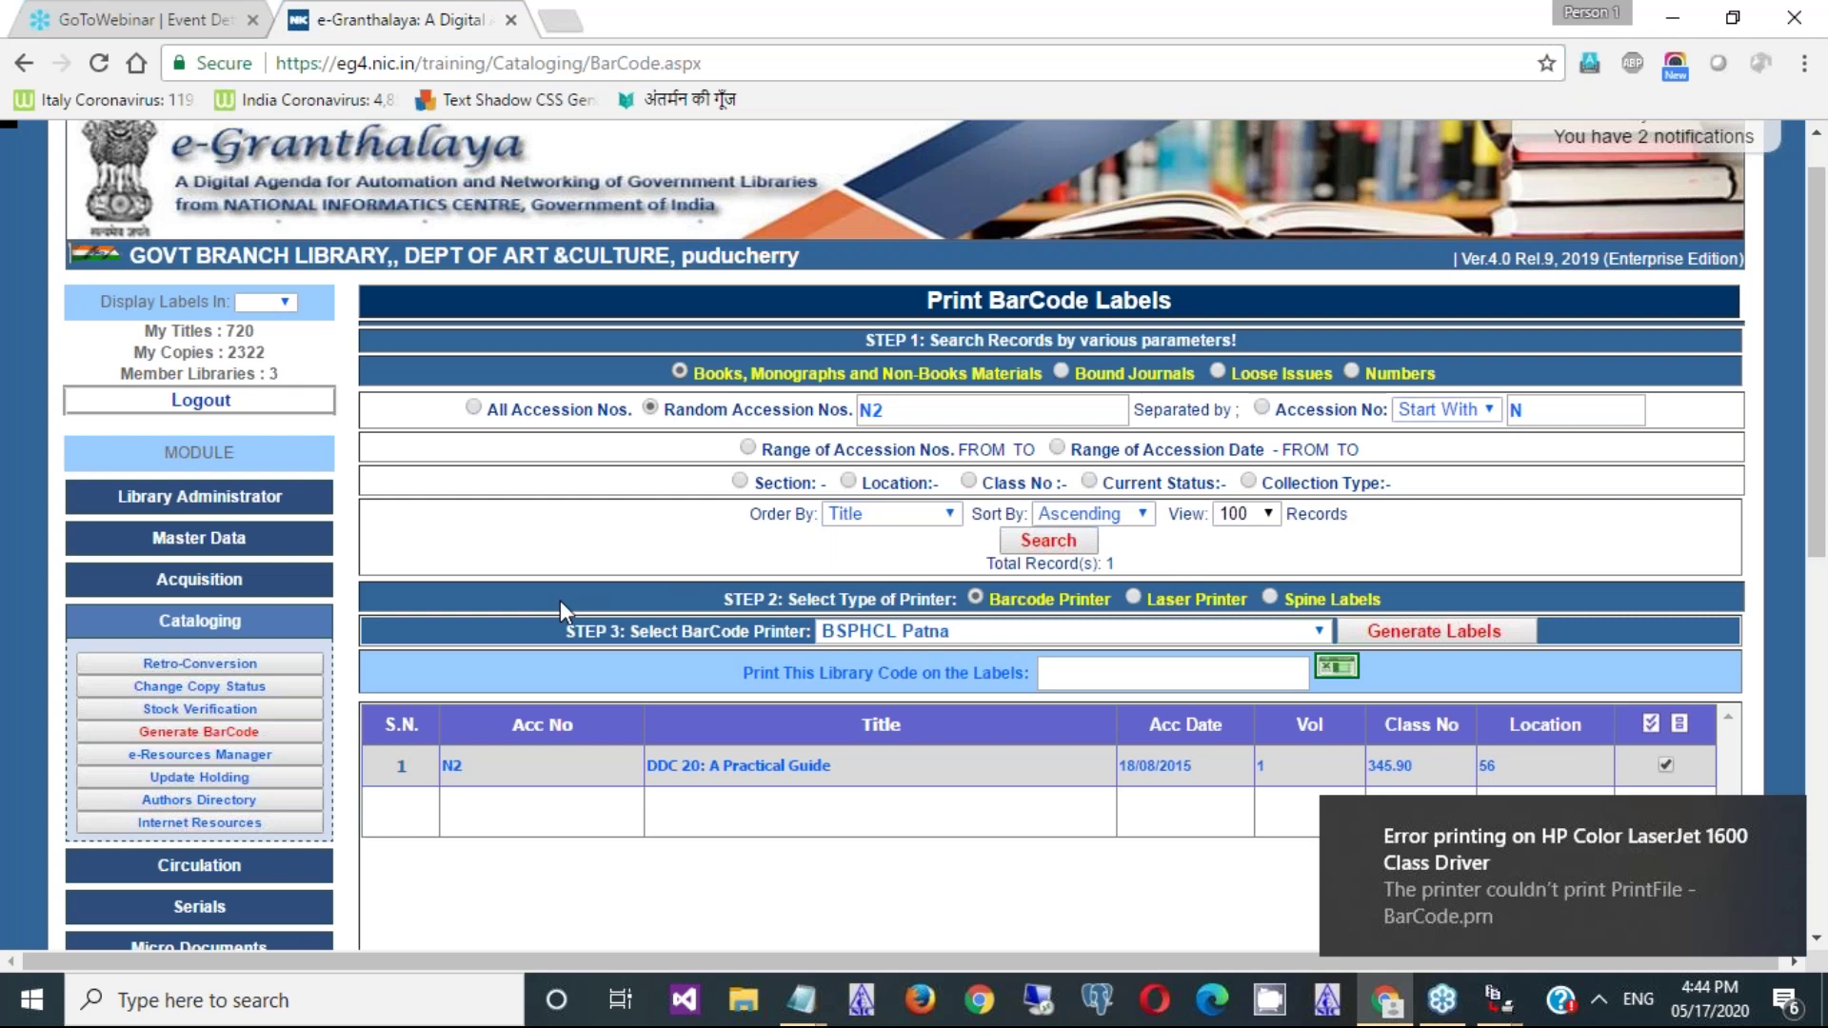
- Set the default barcode printer in the library profile to ARGOX OS214TT Siddharth College Mumbai and save the profile
left_click(206, 501)
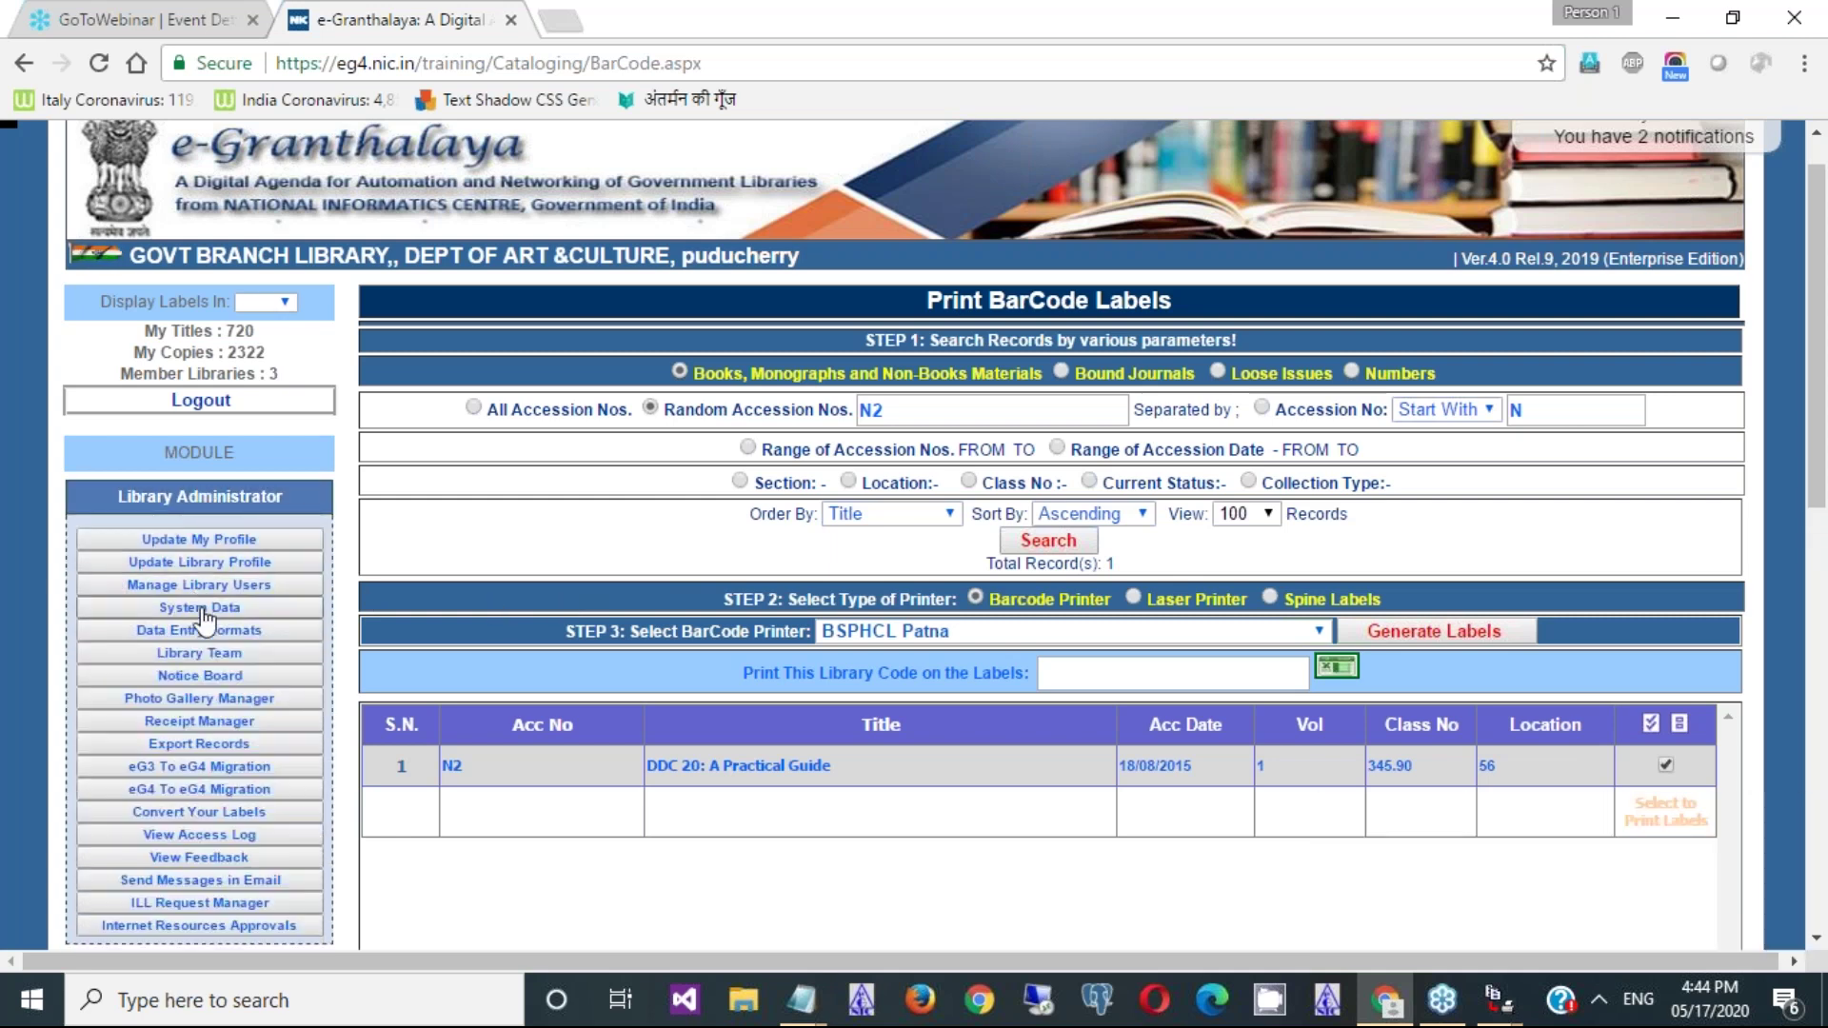
left_click(250, 569)
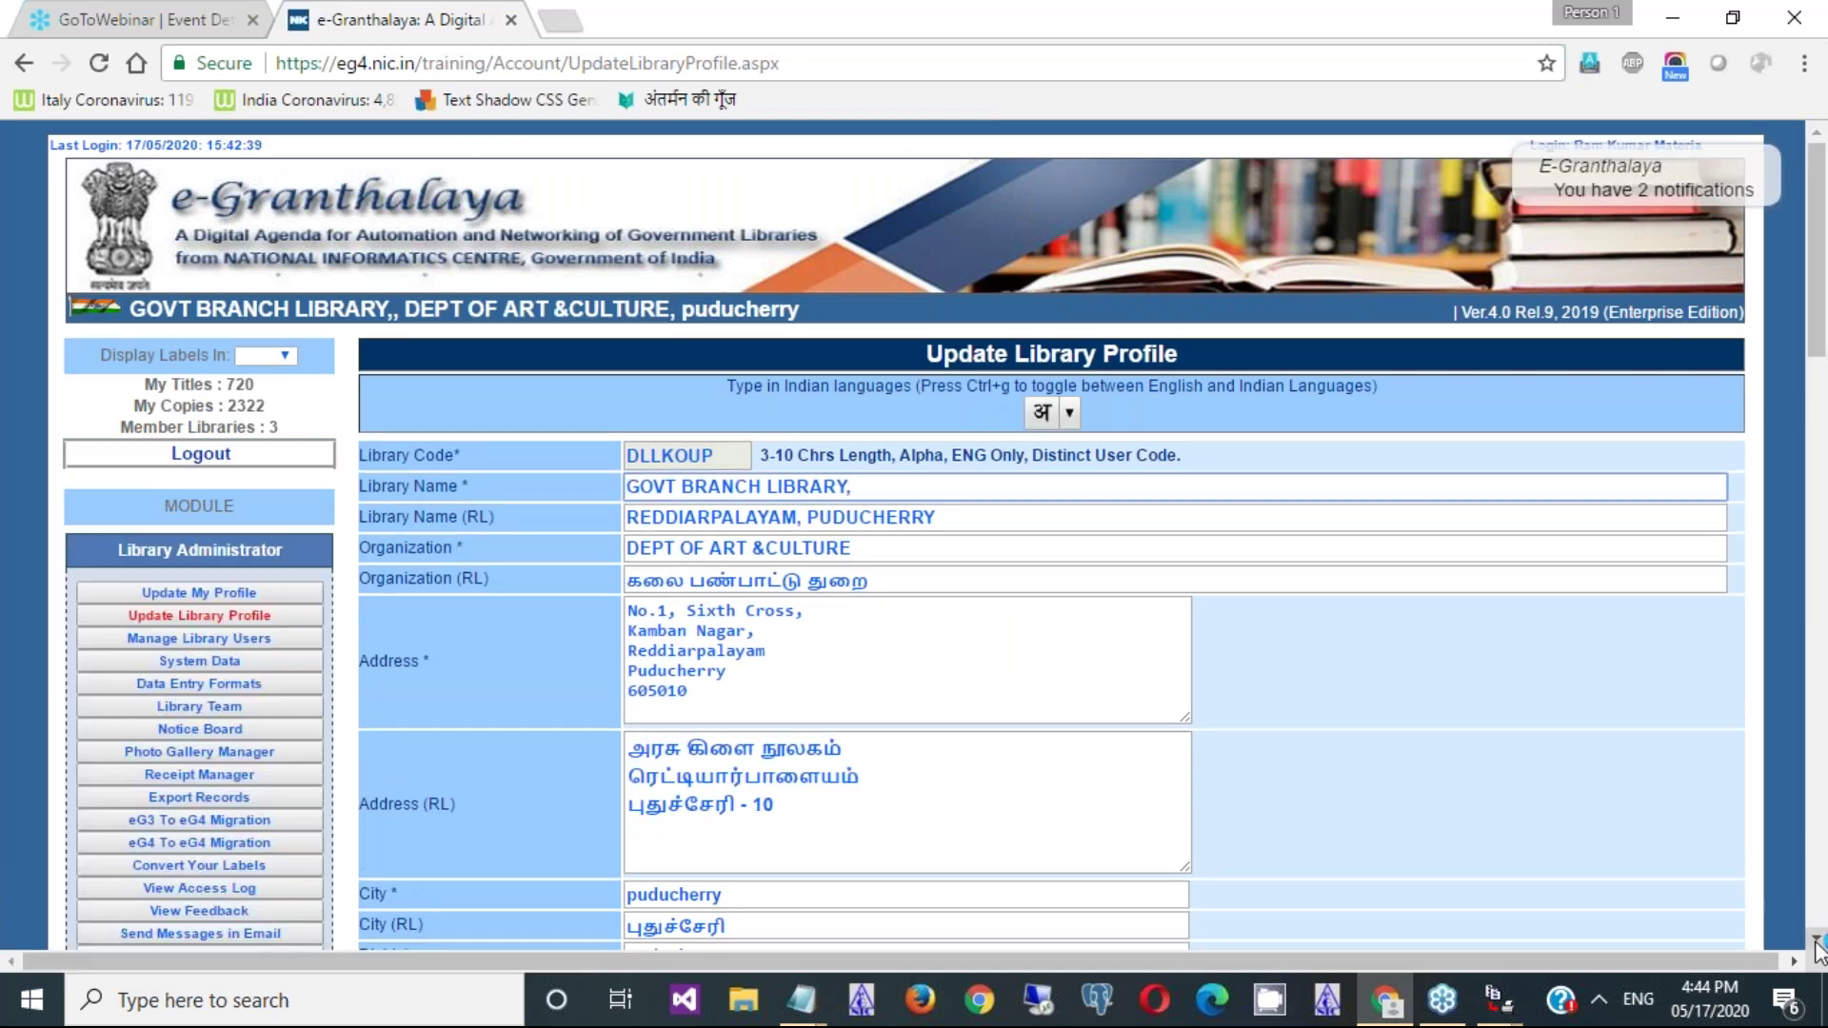
left_click(1816, 938)
scroll(233, 850, "down", 10)
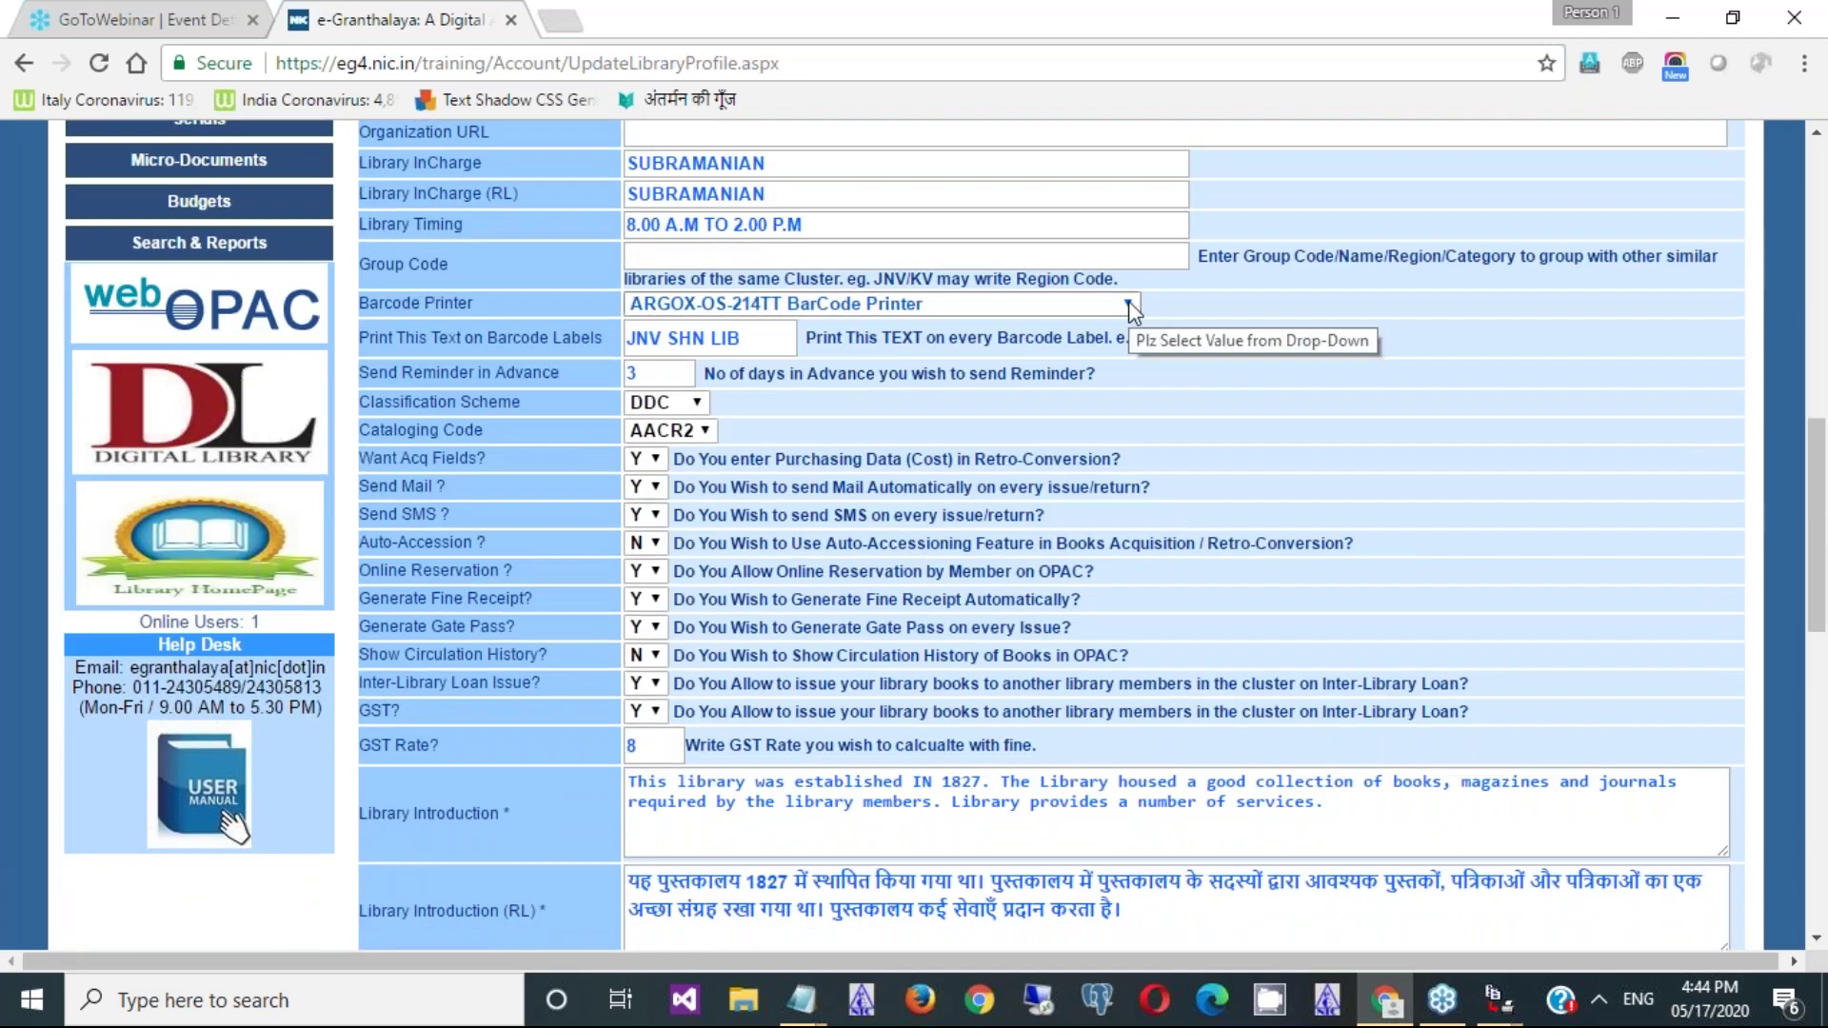
left_click(1127, 303)
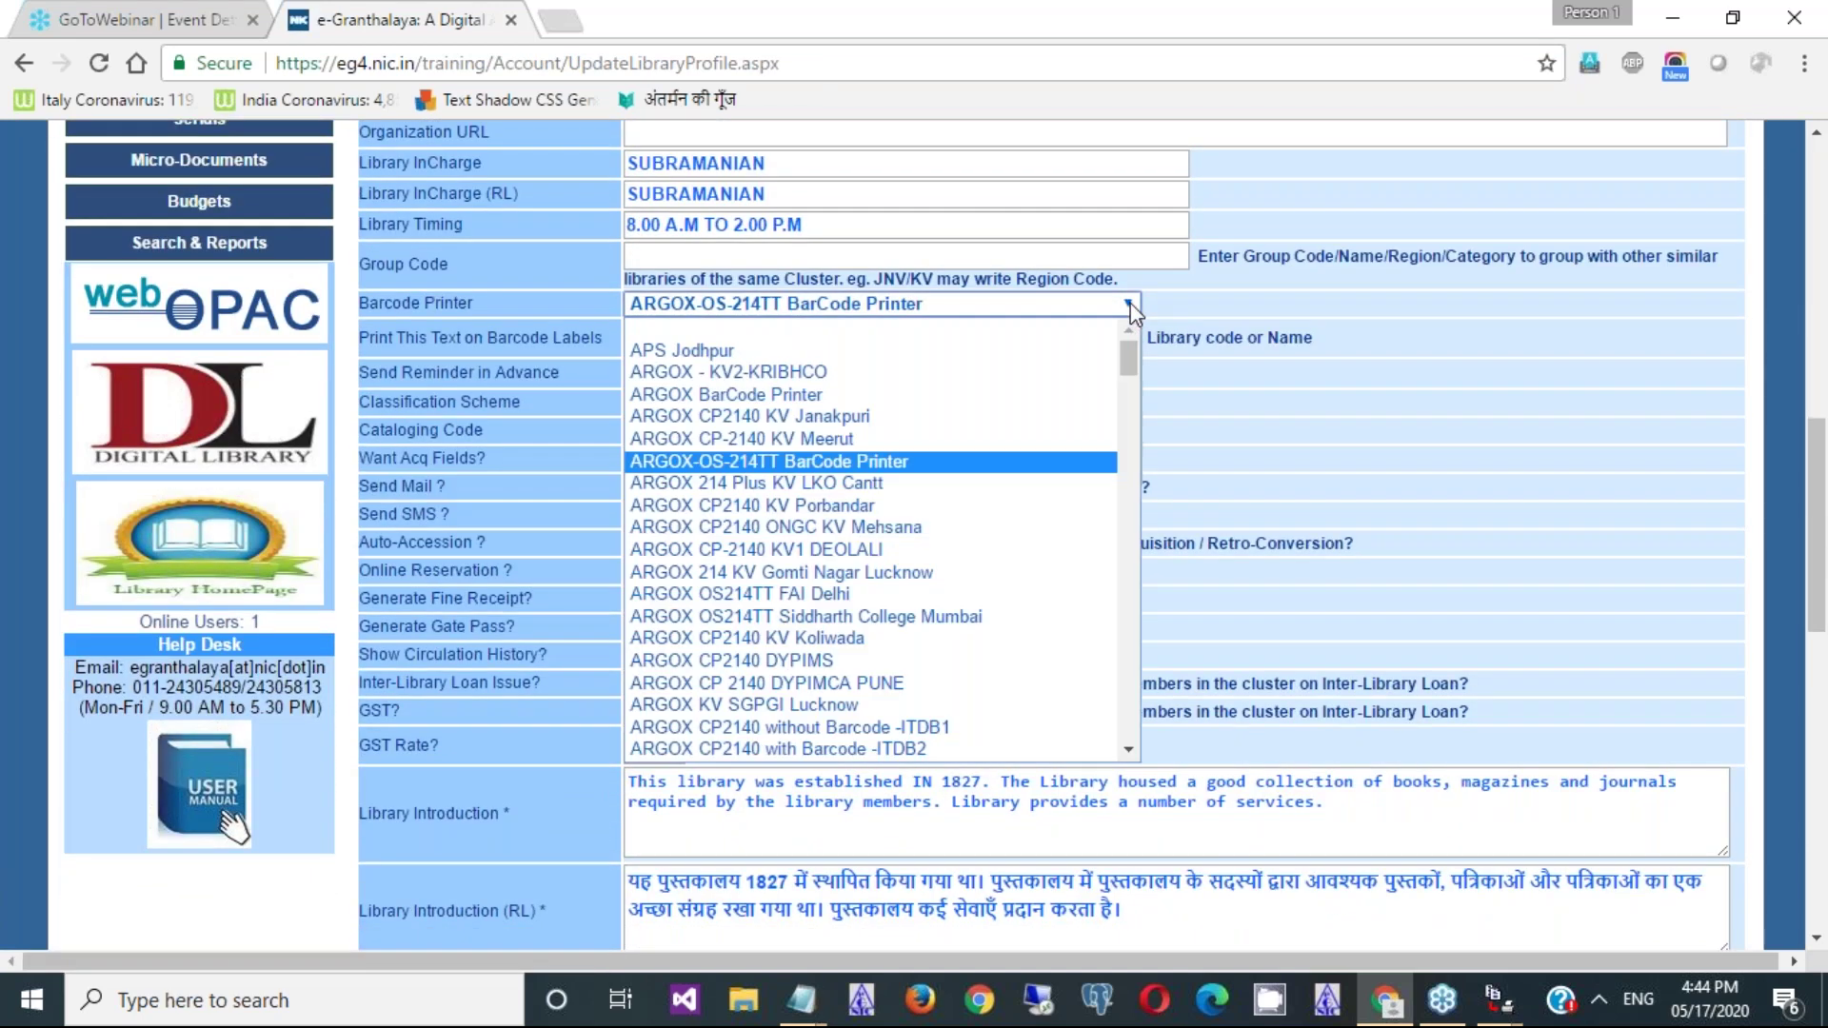
left_click(881, 616)
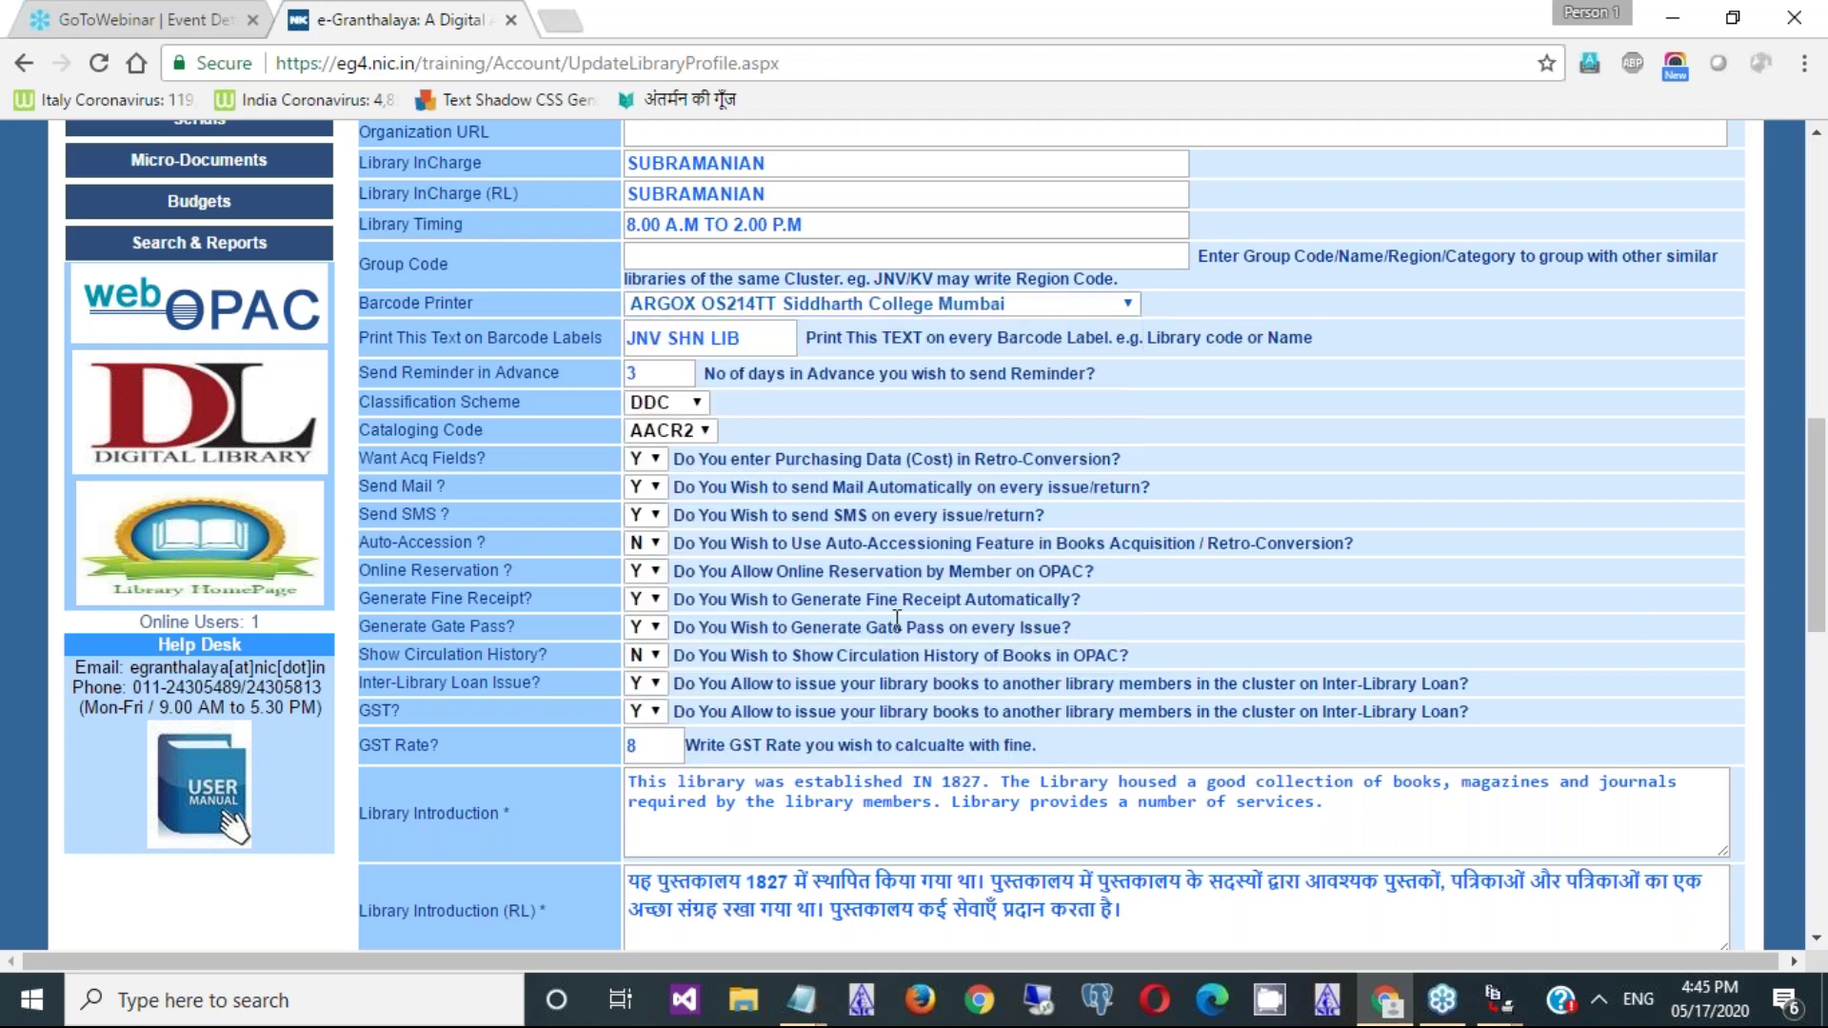
scroll(897, 618, "down", 10)
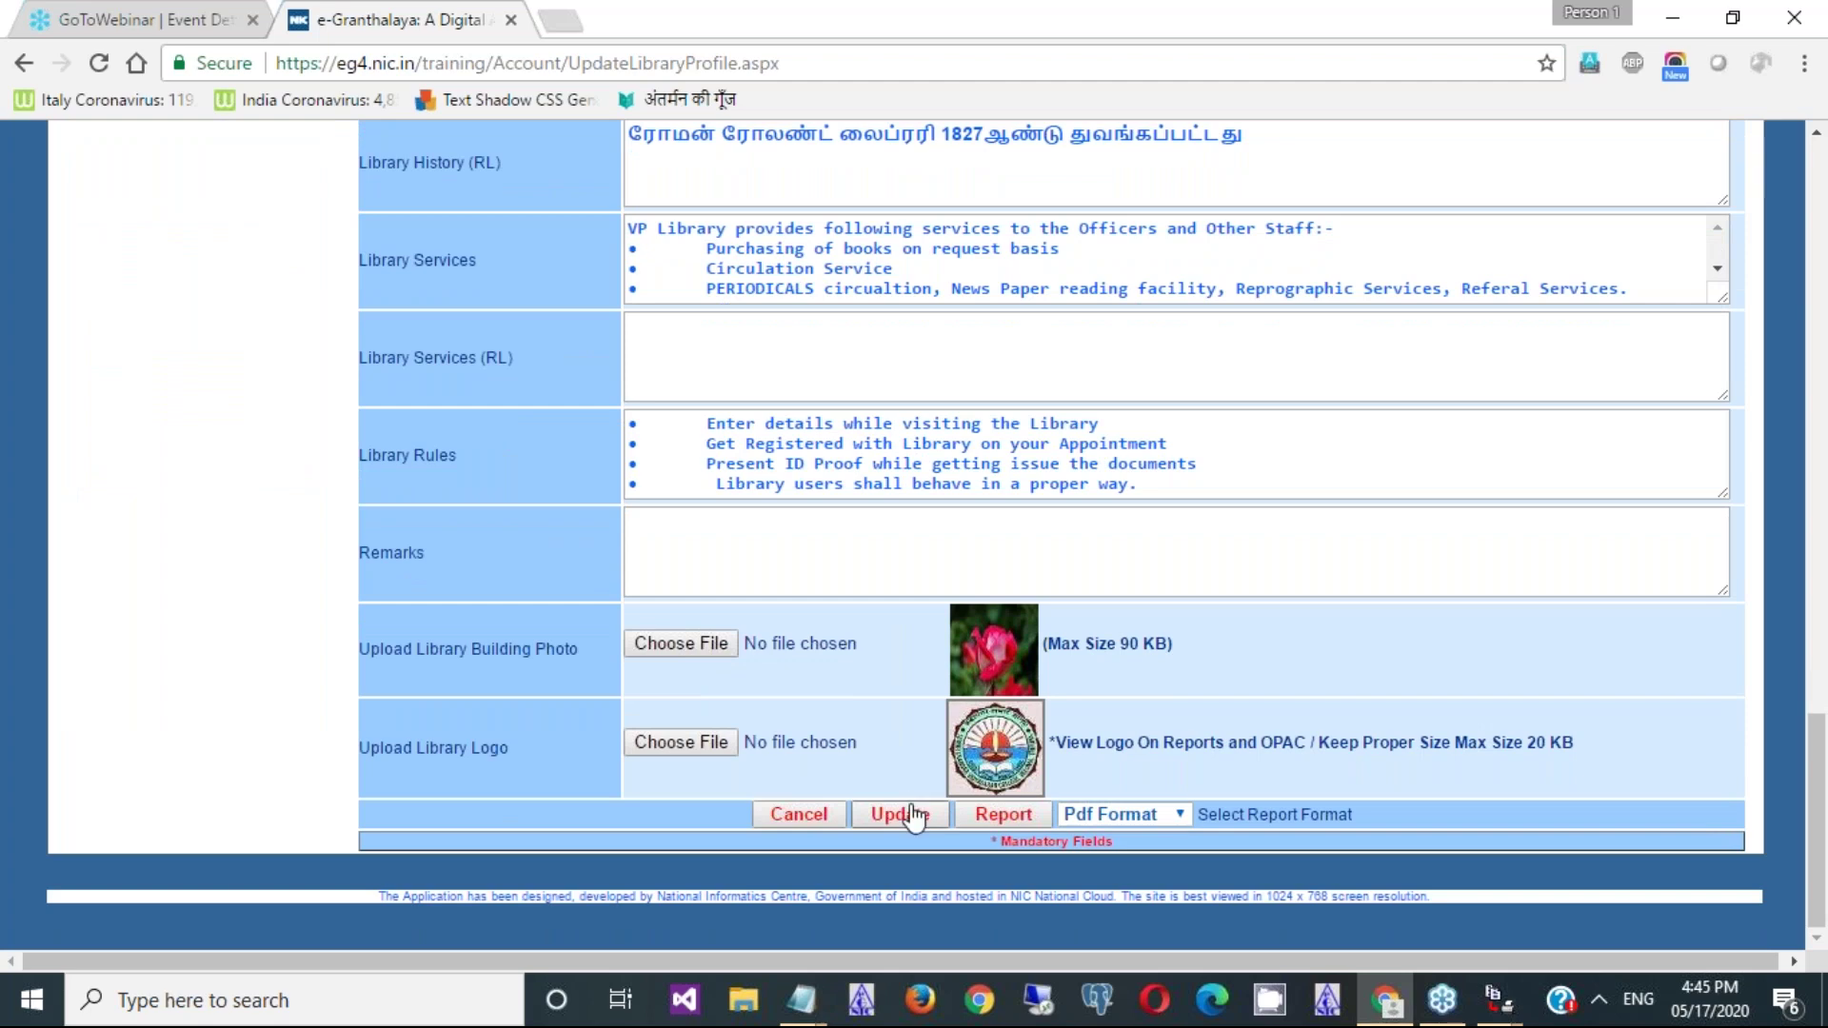
left_click(912, 815)
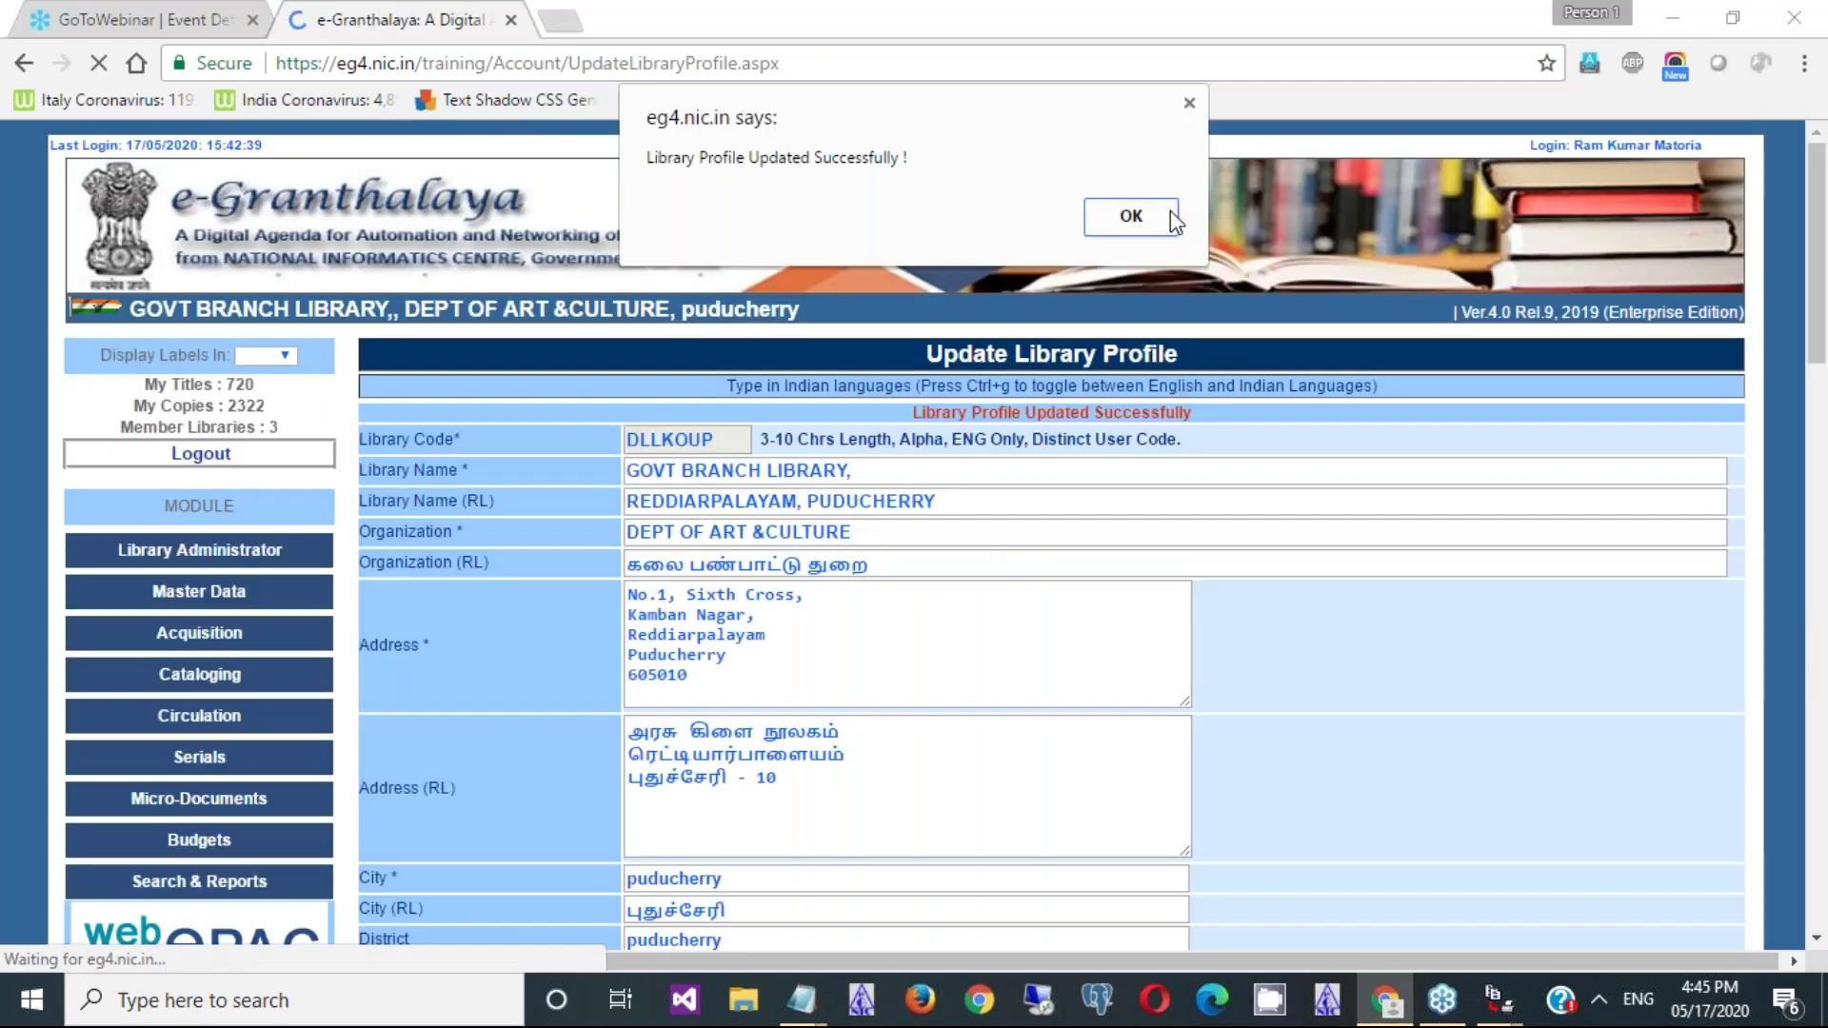
left_click(1131, 213)
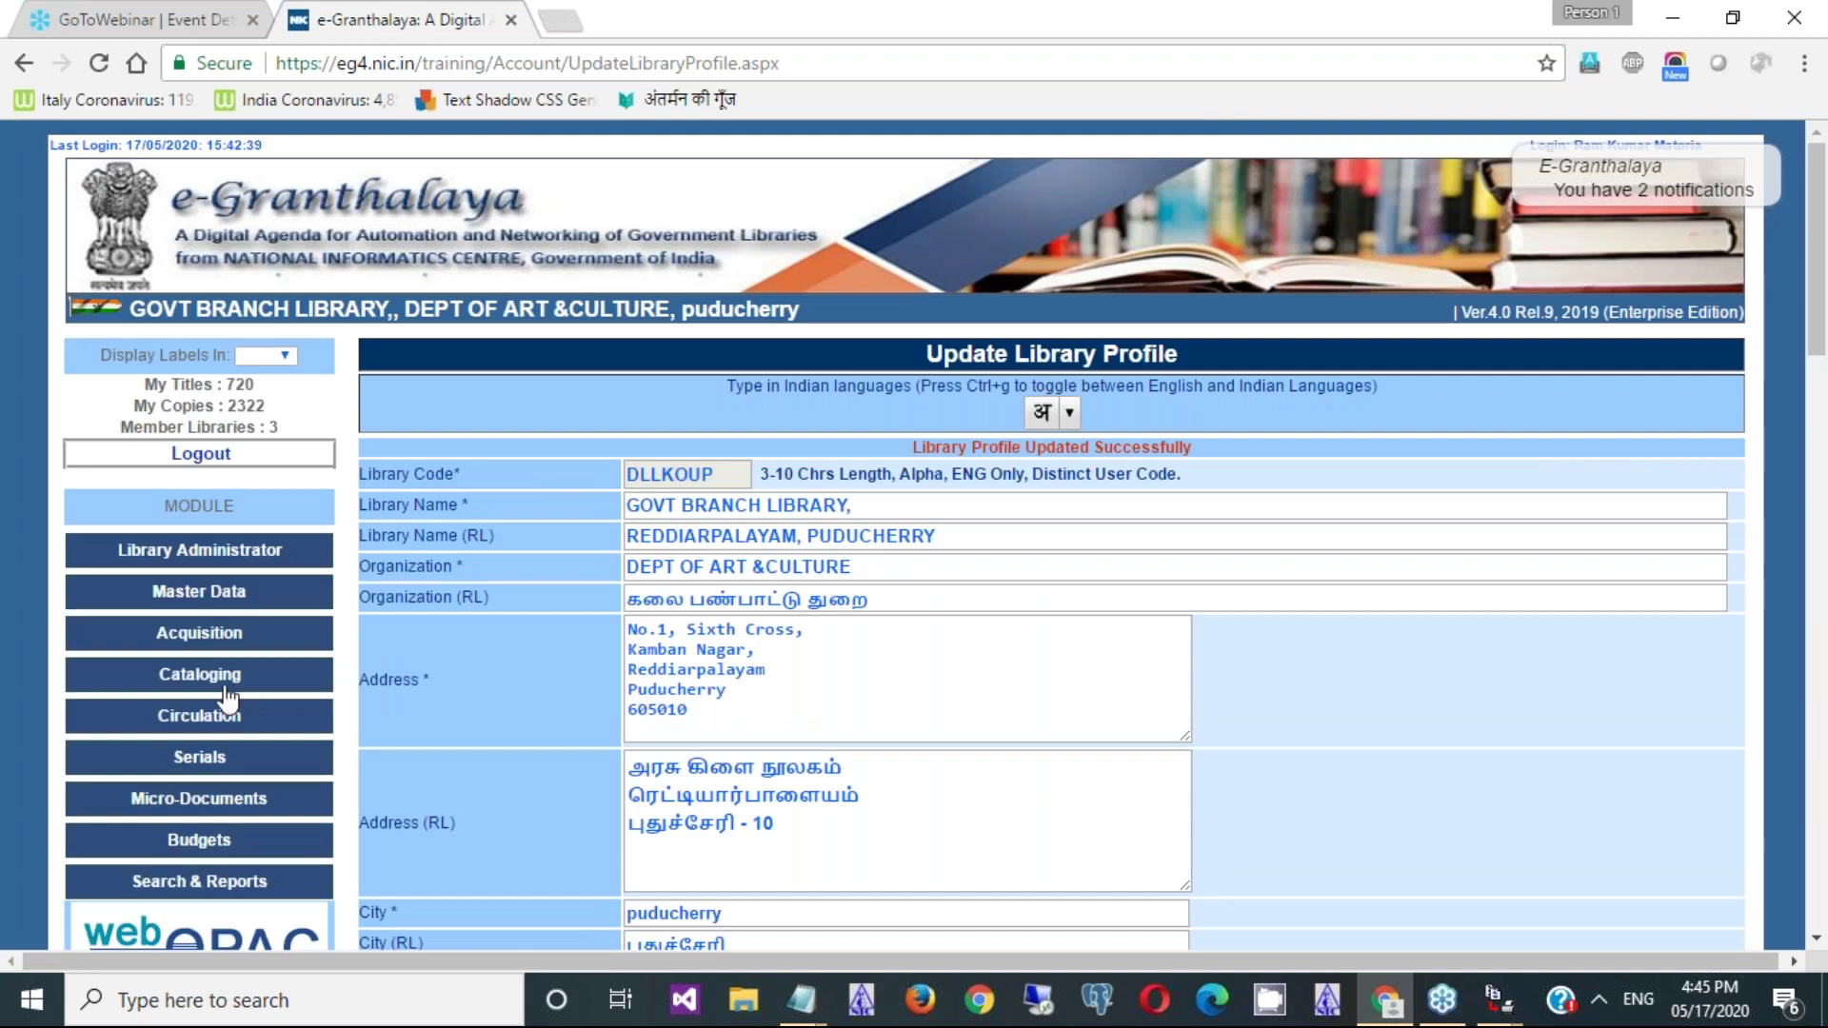
- Open the barcode generation page under Cataloging and search the records of all accession numbers
left_click(218, 681)
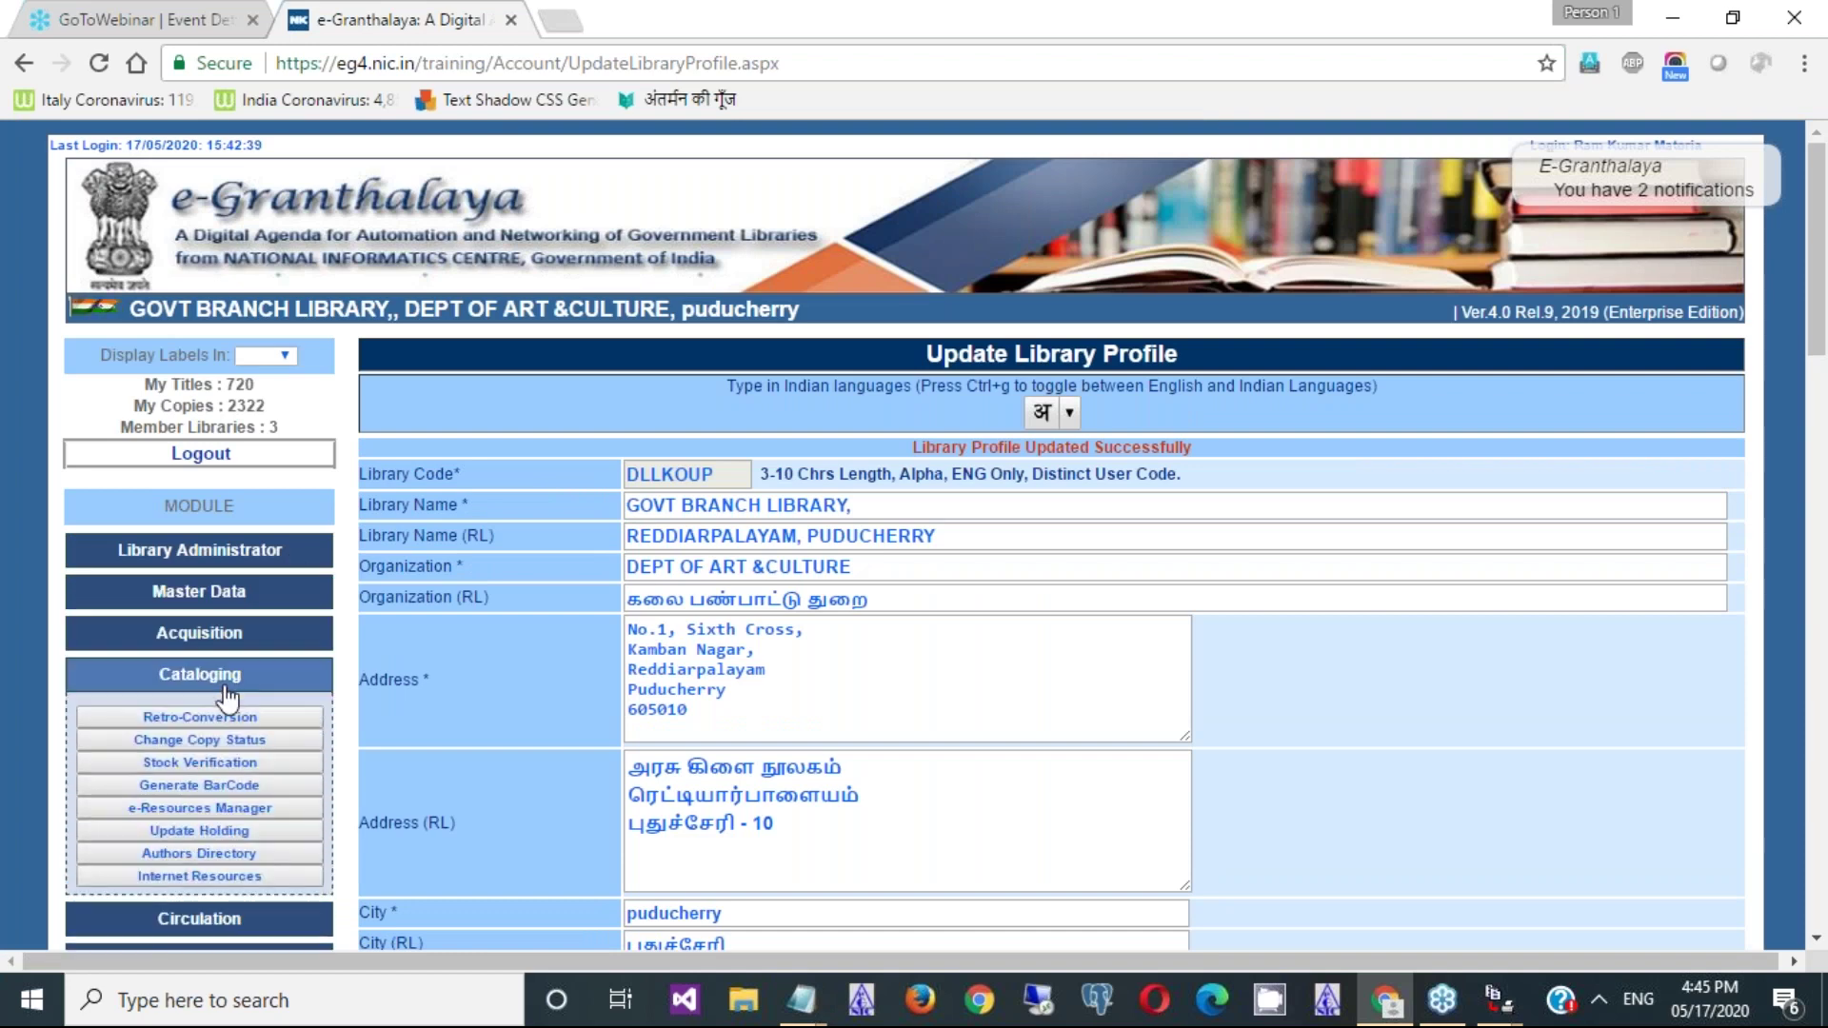
left_click(205, 786)
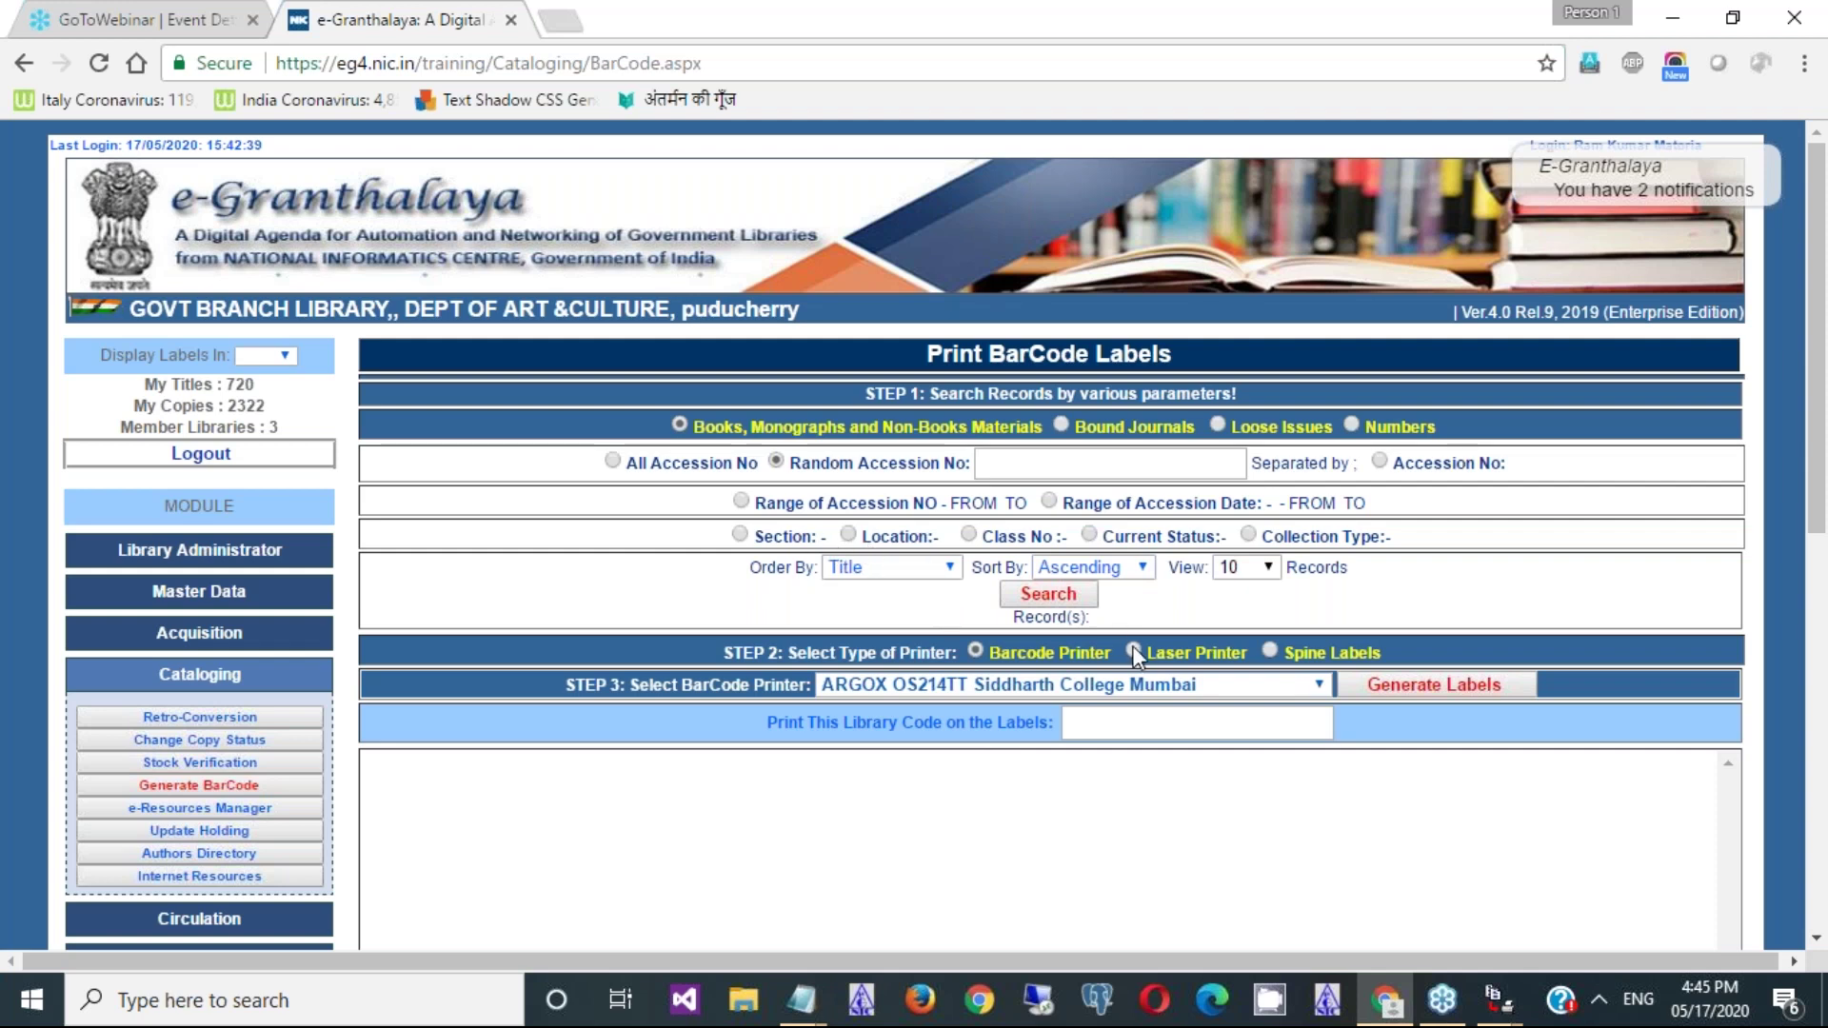
left_click(714, 470)
left_click(1023, 592)
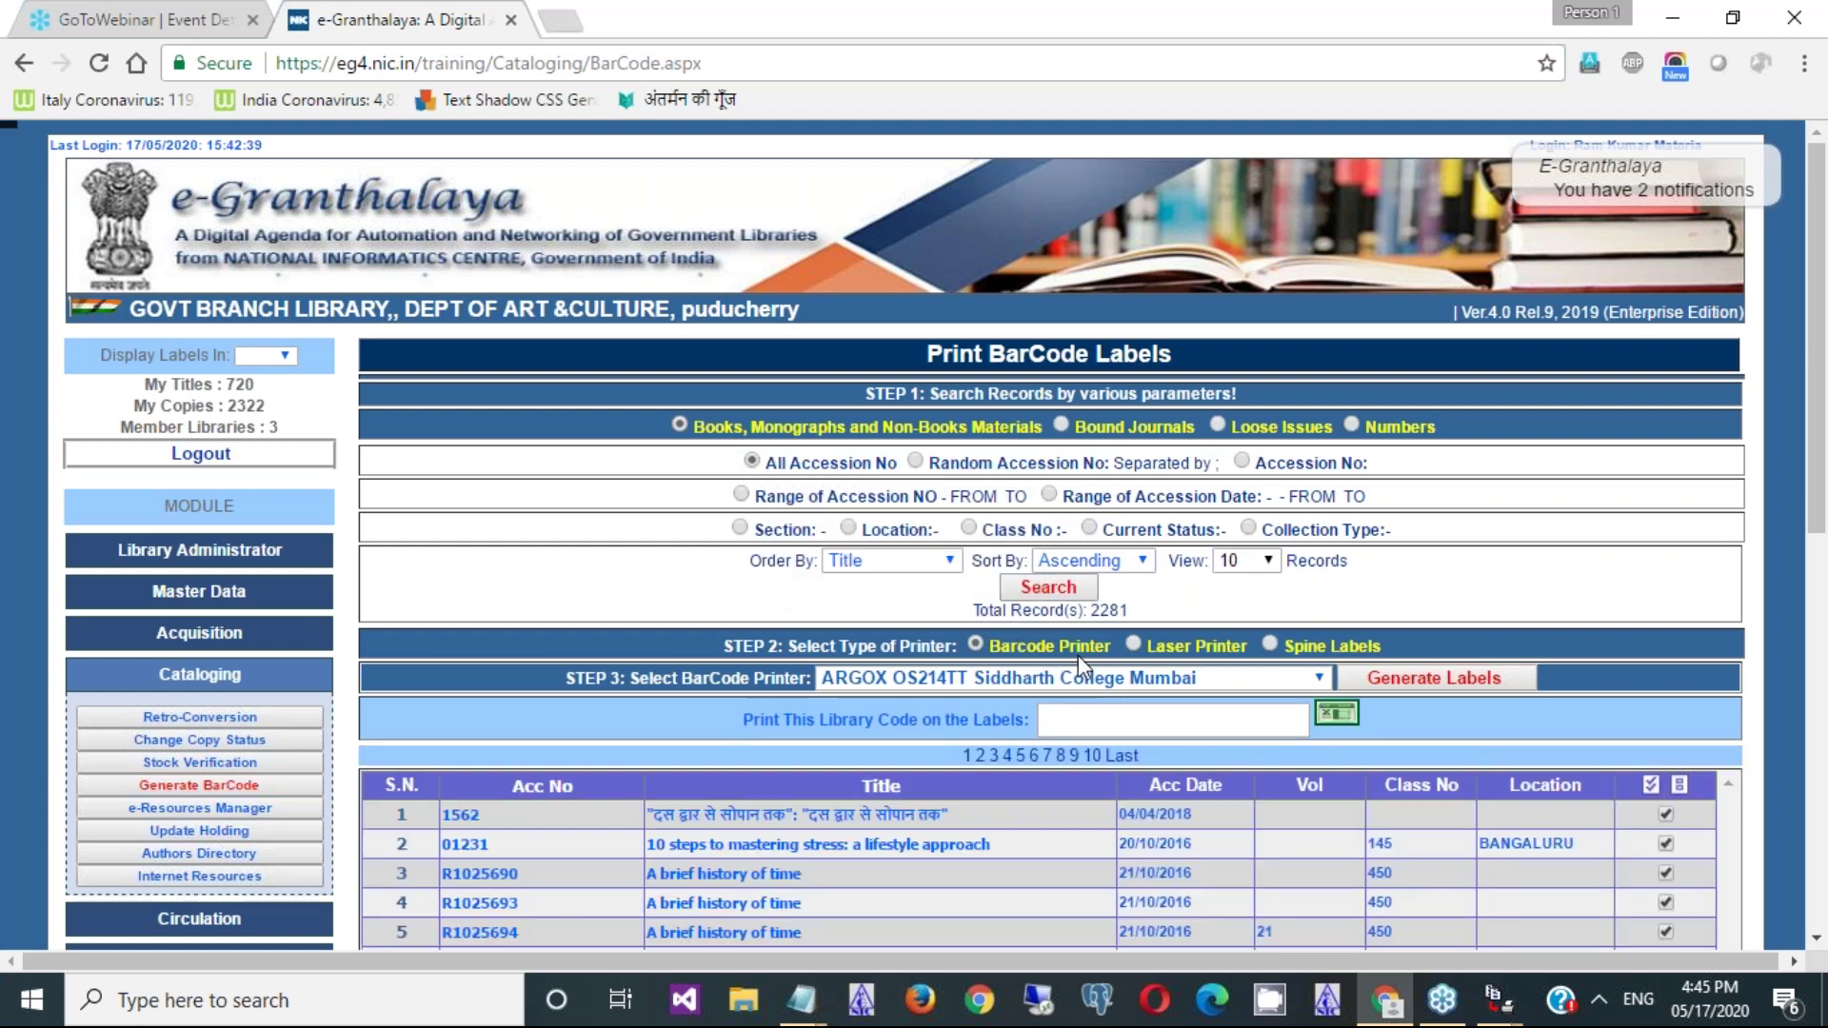
- Generate laser printer labels in 8x3 size as Report_Labels_17052020 (8).pdf, view the saved PDF and close it
left_click(1133, 644)
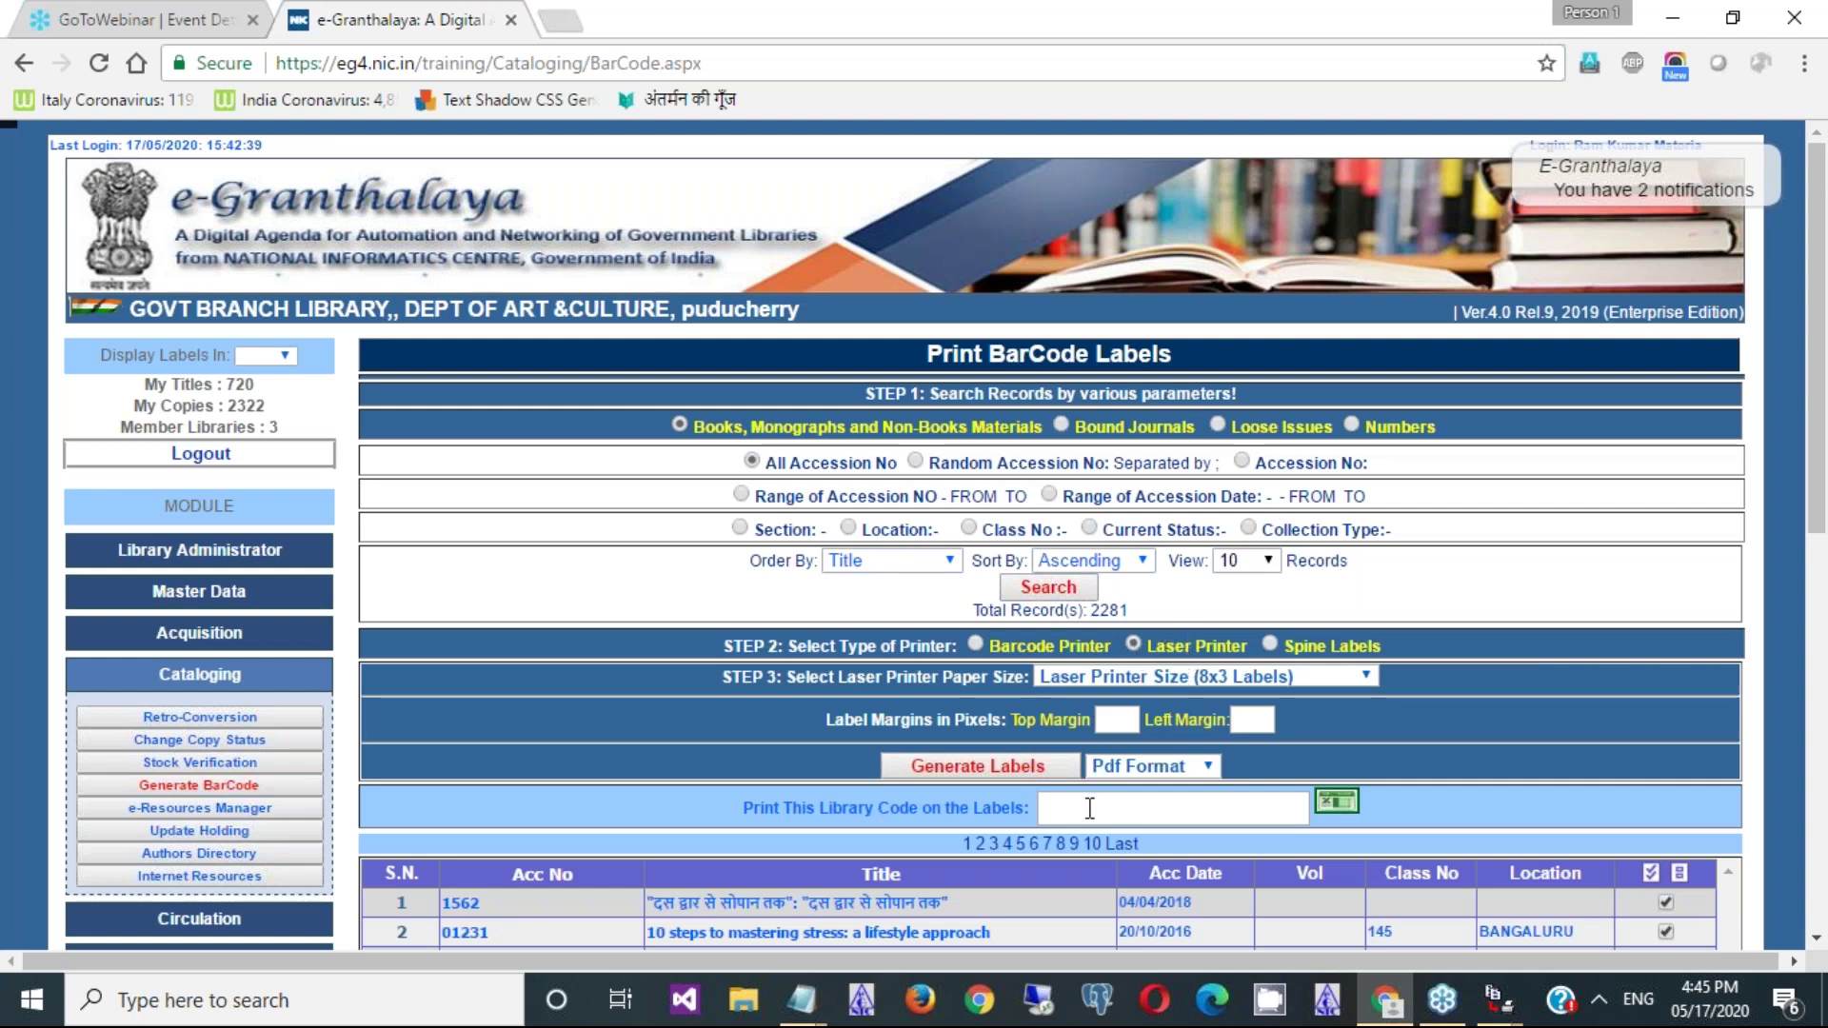
left_click(1012, 773)
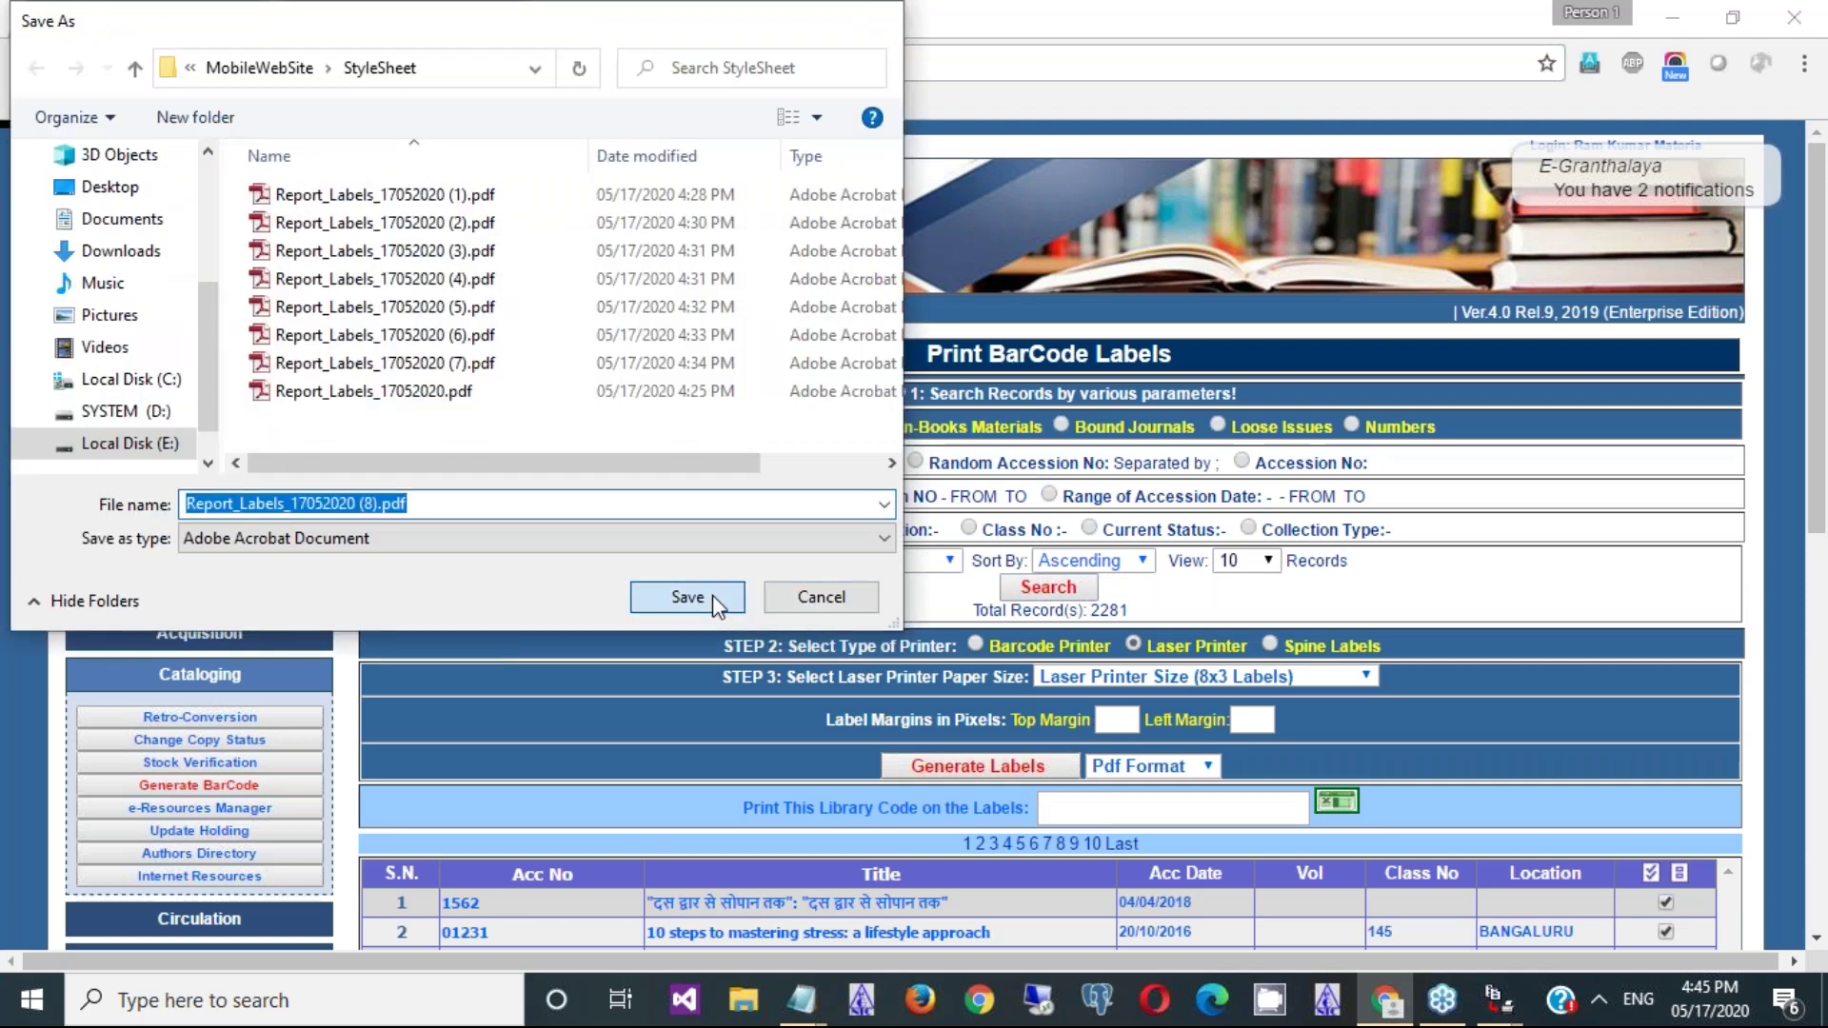
left_click(687, 597)
left_click(186, 936)
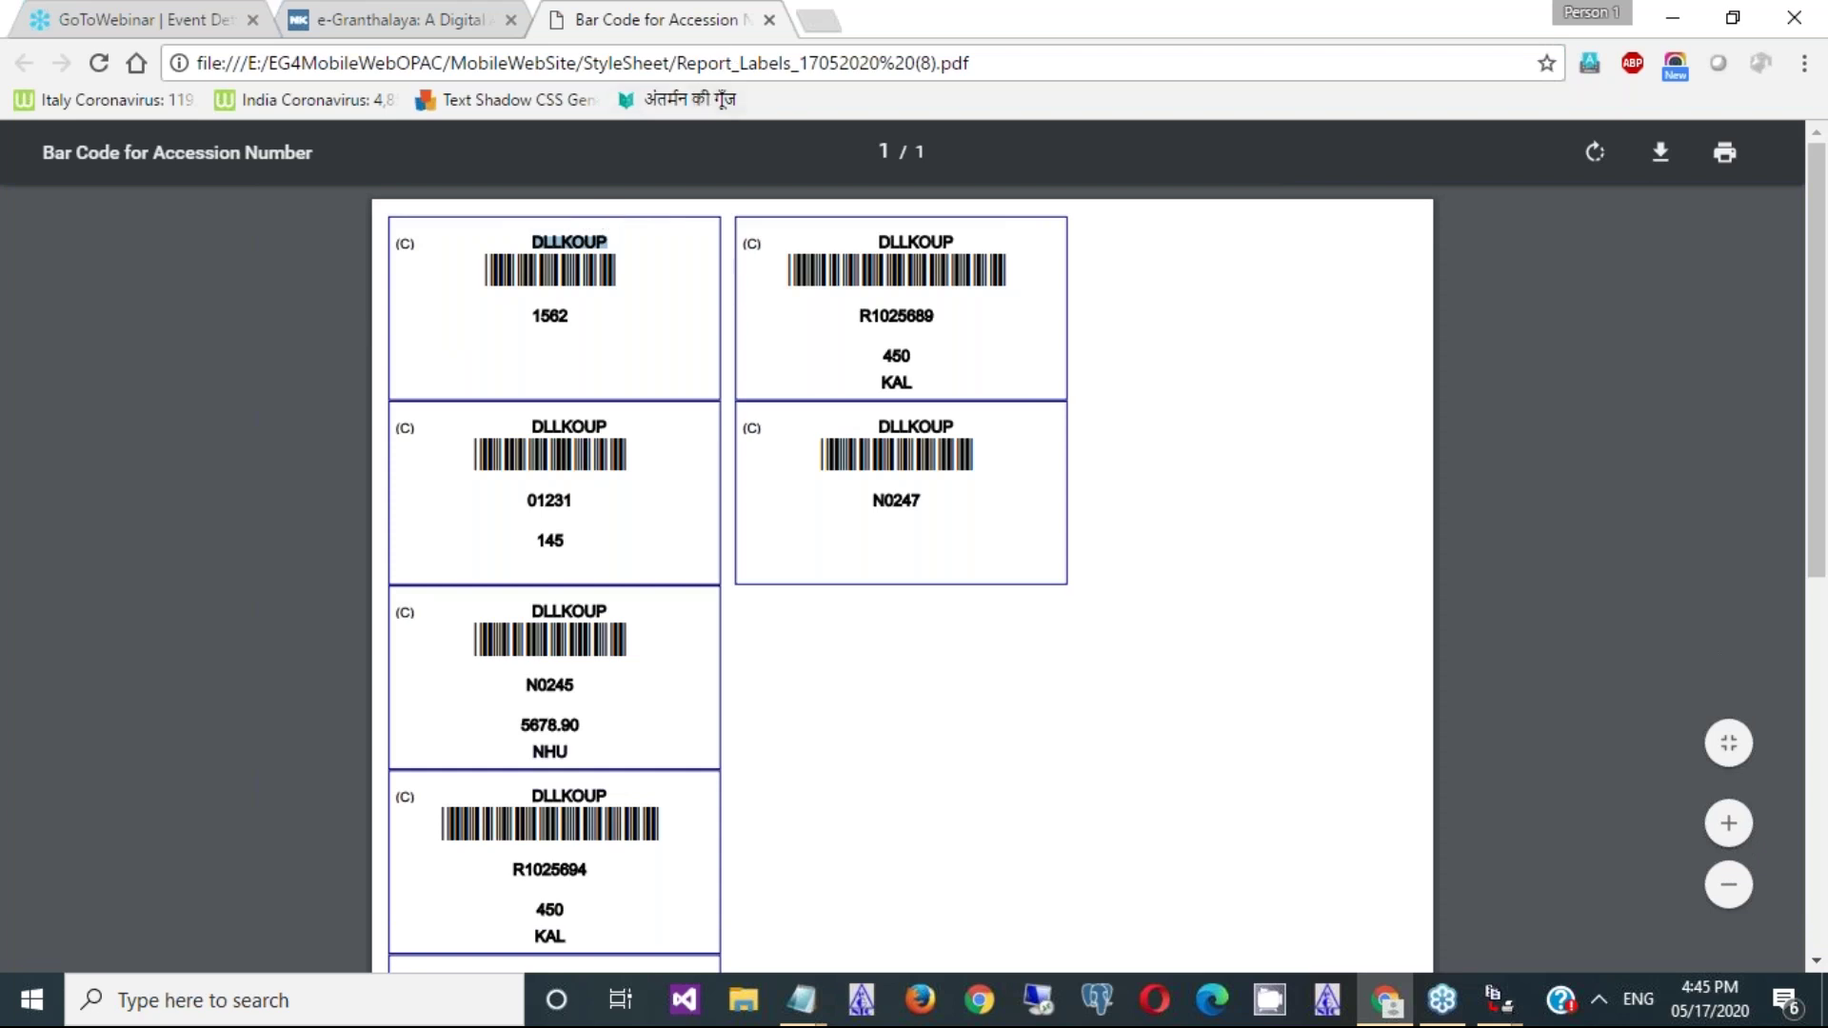
left_click(769, 21)
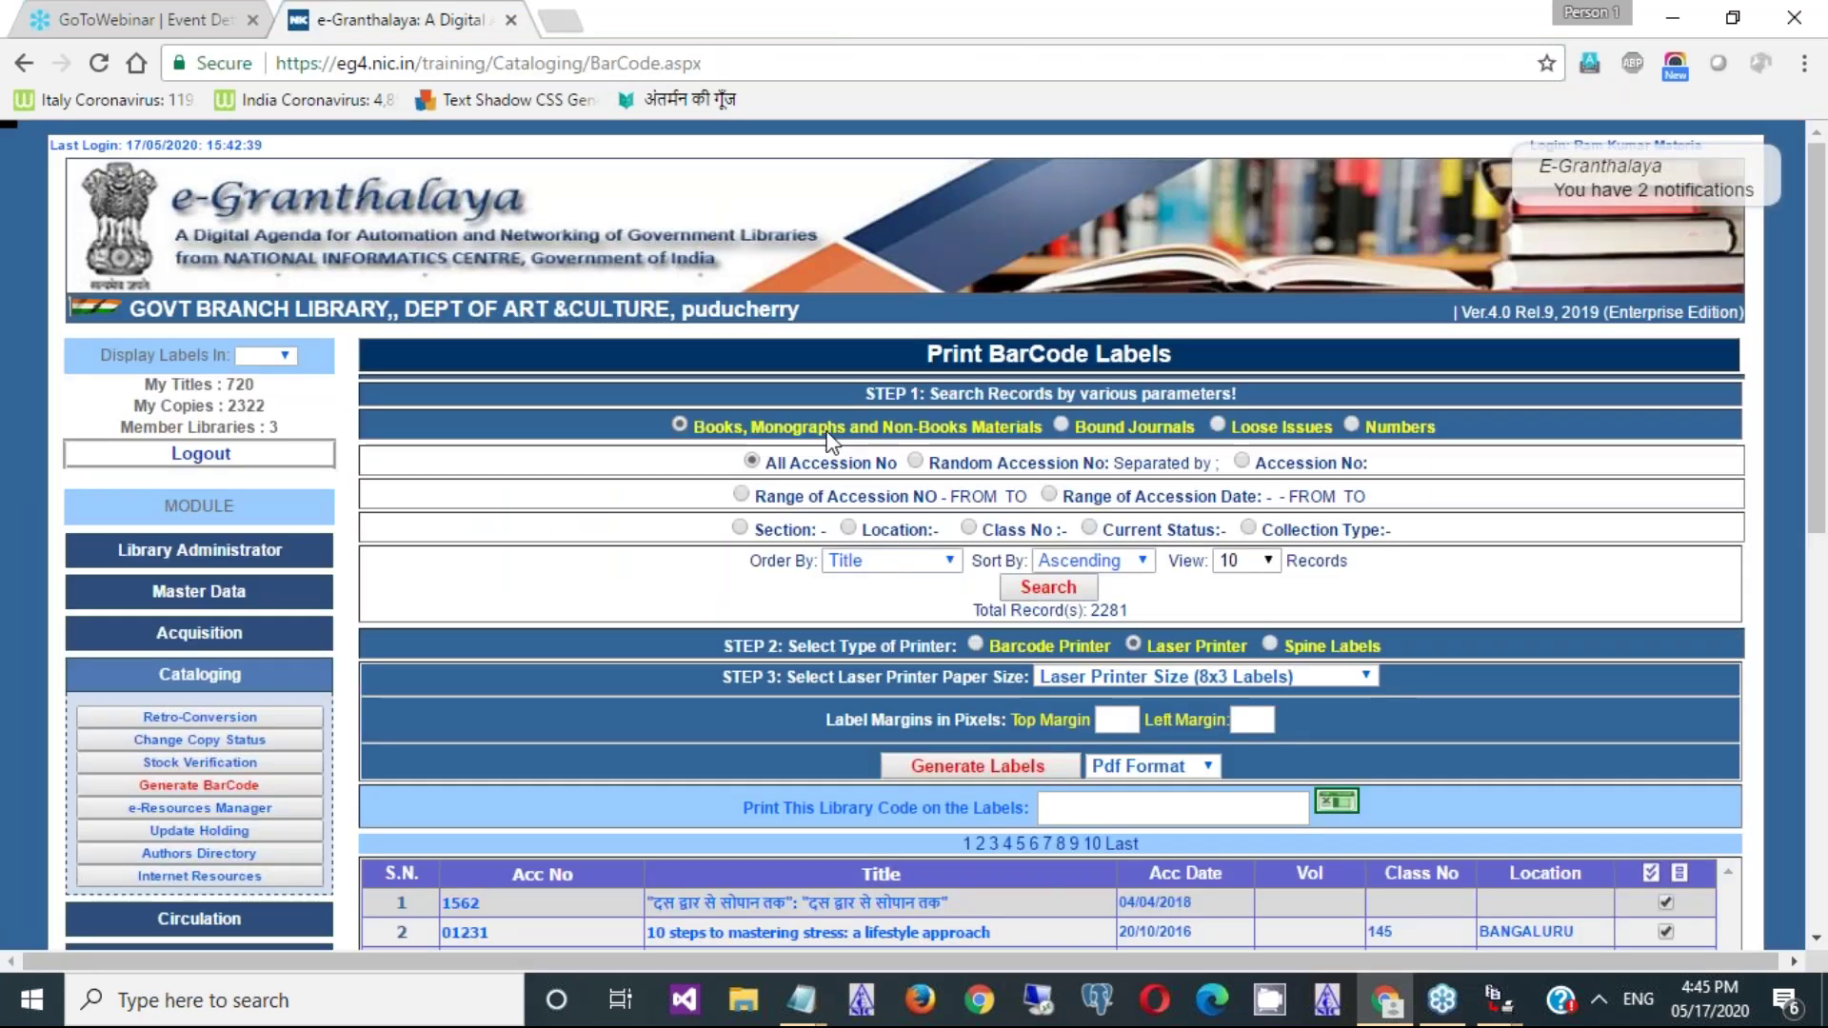
- Set the library code printed on the labels to NIC Library, generate the labels and save them as Report_Labels_17052020 (9).pdf
left_click(1078, 813)
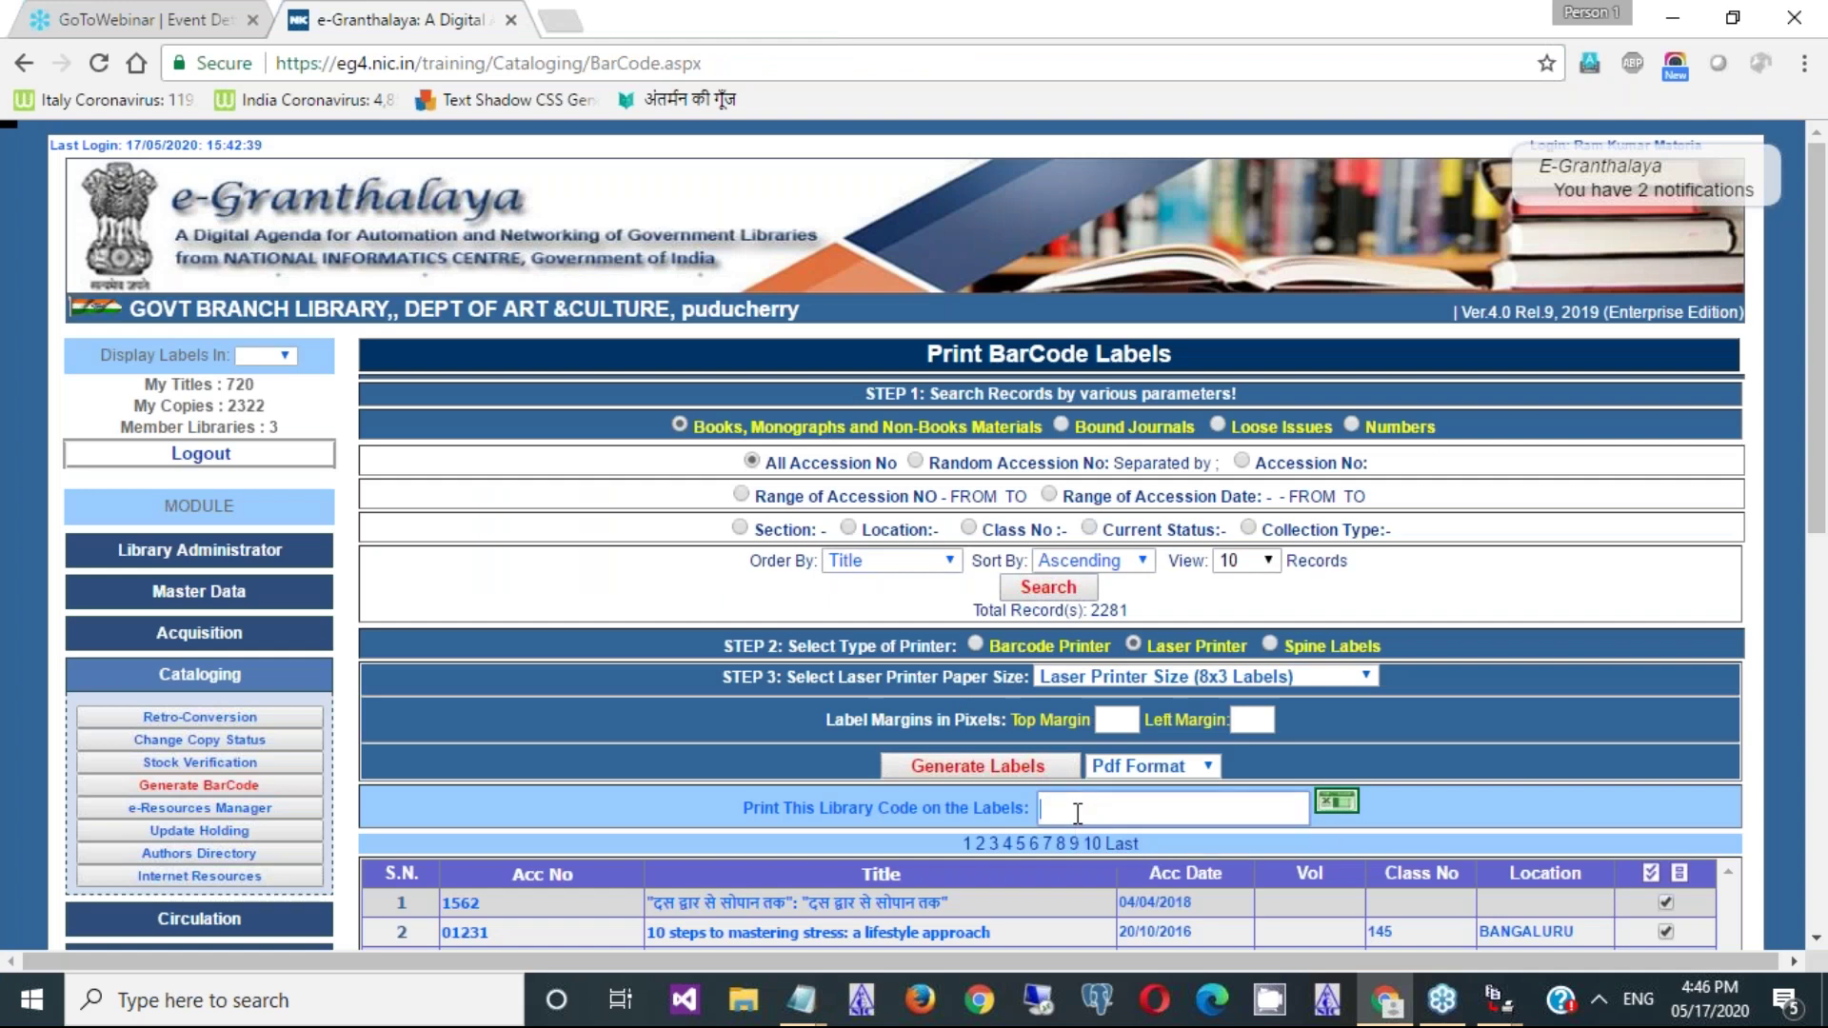
type("NIC Library")
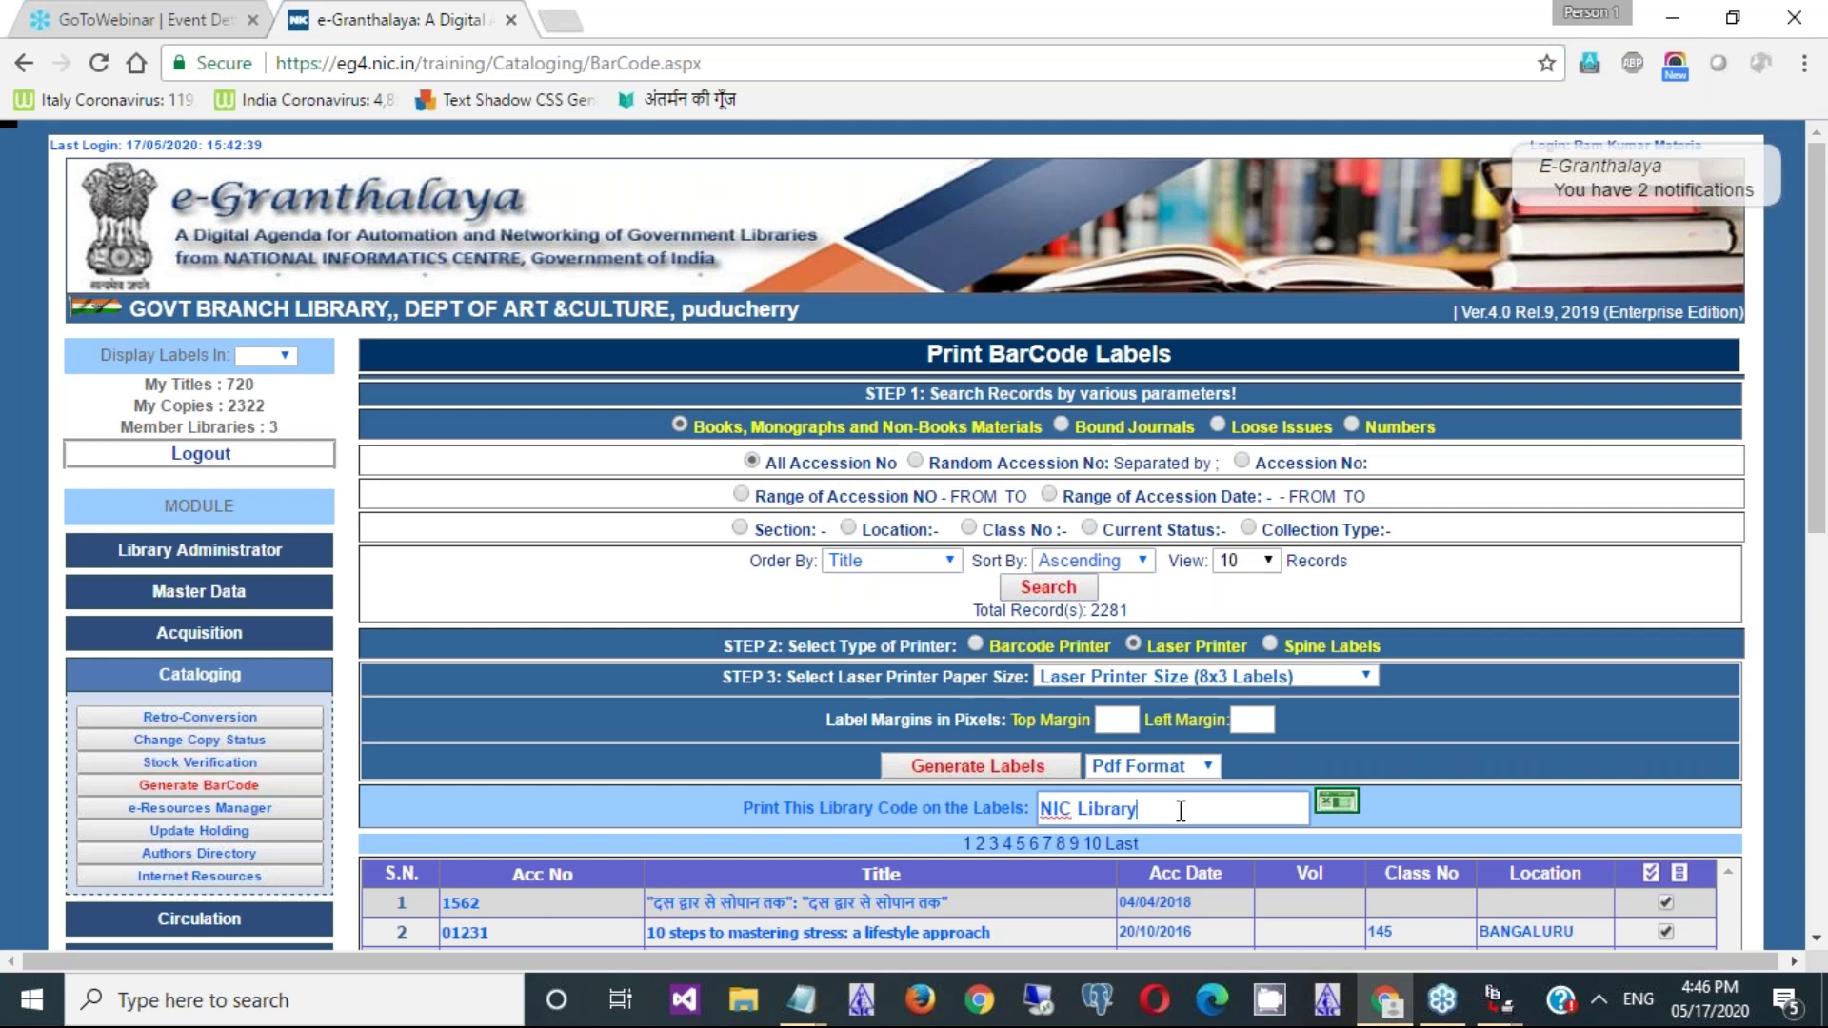
left_click(961, 767)
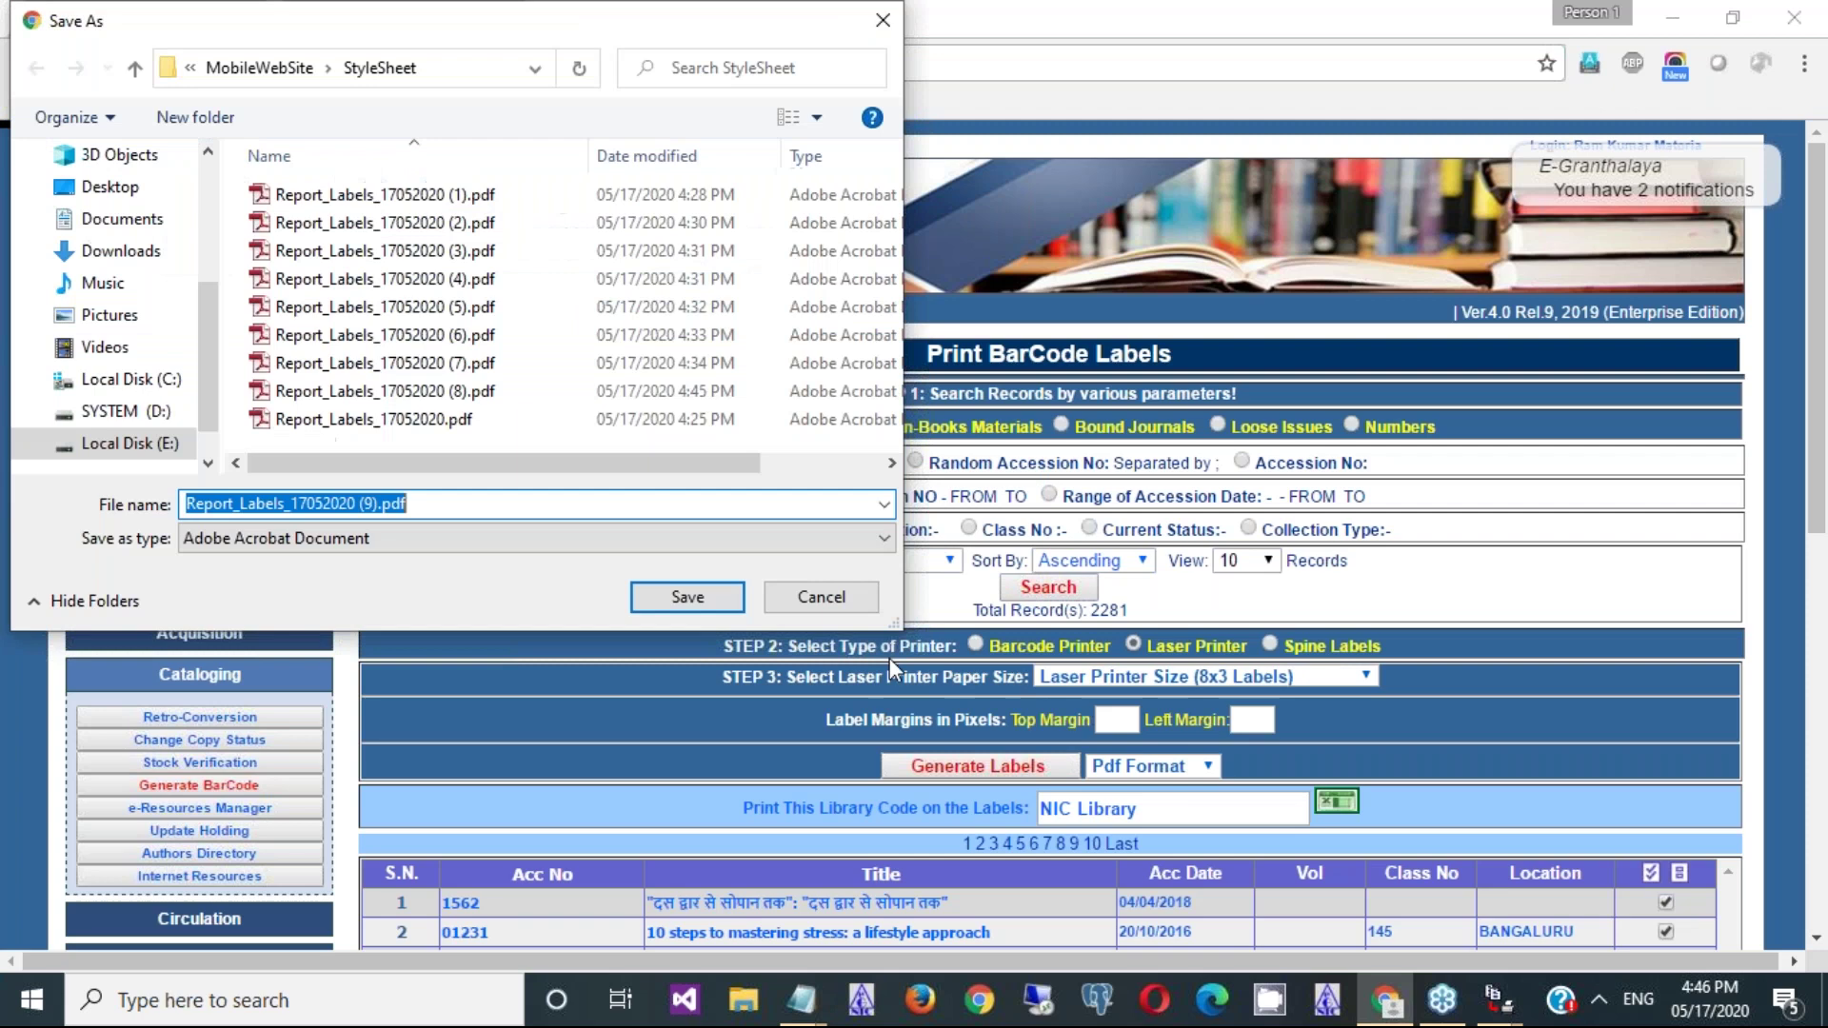
left_click(689, 599)
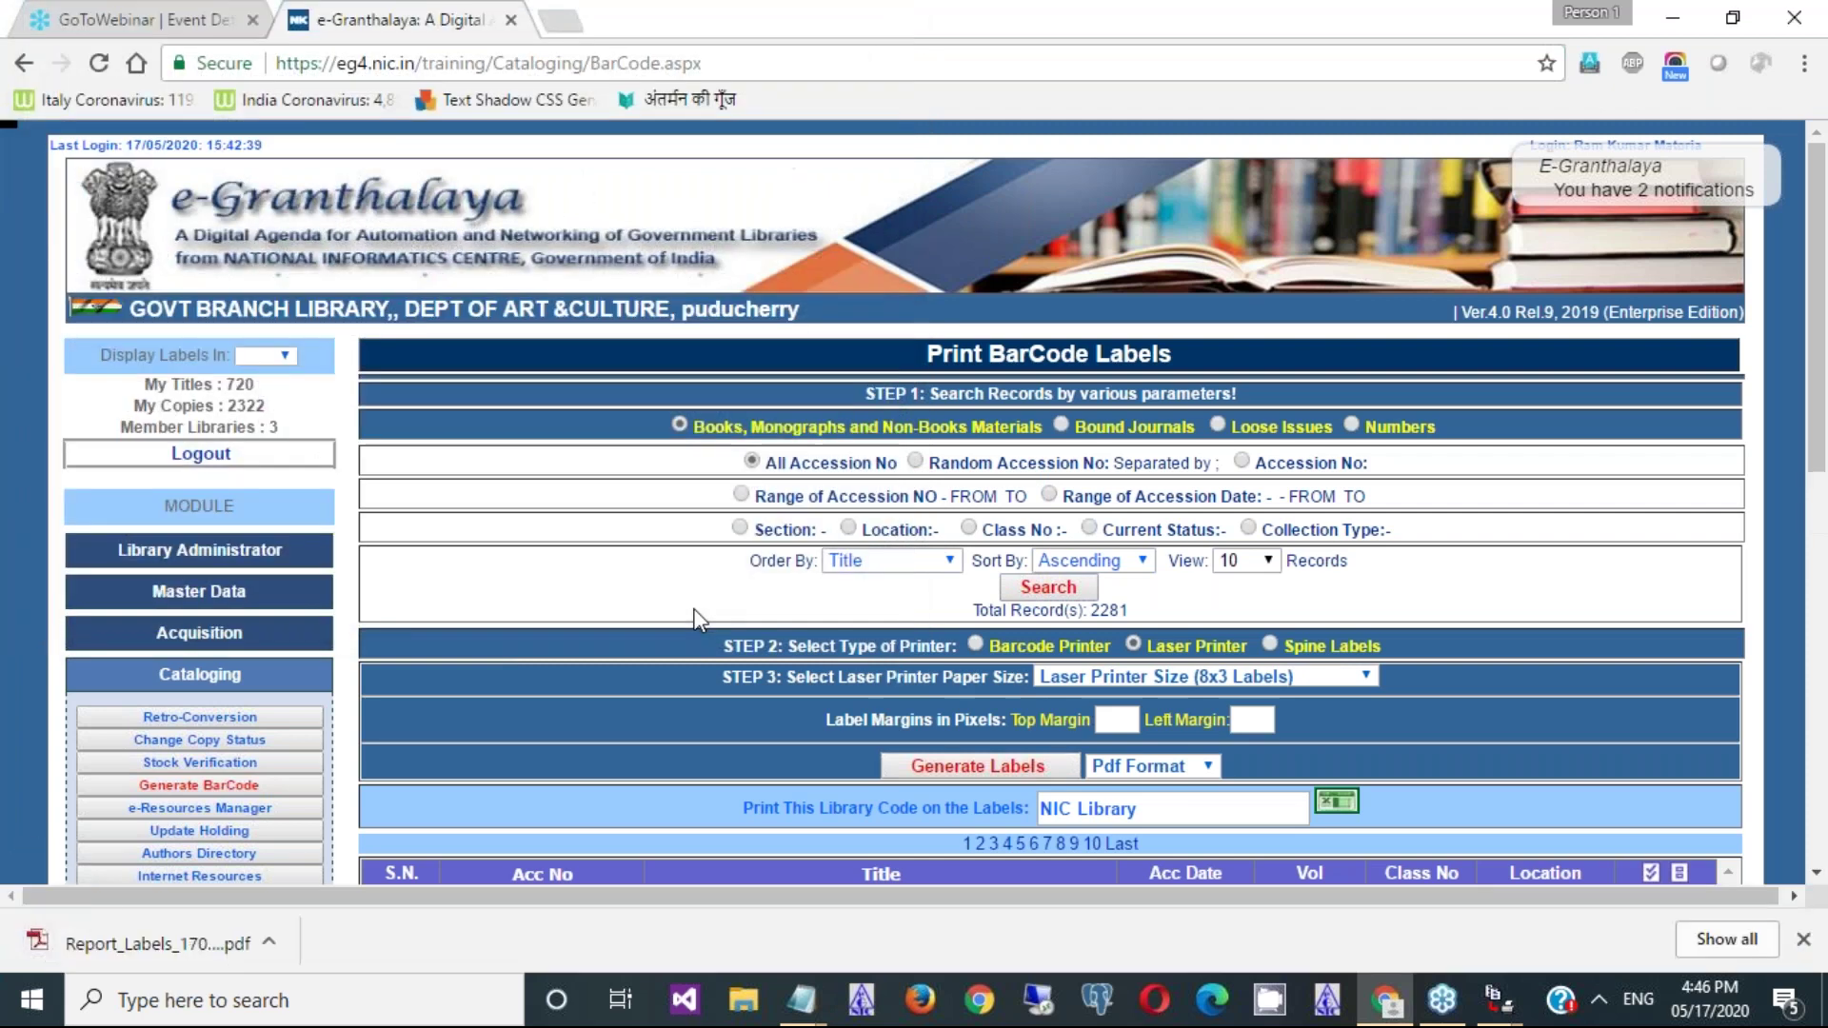
- Open the newly saved labels PDF, check the library text above the barcodes and close the PDF
left_click(152, 943)
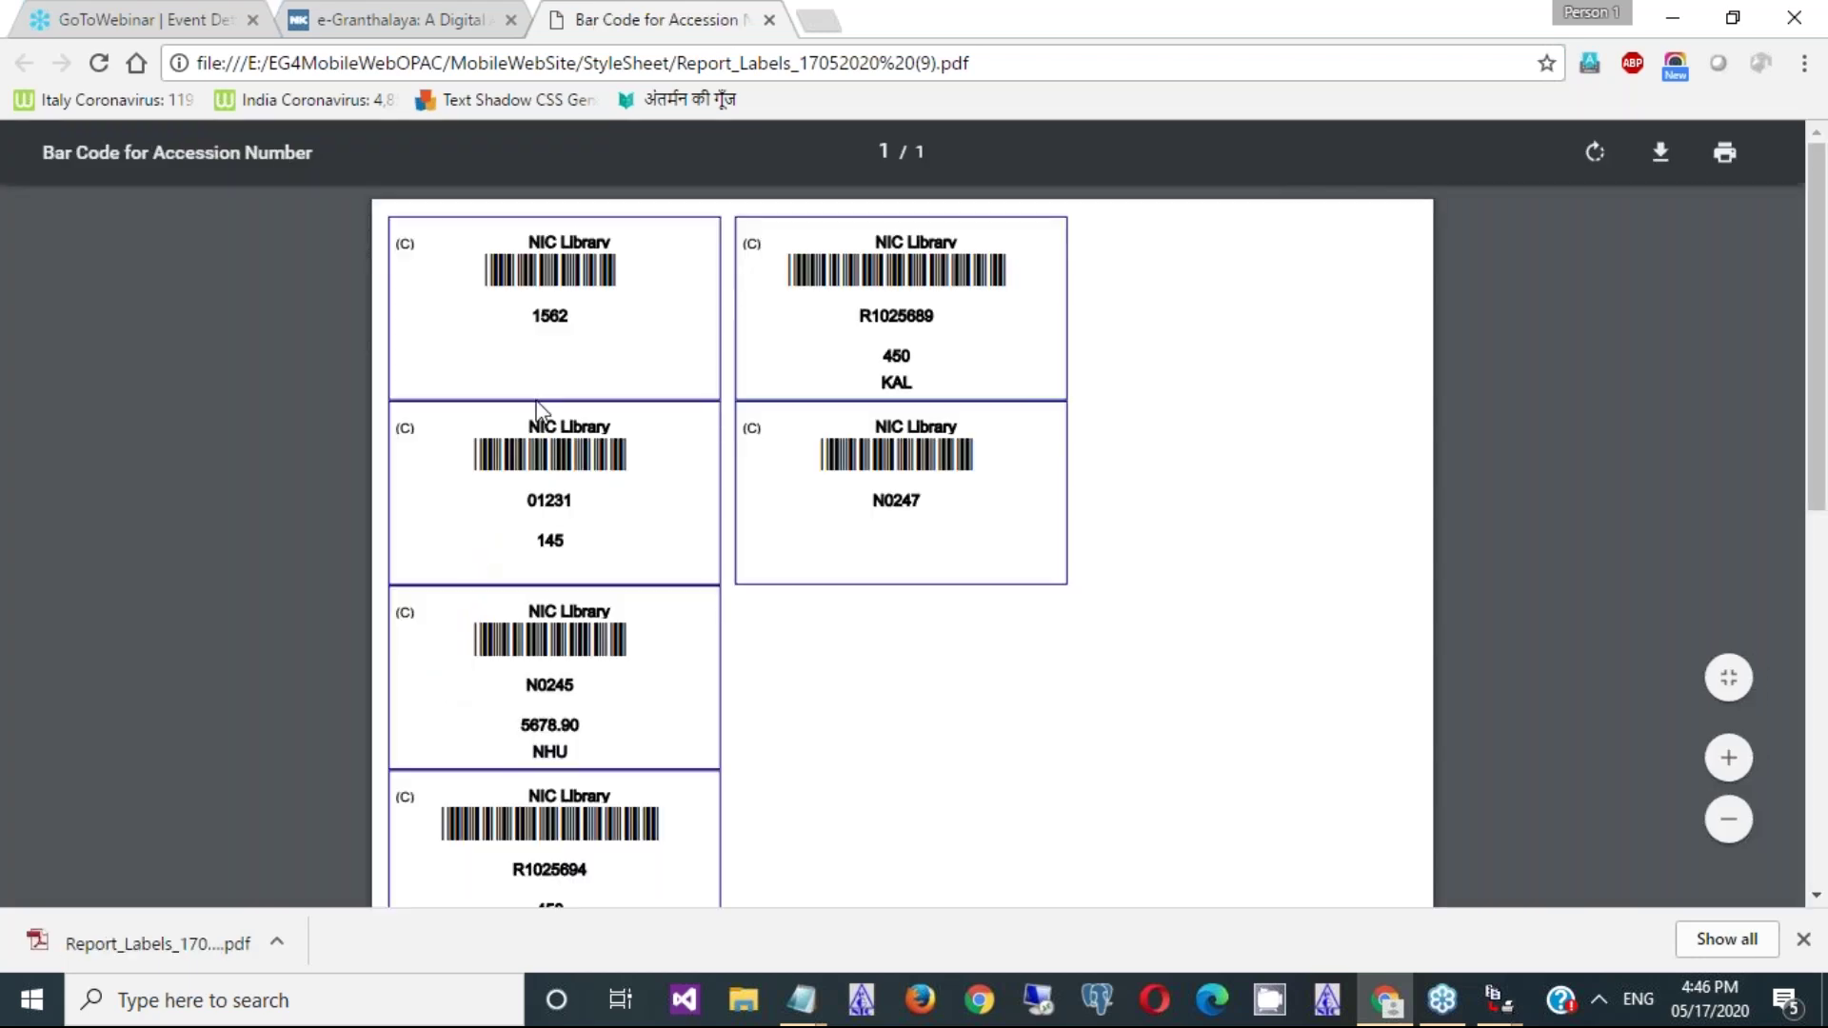
left_click_drag(531, 425, 626, 428)
double_click(597, 421)
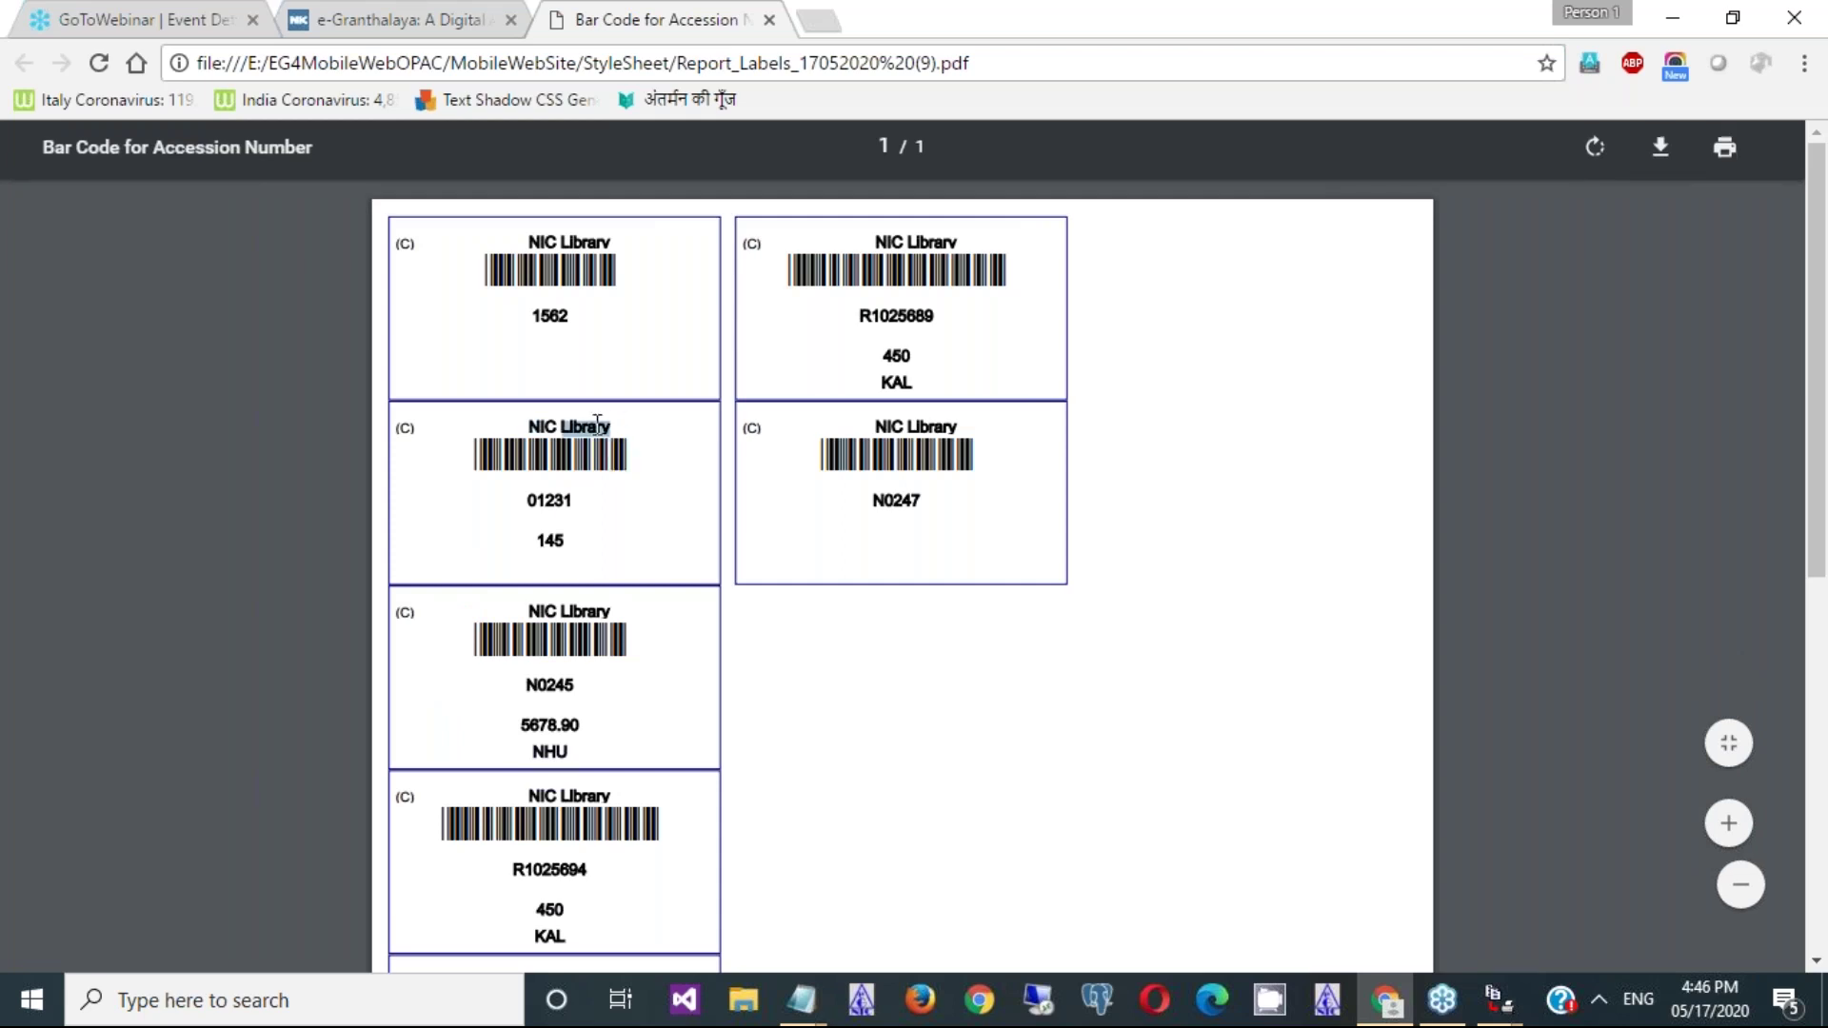
left_click(769, 20)
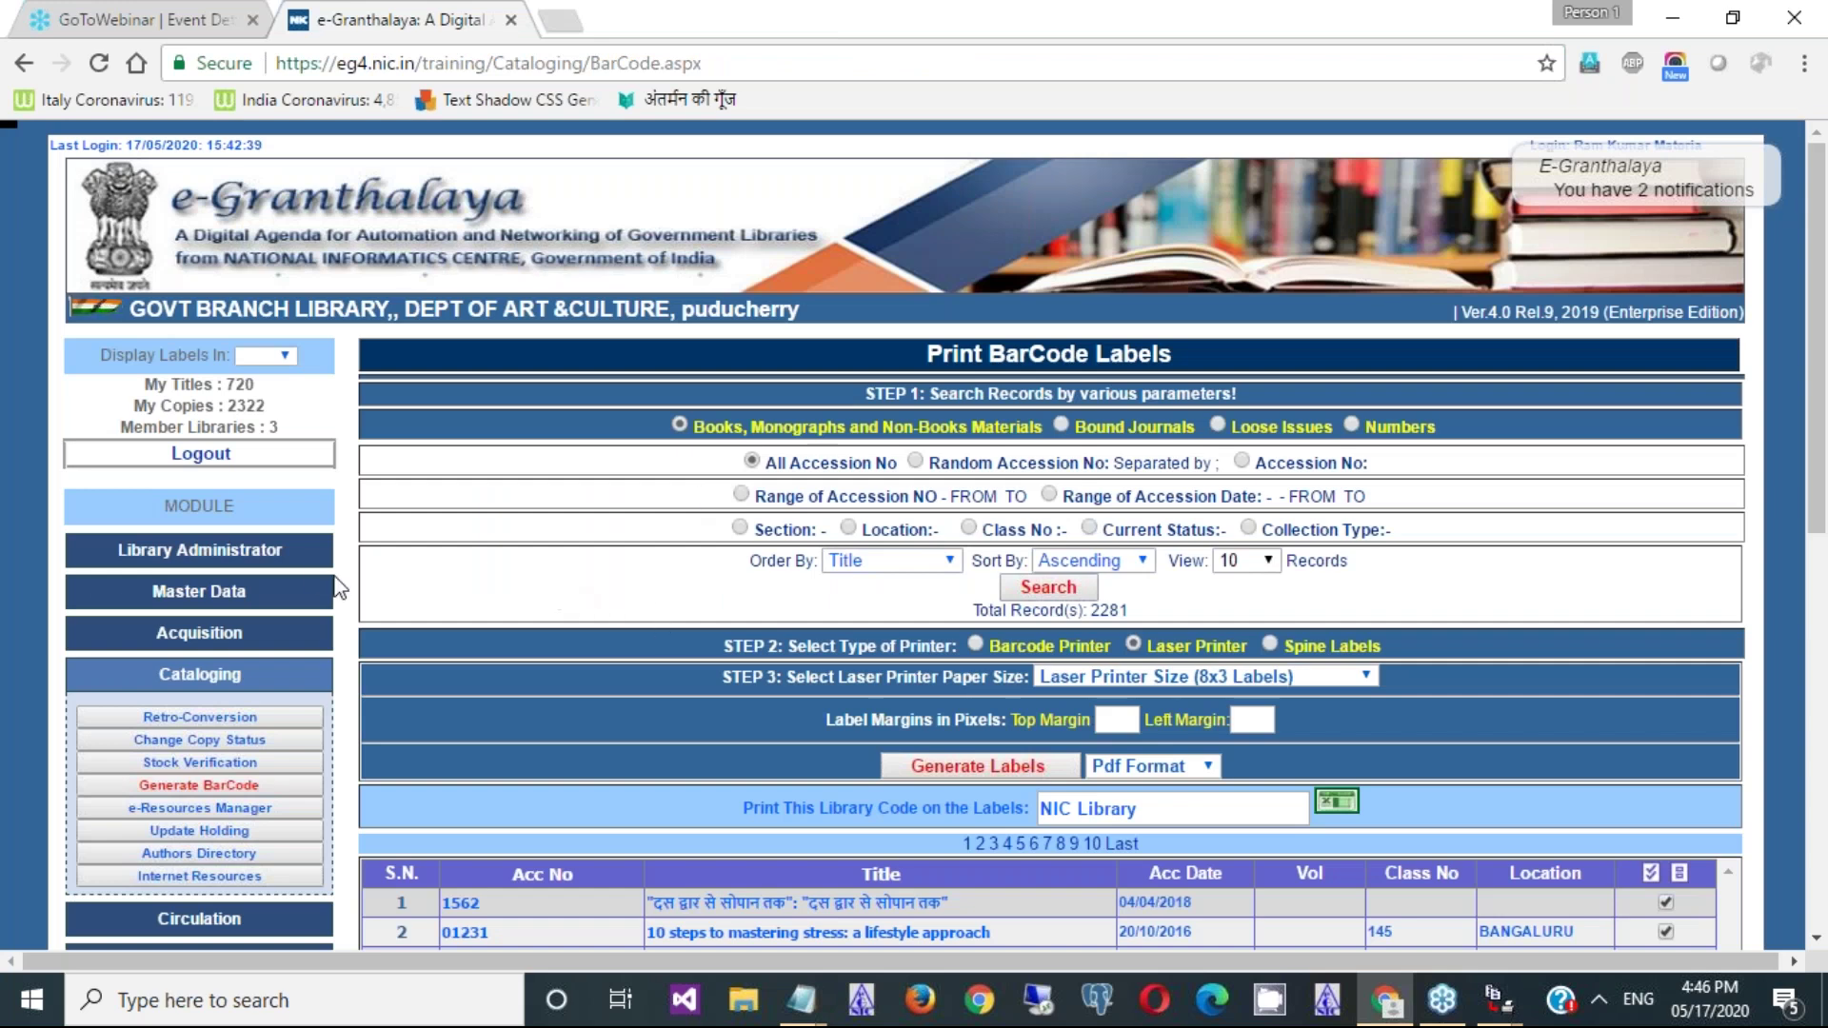
- In the library profile under Library Administrator, set the text printed on barcode labels to NIC Library and save the update
left_click(300, 560)
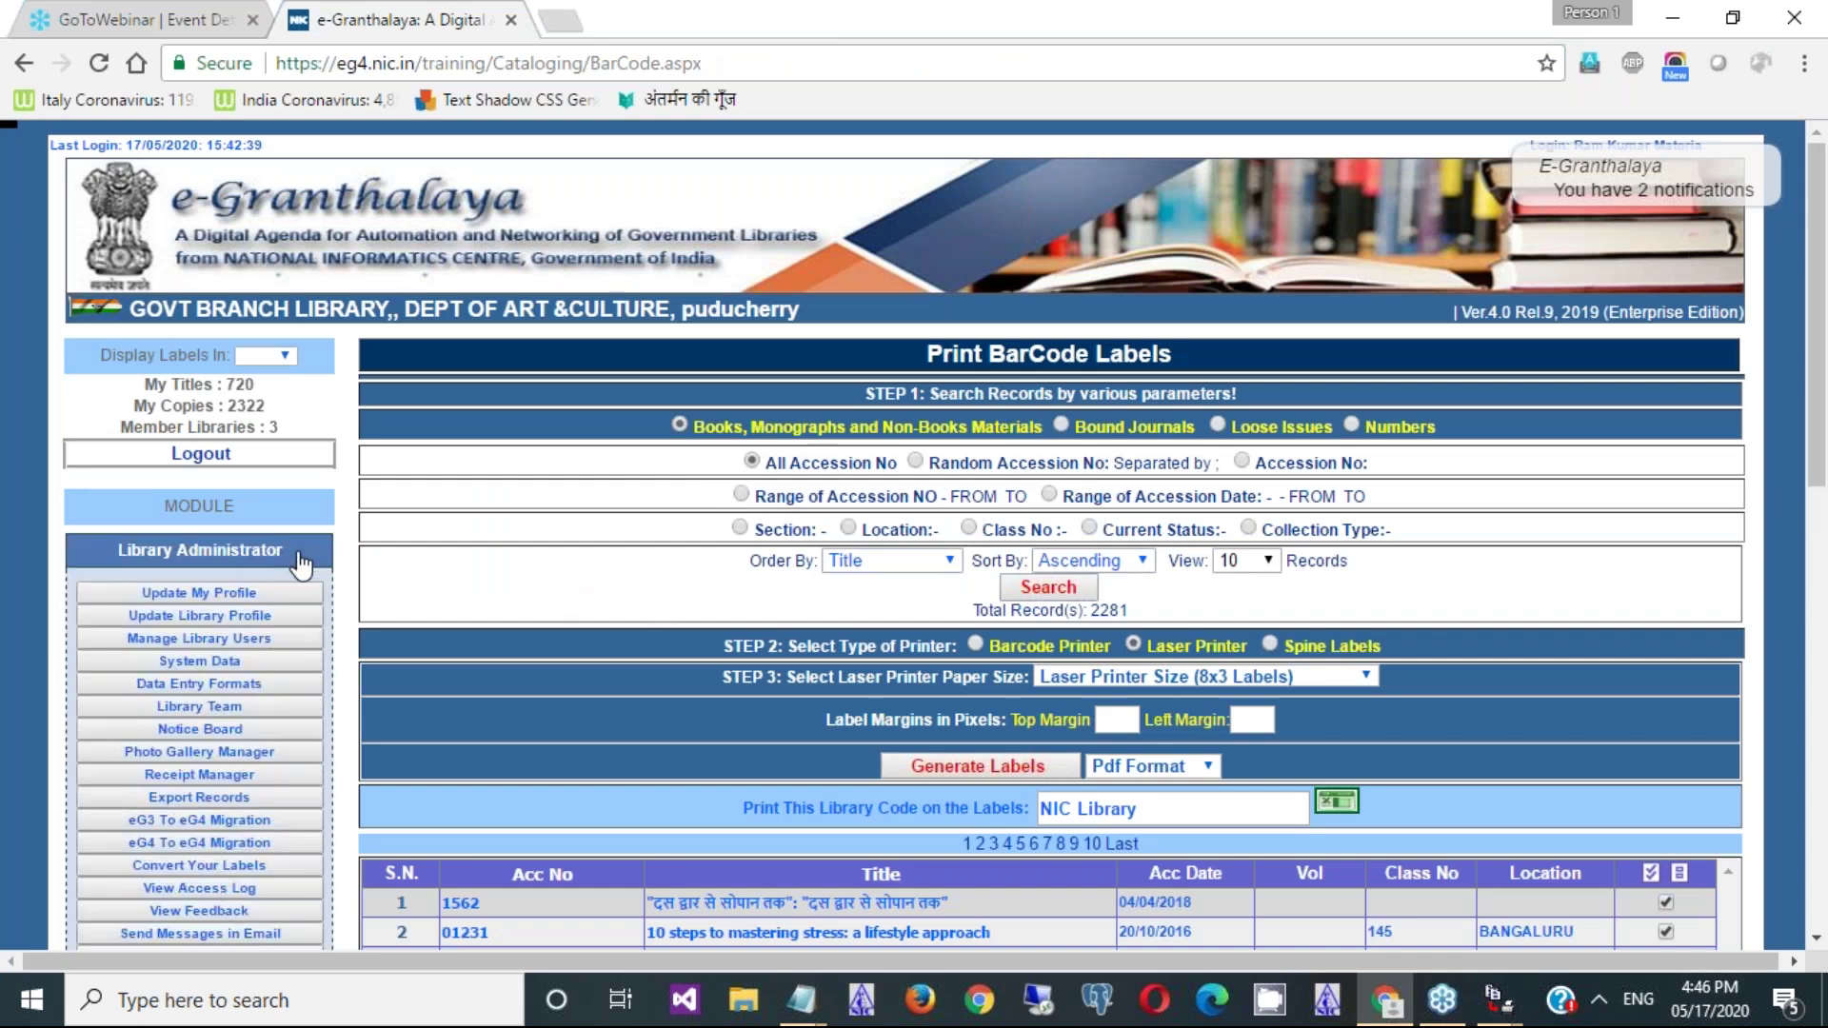
left_click(259, 630)
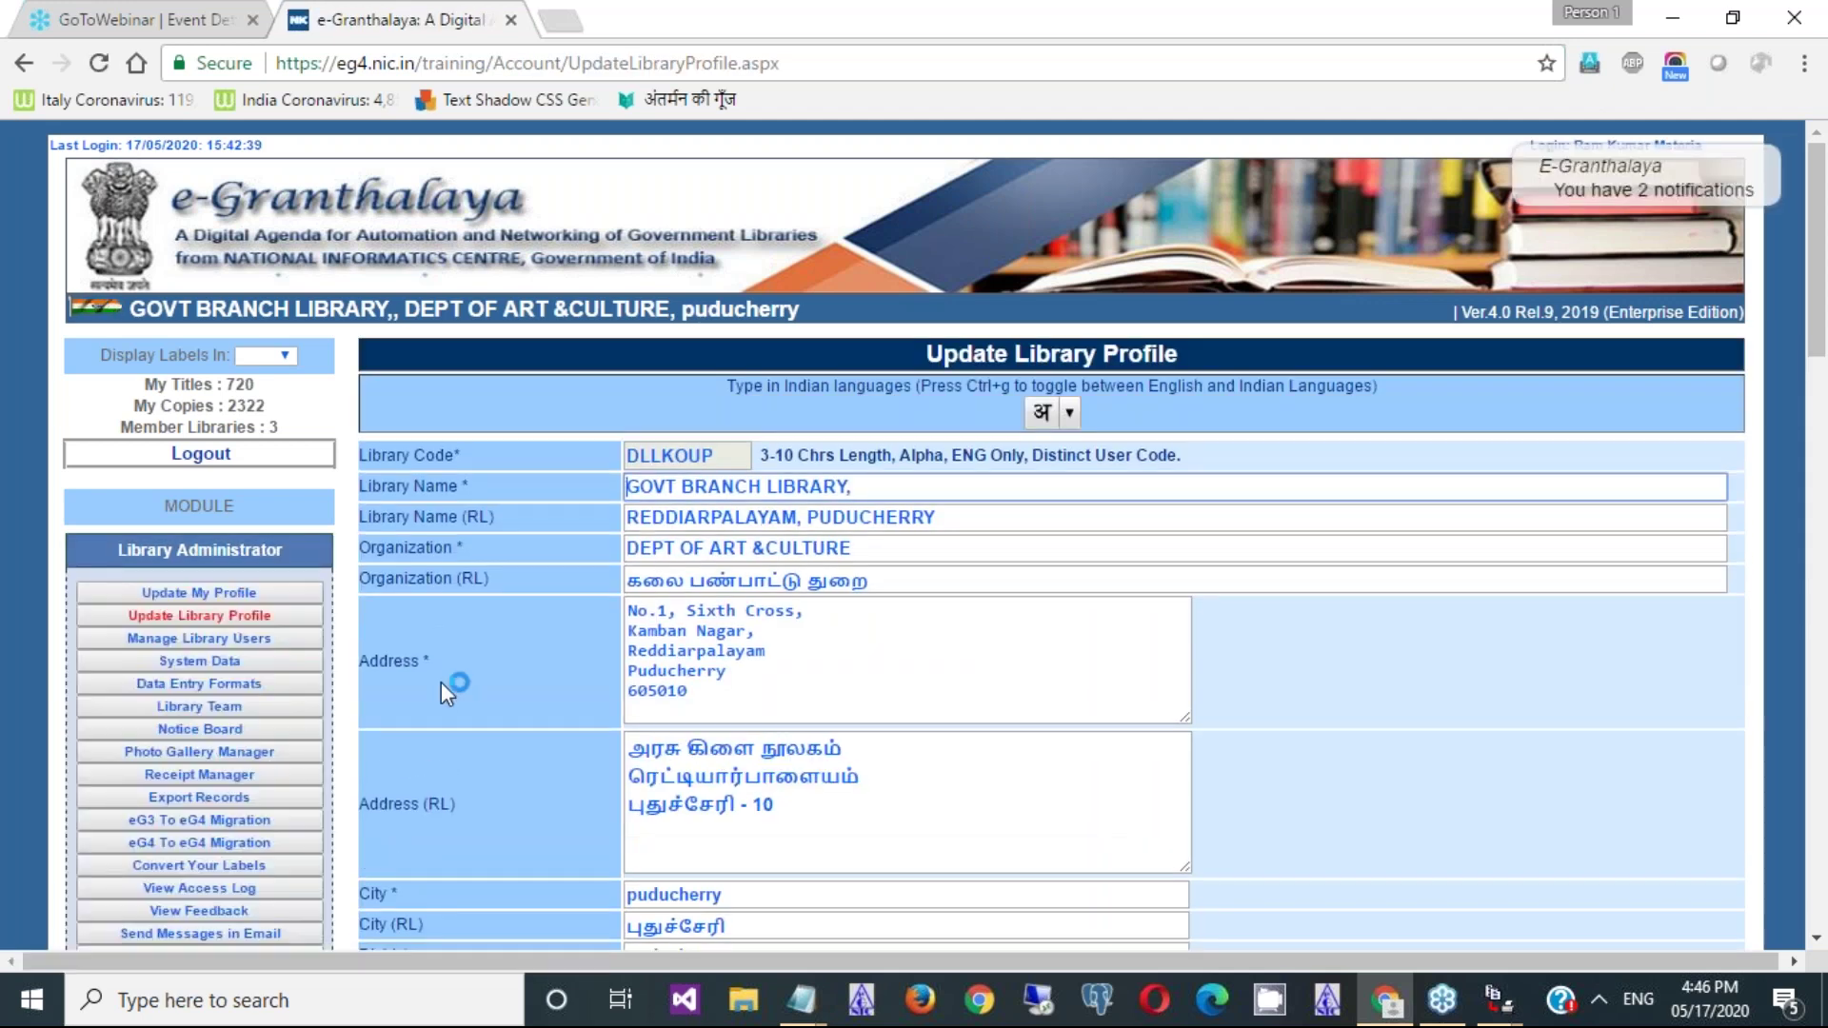
scroll(442, 681, "down", 8)
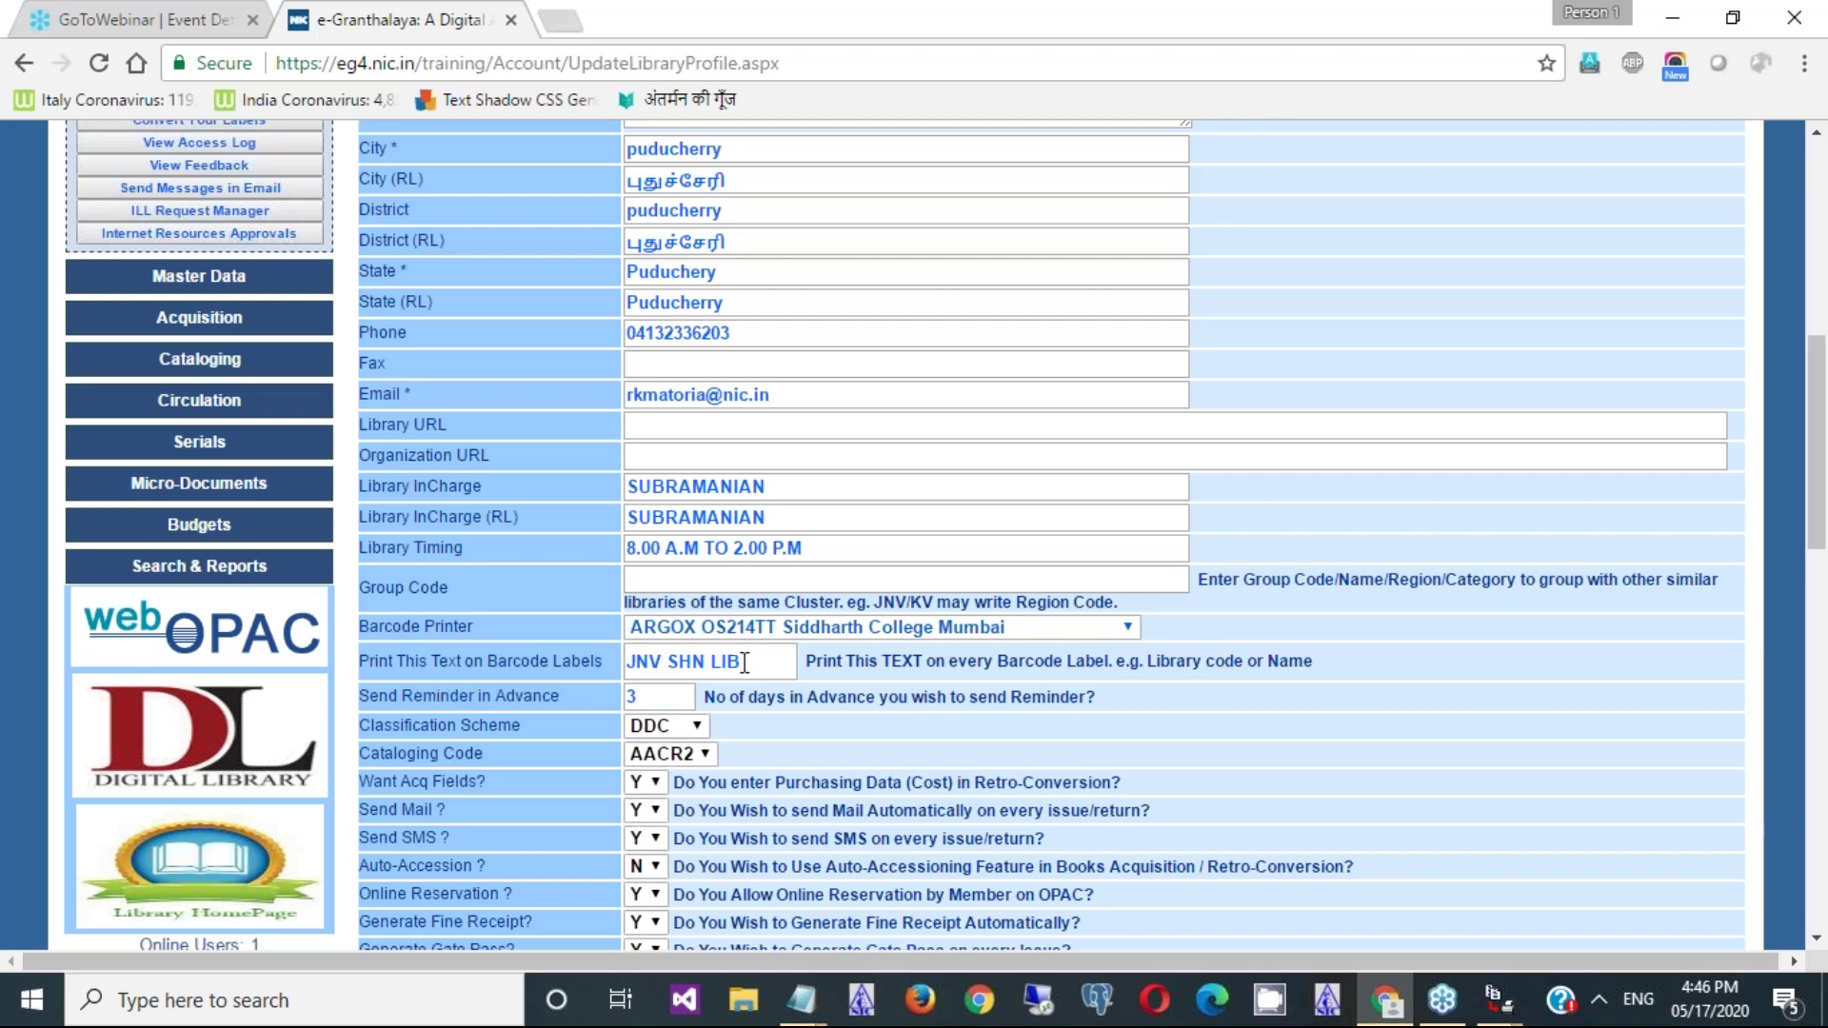
left_click(747, 662)
key("BackSpace")
key("BackSpace")
key("BackSpace")
key("BackSpace")
key("BackSpace")
key("BackSpace")
key("BackSpace")
key("BackSpace")
key("BackSpace")
key("BackSpace")
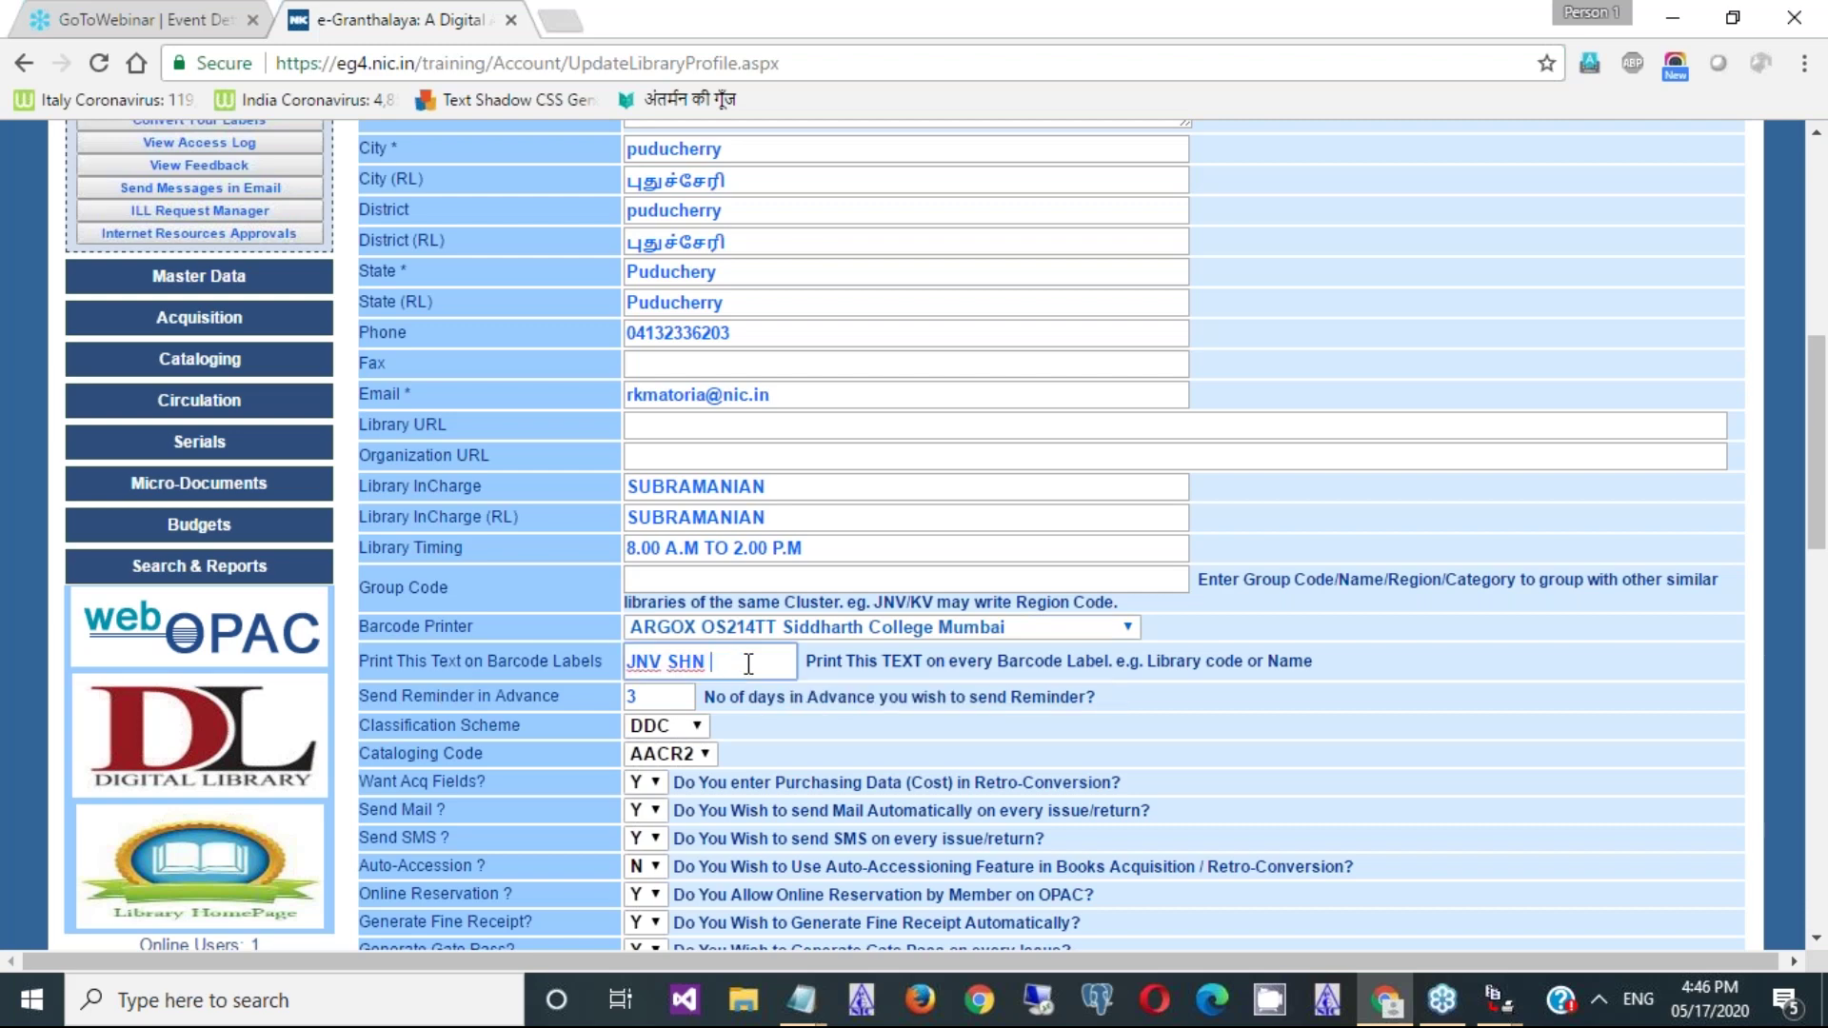
type("NIC Library")
scroll(749, 663, "down", 10)
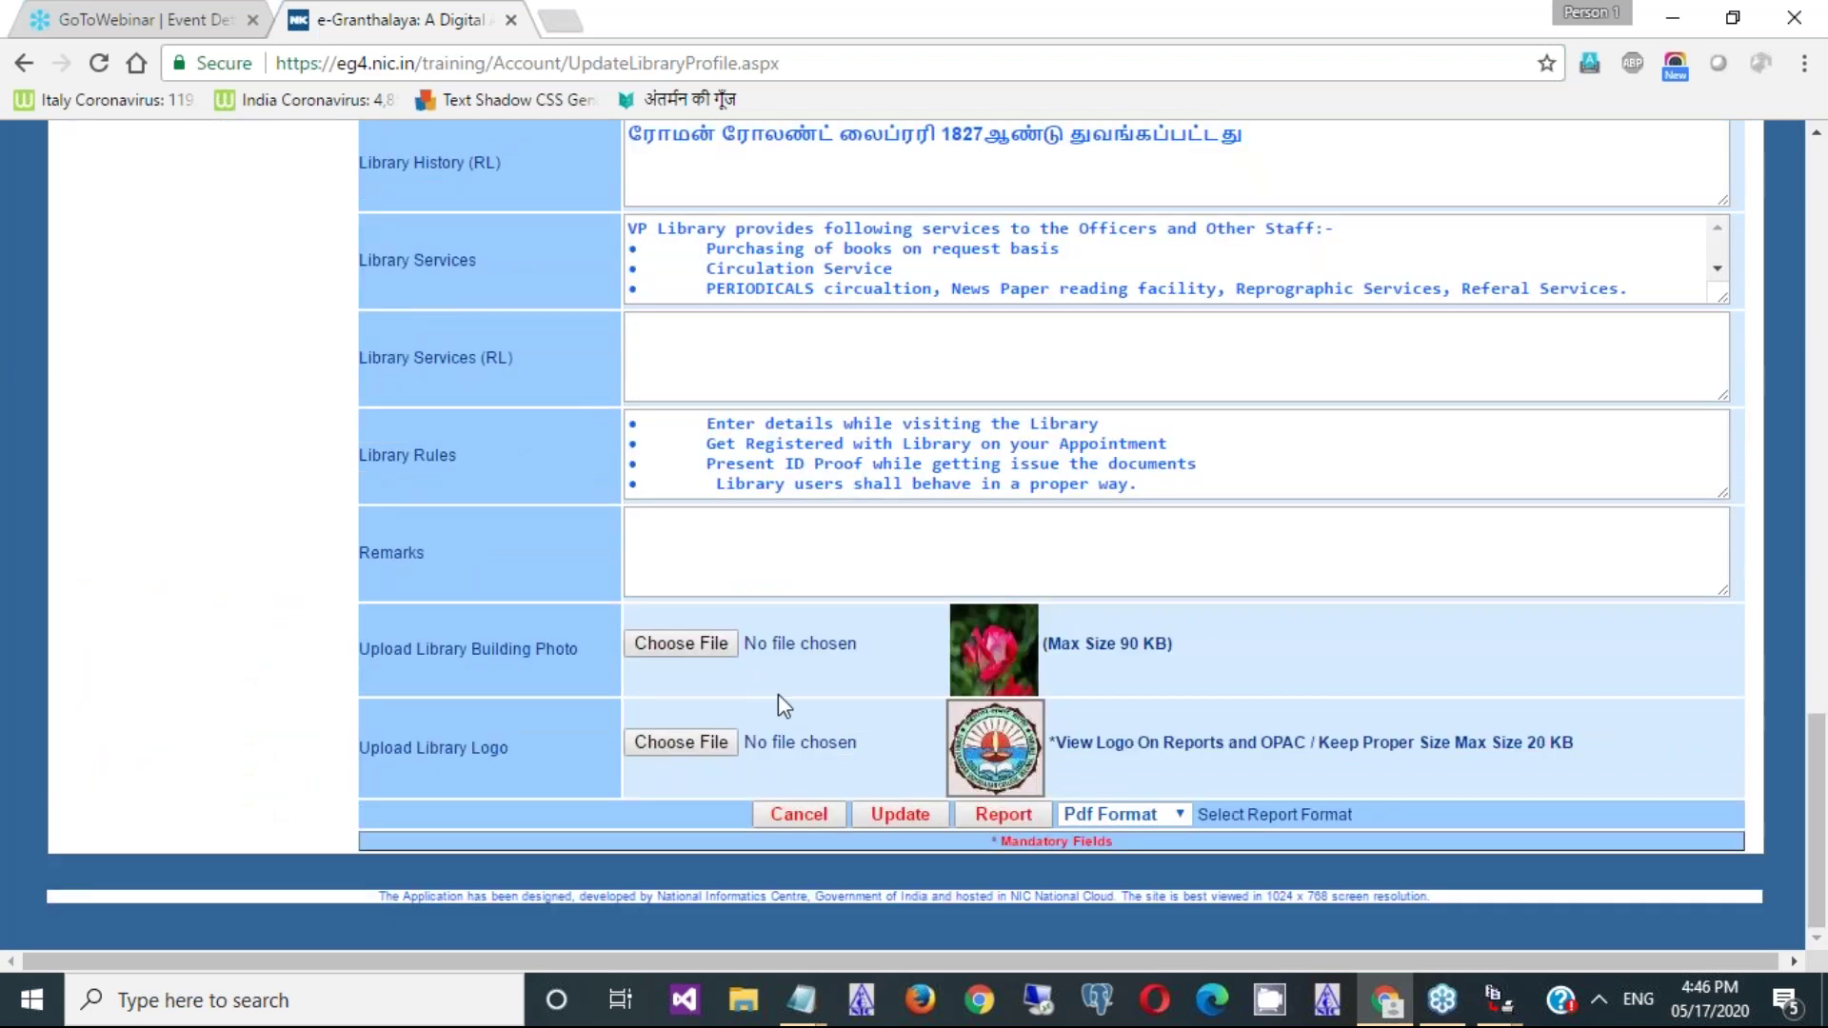
left_click(893, 817)
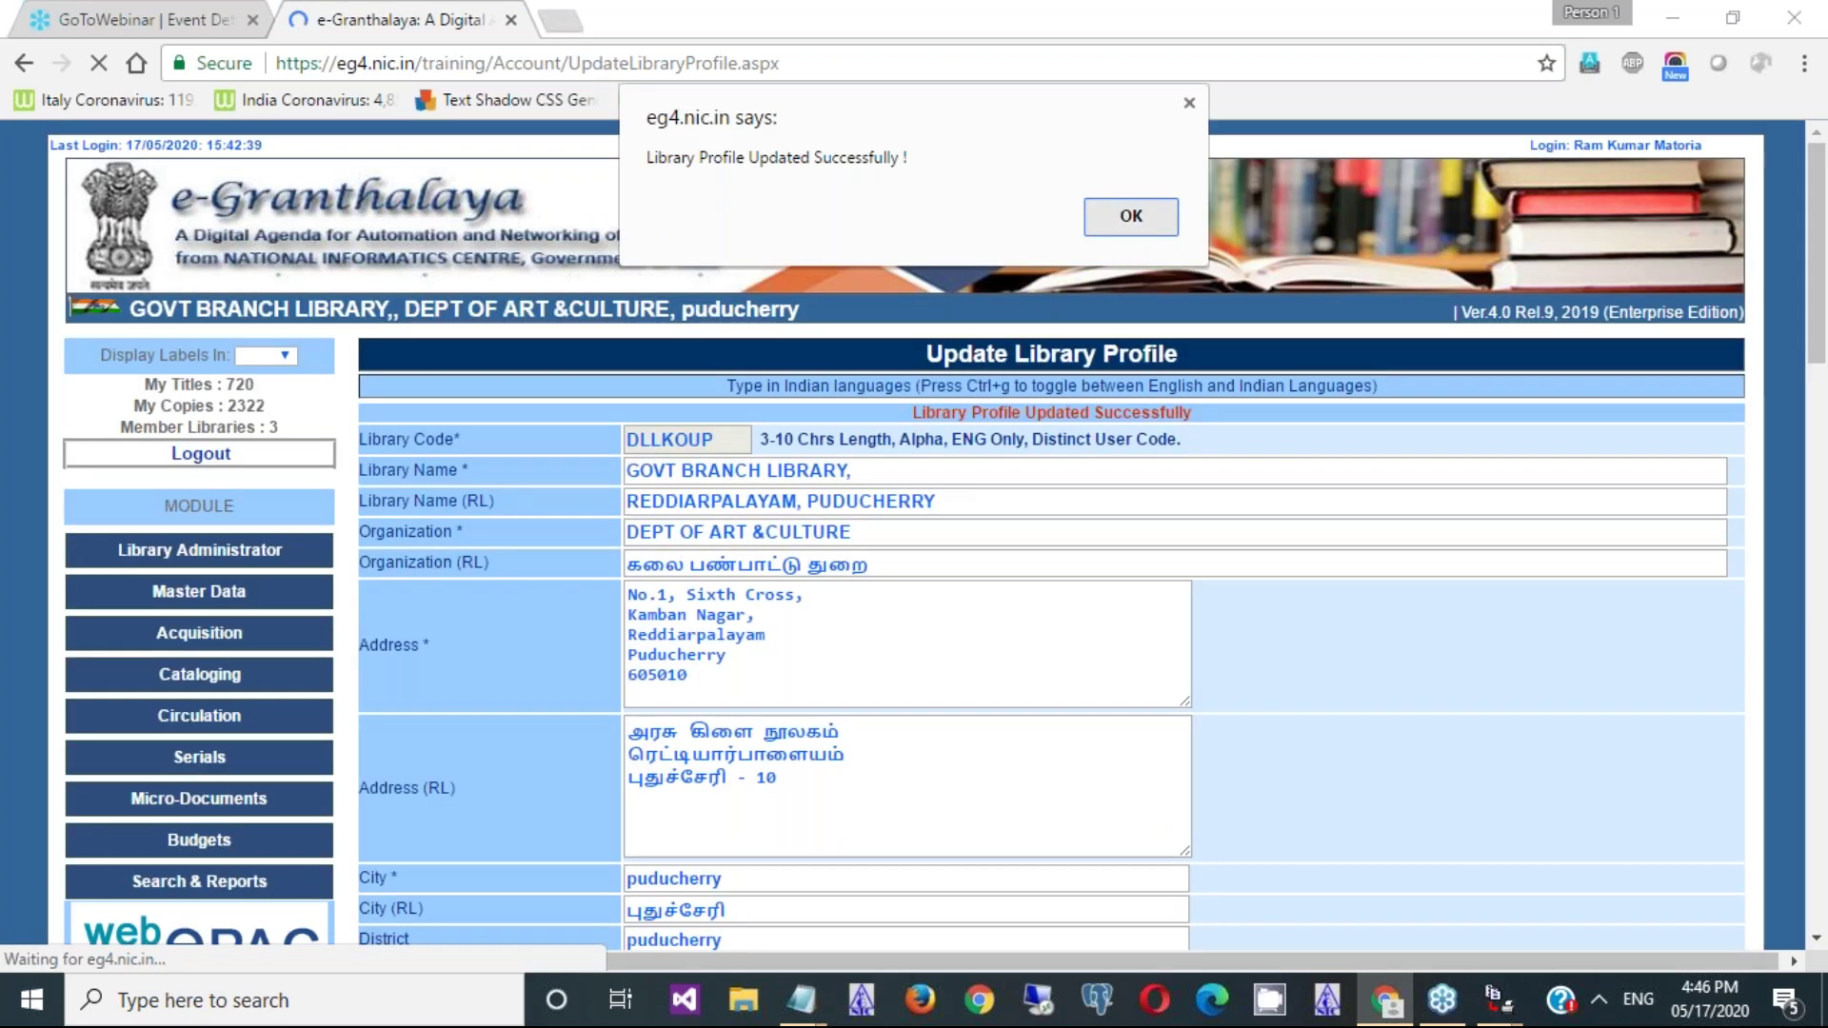
left_click(1130, 216)
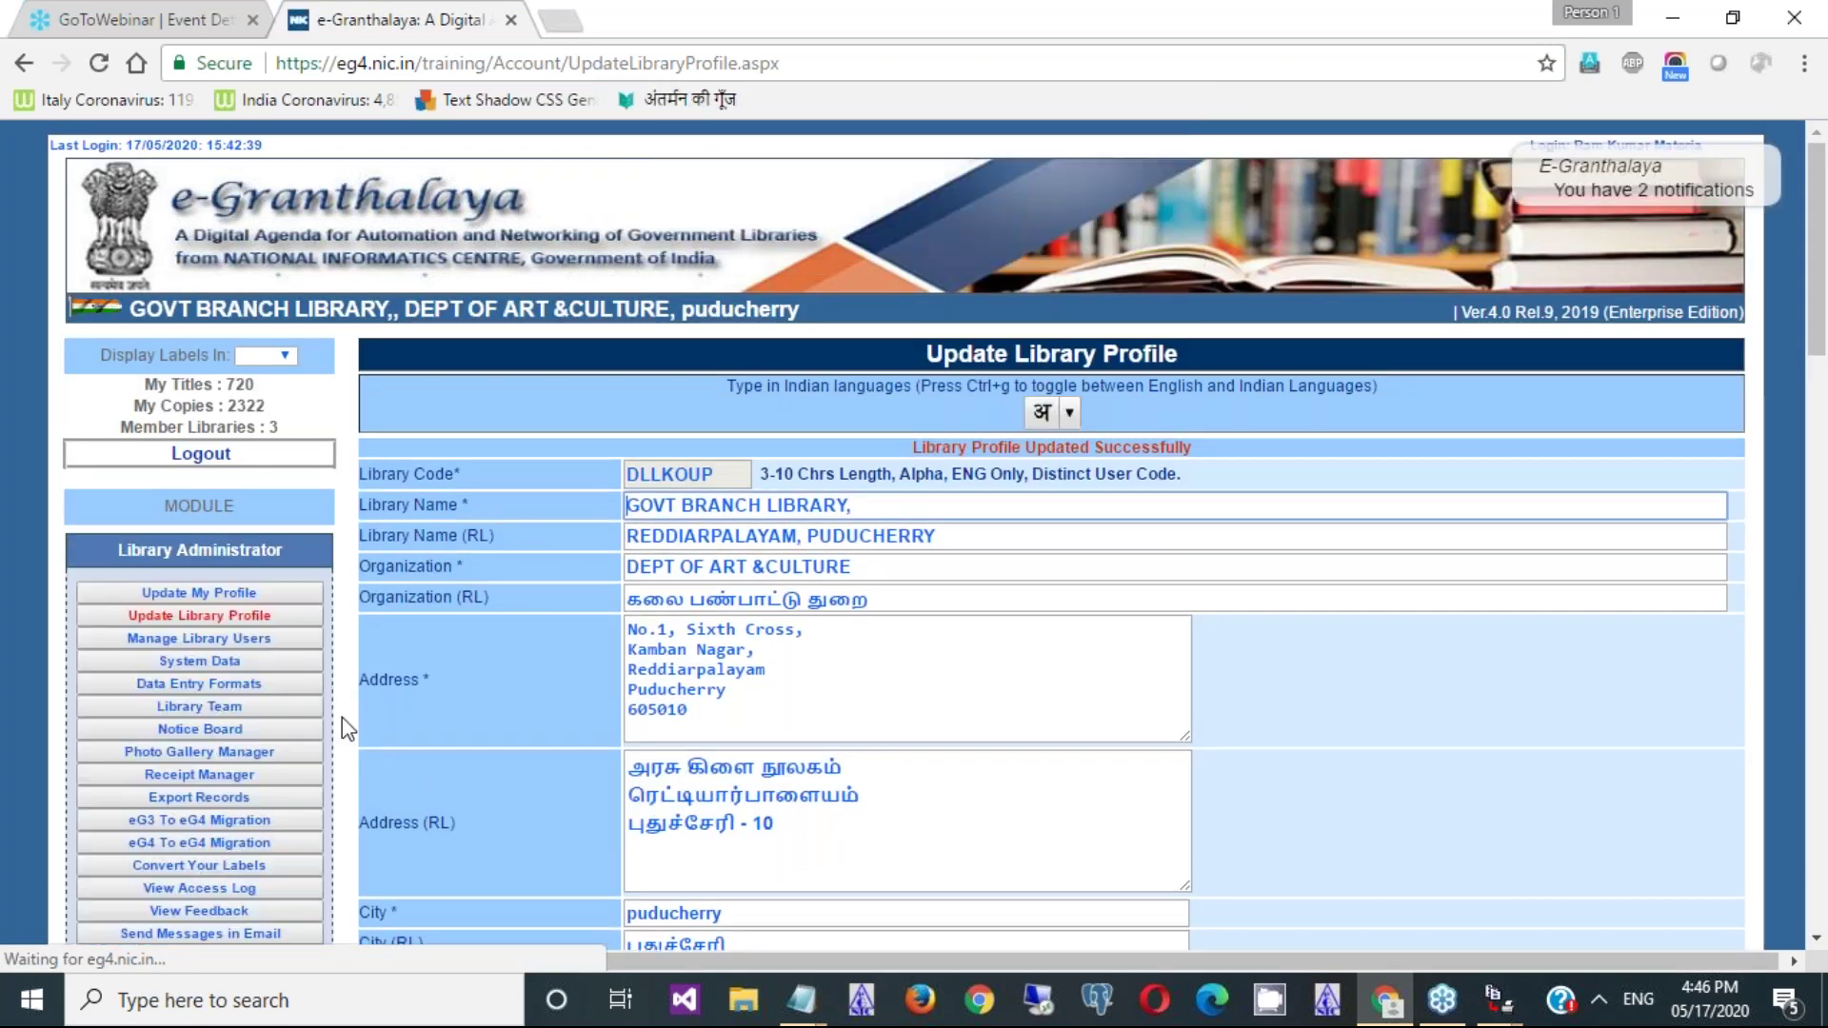
- Reopen the barcode generation page under Cataloging and search the records of all accession numbers
left_click(305, 556)
left_click(240, 676)
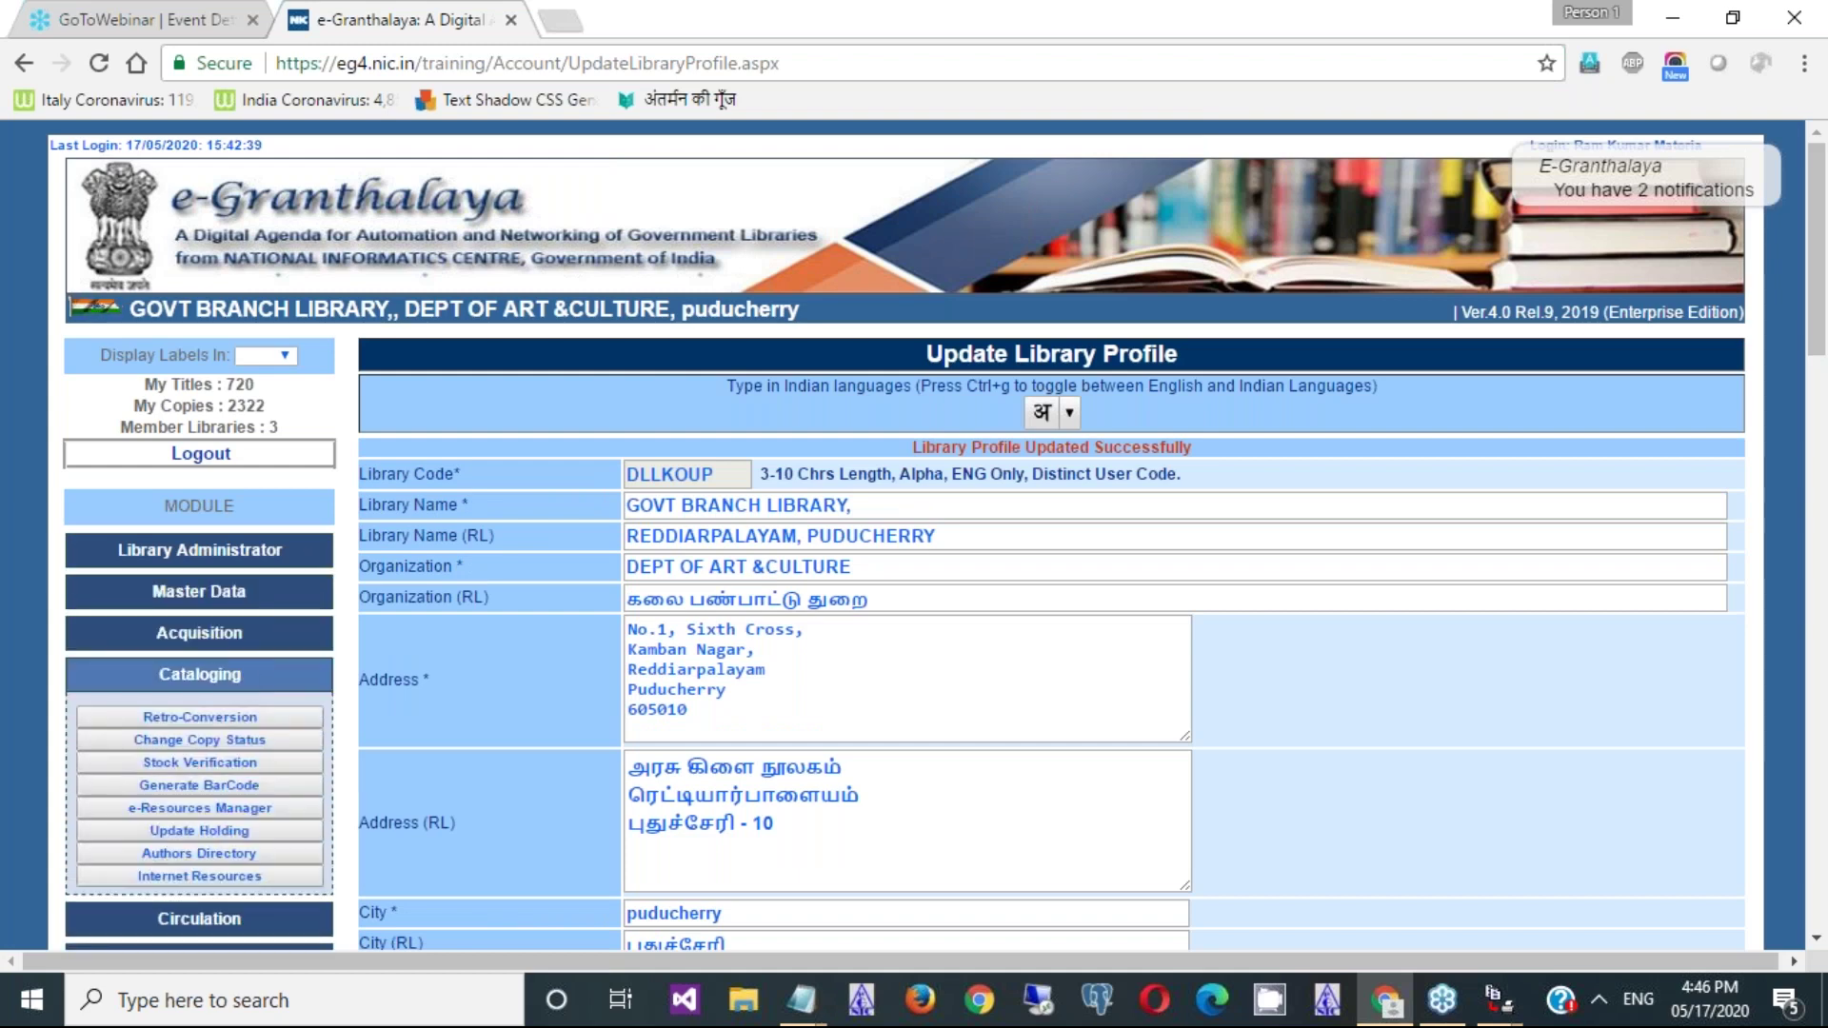
left_click(222, 786)
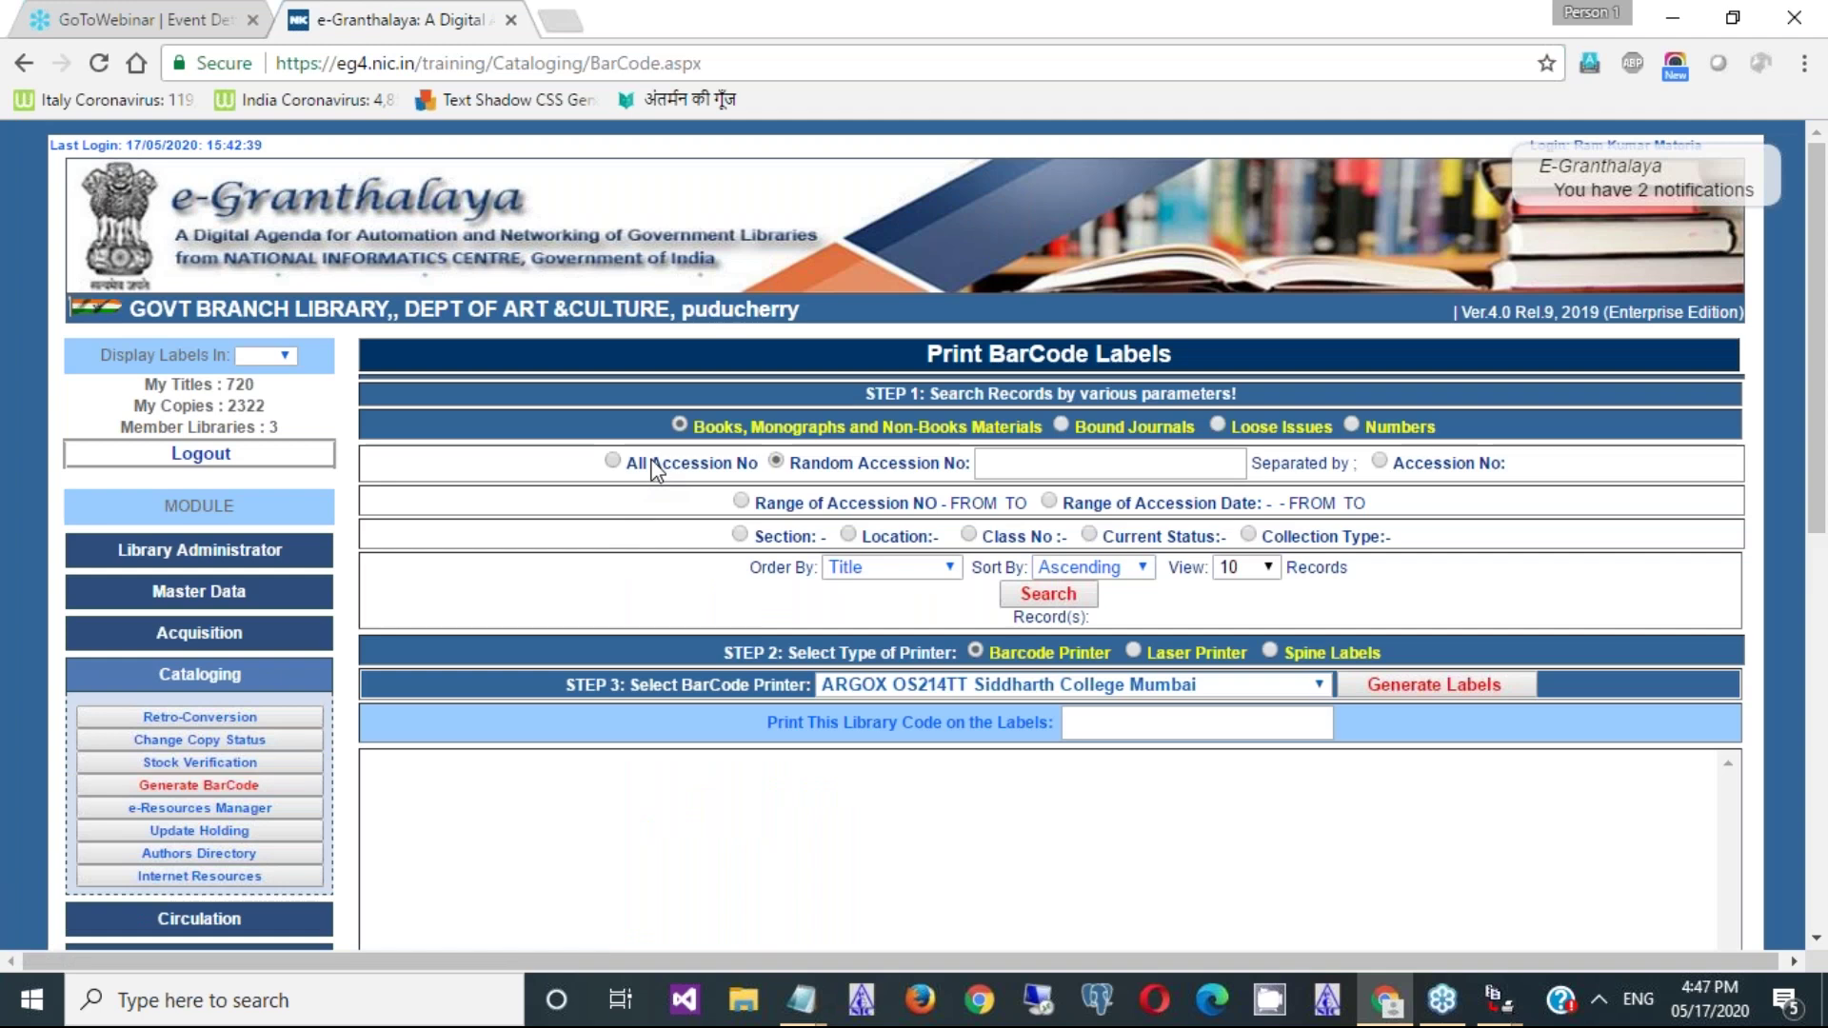
left_click(643, 464)
left_click(1038, 590)
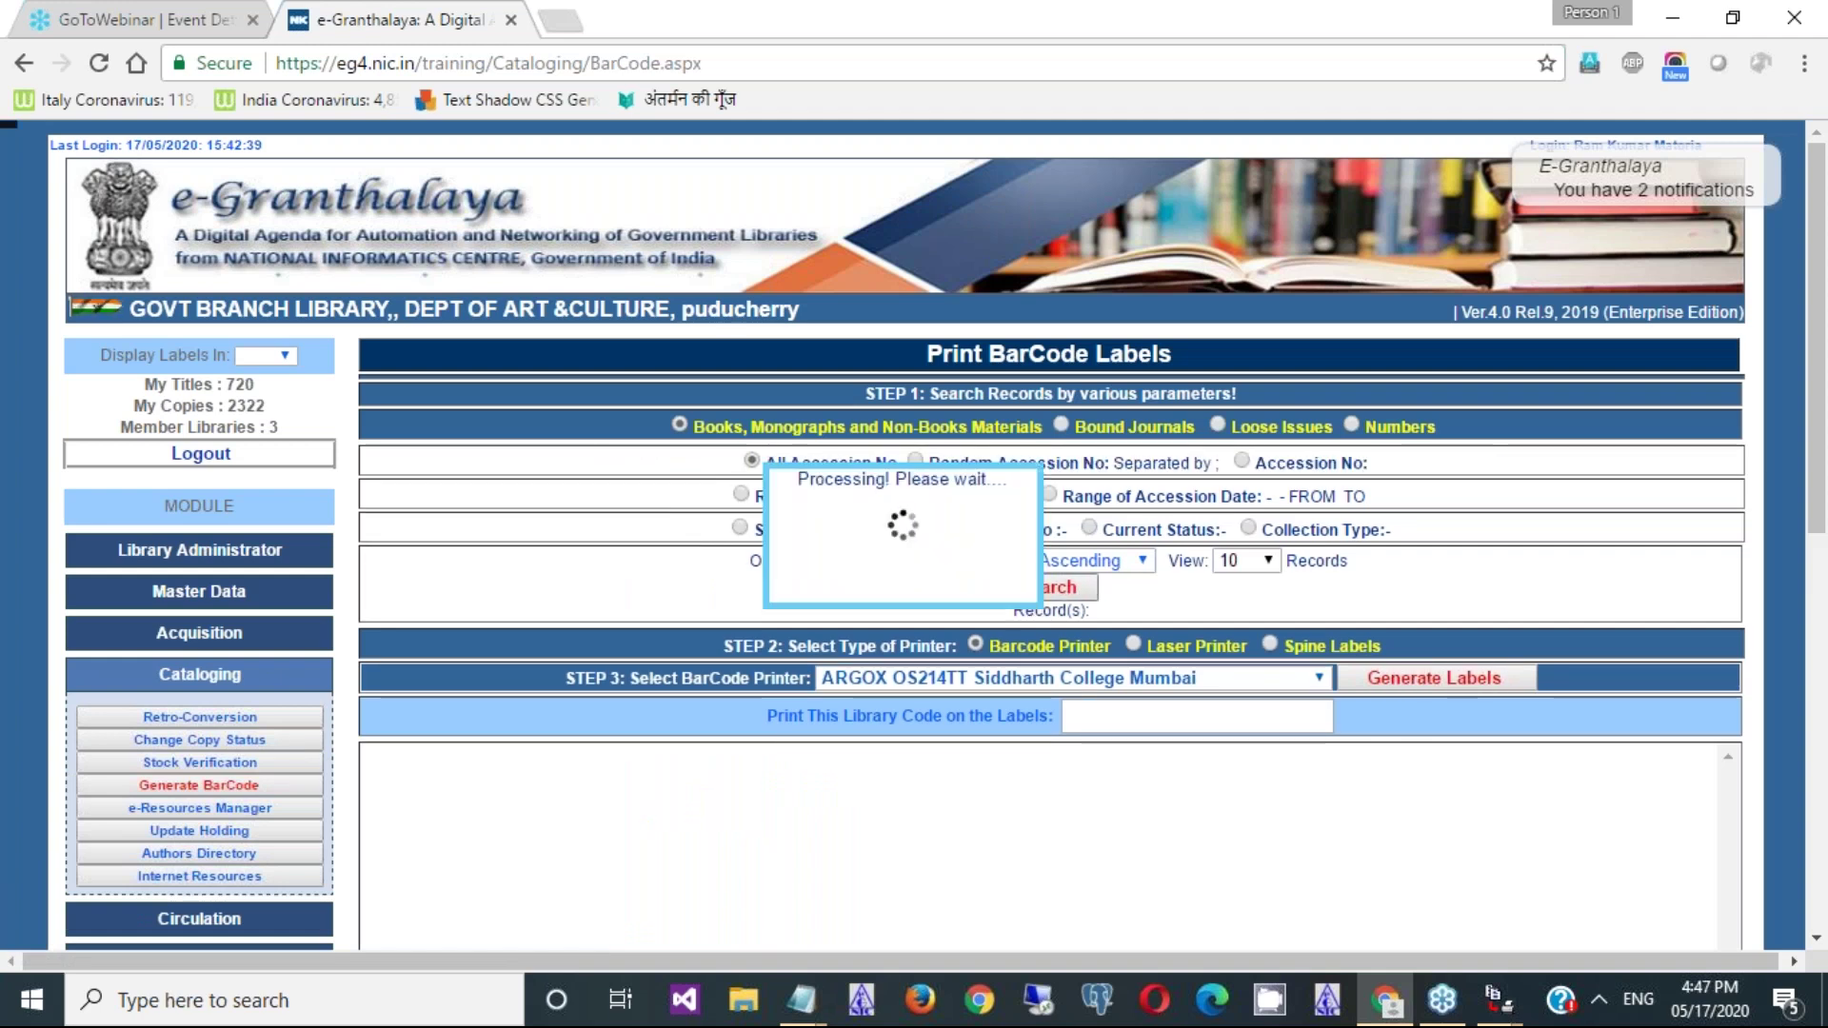
left_click(1133, 644)
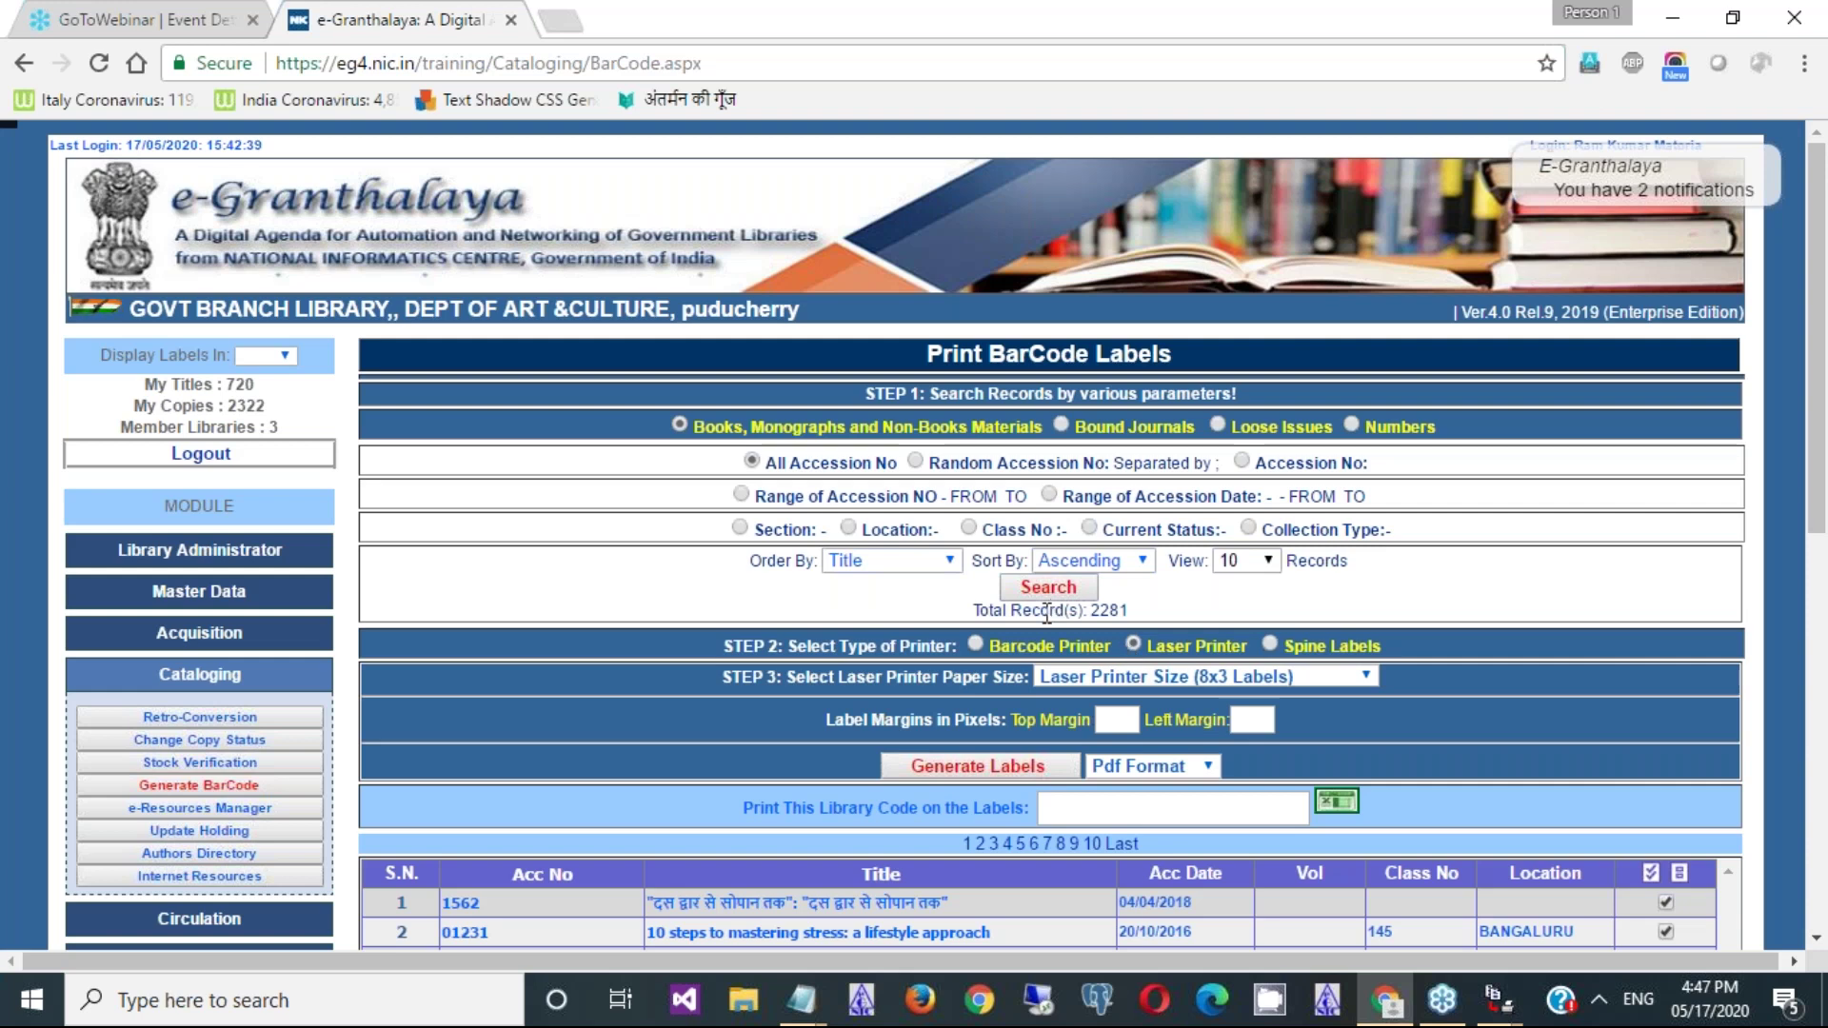
left_click(988, 768)
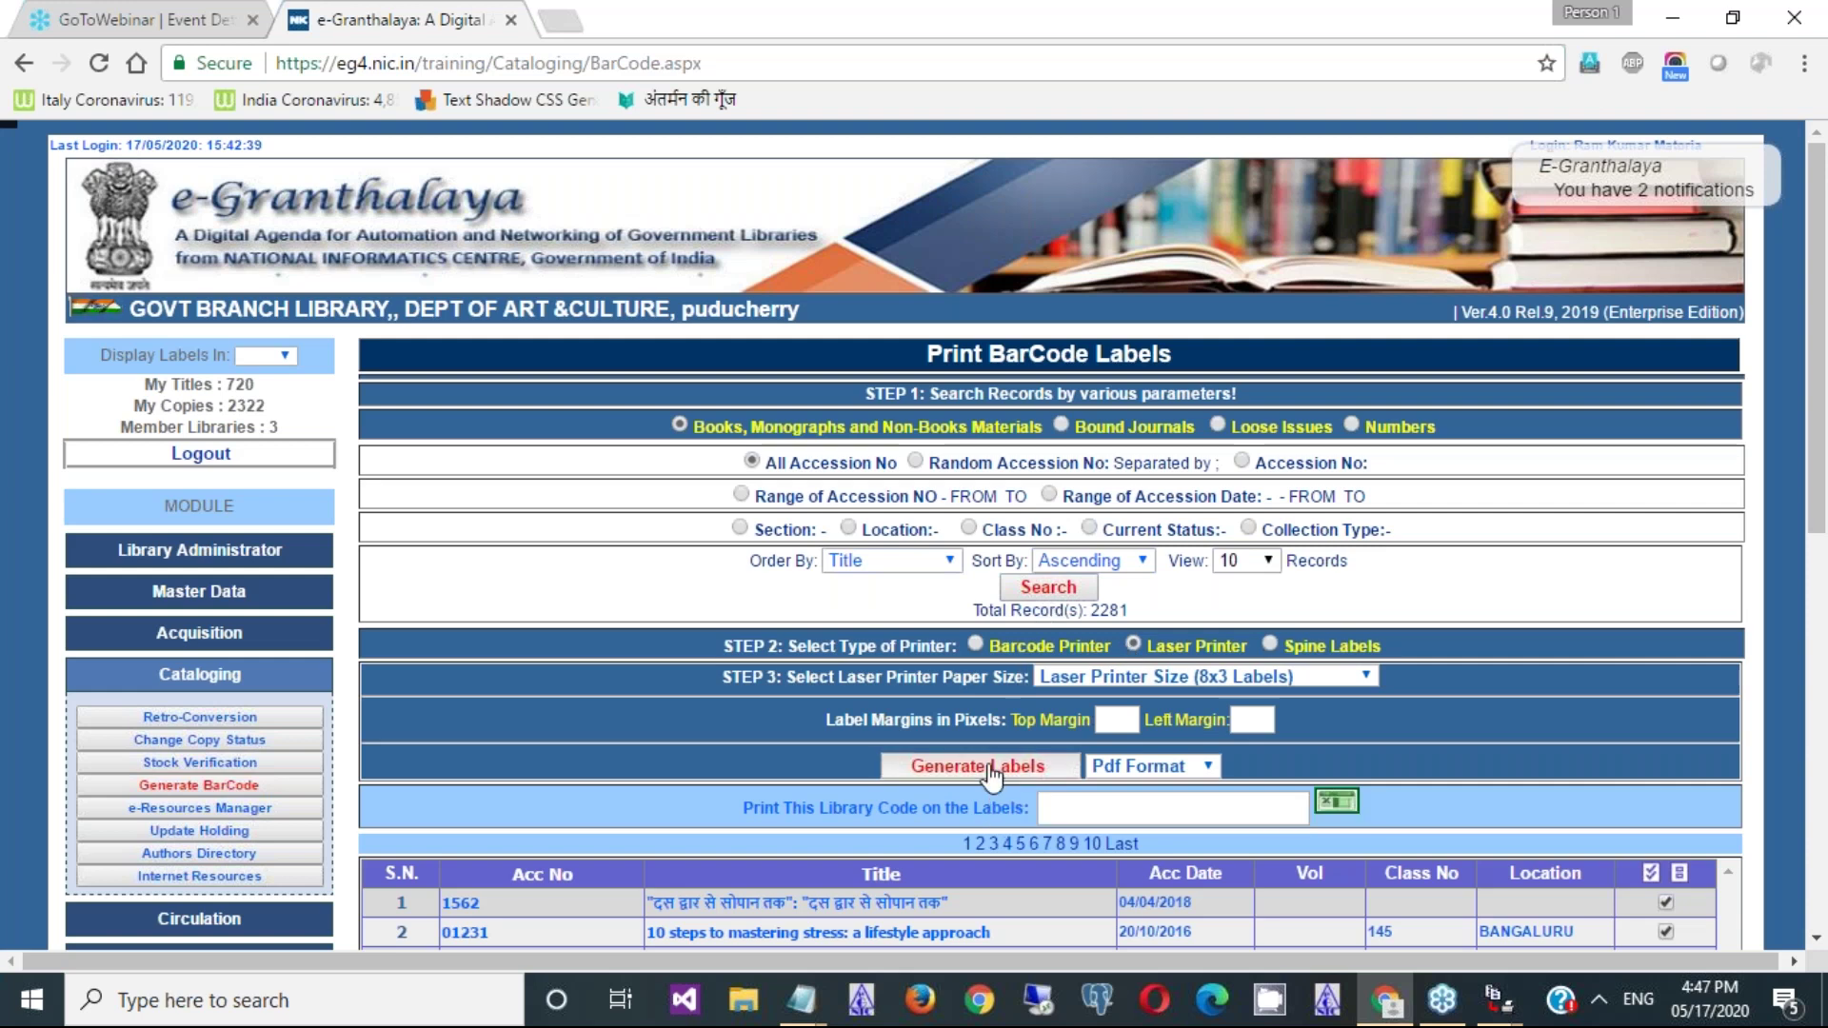
left_click(678, 588)
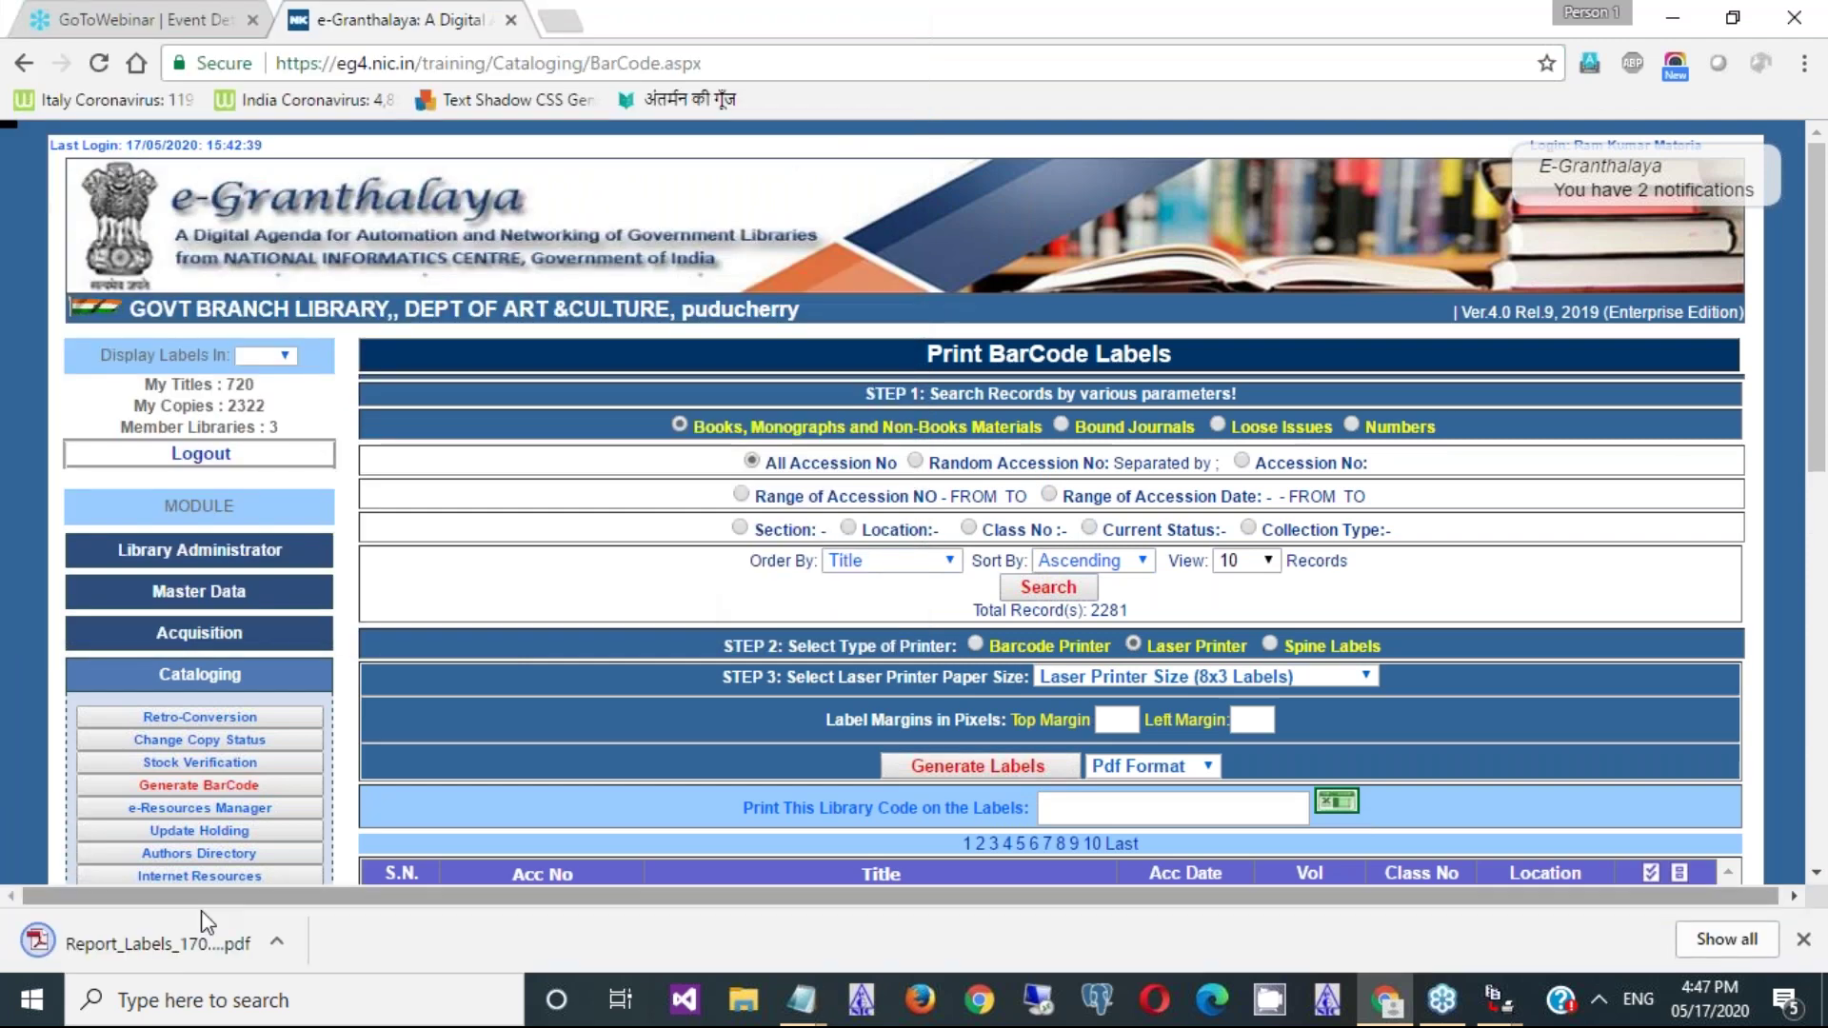
- Open the saved laser labels PDF, check the library text above the barcodes and close the PDF
left_click(202, 929)
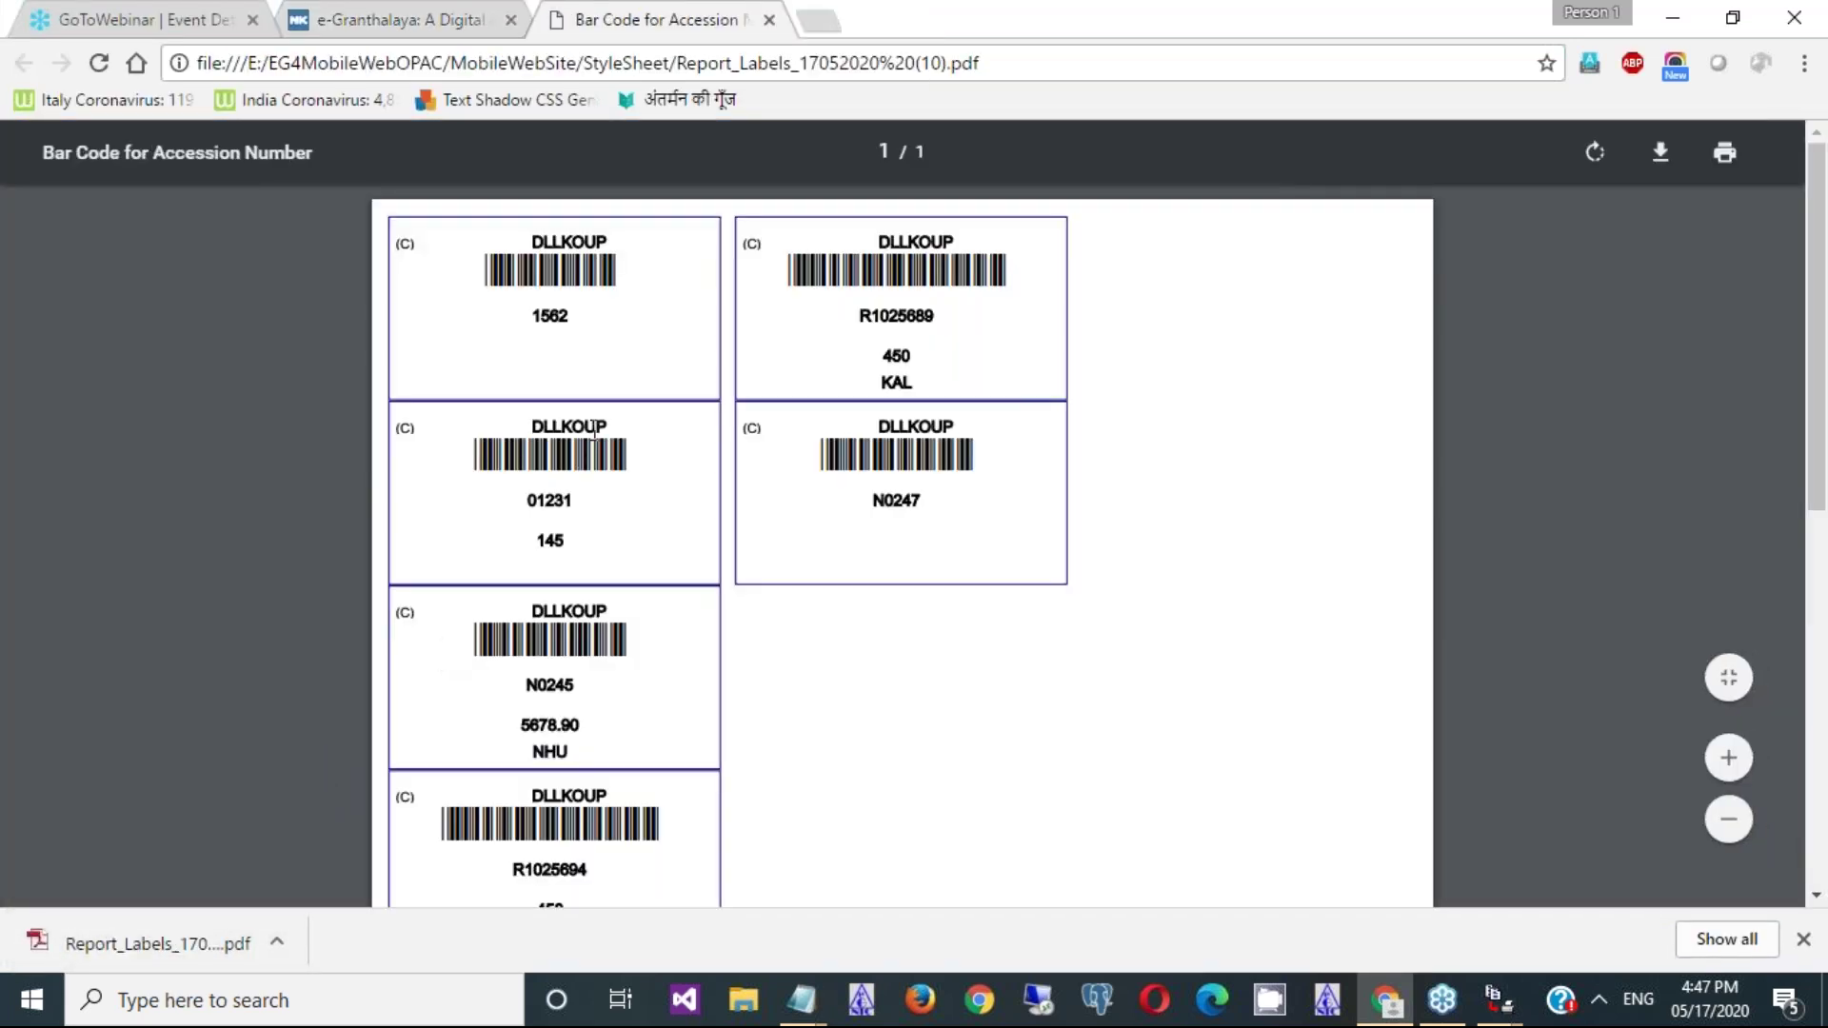
double_click(584, 425)
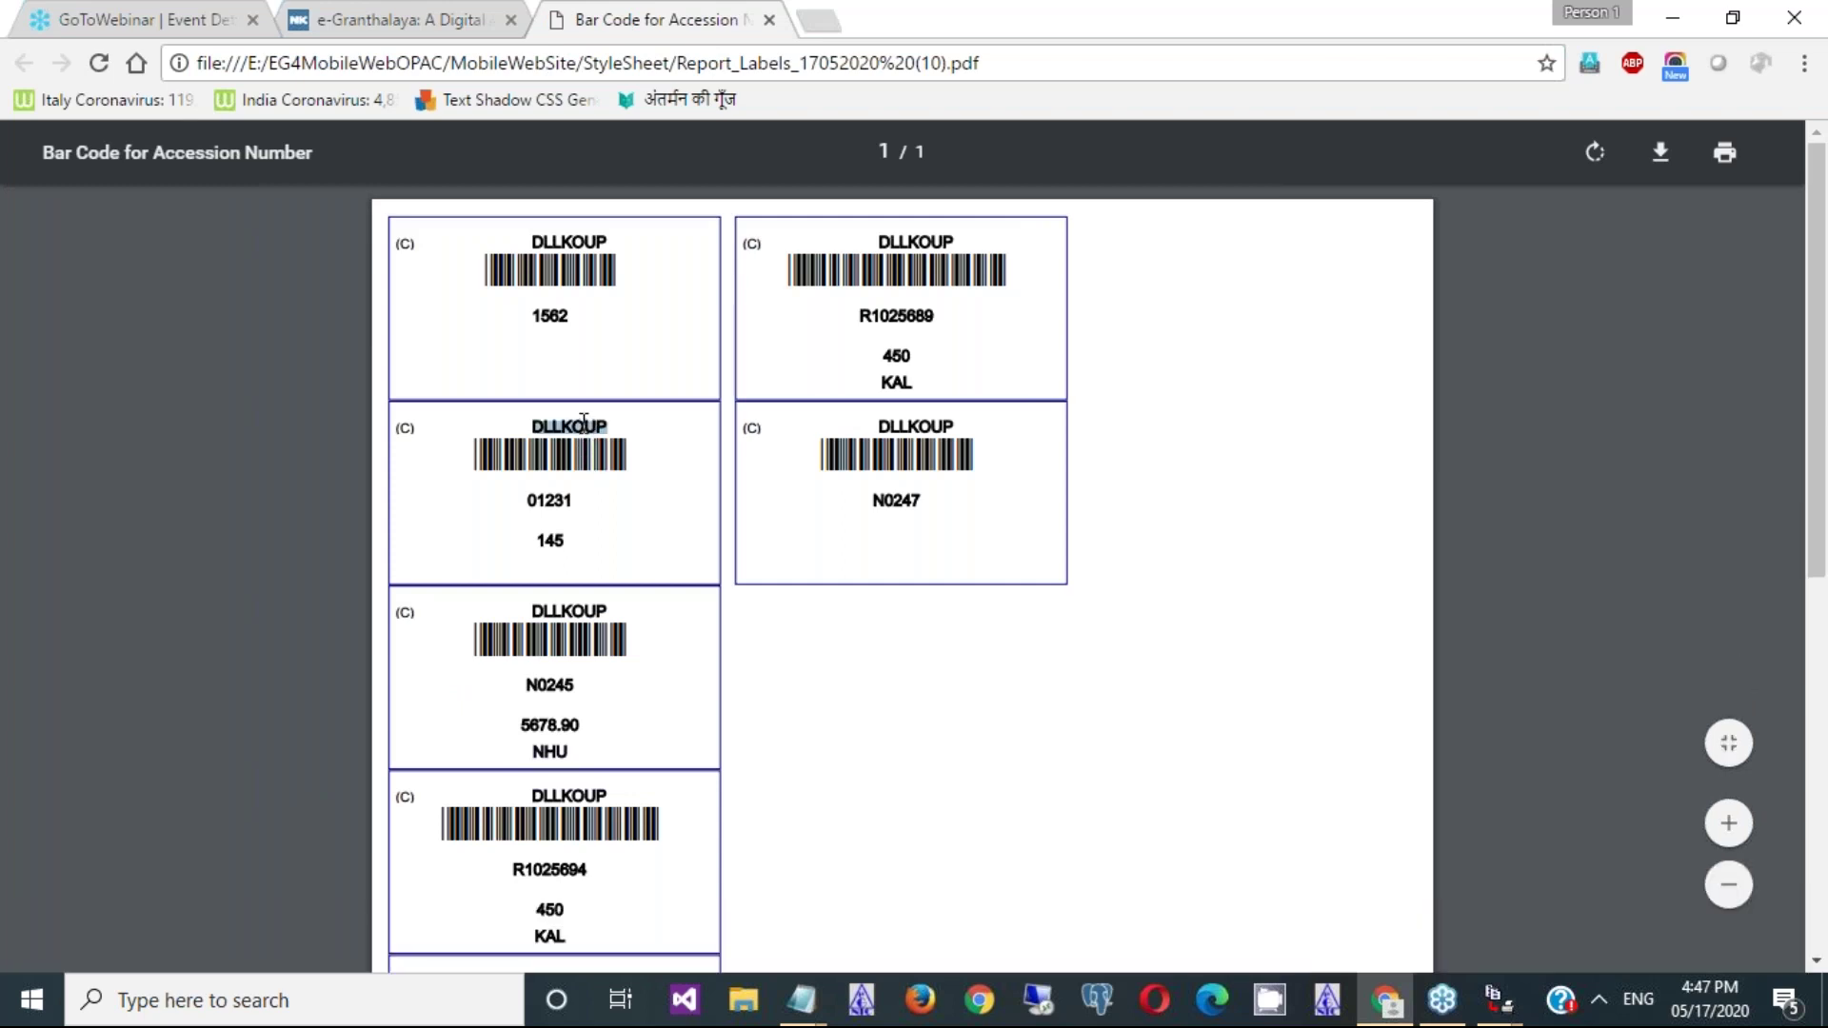
left_click(769, 20)
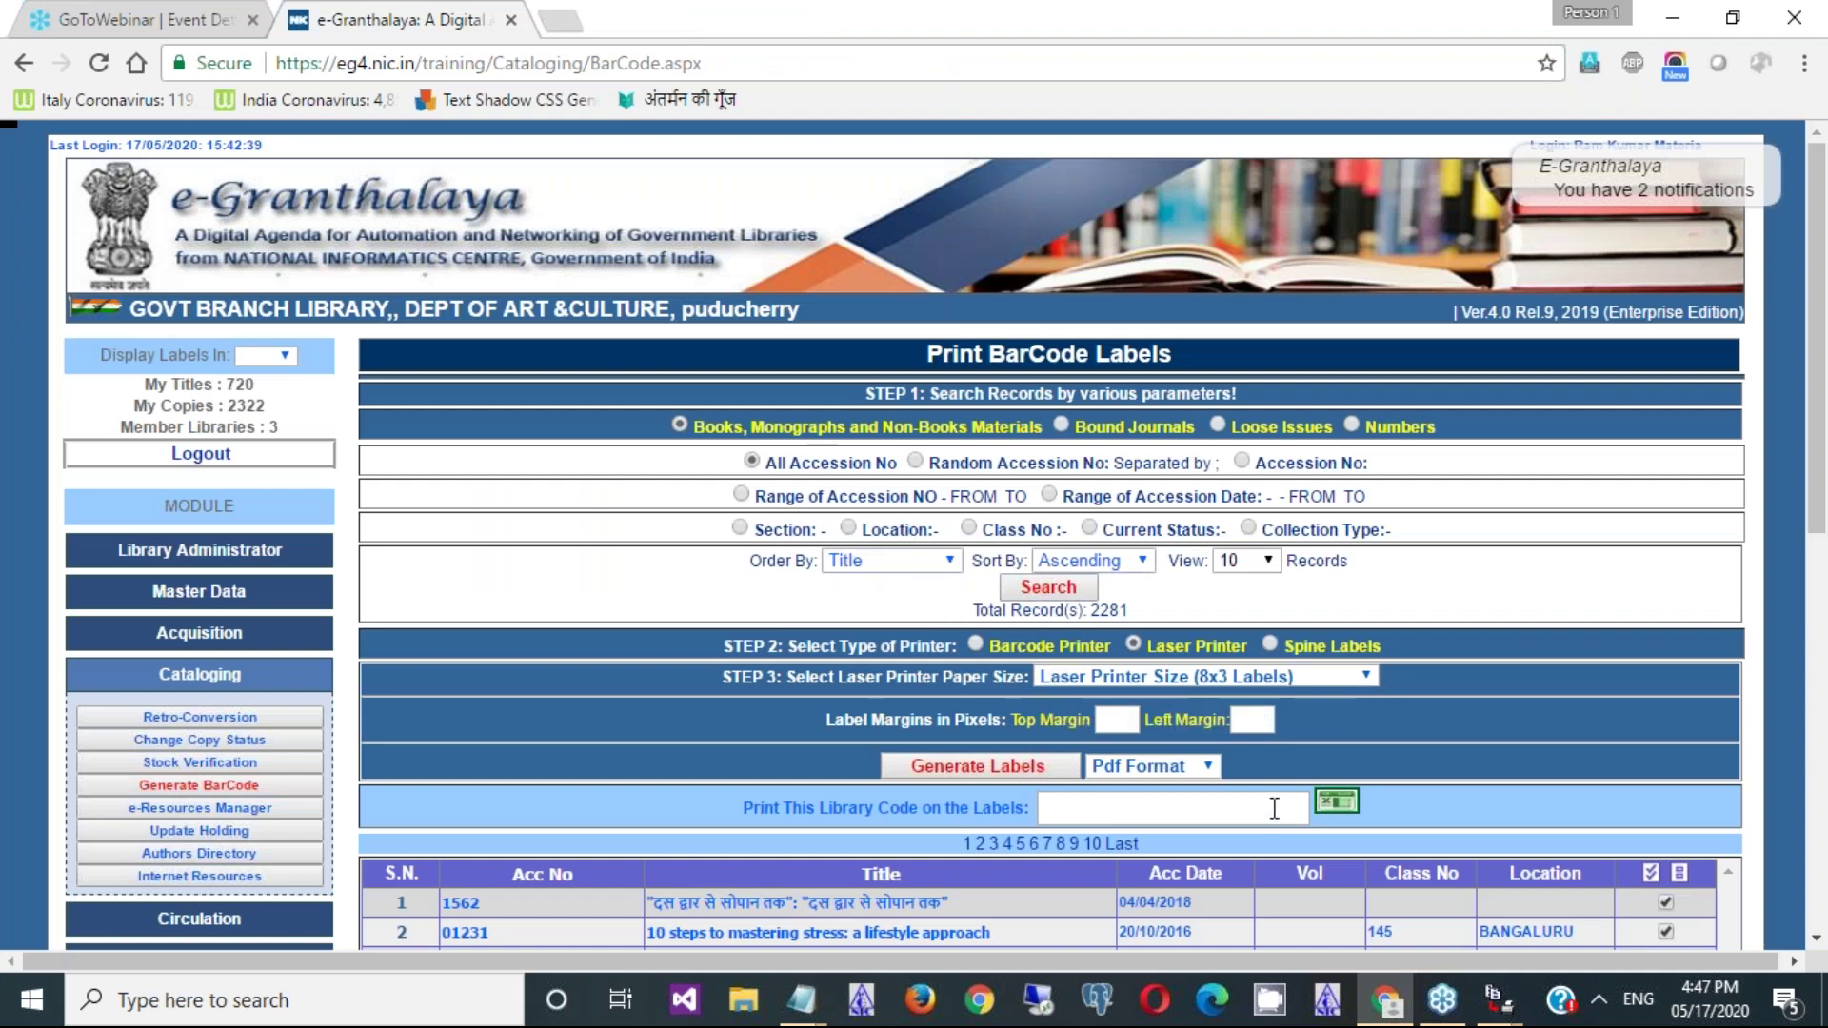
left_click(1817, 937)
left_click(1817, 938)
left_click(1817, 938)
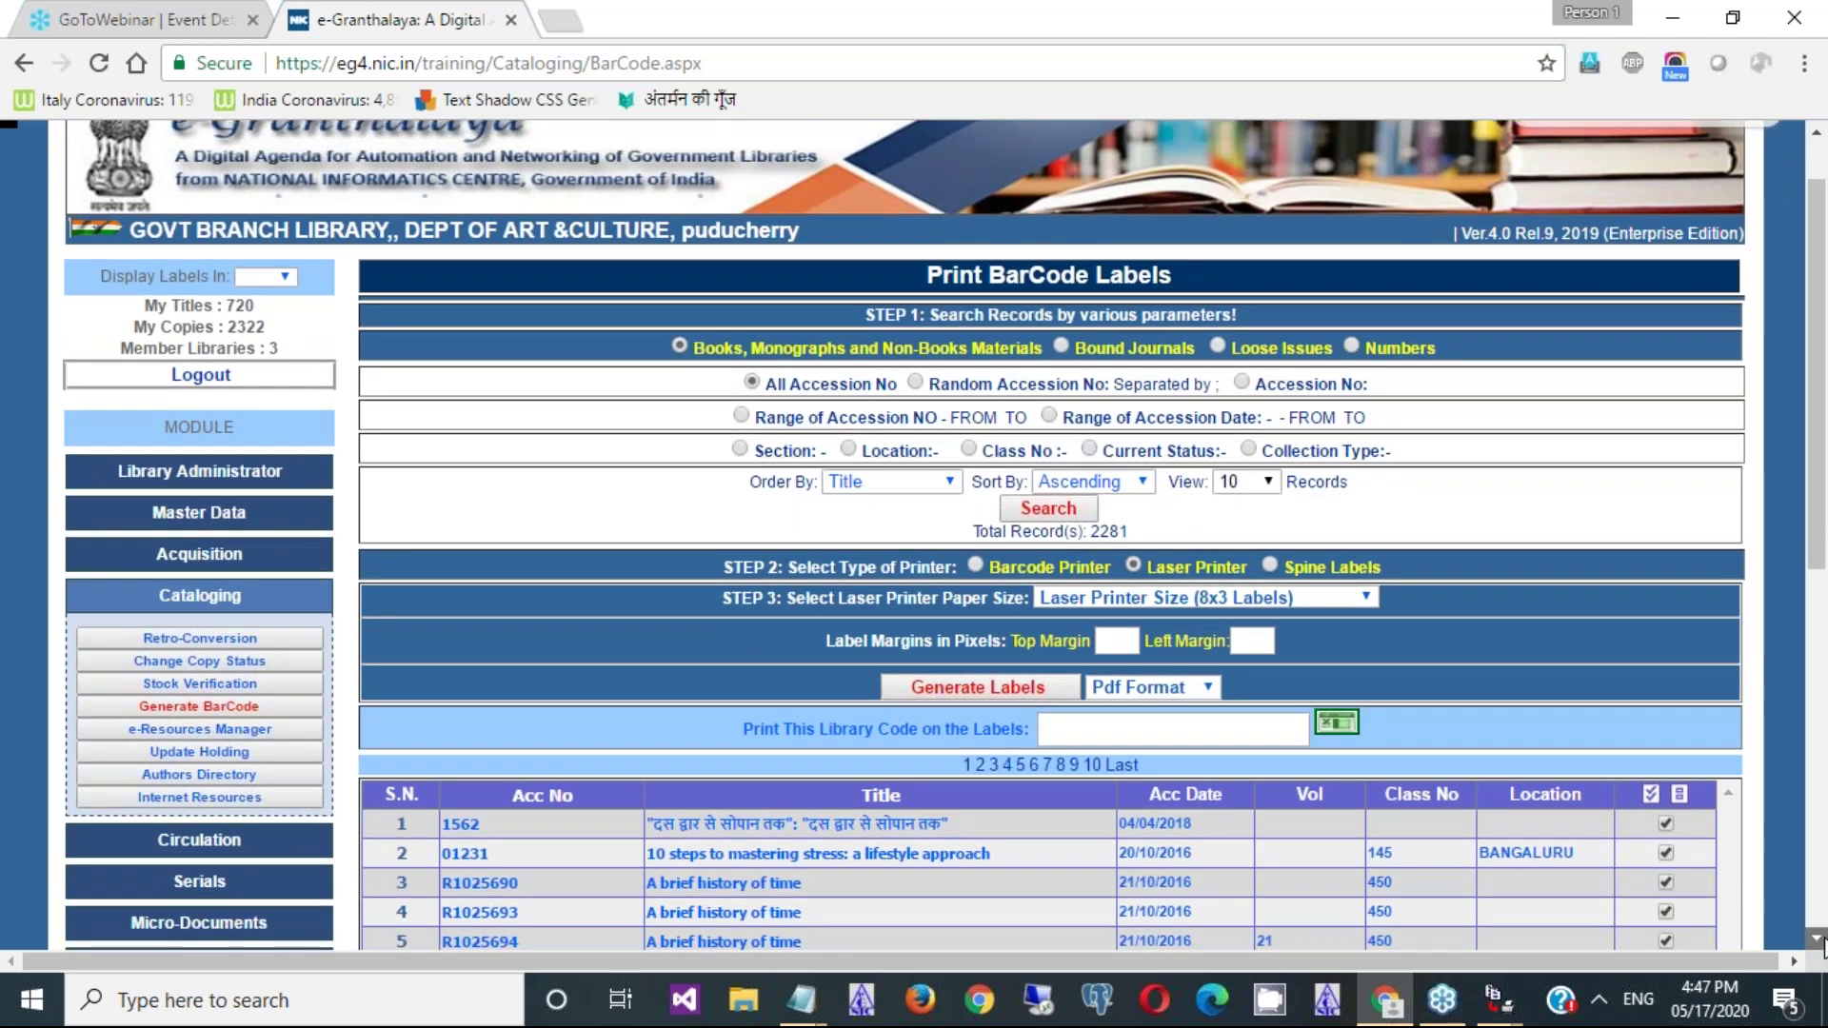
left_click(1817, 937)
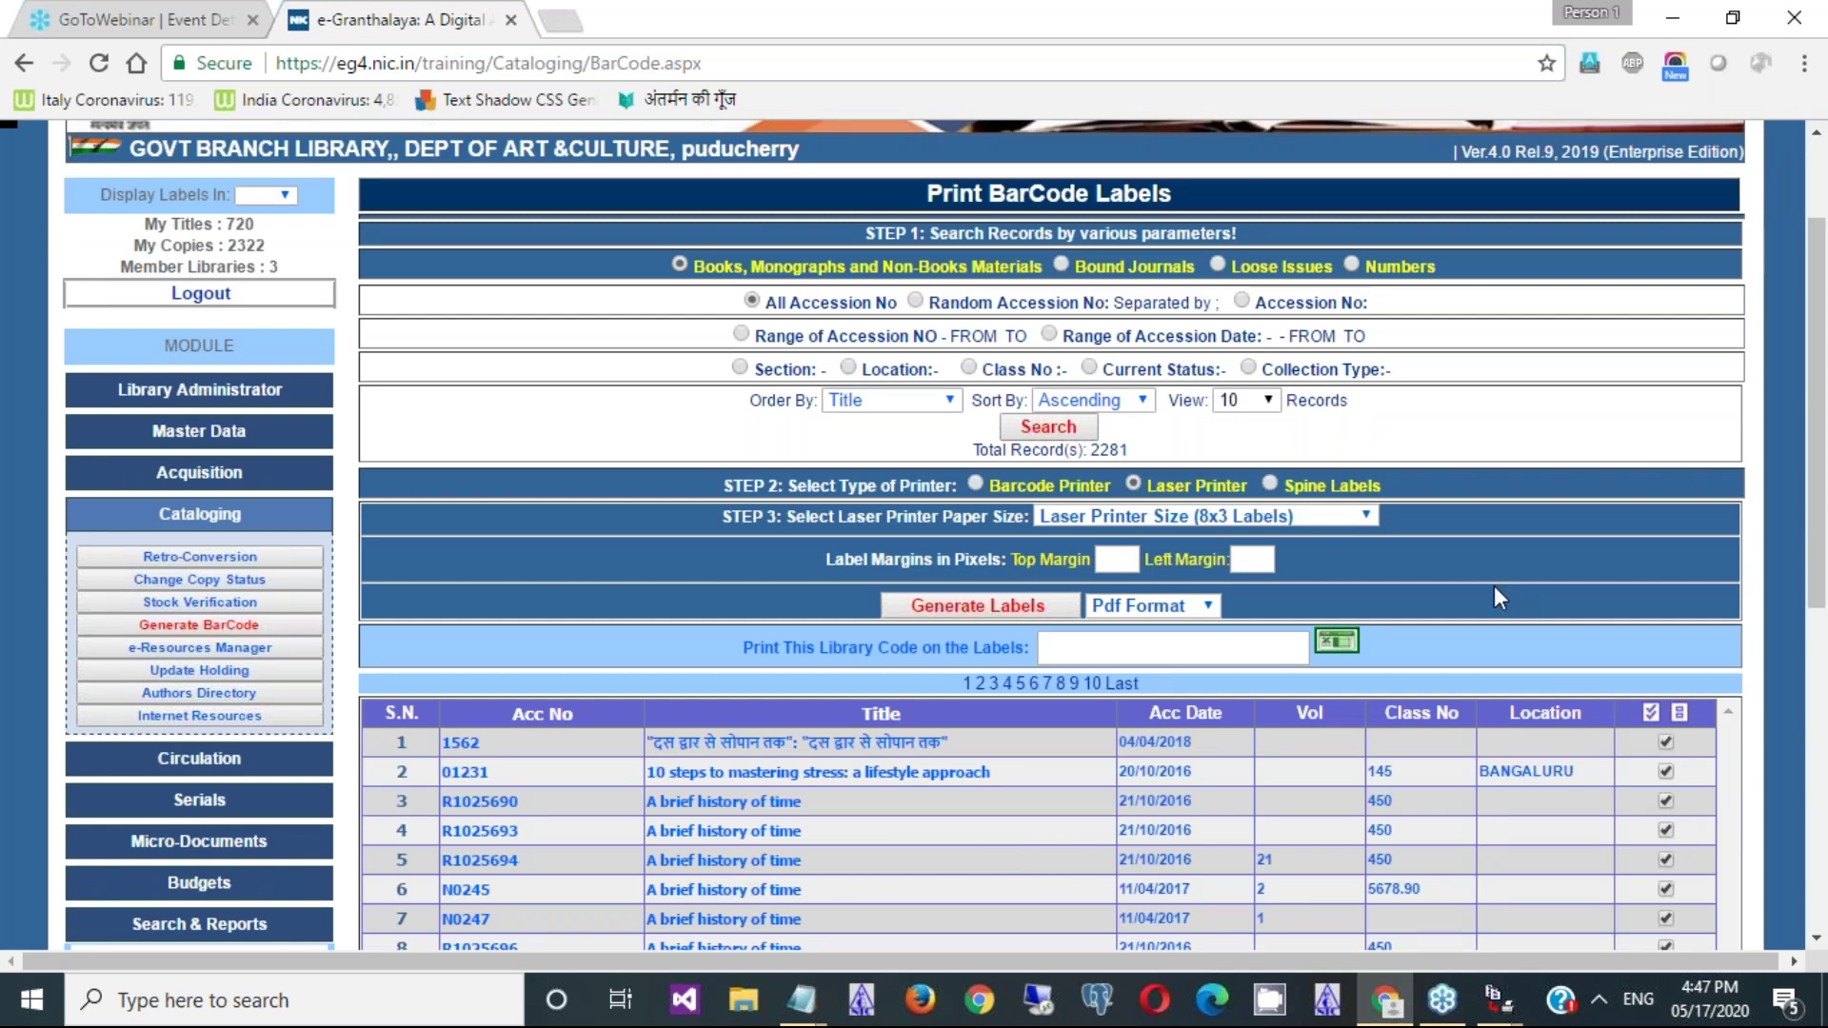
left_click(1271, 484)
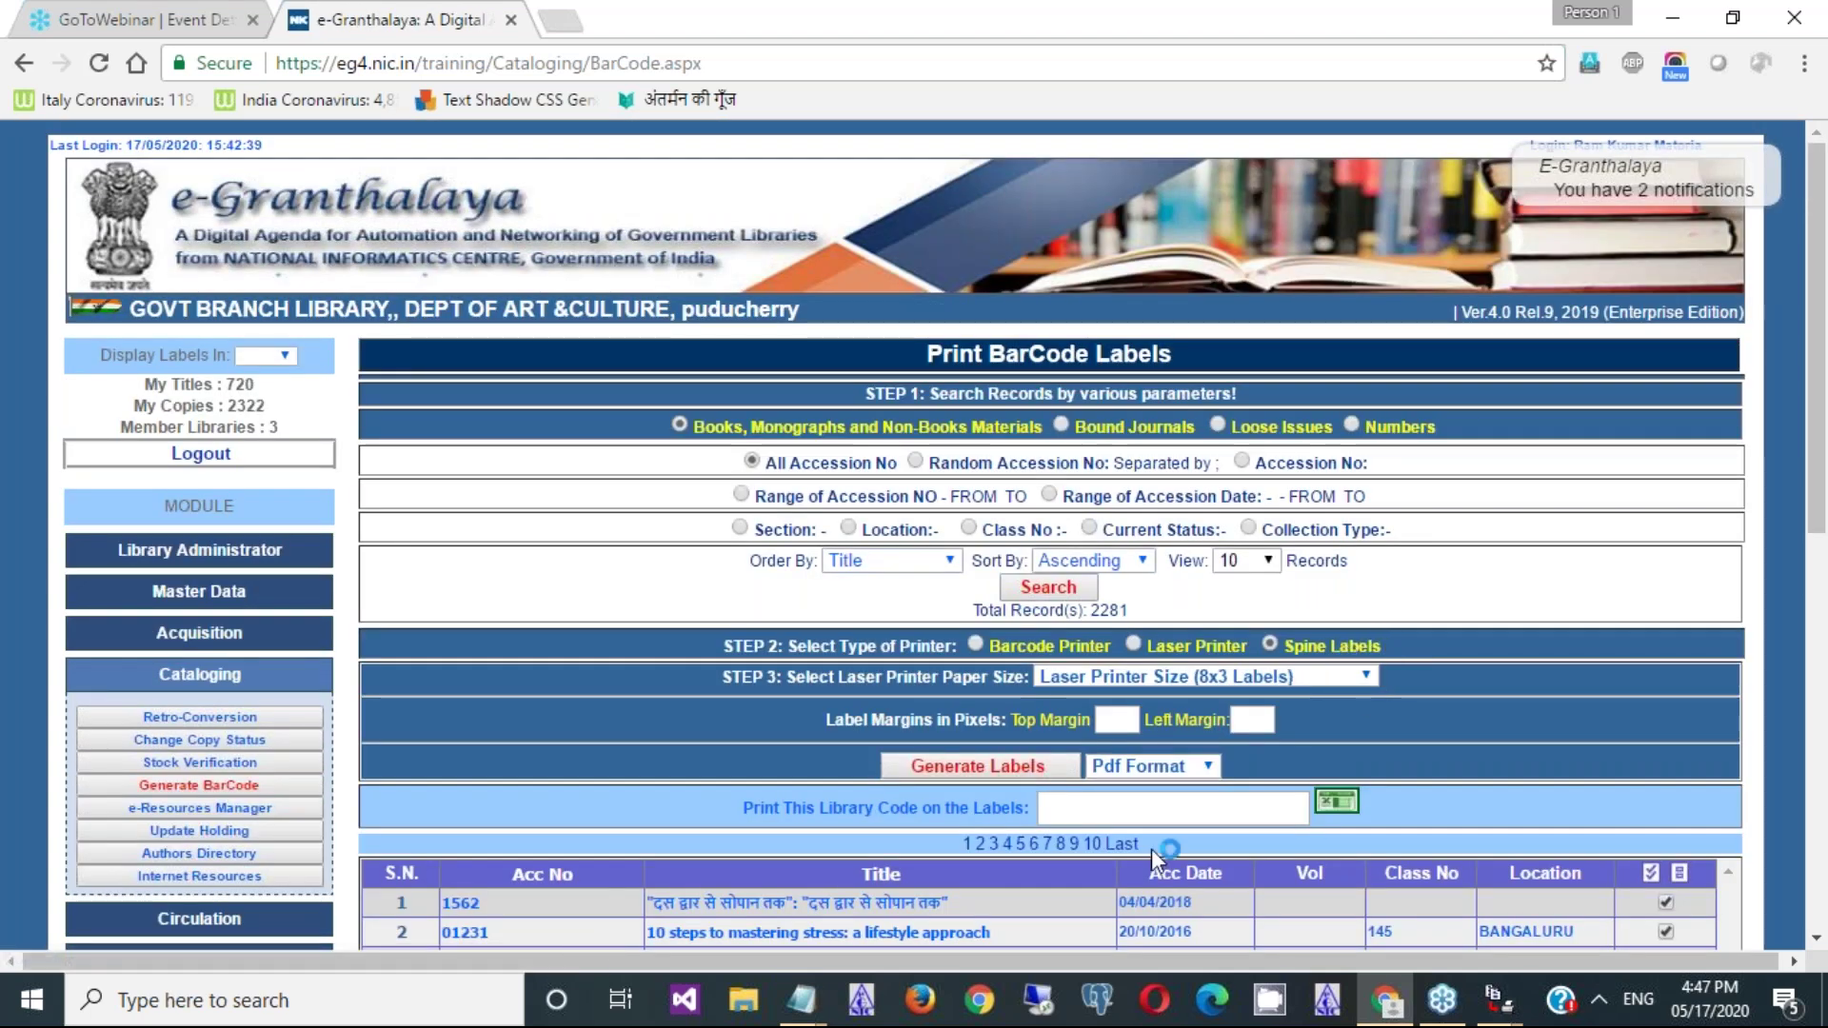
left_click(1014, 773)
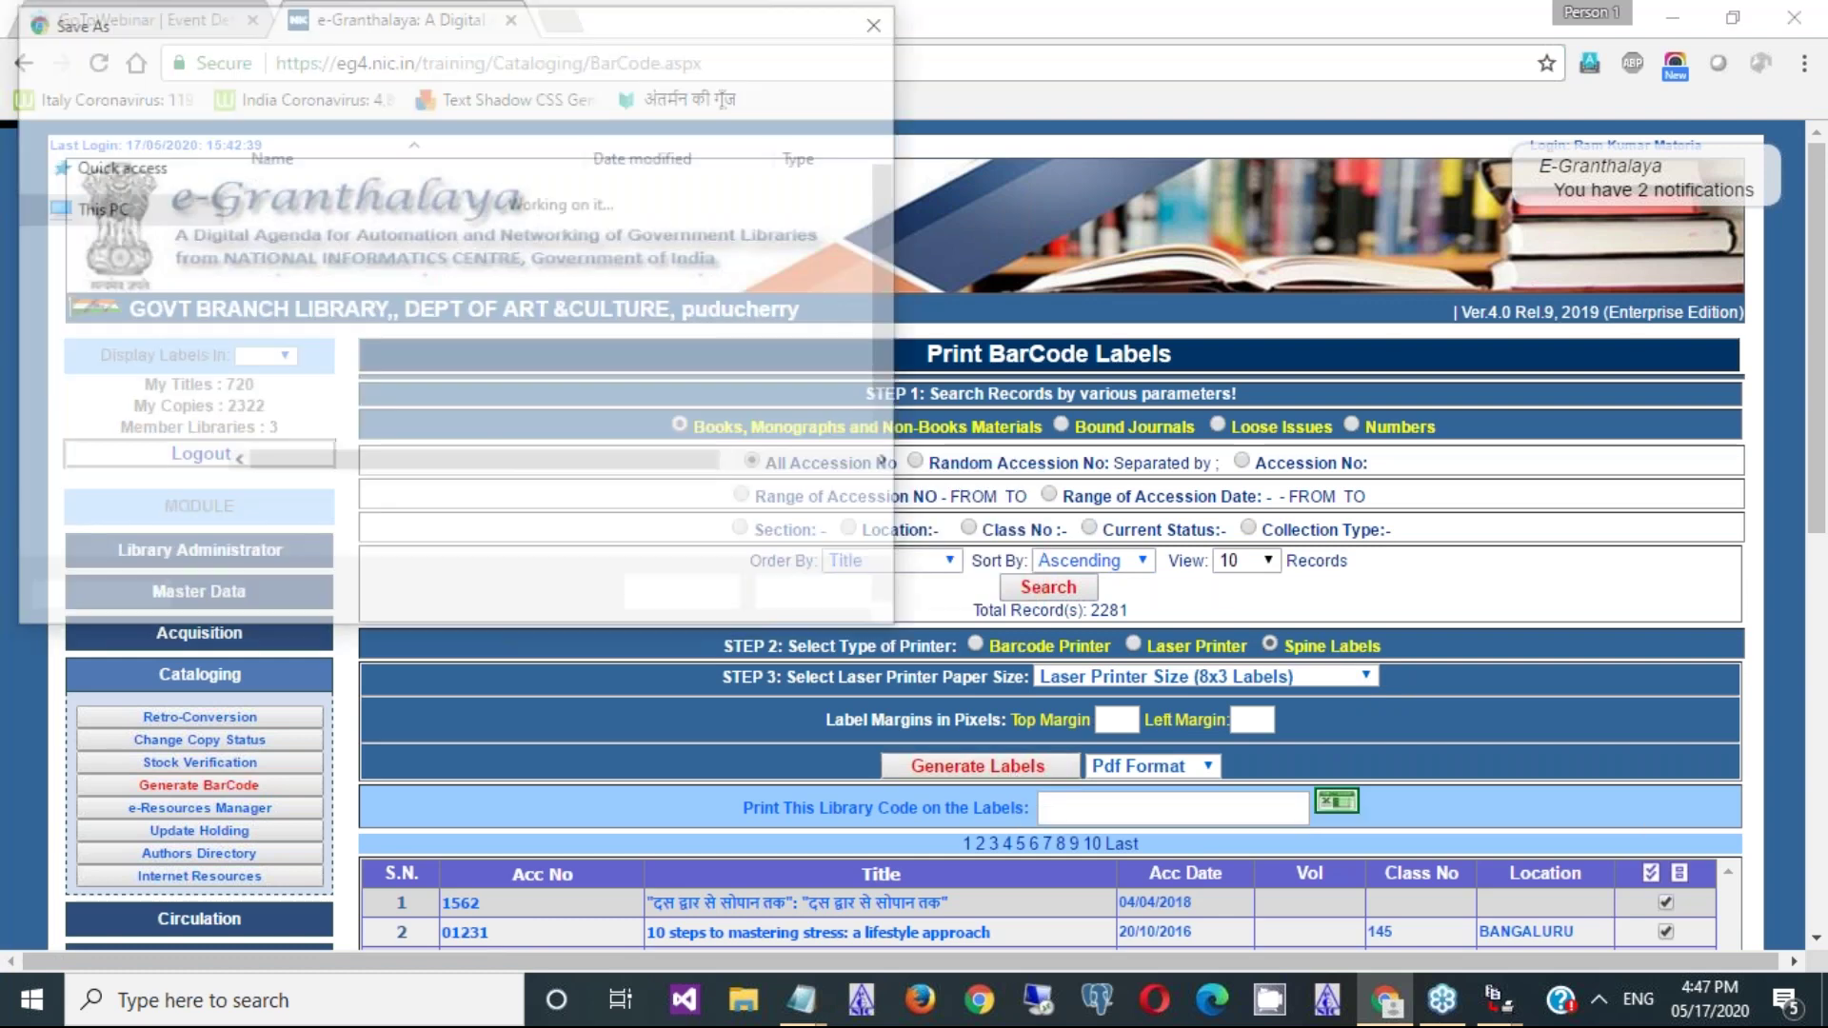
left_click(719, 606)
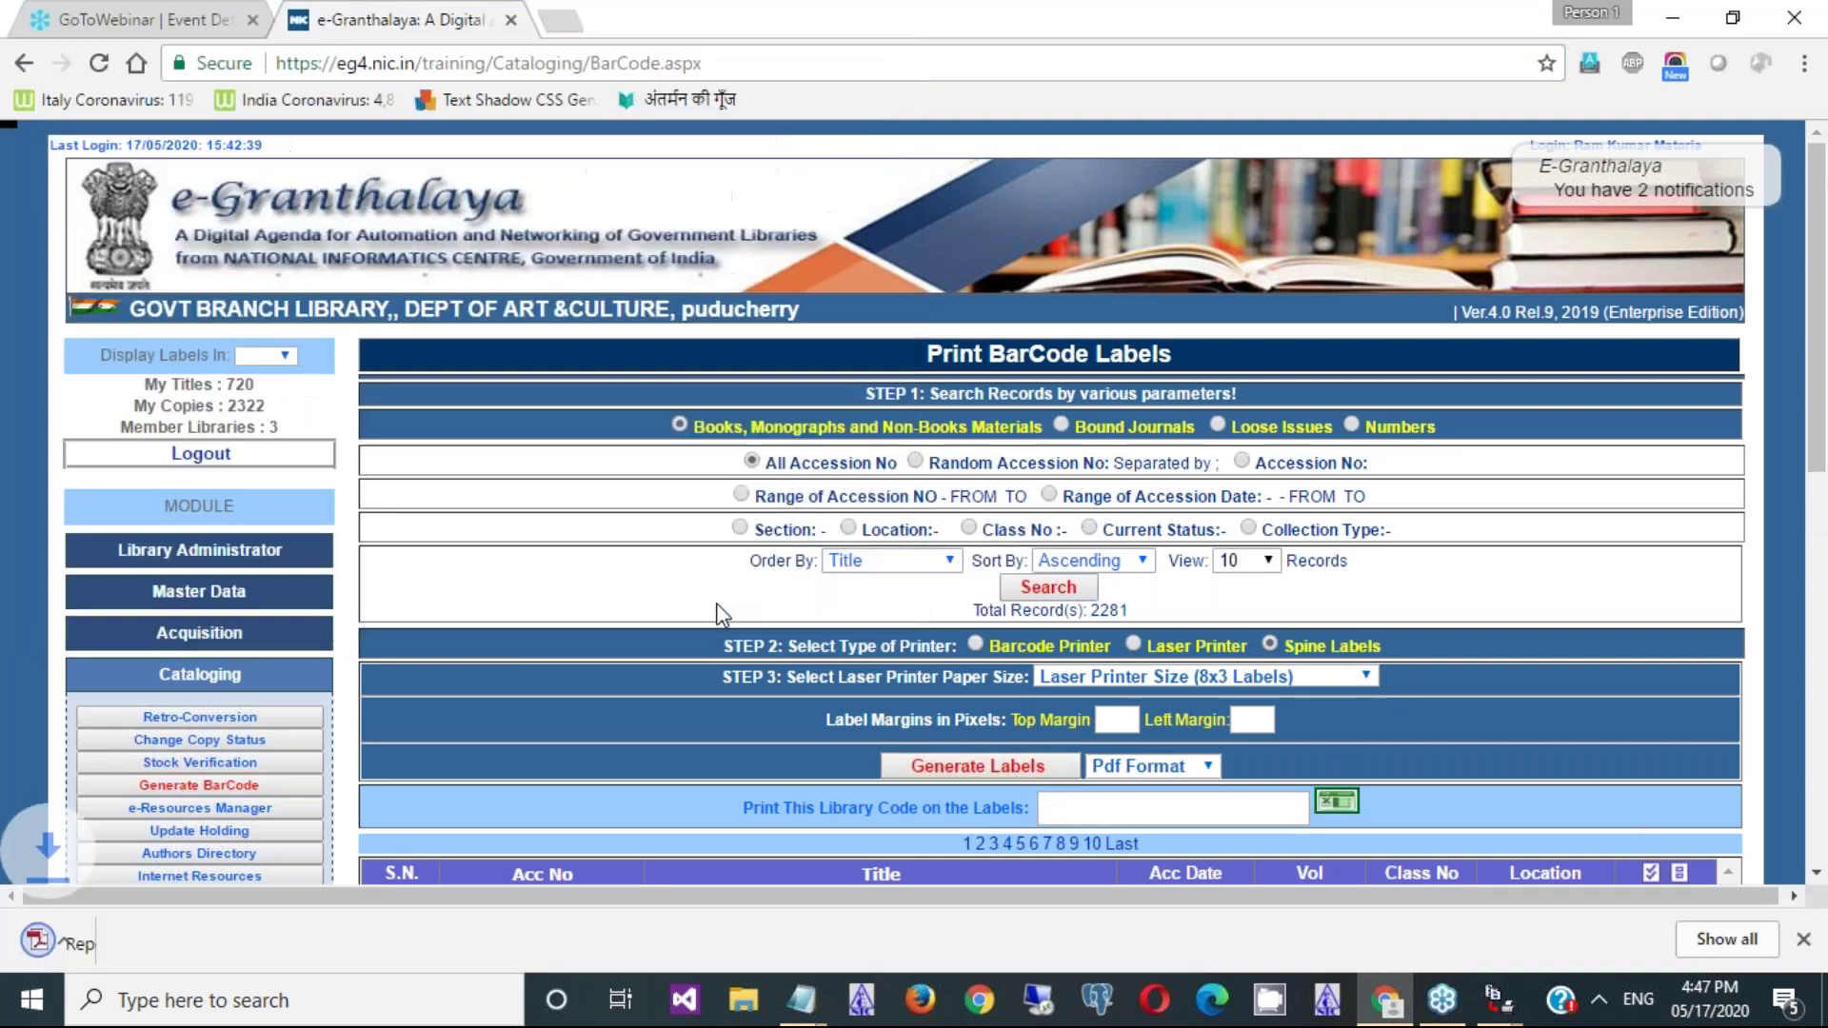
left_click(171, 943)
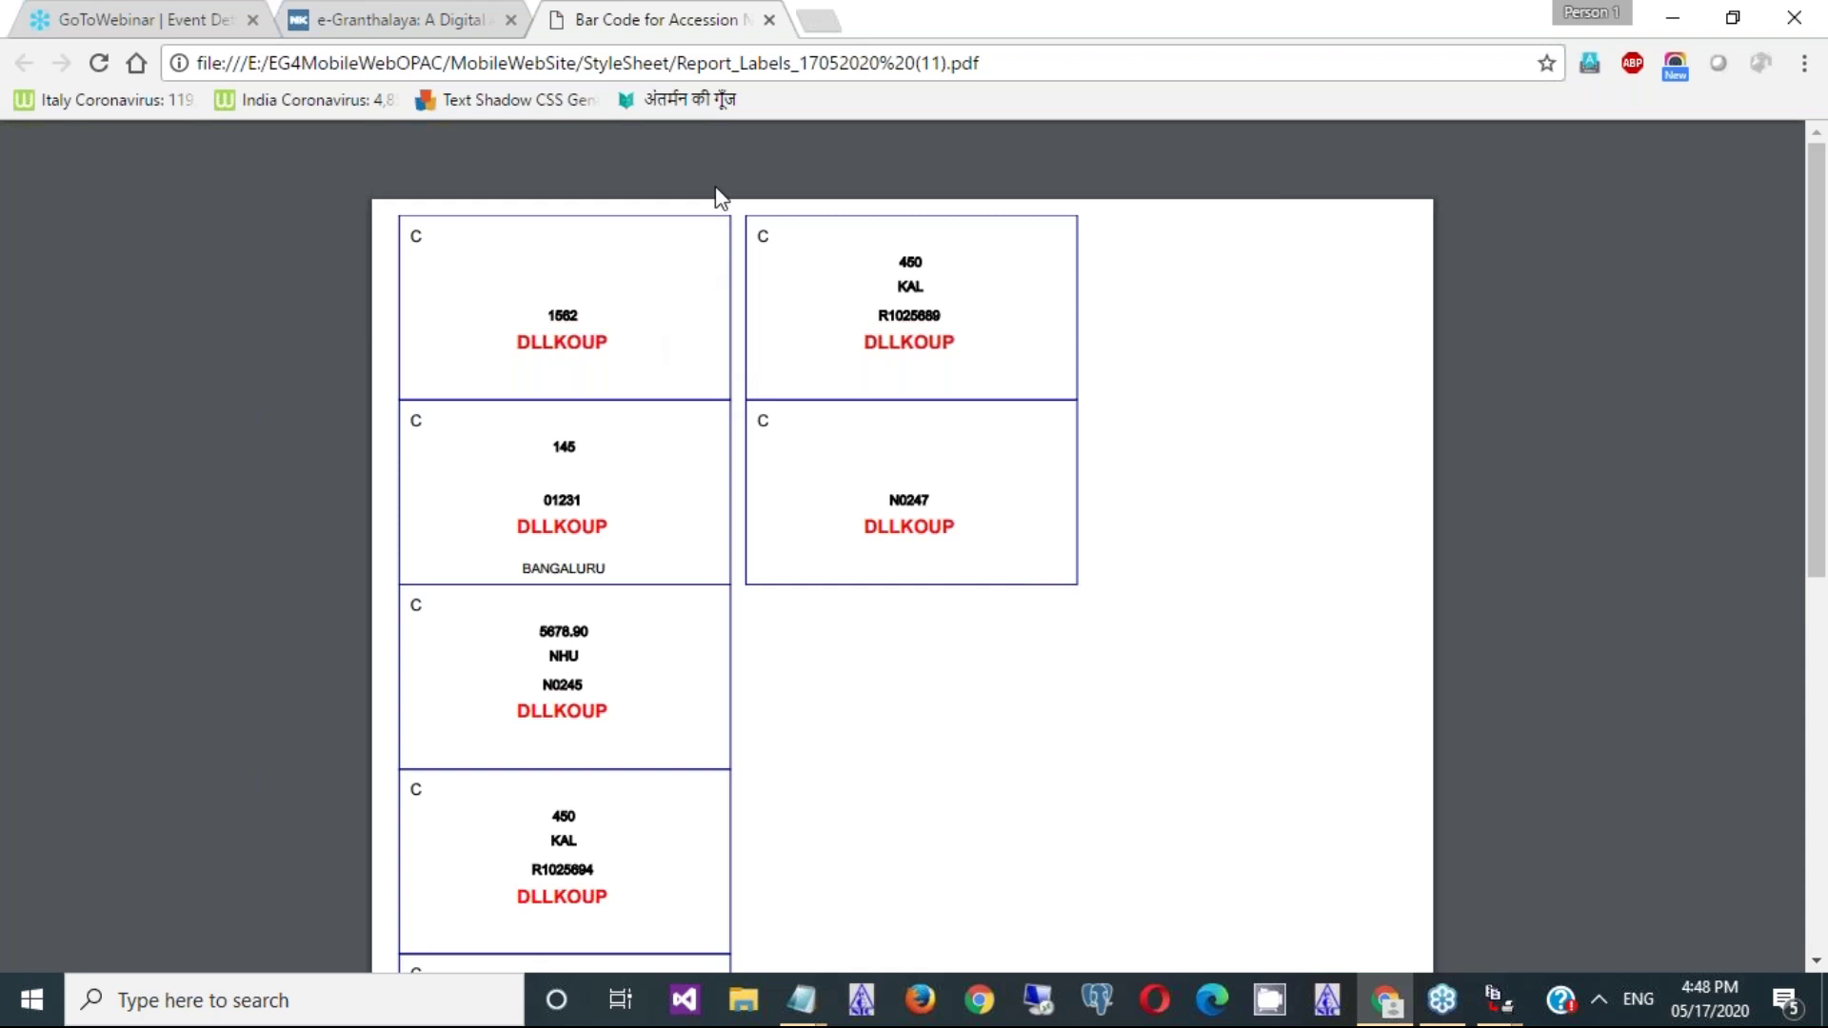
left_click(769, 20)
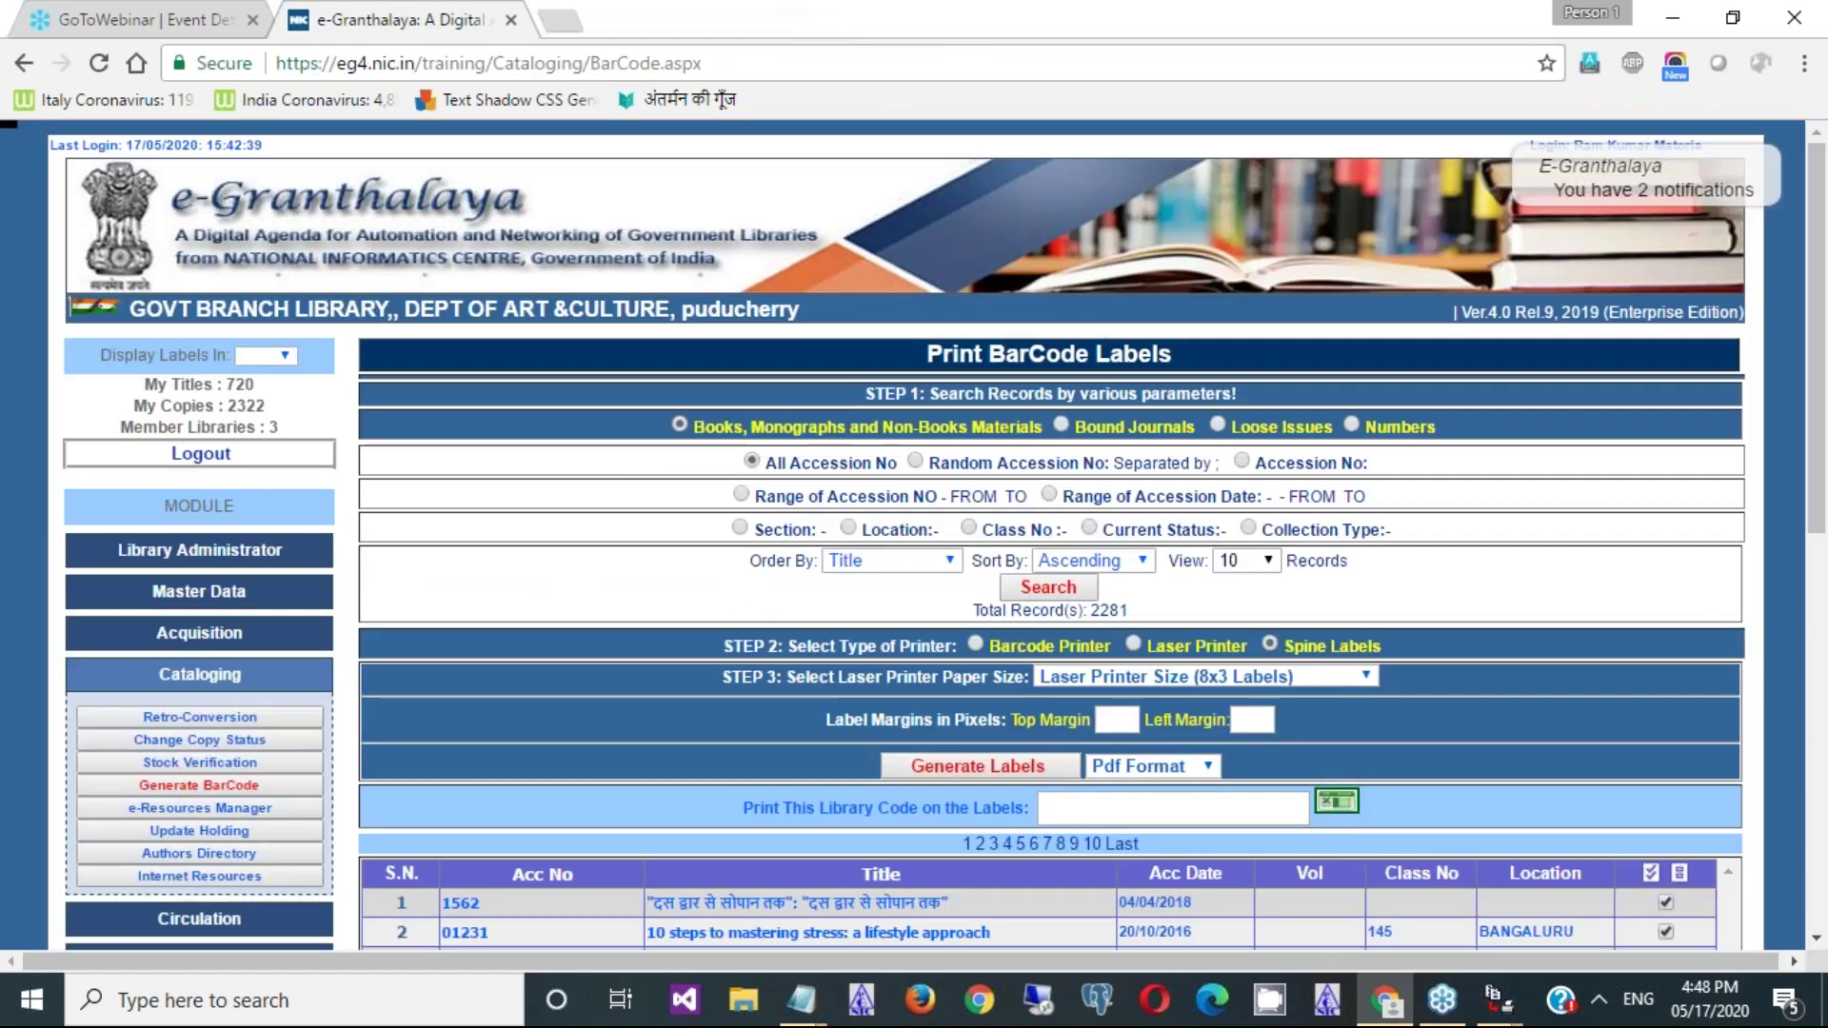
left_click(1050, 779)
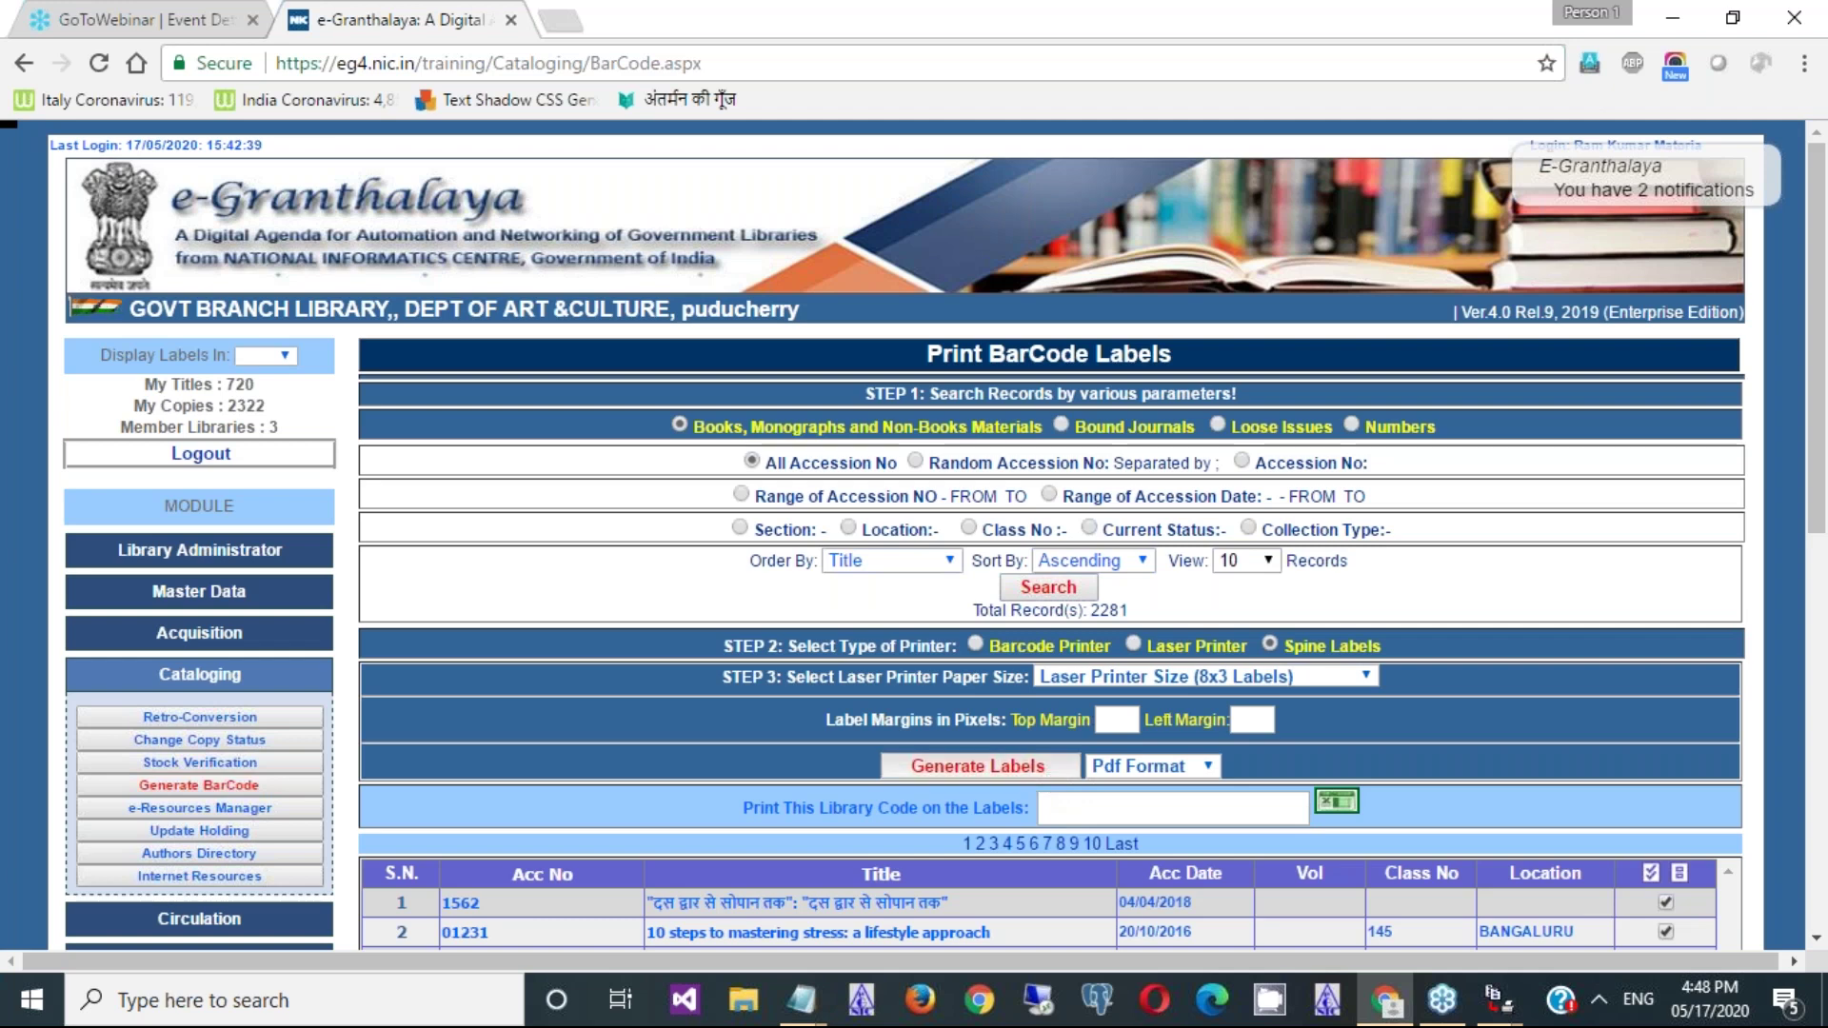
left_click(640, 598)
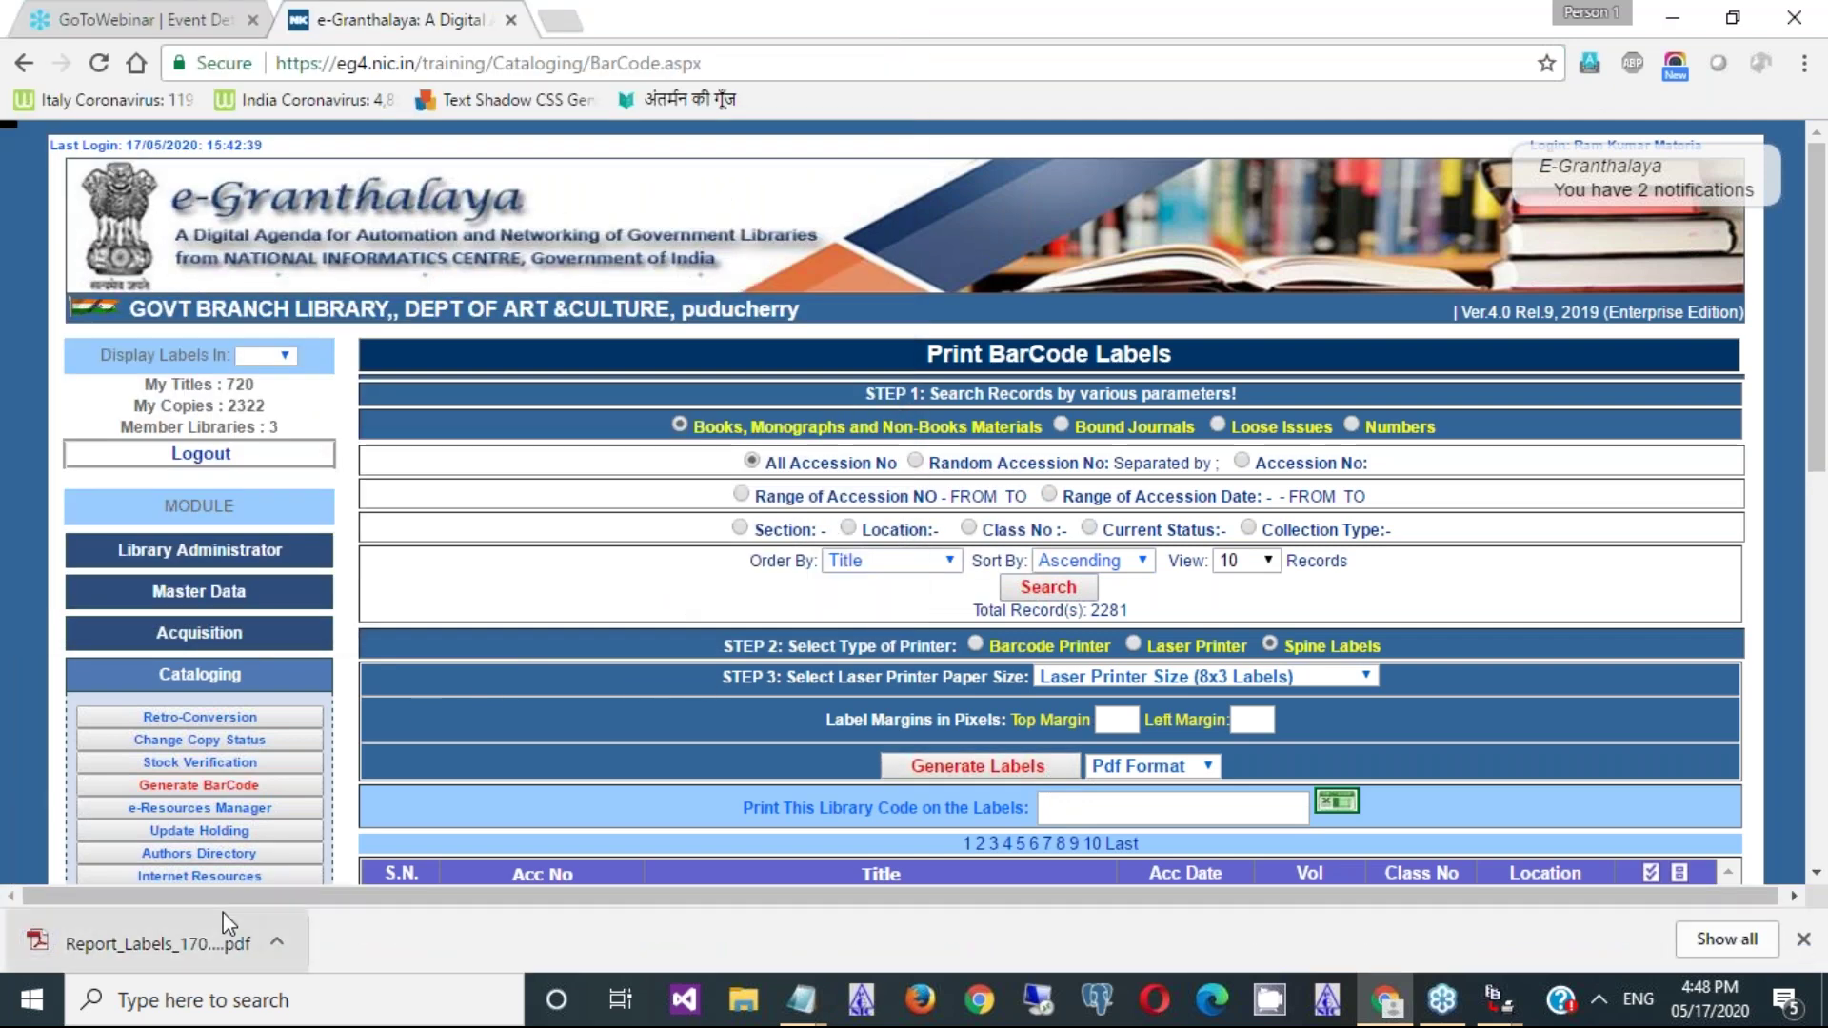
left_click(223, 919)
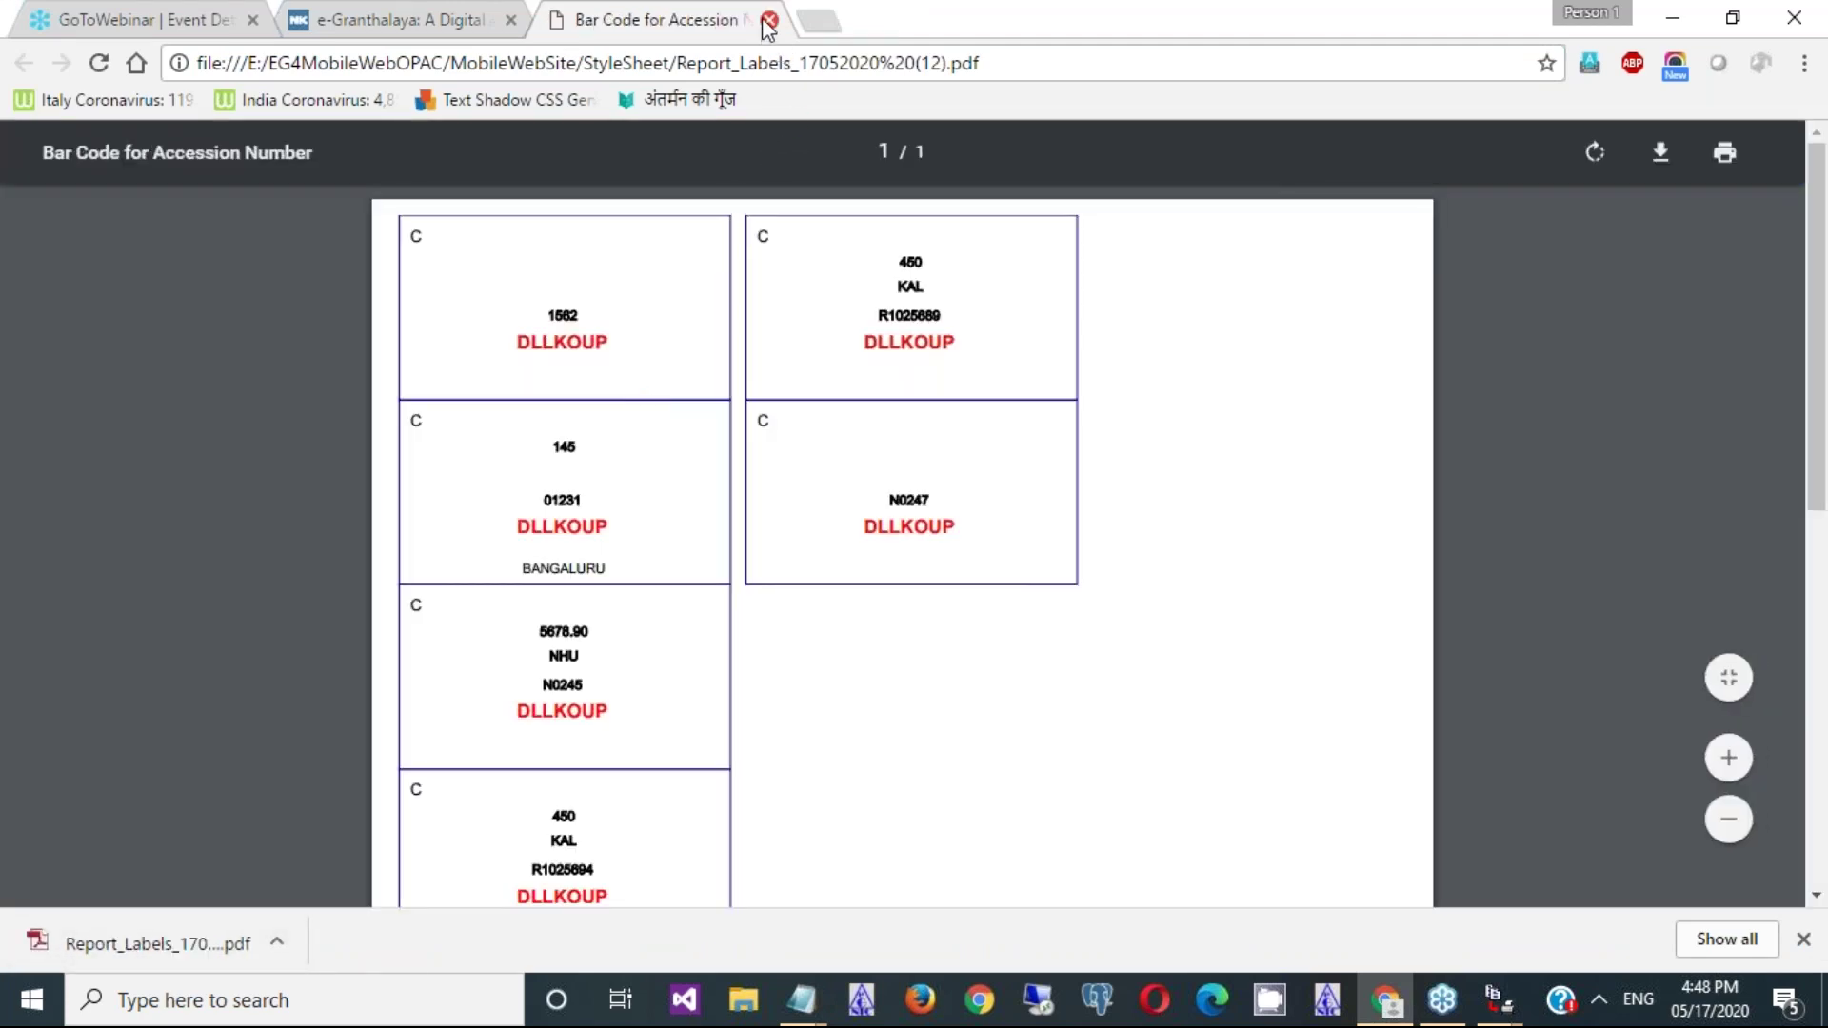
left_click(768, 20)
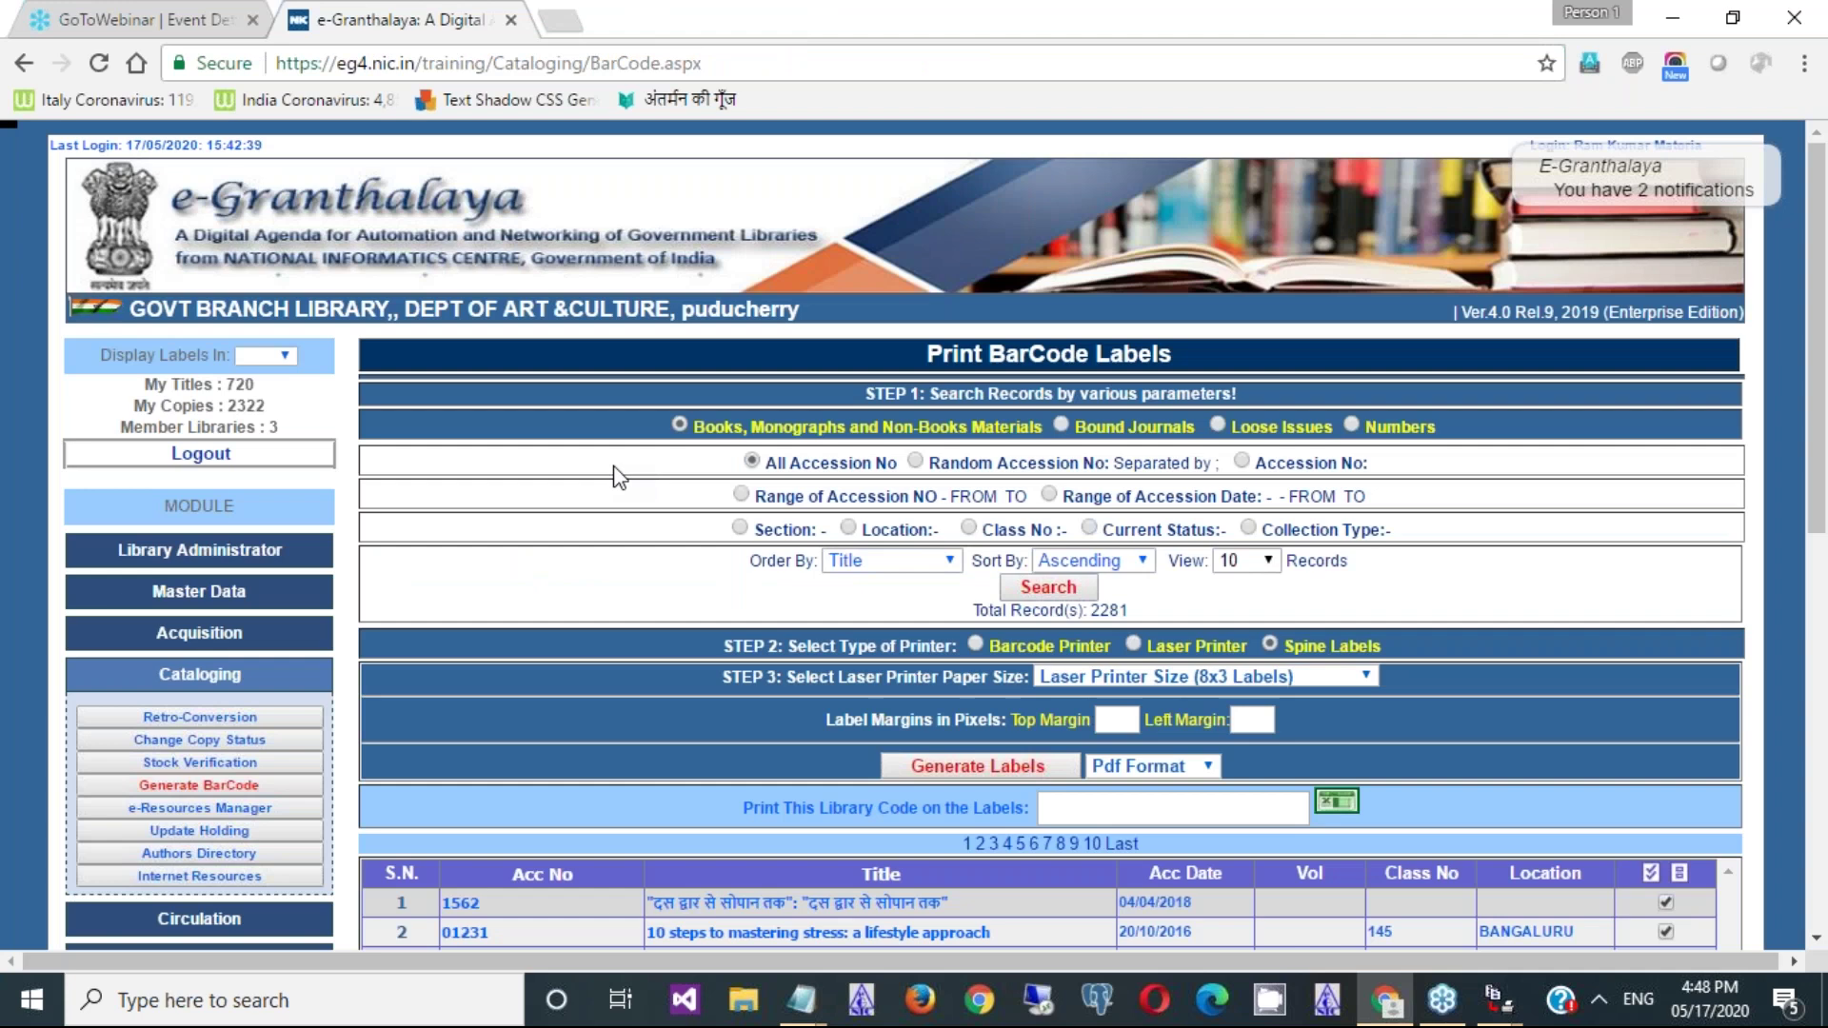
left_click(1134, 646)
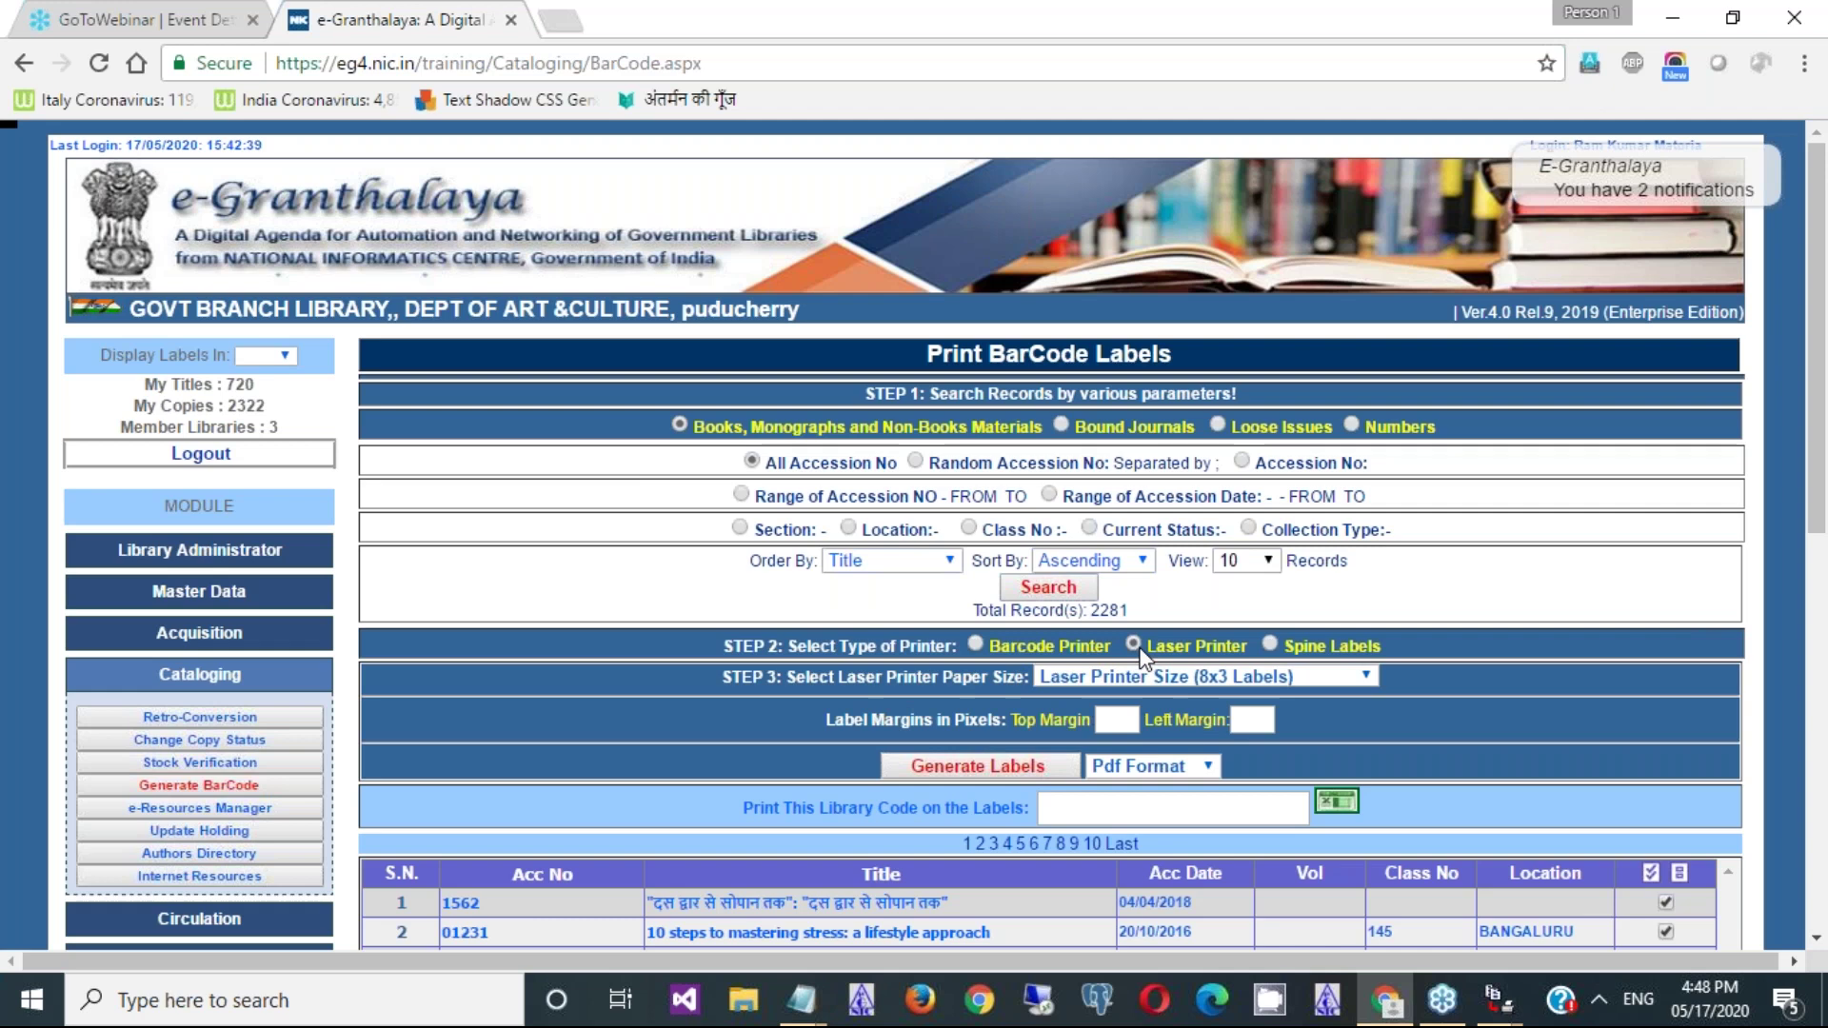
left_click(1001, 773)
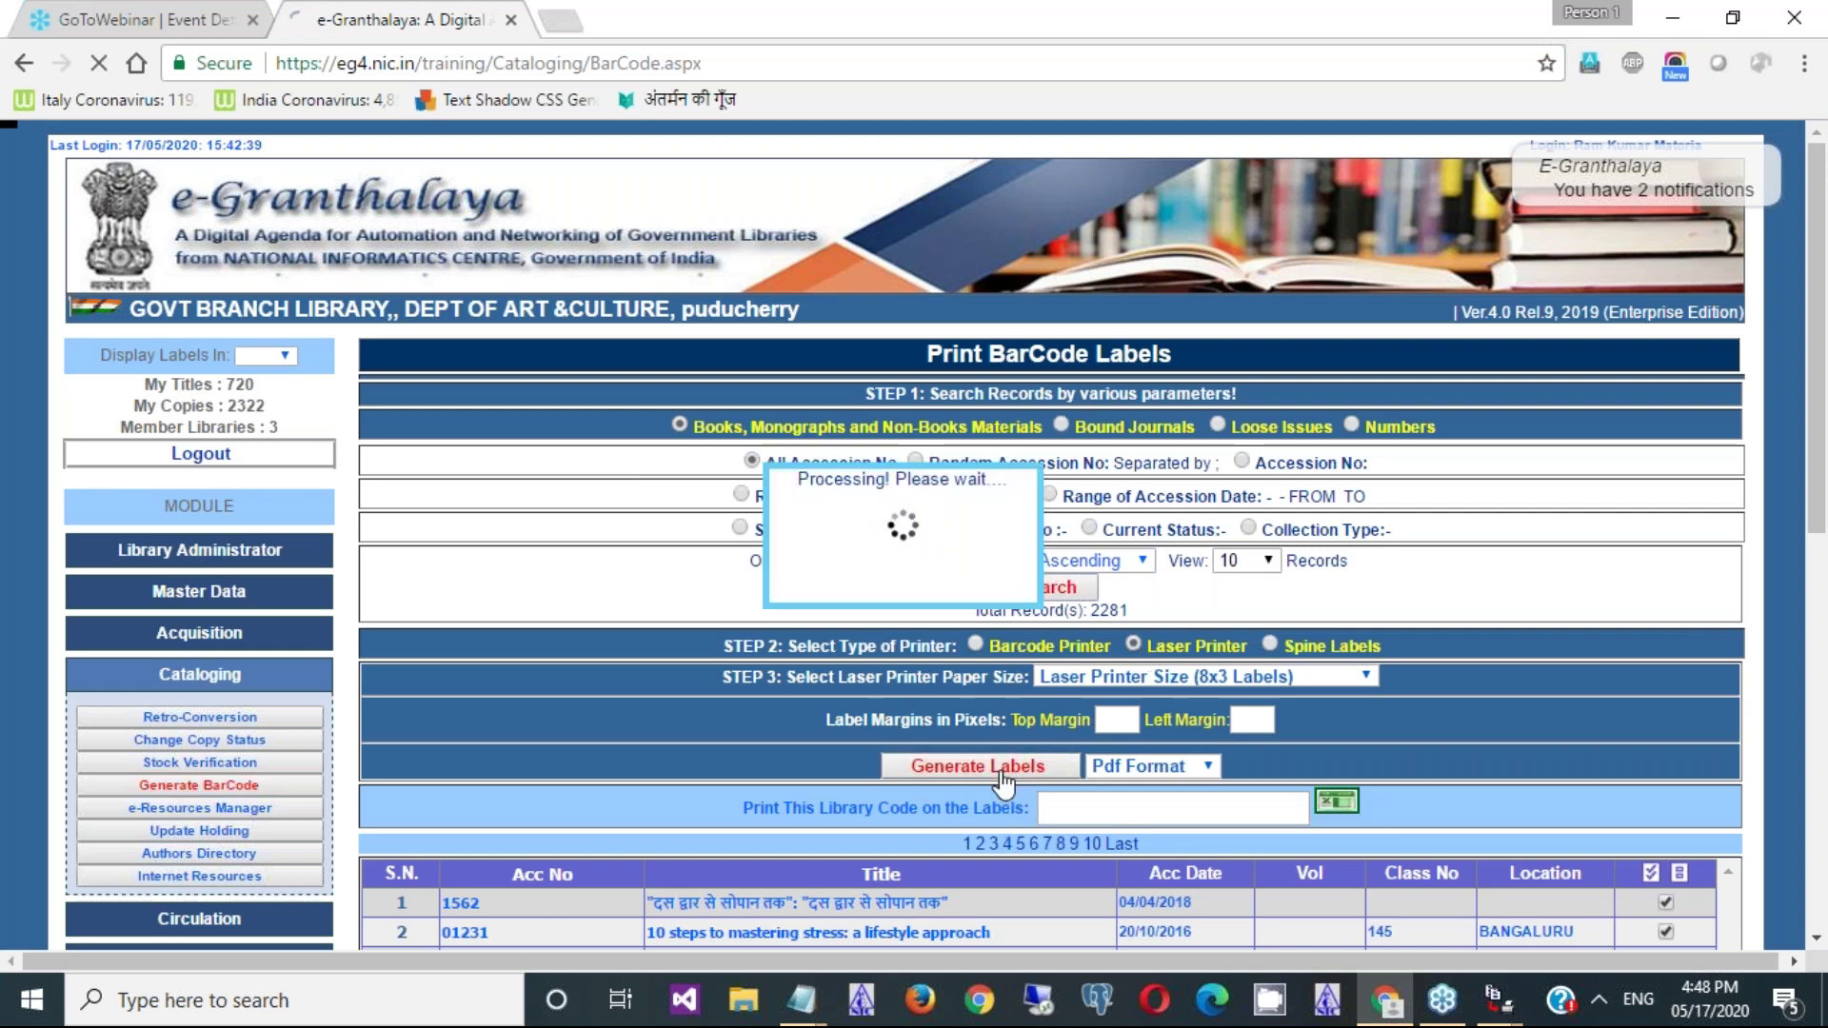
left_click(686, 597)
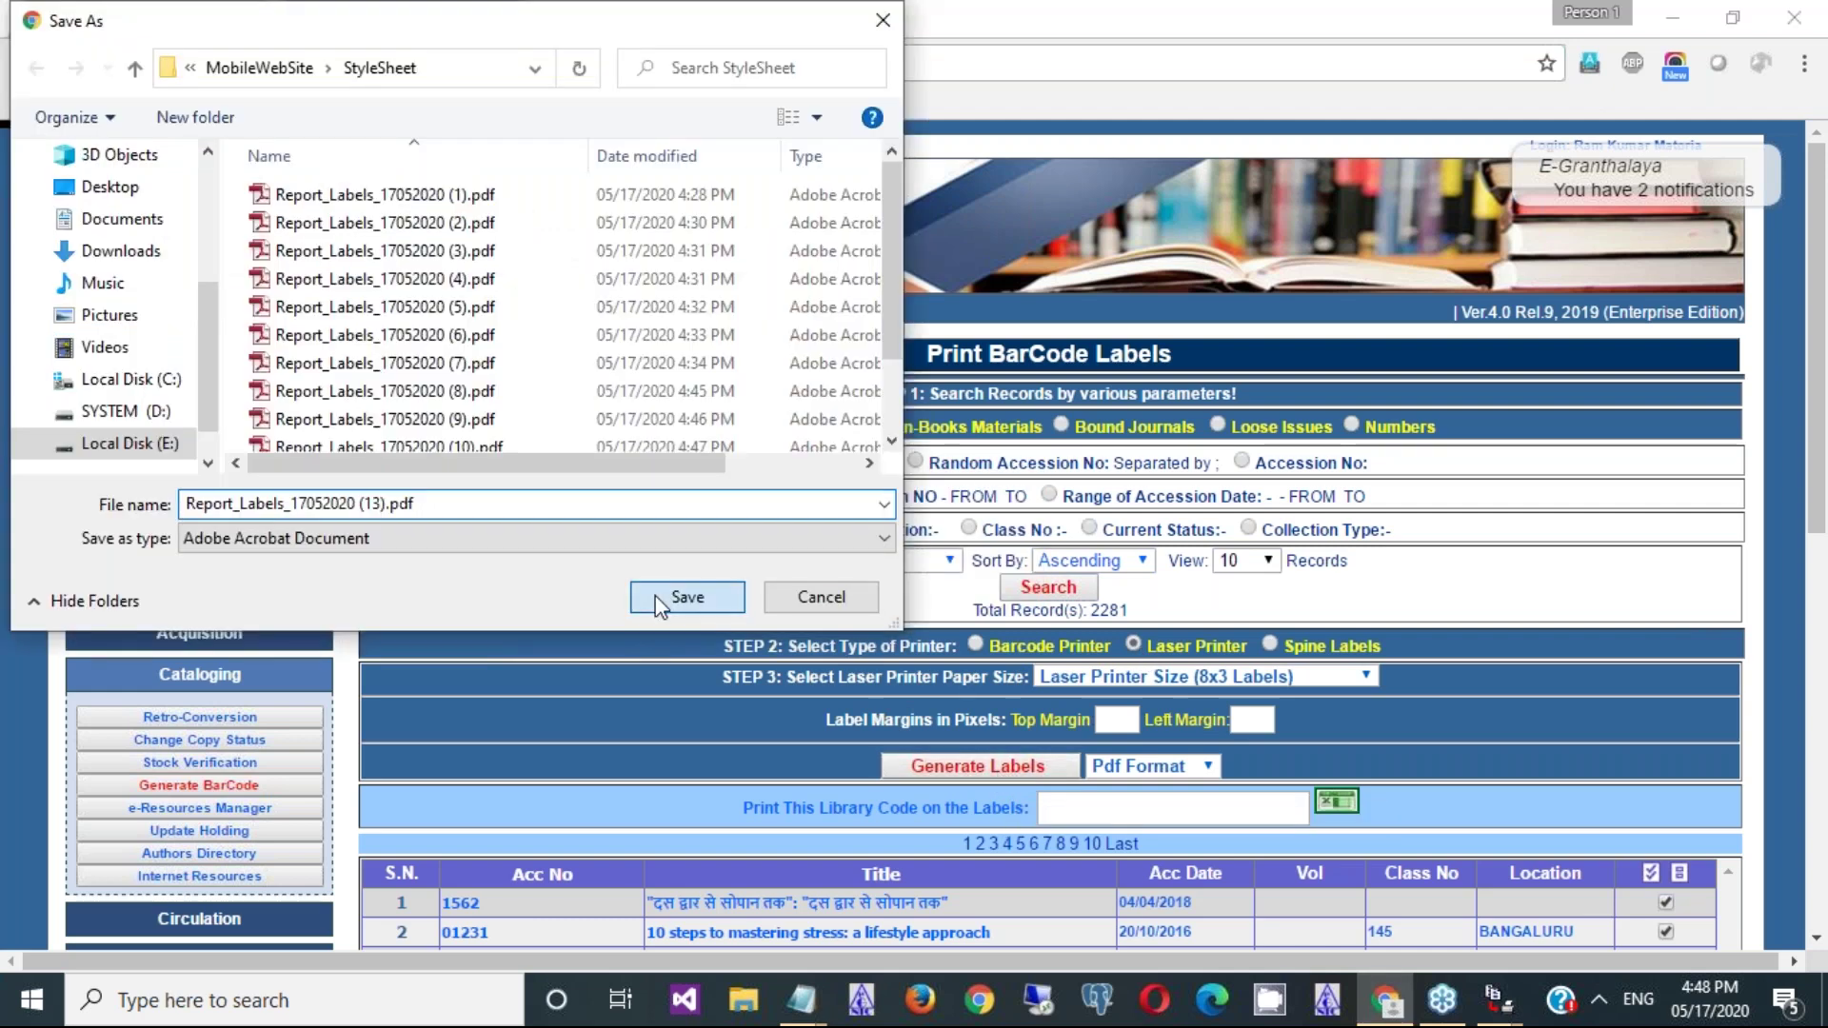
left_click(187, 944)
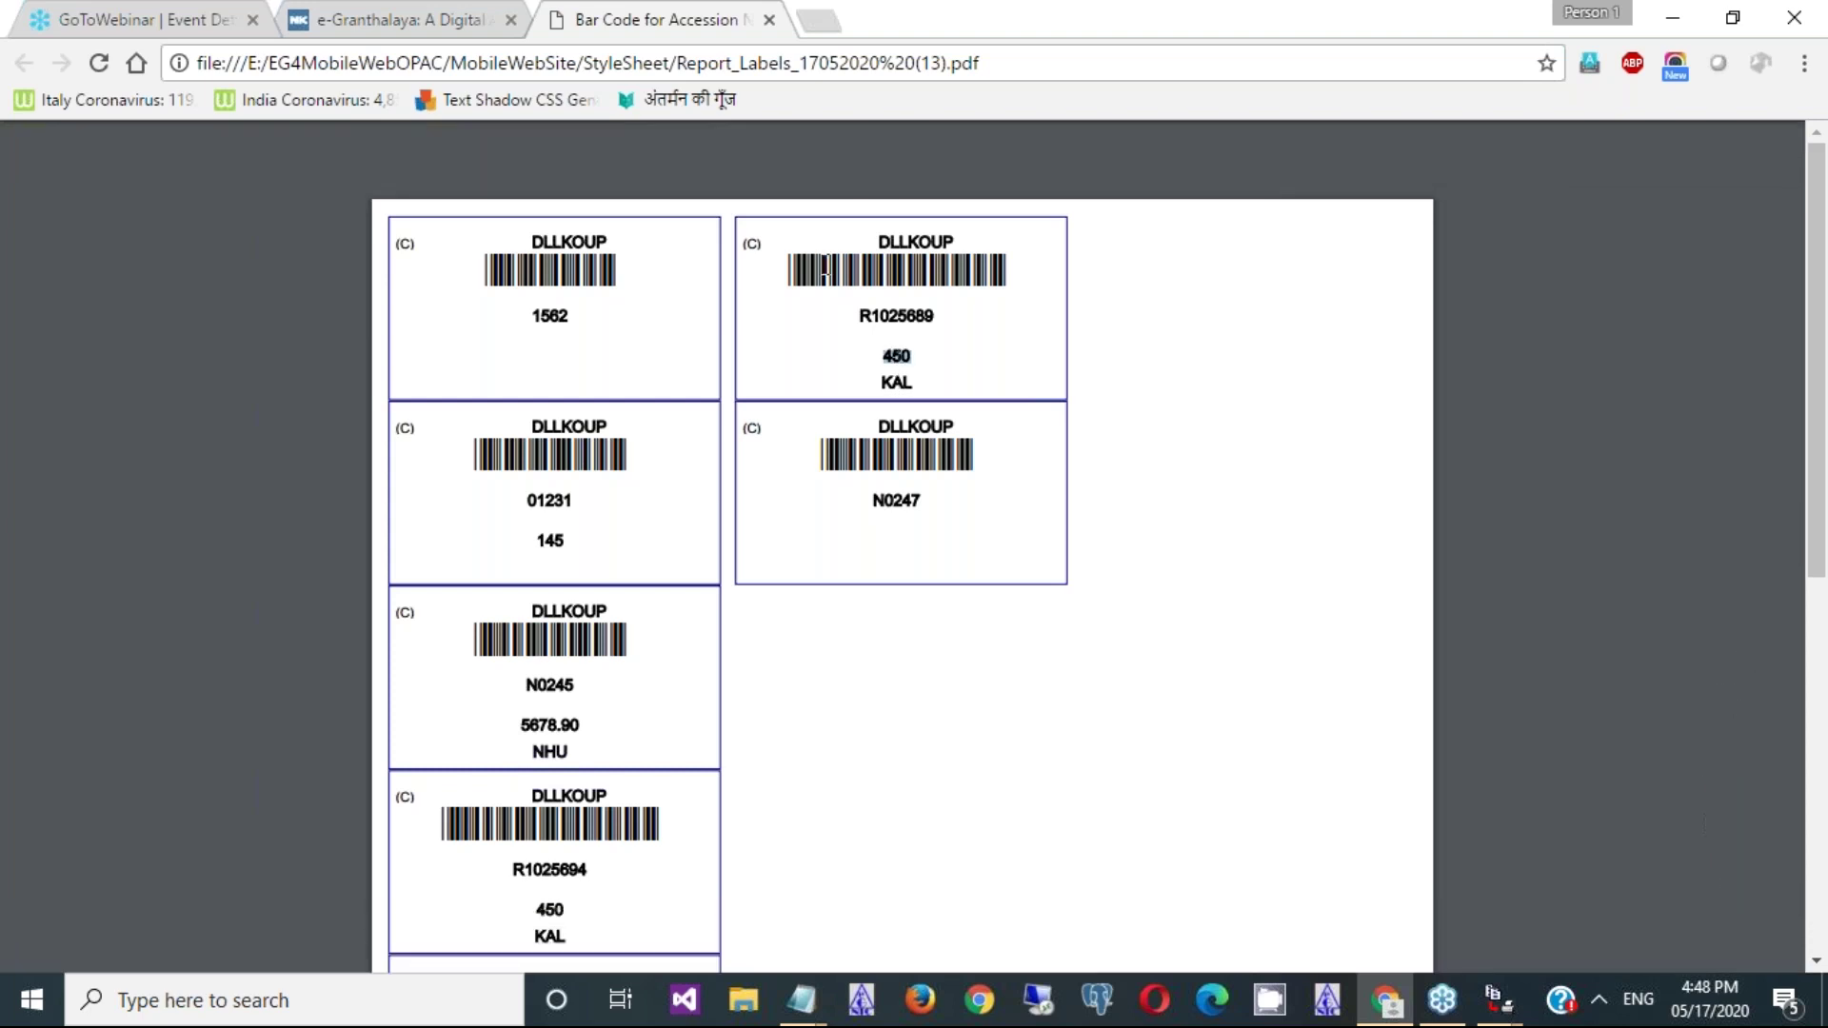
left_click(769, 20)
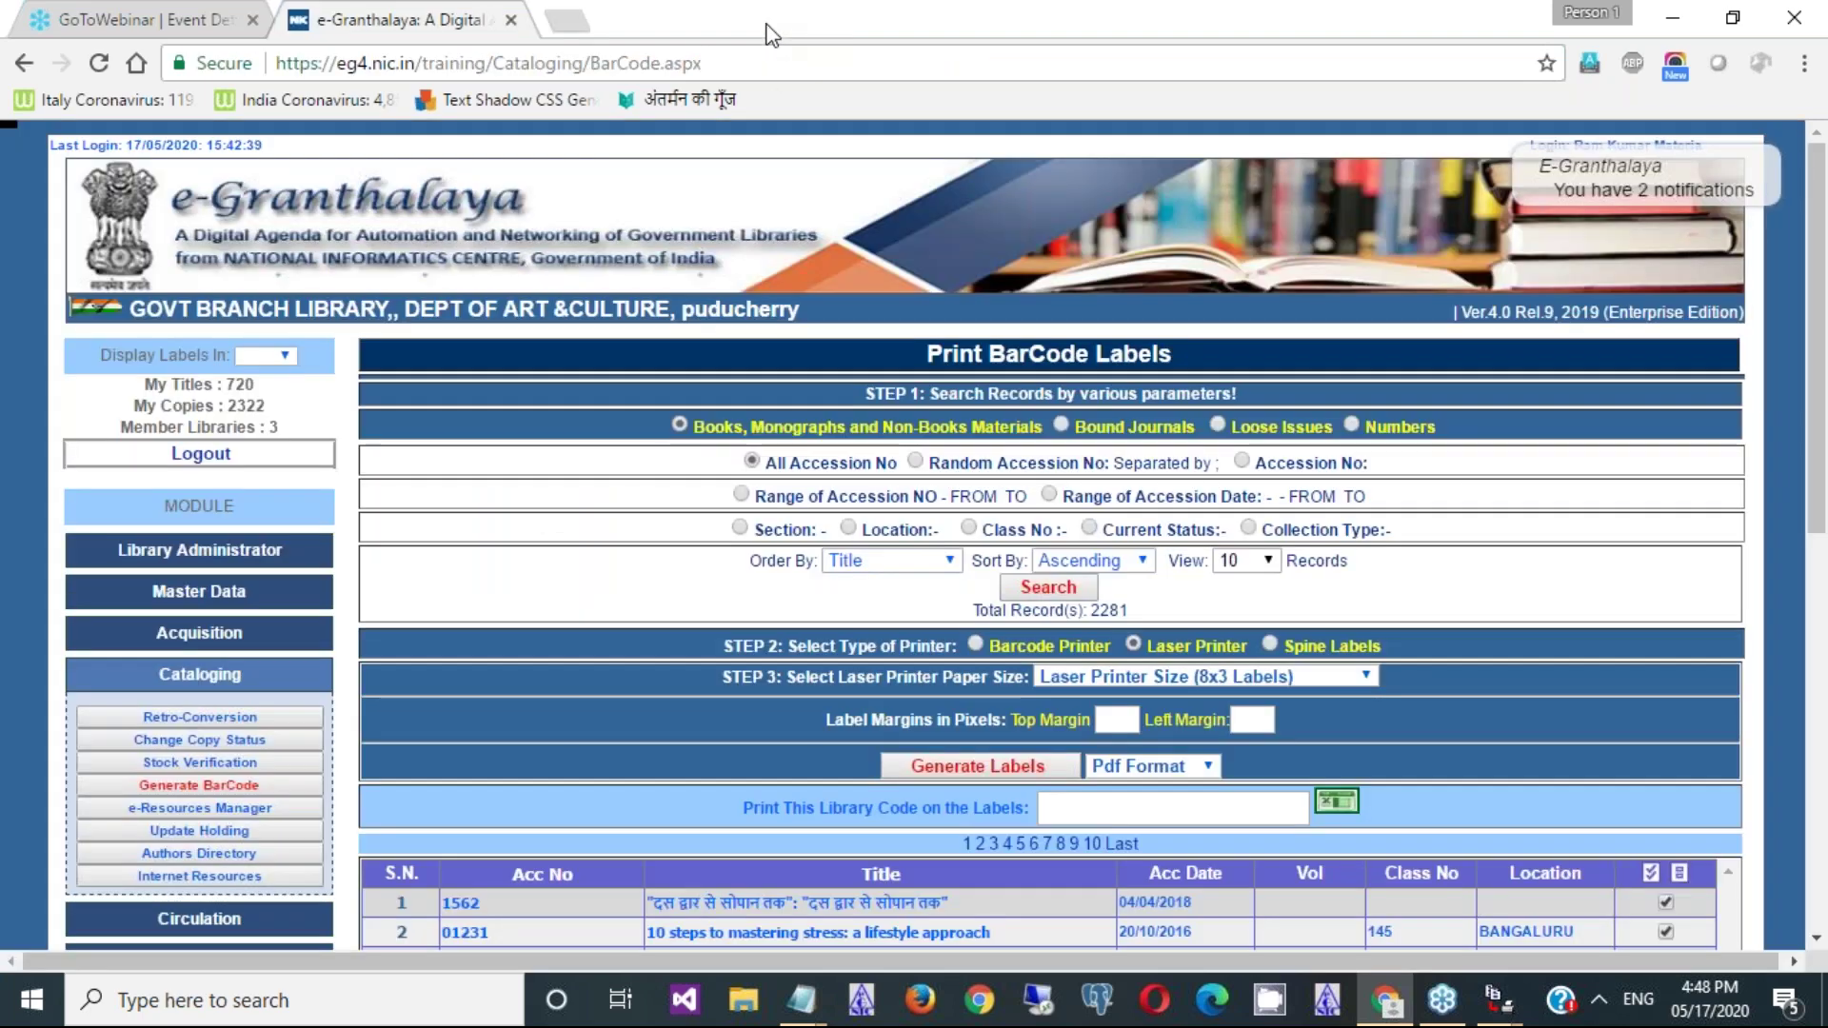
- Switch to the untitled Notepad notes and add the heading "BEFORE PASTING" below the PrintFile steps
left_click(1816, 939)
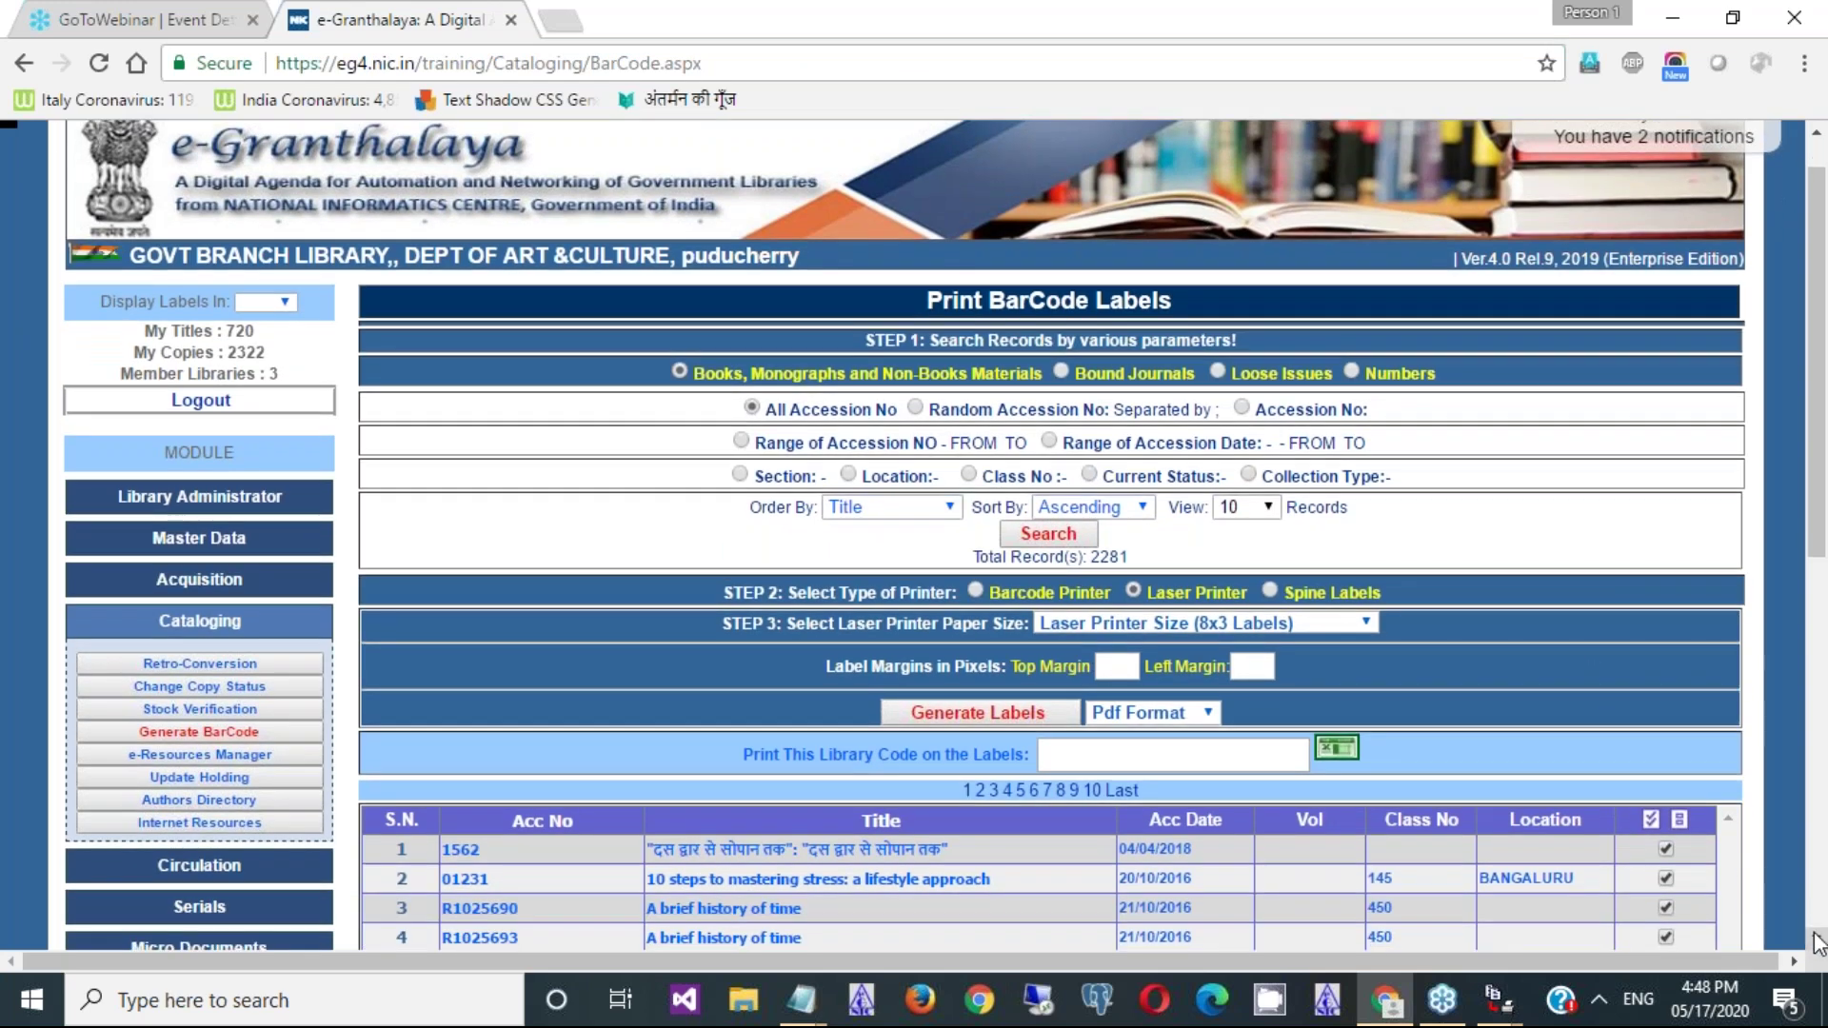
left_click(1816, 940)
left_click(1816, 939)
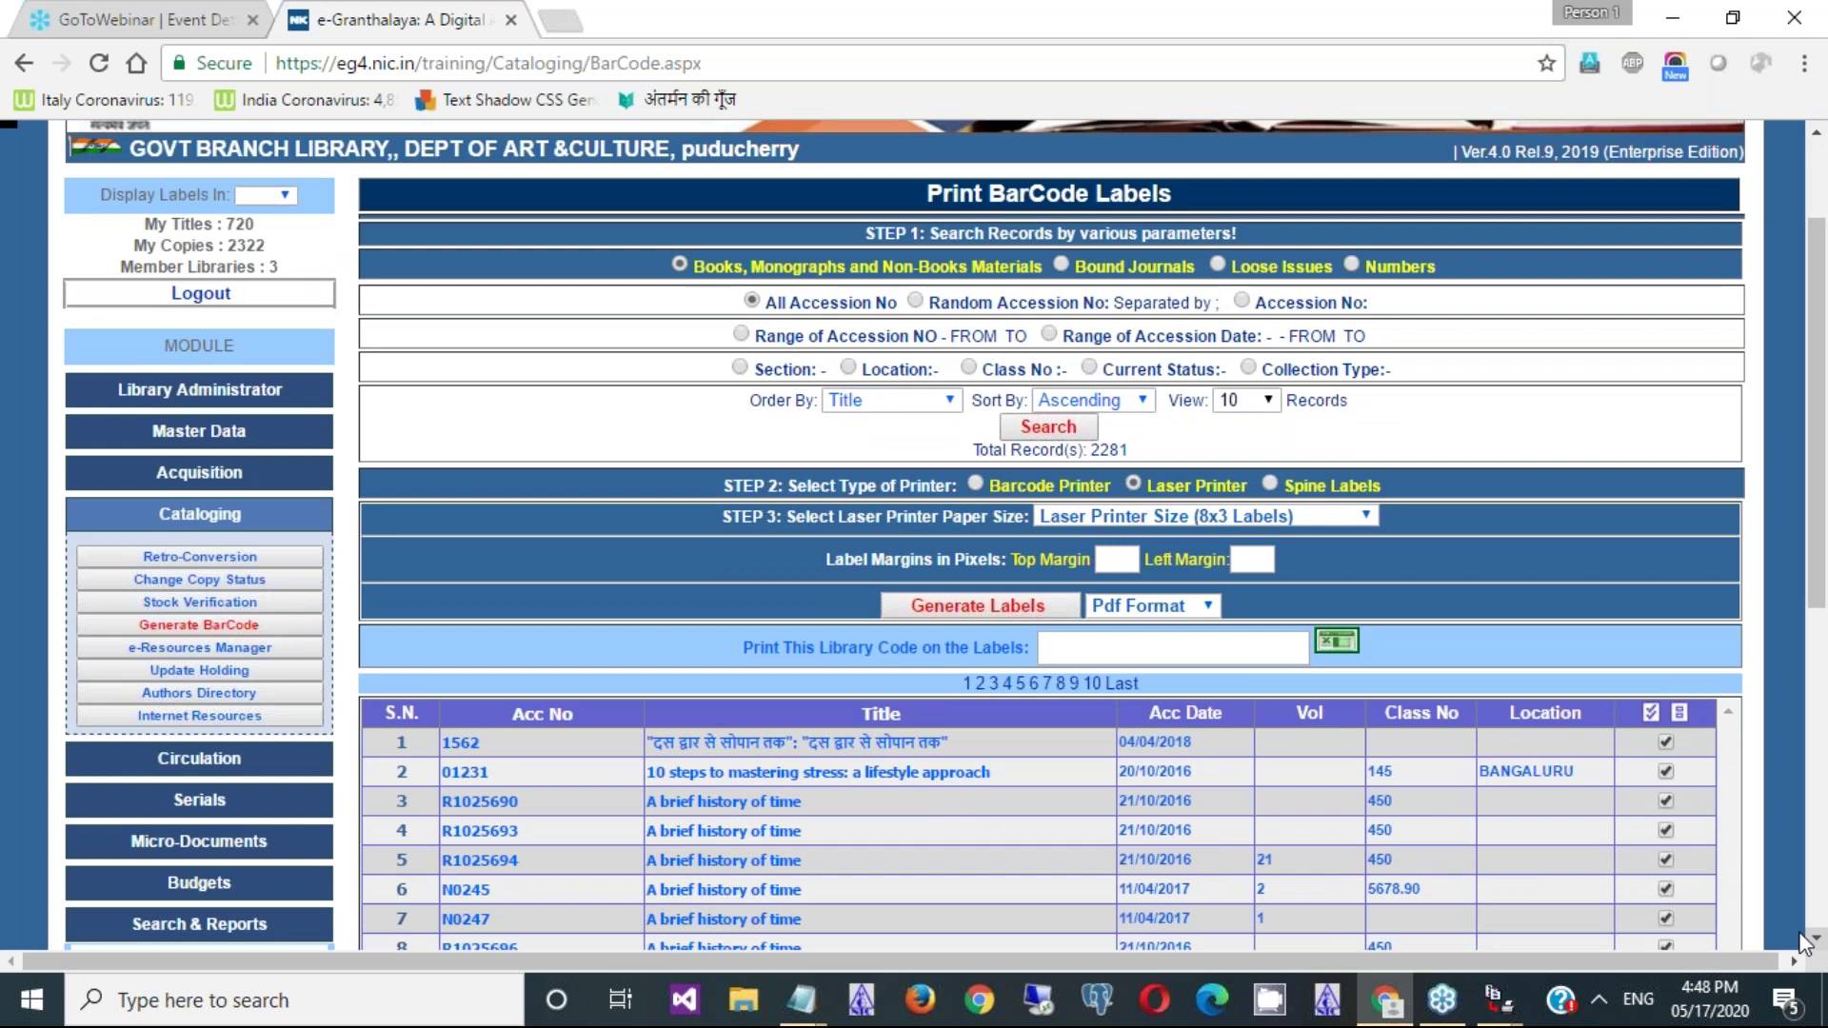
left_click(801, 1004)
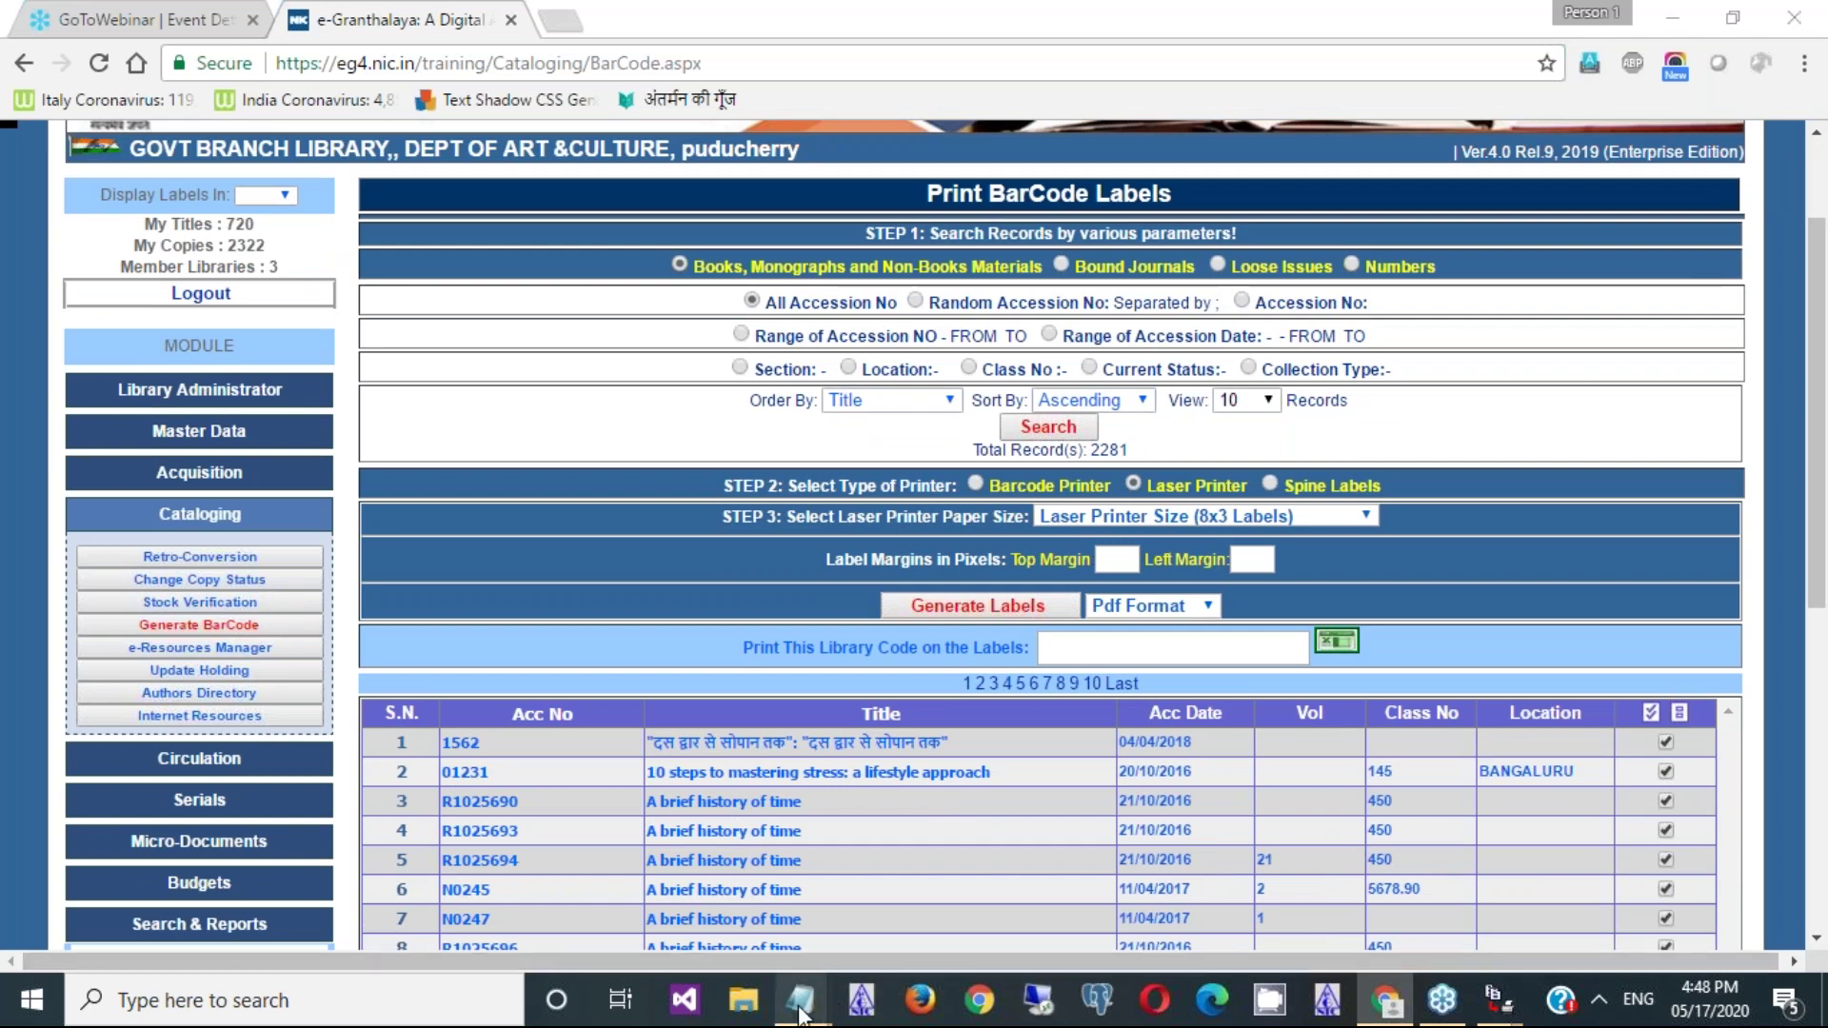
left_click(823, 895)
key("Return")
key("Return")
key("Return")
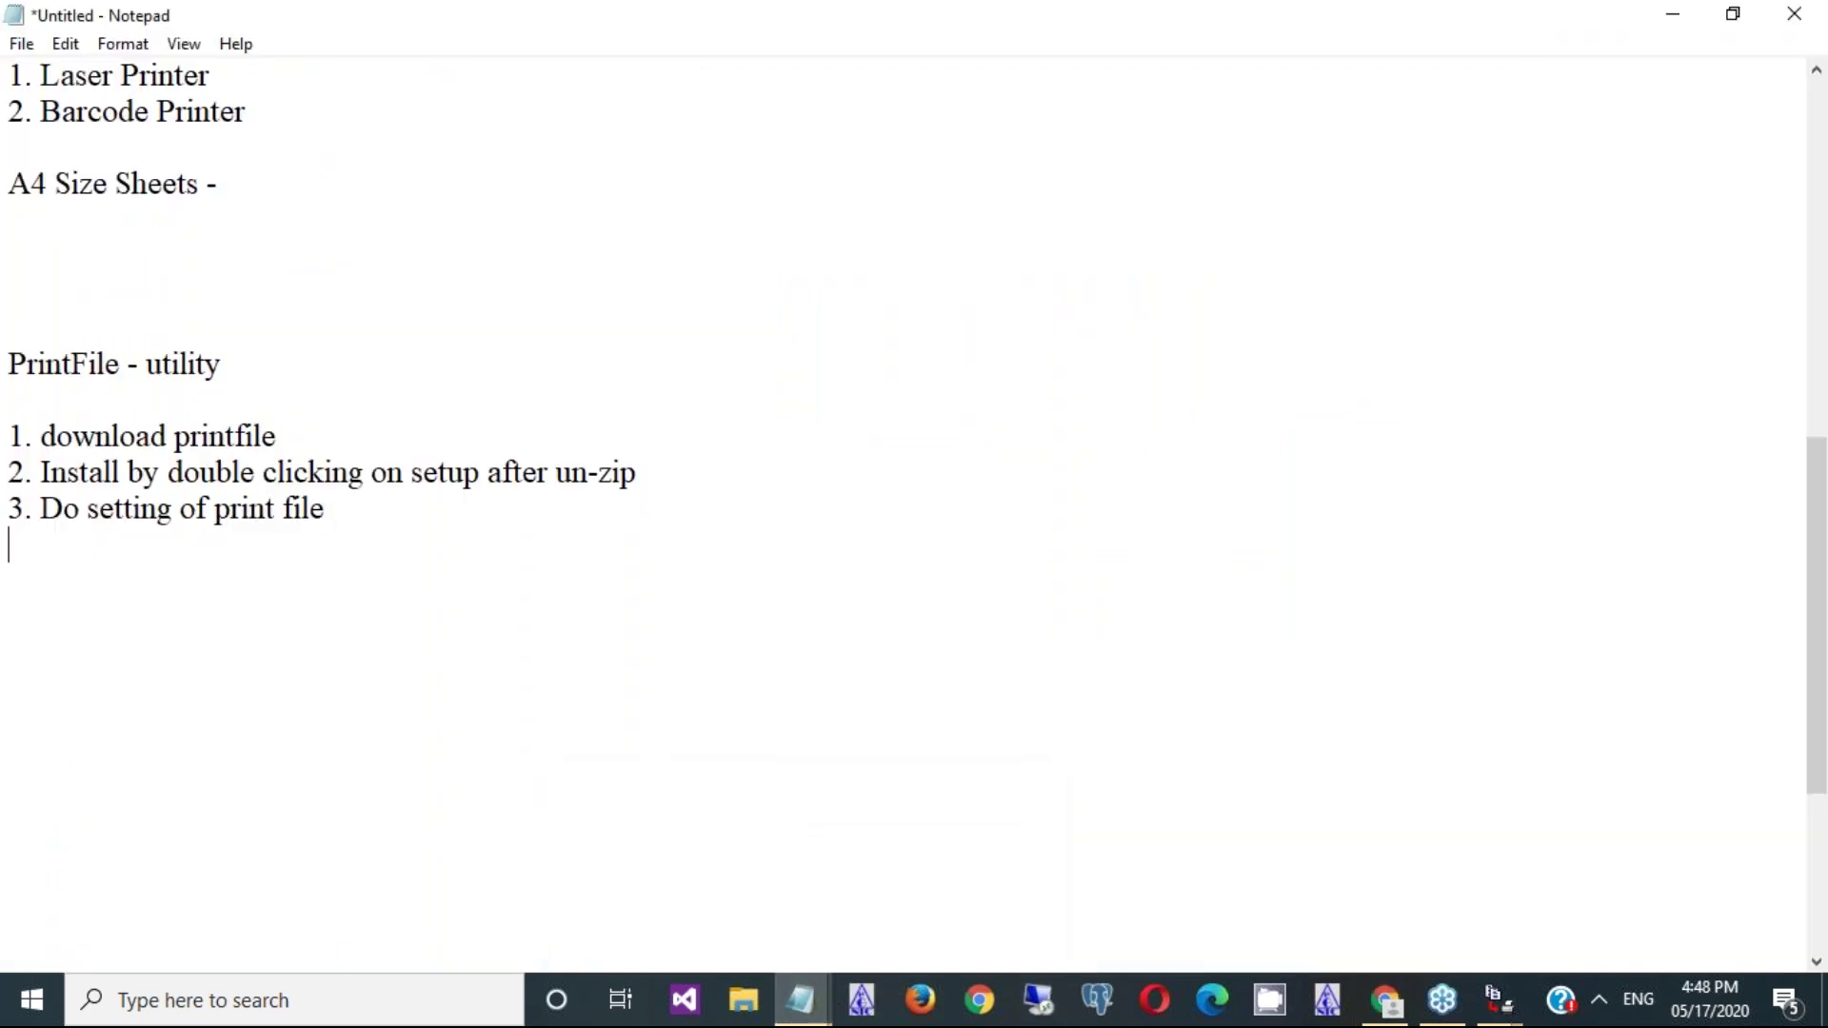
type("BE")
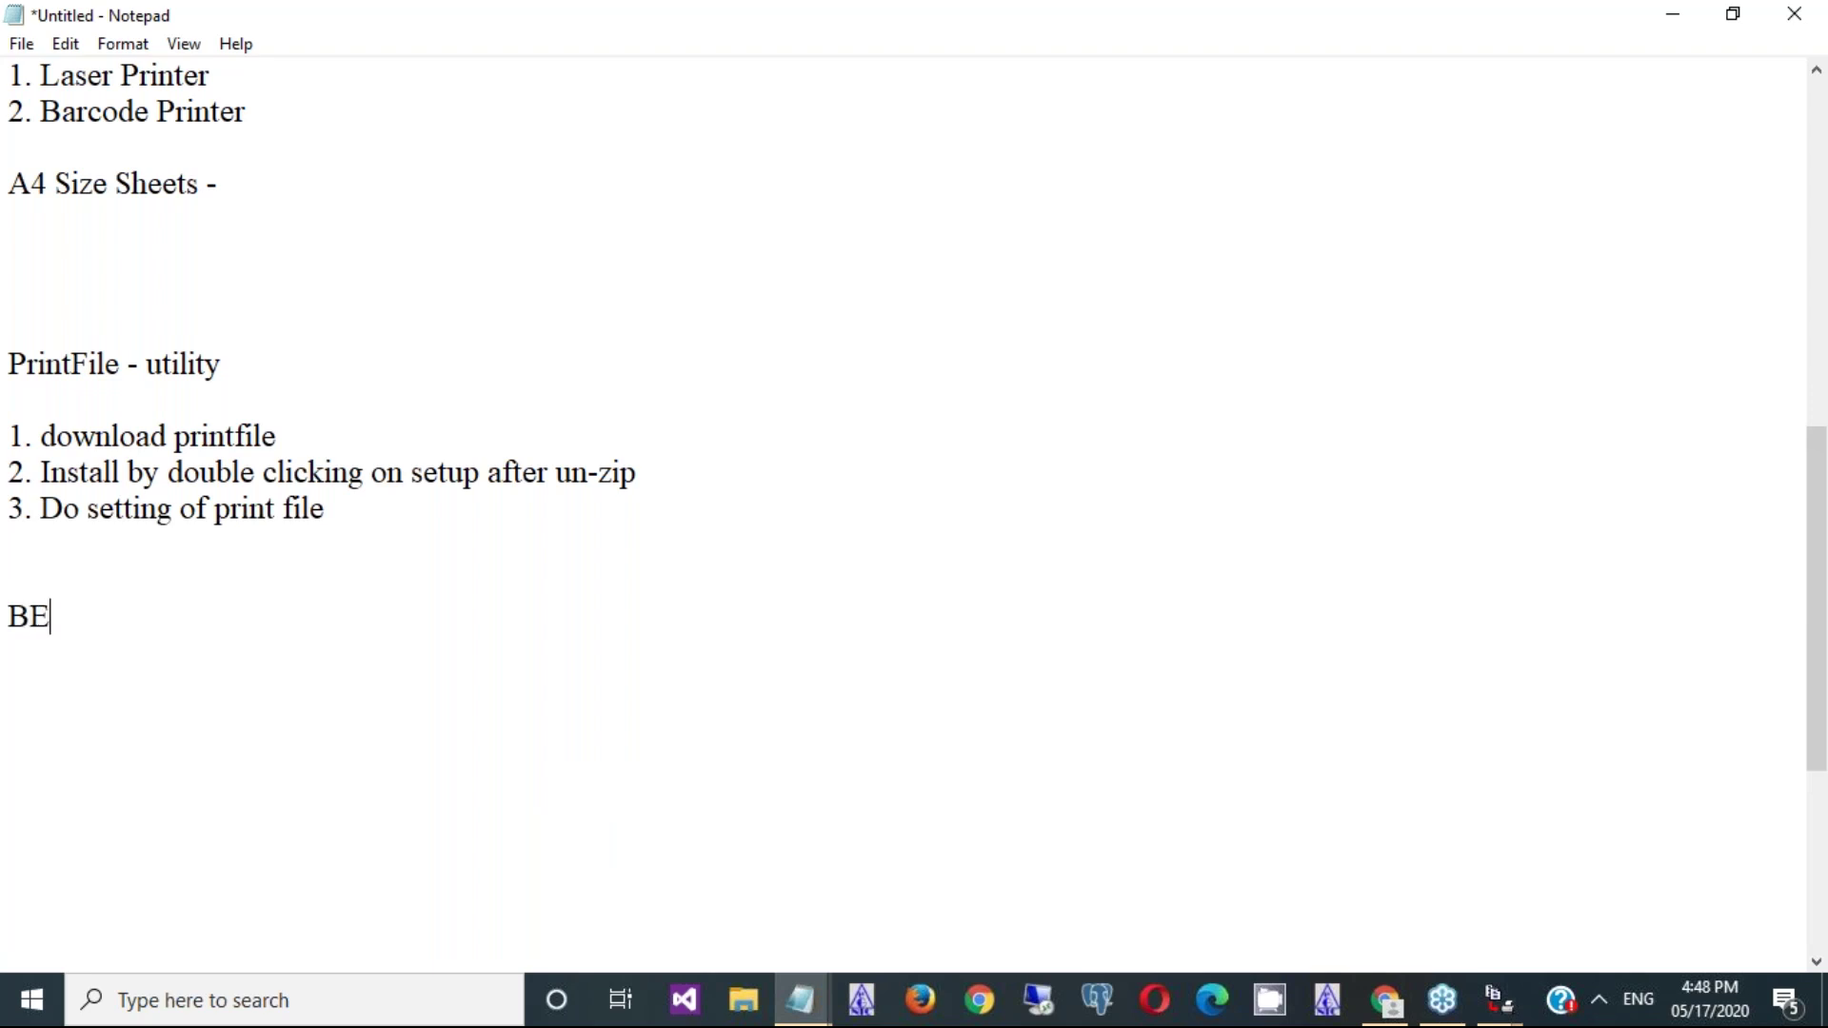
type("FORE PASTING")
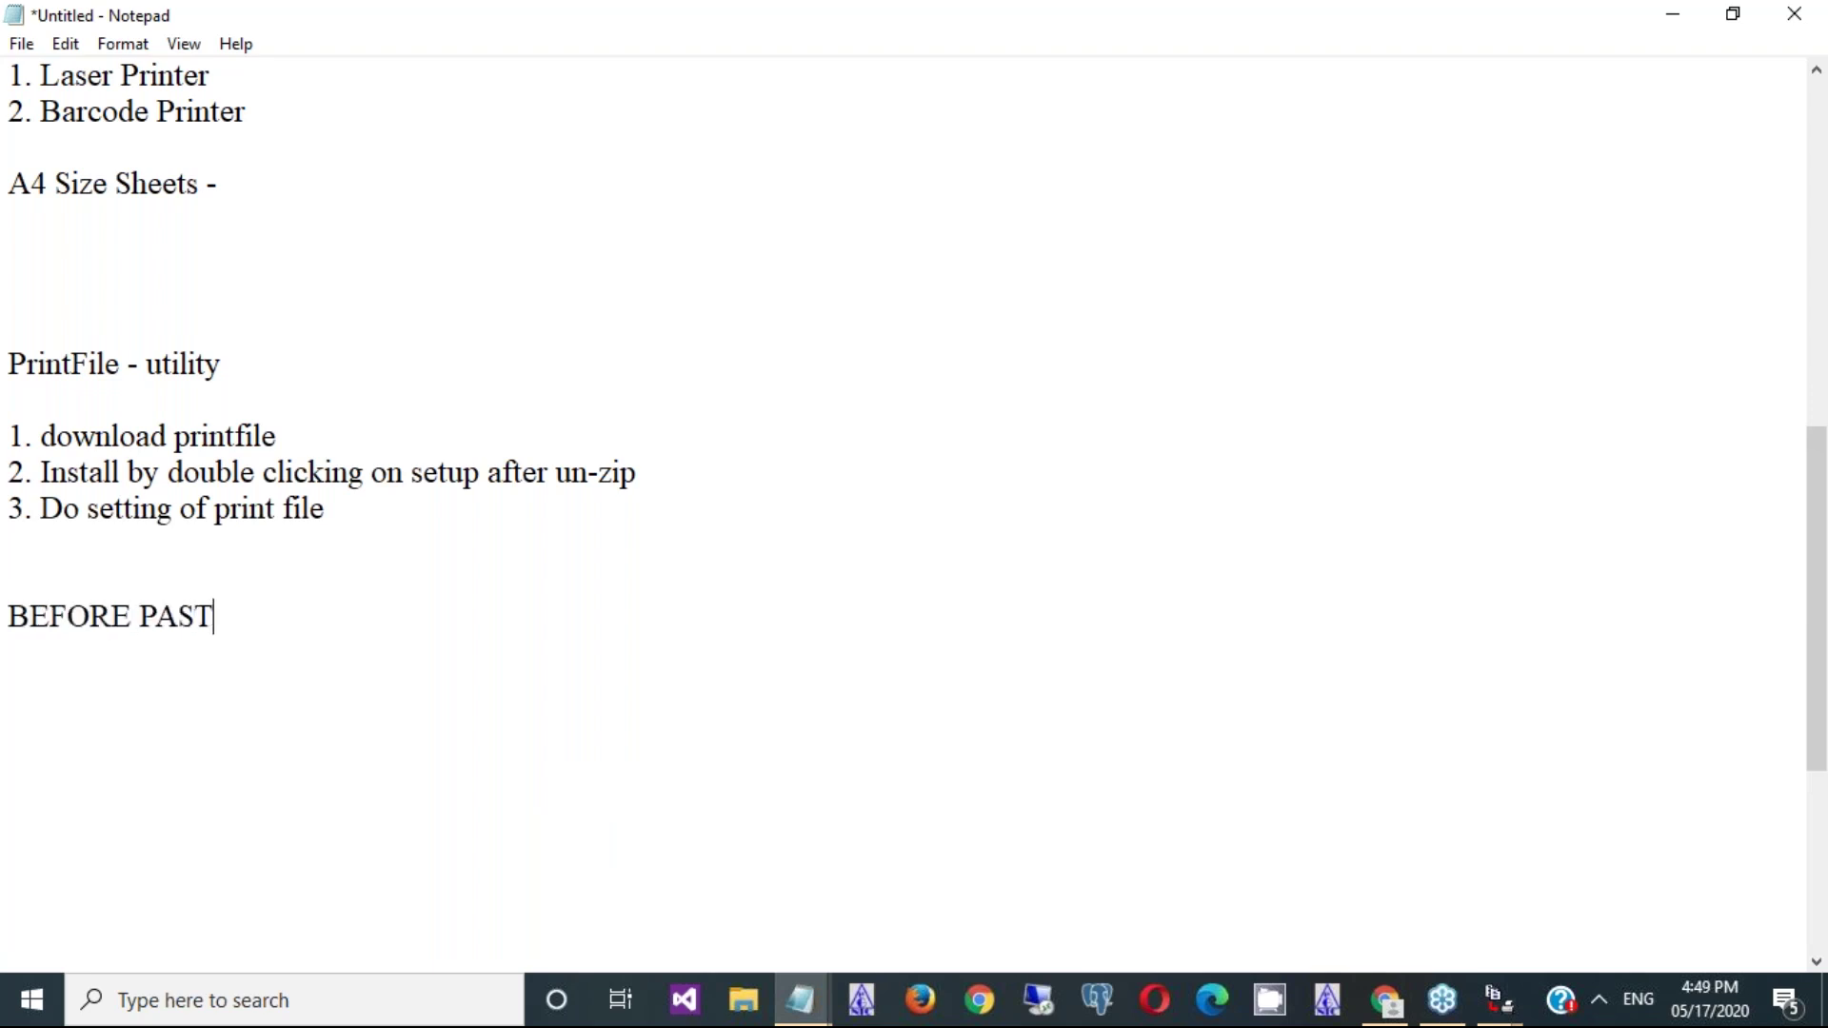
- Add the line "Test reading Barcode Reader" under the BEFORE PASTING heading
key("Return")
key("Return")
type("Test")
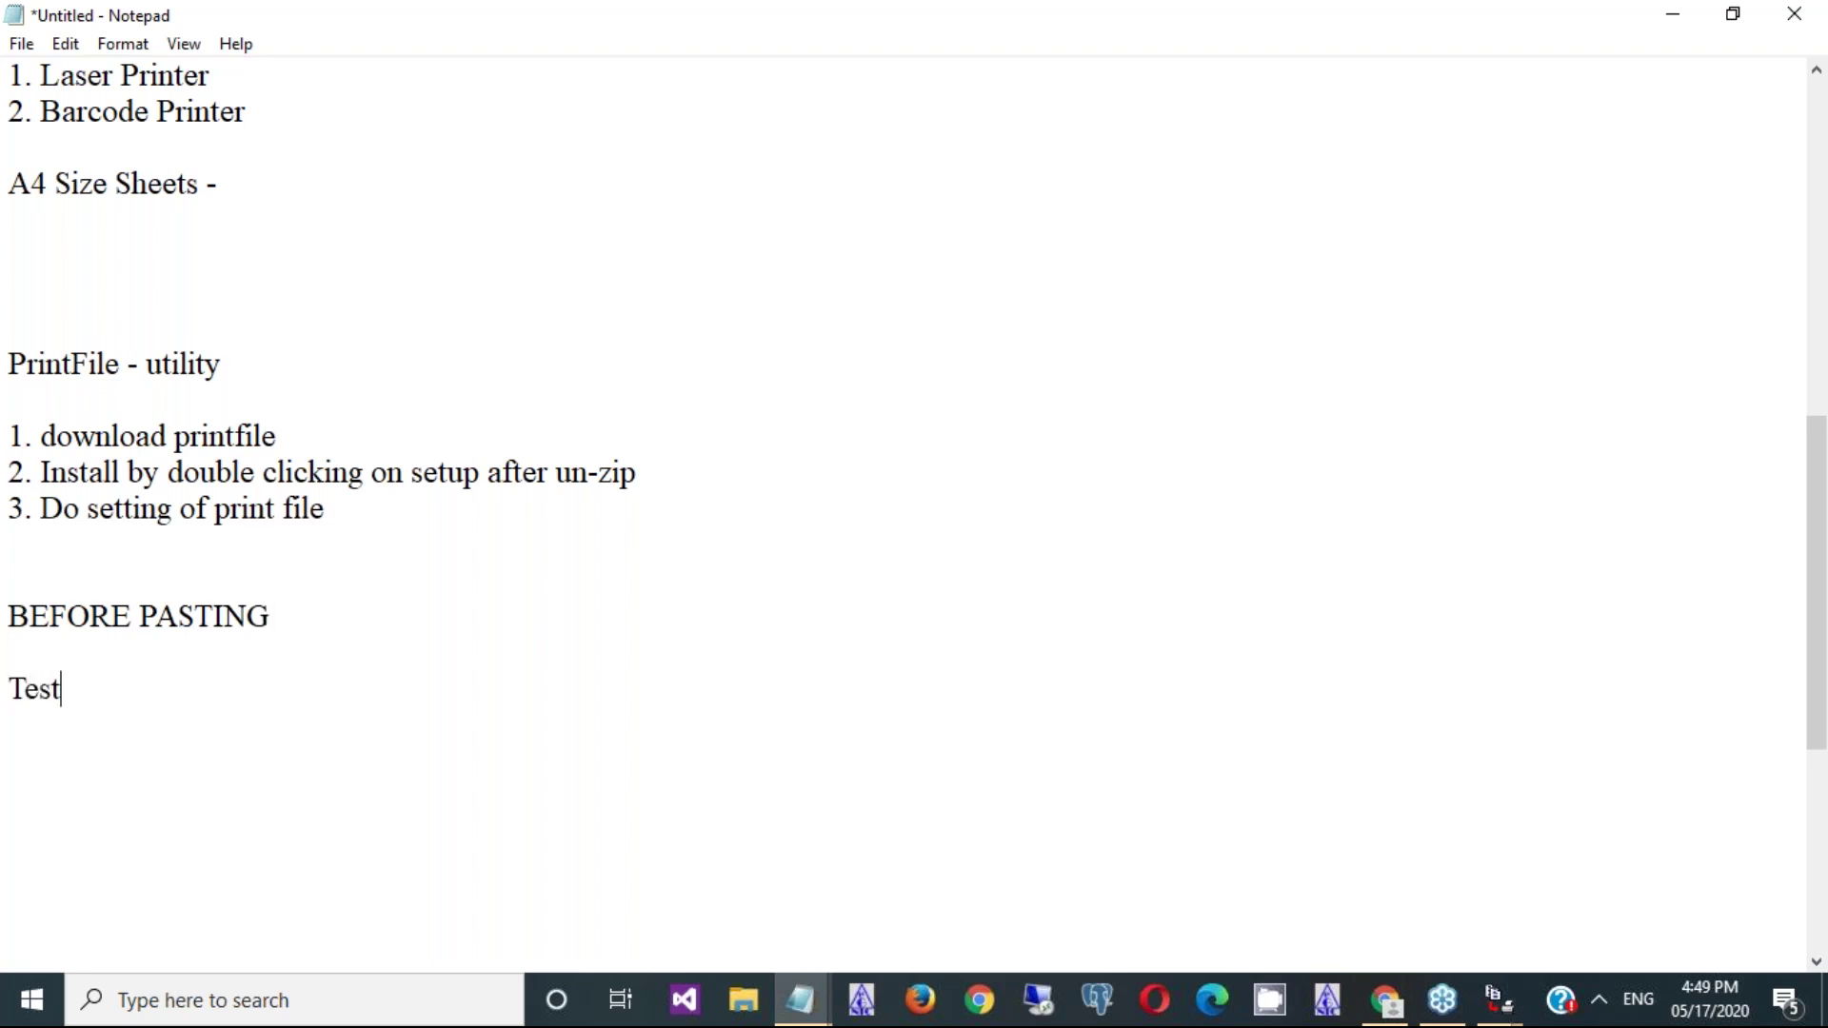
type(" reading Barc")
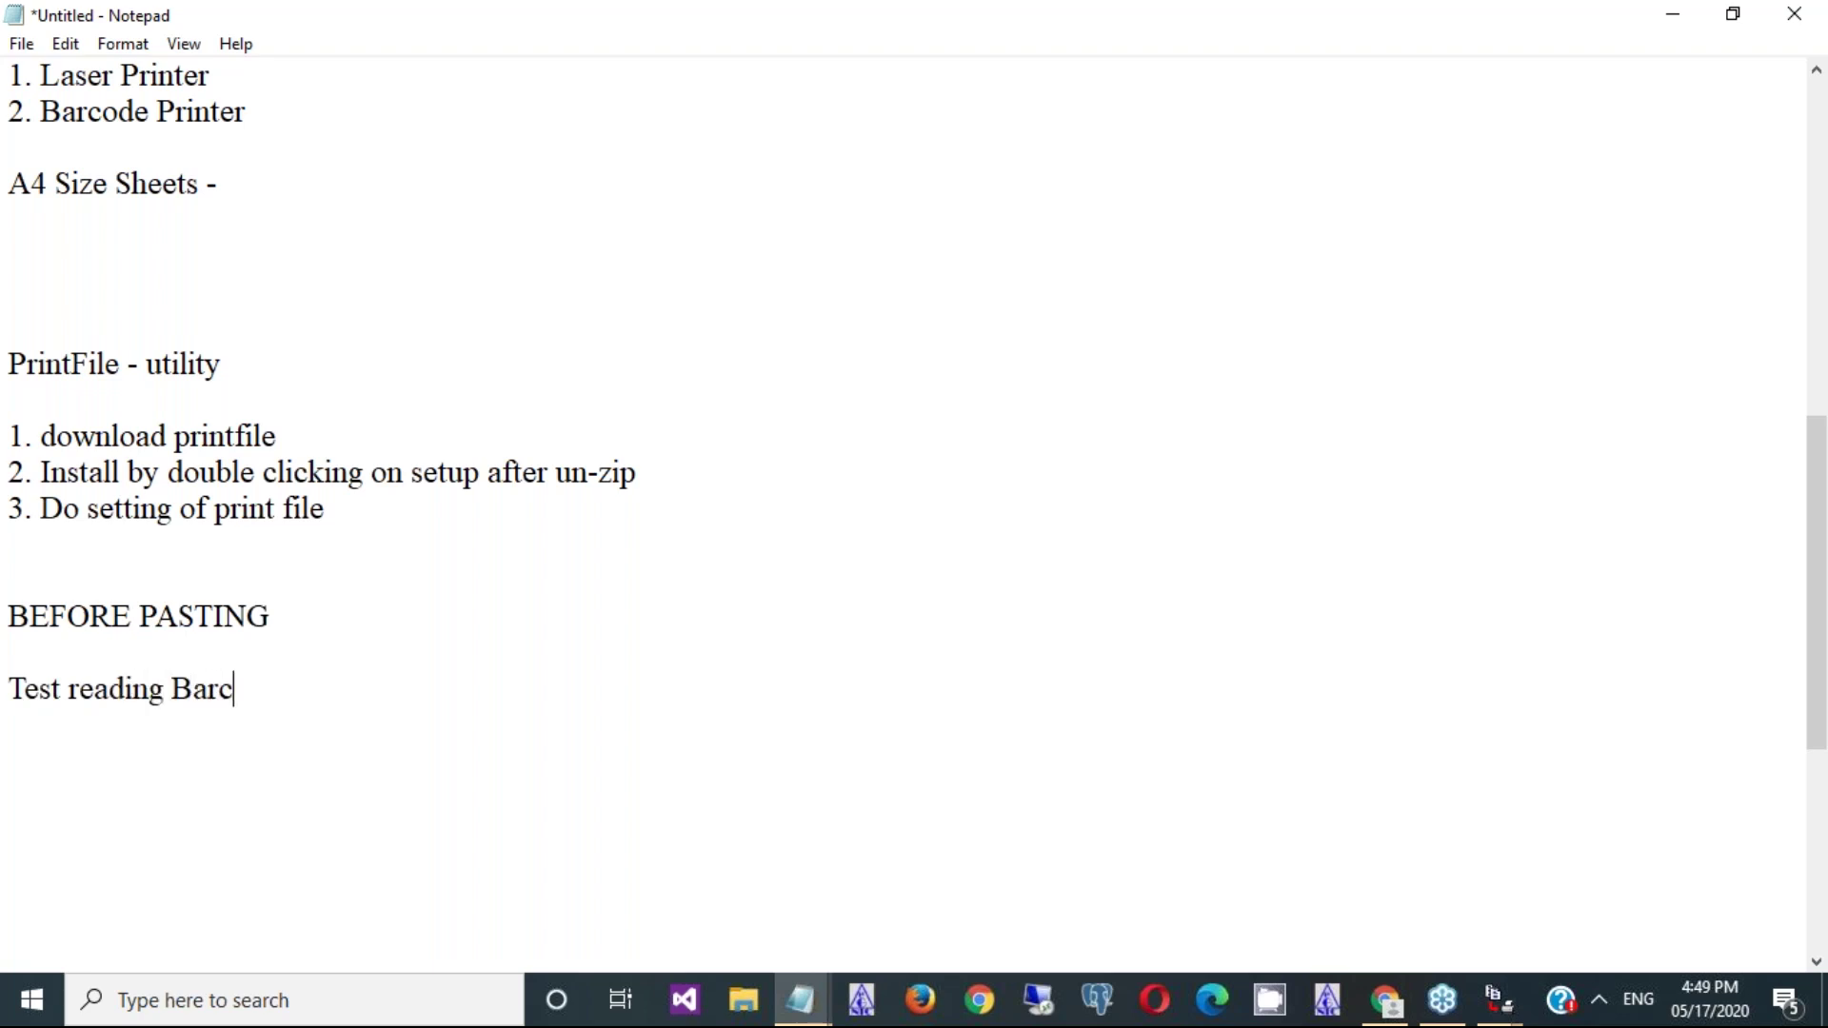
type("ode Reader")
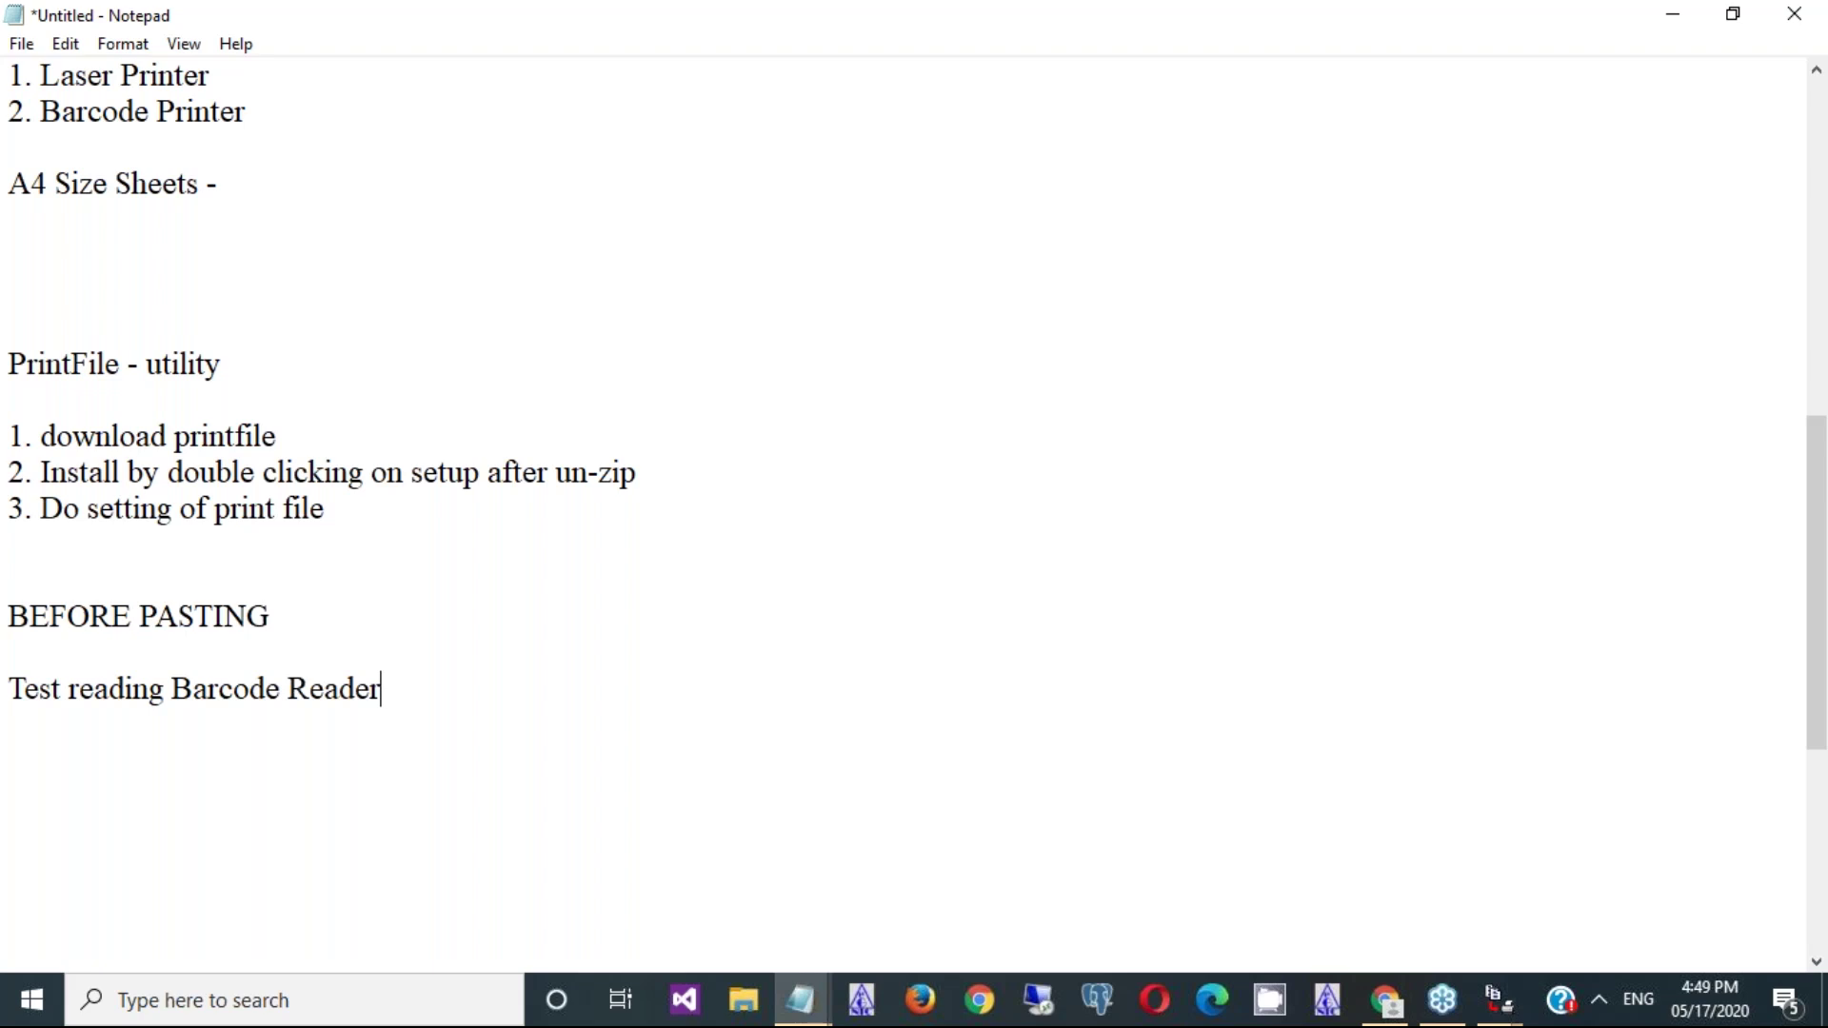
left_click(1384, 1002)
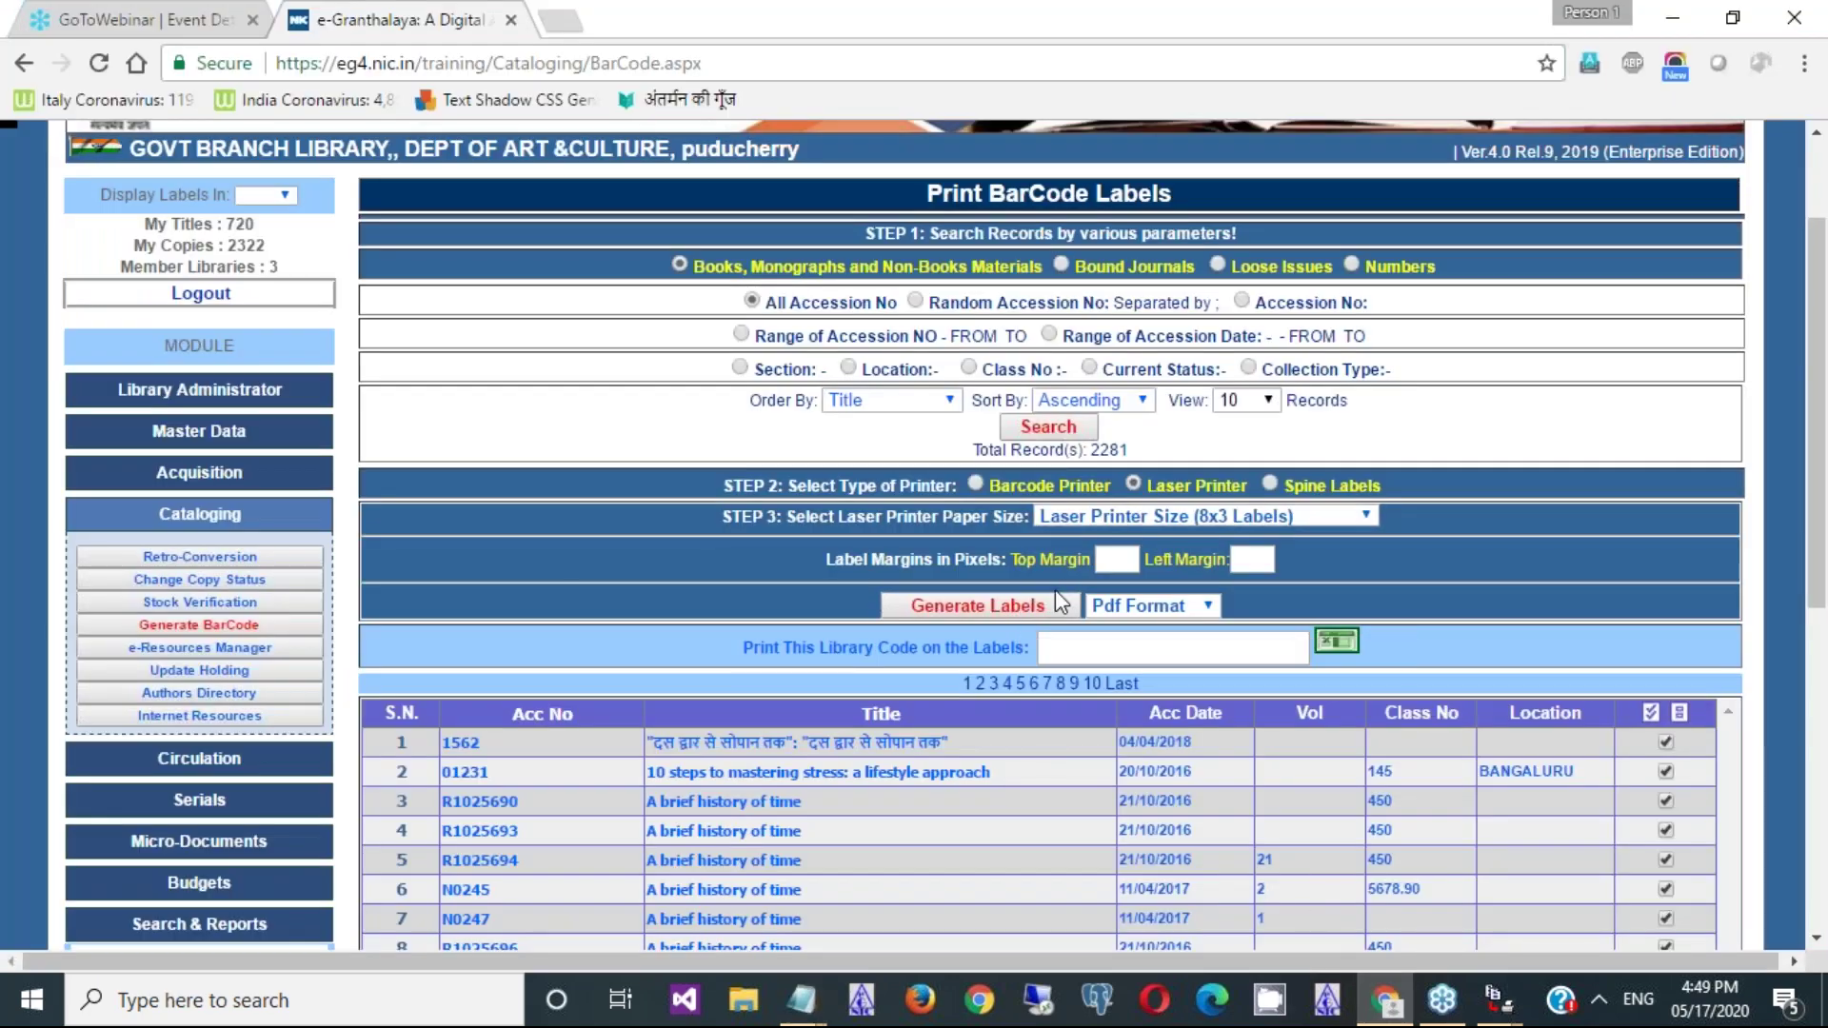
left_click(1034, 607)
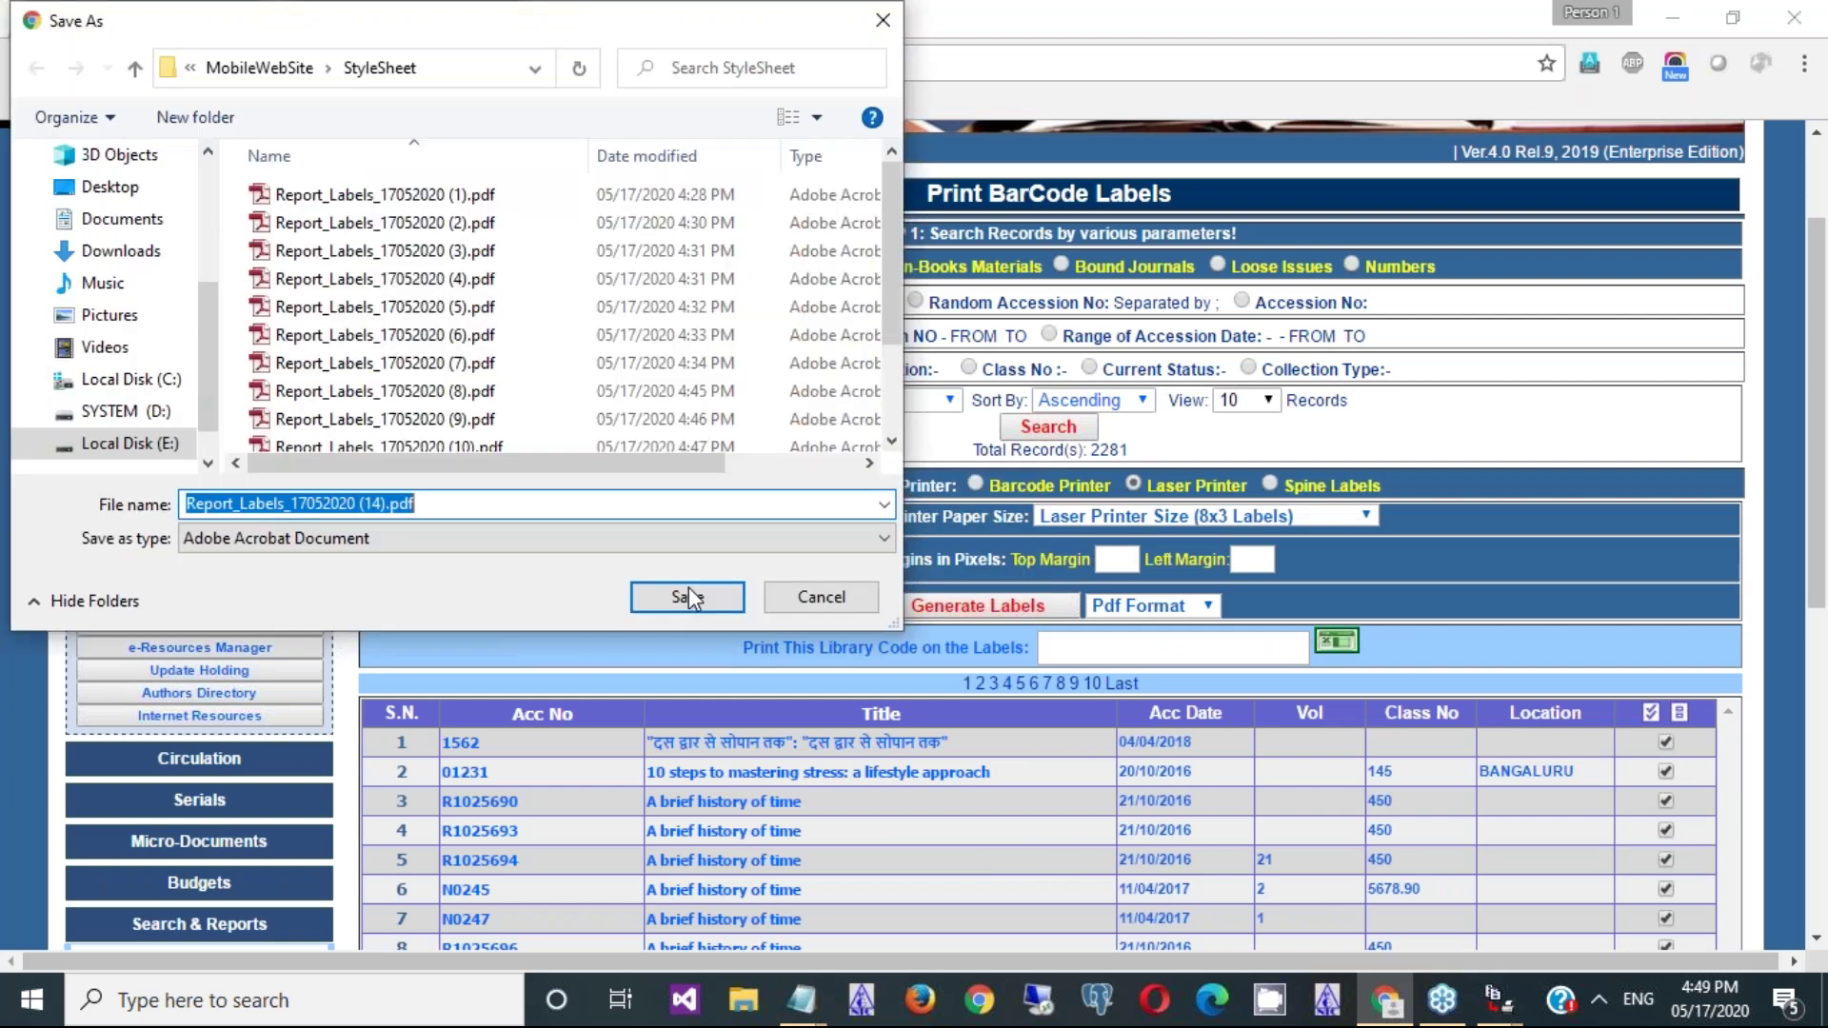
left_click(689, 598)
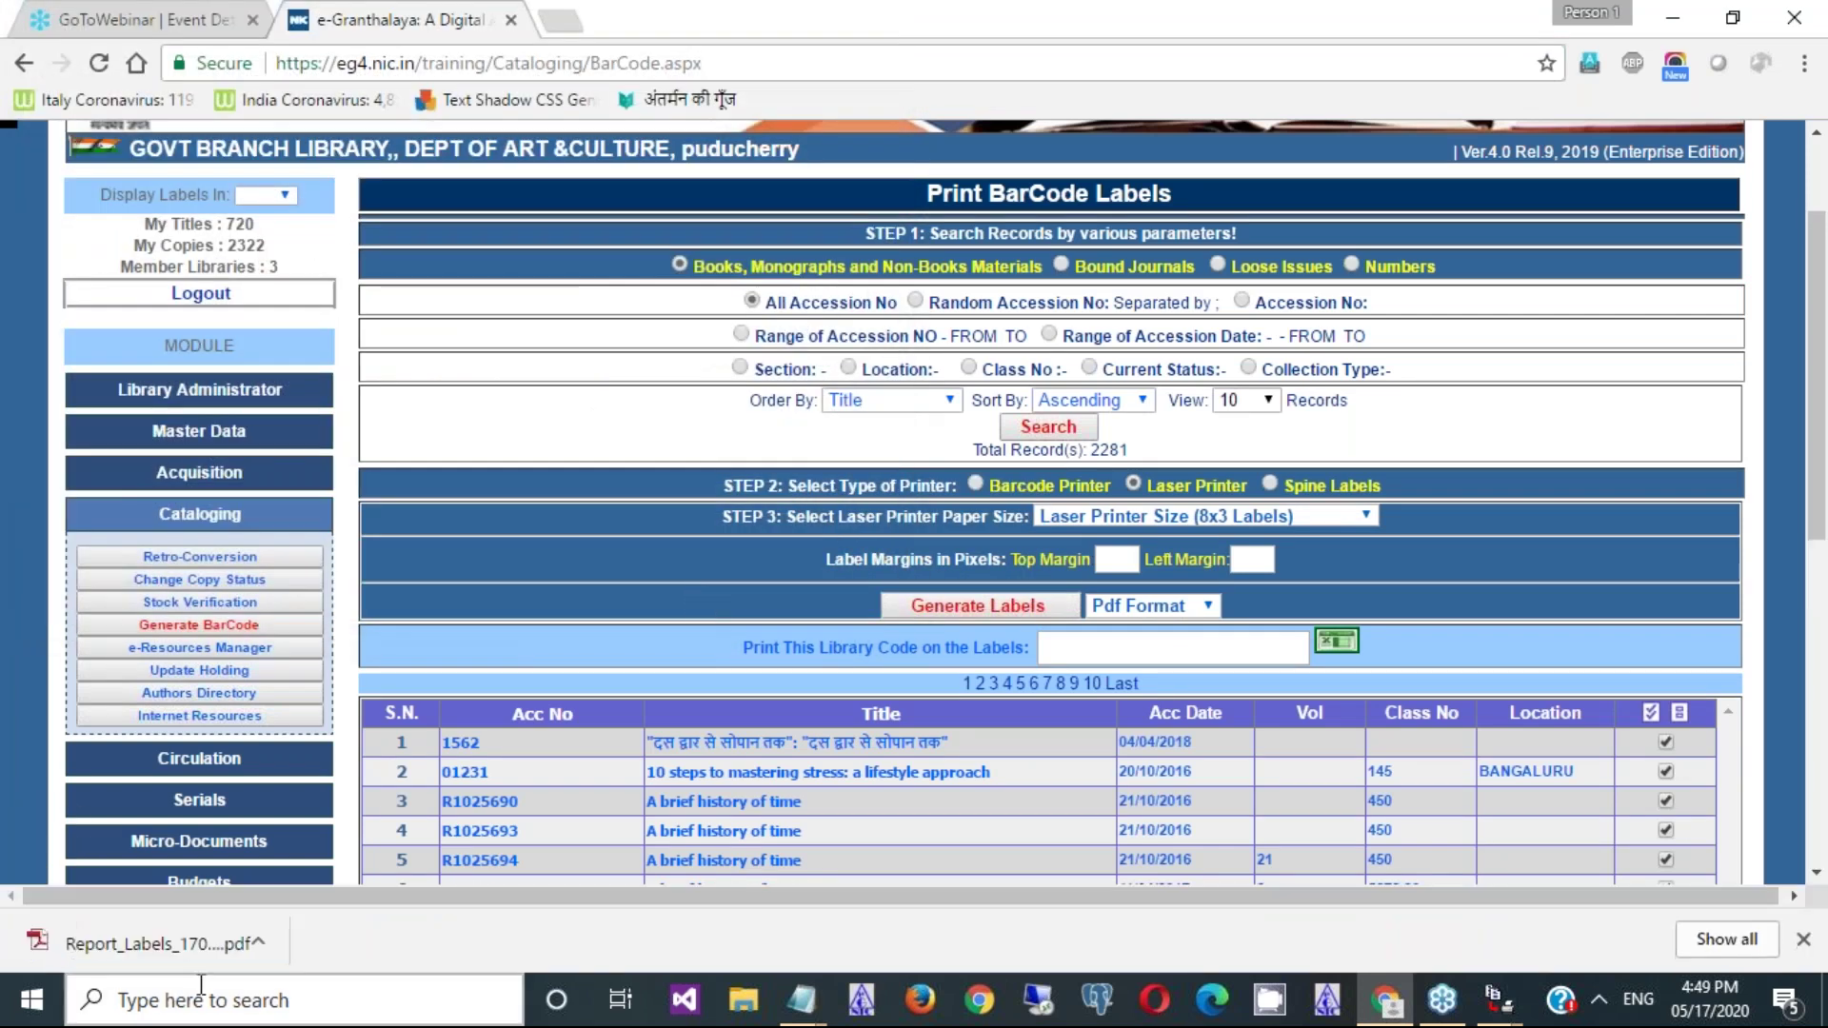
left_click(184, 947)
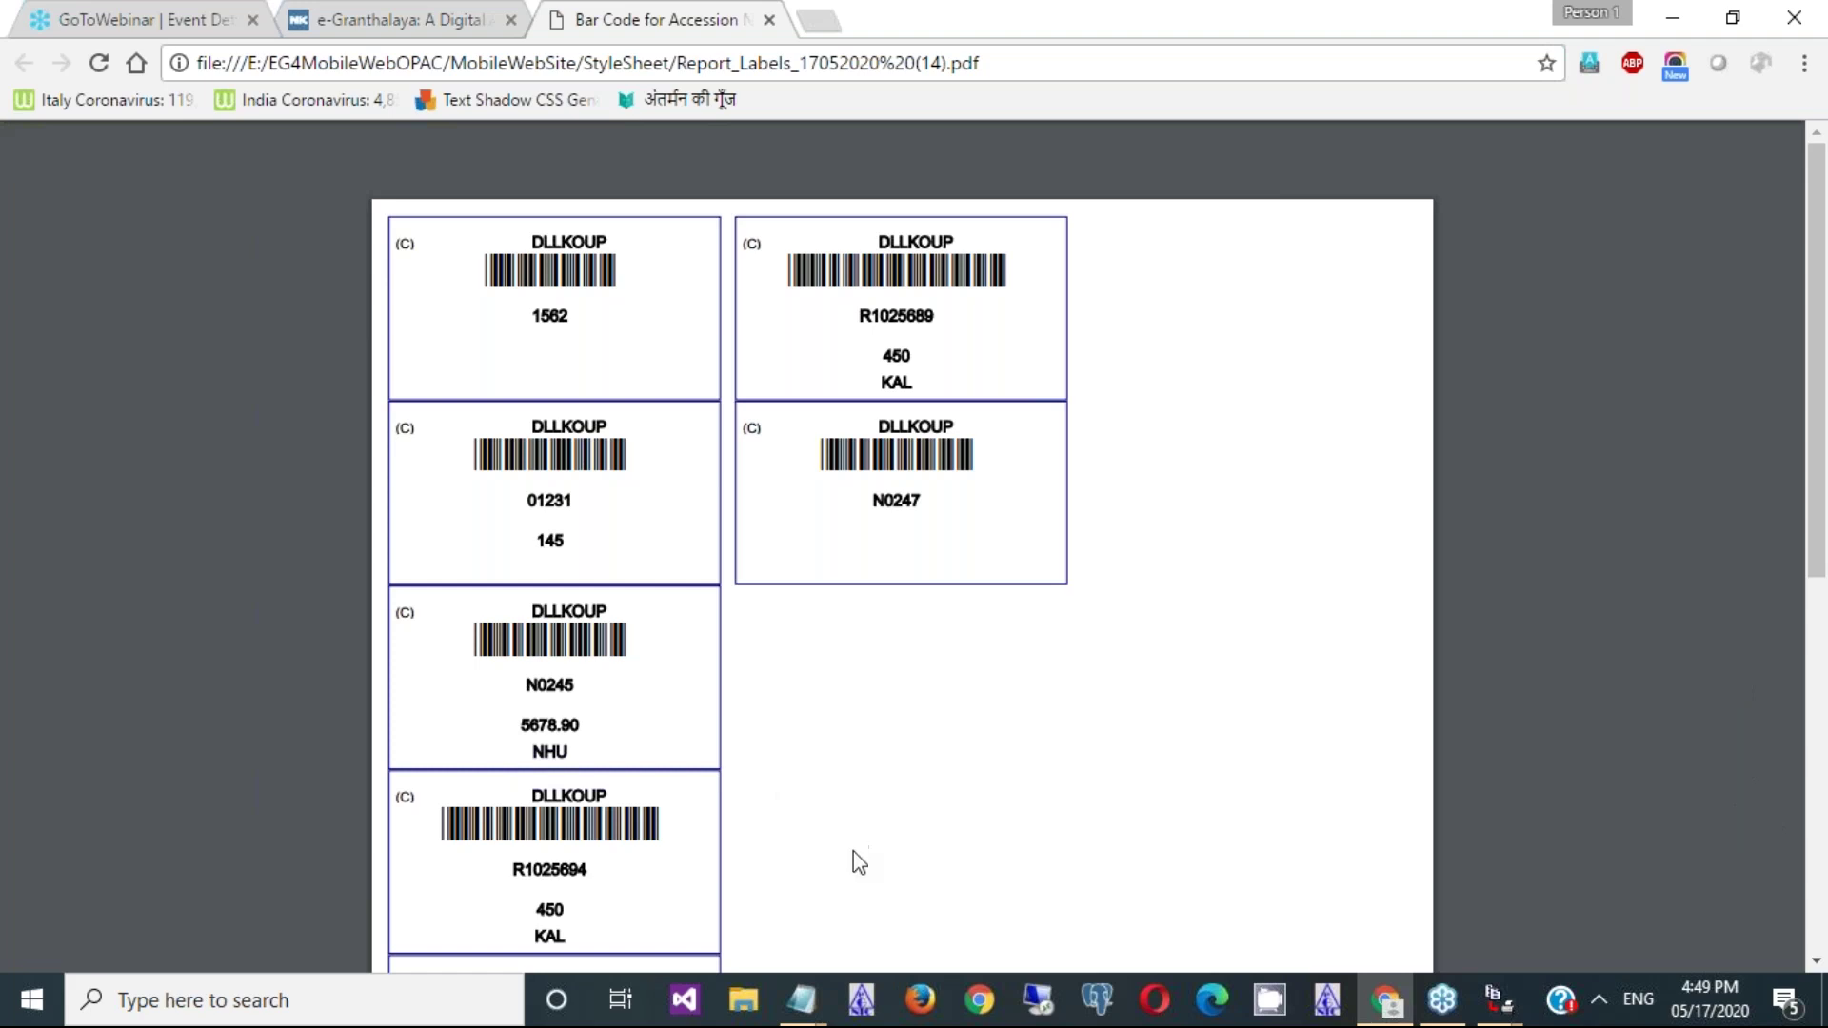
- Switch to the Notepad notes and add "to set it - single digit acc. no to many digits" below the barcode reader line
mouse_move(812, 997)
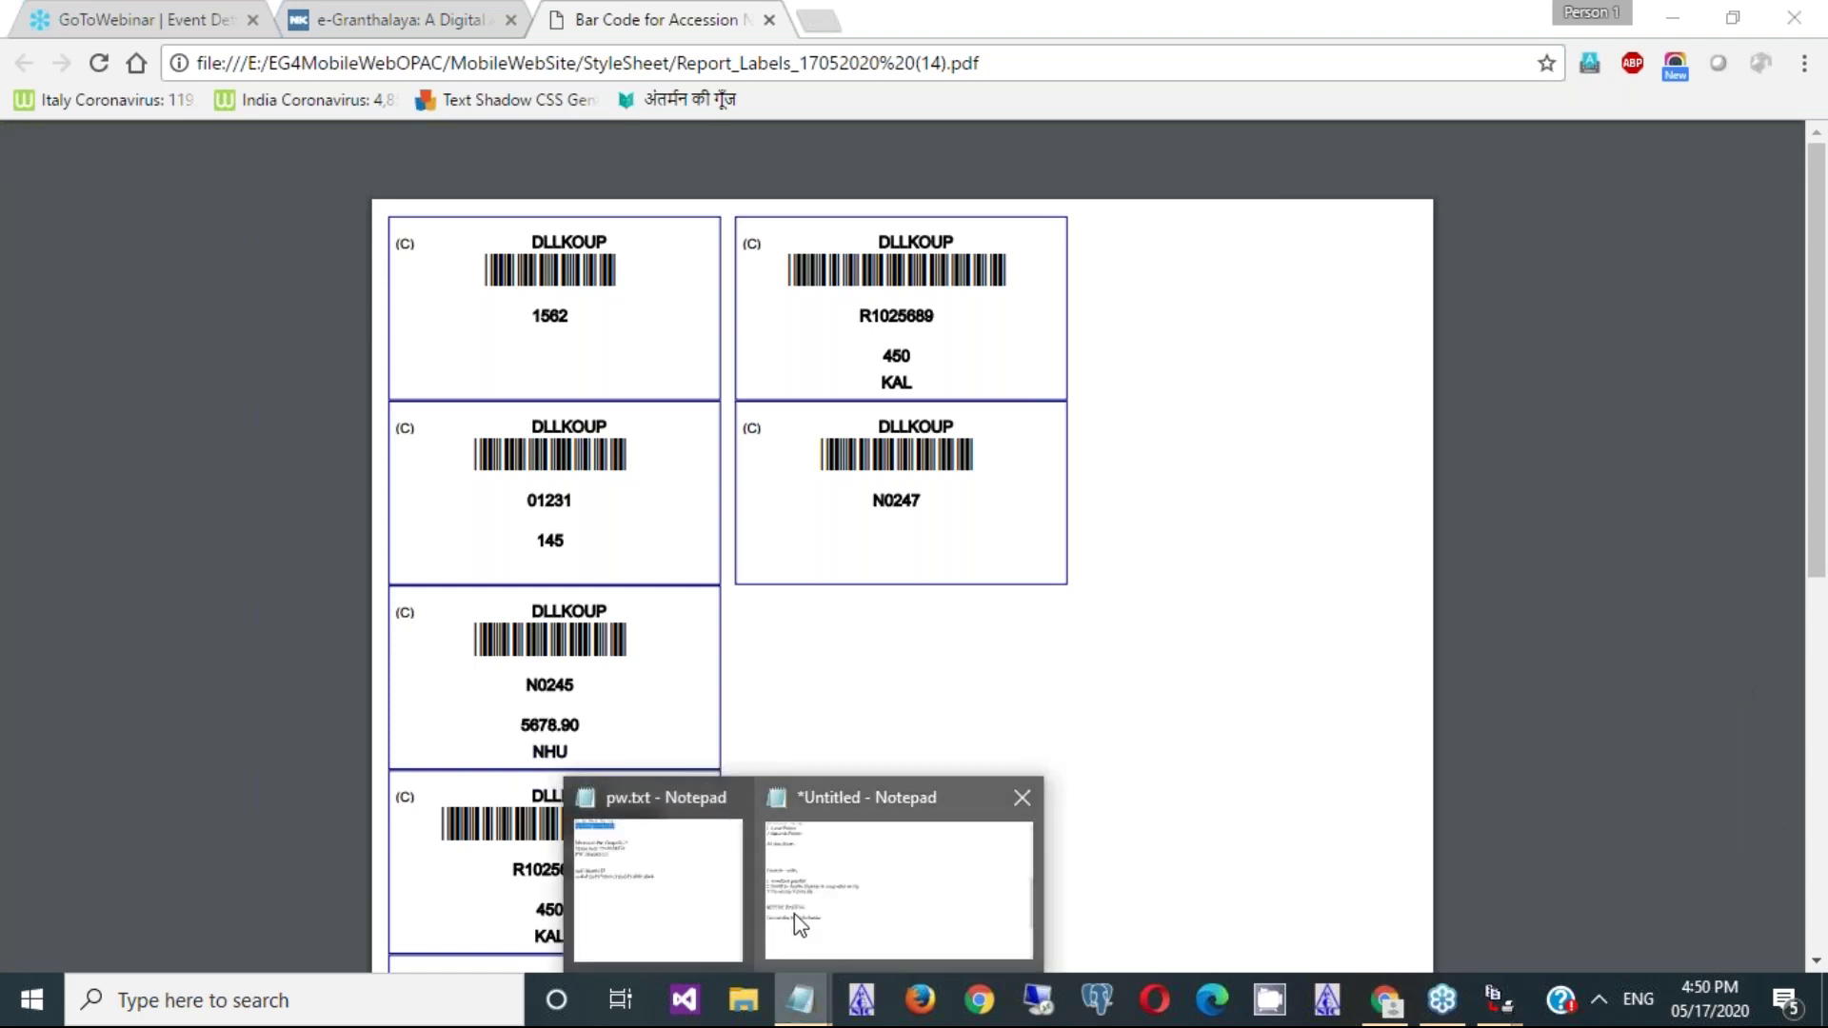
left_click(778, 912)
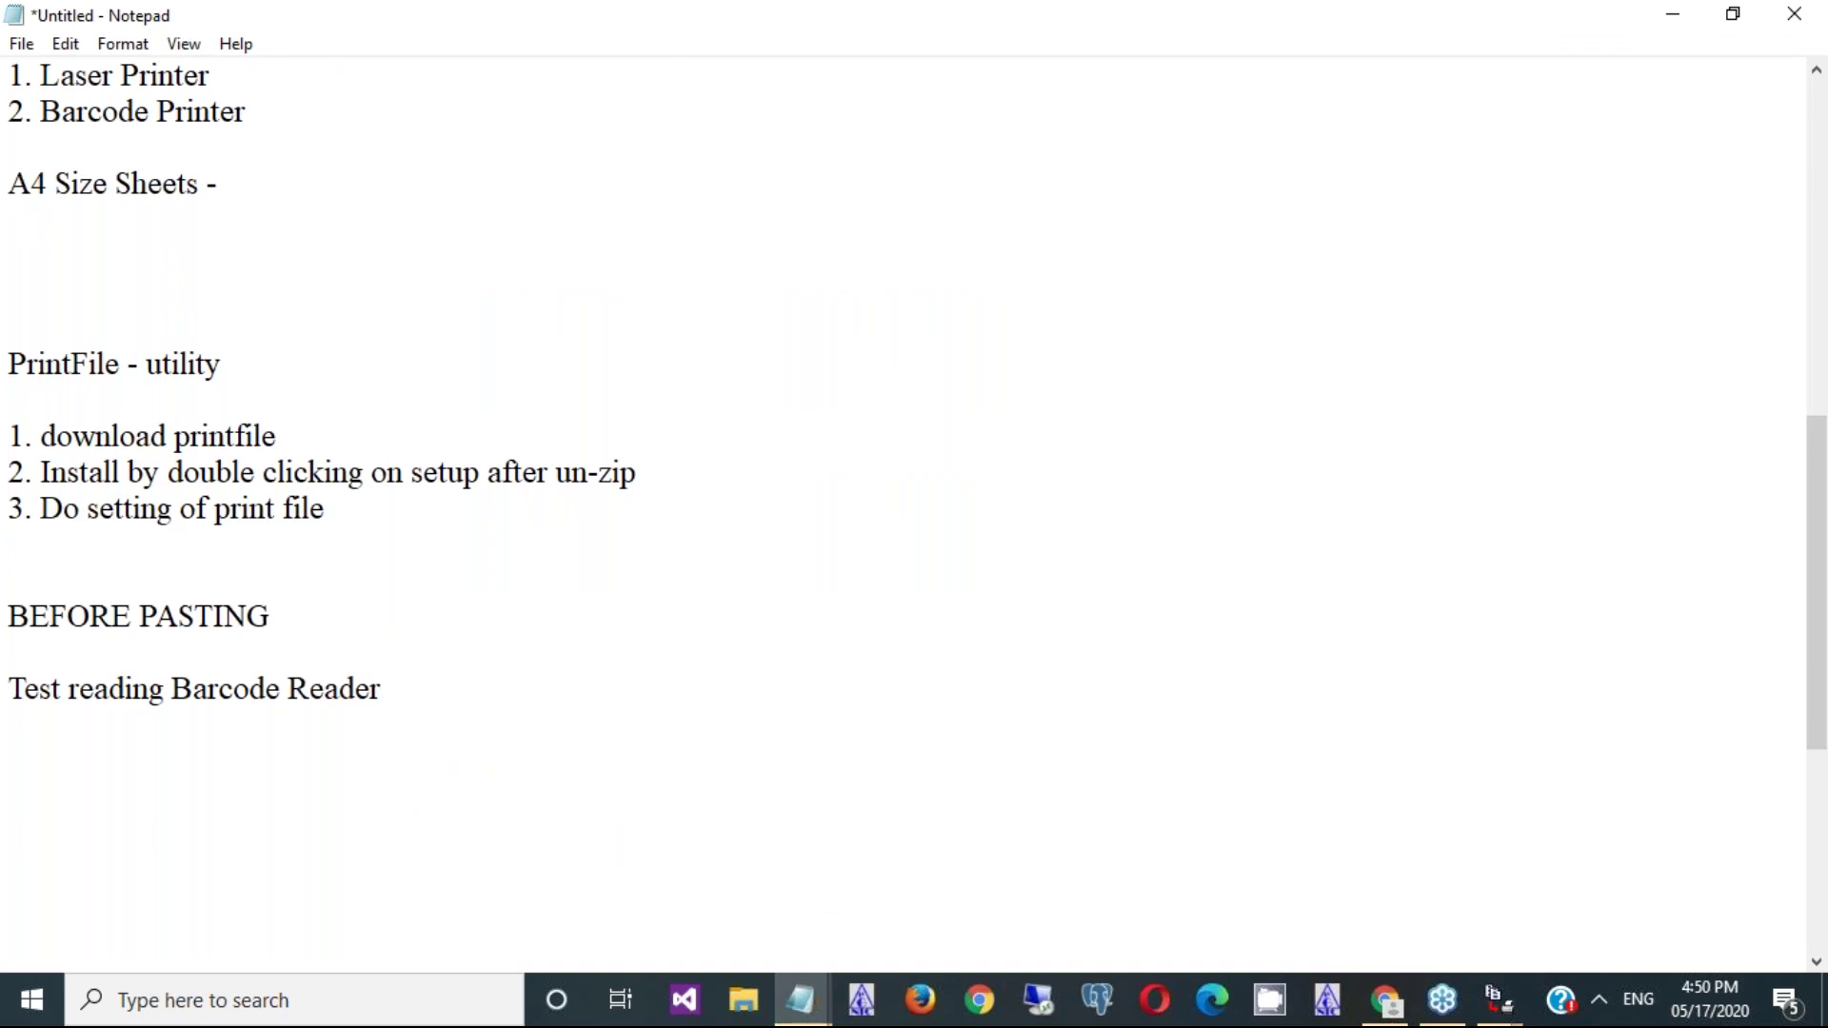
key("Return")
type("to set it - si")
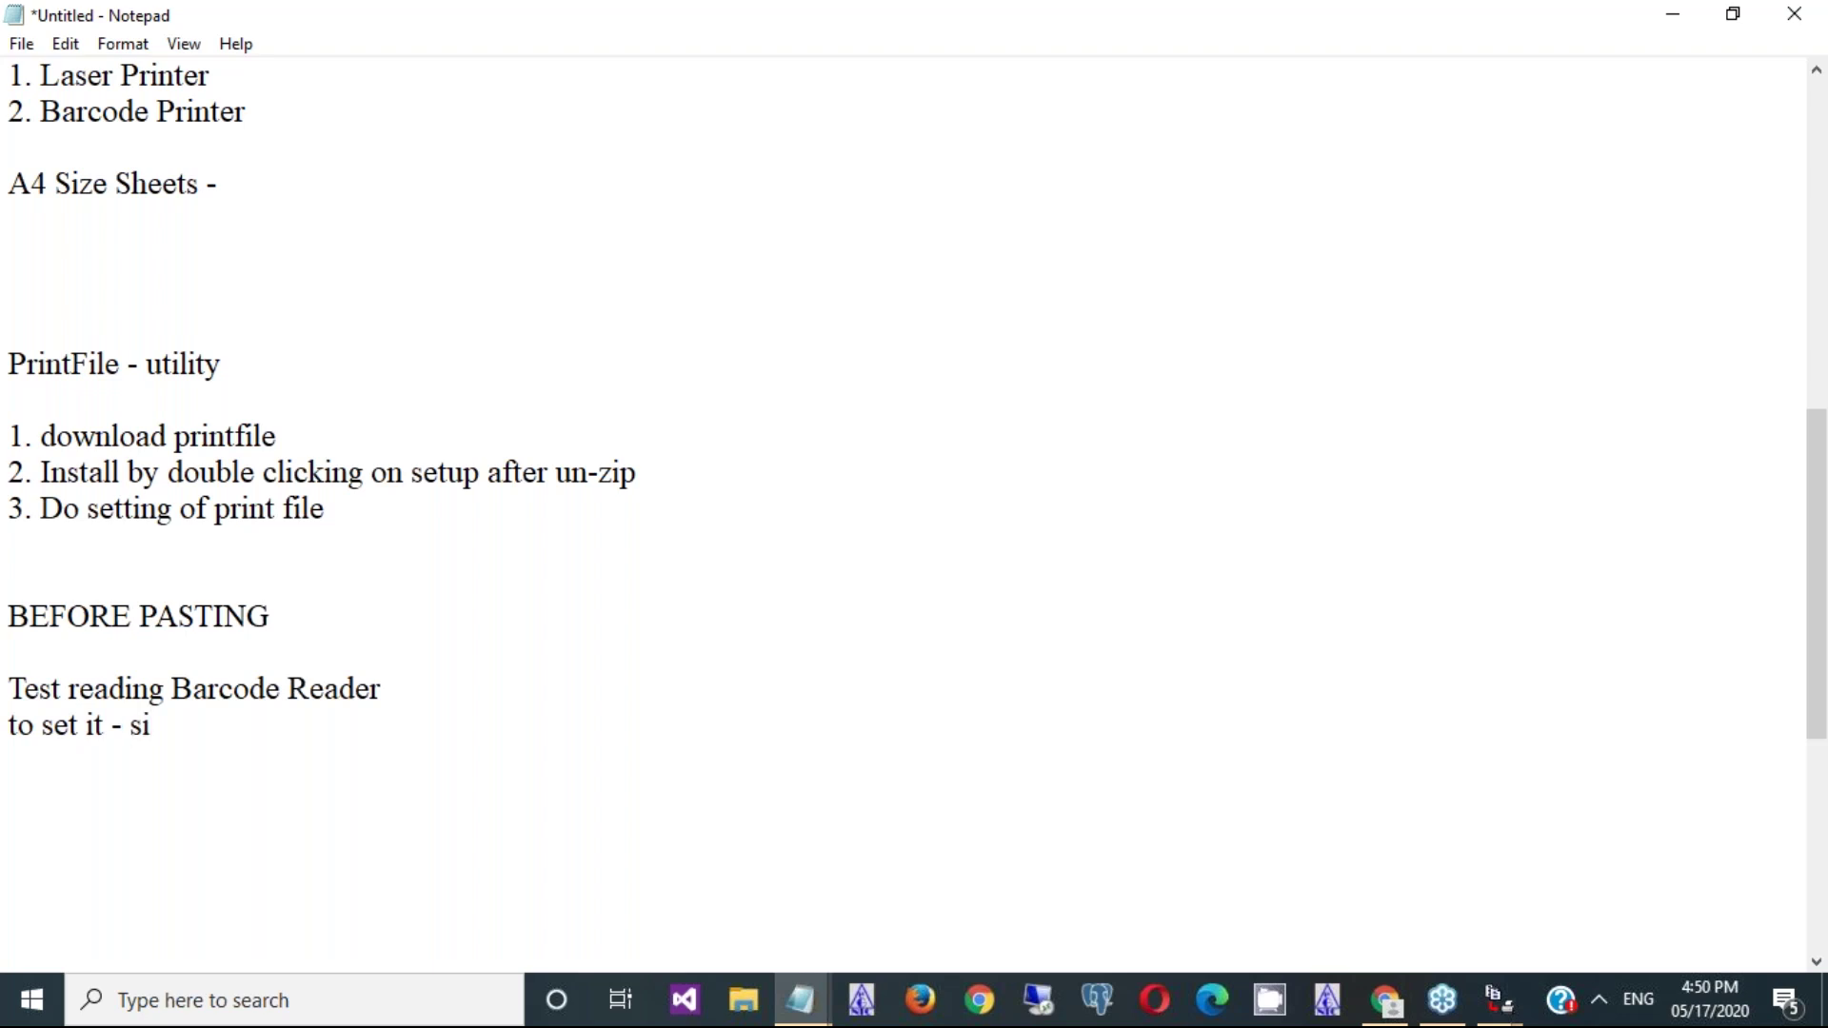
type("ngle digi")
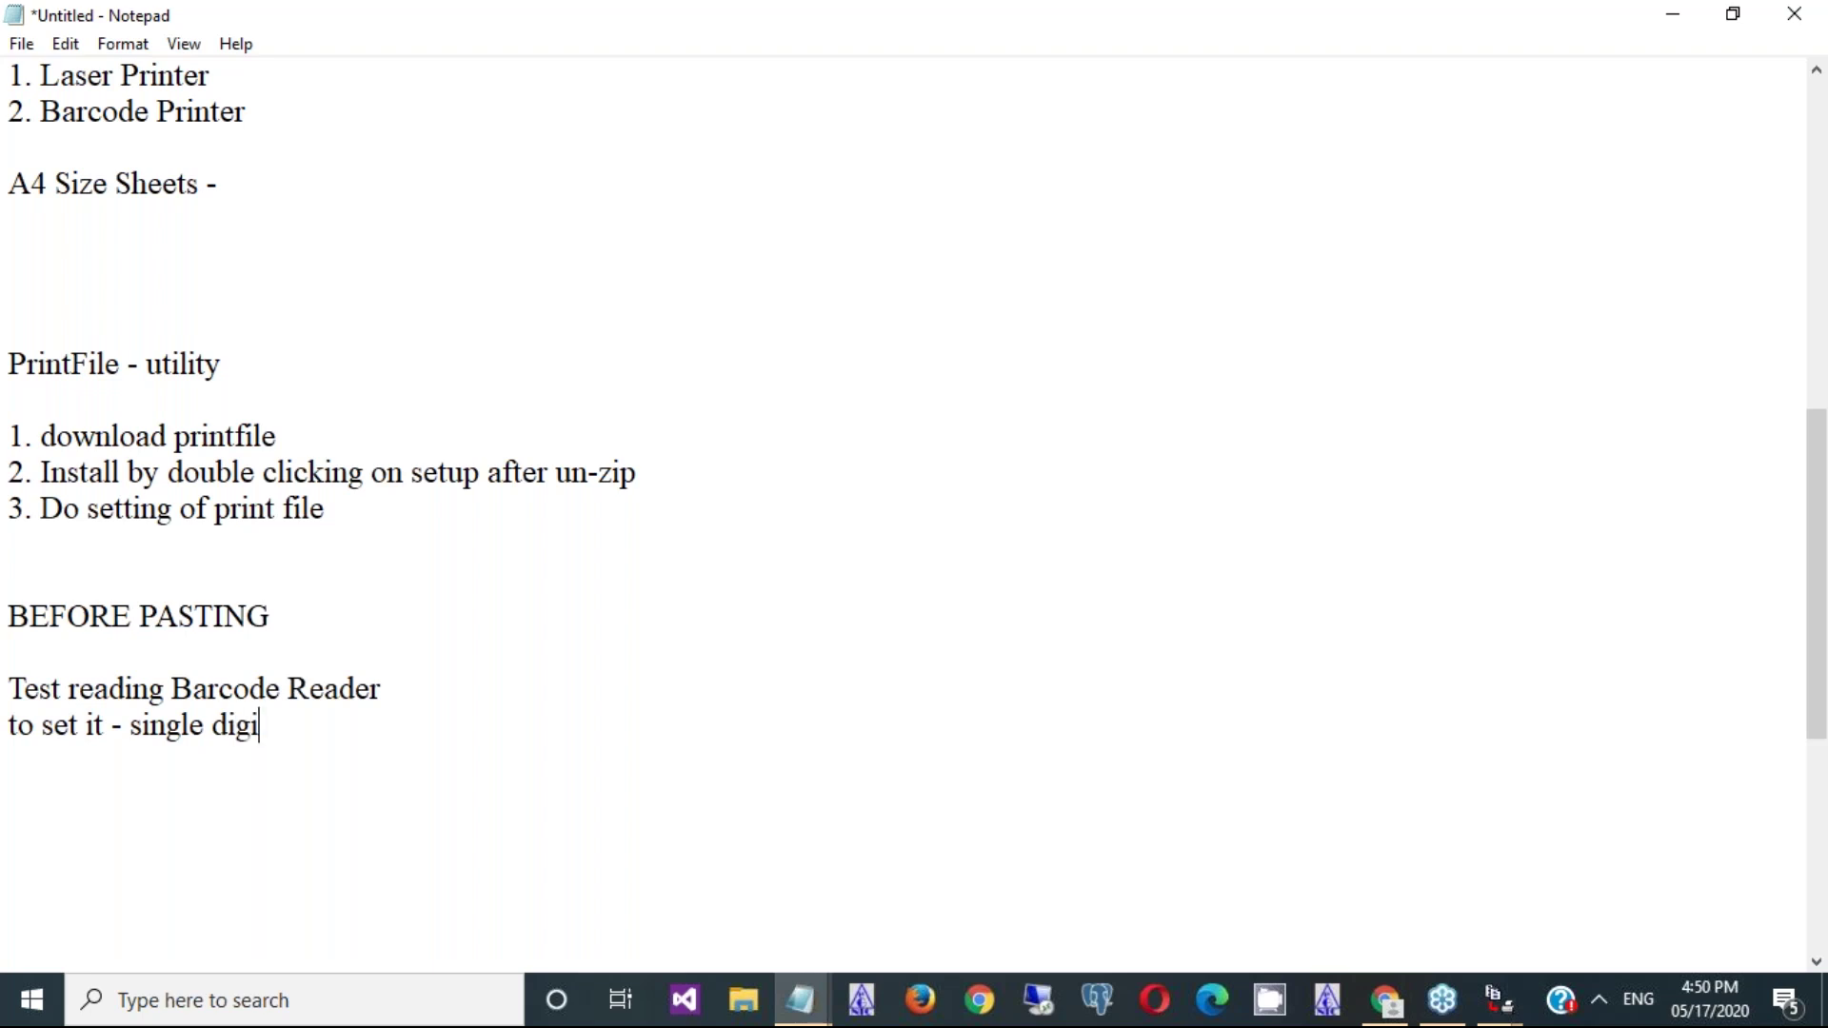
type("t acc. no to m")
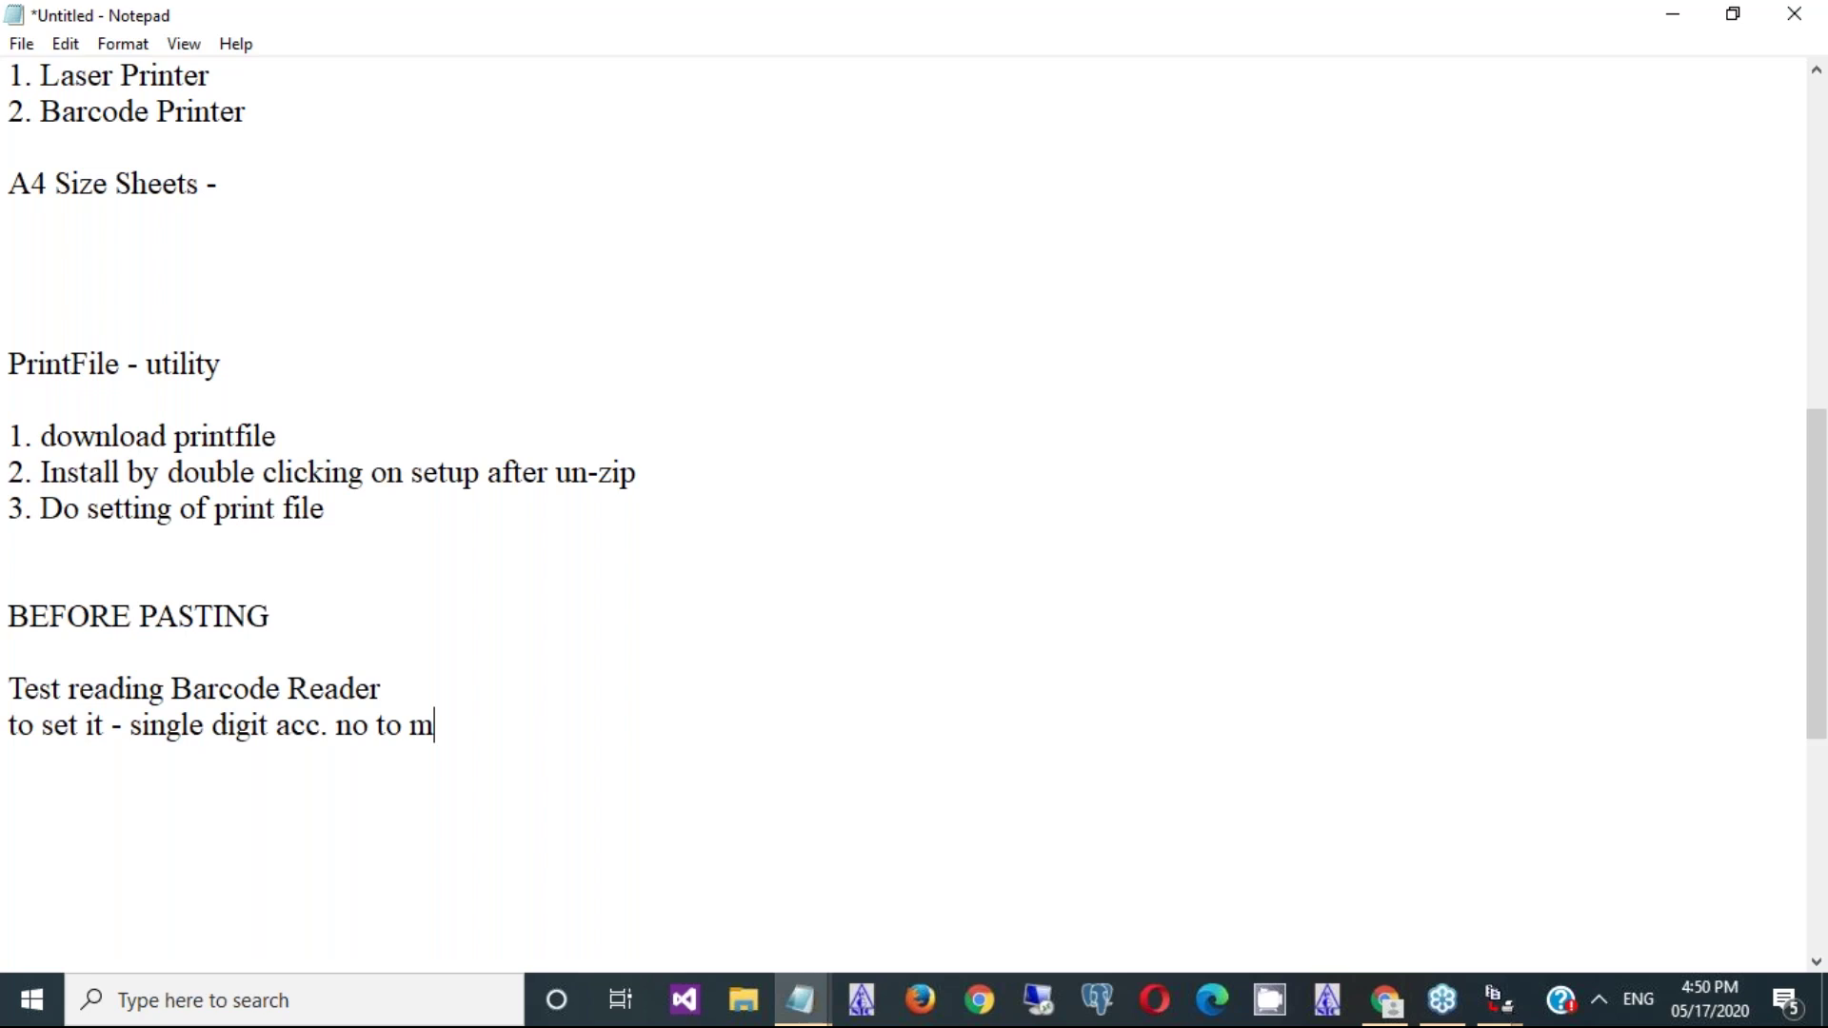
type("any digits")
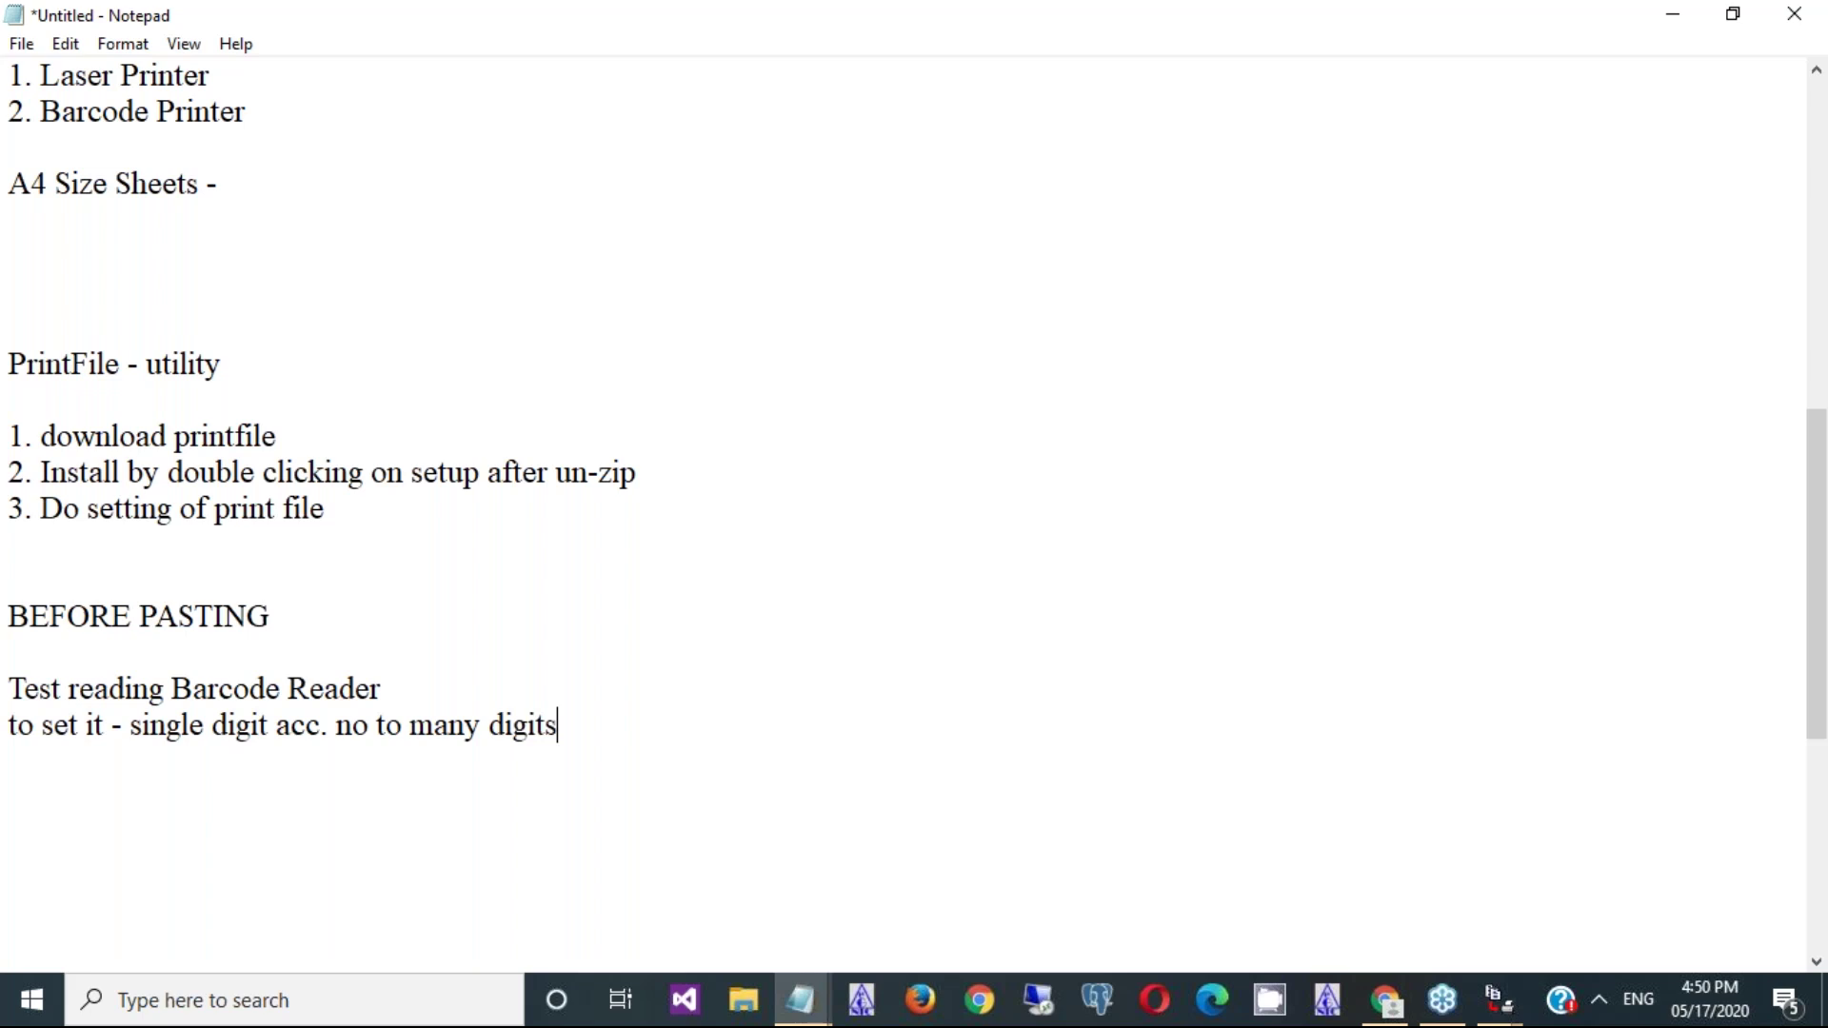
- Switch to Chrome, examine the N0247 and R1025689 barcodes in the labels PDF, and return to the Print BarCode Labels page
left_click(1388, 1015)
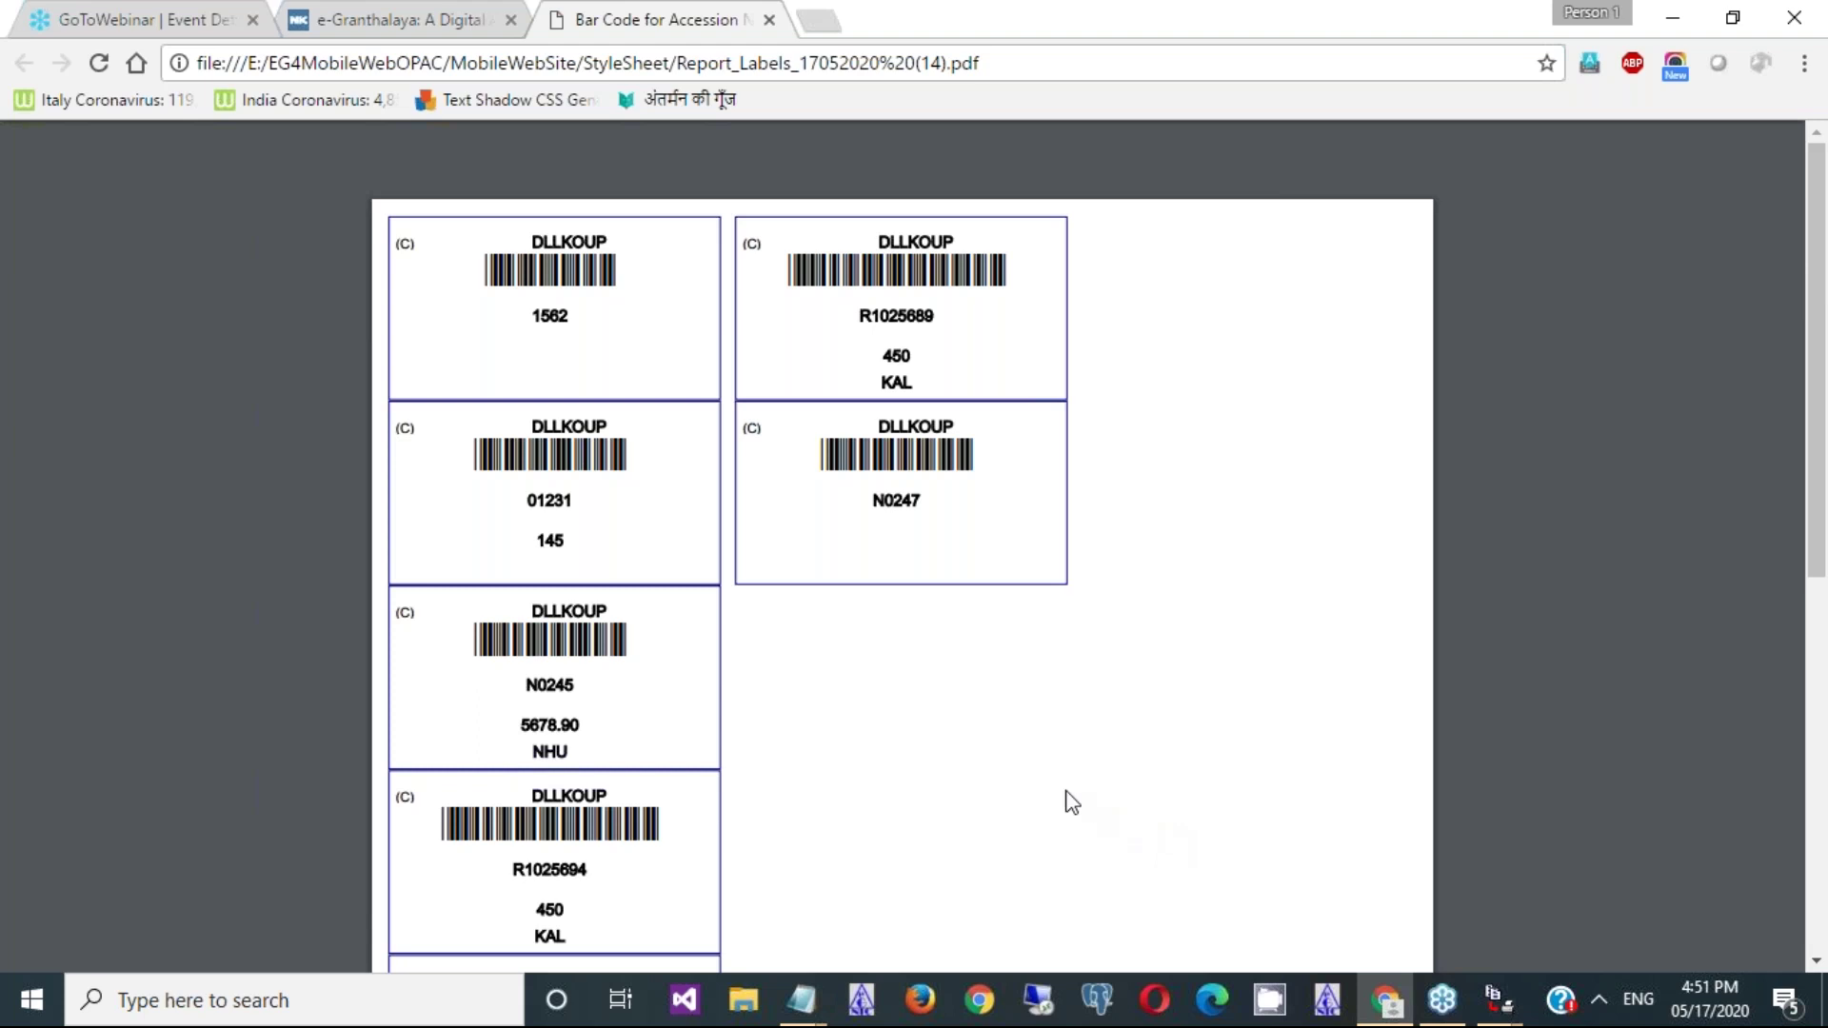
double_click(944, 457)
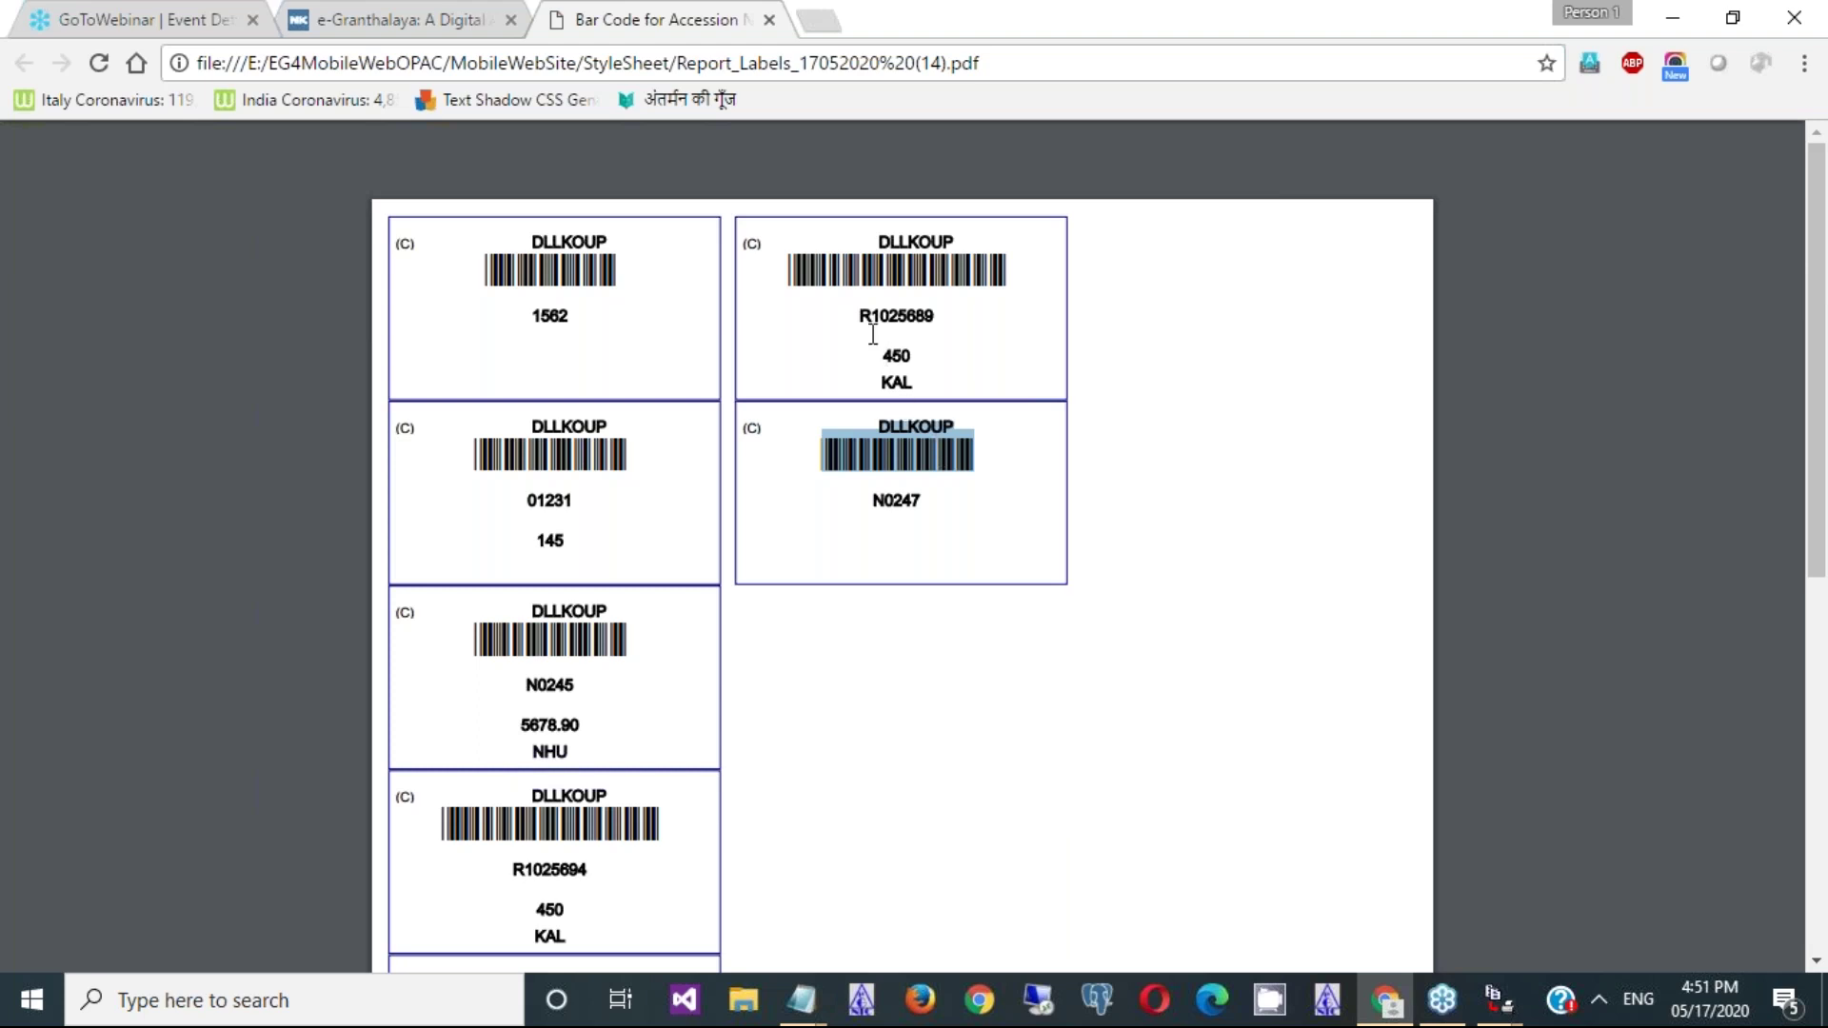
left_click(822, 269)
double_click(822, 269)
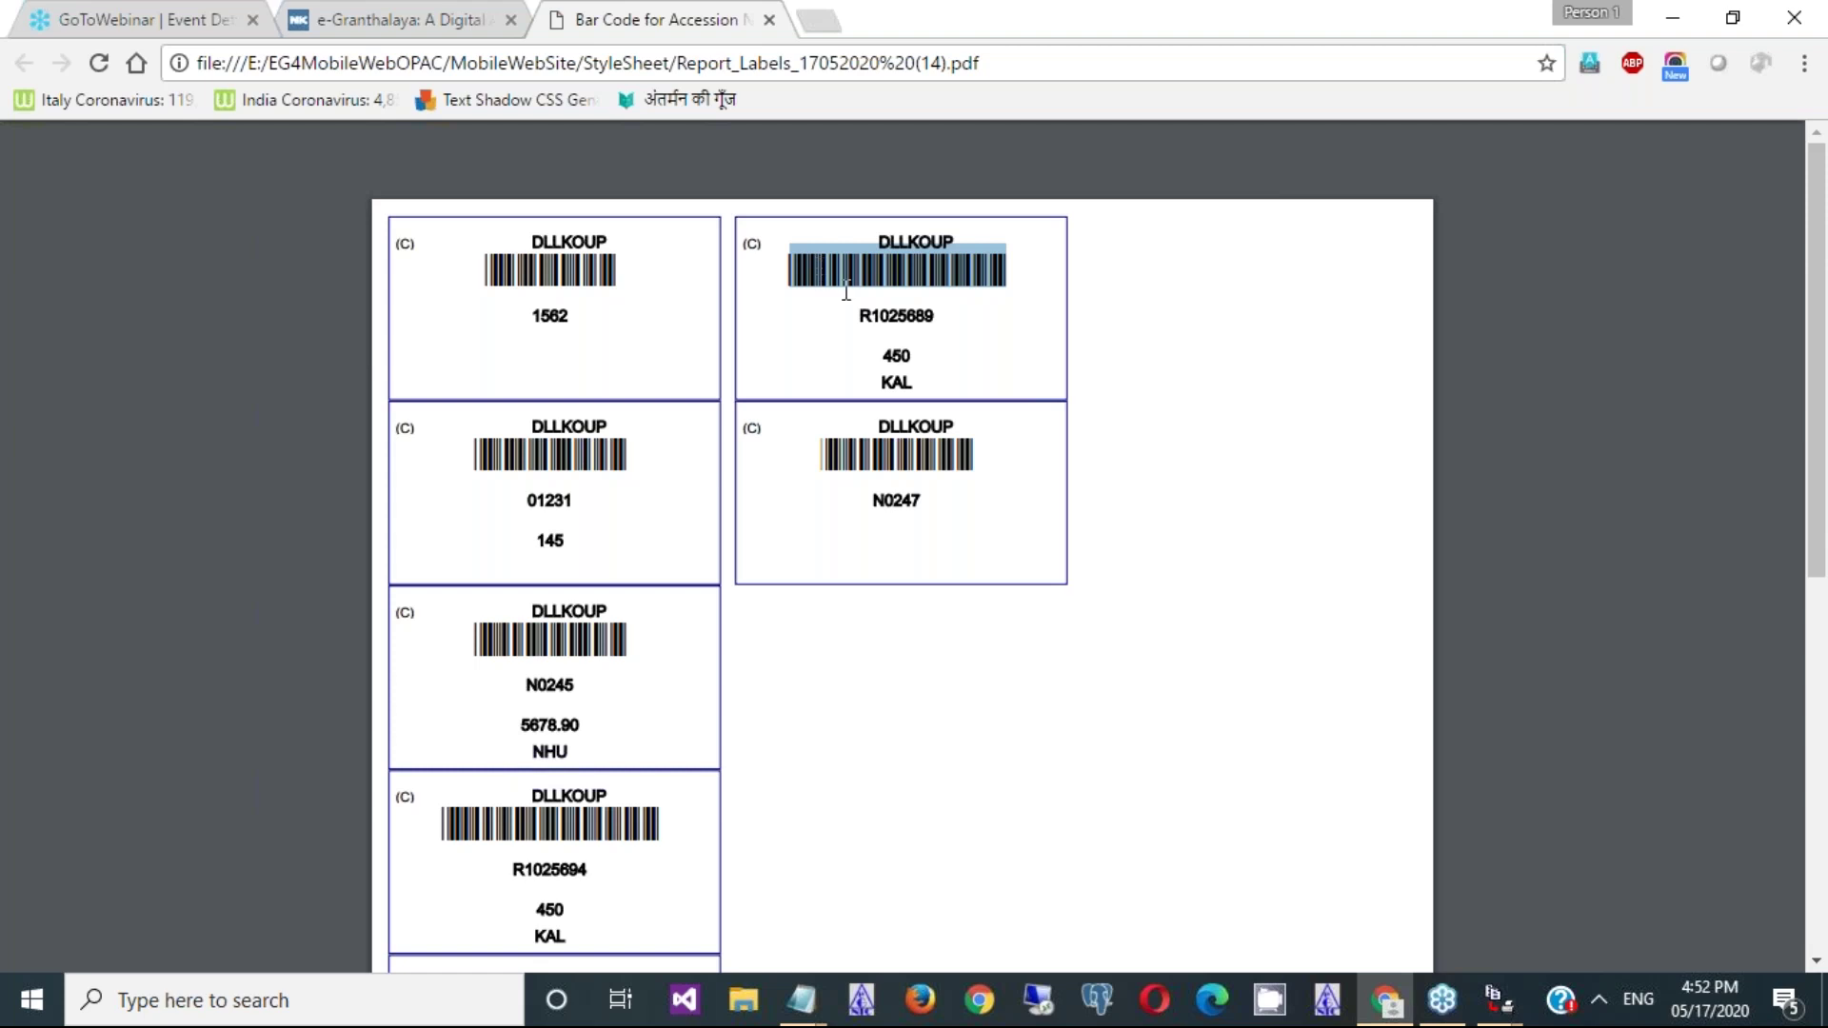
left_click(889, 324)
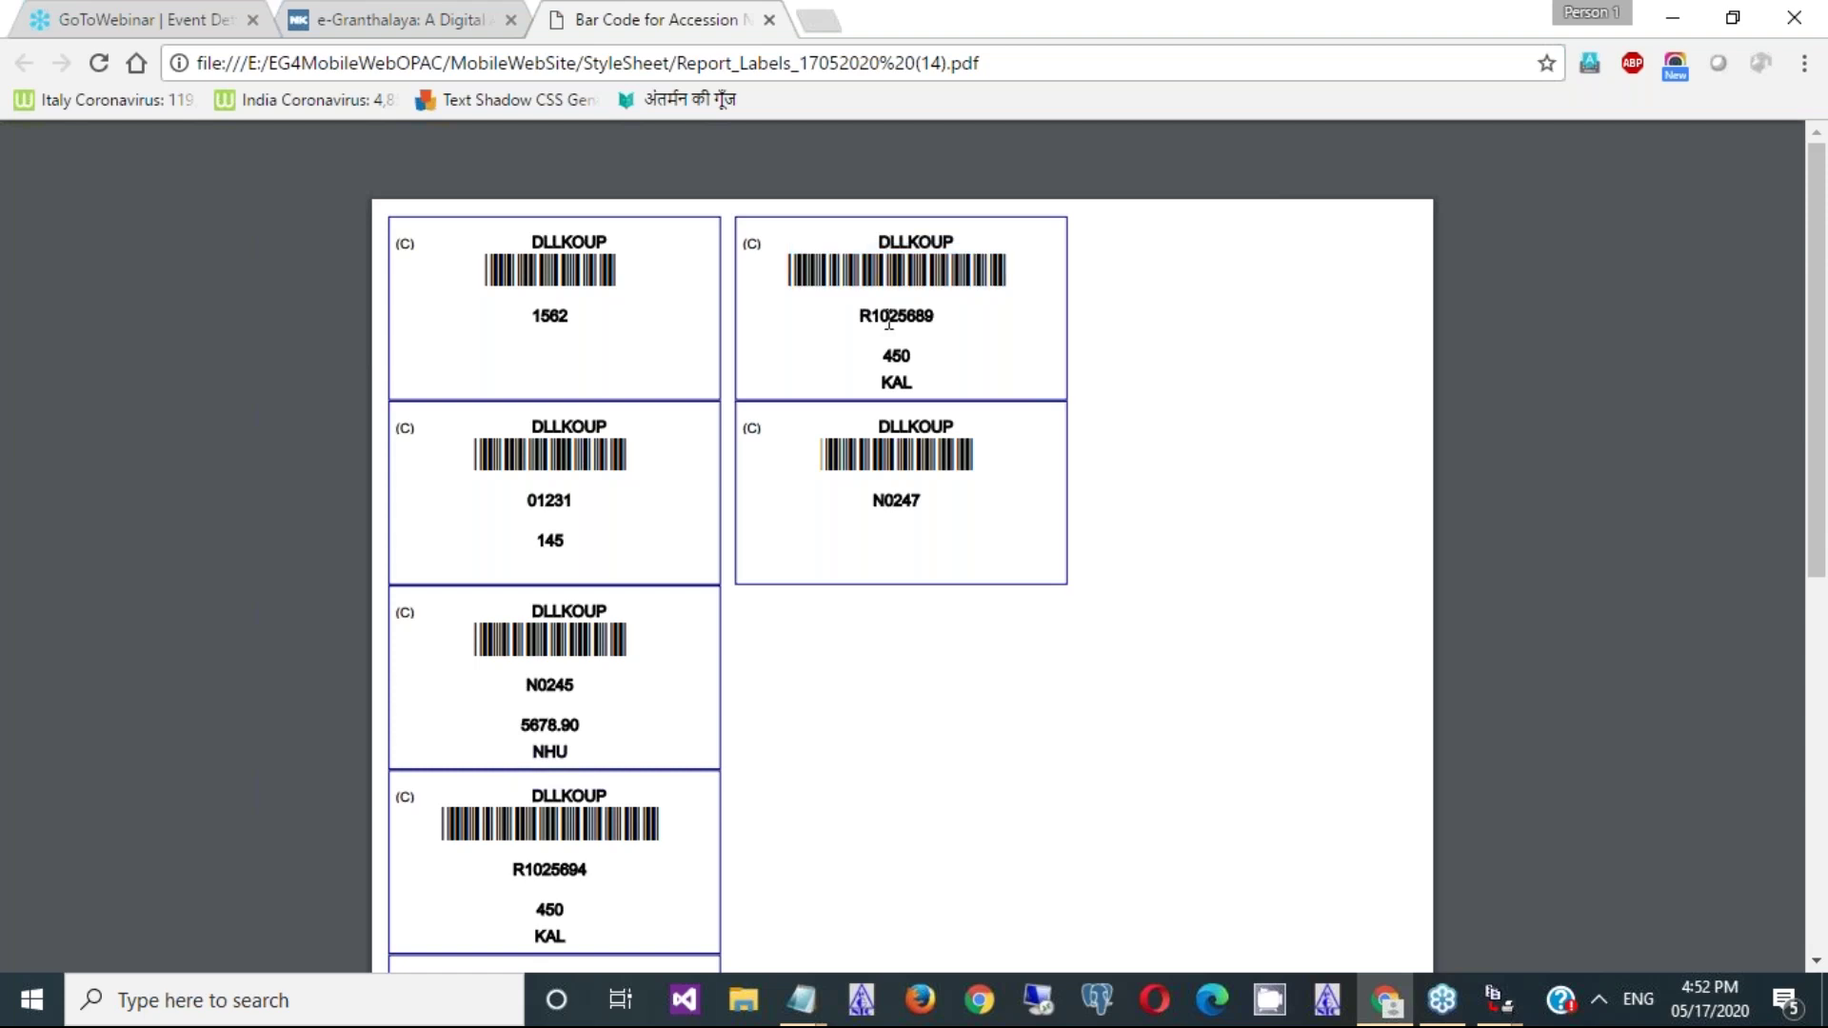
left_click(442, 17)
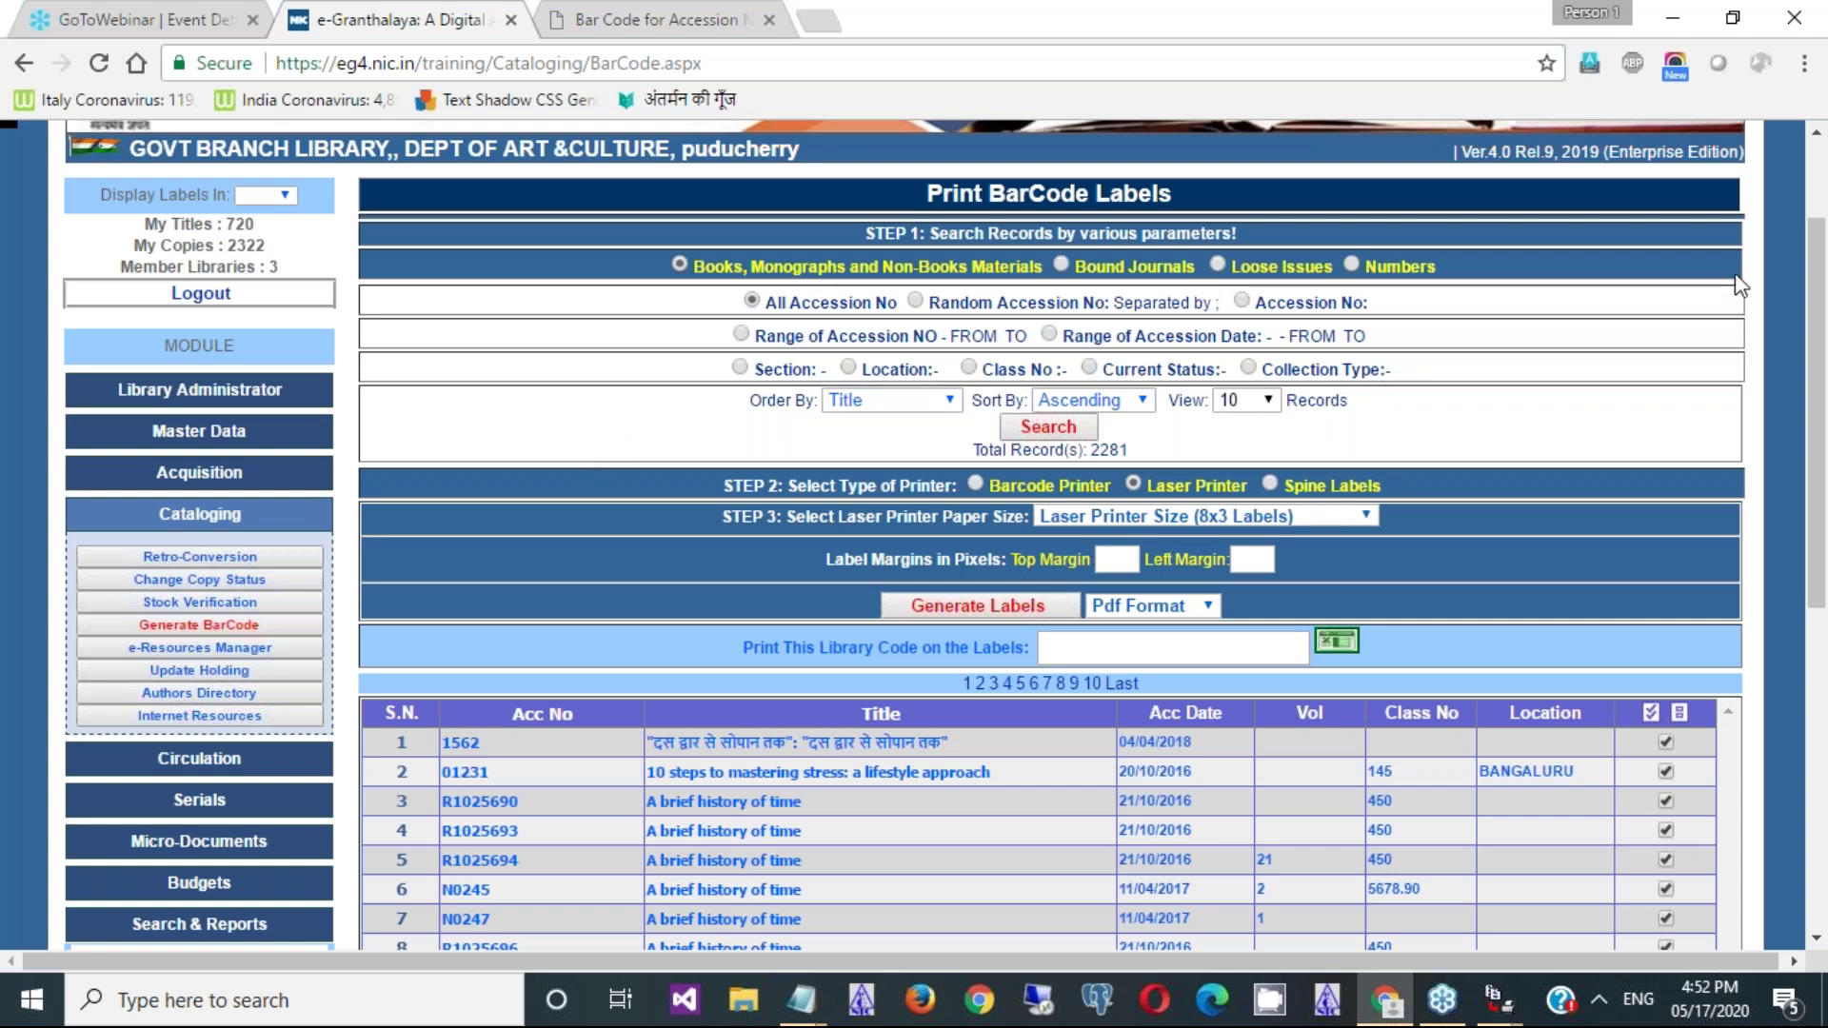
left_click(1807, 91)
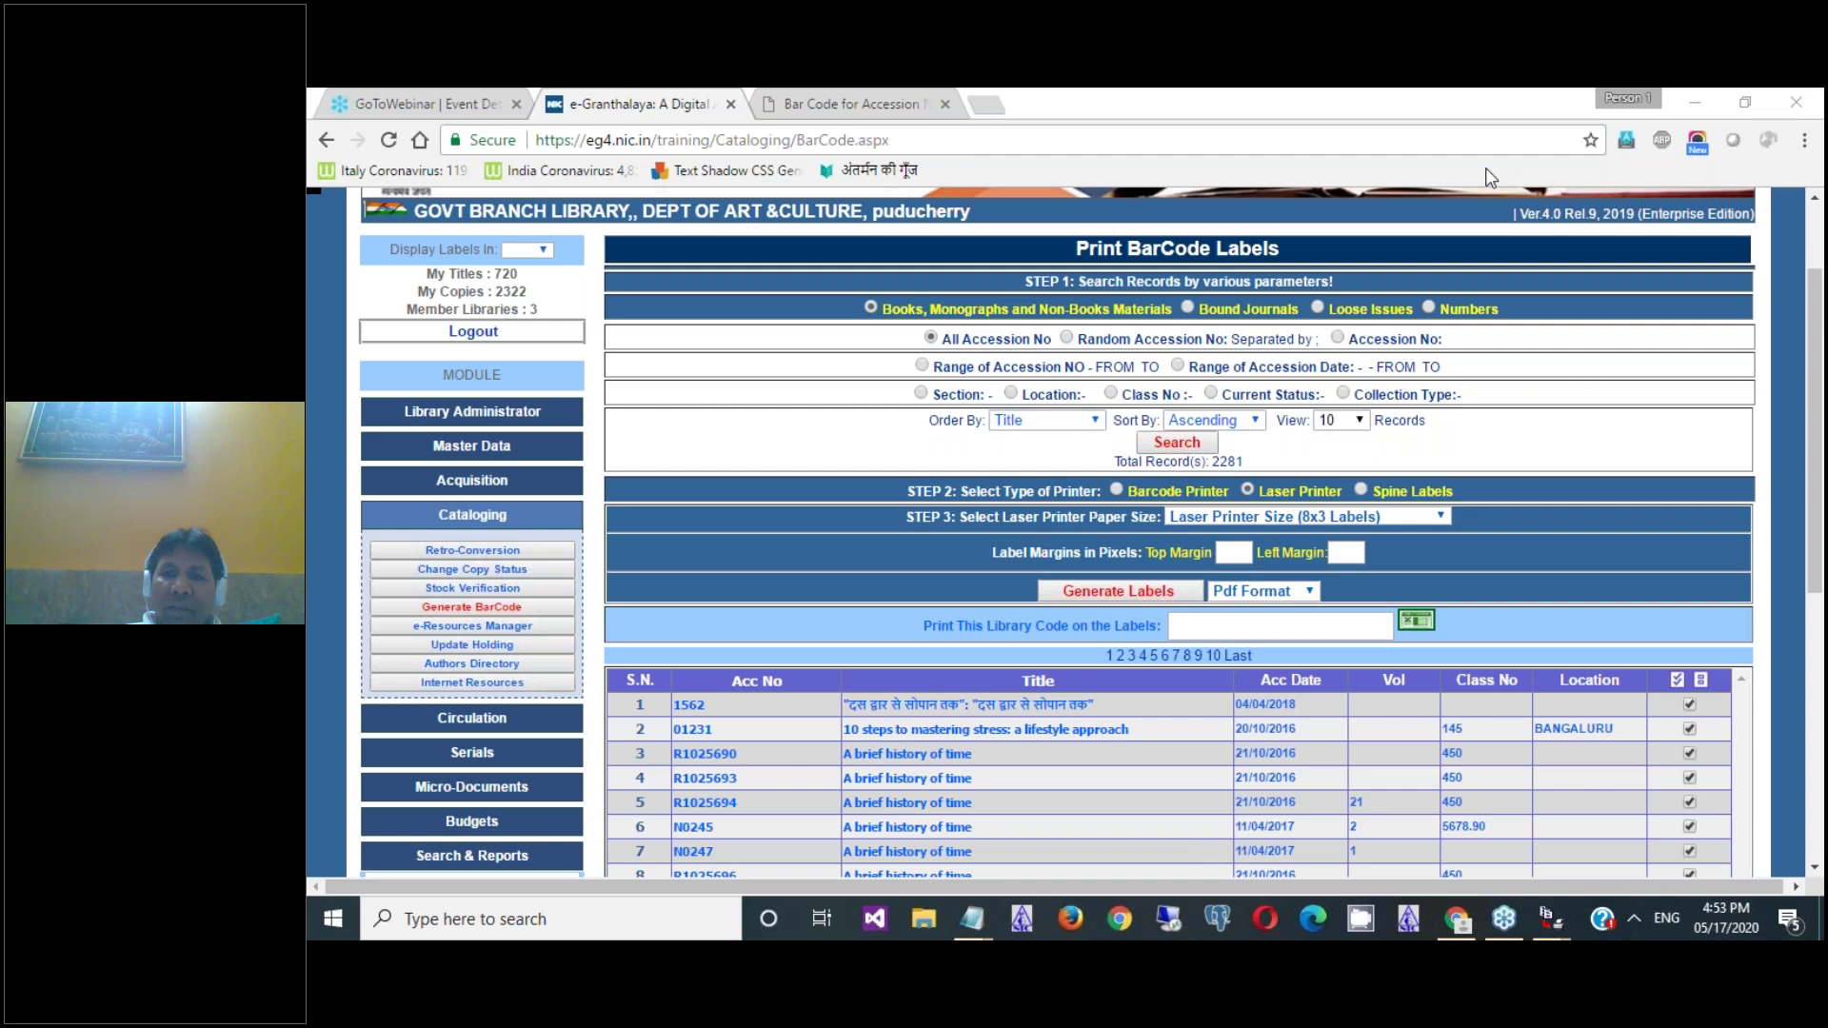
left_click(789, 365)
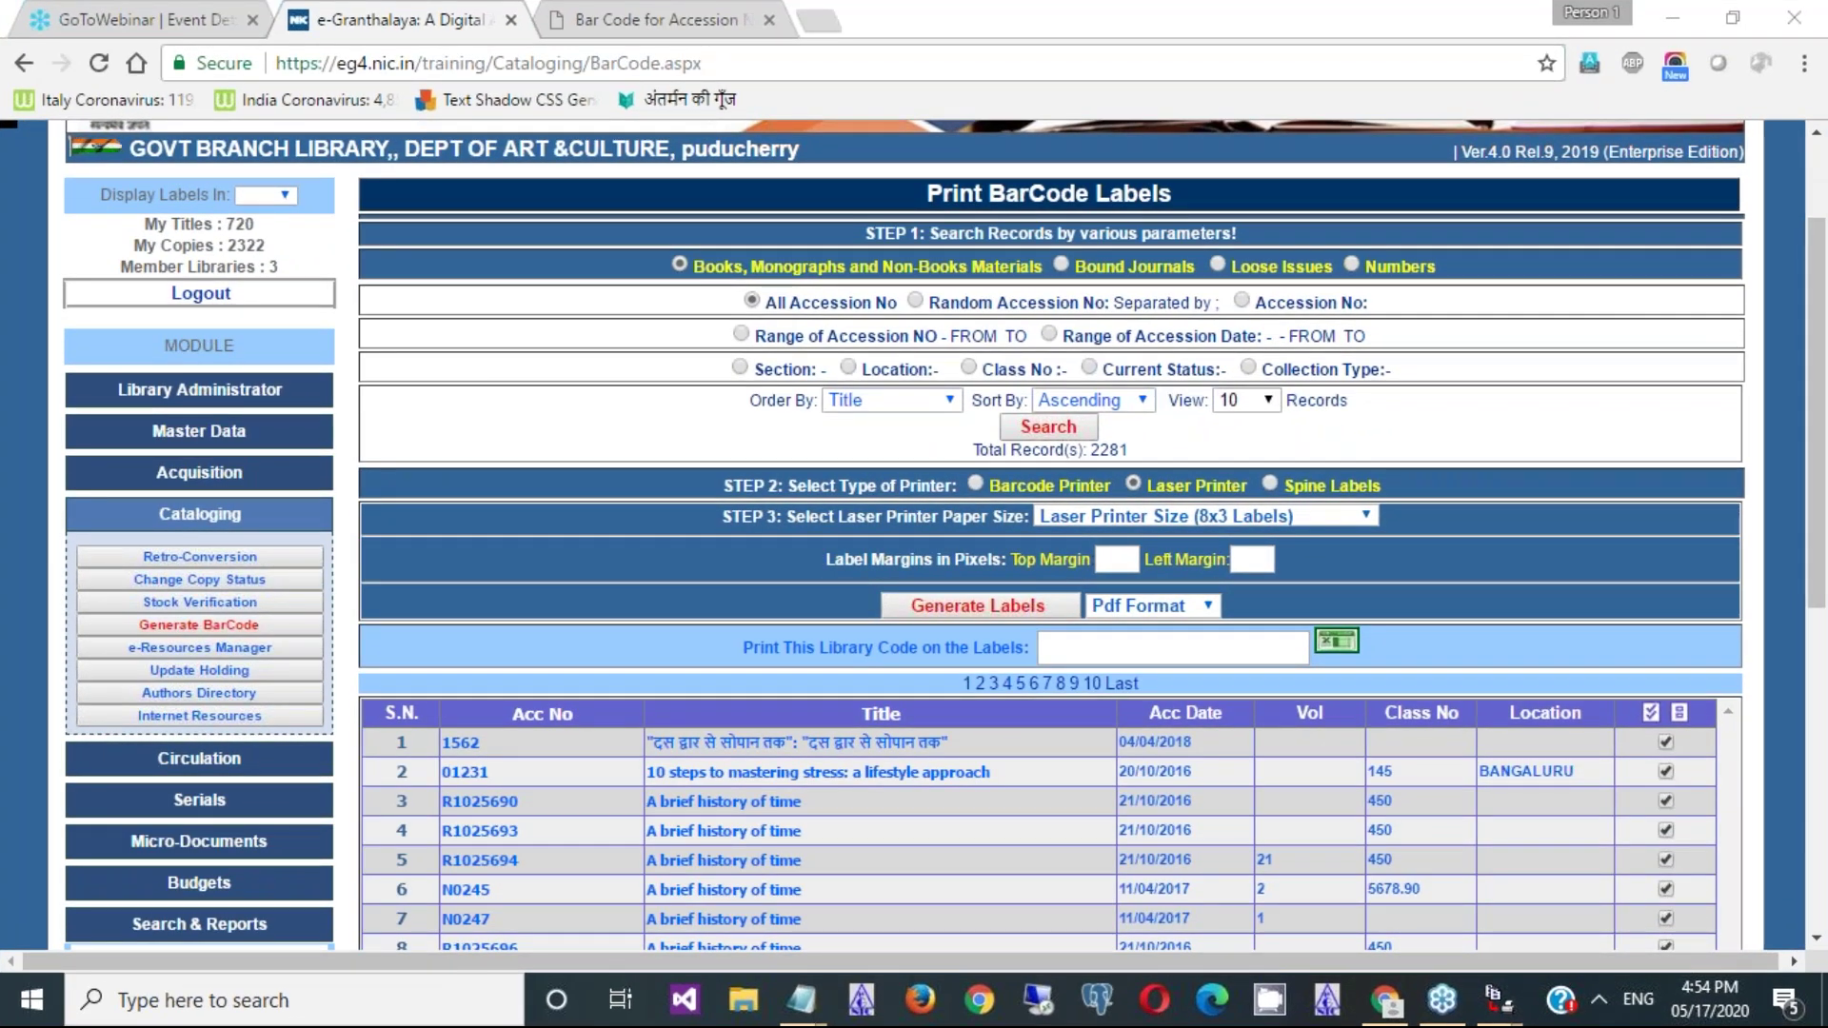
left_click(1525, 326)
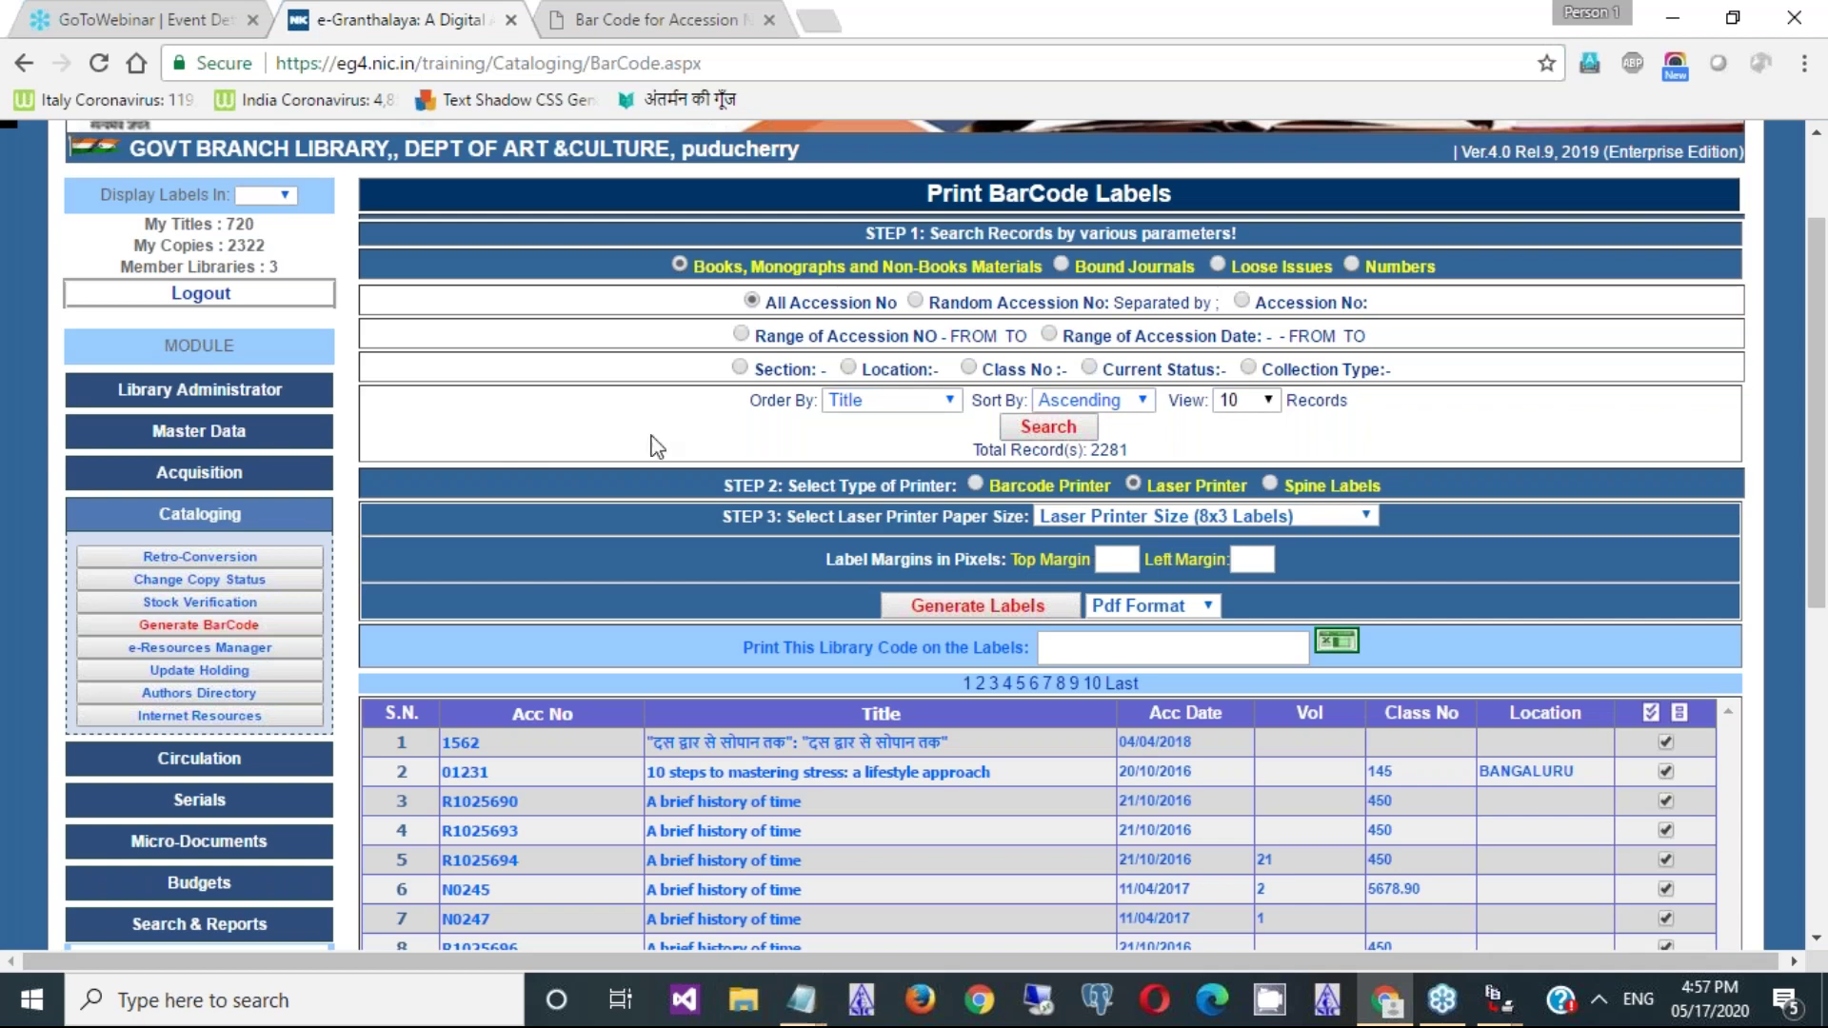
- Search Google for "bartender software" in a new tab and return to the Print BarCode Labels page
left_click(818, 19)
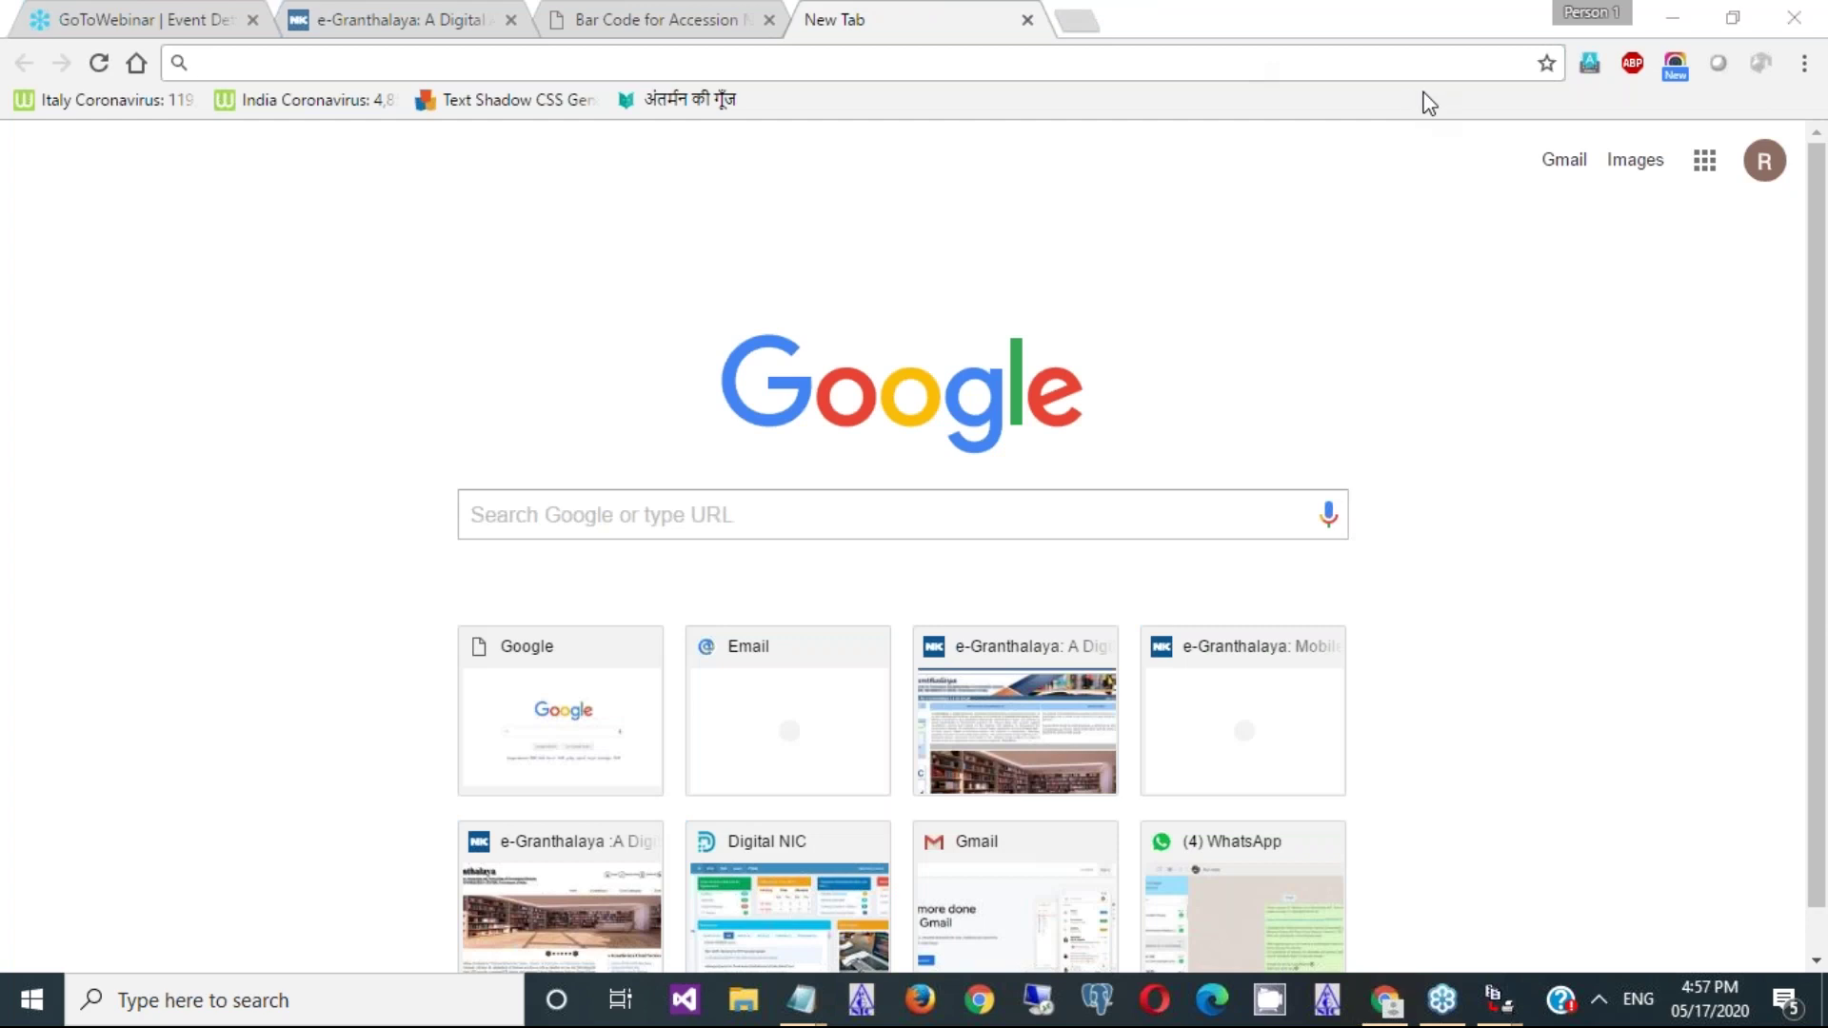
left_click(1082, 76)
type("google.com")
key("Return")
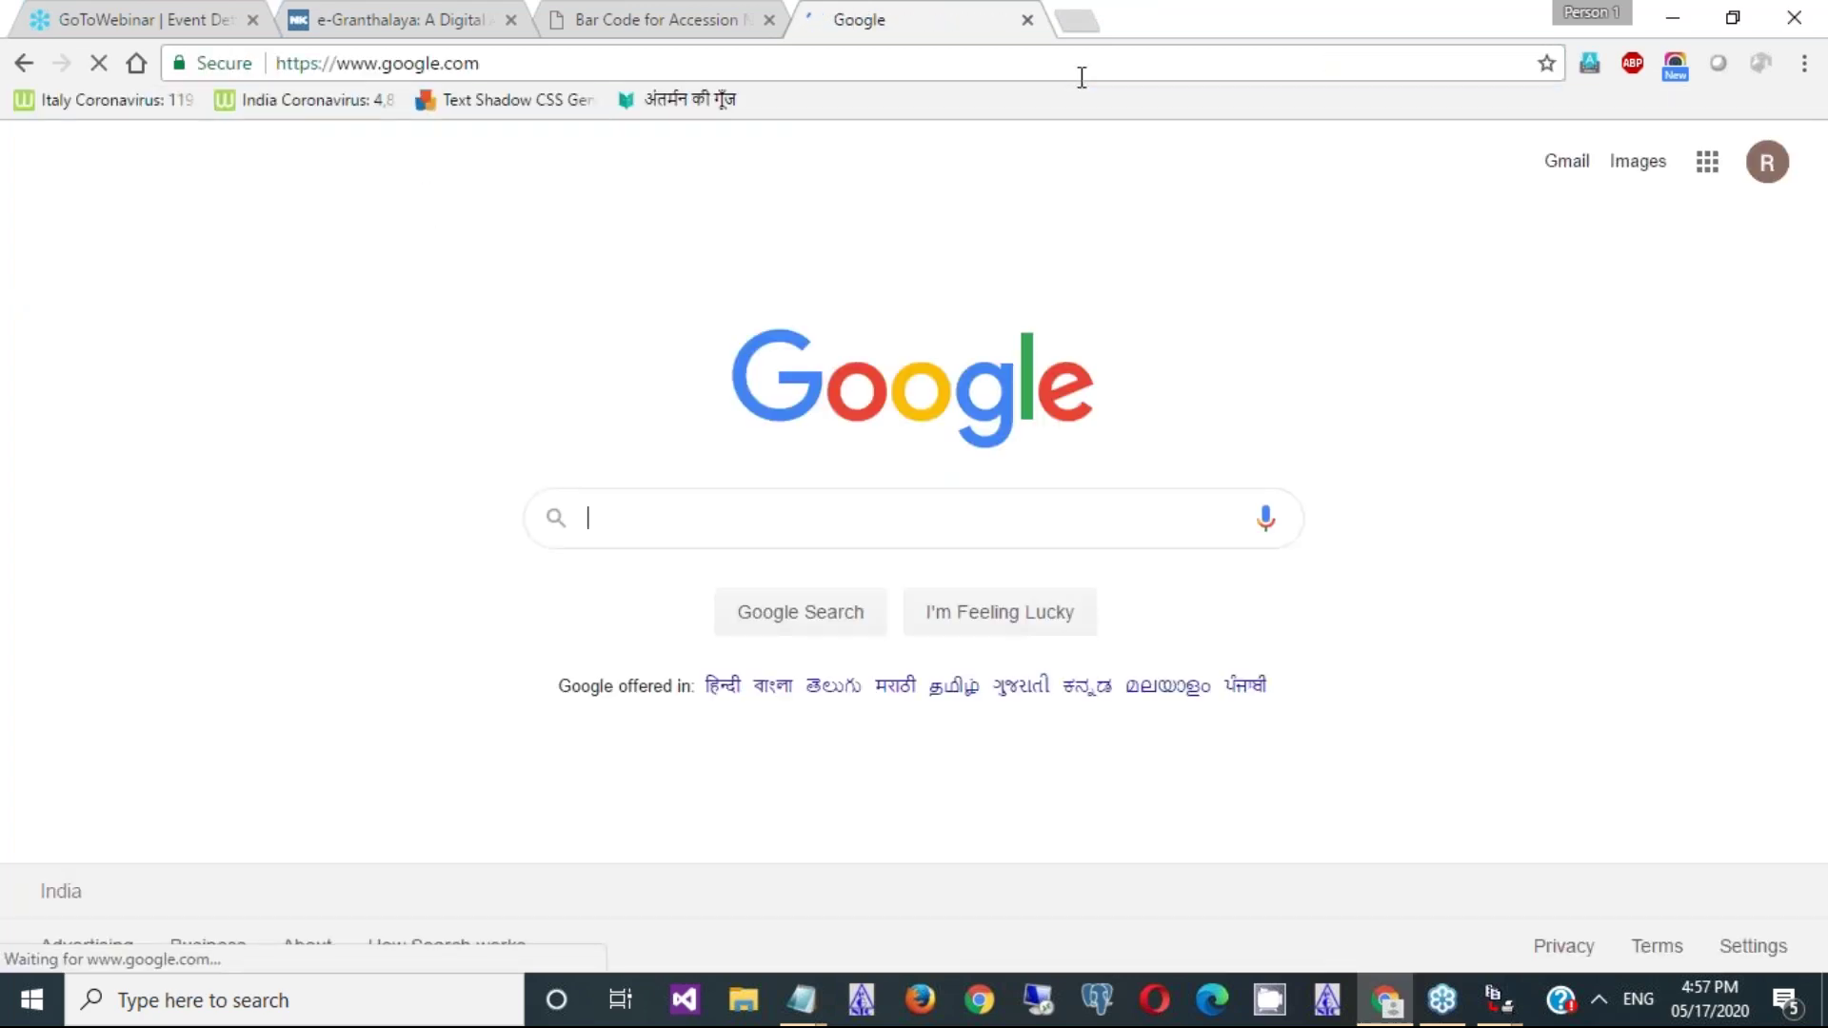
type("ba")
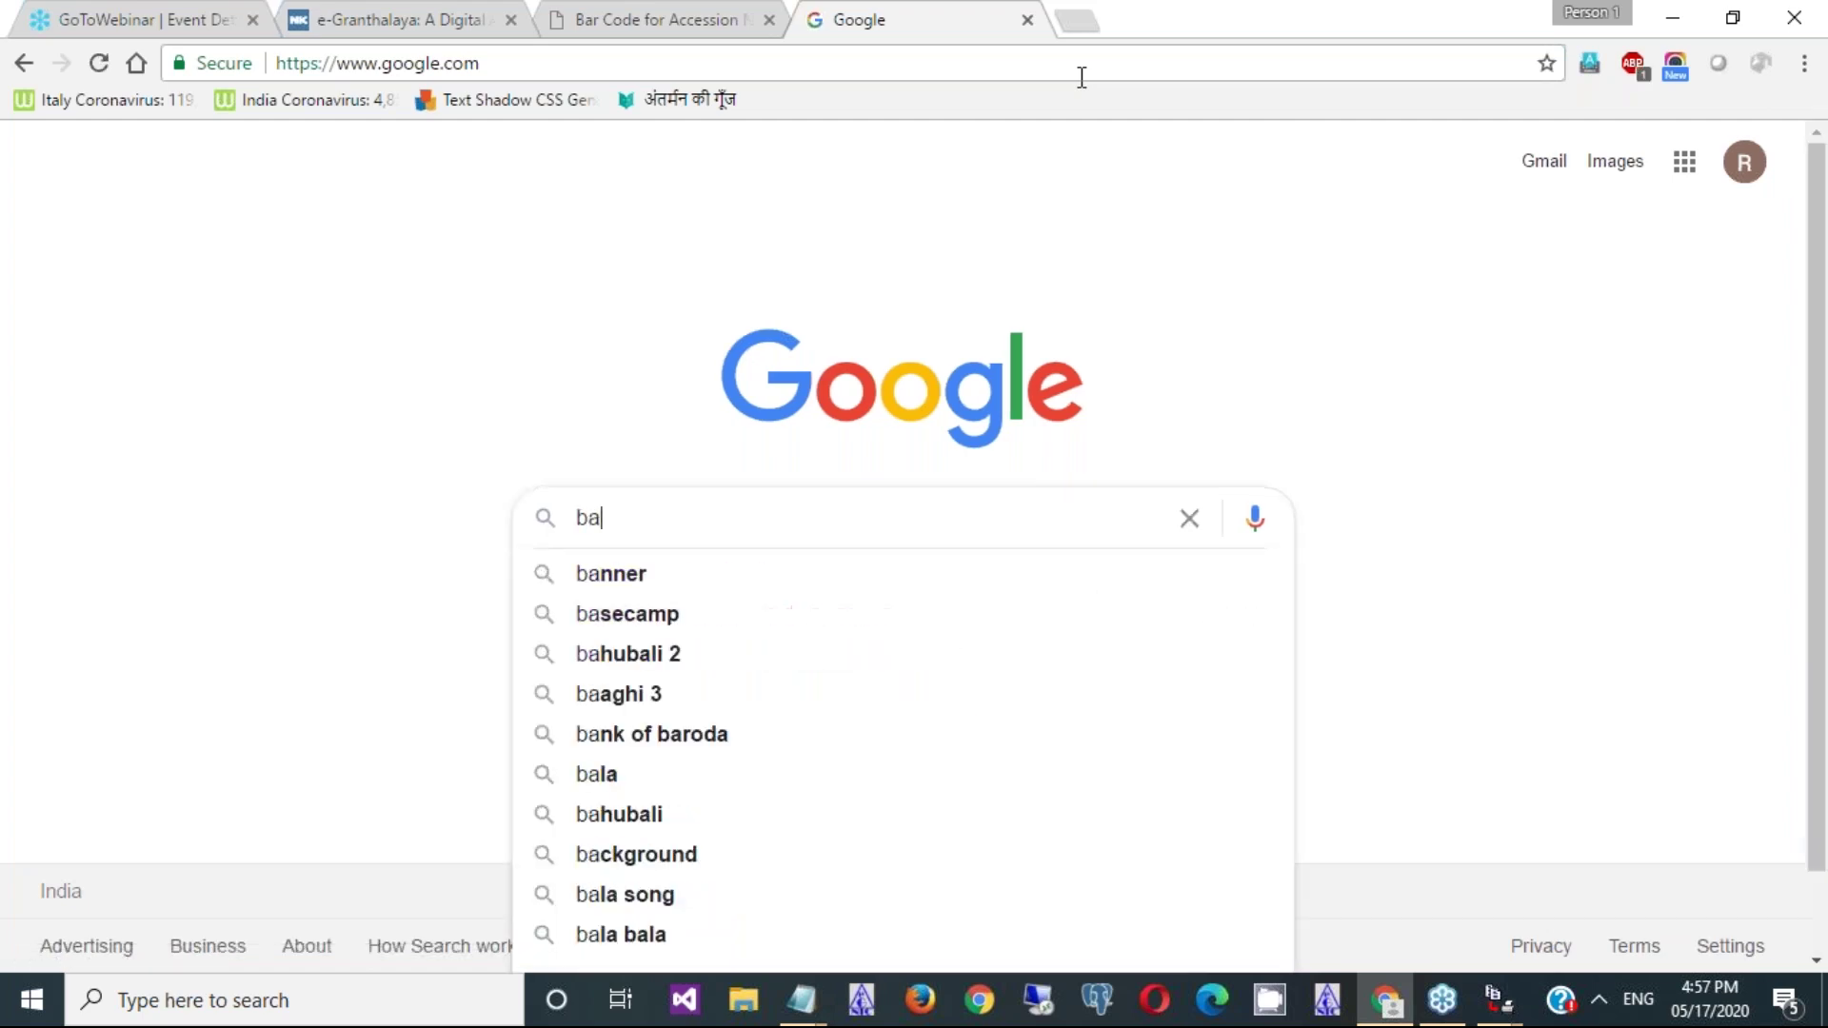
type("rte")
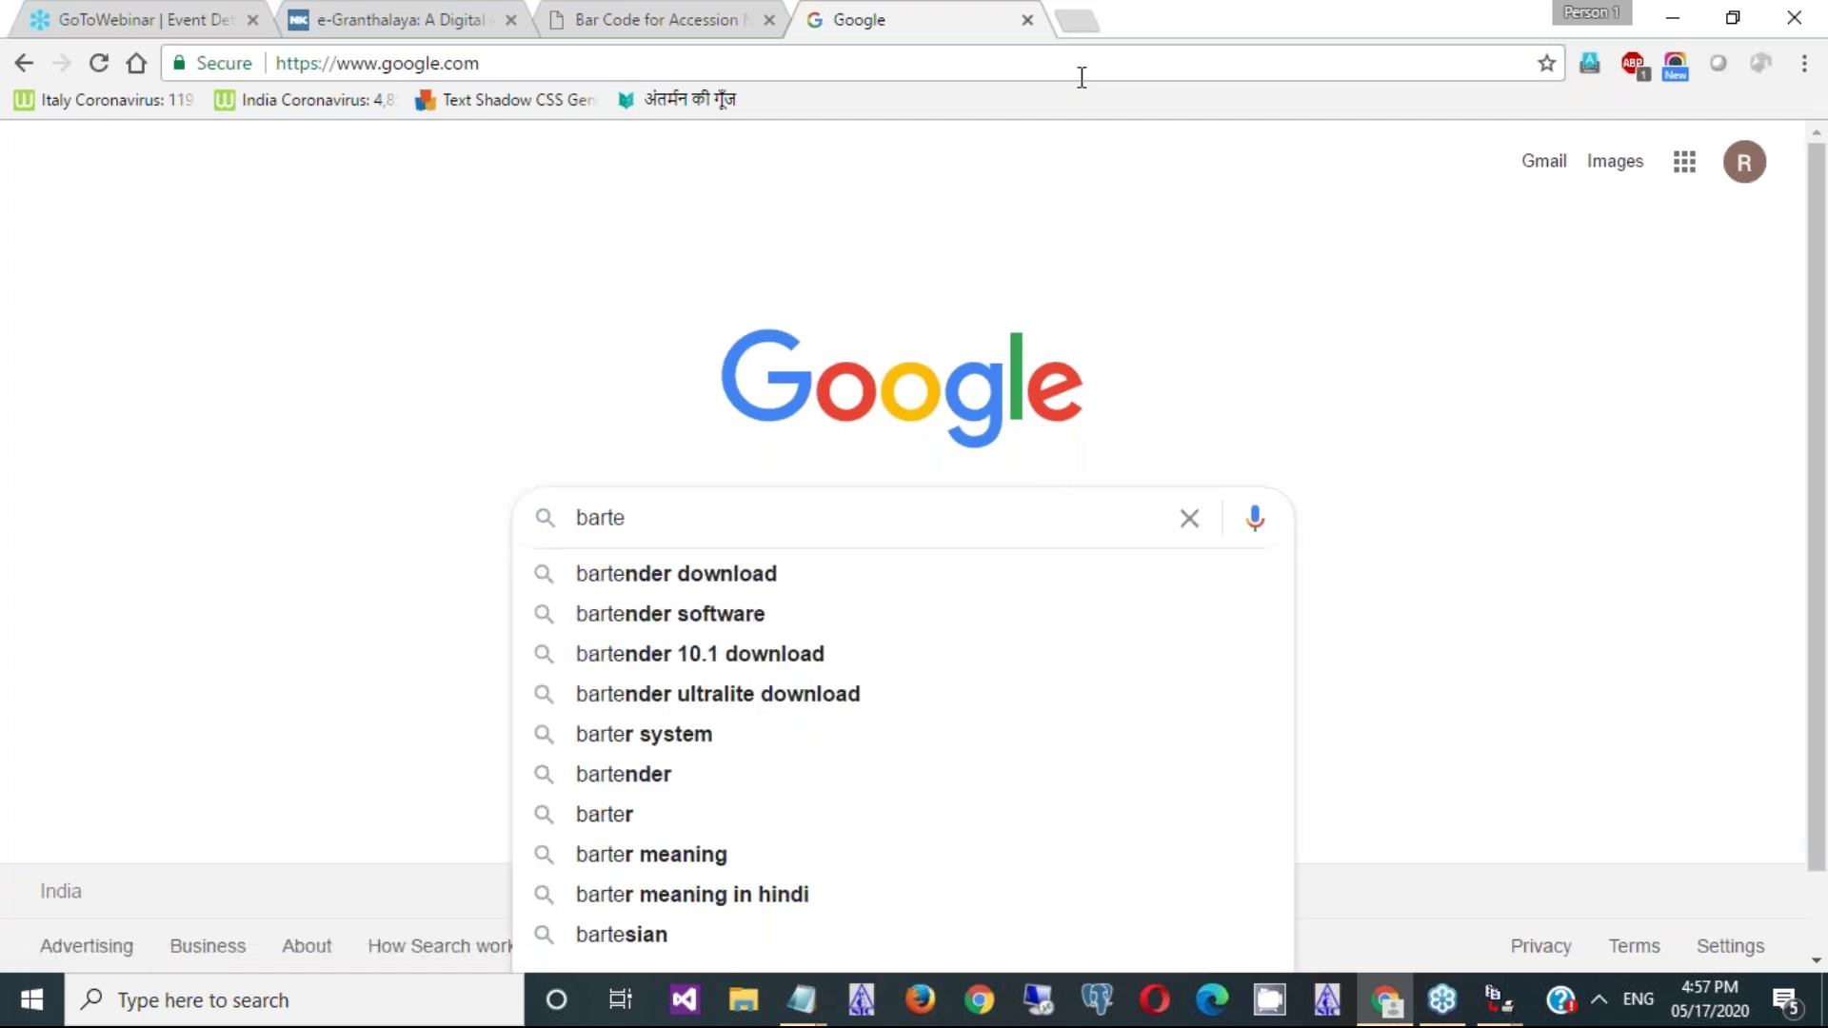
type("nder")
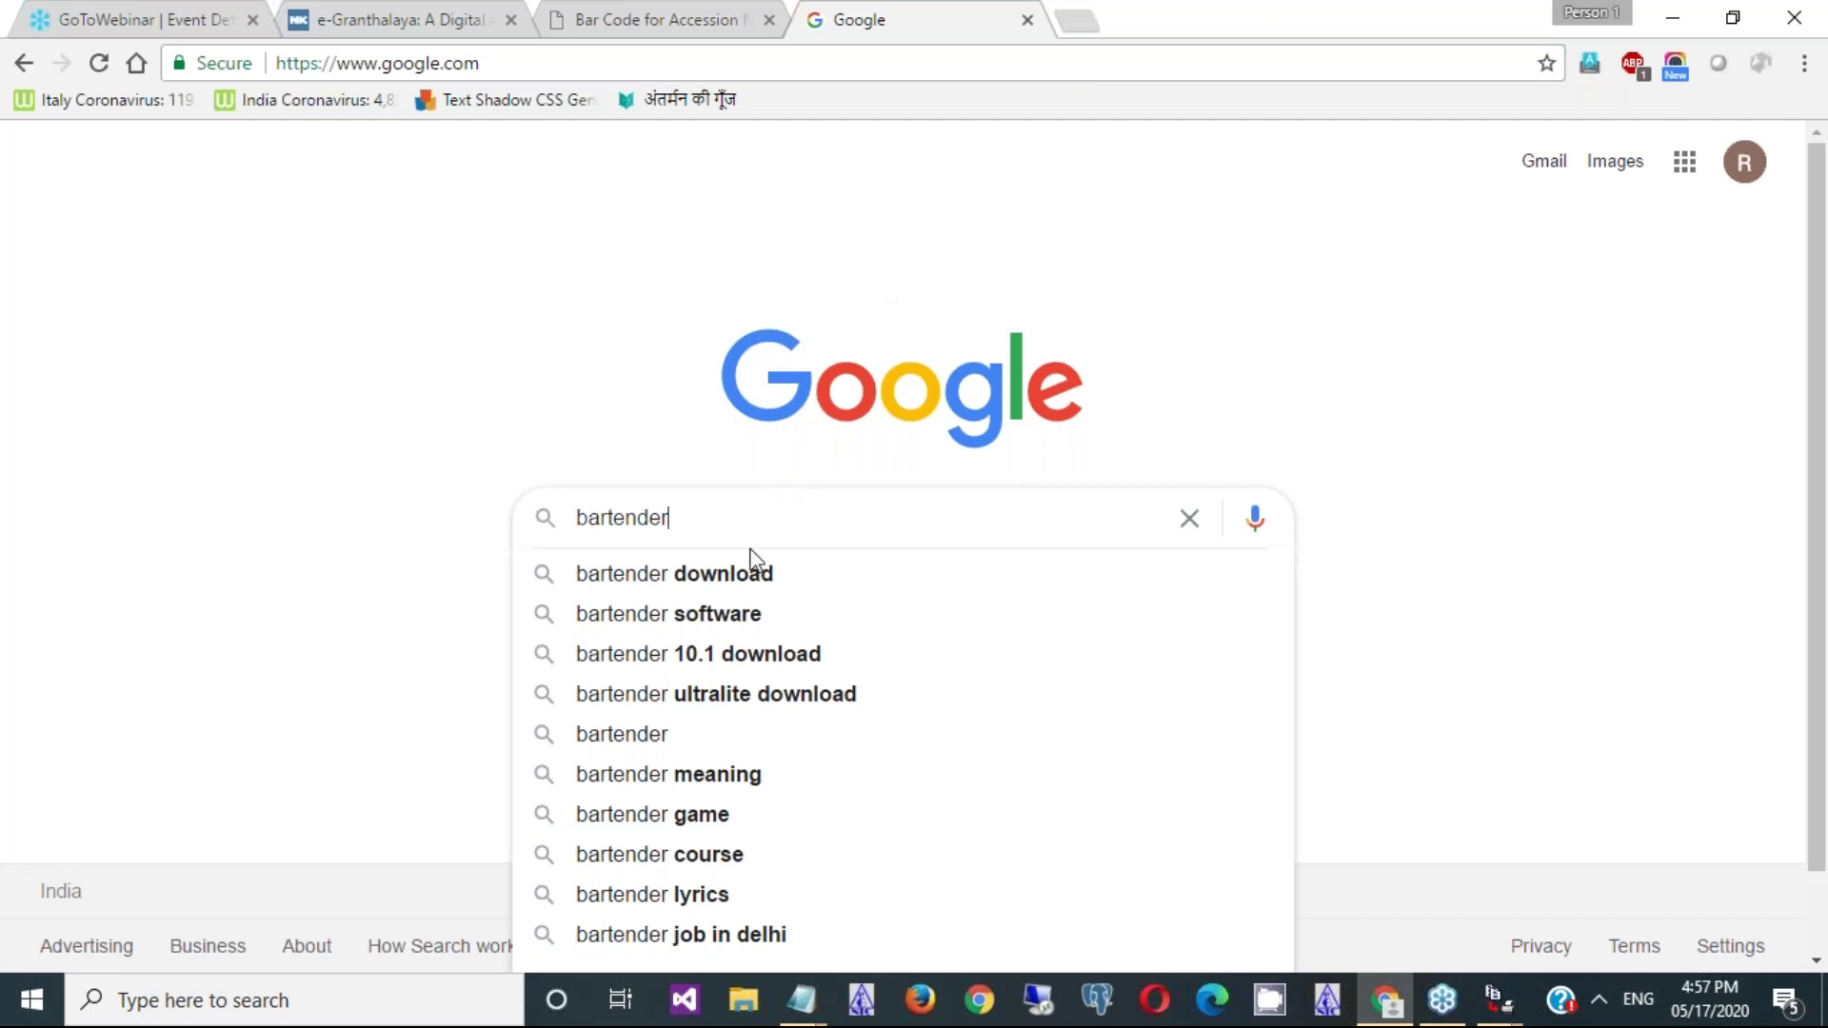
left_click(744, 614)
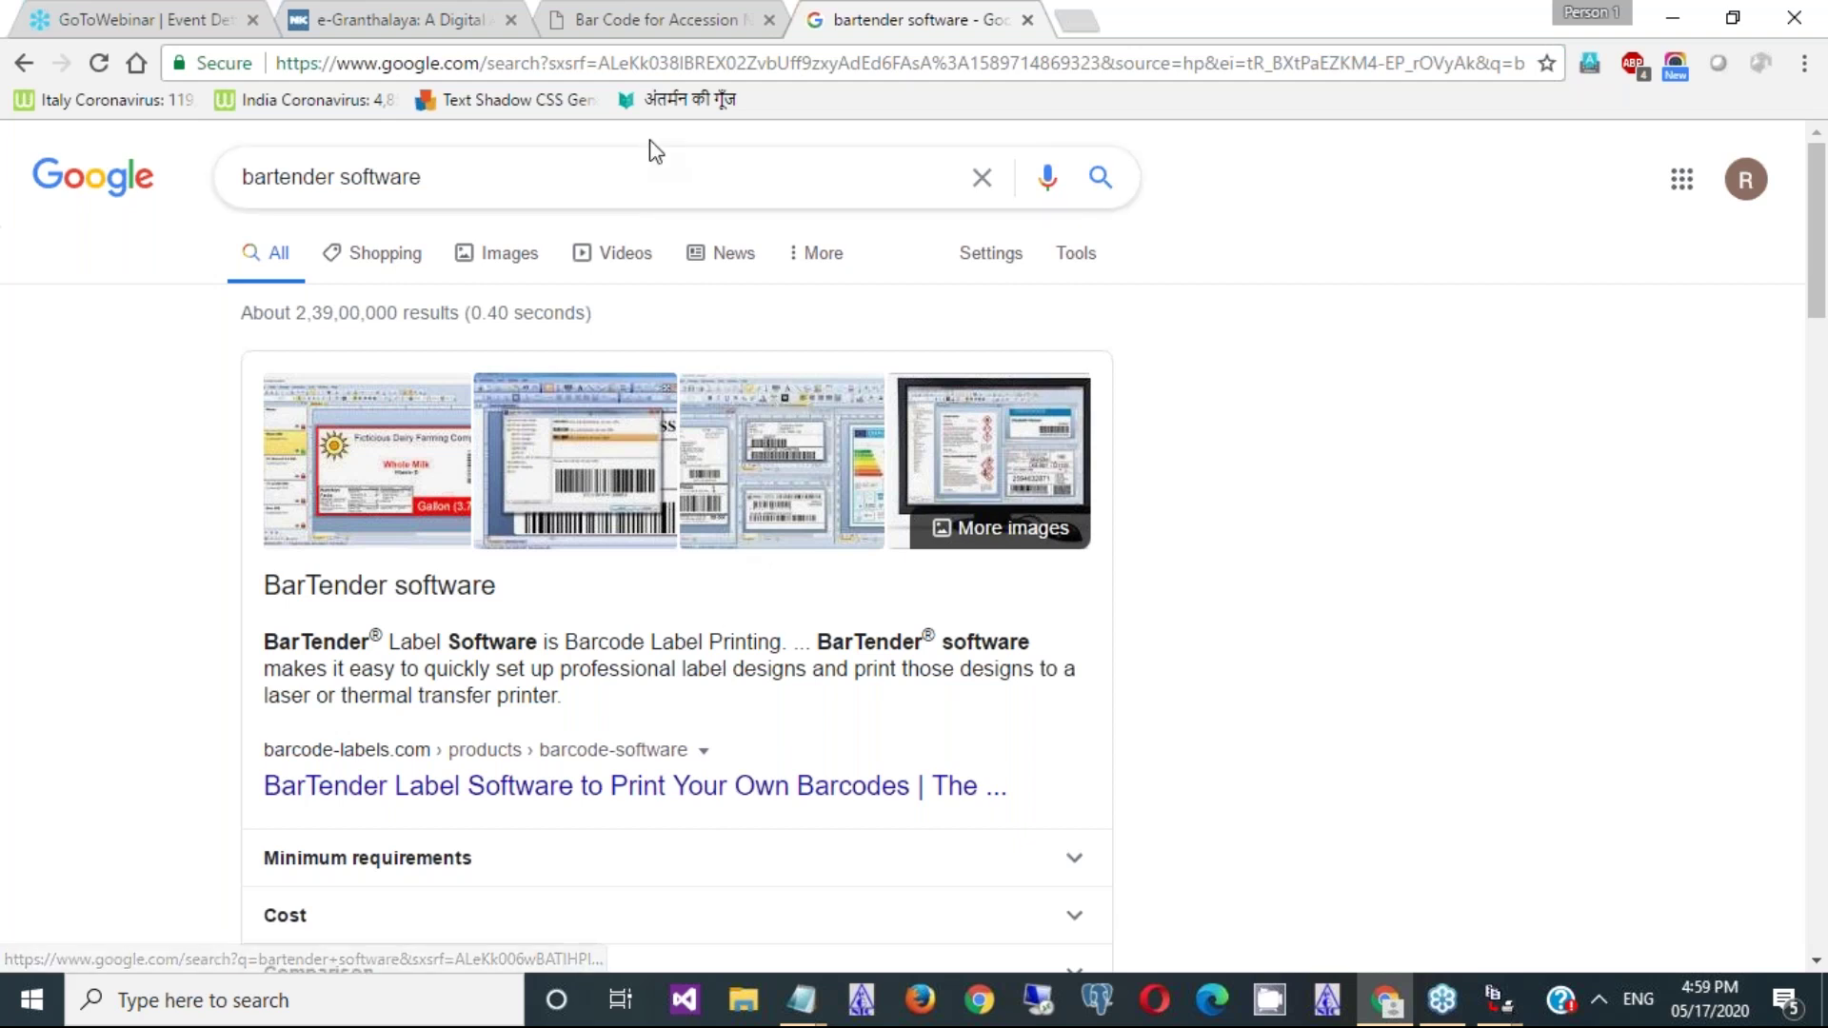
left_click(638, 21)
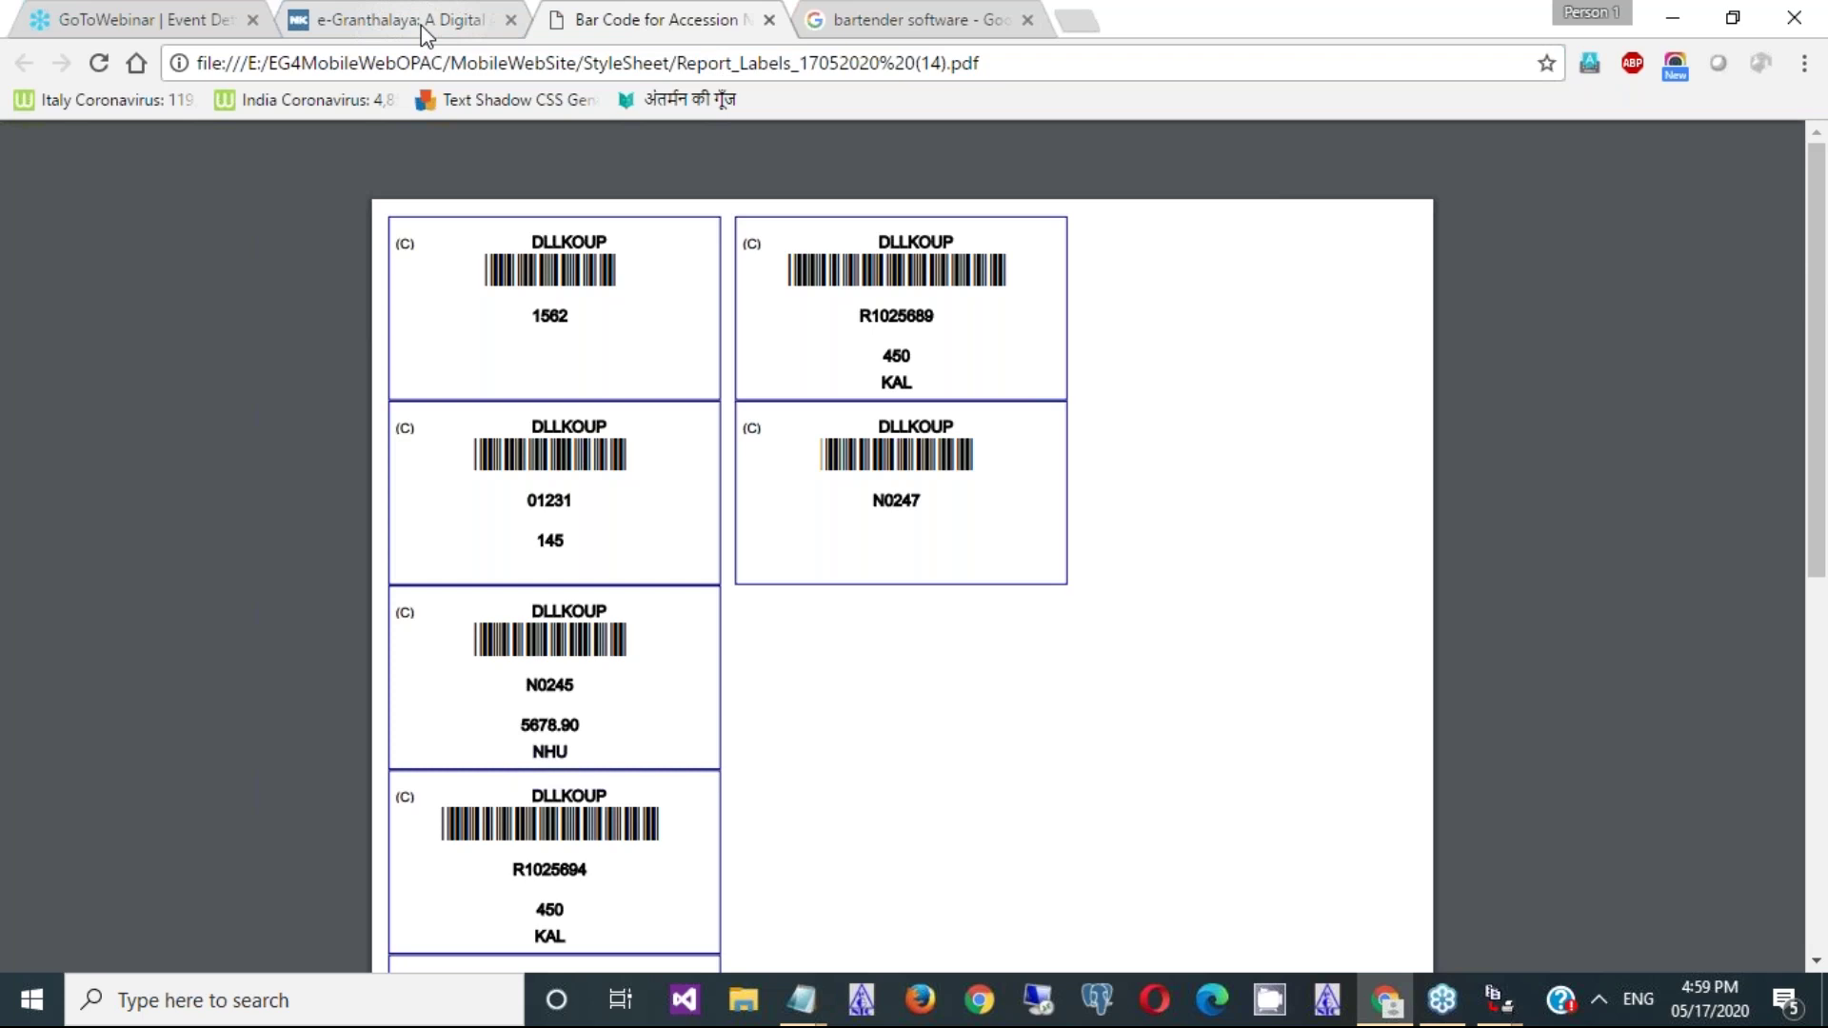
left_click(421, 25)
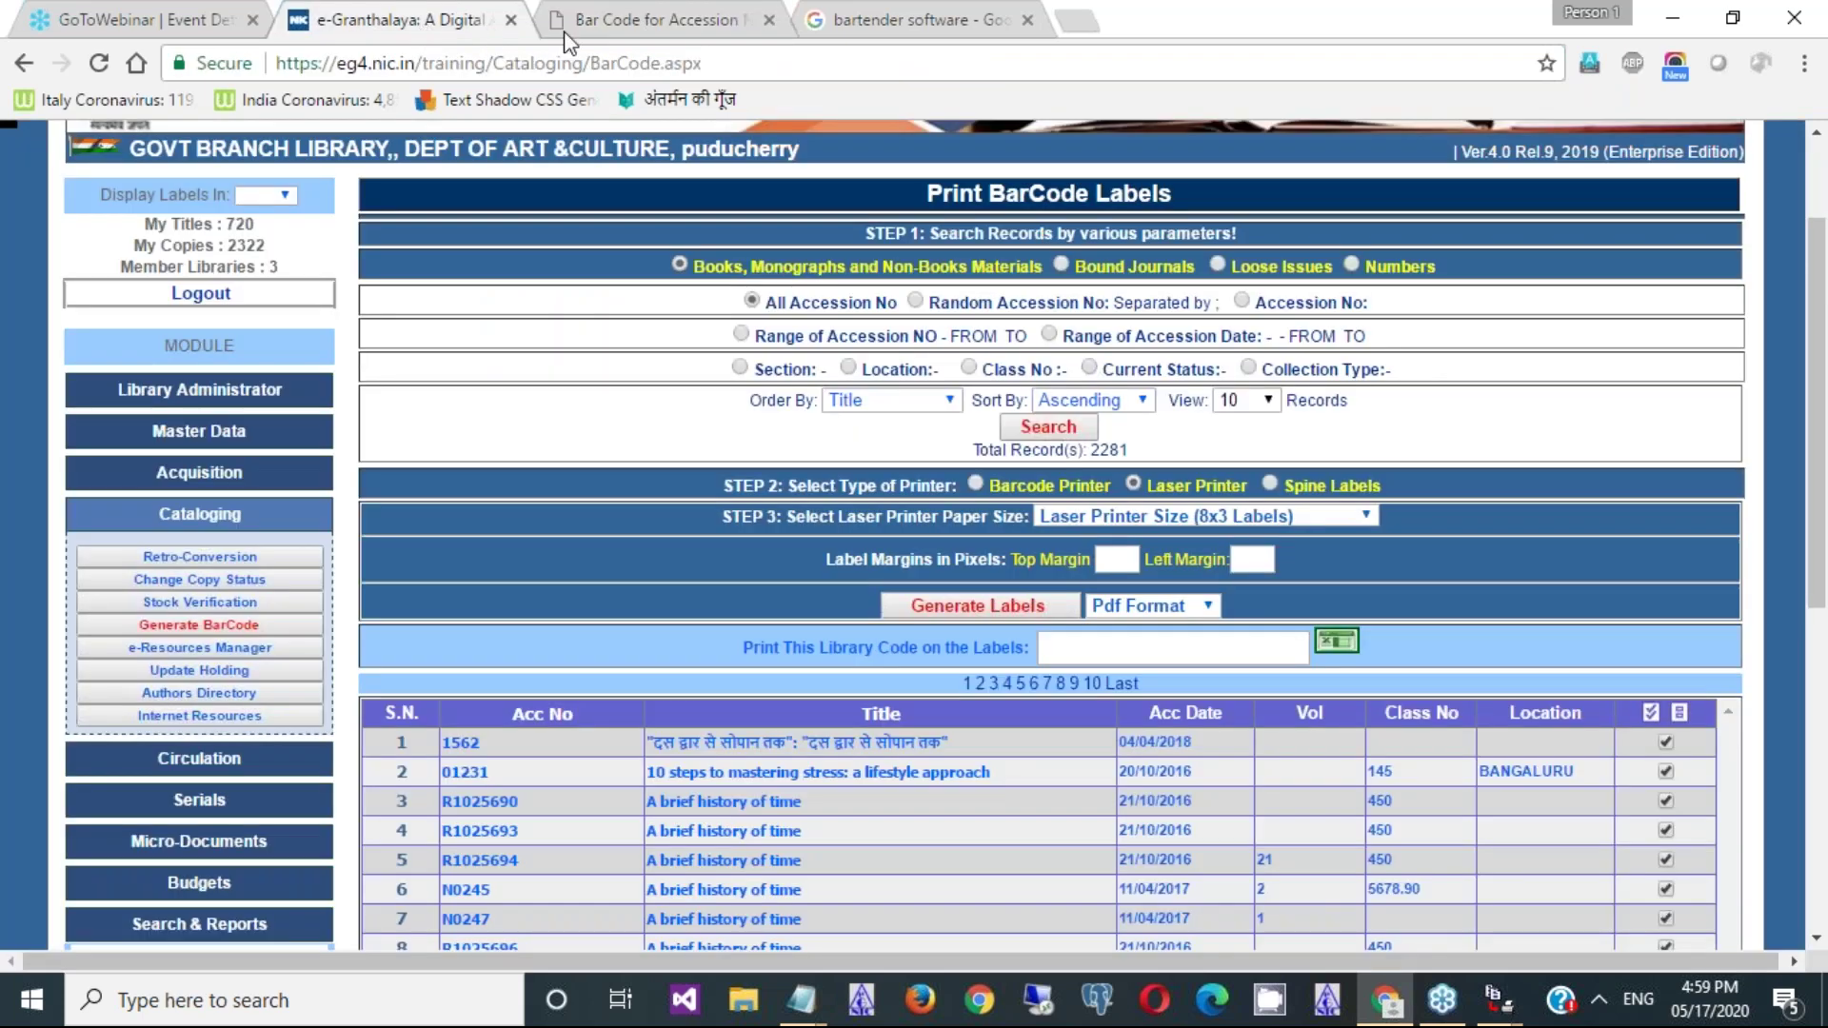
- View the "bartender software" search results, then close them and the labels PDF, returning to the Print BarCode Labels page
left_click(902, 33)
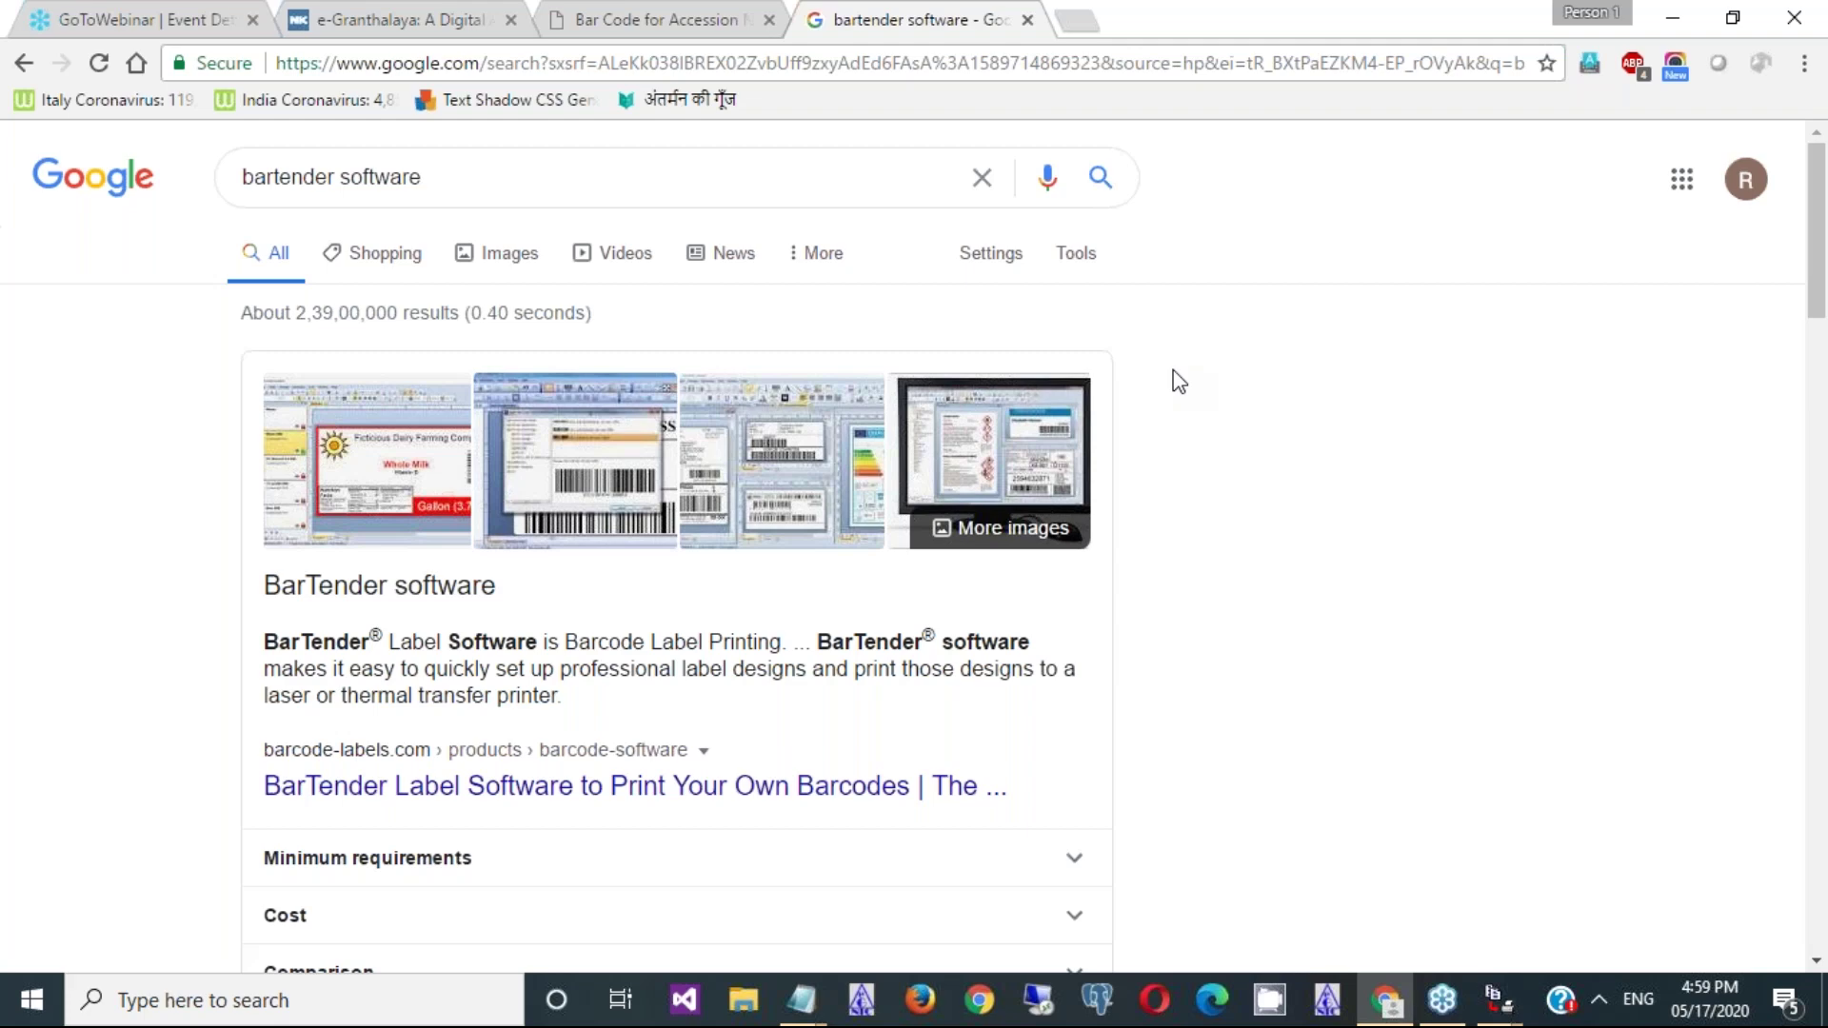
left_click(1027, 20)
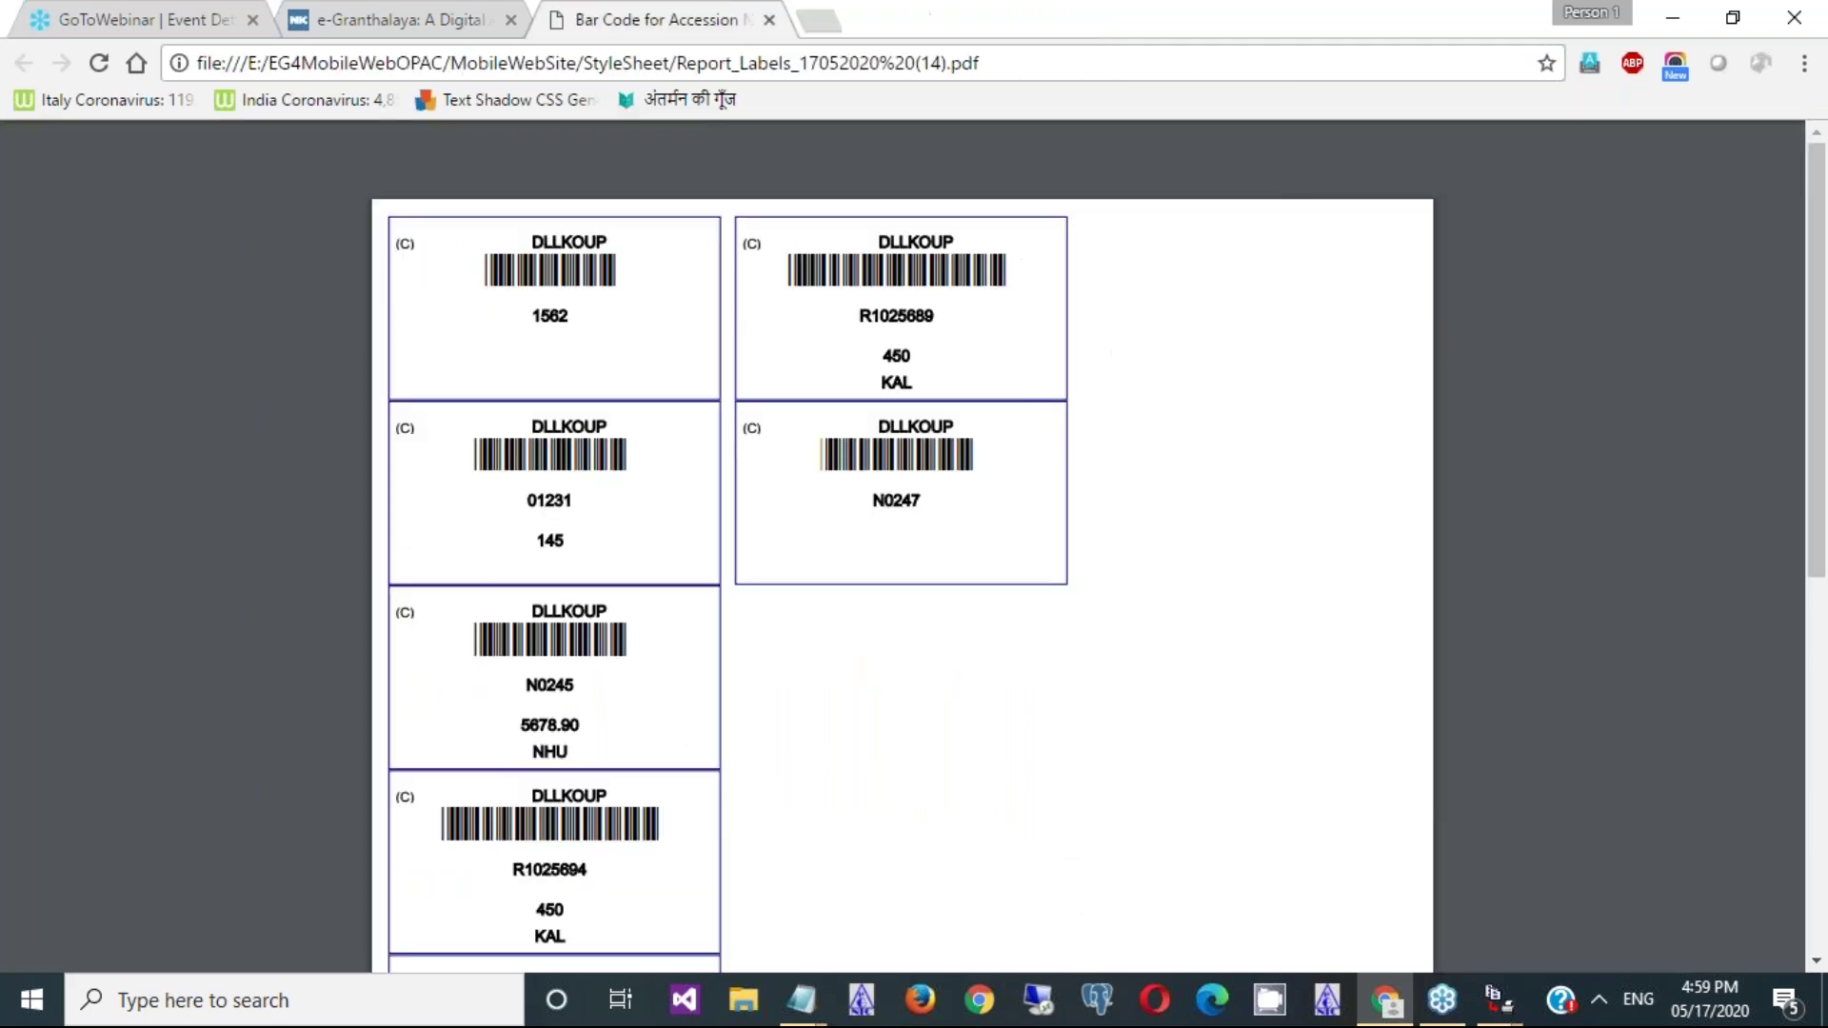
left_click(768, 20)
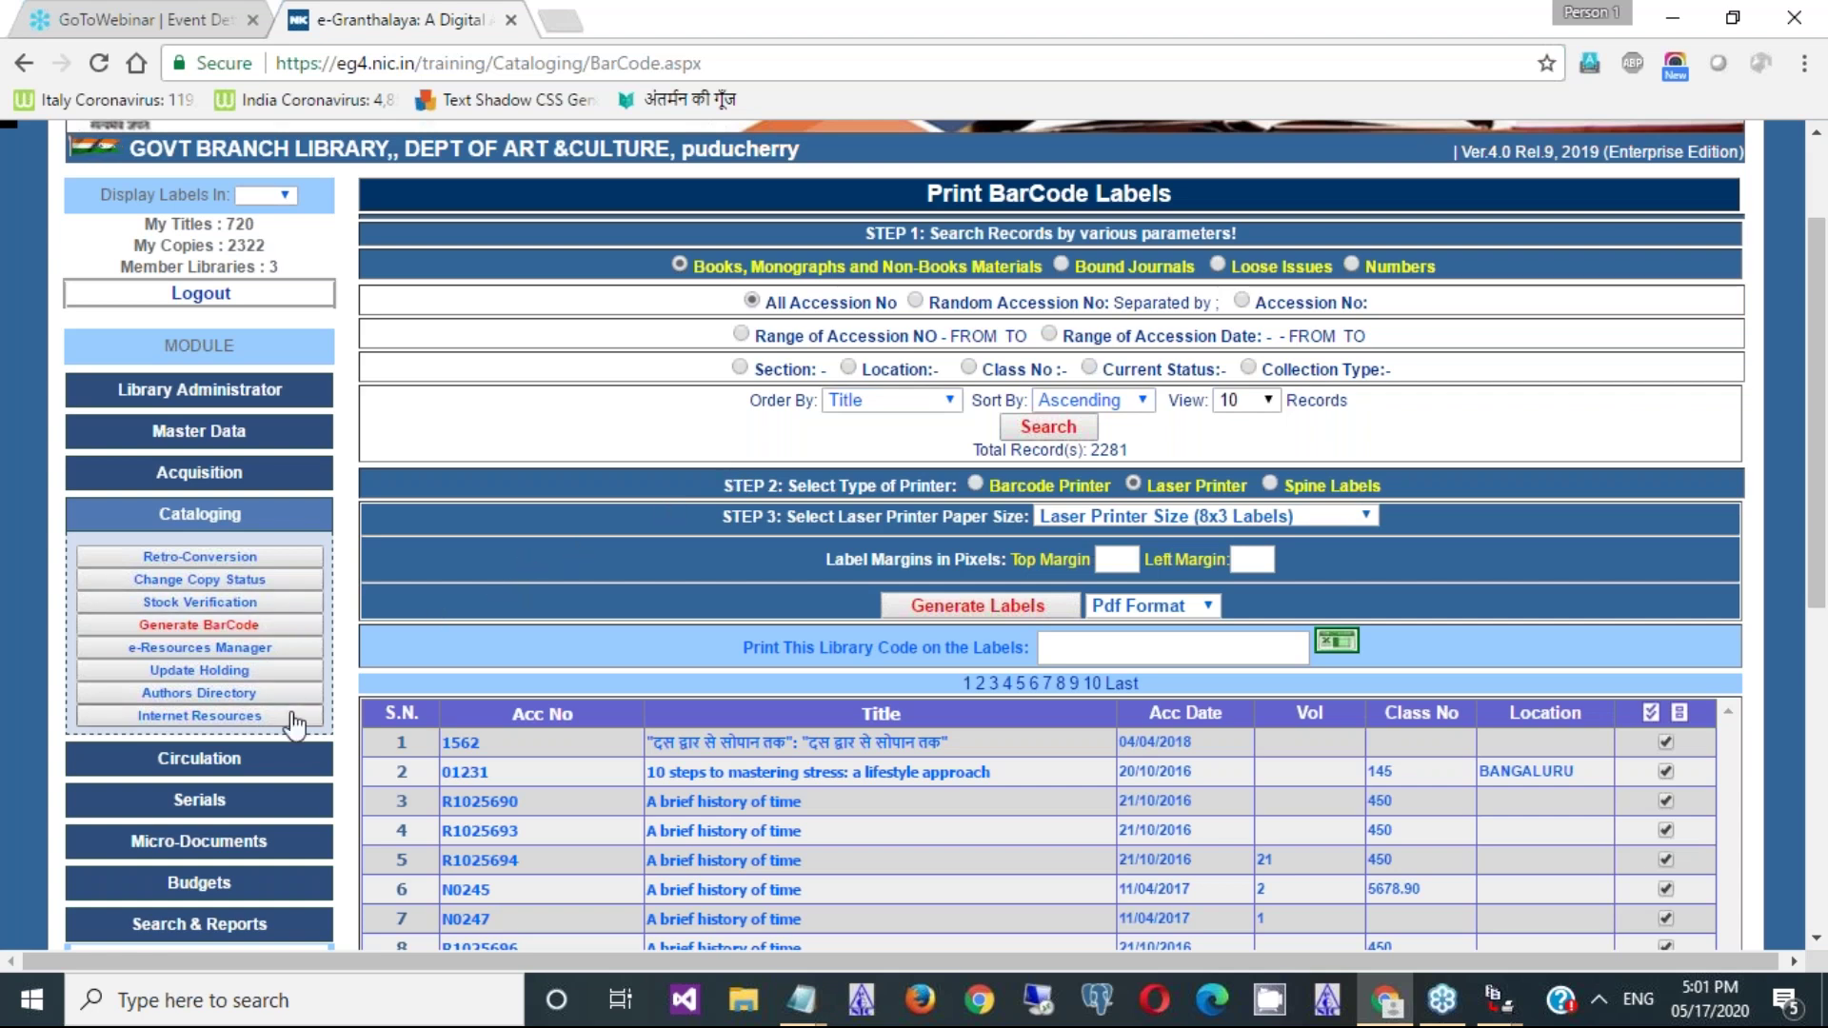
- Open Member Registration in the Circulation module's Member Management and list all members with an unfiltered search
left_click(241, 767)
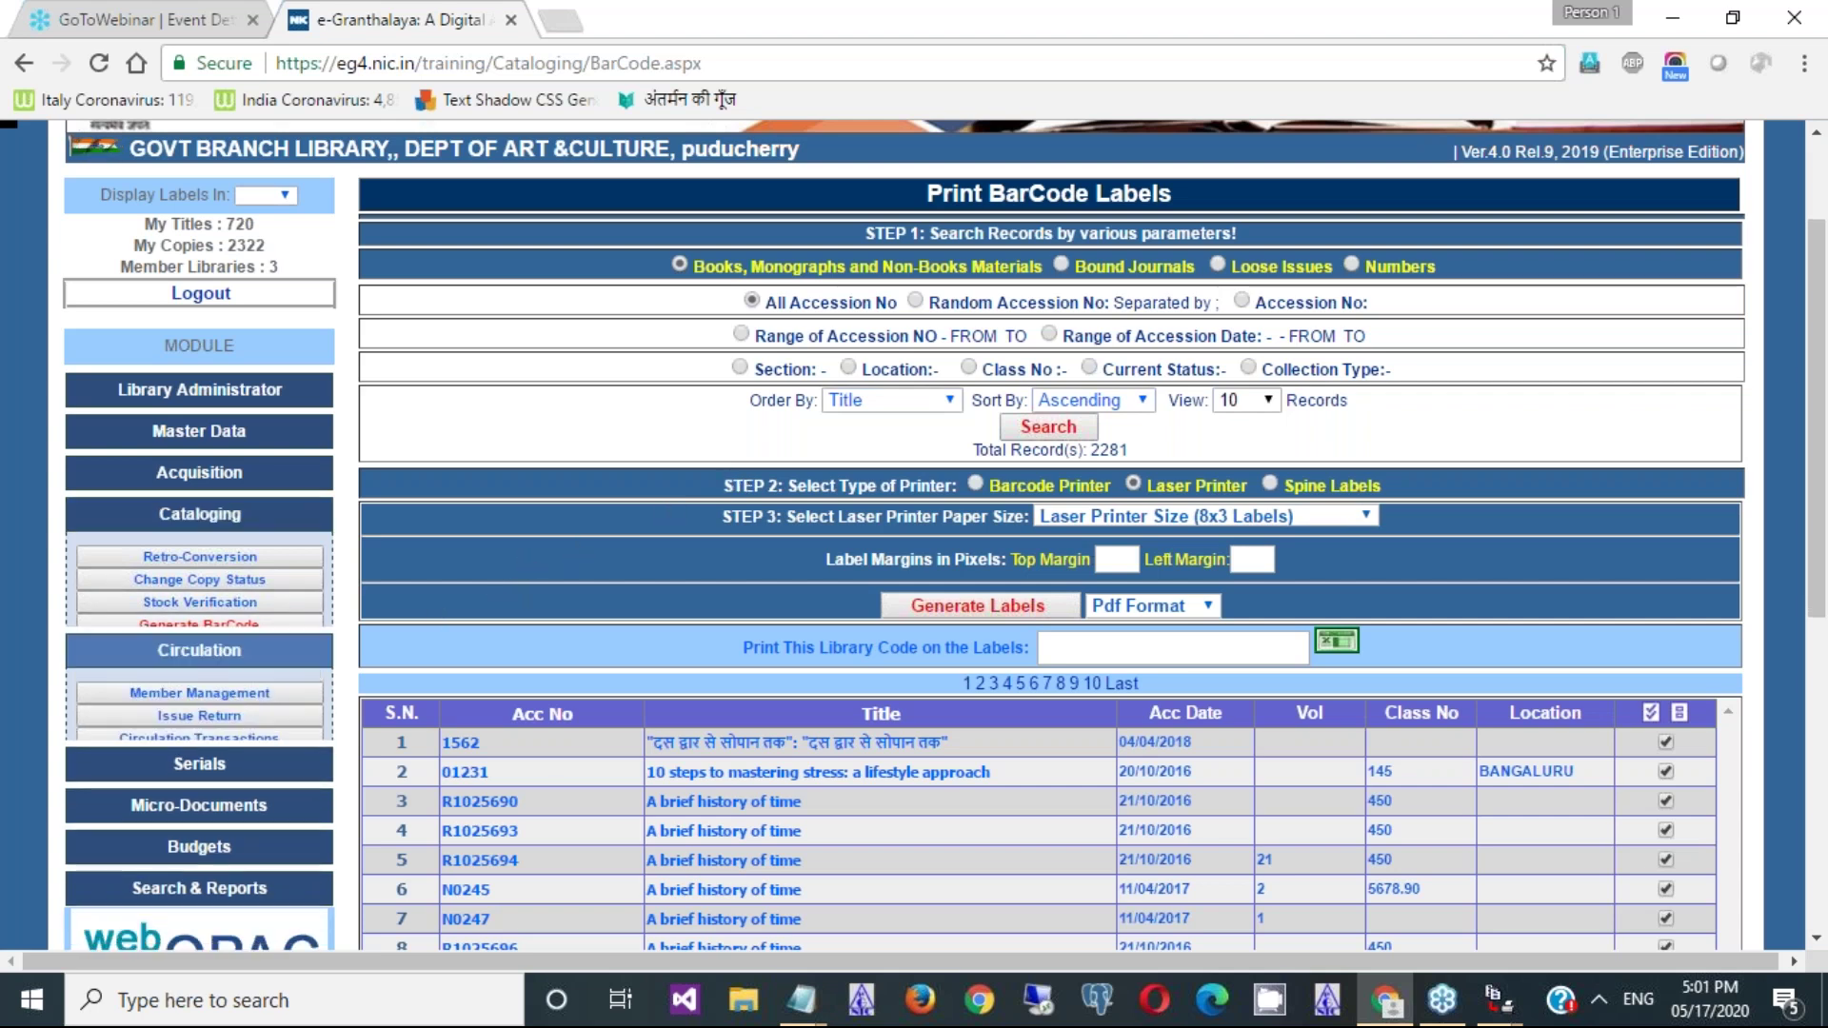
left_click(199, 598)
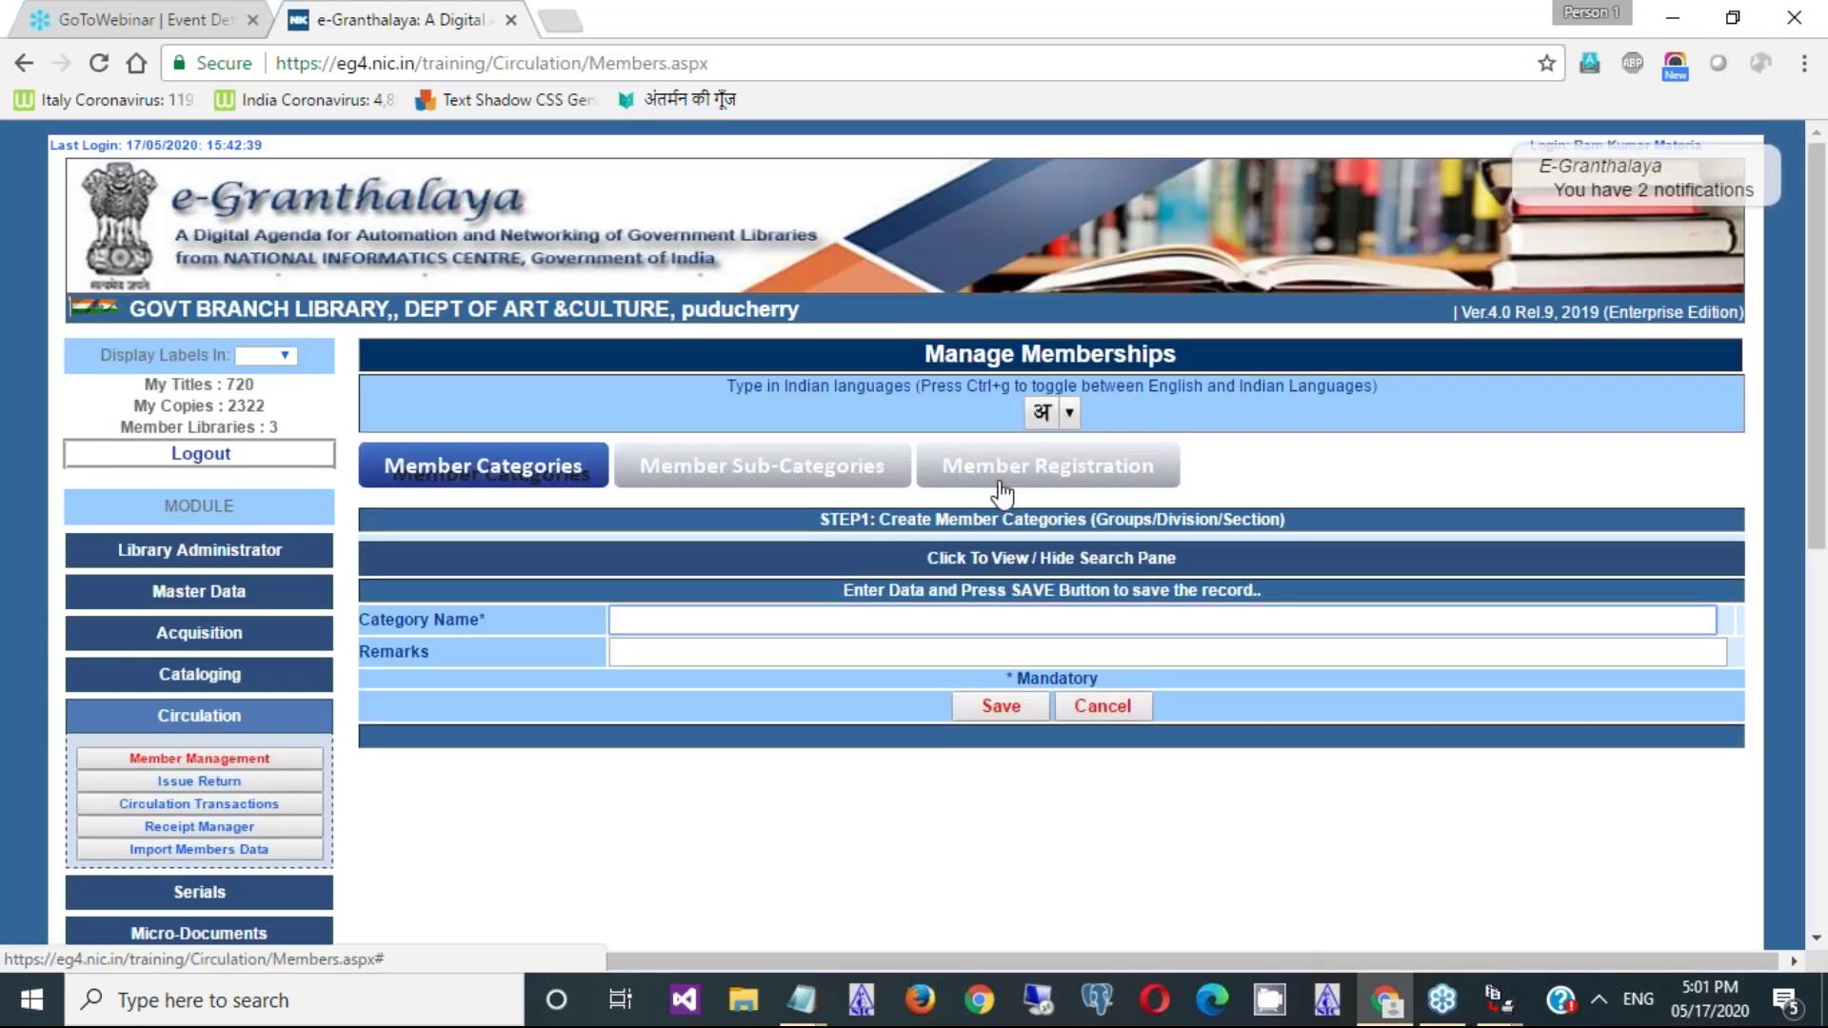
left_click(1047, 476)
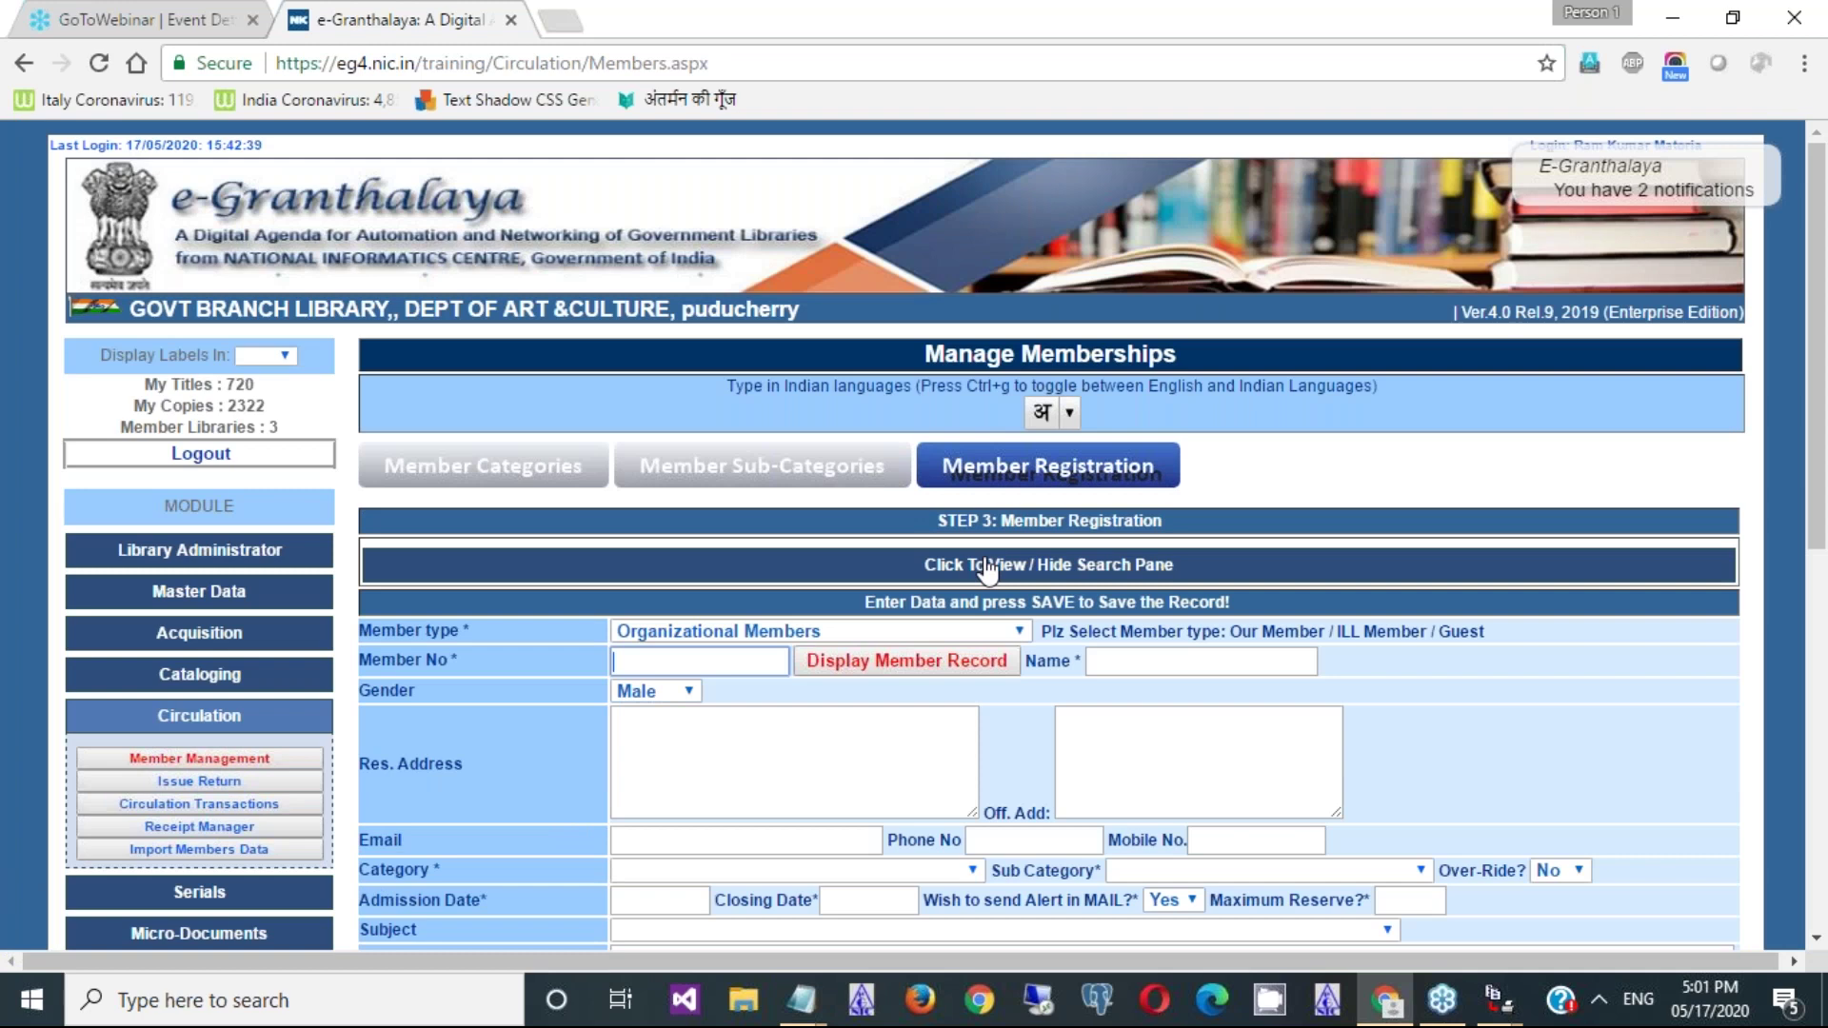
left_click(986, 569)
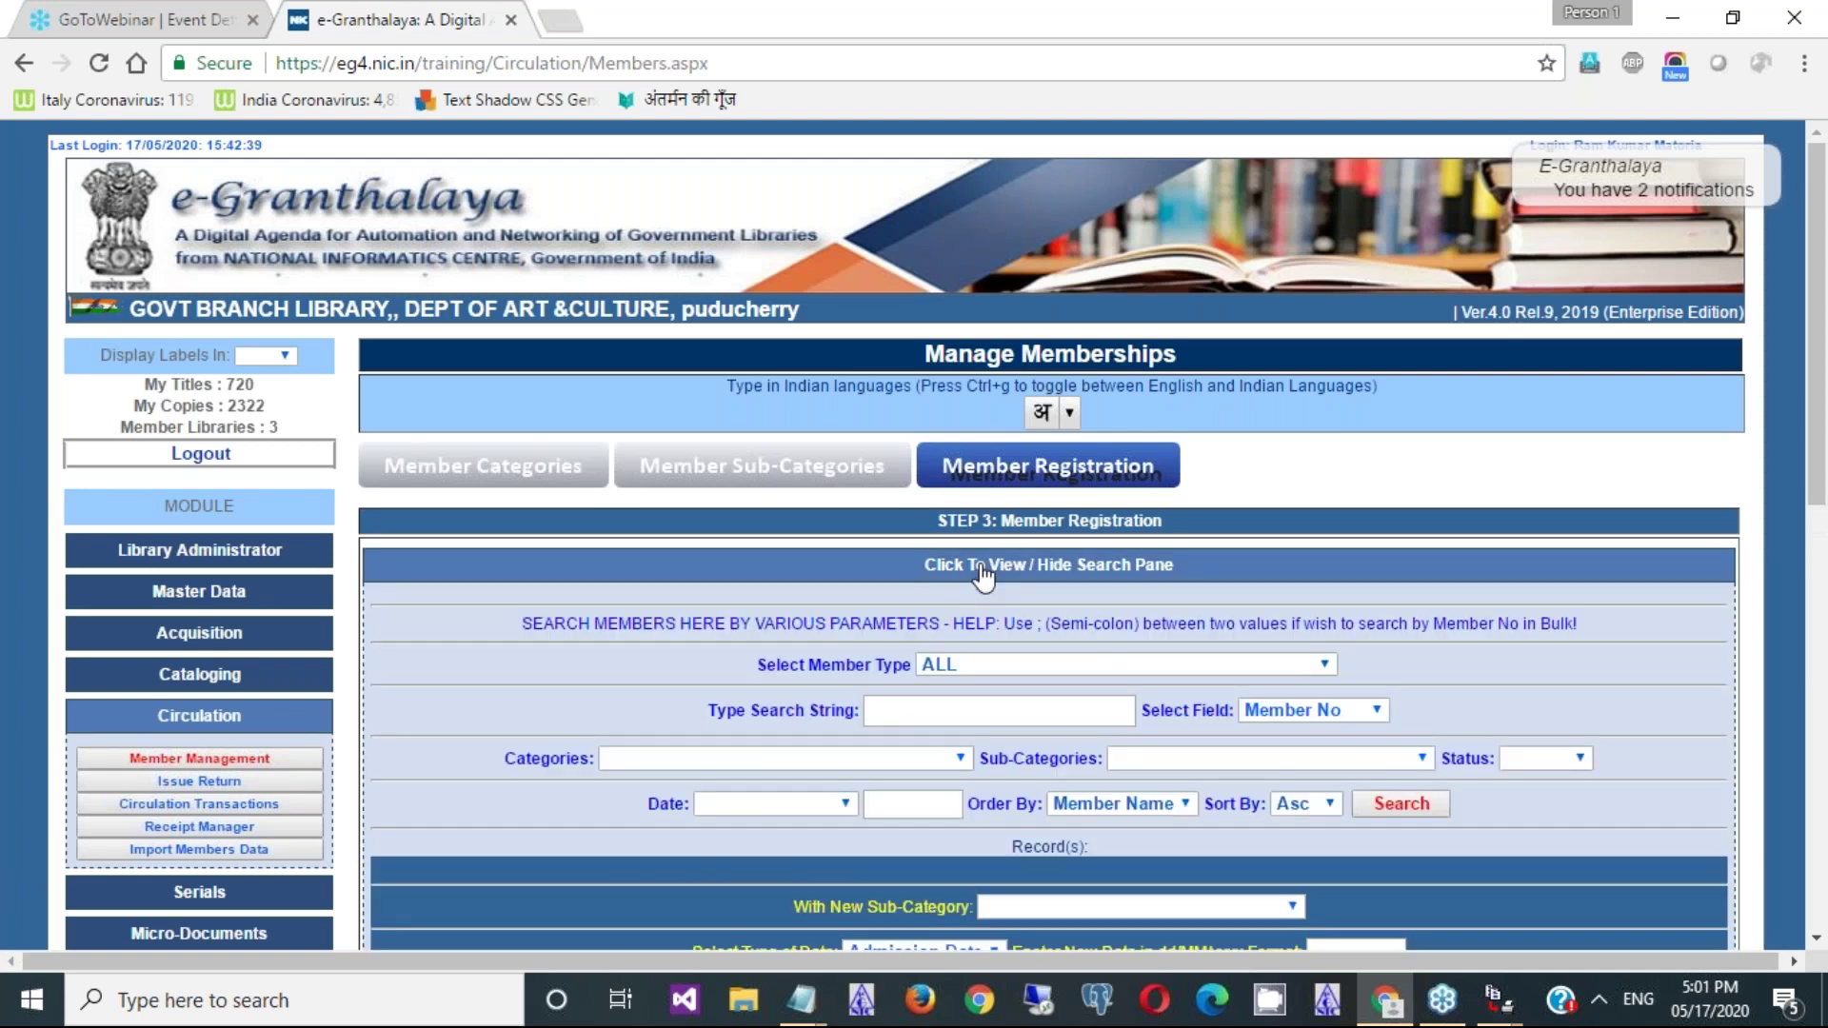
left_click(1396, 809)
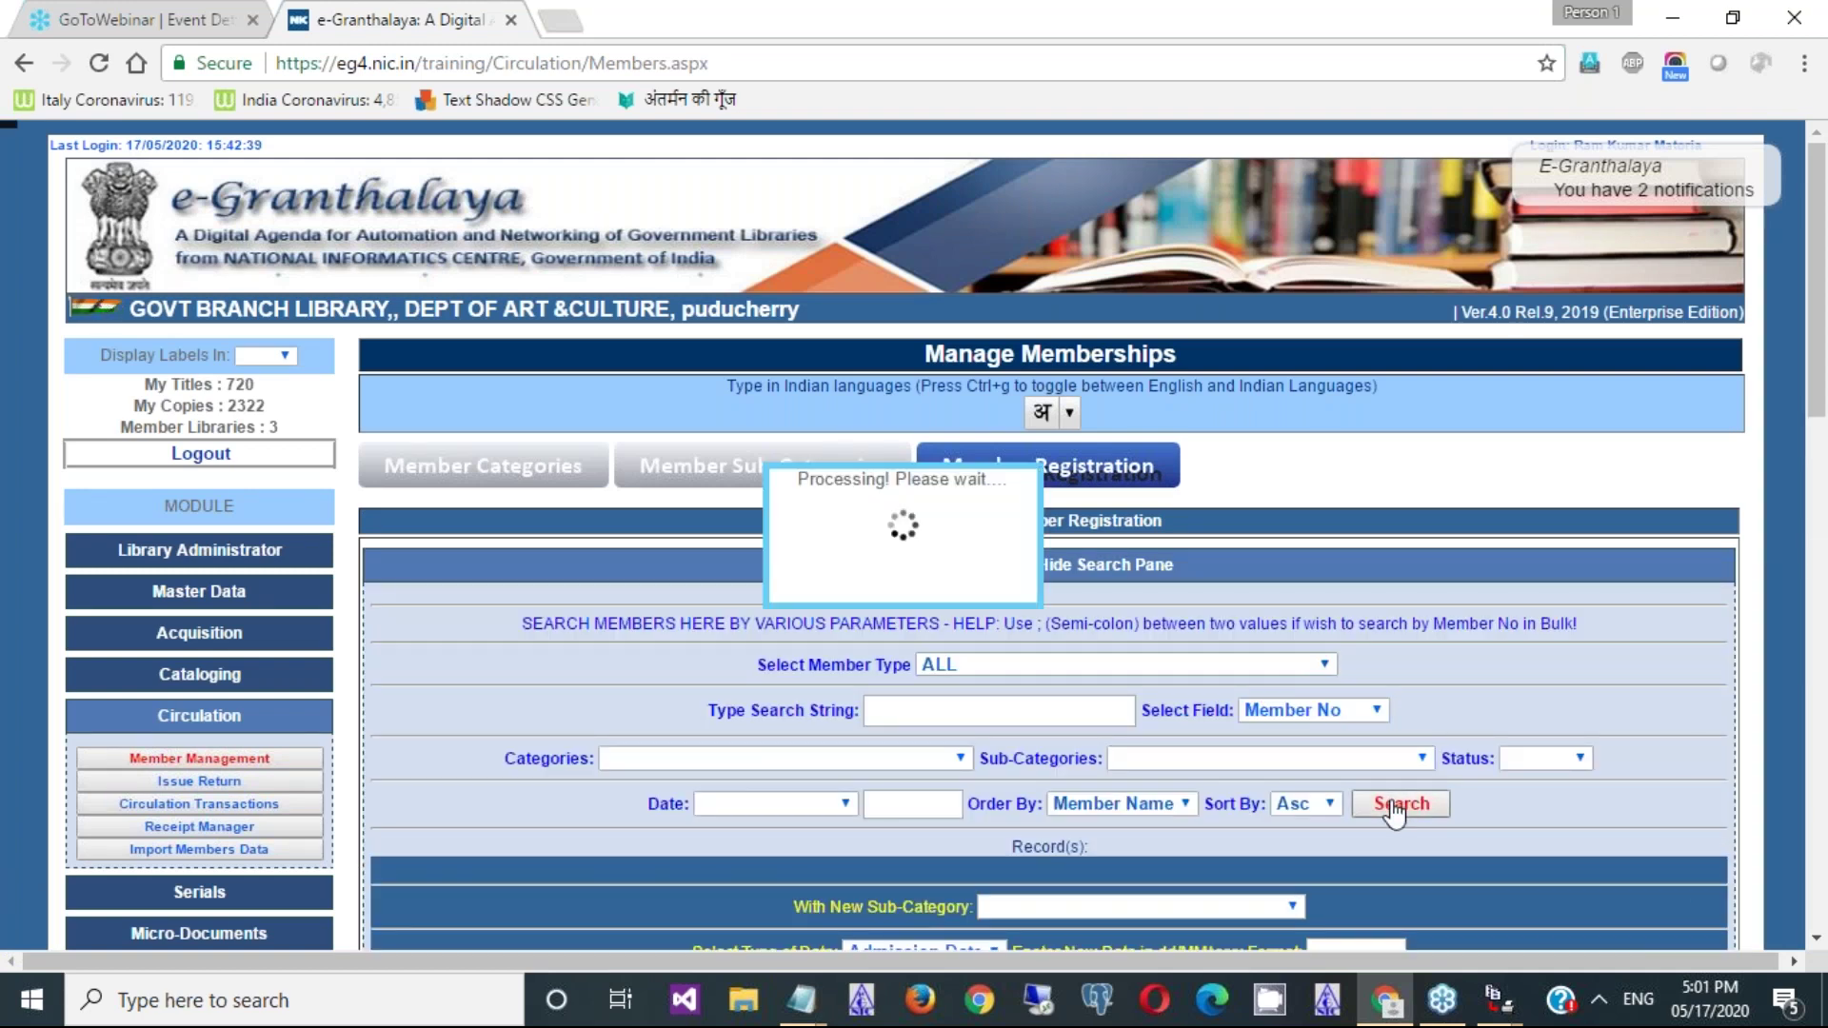
left_click(1815, 940)
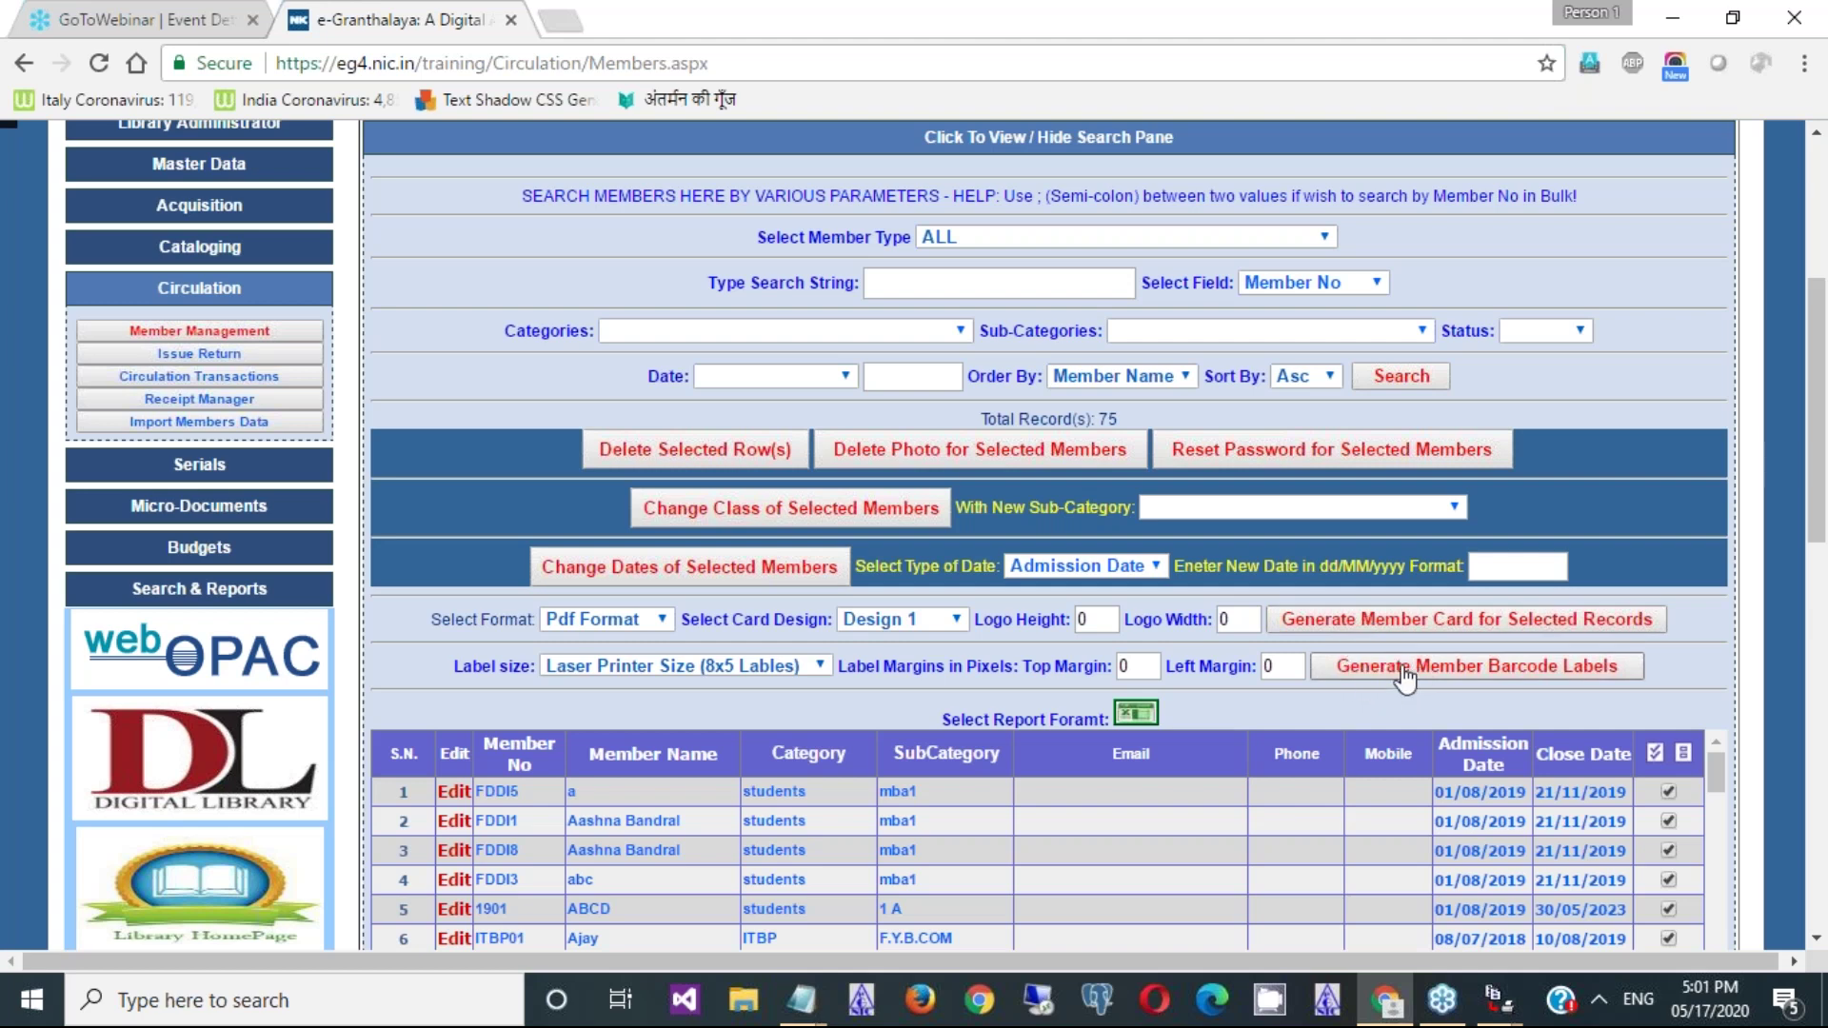
- Generate 8x5 member barcode labels as Report_Member_Cards_17052020.pdf, view the saved PDF and close it
left_click(821, 666)
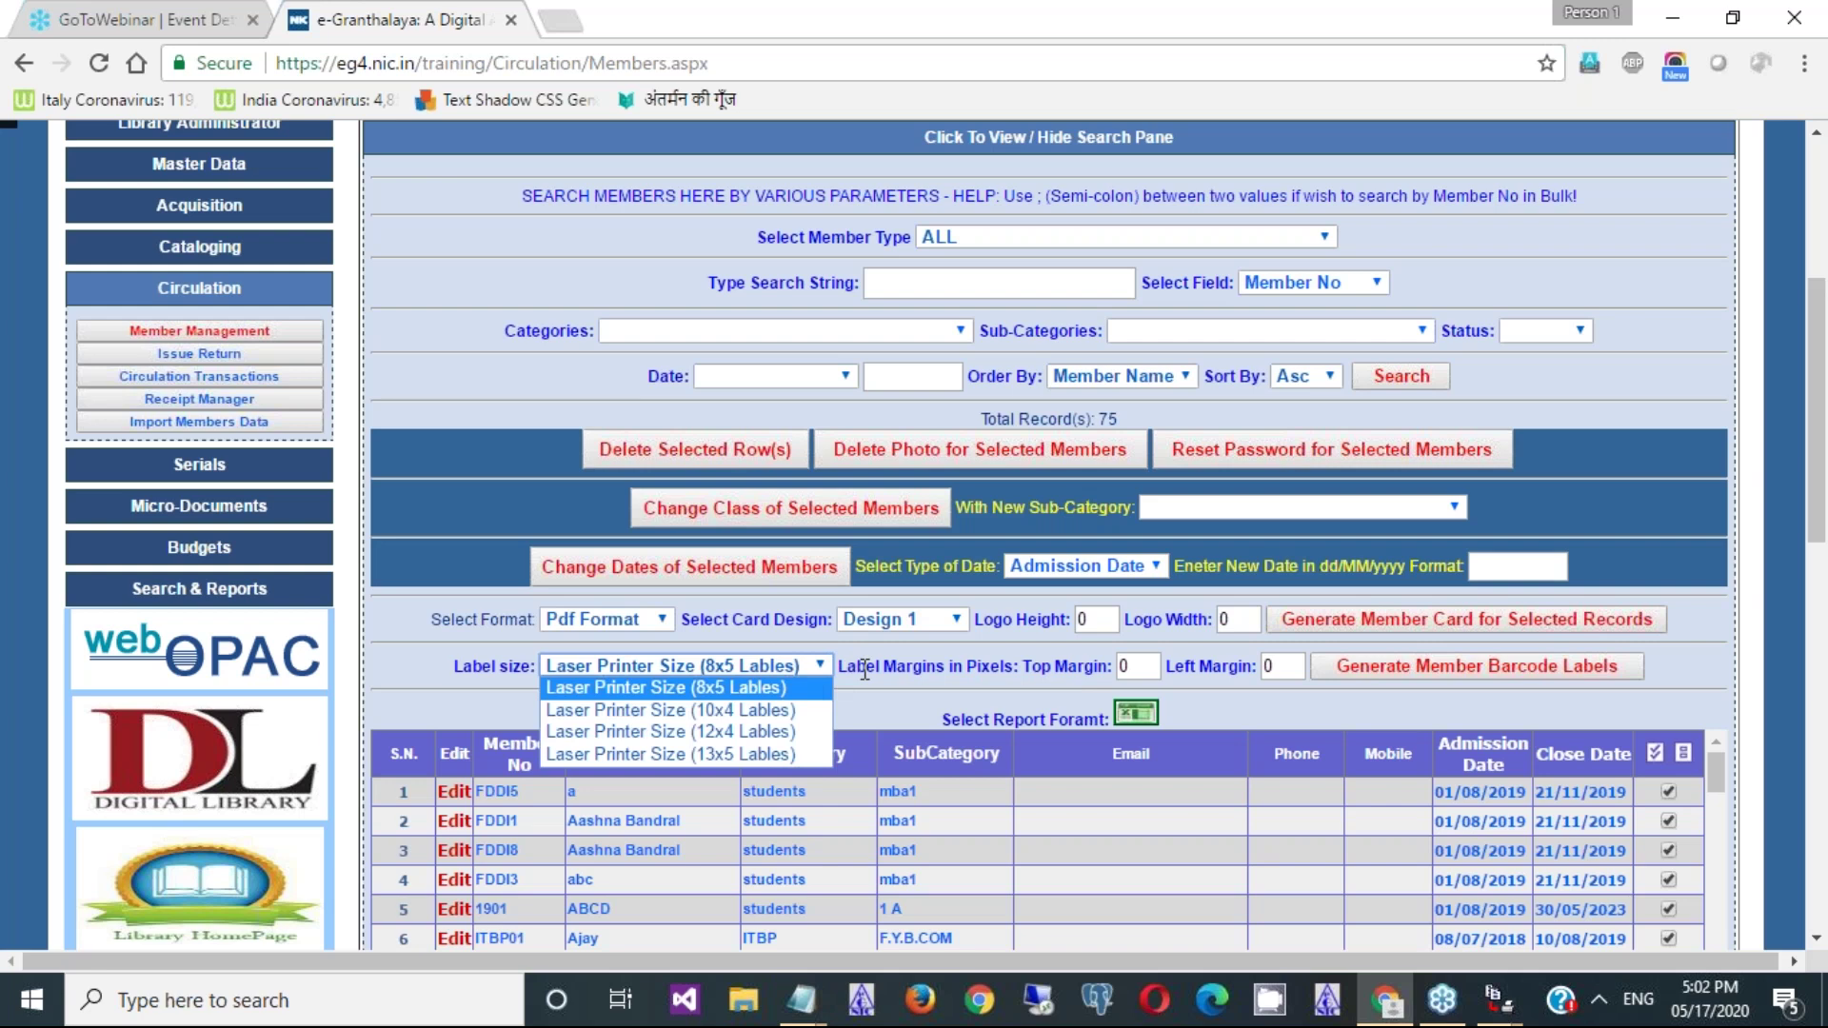
left_click(965, 671)
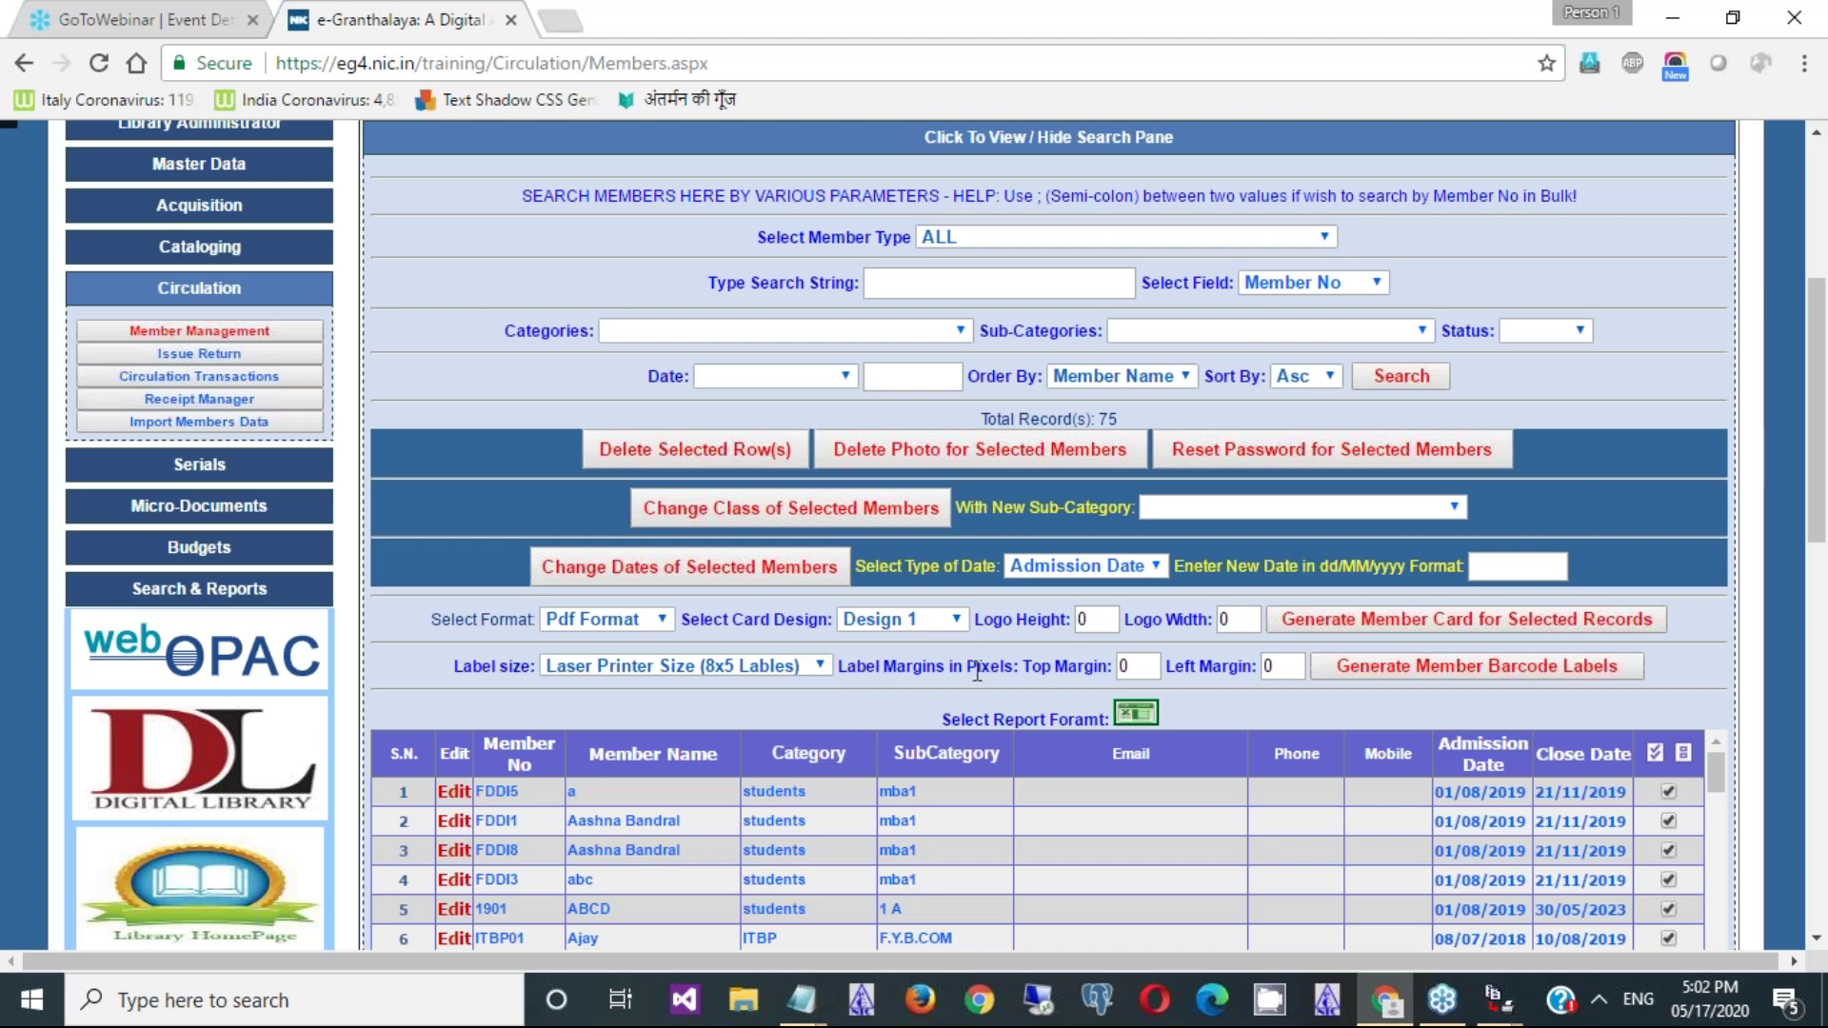
left_click(1397, 678)
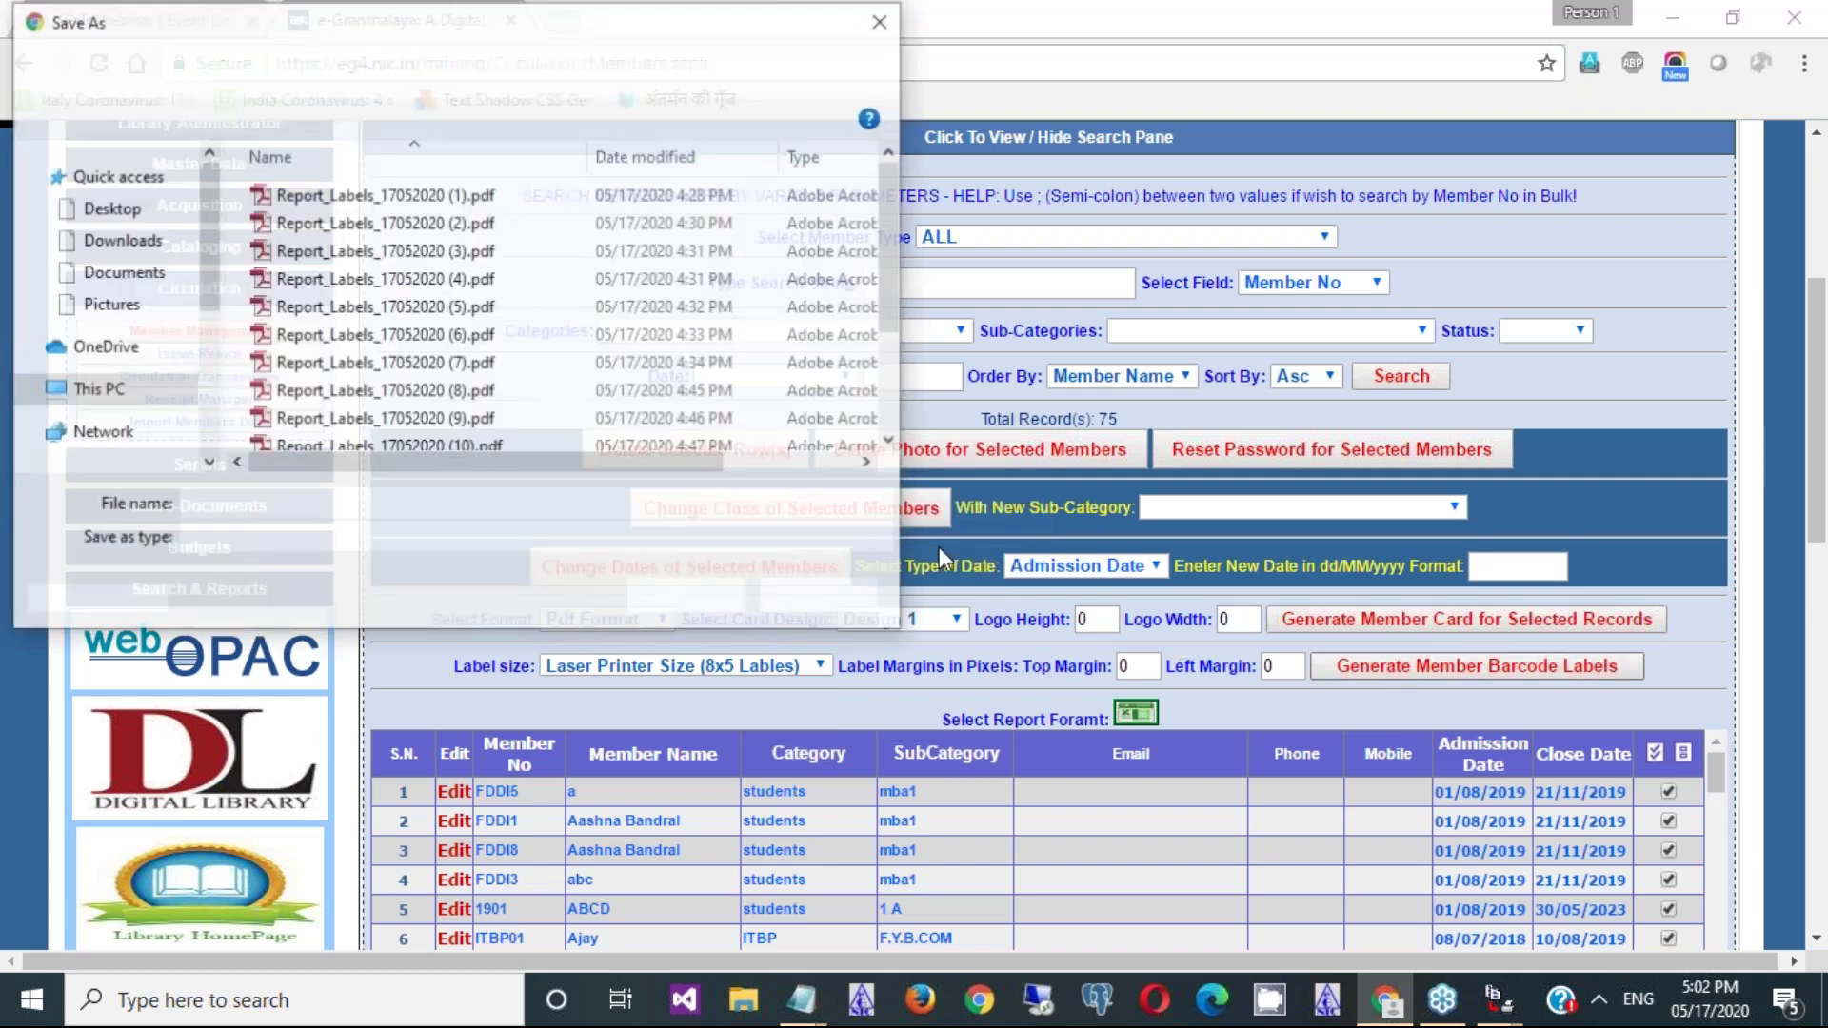
left_click(676, 608)
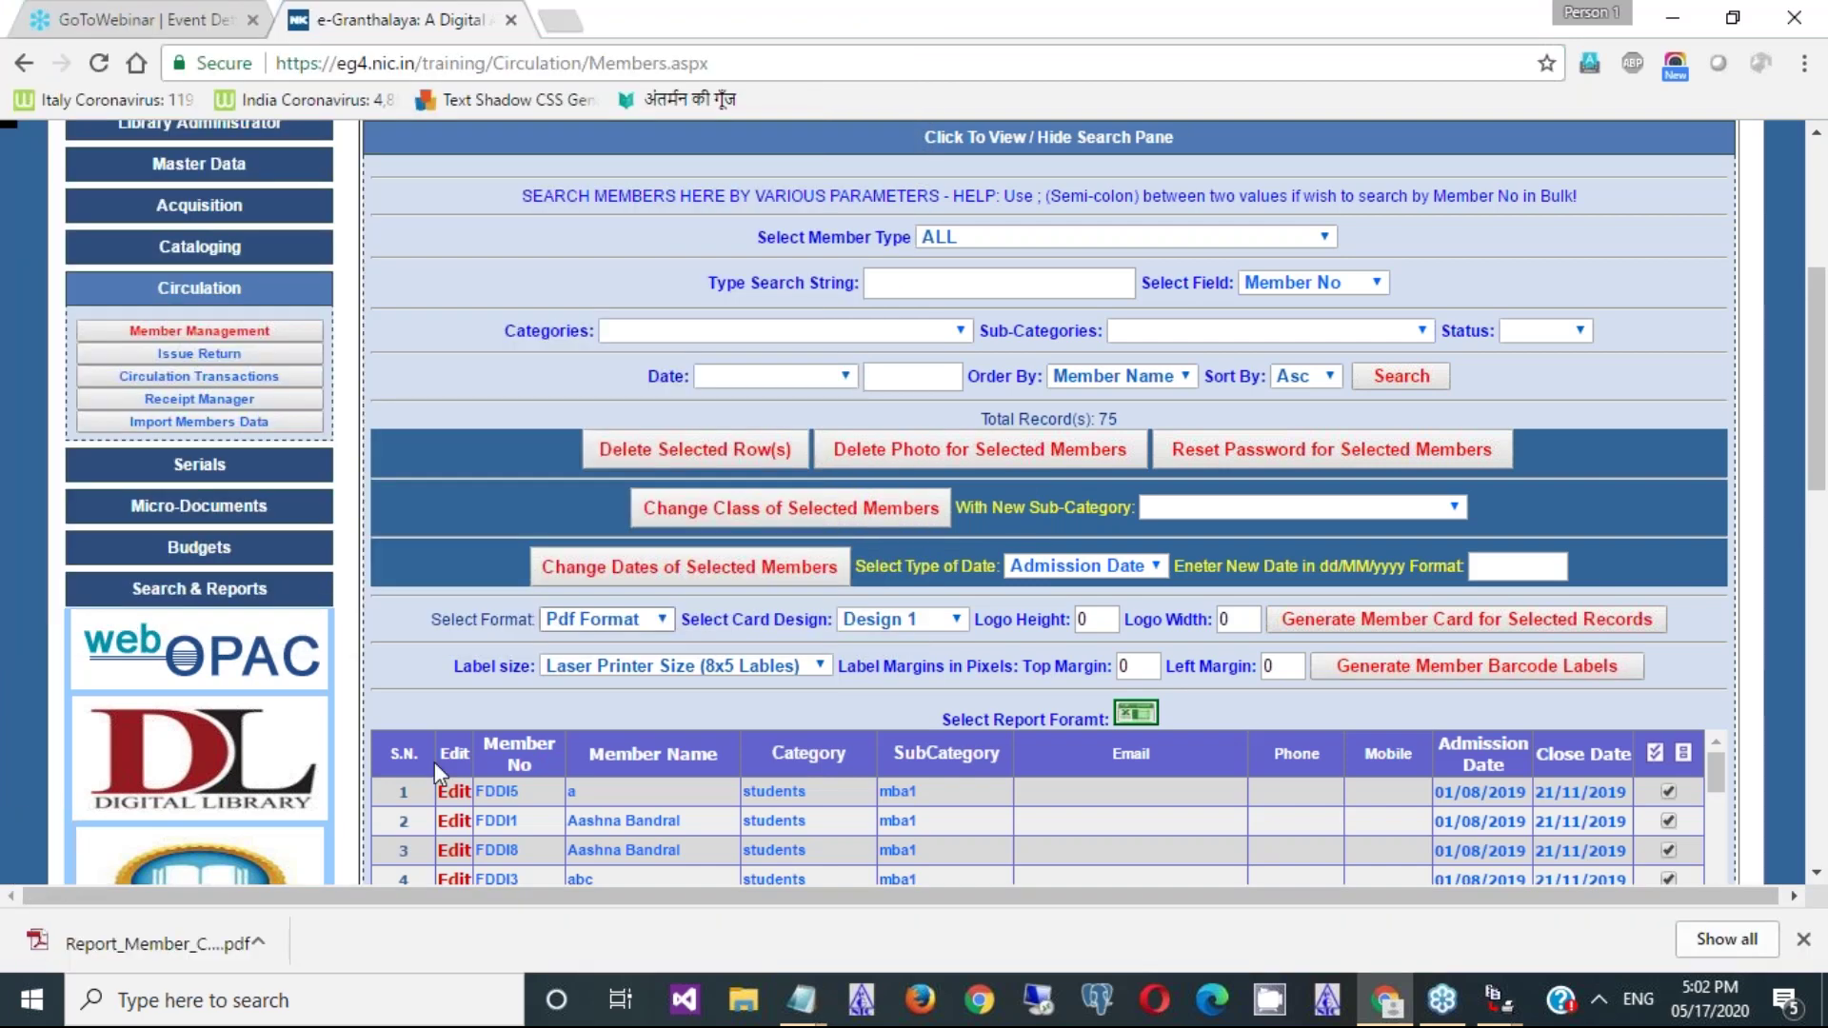
left_click(157, 943)
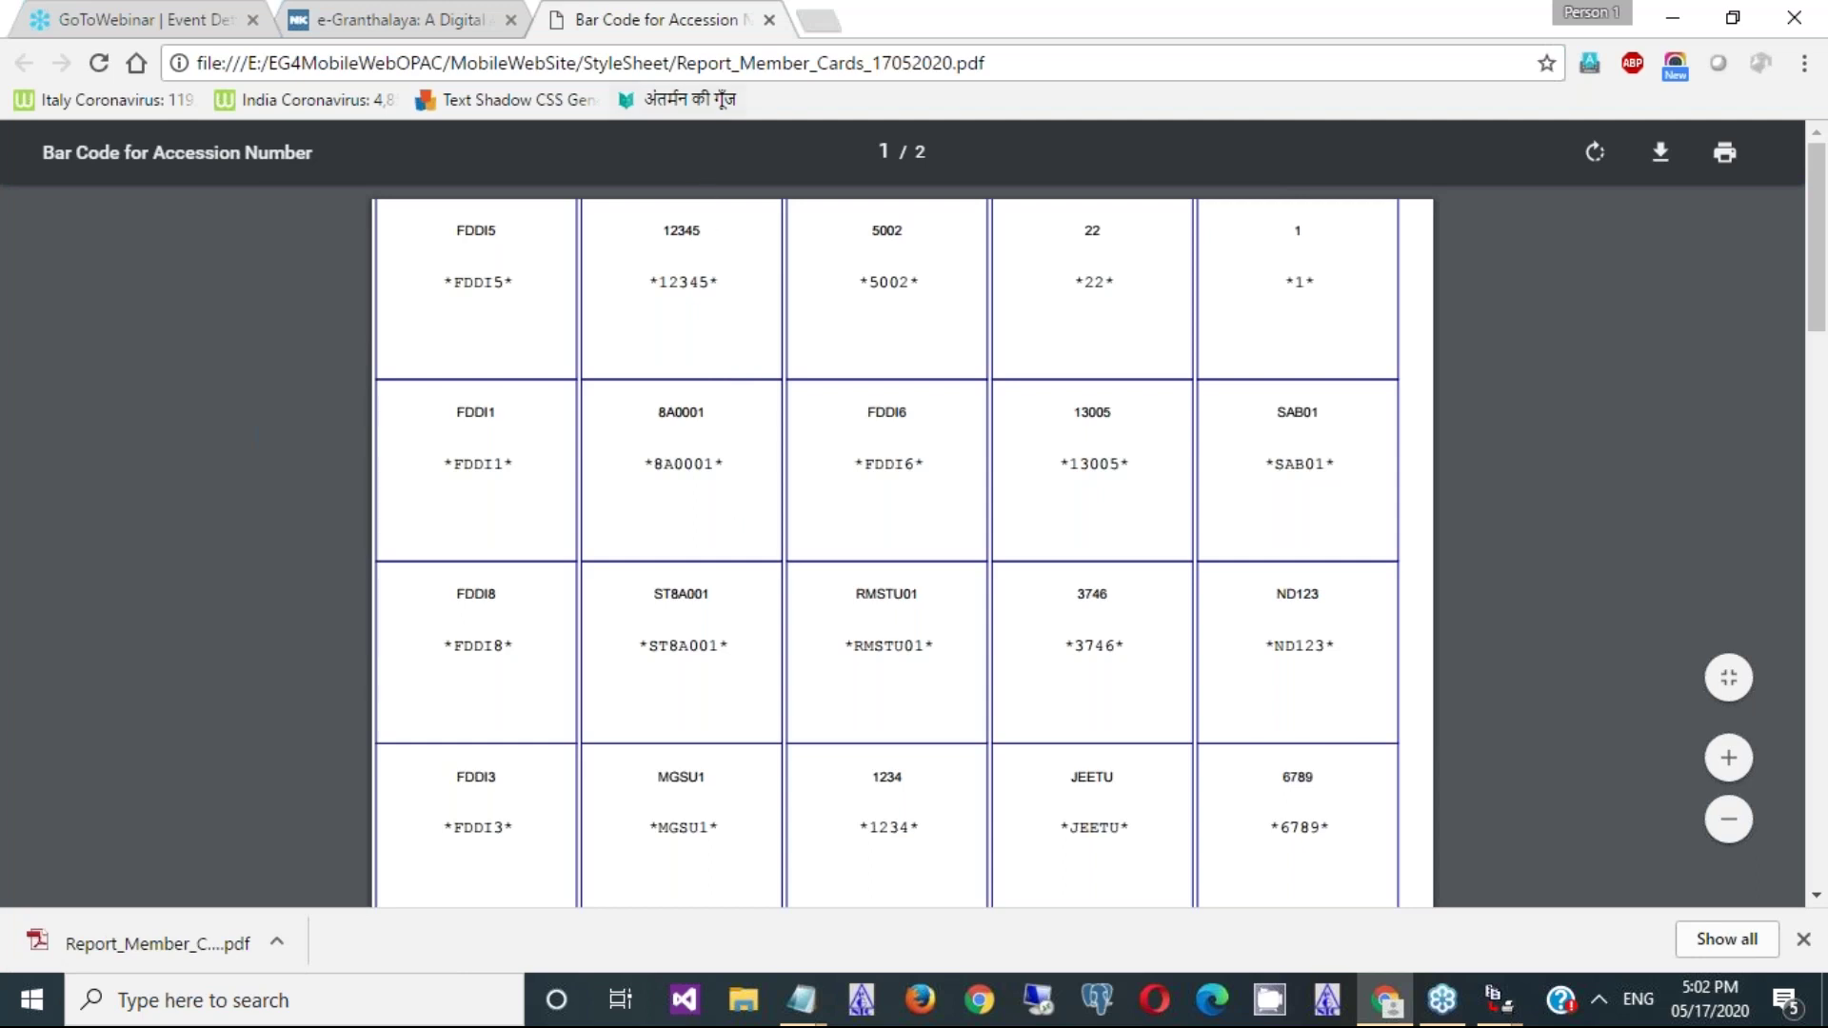
left_click(769, 19)
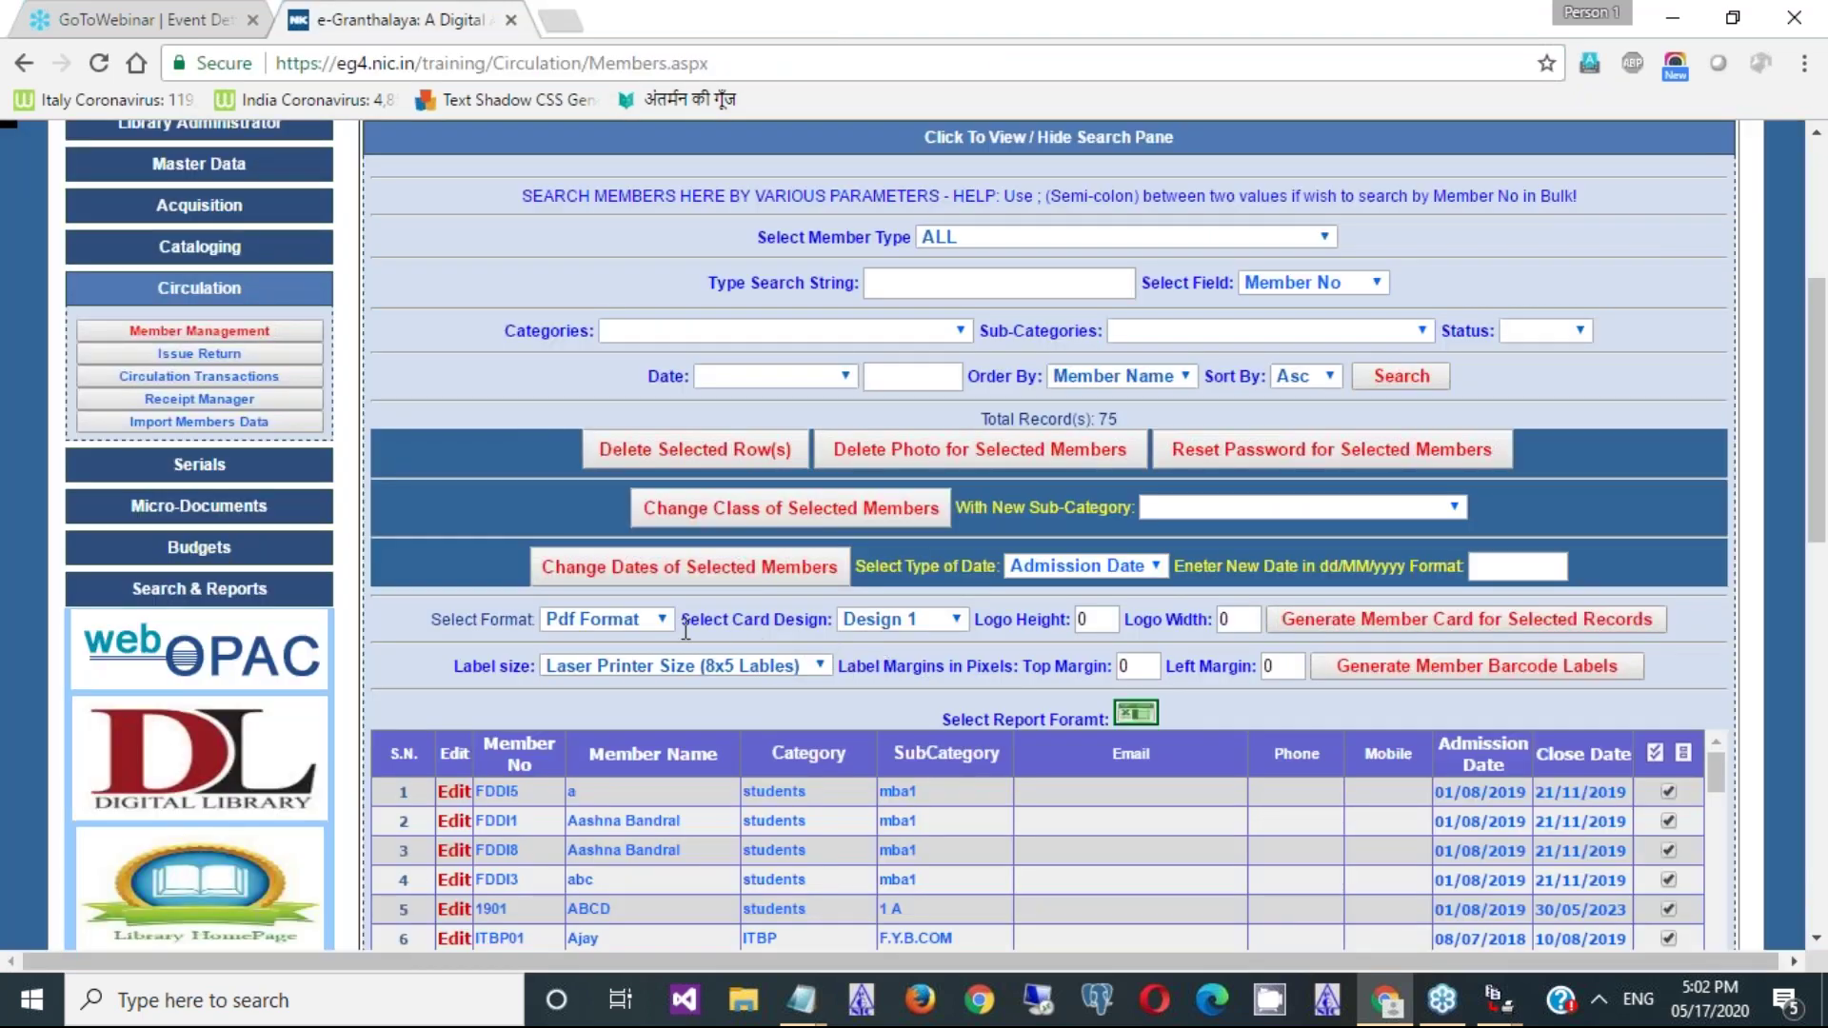
- Generate the 8x5 member barcode labels in Doc Format, save the file, view it in Word and close it
left_click(653, 621)
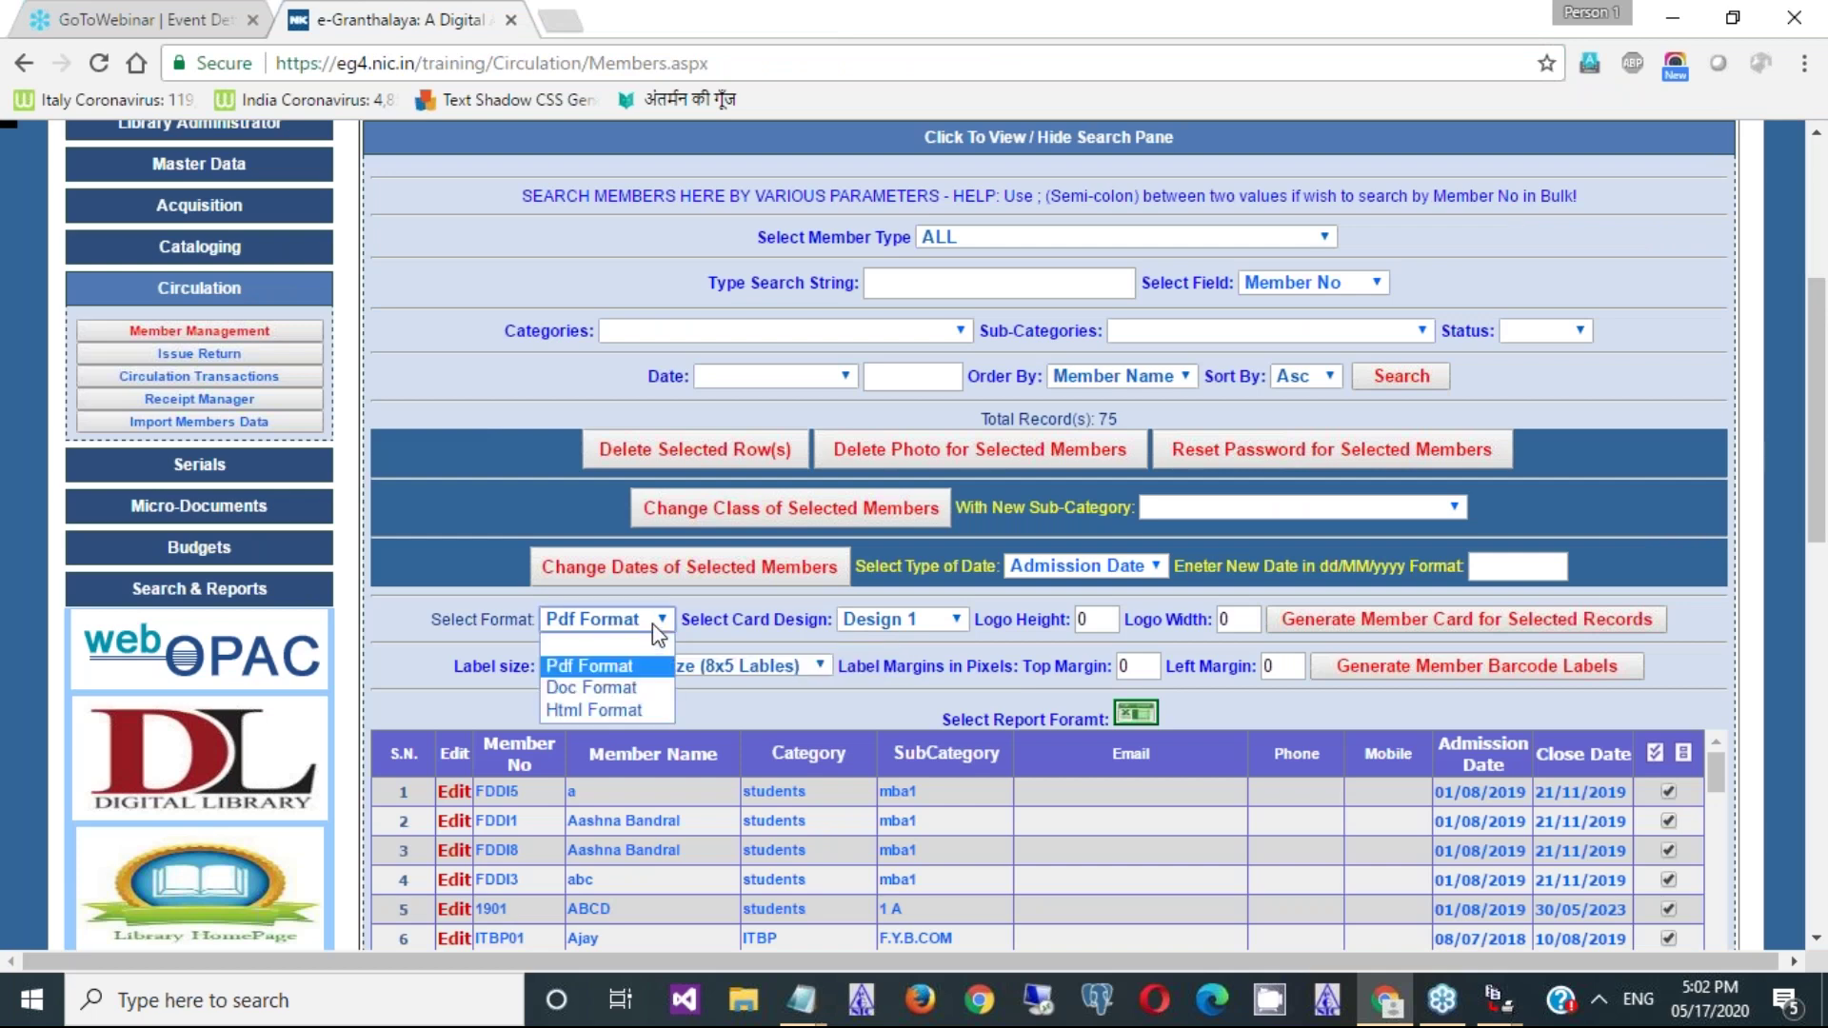
left_click(626, 685)
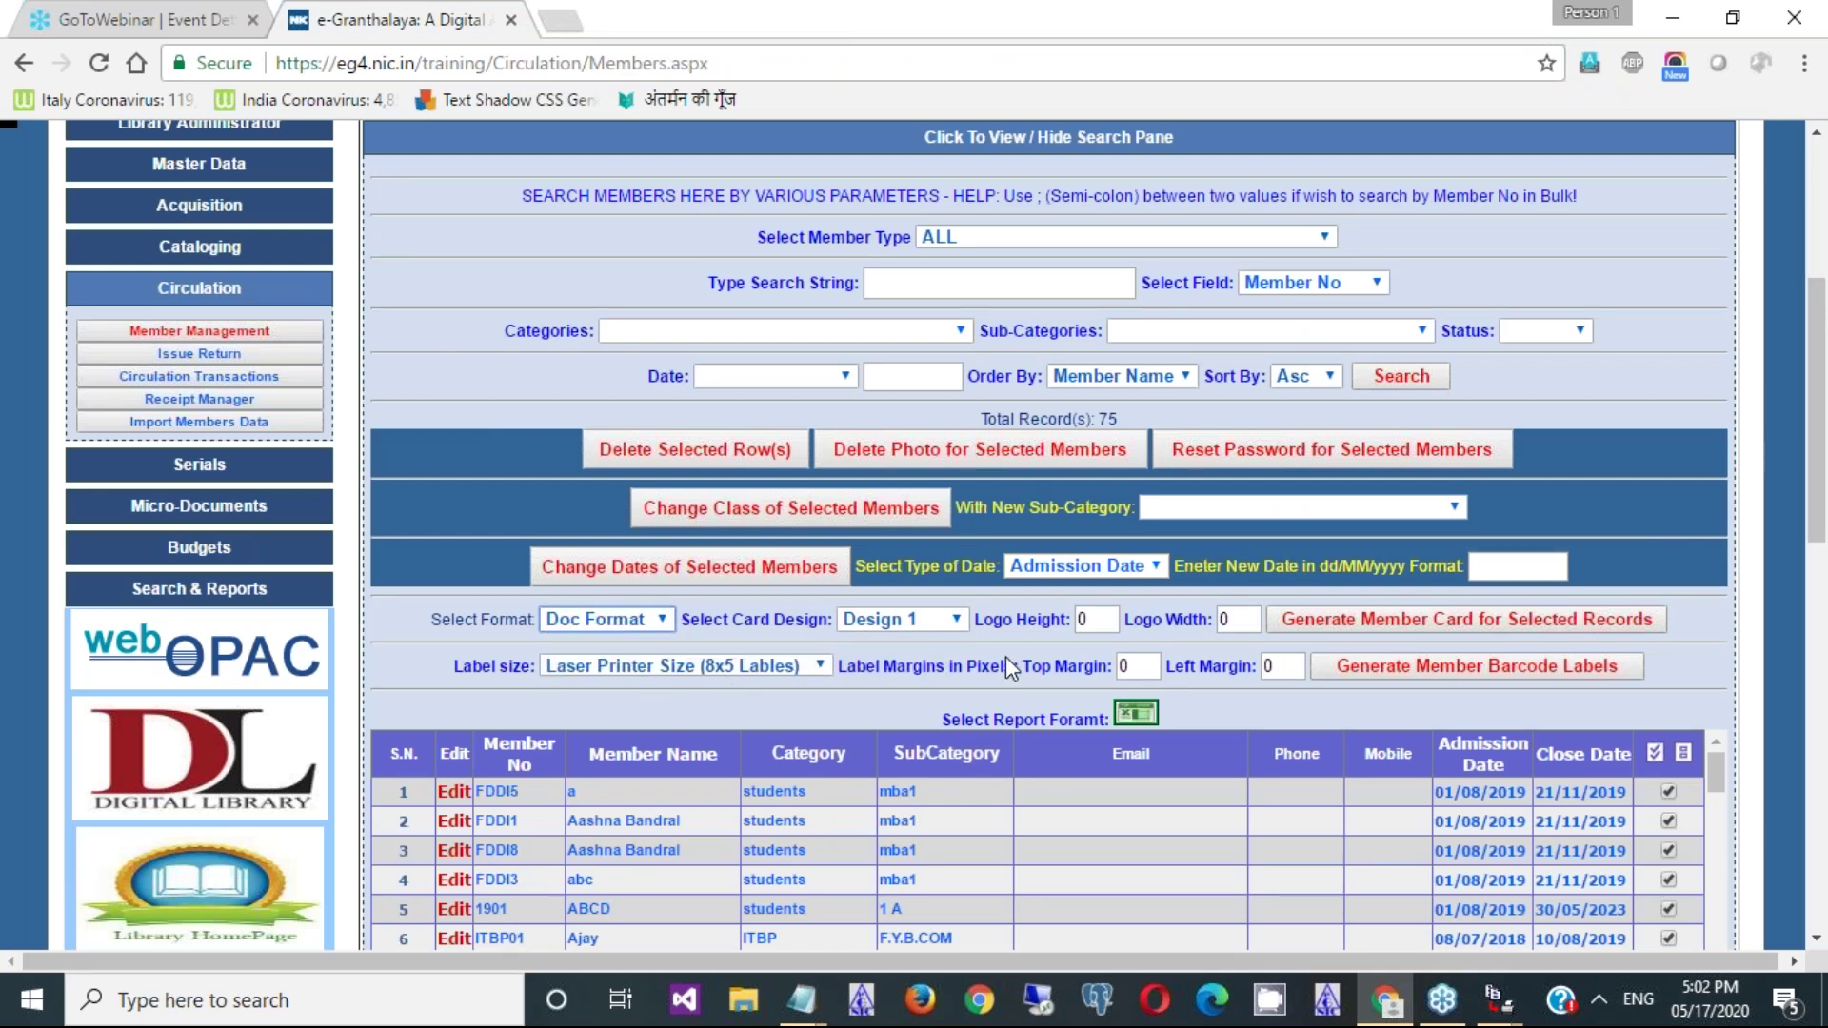
left_click(1366, 670)
left_click(679, 597)
left_click(171, 942)
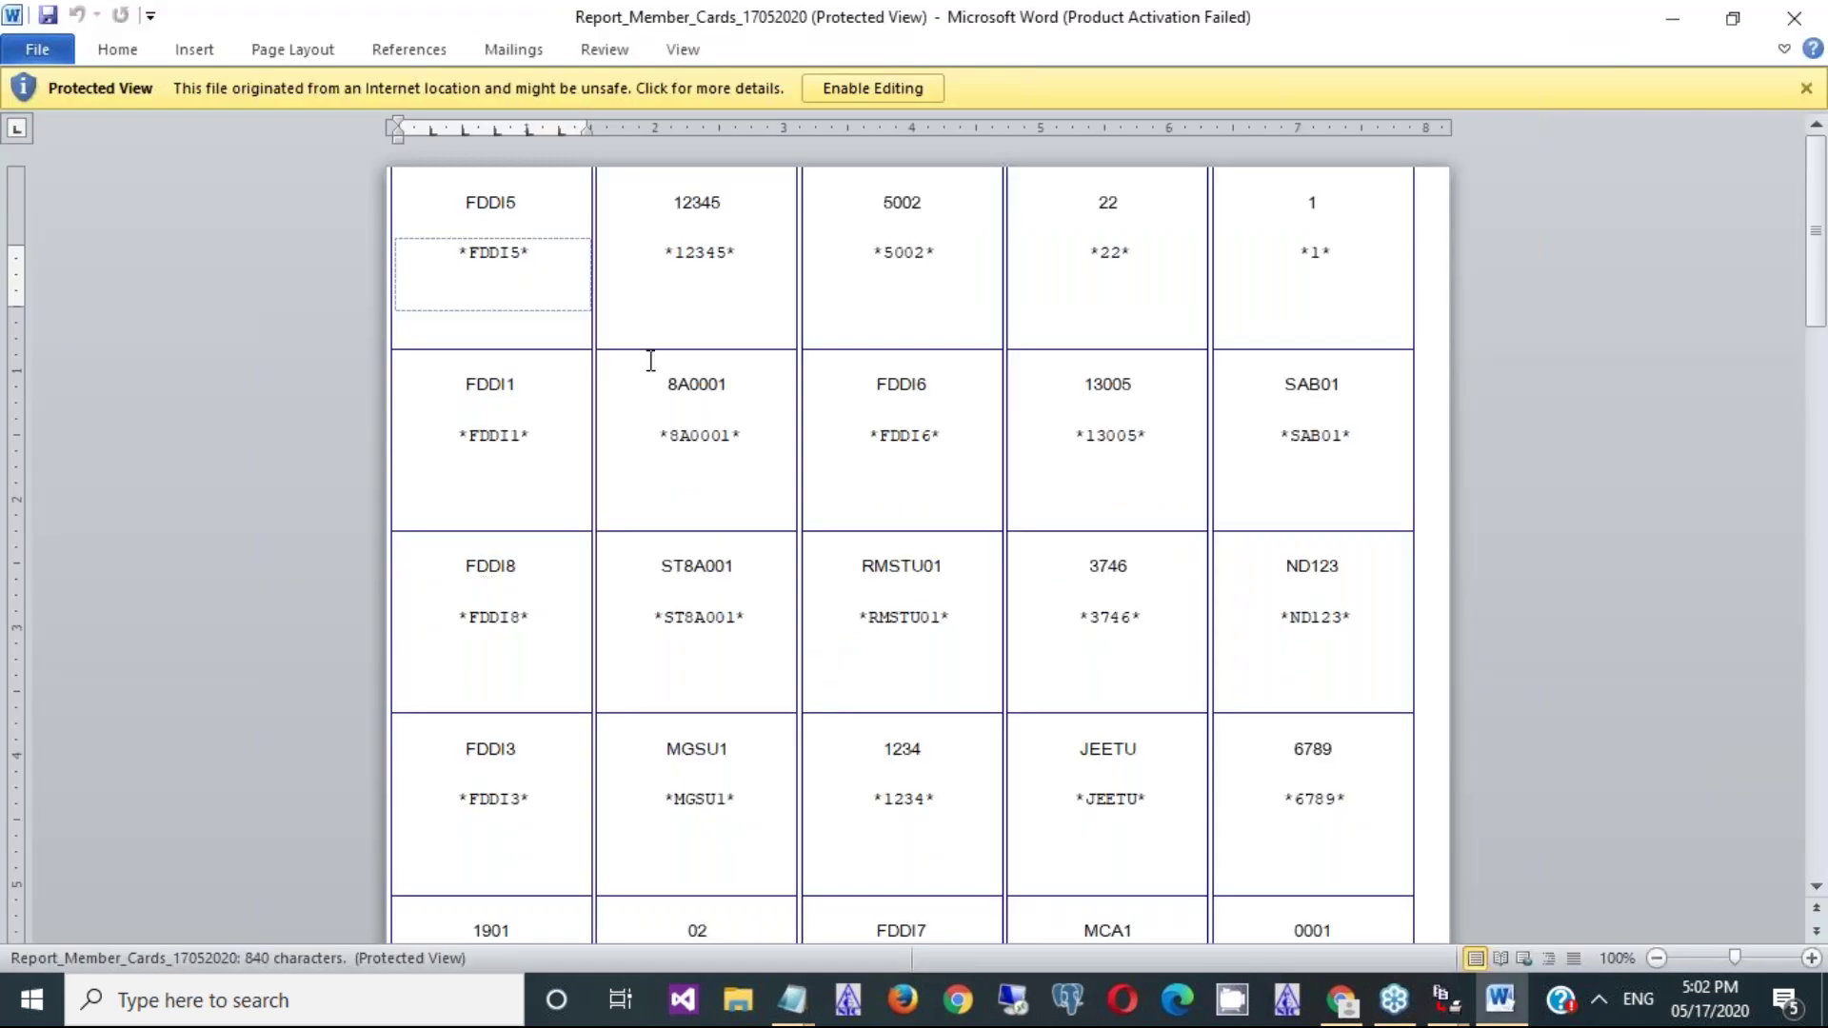
left_click(1164, 757)
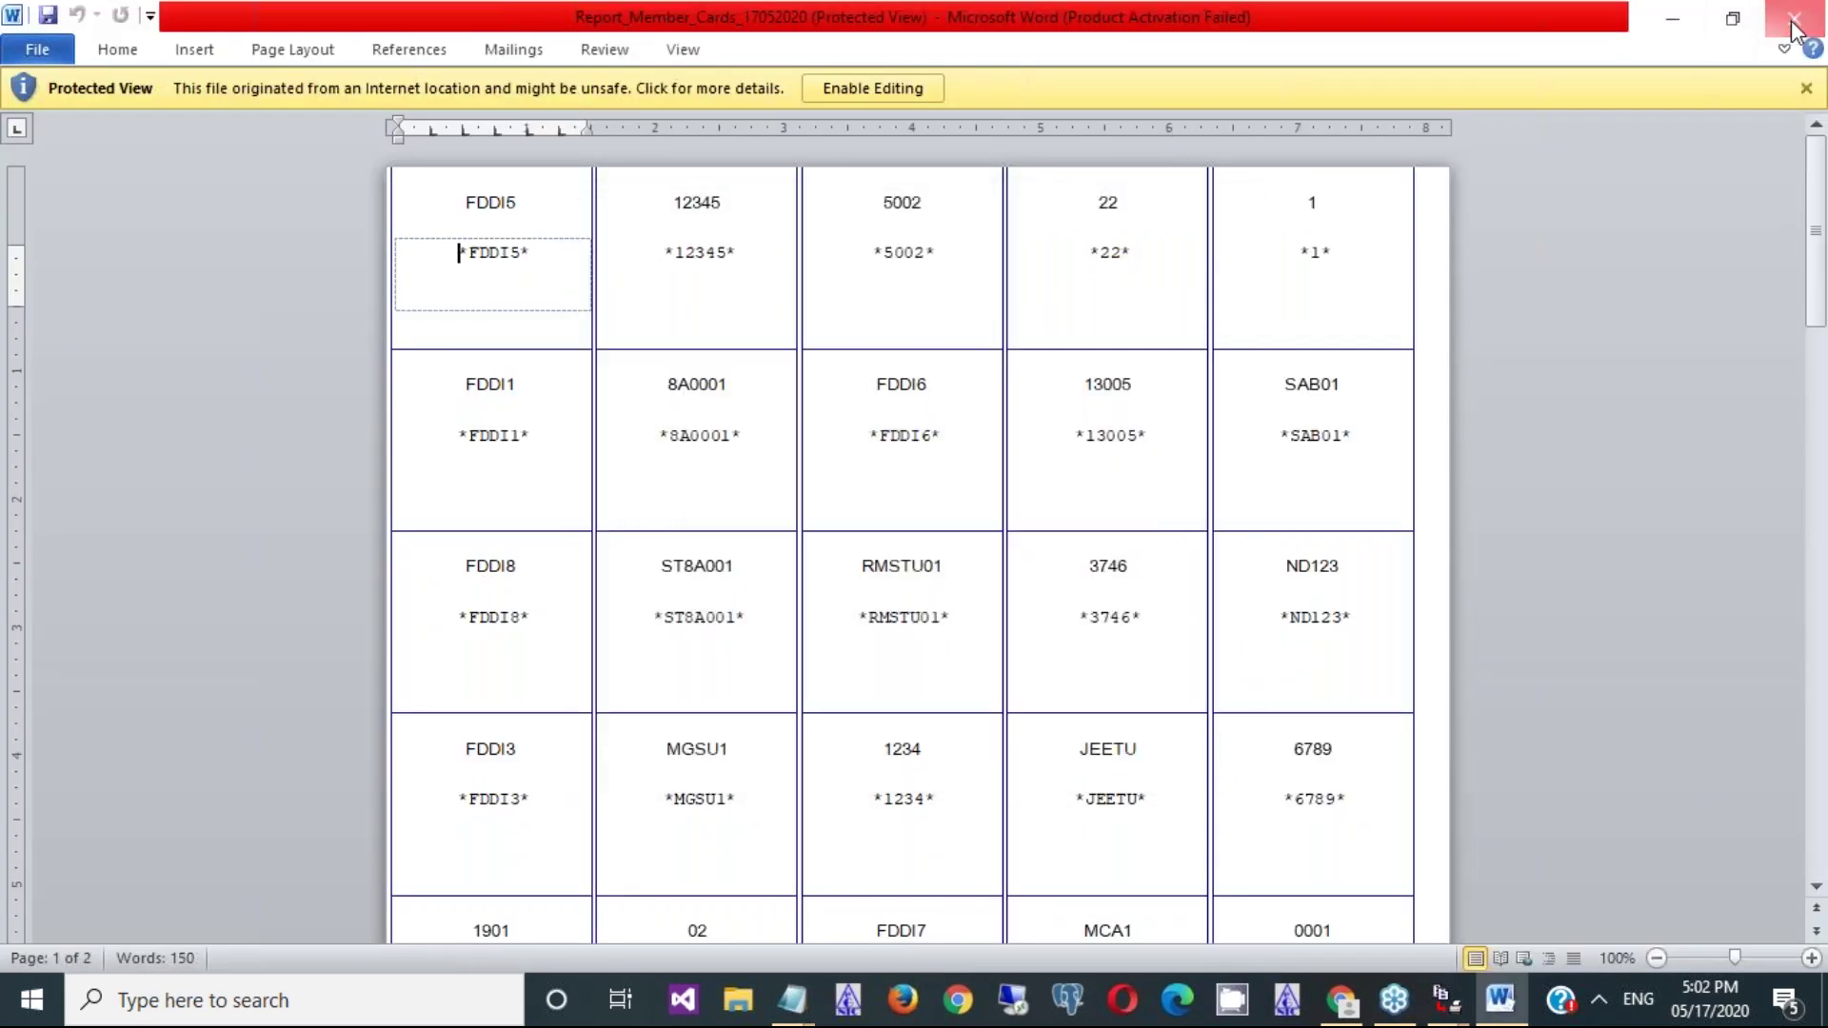
left_click(1794, 26)
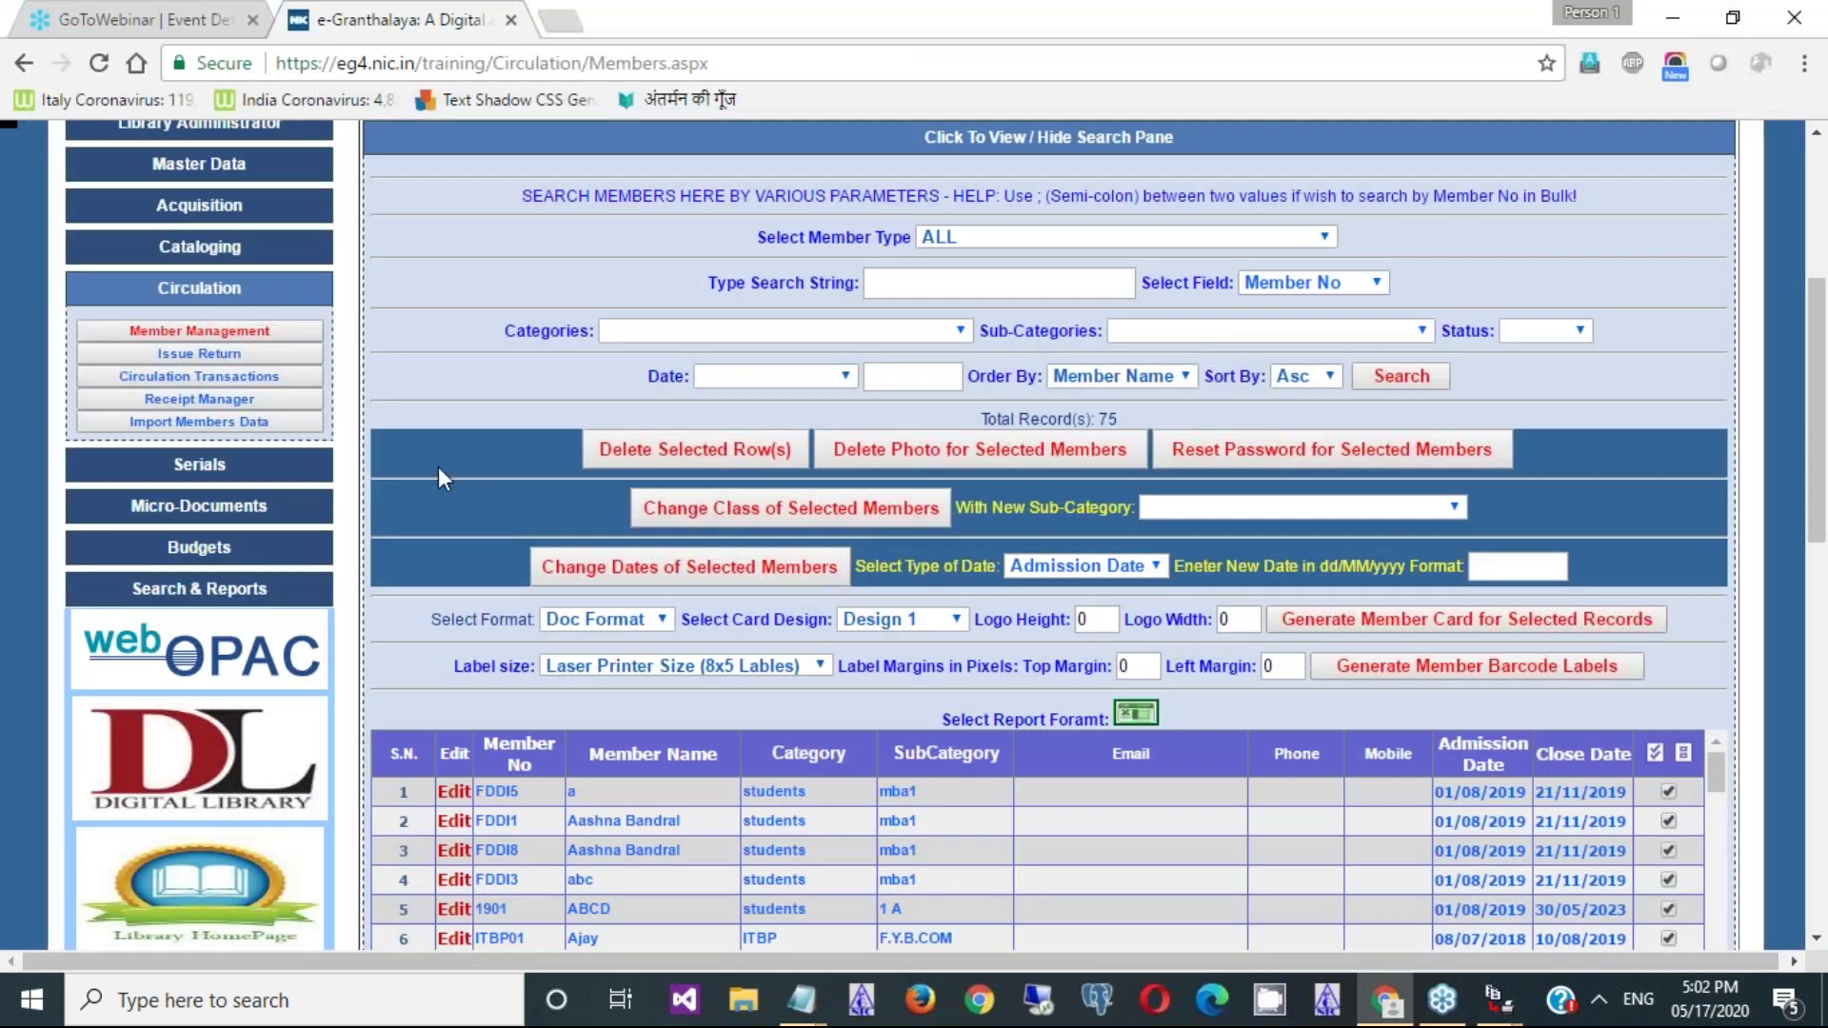
- Return to Generate BarCode under Cataloging and enter a number range from 1 to 1000 for the labels
left_click(204, 257)
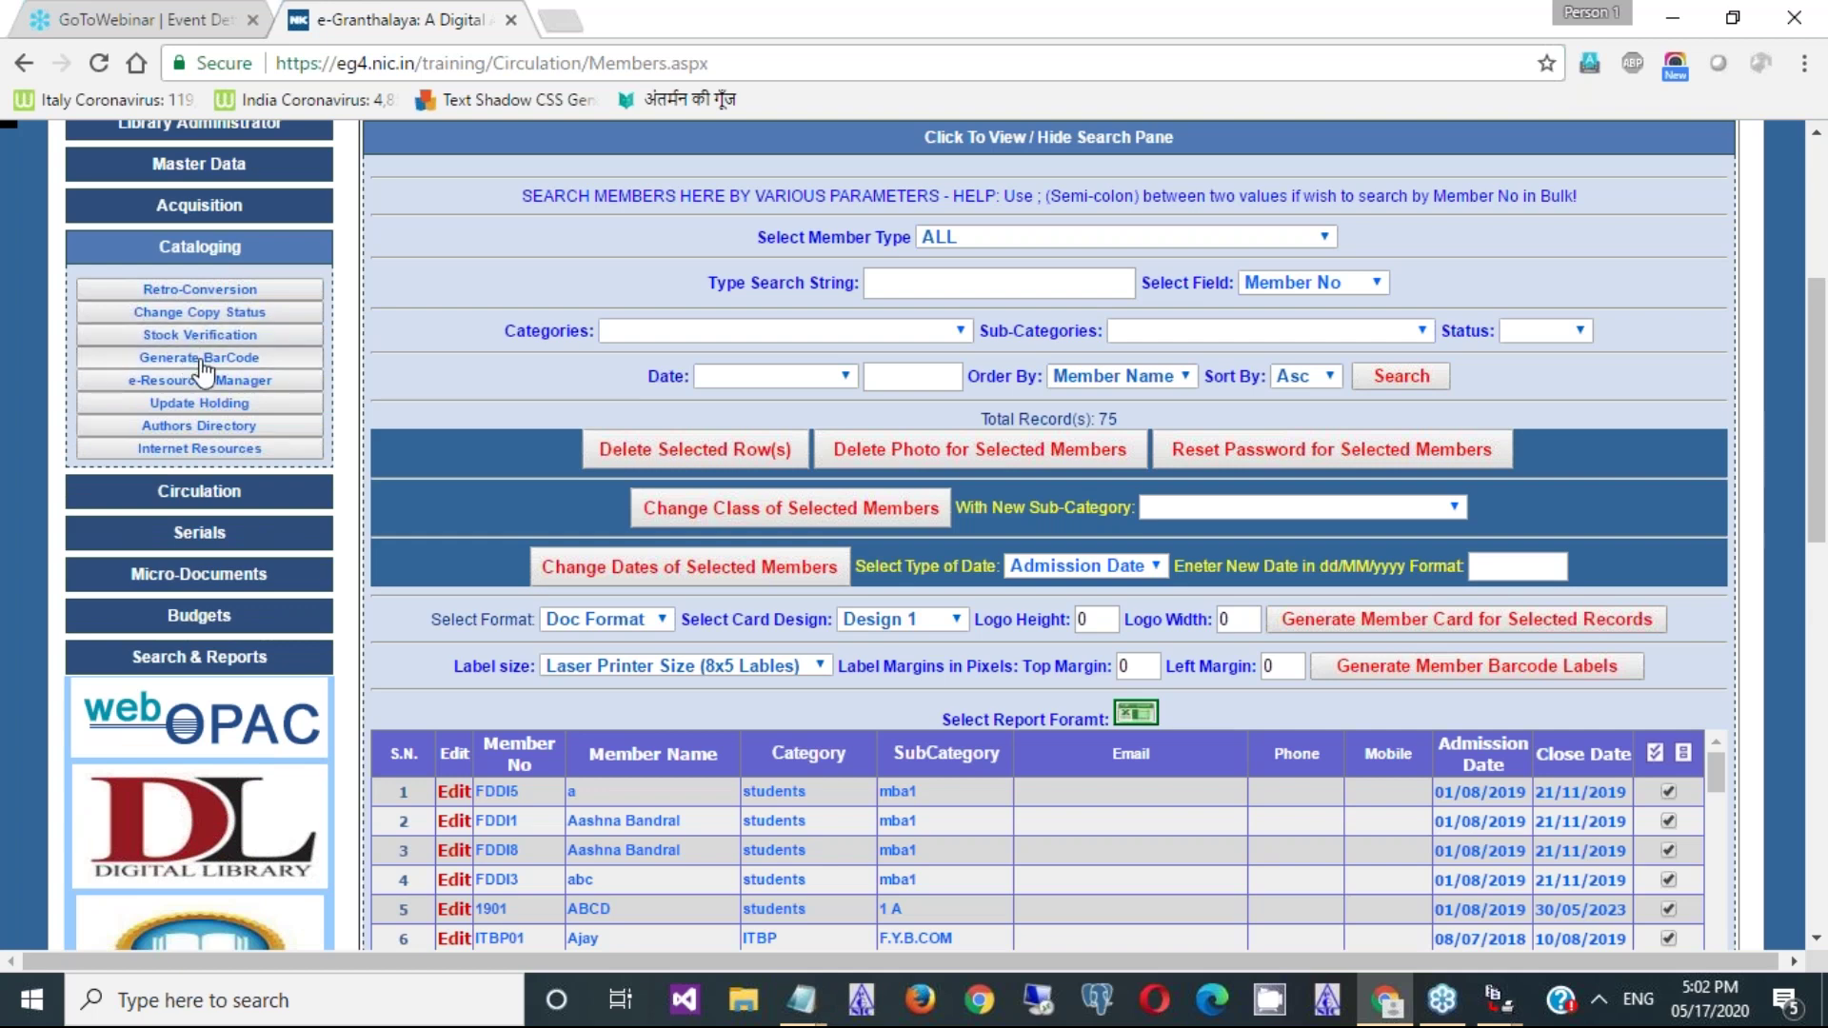
left_click(200, 358)
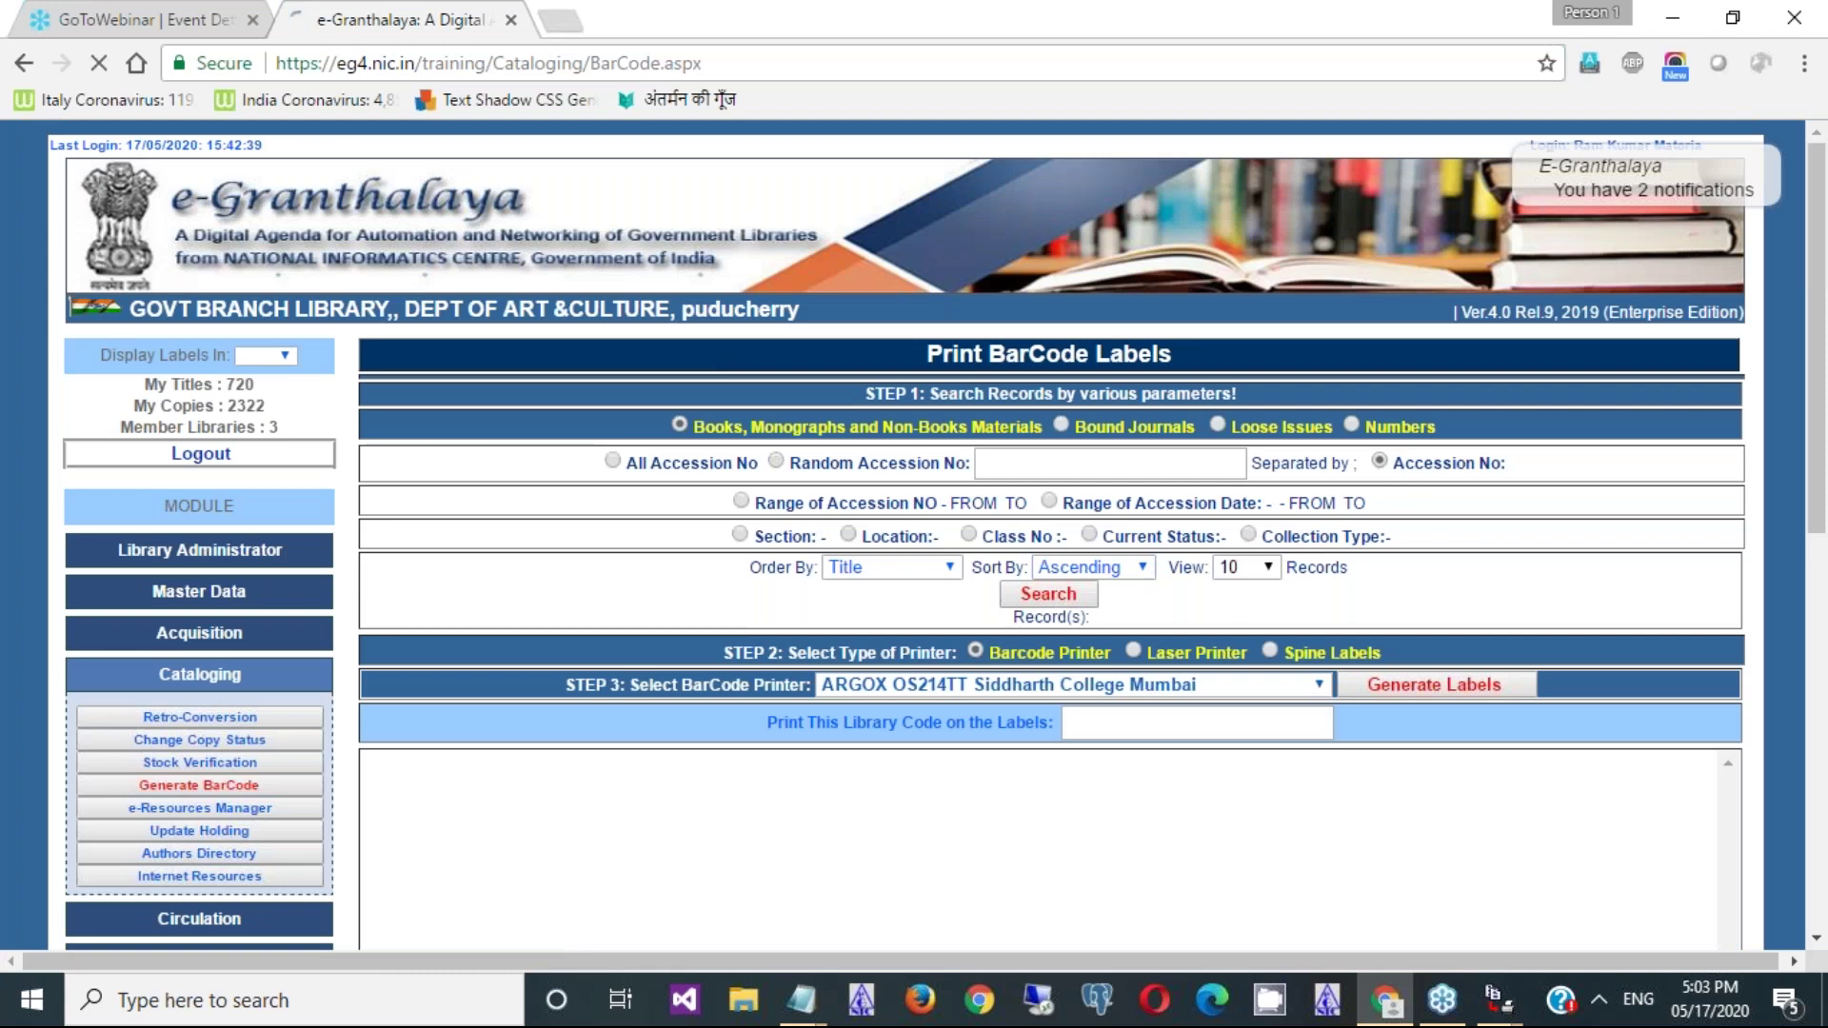
left_click(1352, 425)
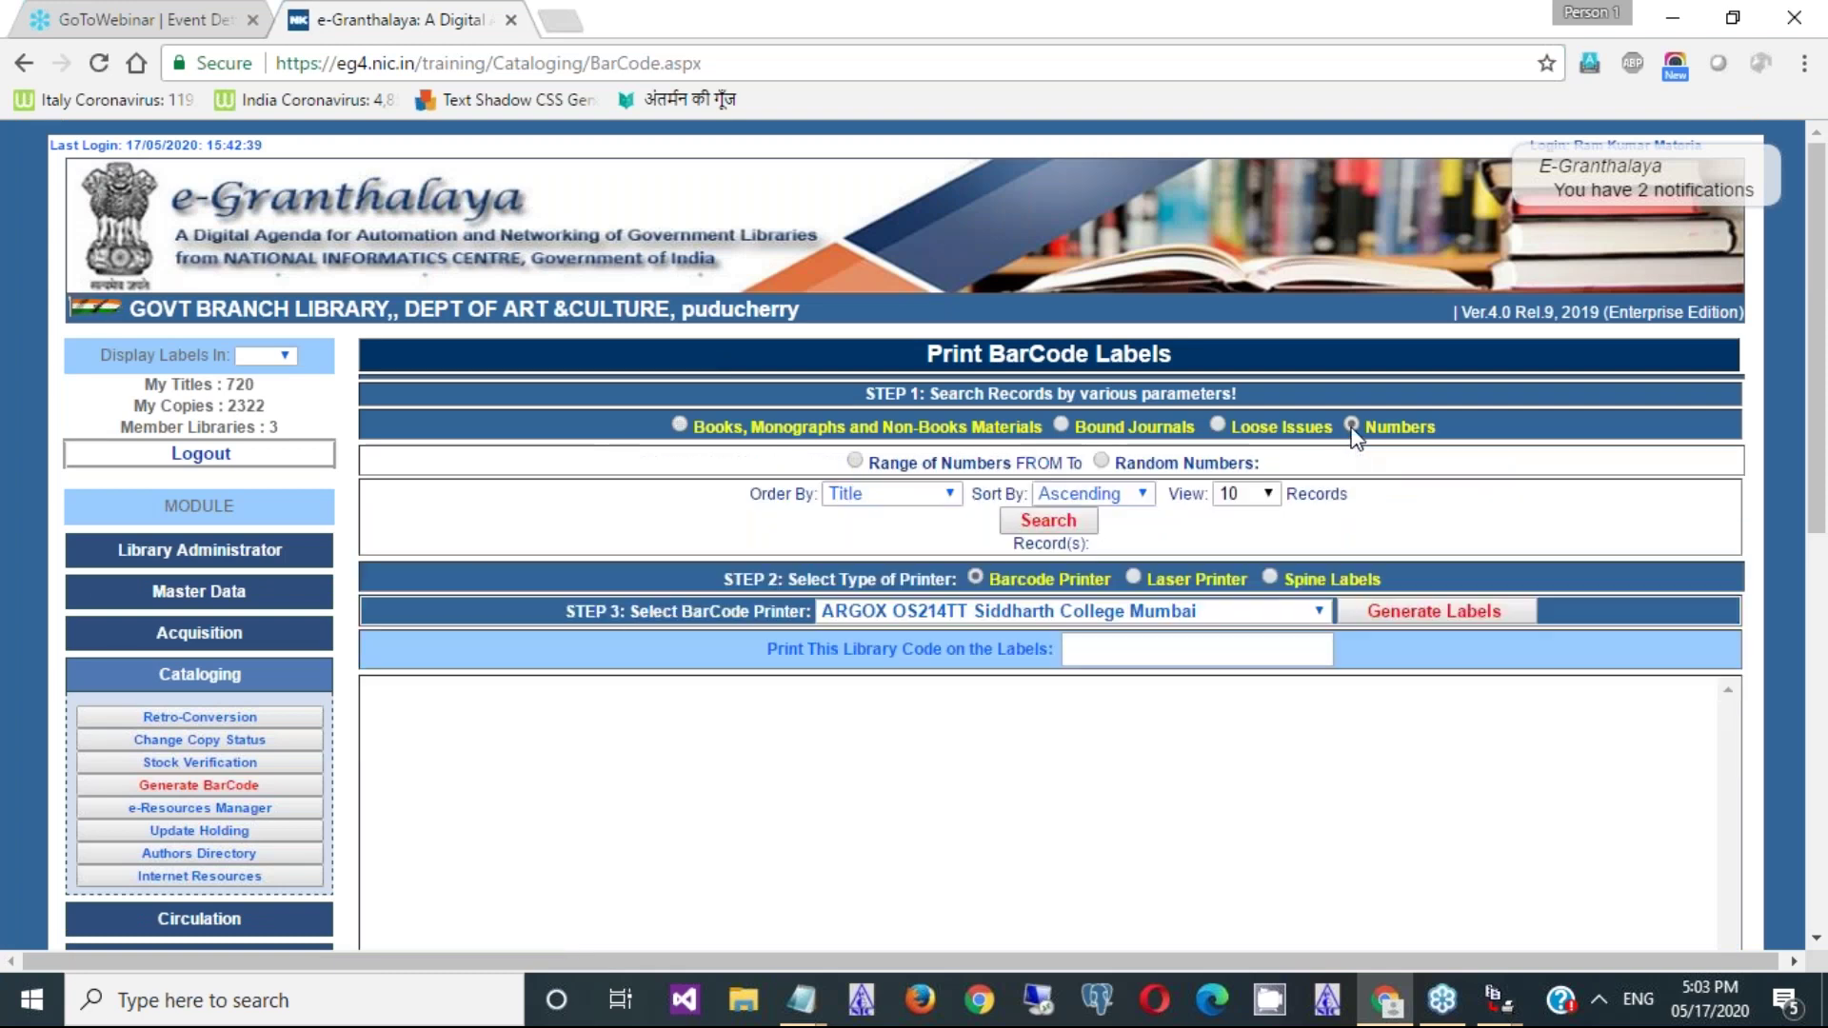
left_click(955, 467)
type("1")
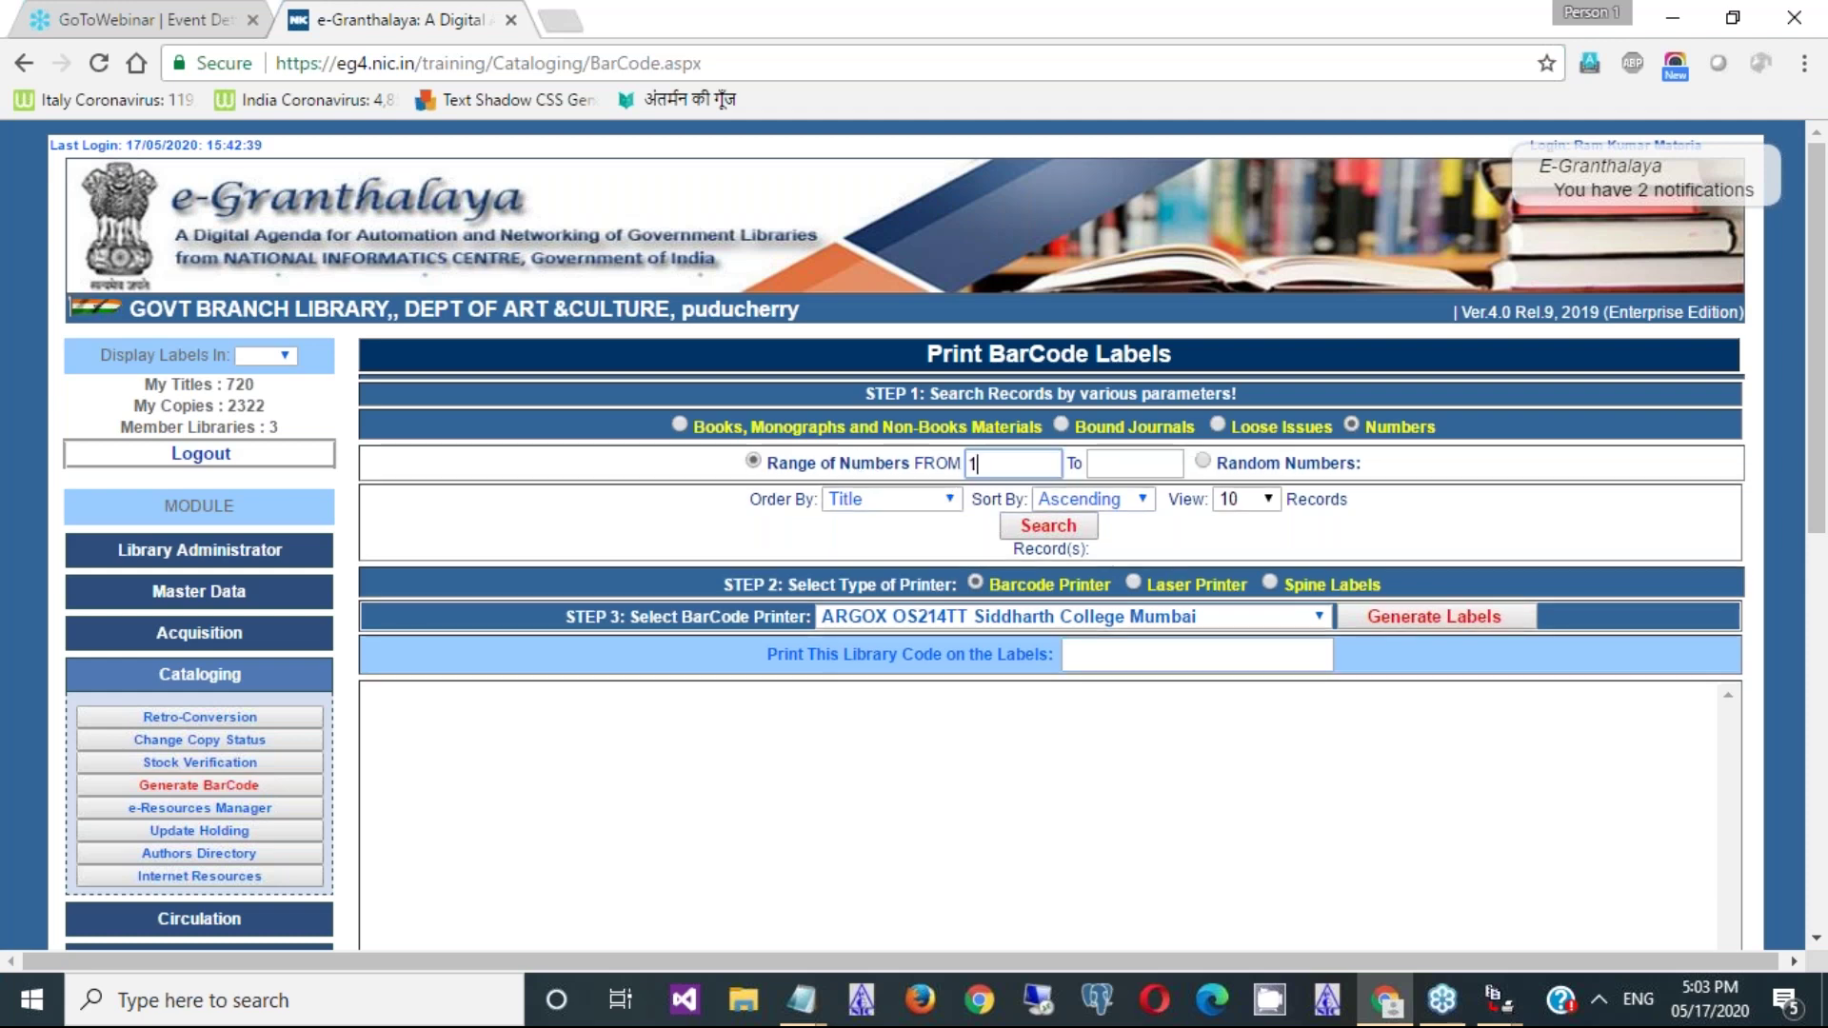
left_click(1111, 467)
type("1000")
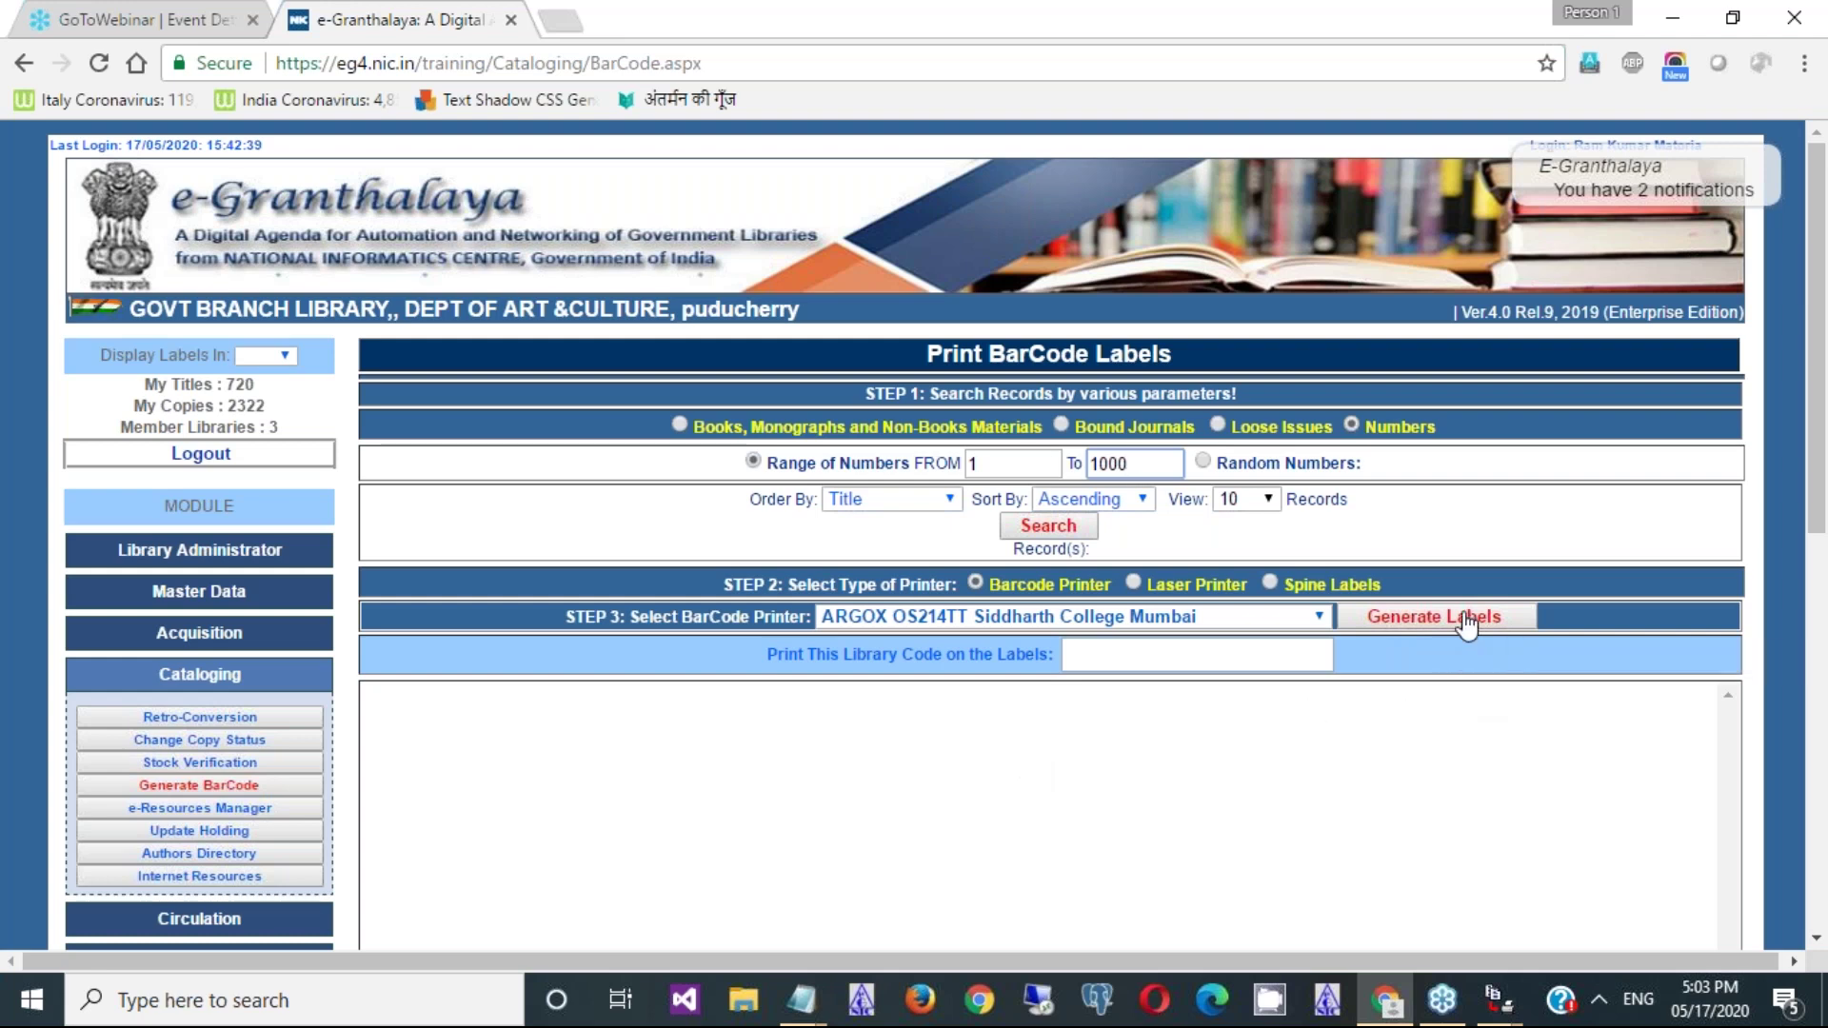
- Try to generate laser printer labels in the 8x3 size and Pdf Format for the number range
left_click(1213, 577)
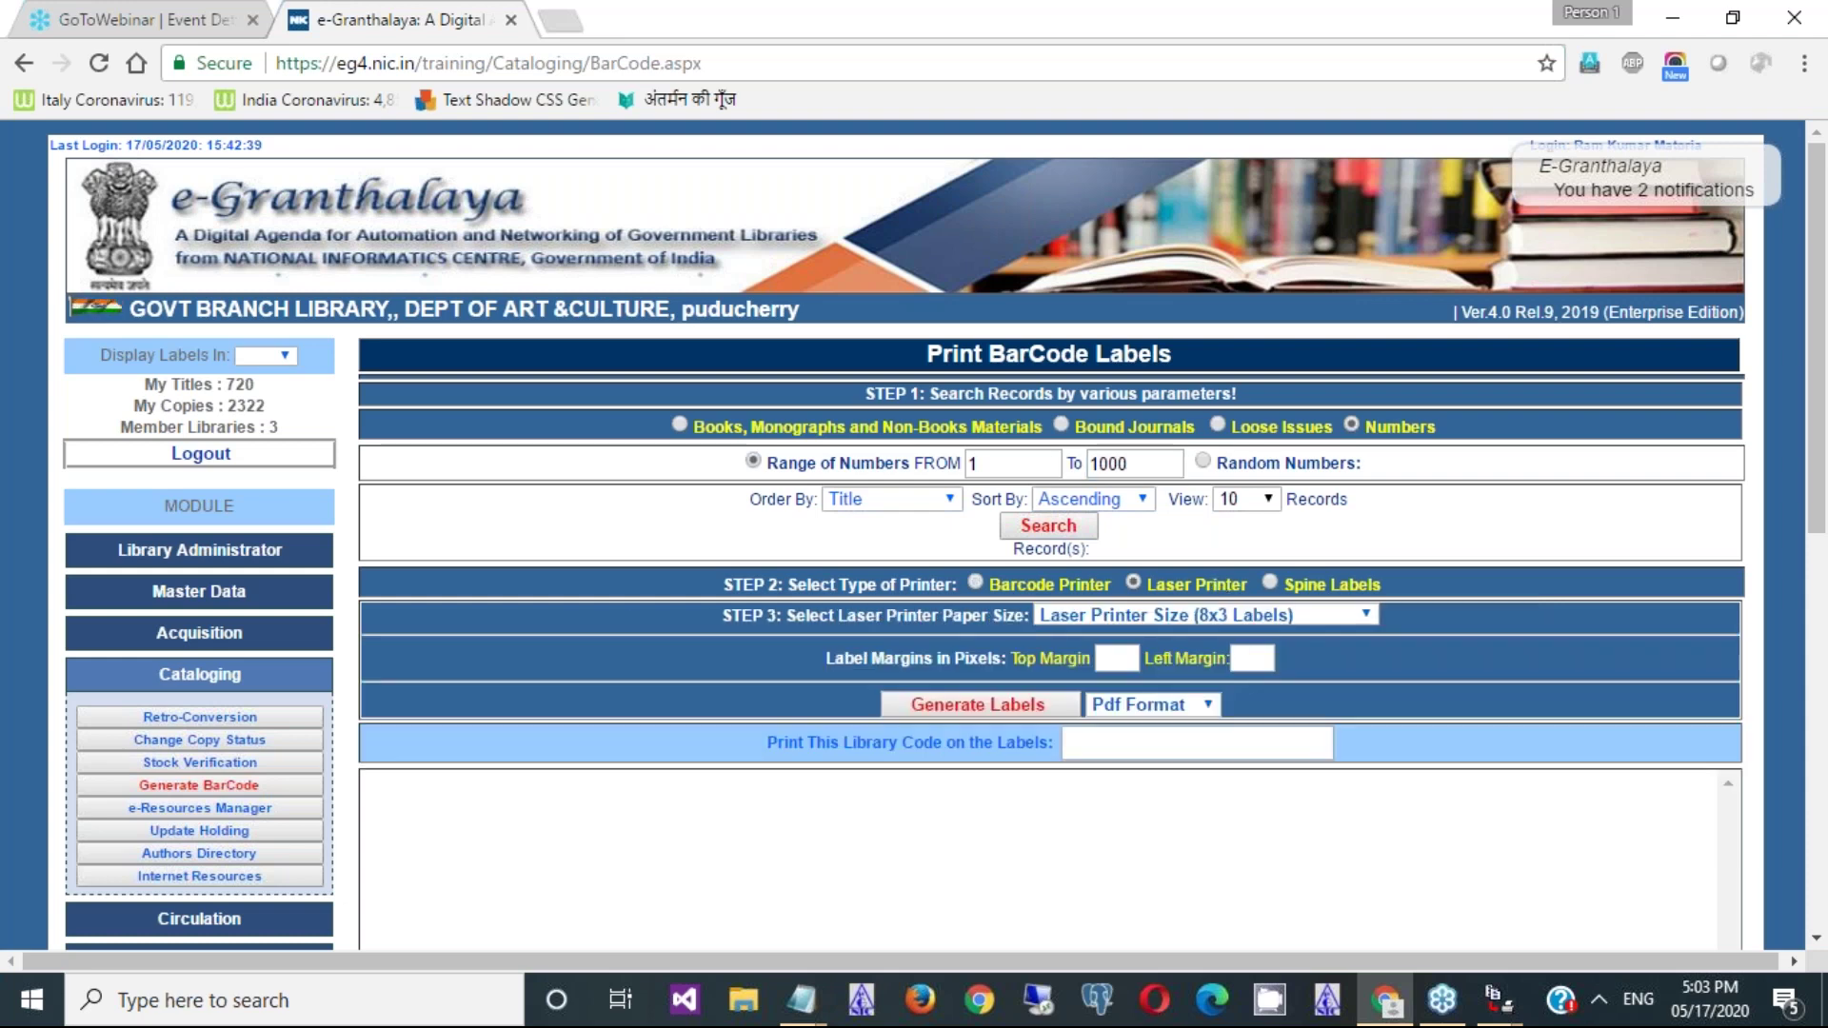
left_click(1001, 705)
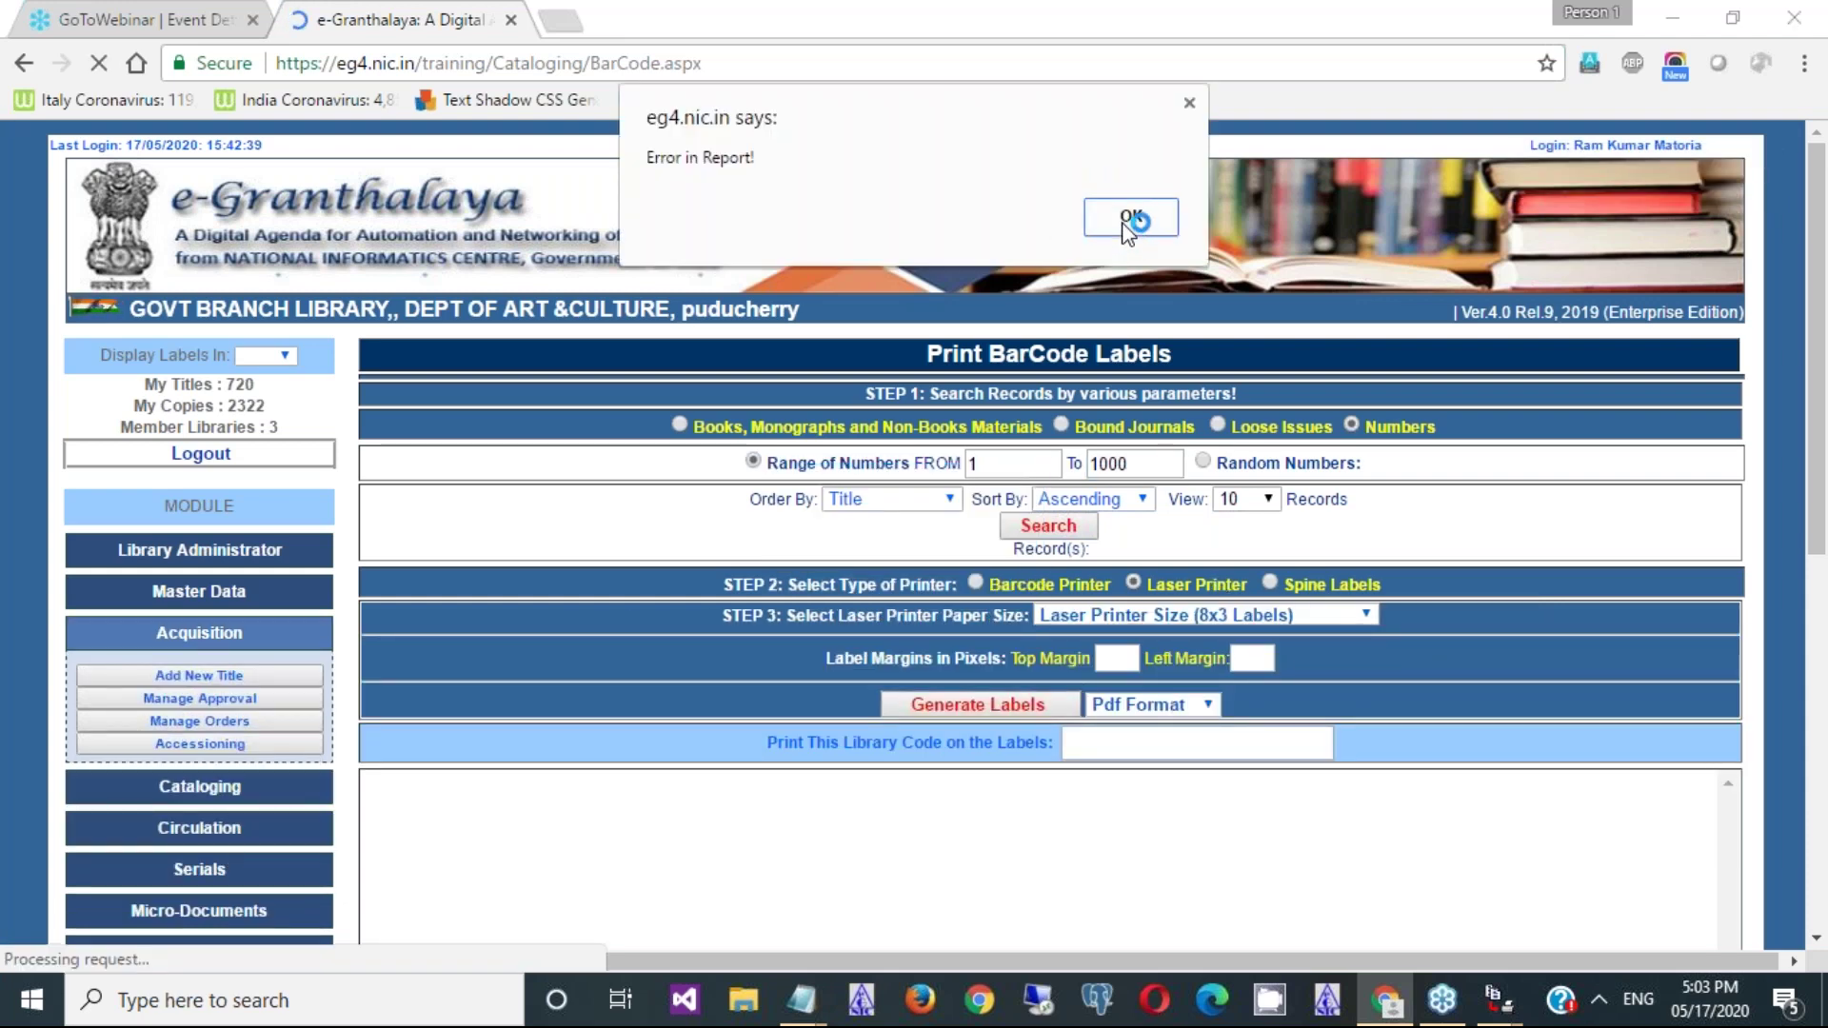
left_click(1131, 219)
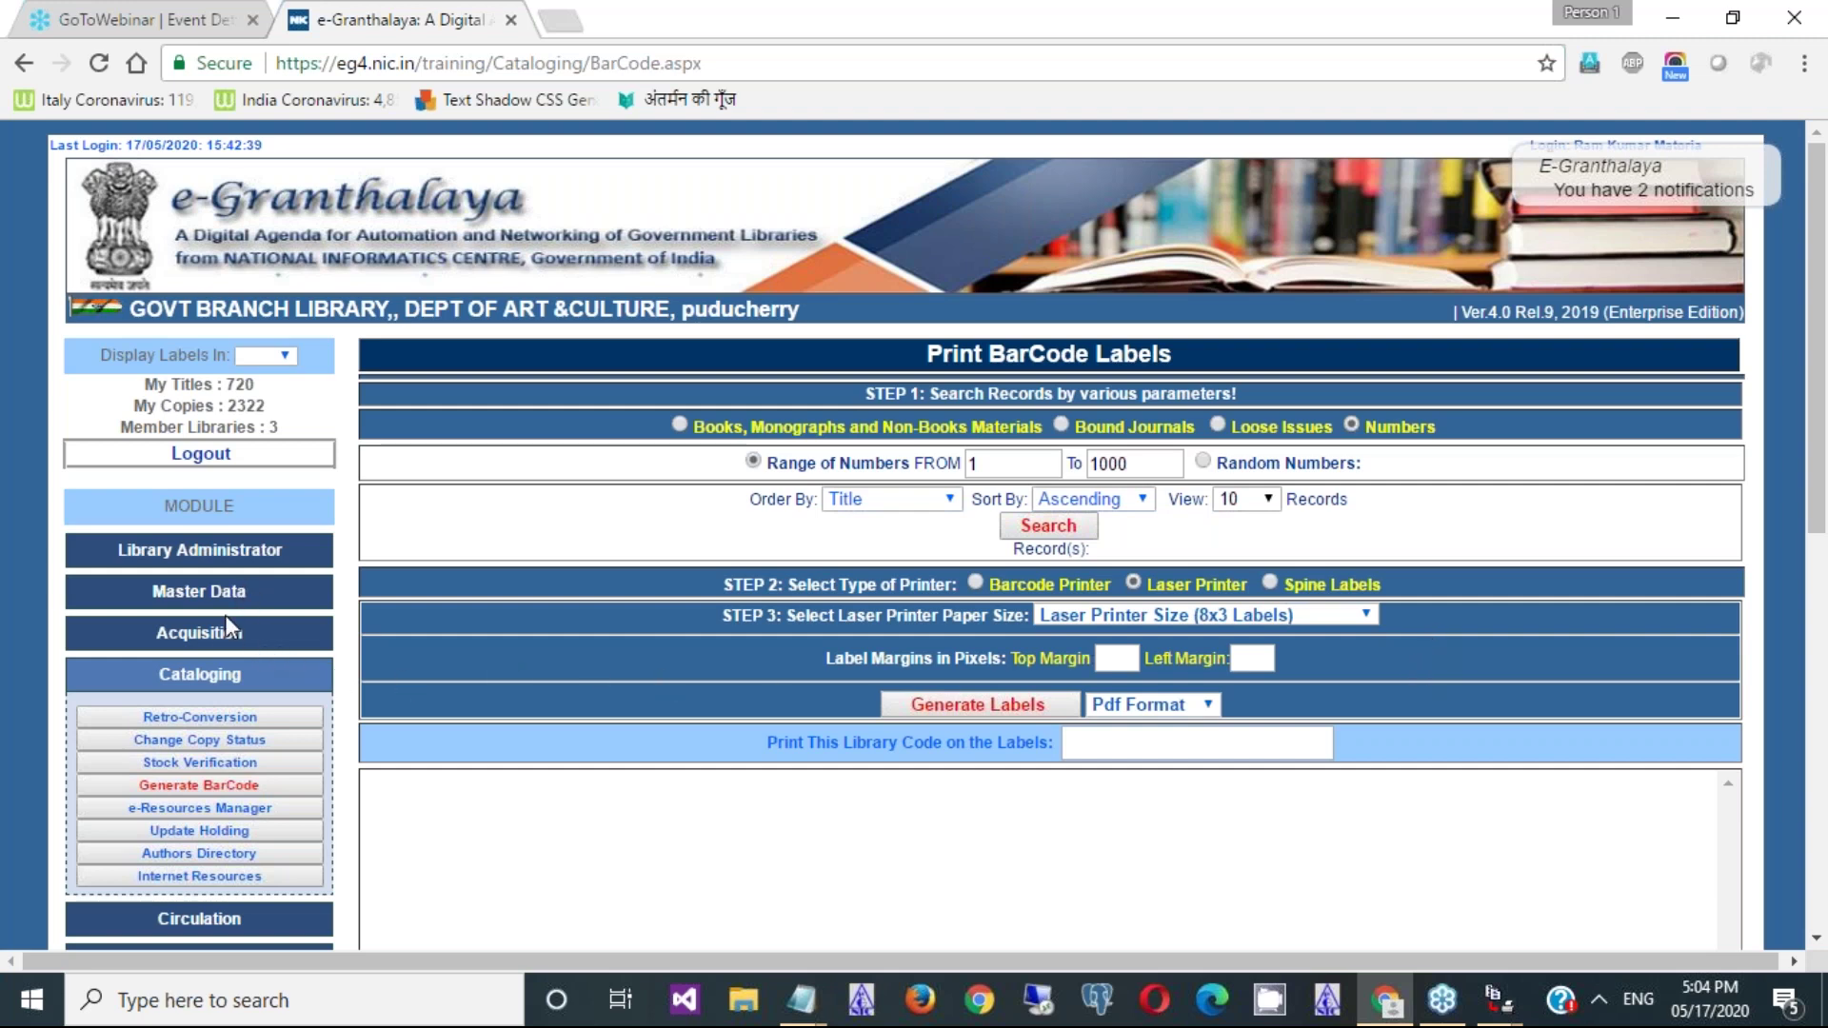
- Reopen Member Registration from the Circulation module's Member Management and search for all members again
left_click(183, 936)
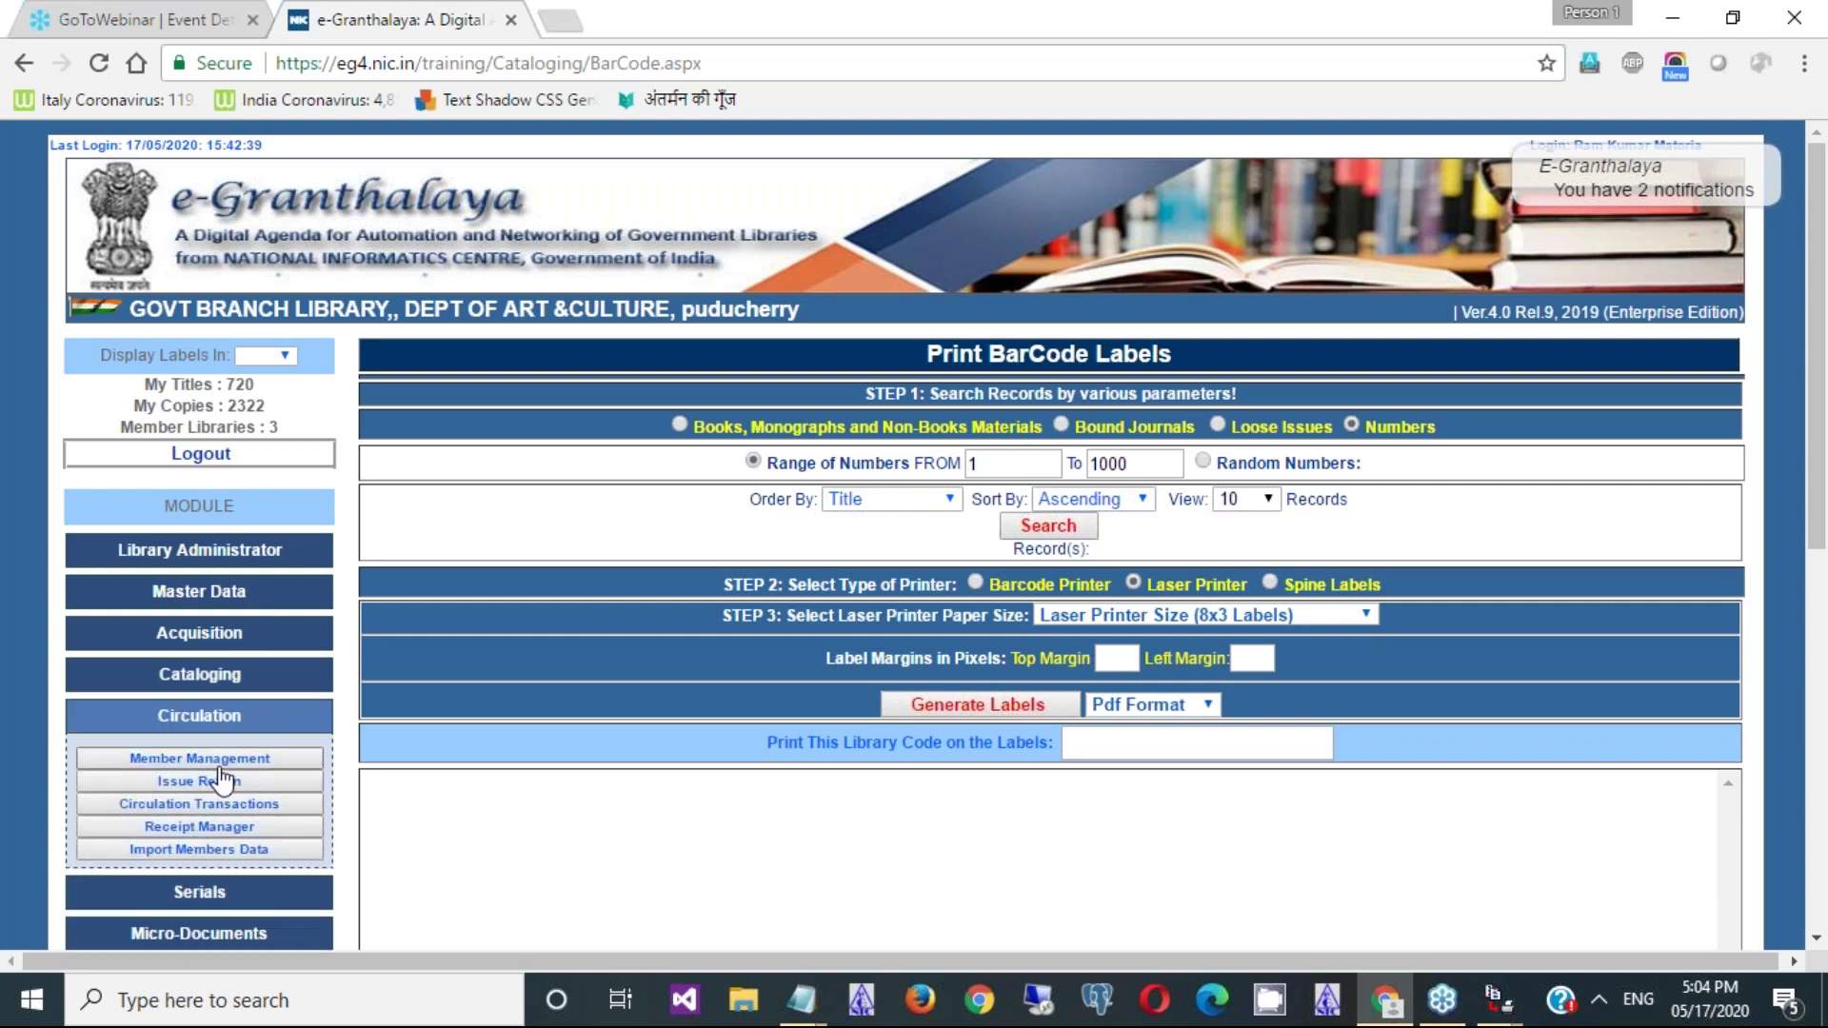
left_click(211, 759)
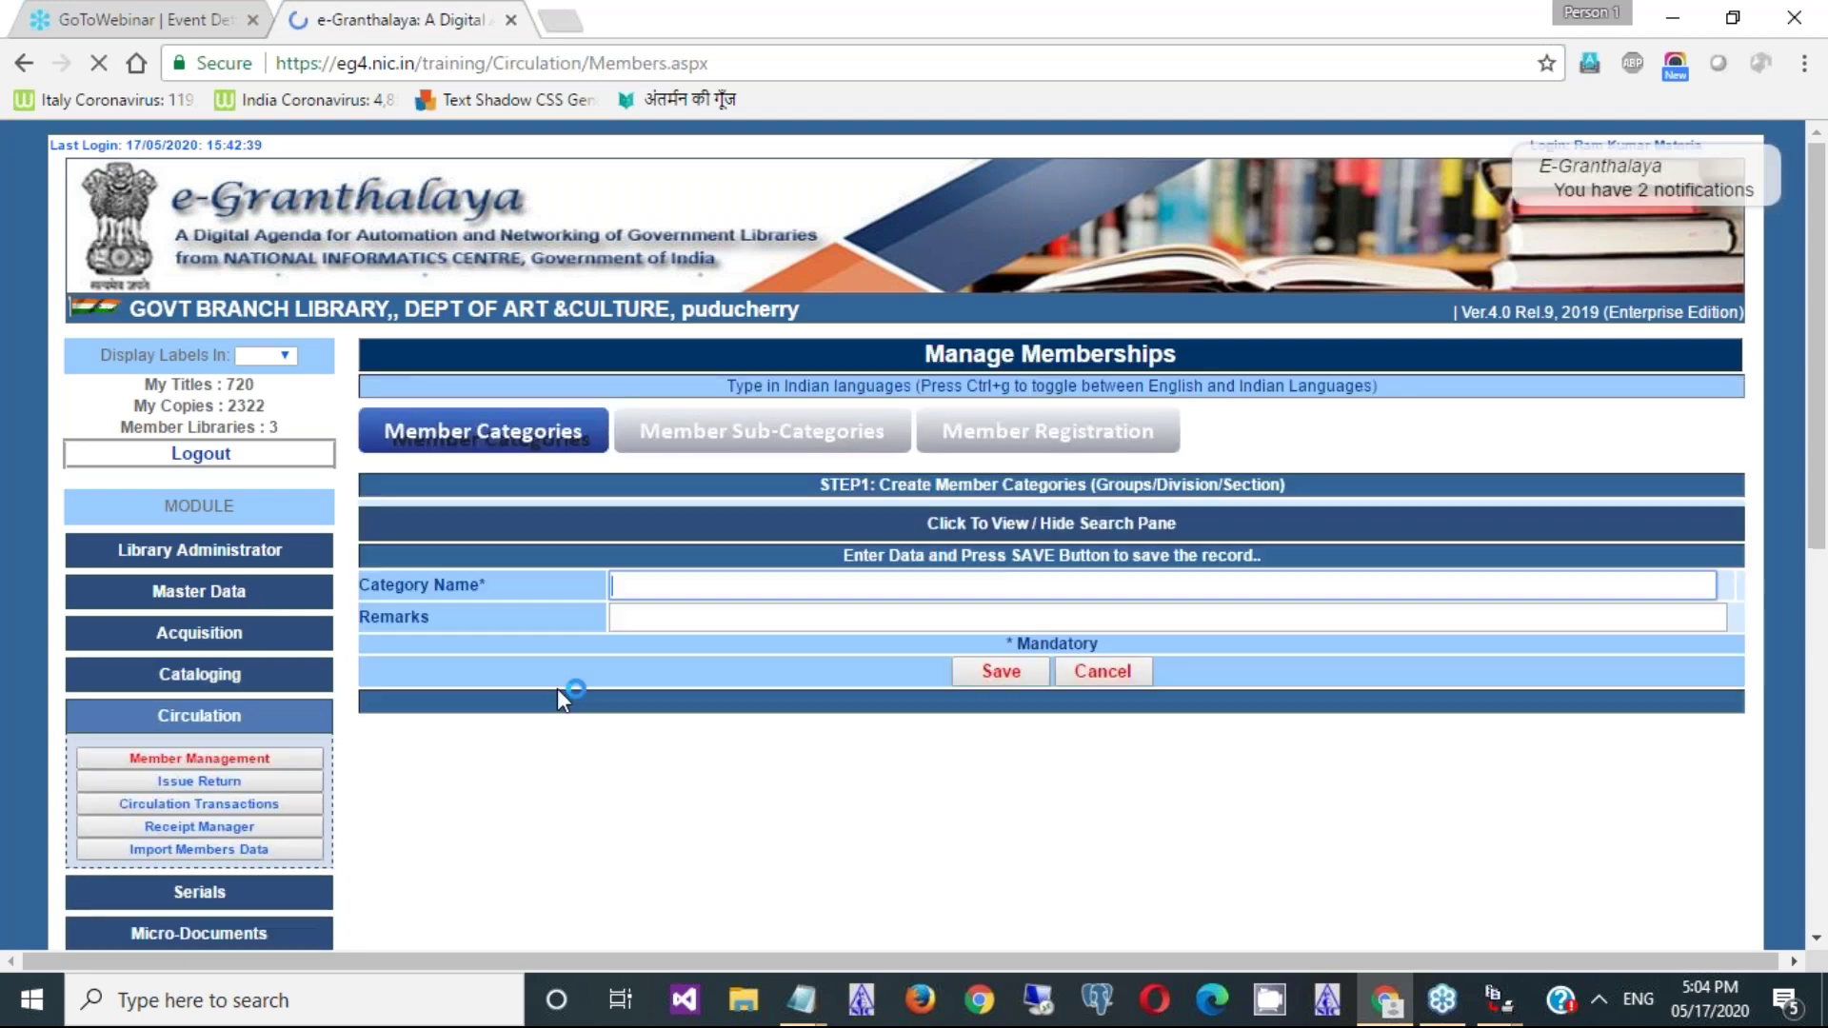
left_click(1052, 440)
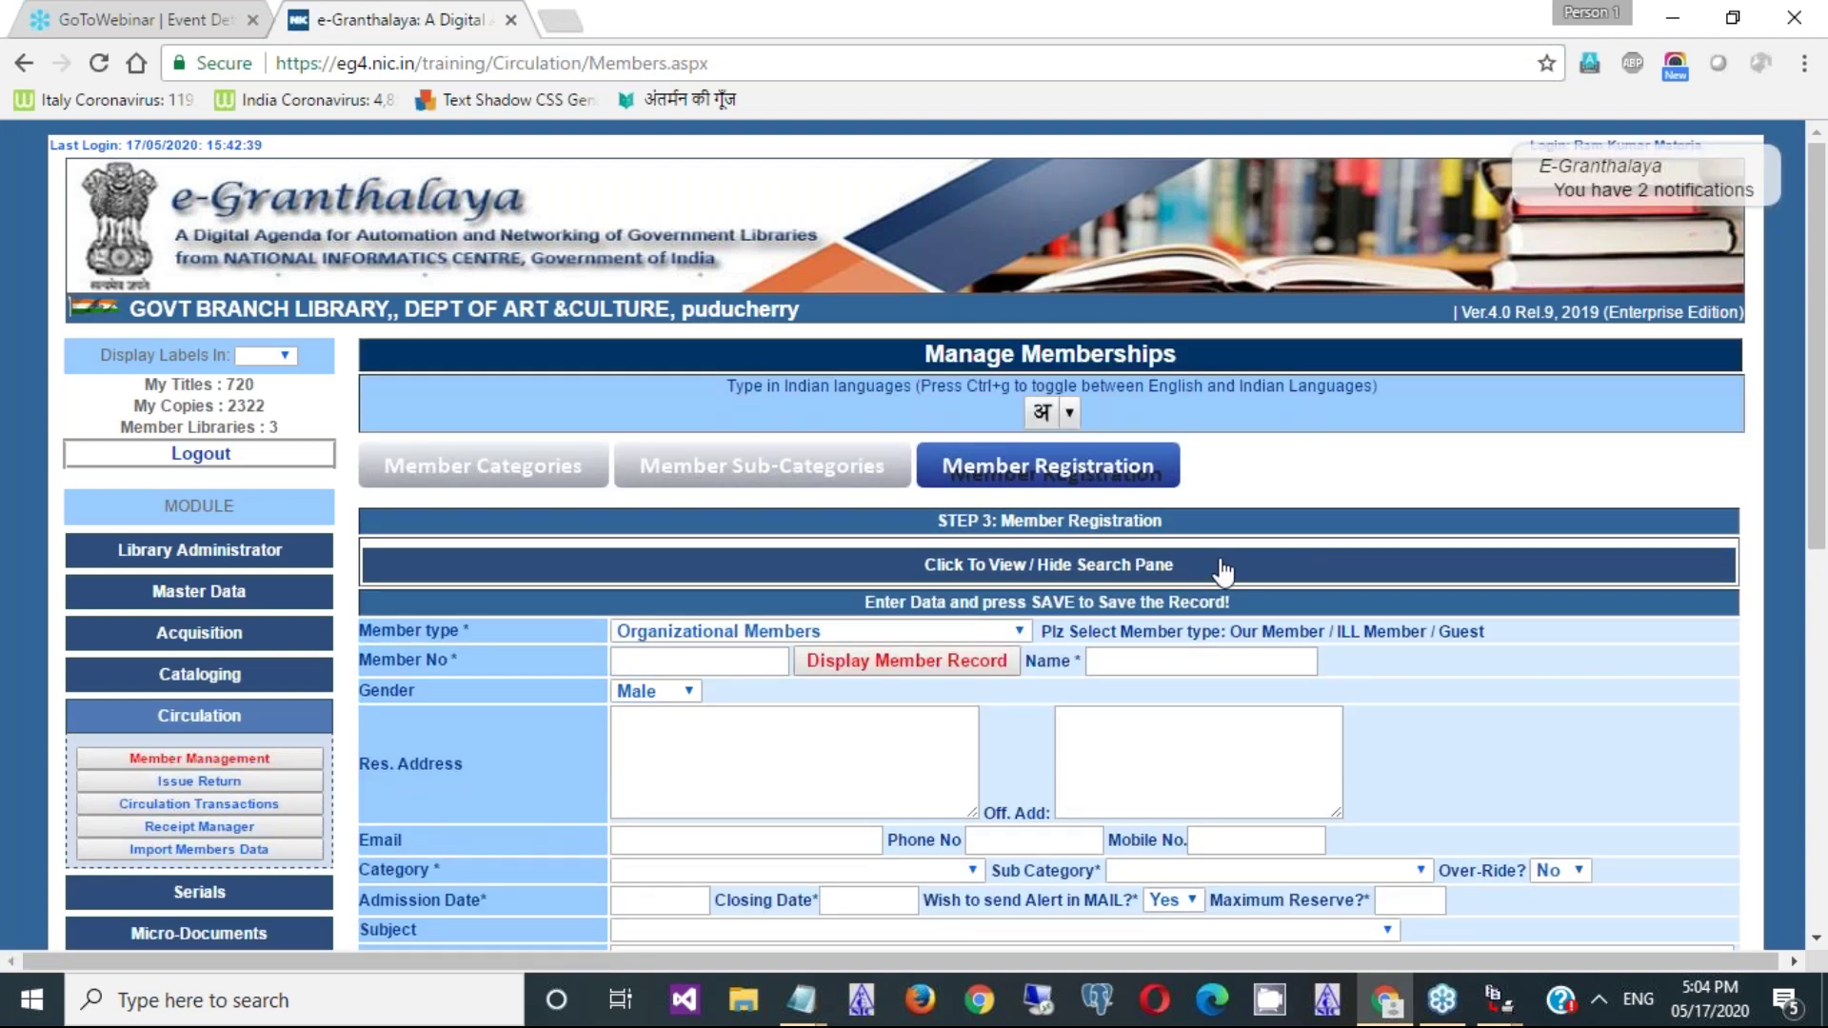
left_click(1223, 571)
left_click(1437, 809)
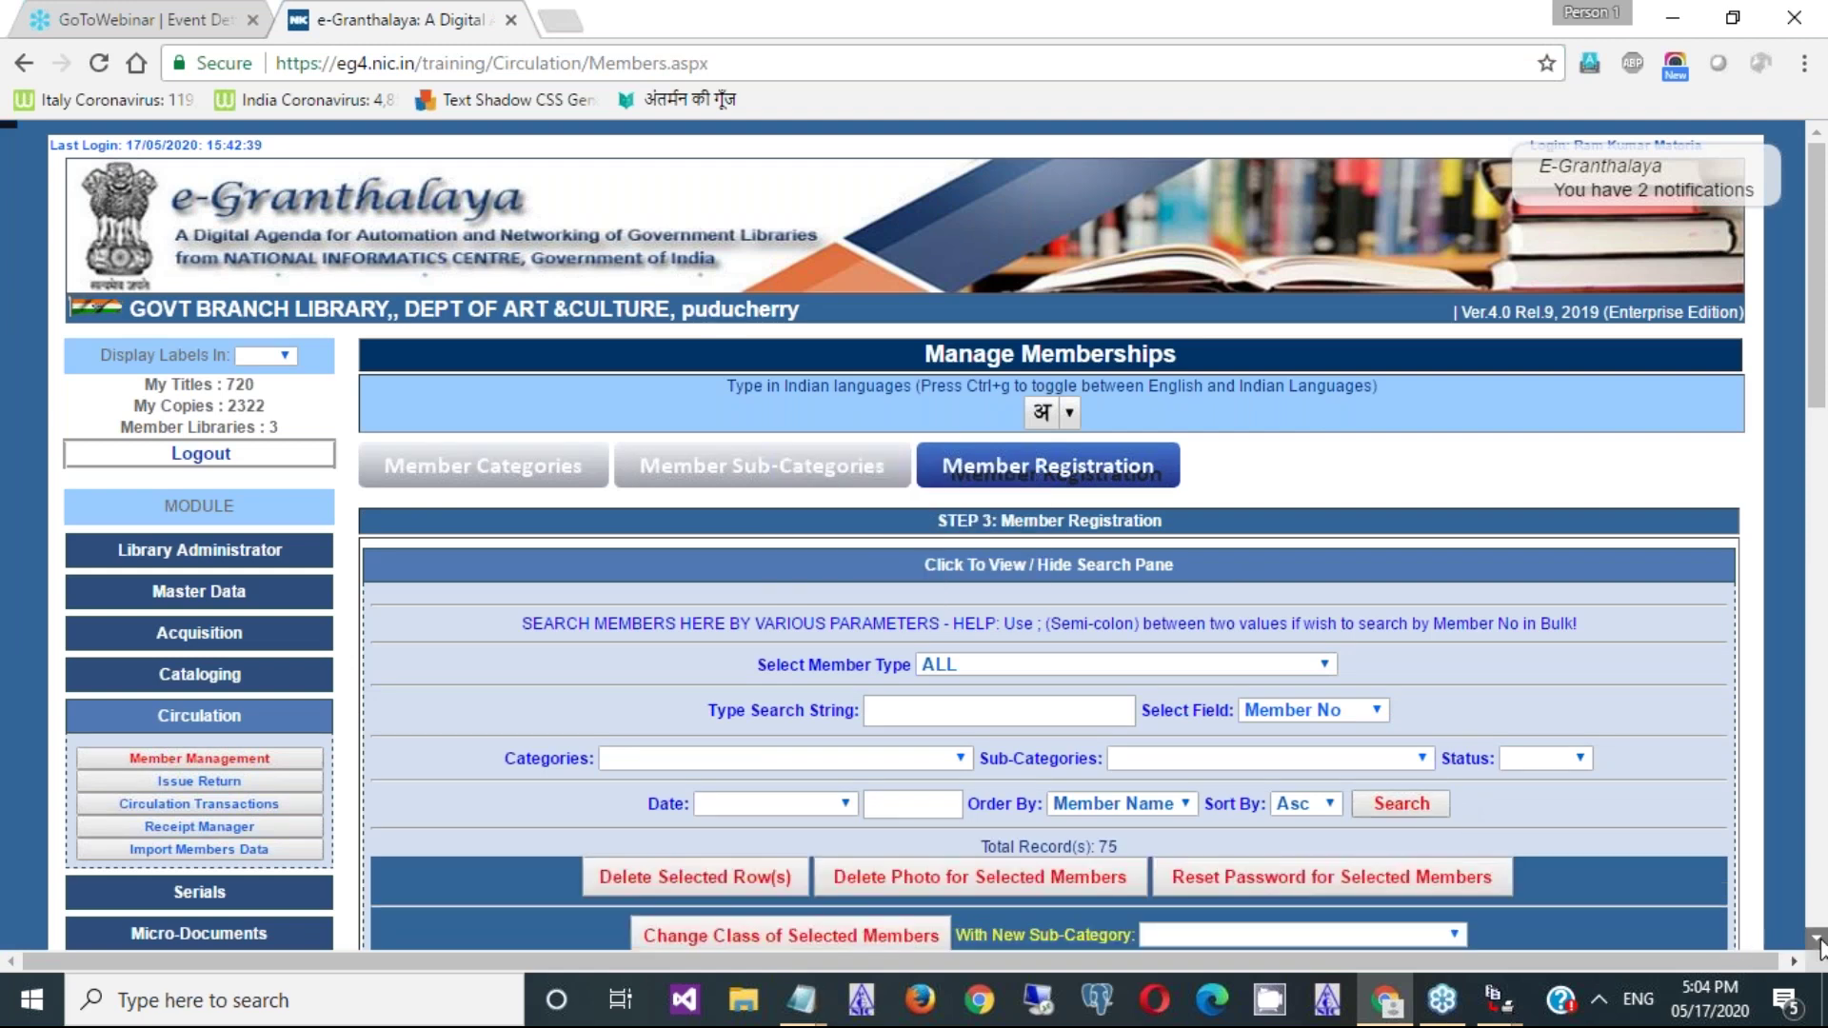
- Generate member cards in Design 8 and Pdf Format for the selected records, save the PDF and open it
scroll(893, 522, "down", 6)
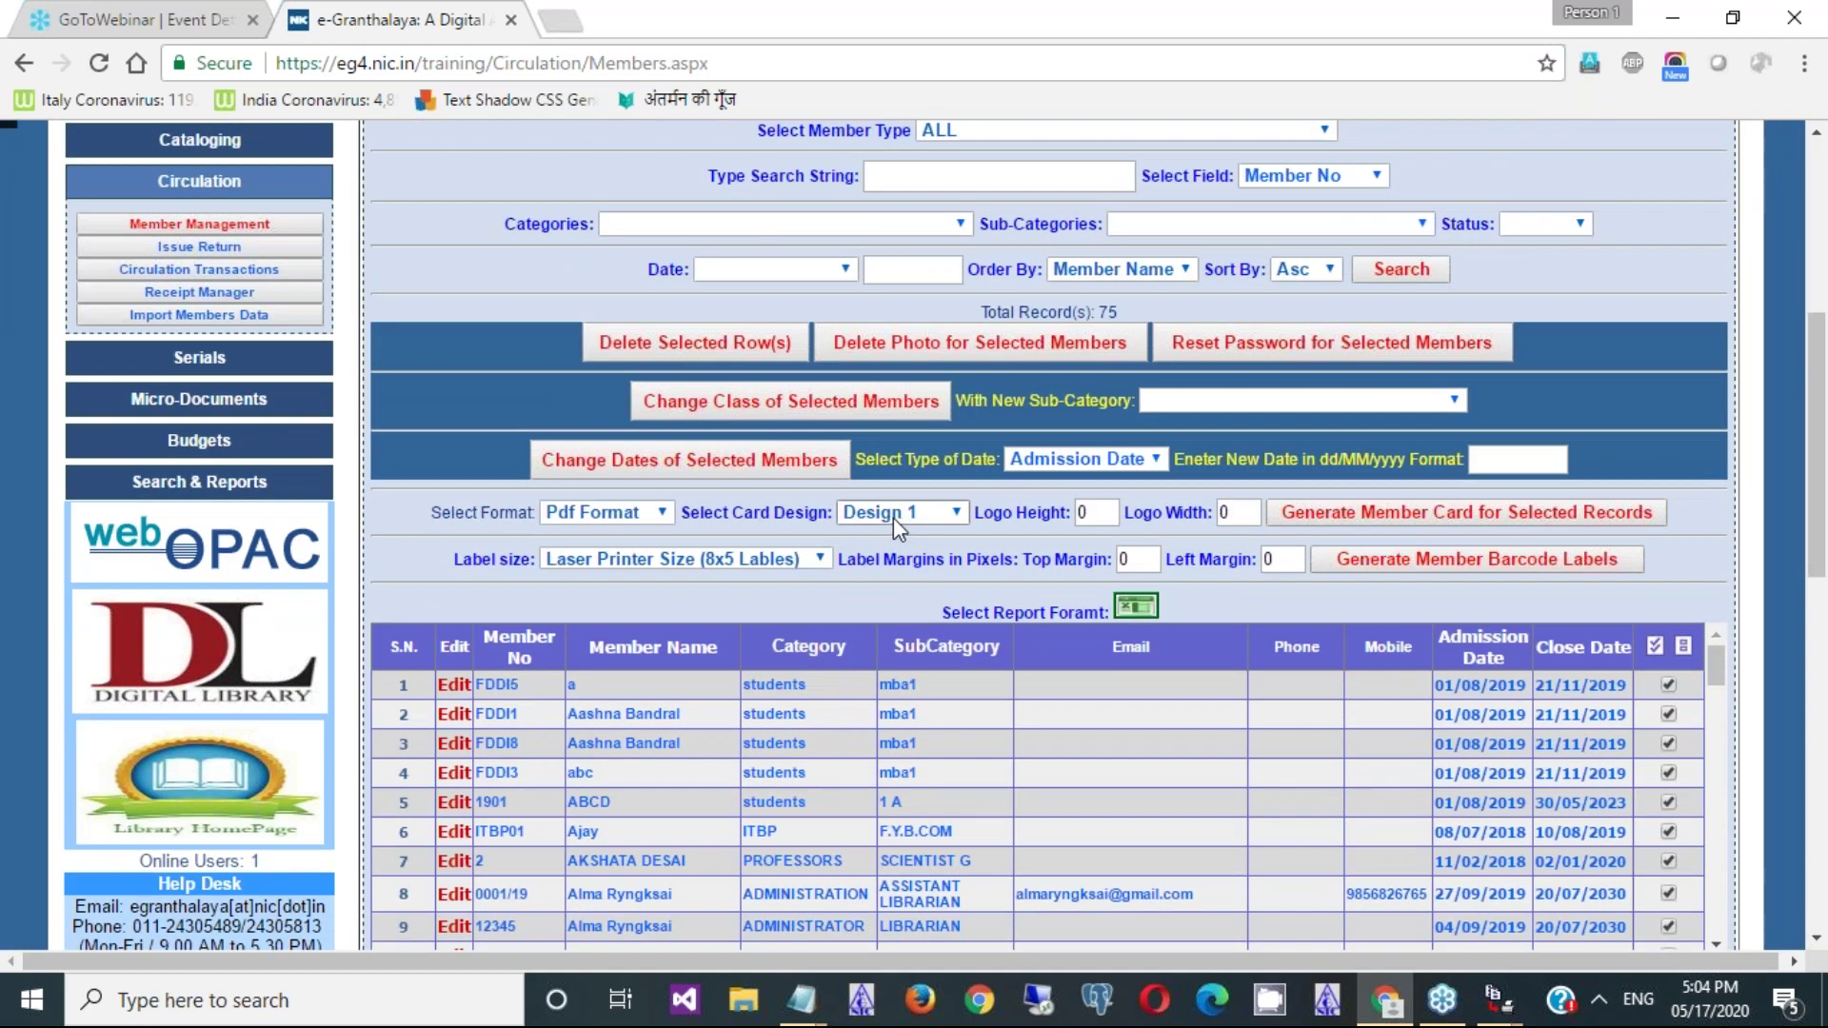
left_click(895, 514)
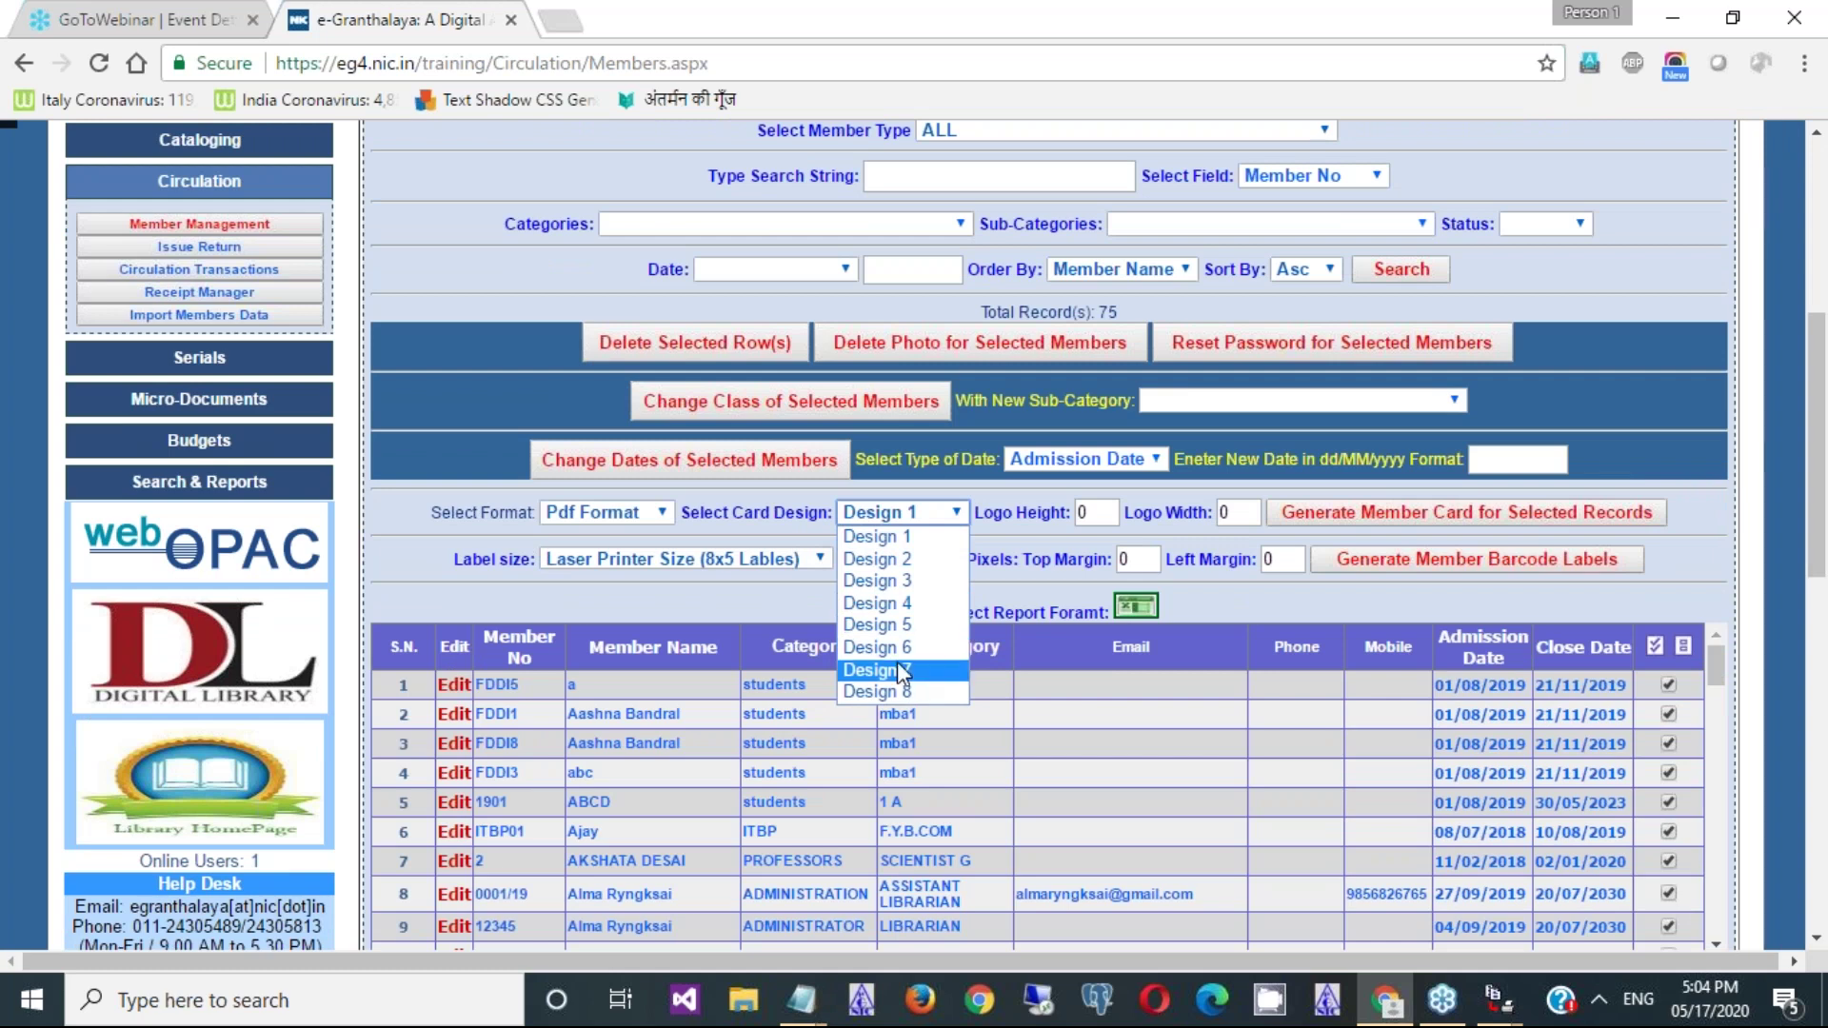
left_click(900, 691)
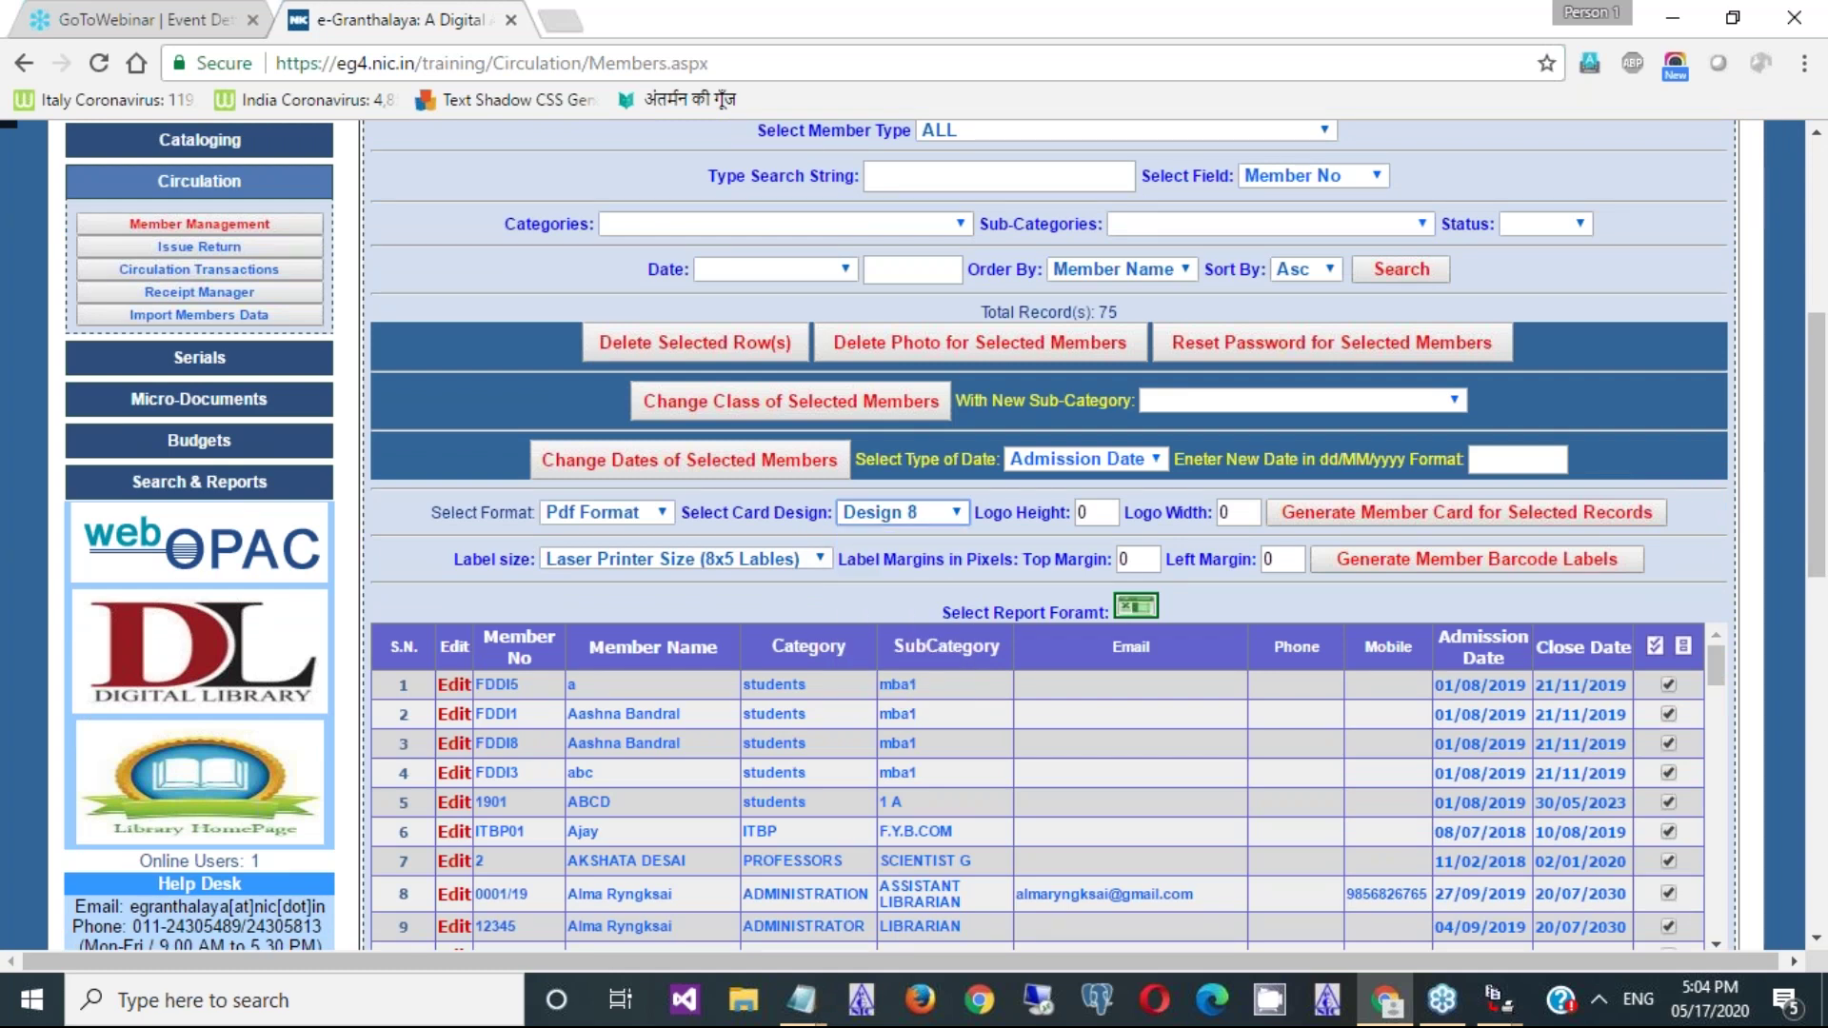
left_click(1344, 525)
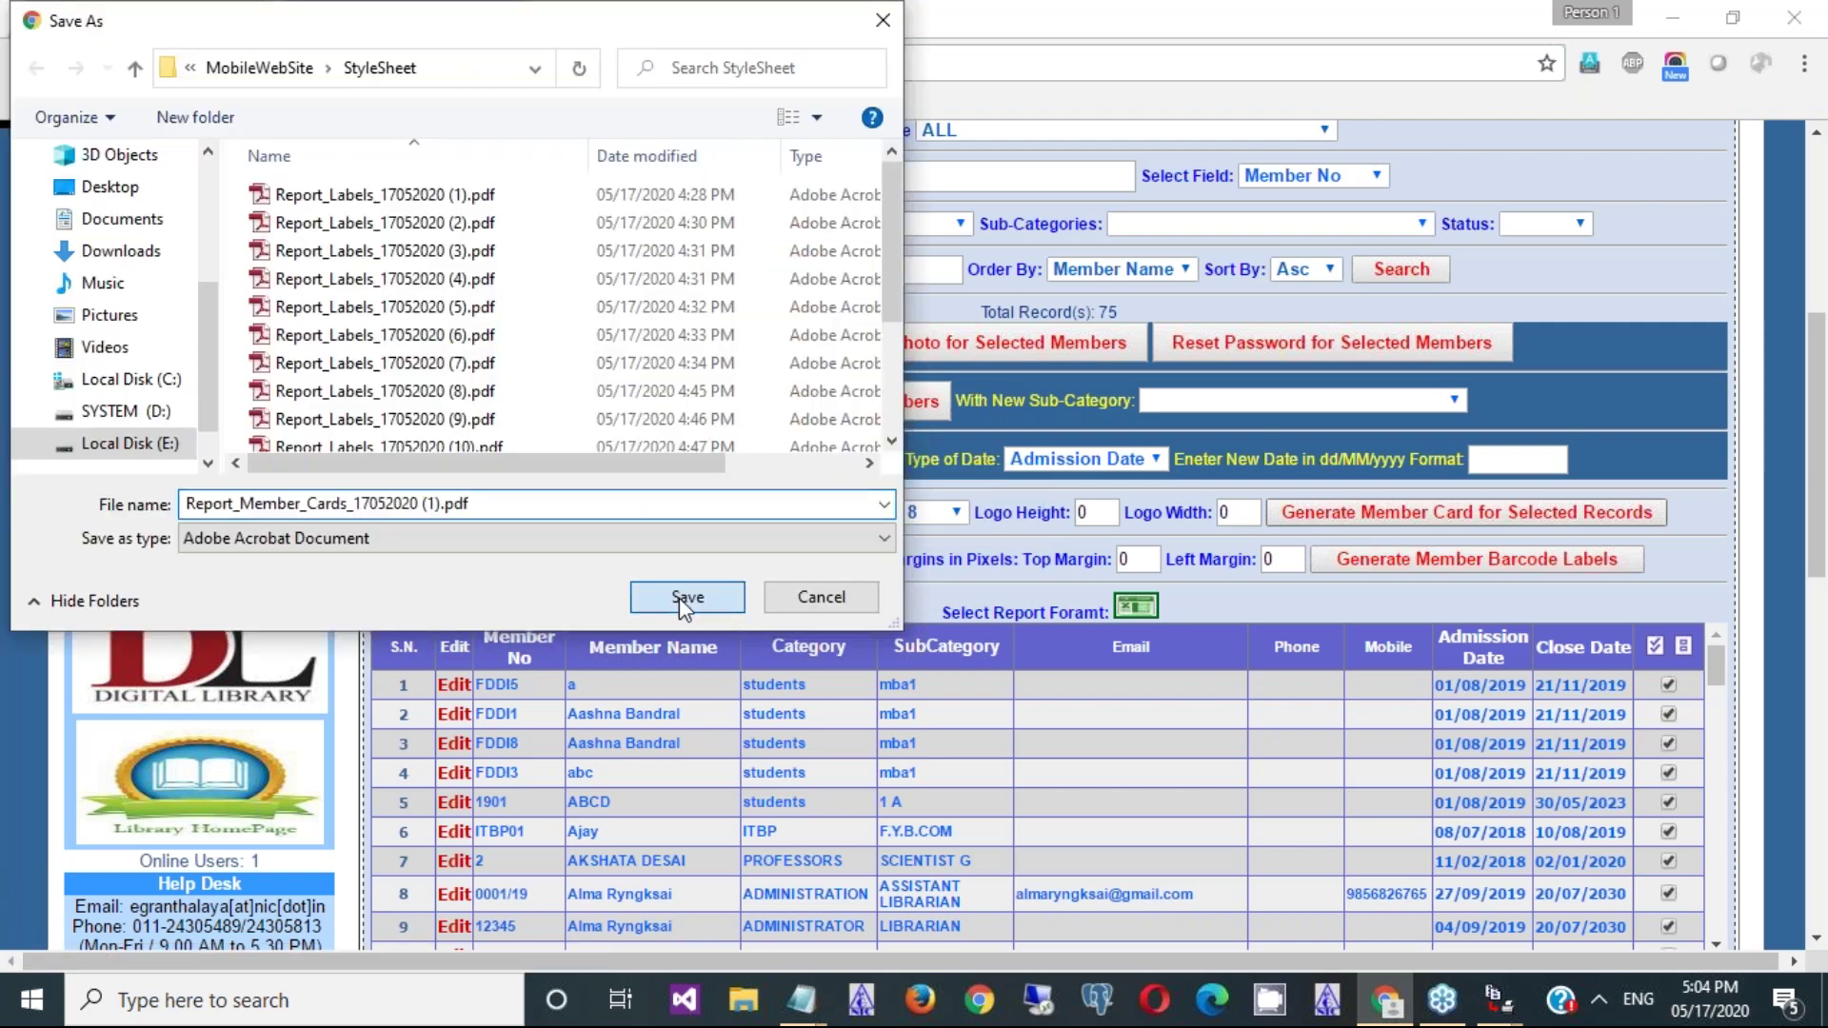
left_click(678, 597)
left_click(142, 943)
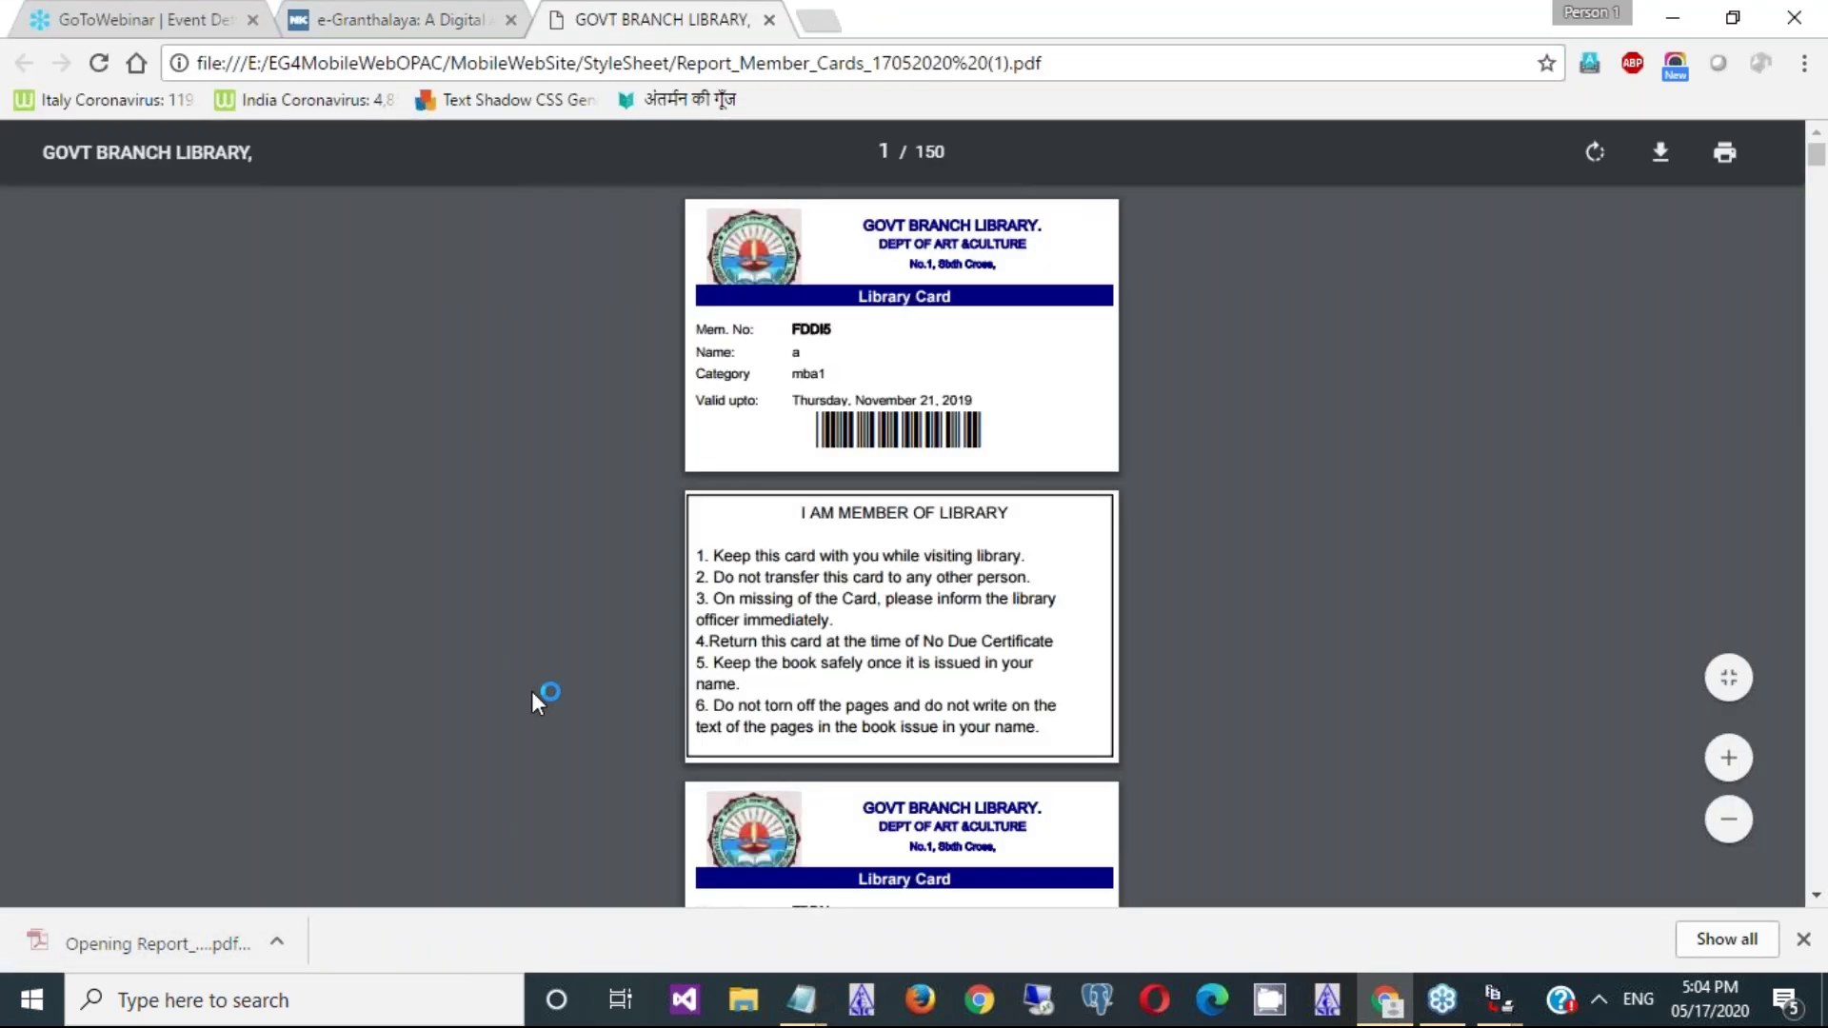
- Examine the barcode and layout of the first library card in the PDF at a larger zoom
triple_click(890, 429)
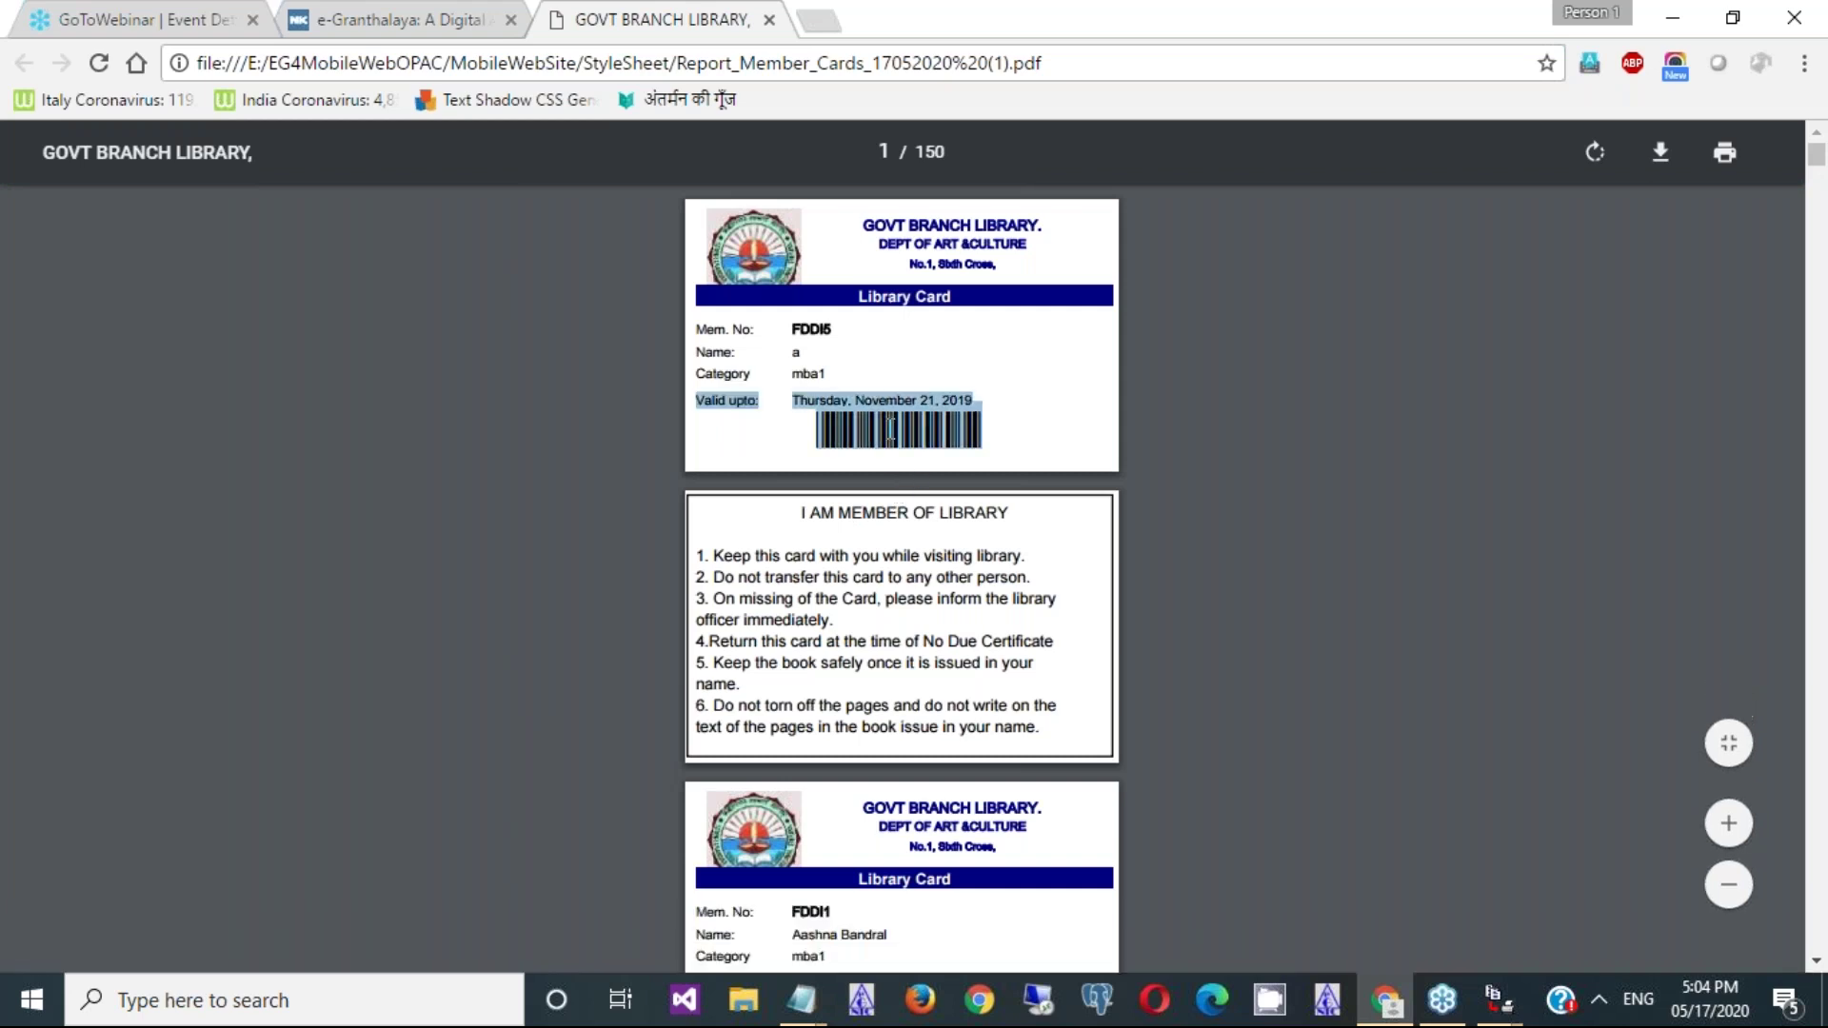
left_click_drag(934, 428, 934, 429)
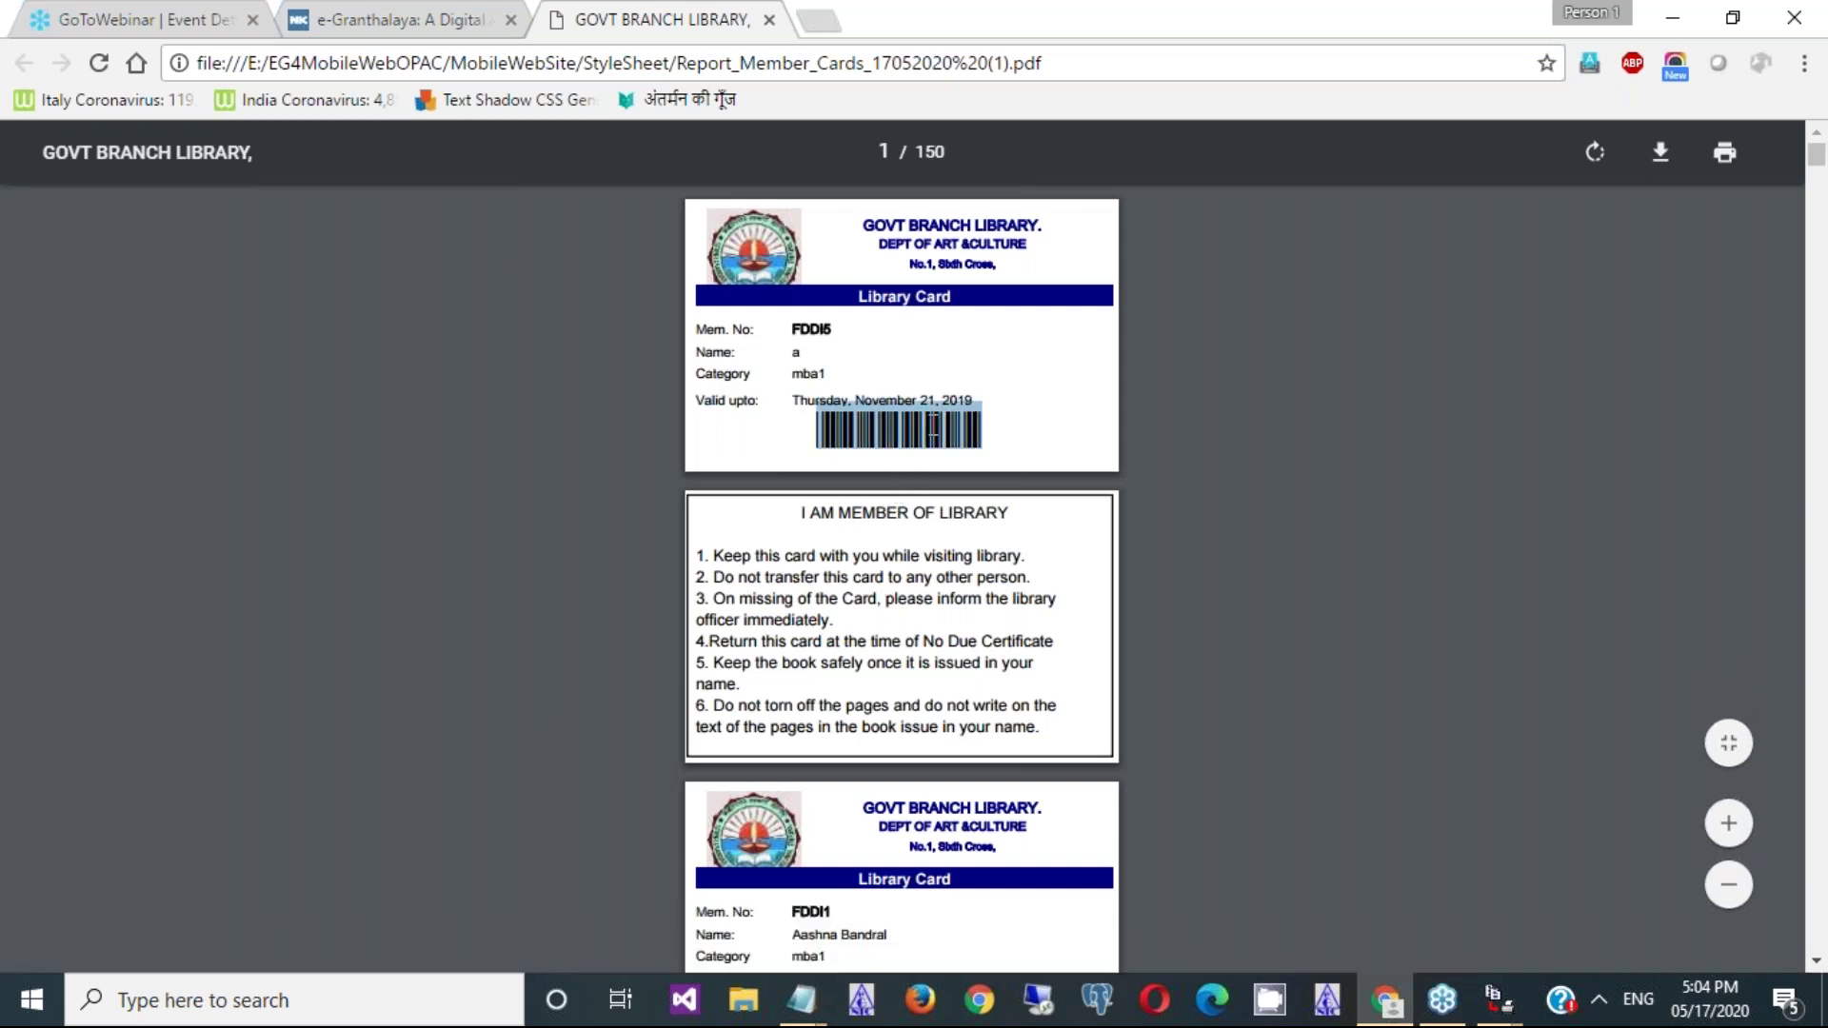
left_click(1025, 322)
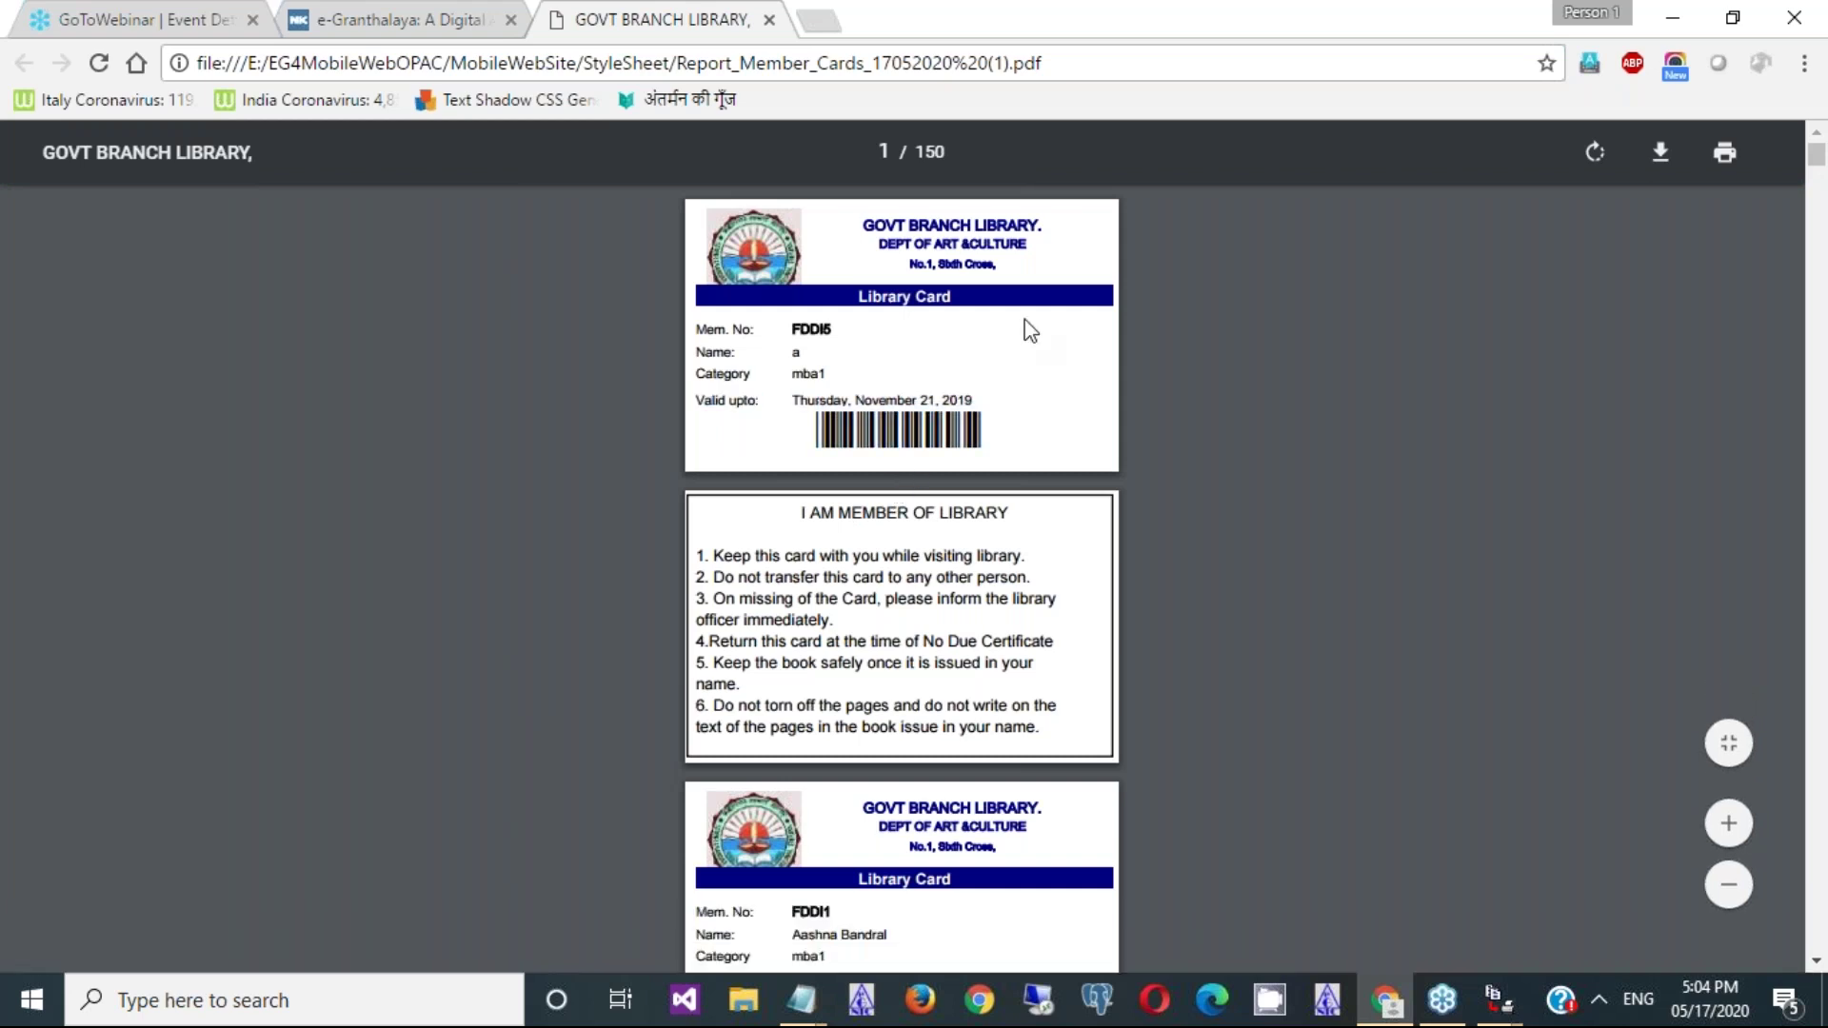
left_click(1726, 822)
left_click(1728, 824)
left_click(1729, 824)
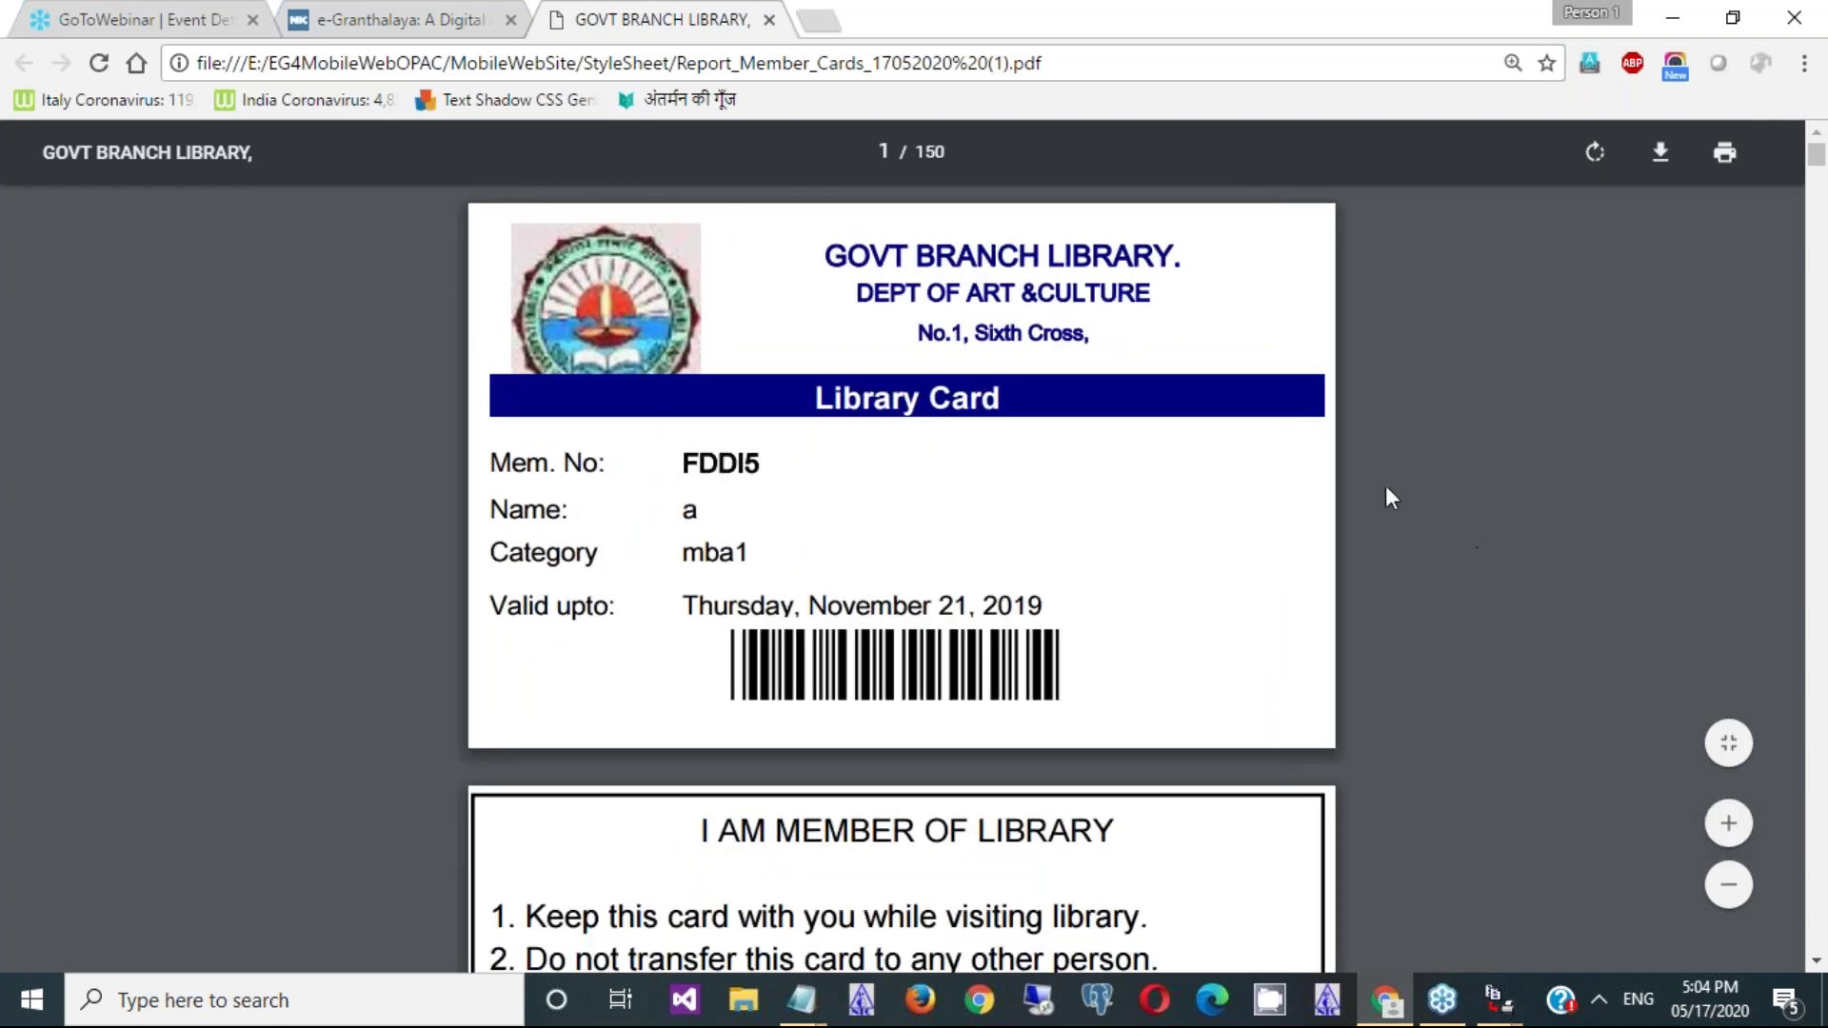
- Review the available card designs in Member Registration and return to Generate BarCode under Cataloging
left_click(448, 23)
left_click(912, 514)
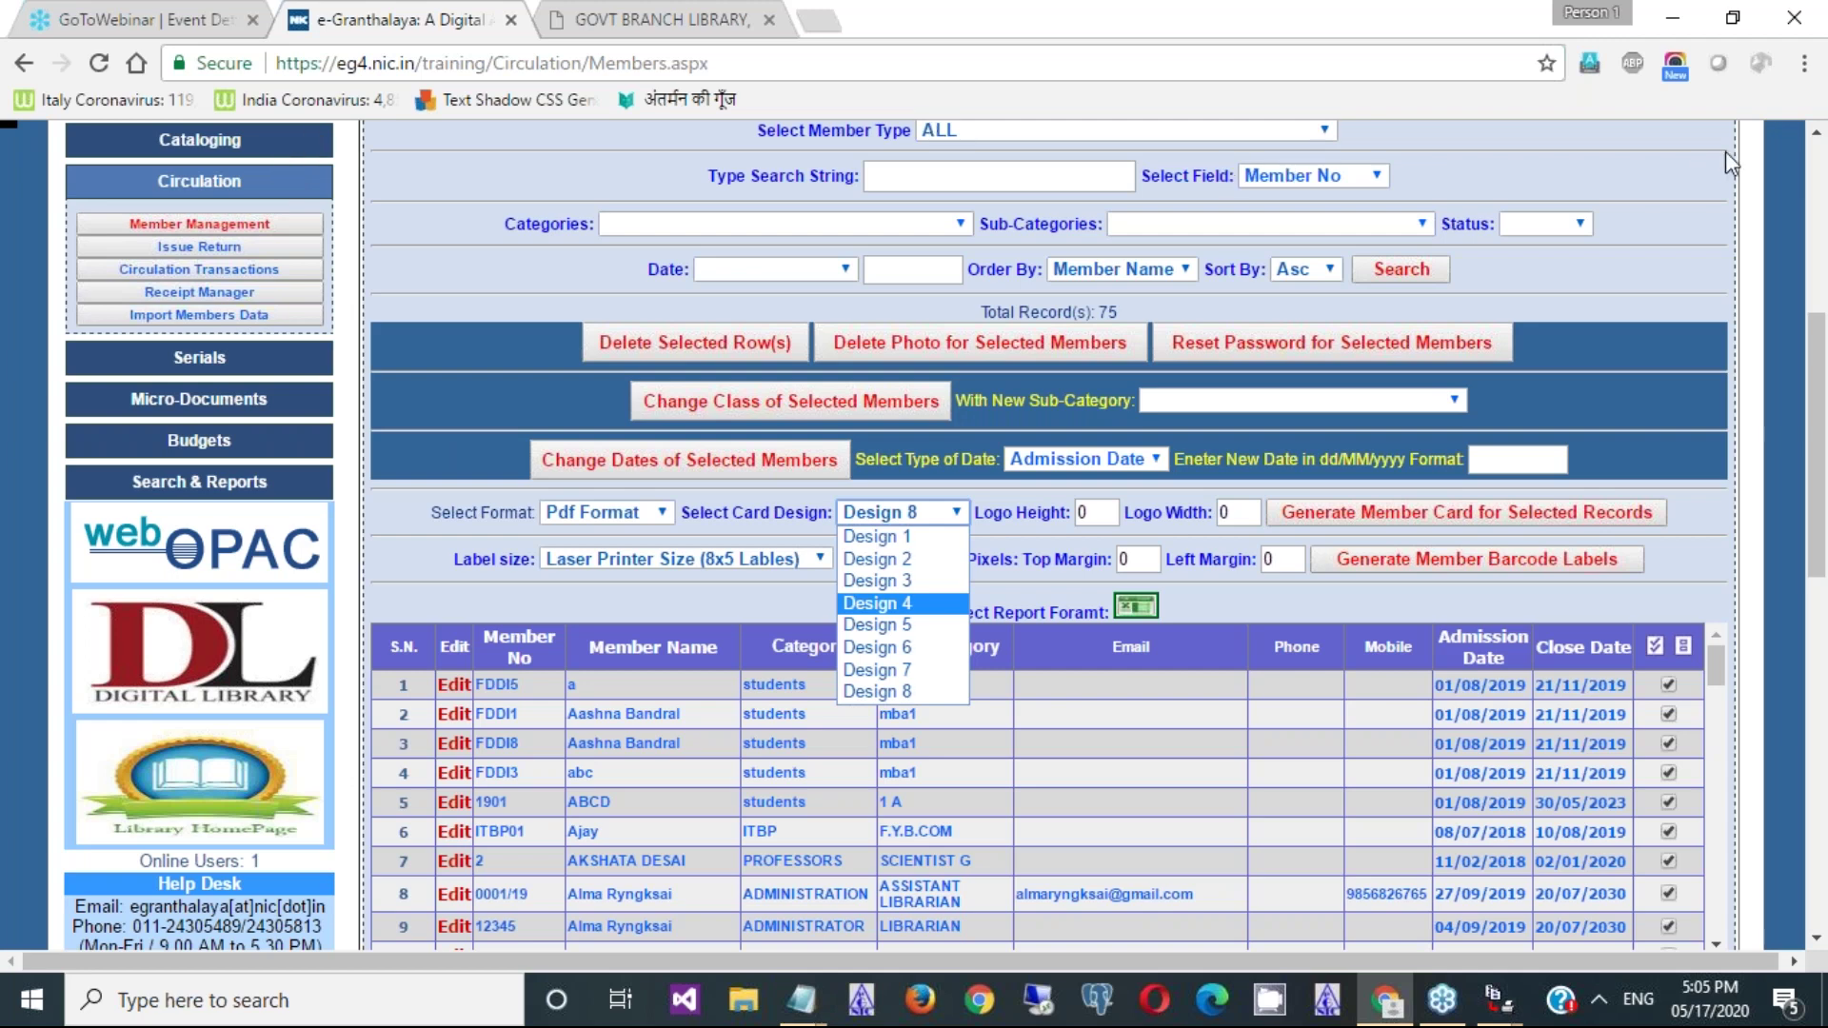
left_click(1796, 93)
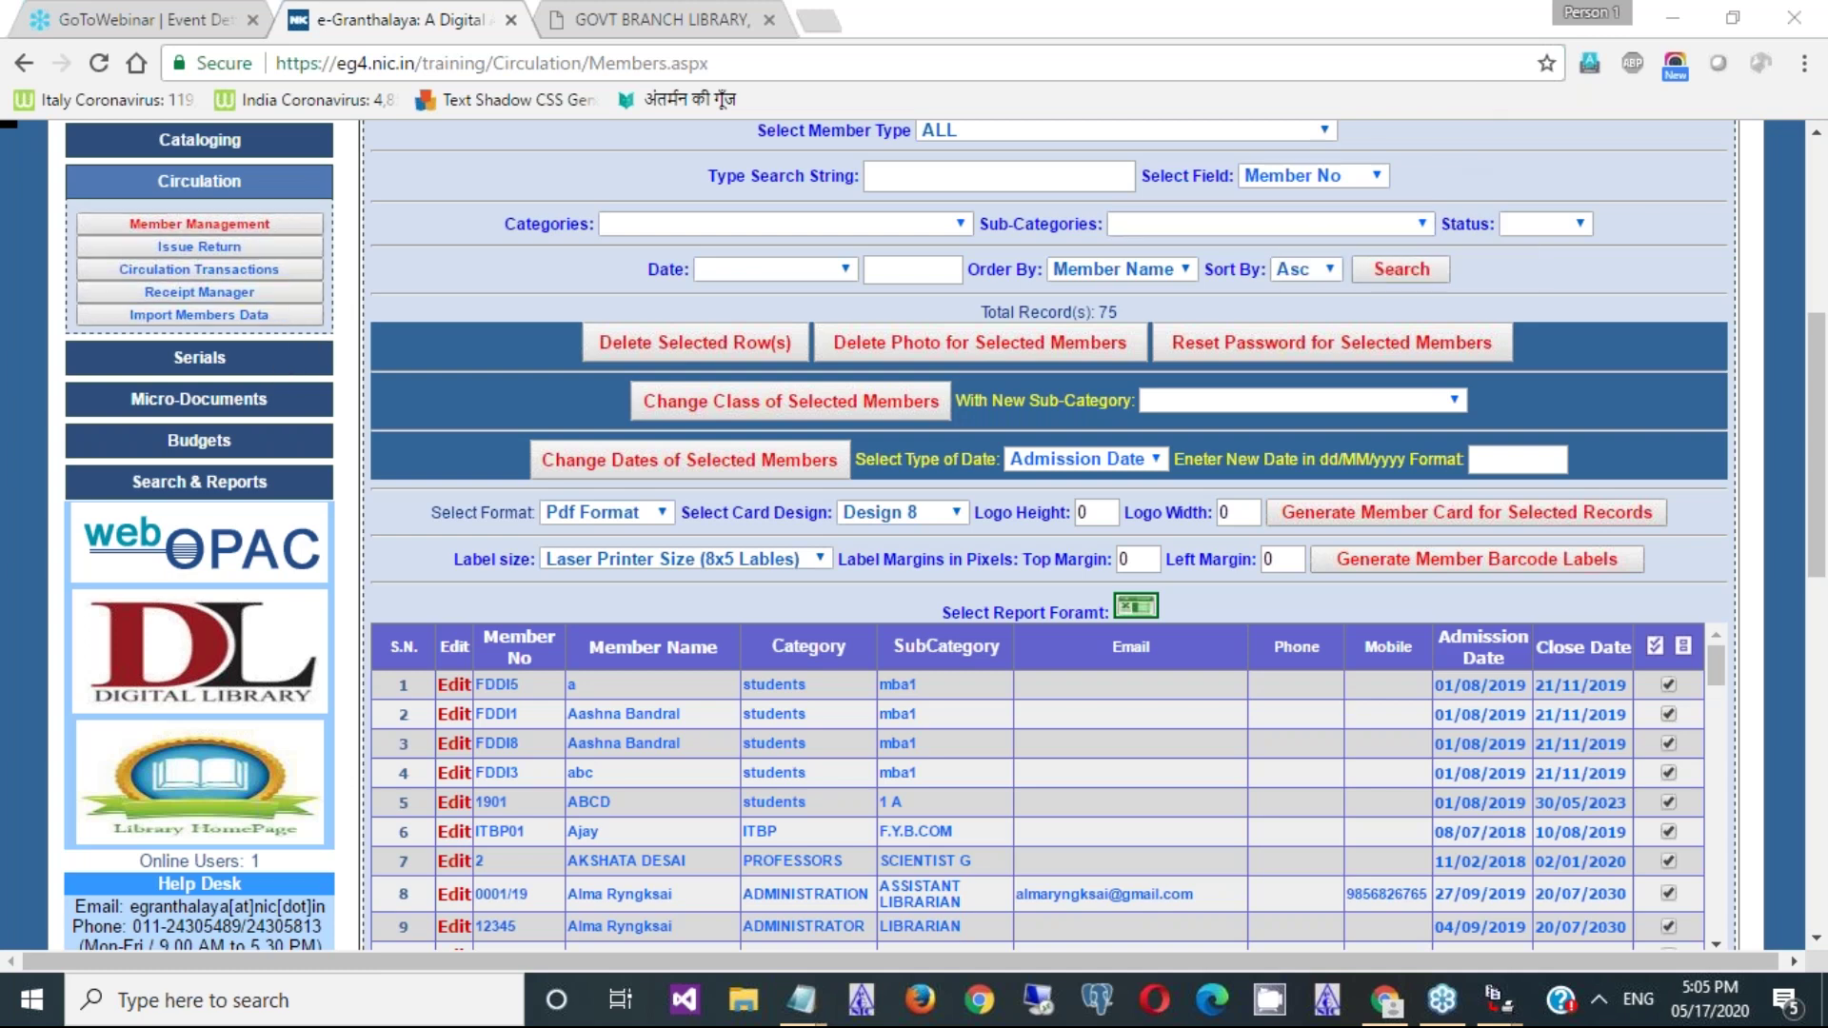
left_click(299, 160)
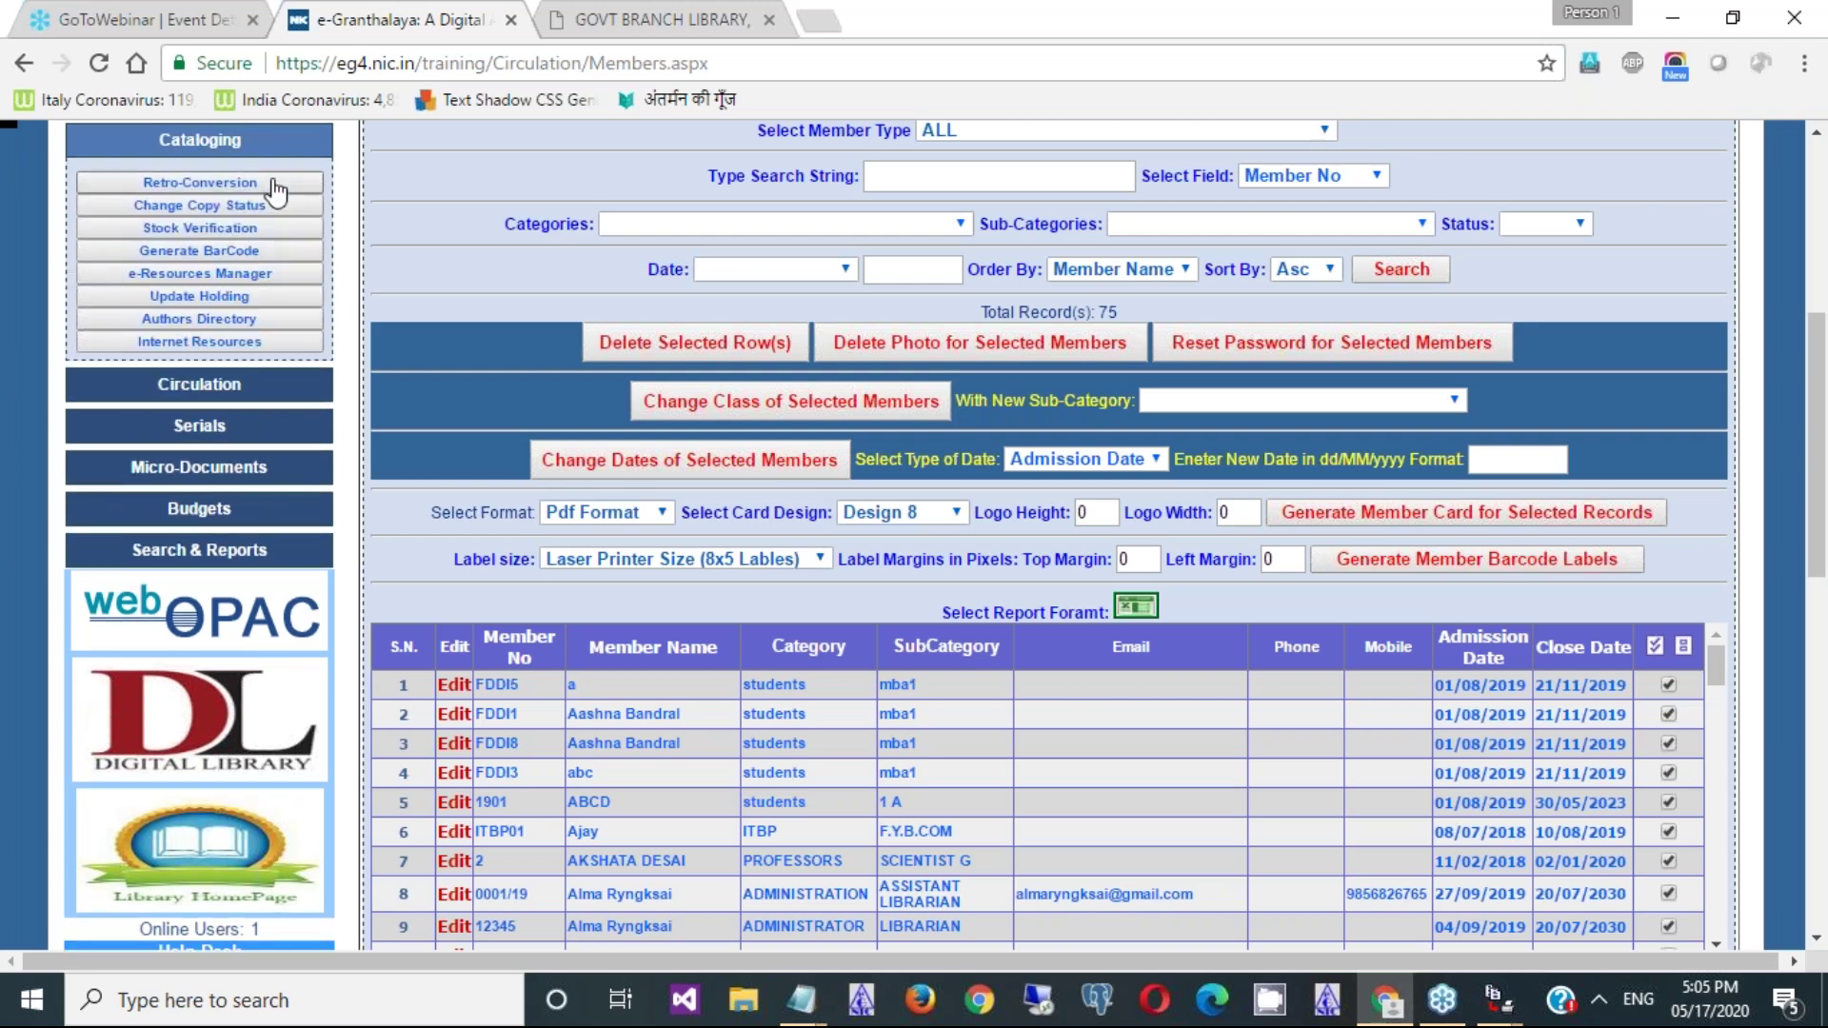
left_click(238, 253)
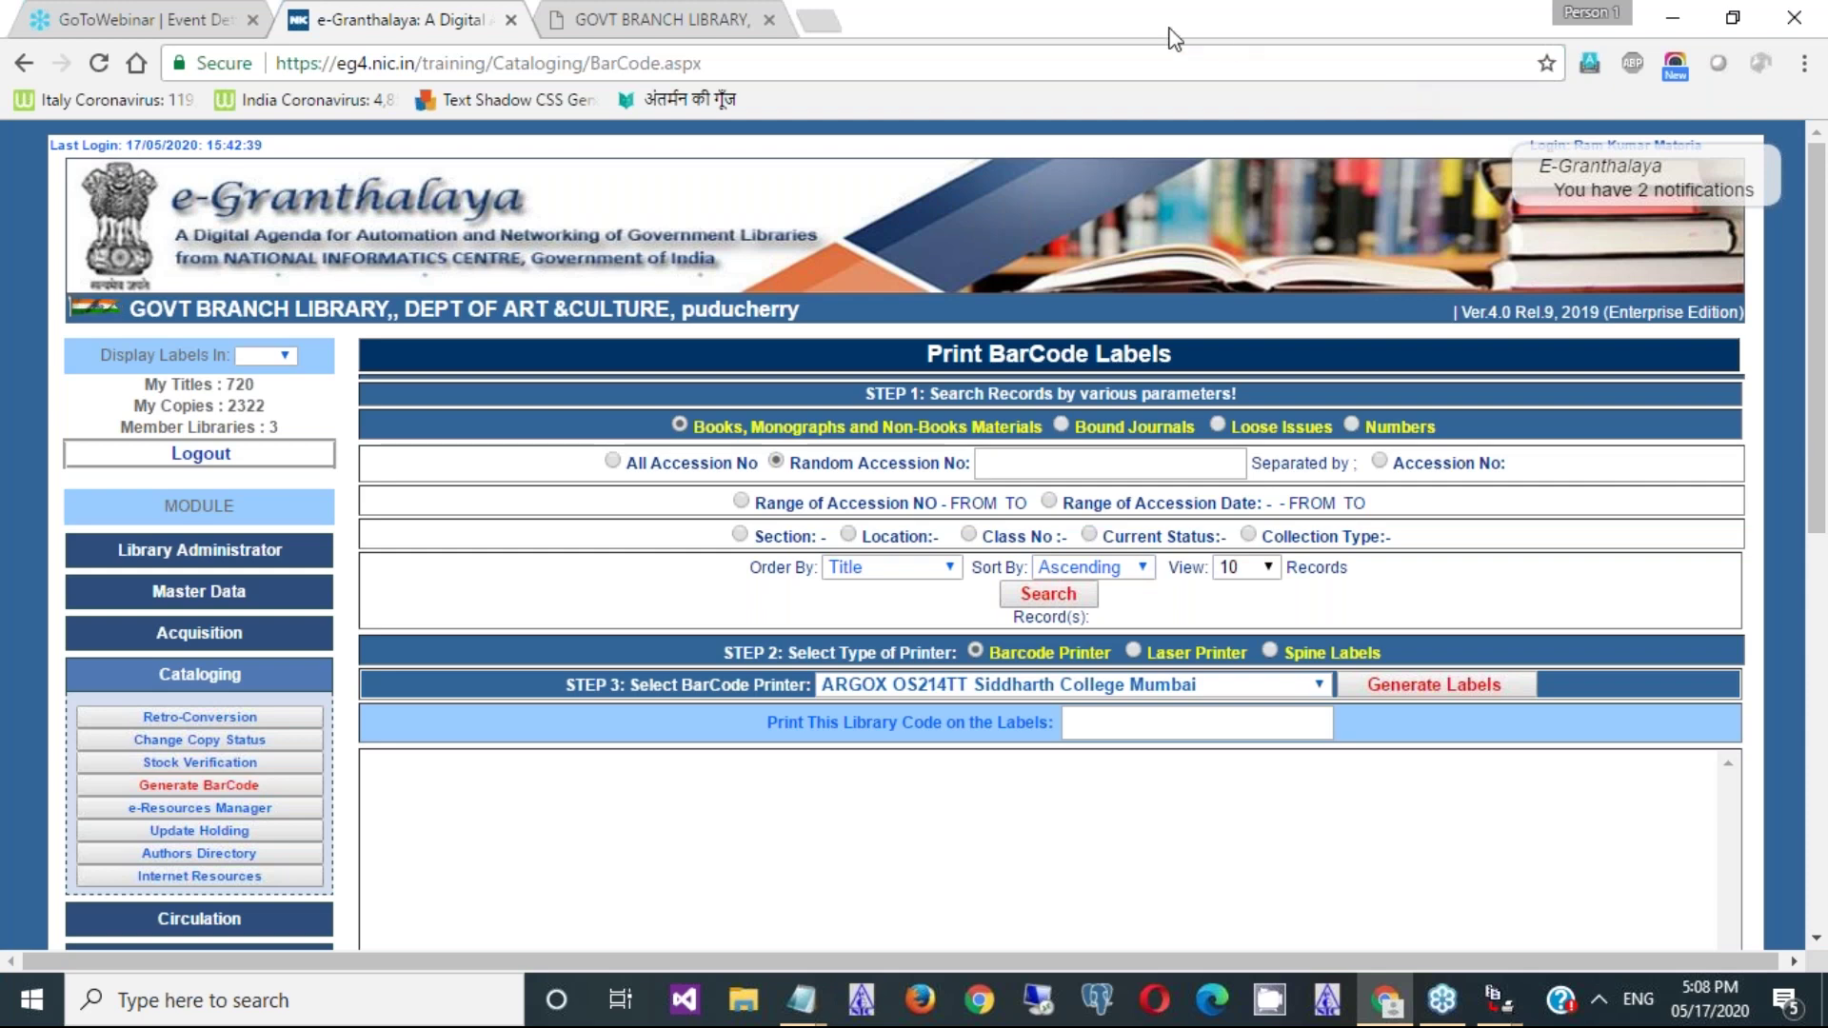
- View the member card PDF again and close it
left_click(683, 25)
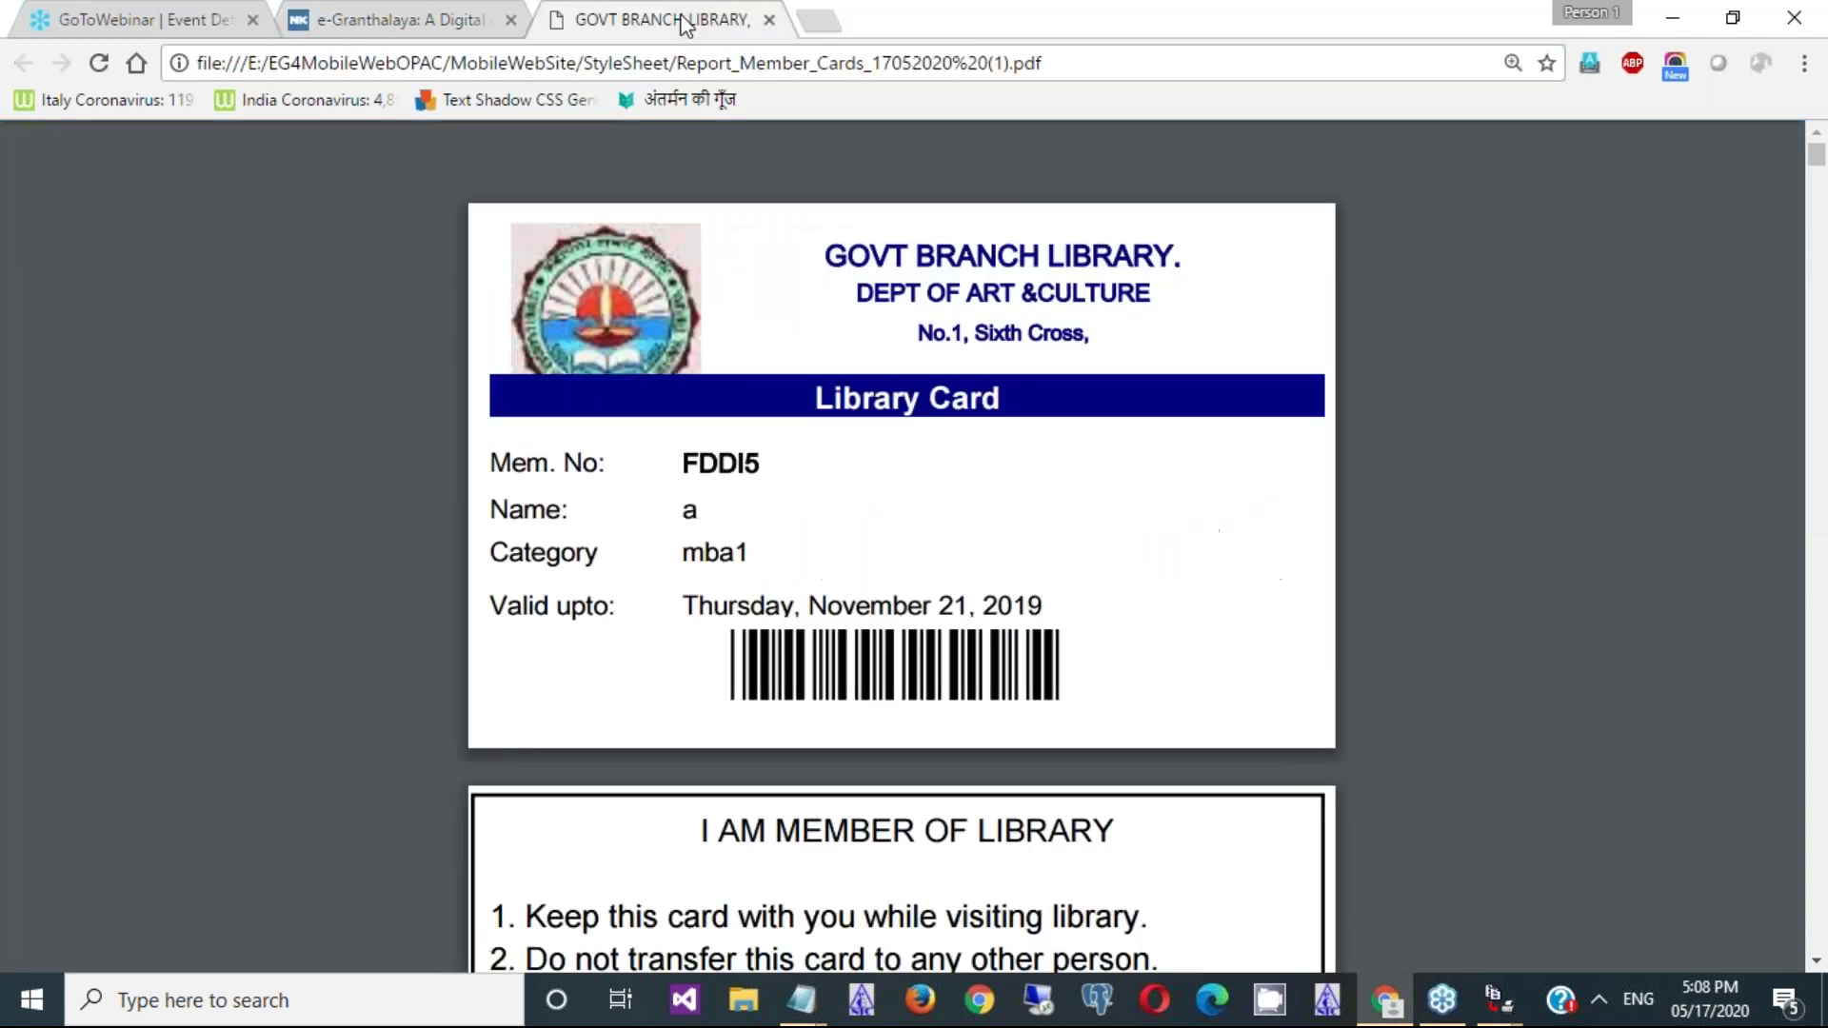
left_click(453, 21)
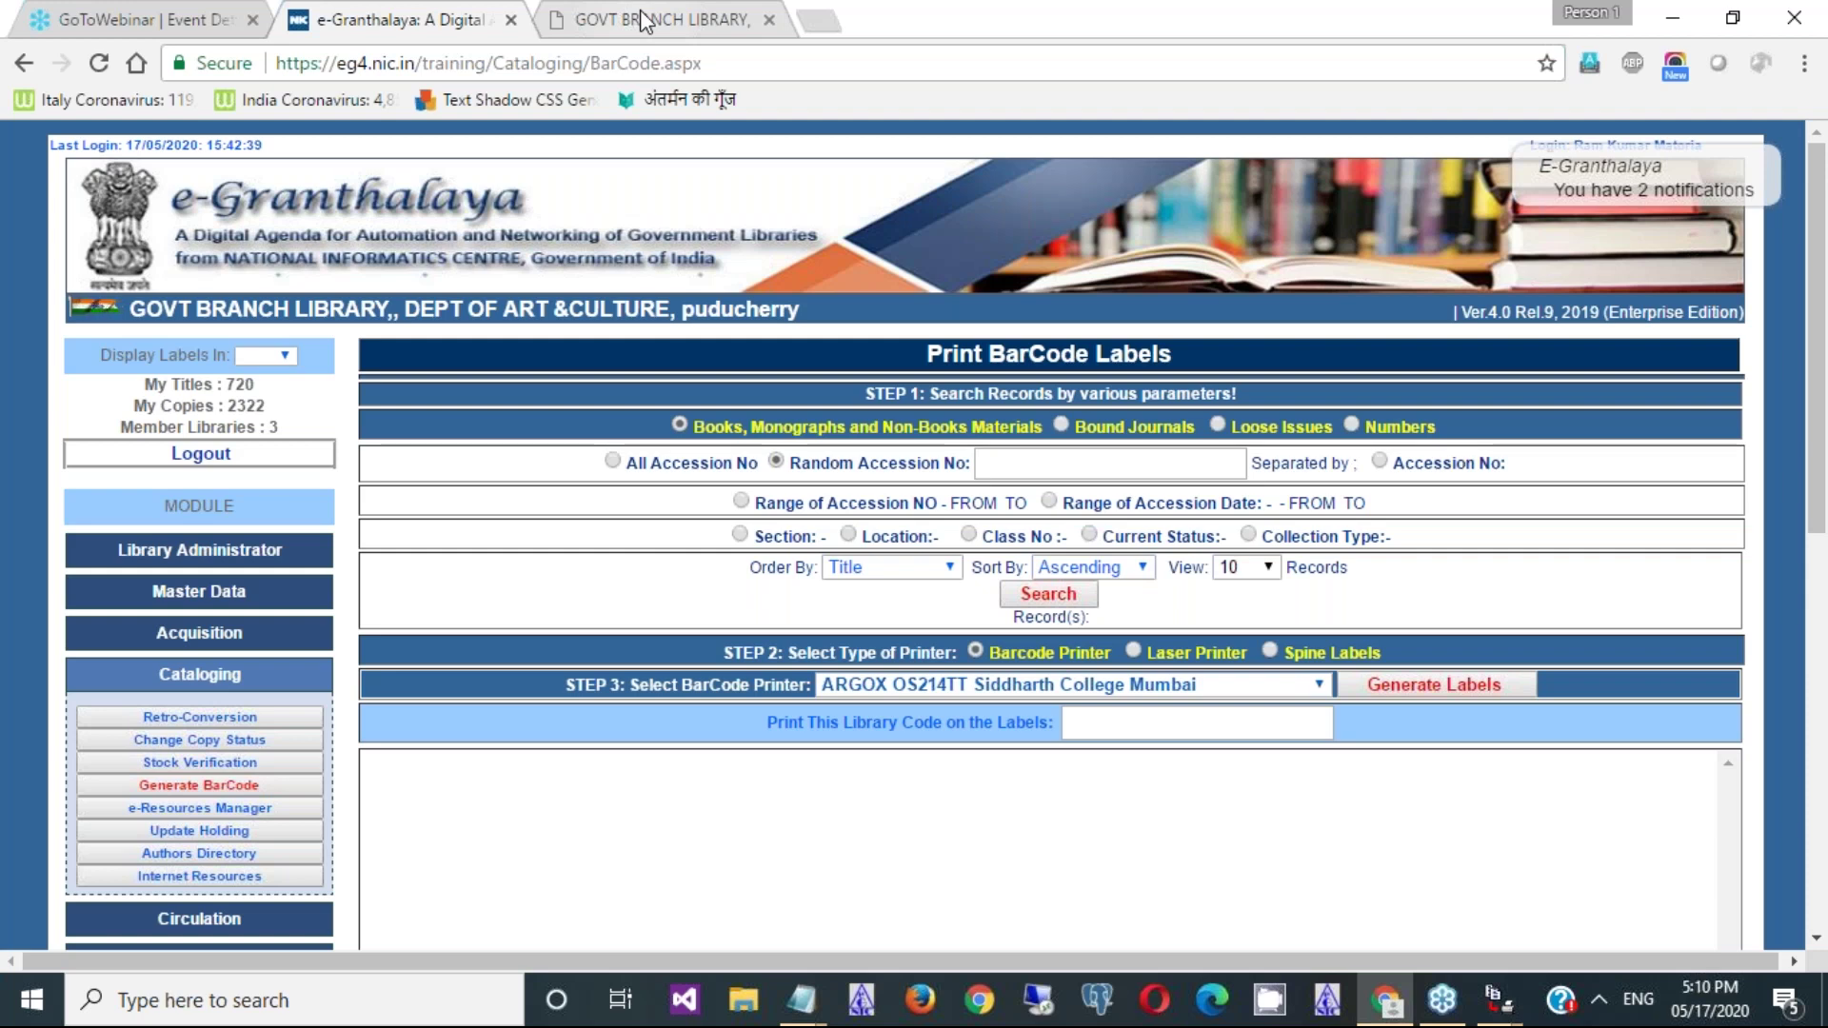
left_click(644, 21)
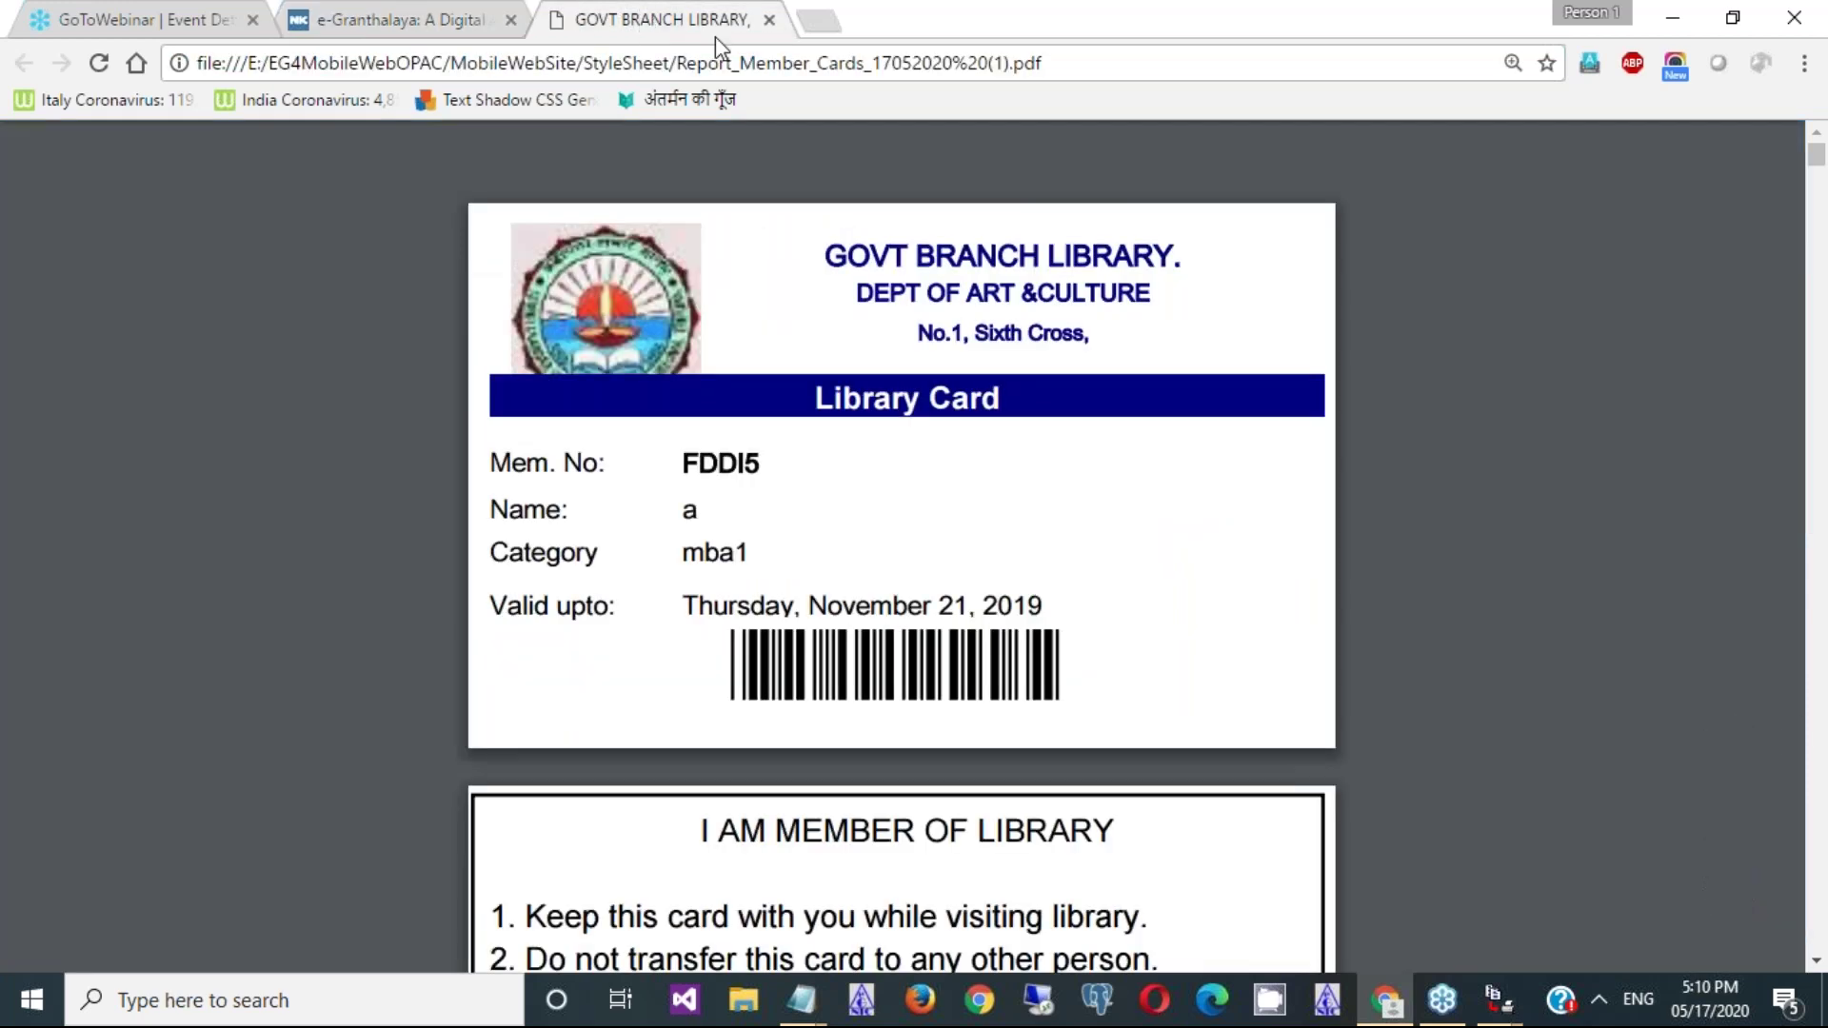
left_click(767, 21)
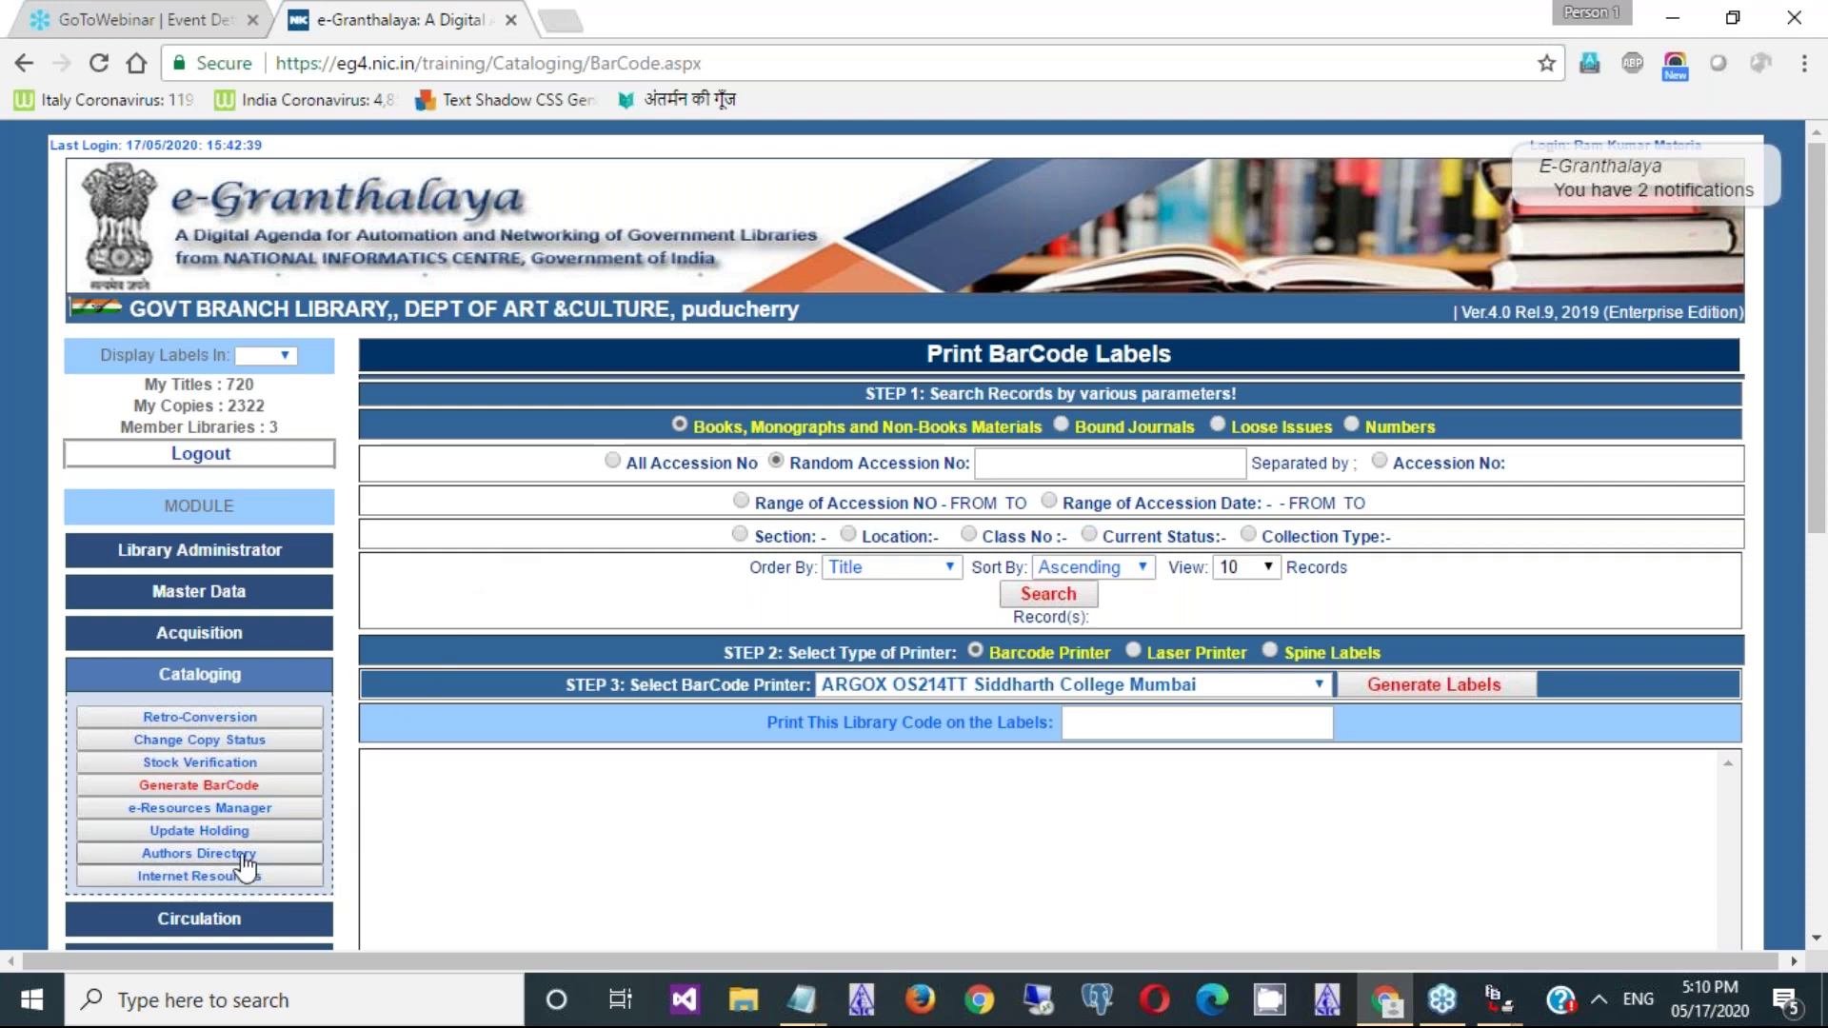
- Open the Accession Register under Search & Reports and search records by All Accession No
left_click(277, 690)
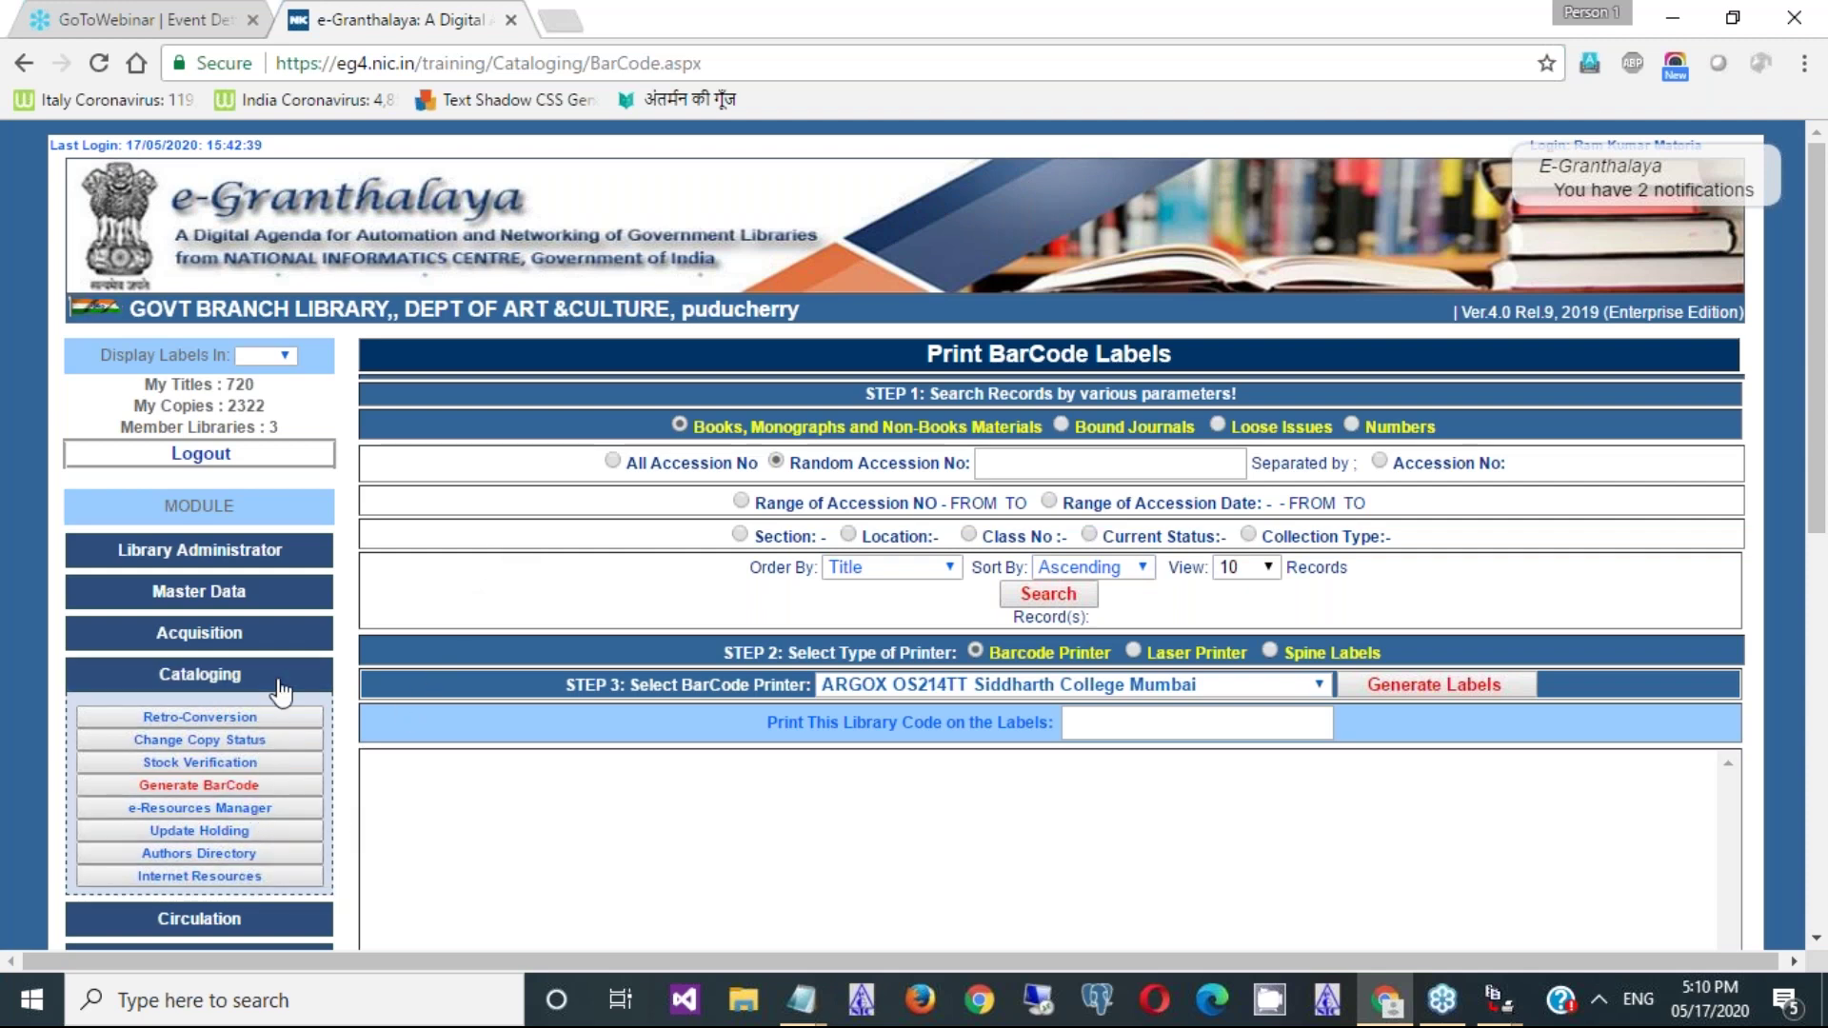
left_click(231, 881)
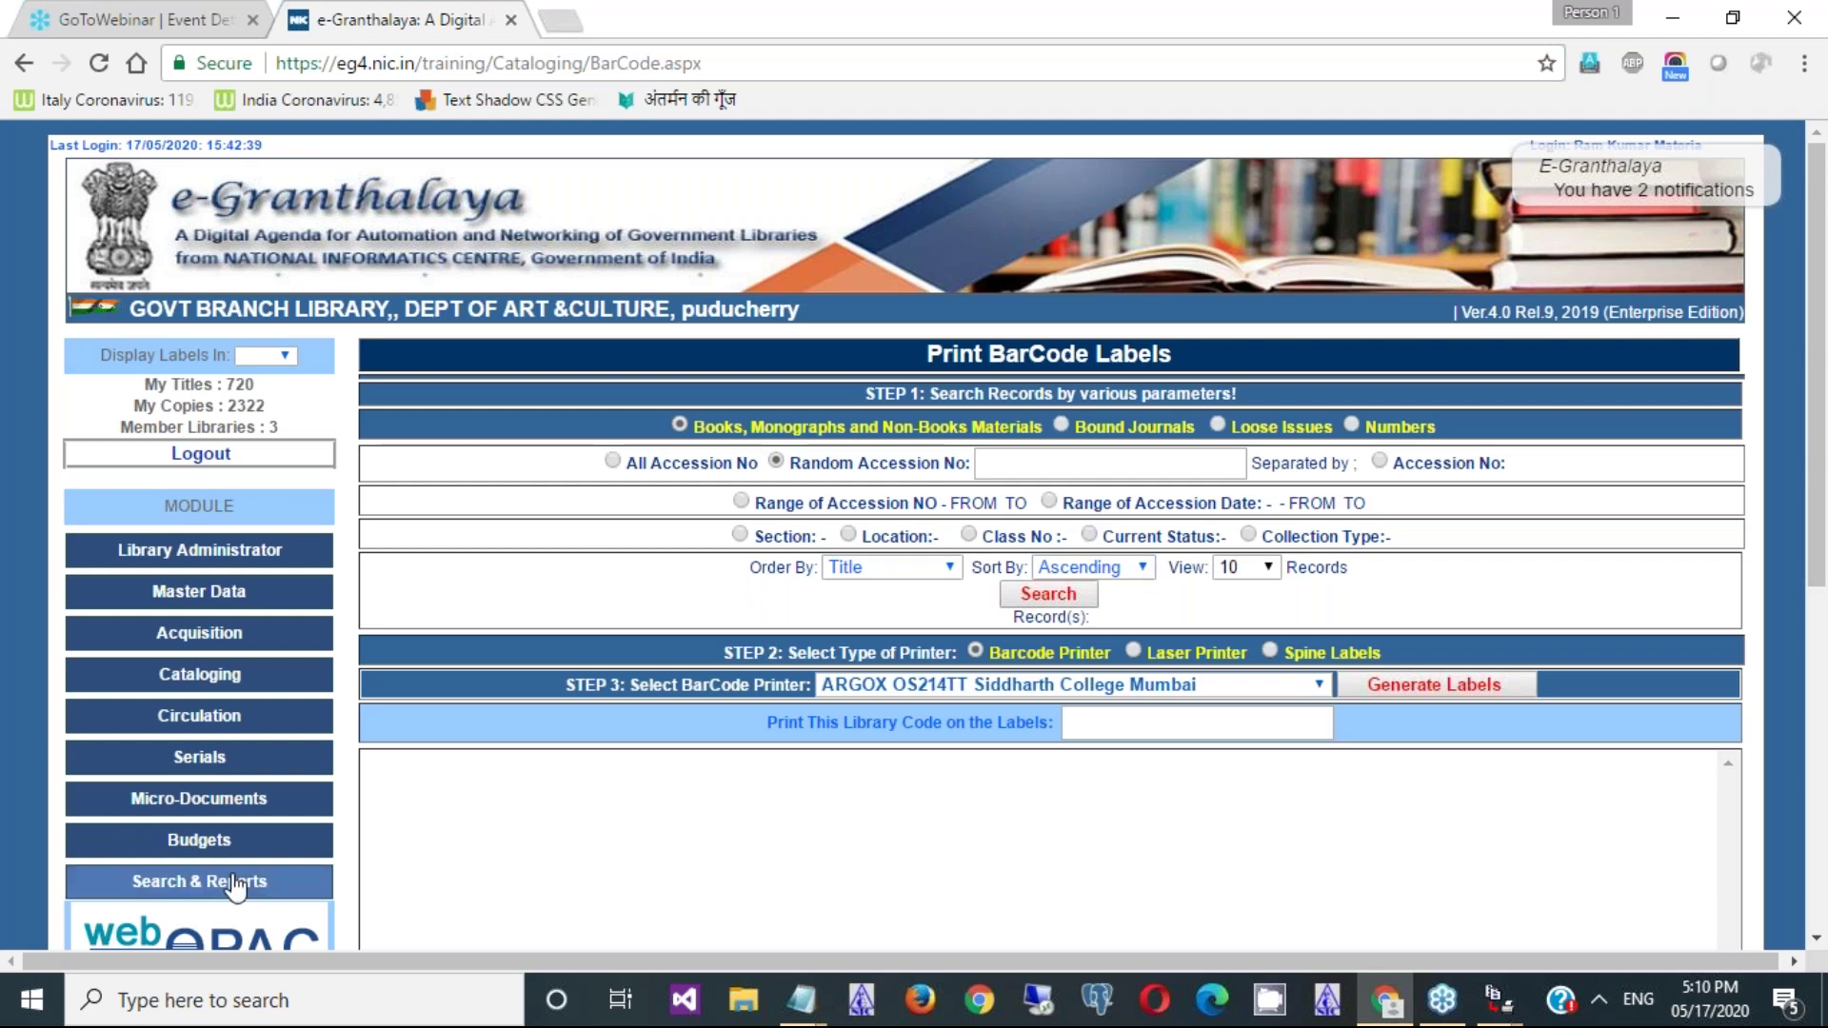
left_click(218, 925)
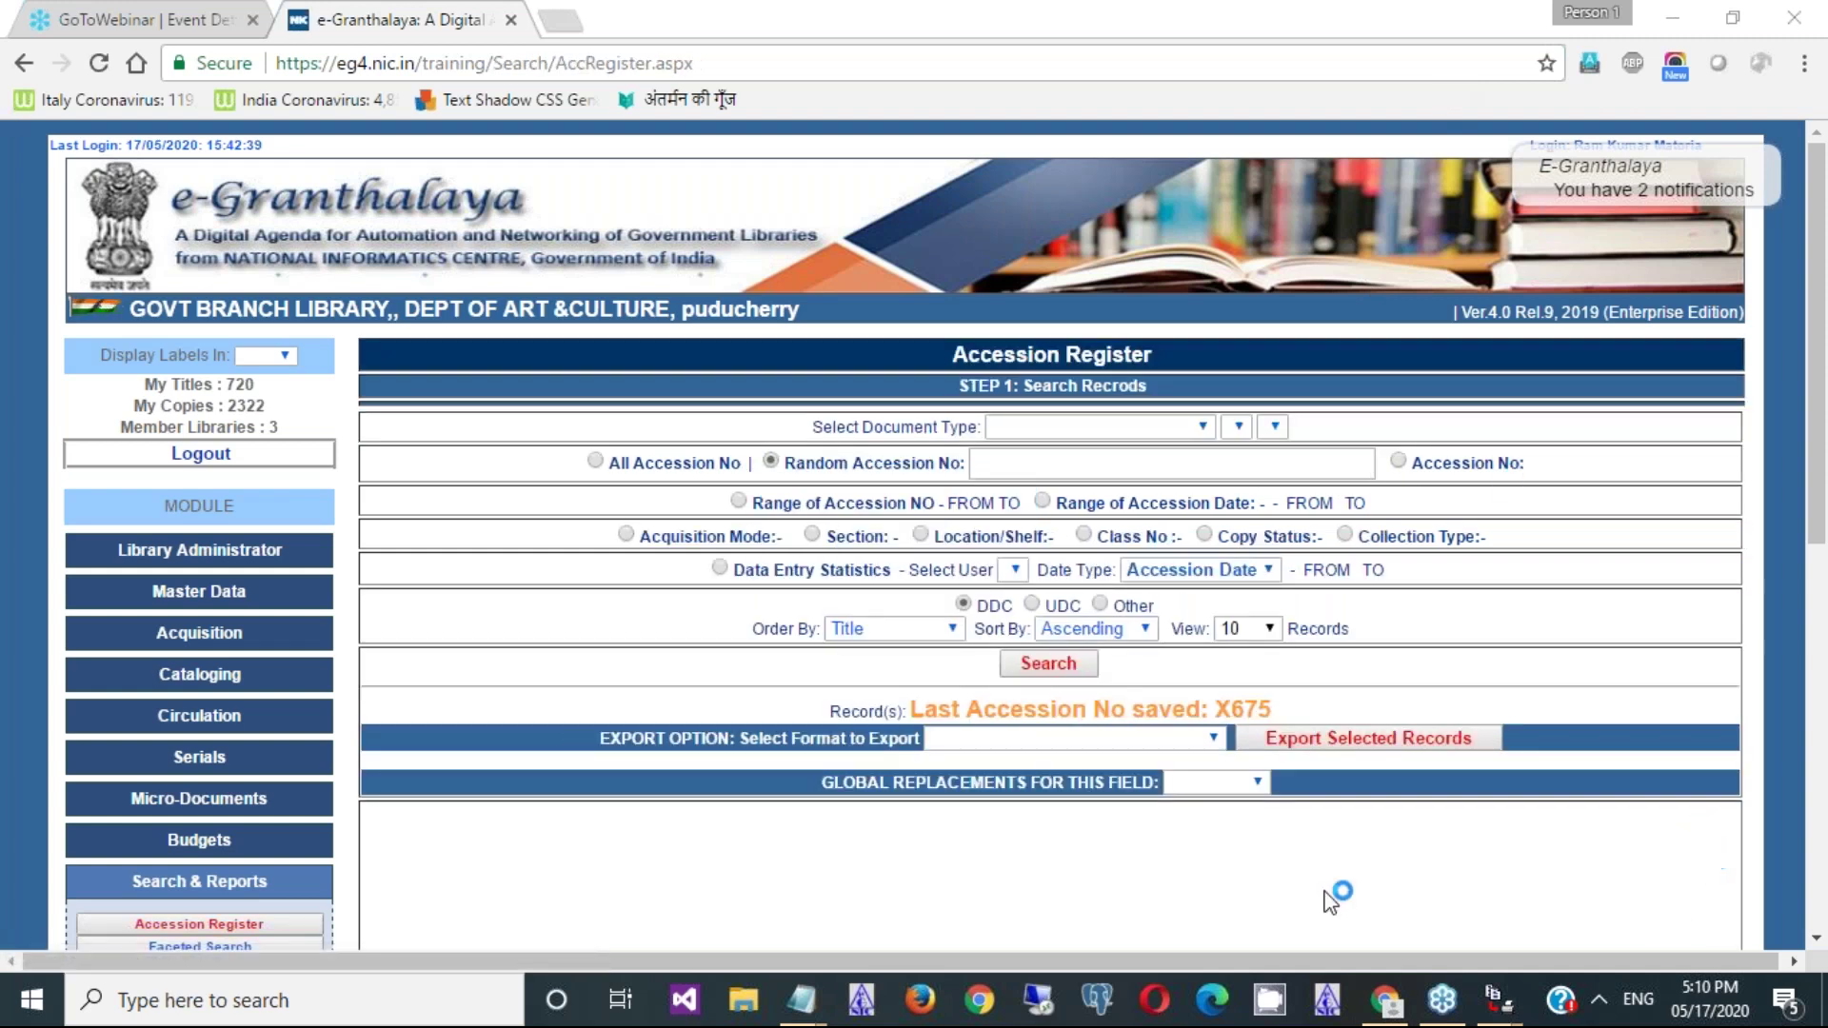
left_click(1040, 666)
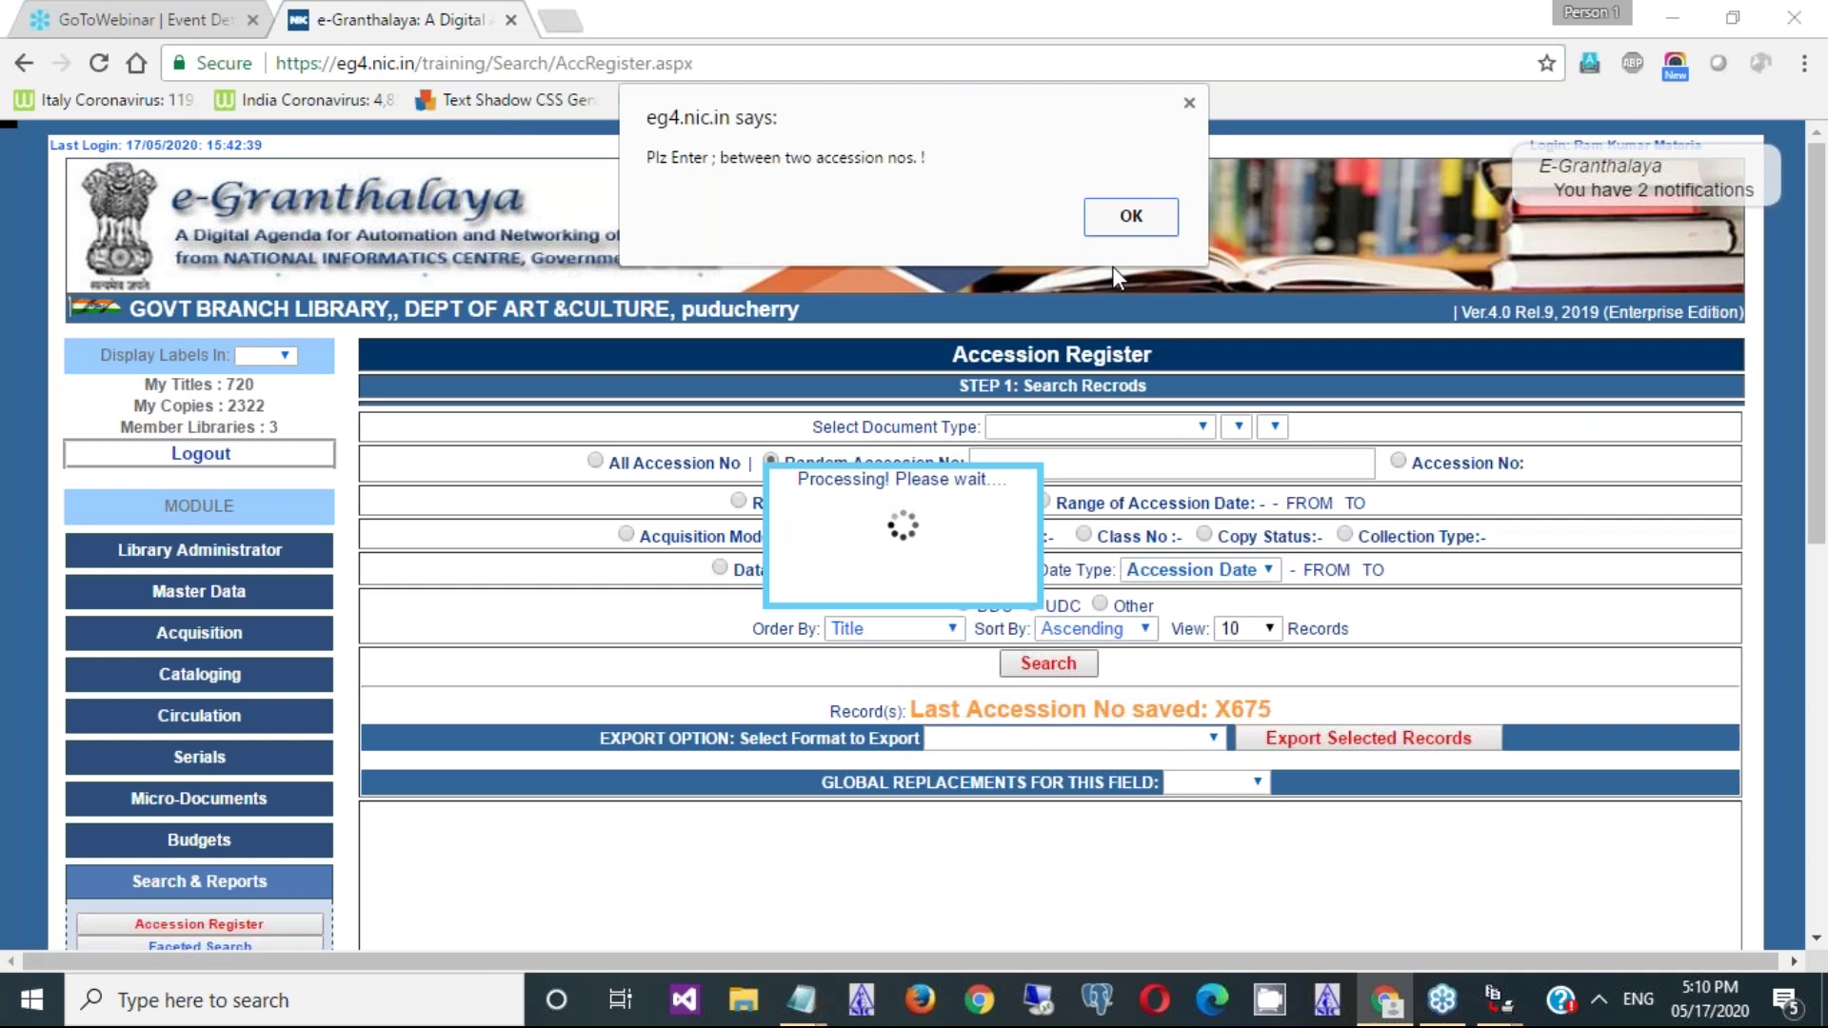
left_click(1128, 220)
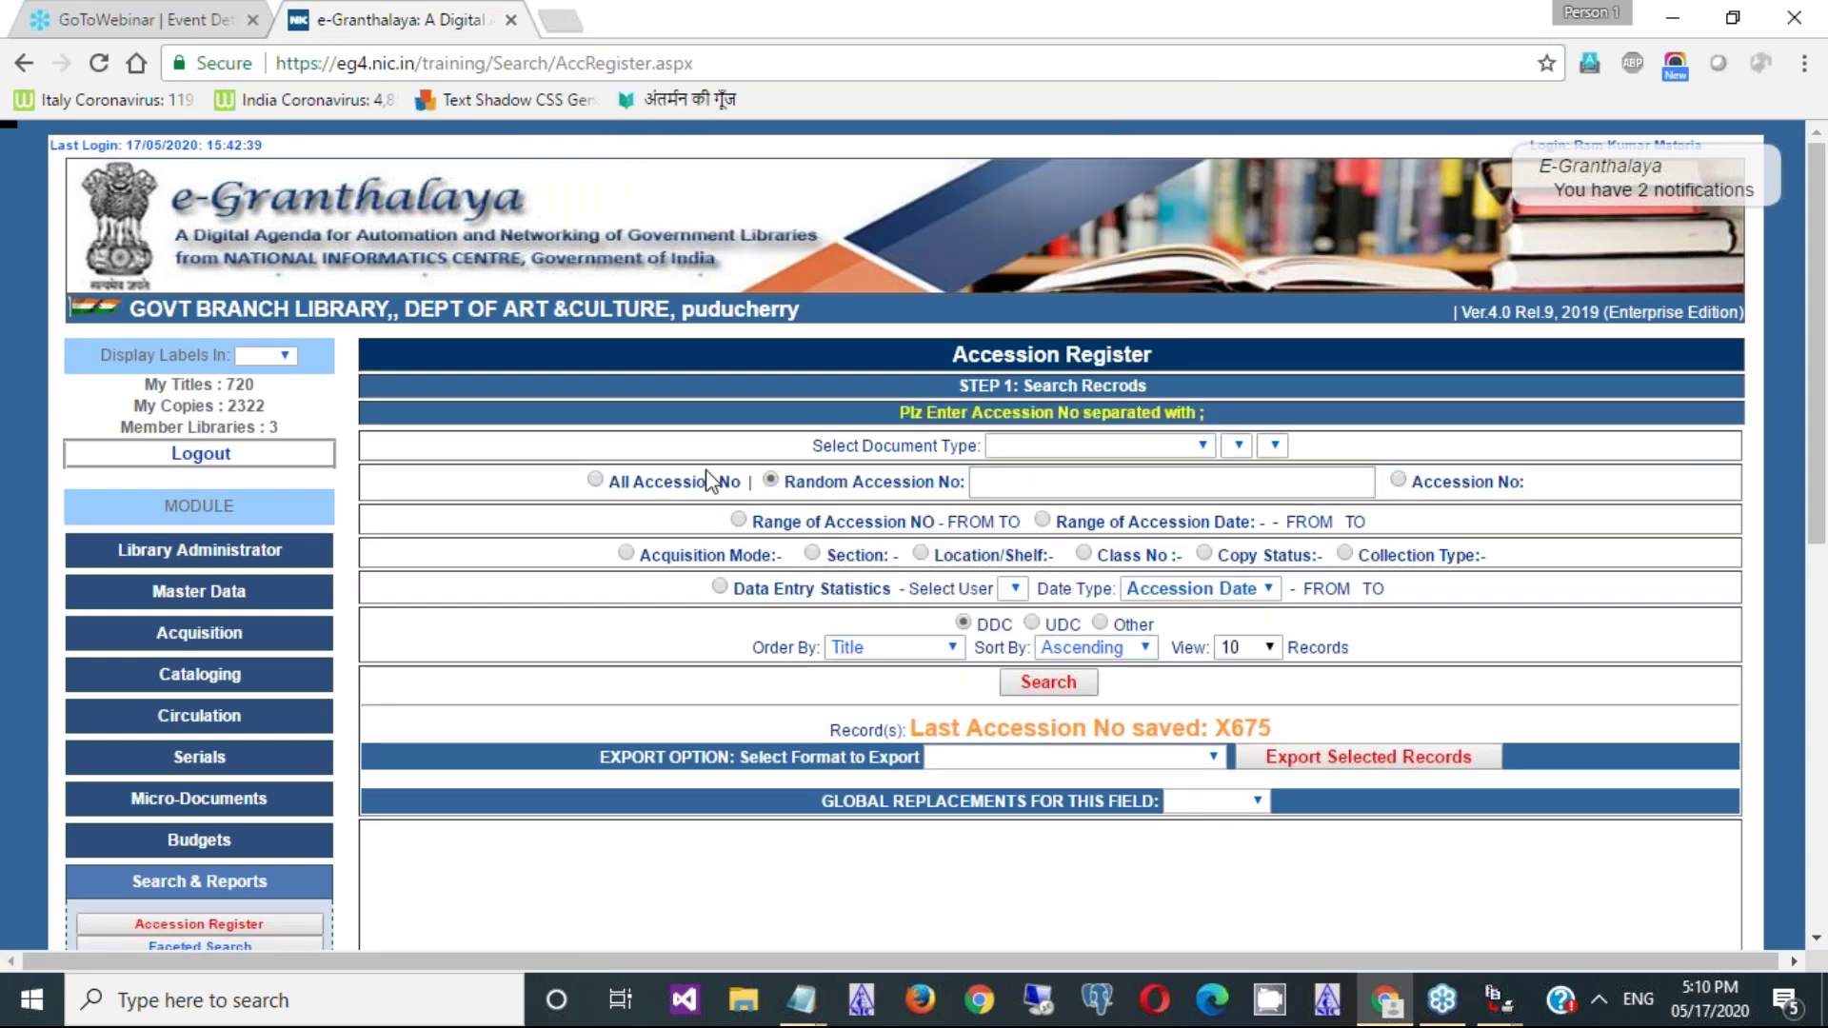
left_click(694, 484)
left_click(1029, 664)
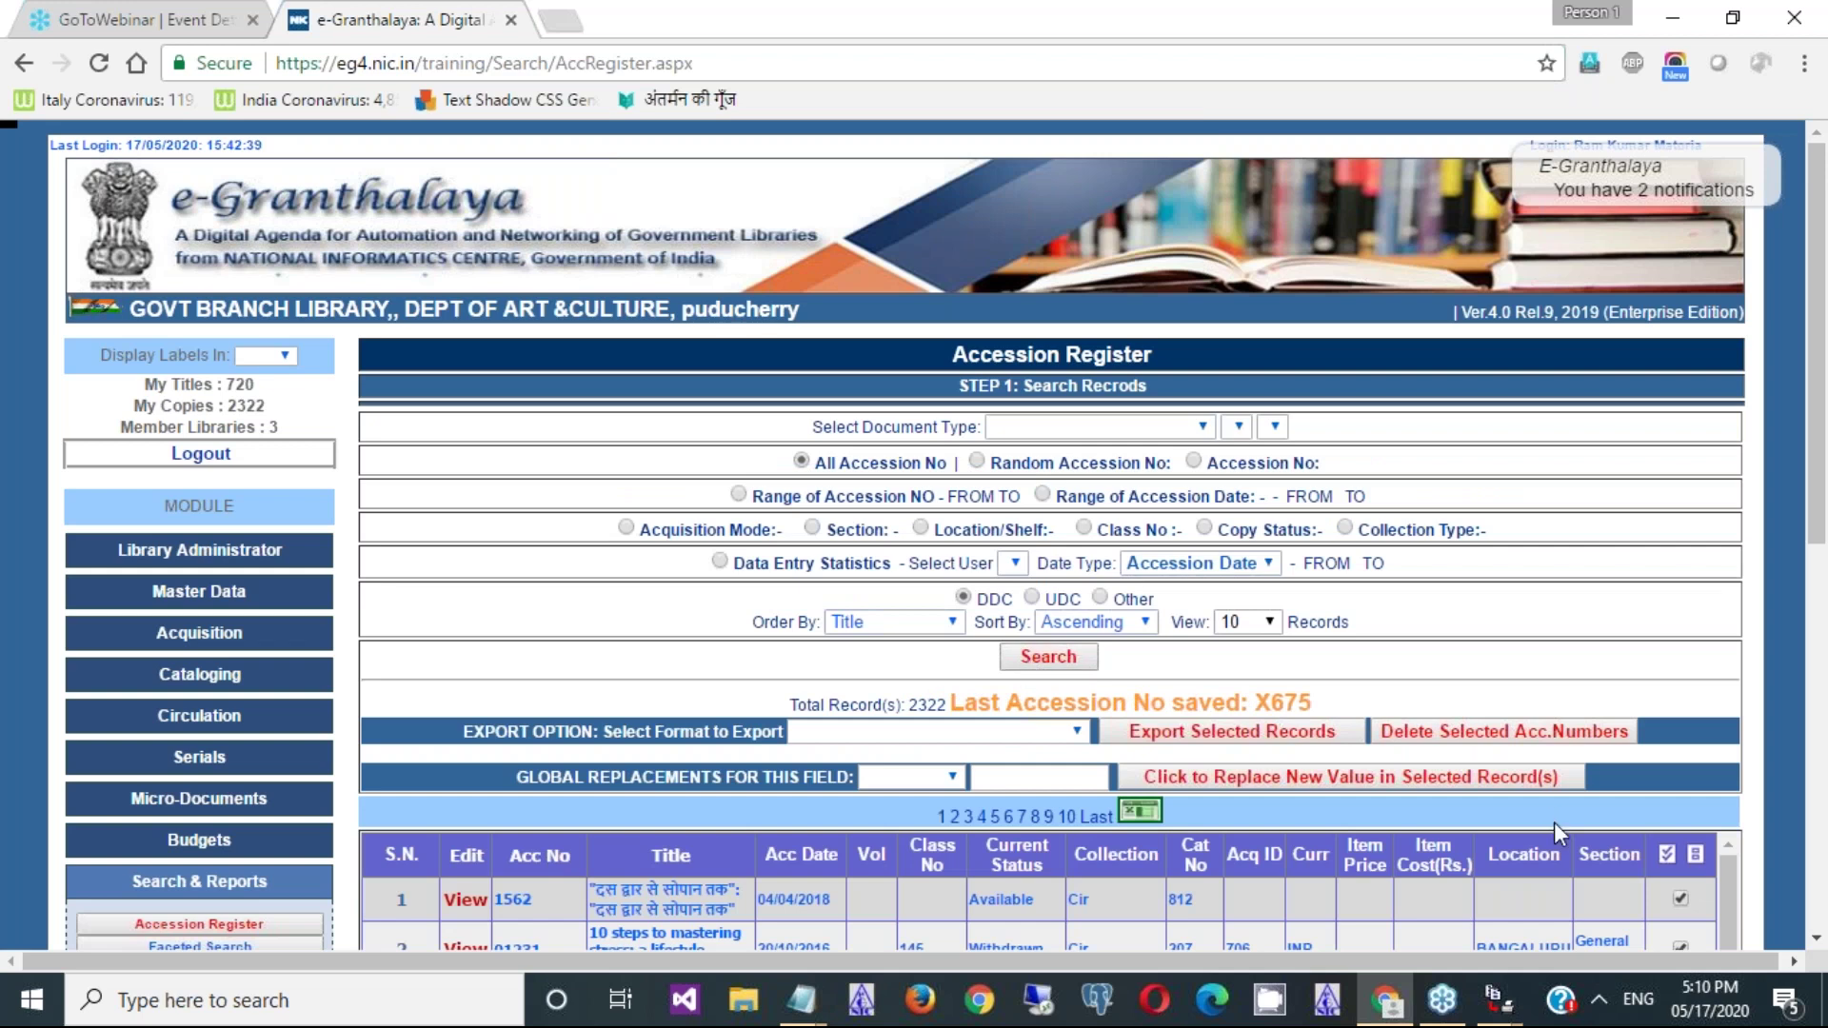
- Globally replace the Shelf No with 6789 in all the listed accession records and confirm the replacement
left_click_drag(1818, 937, 1818, 938)
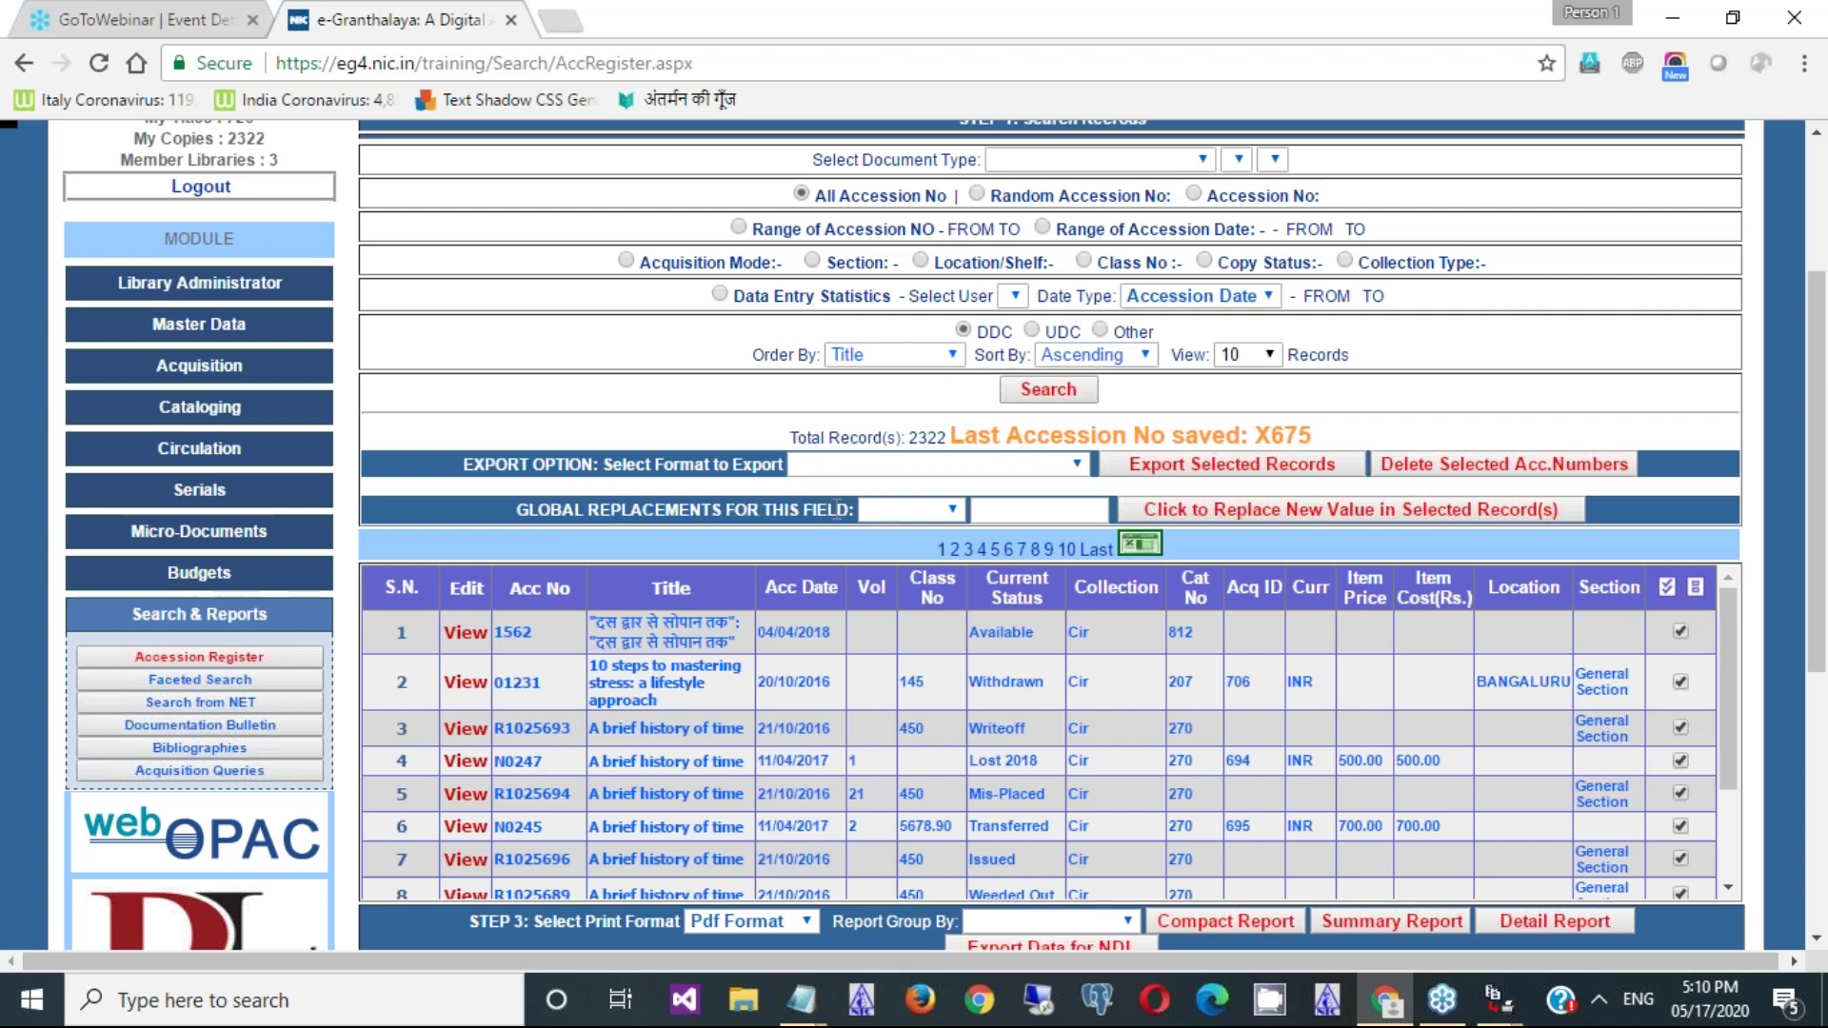
left_click(910, 508)
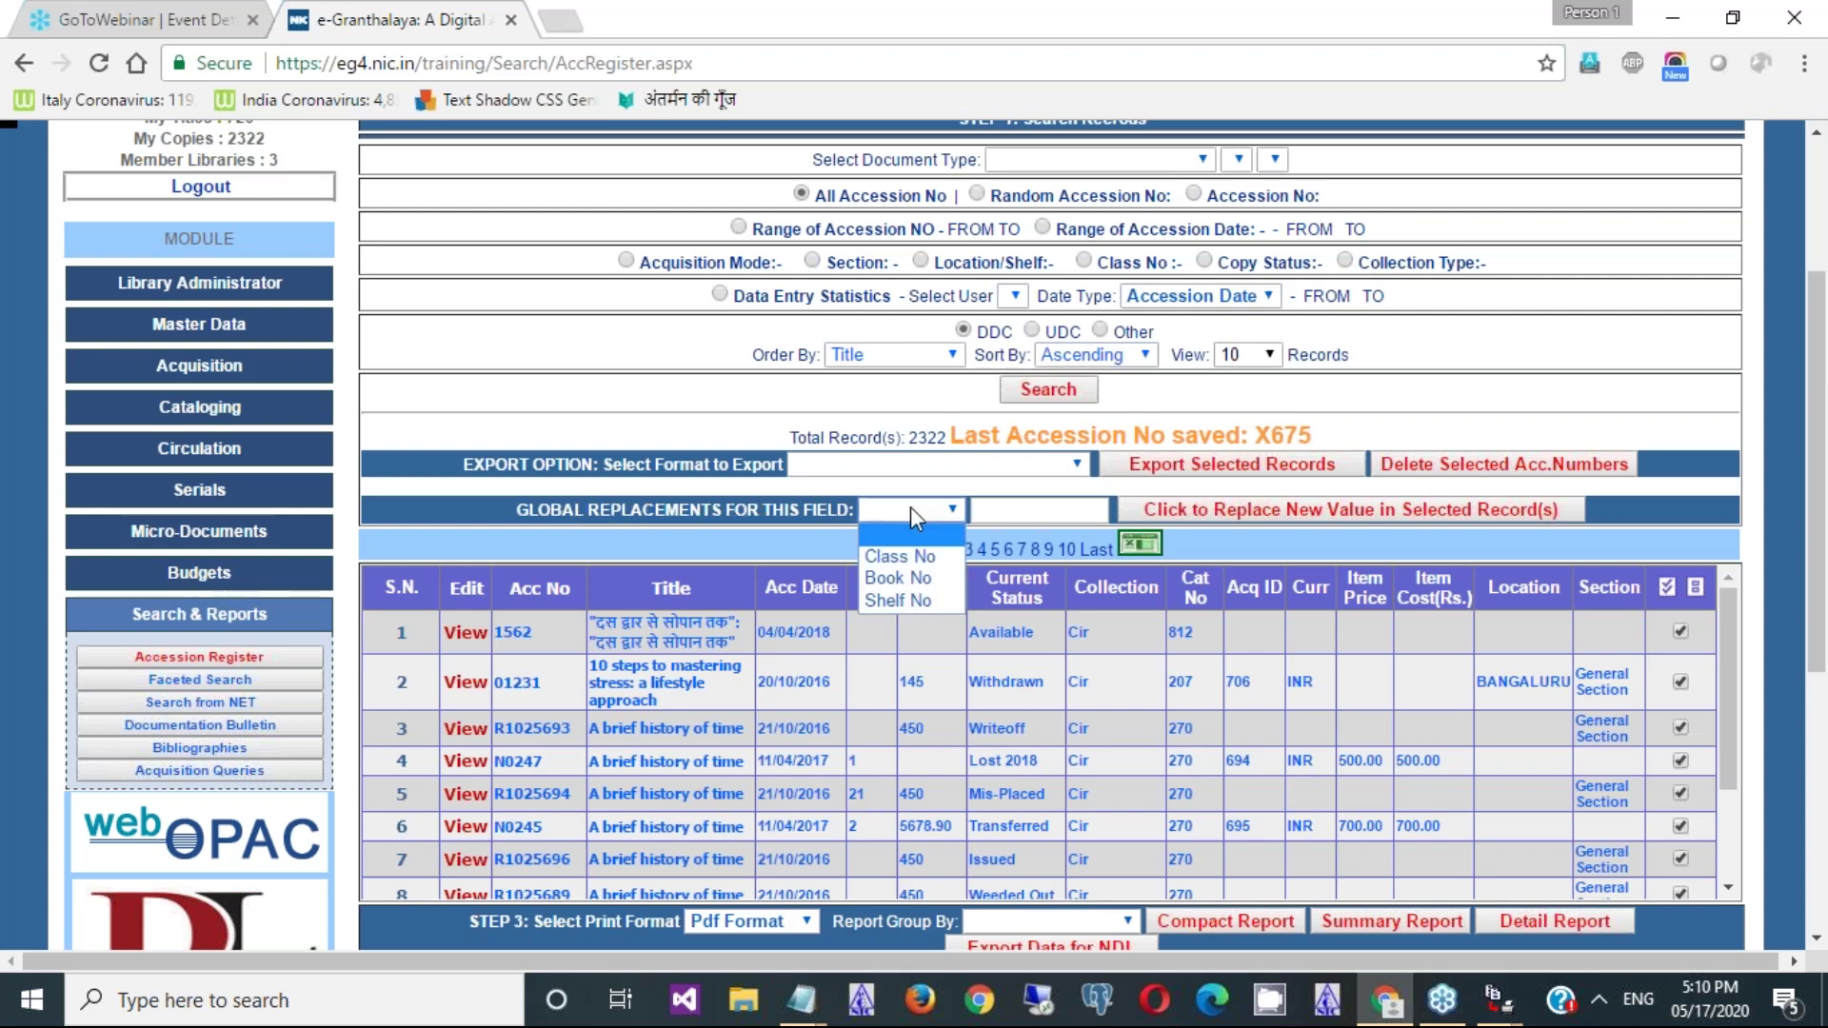
left_click(912, 601)
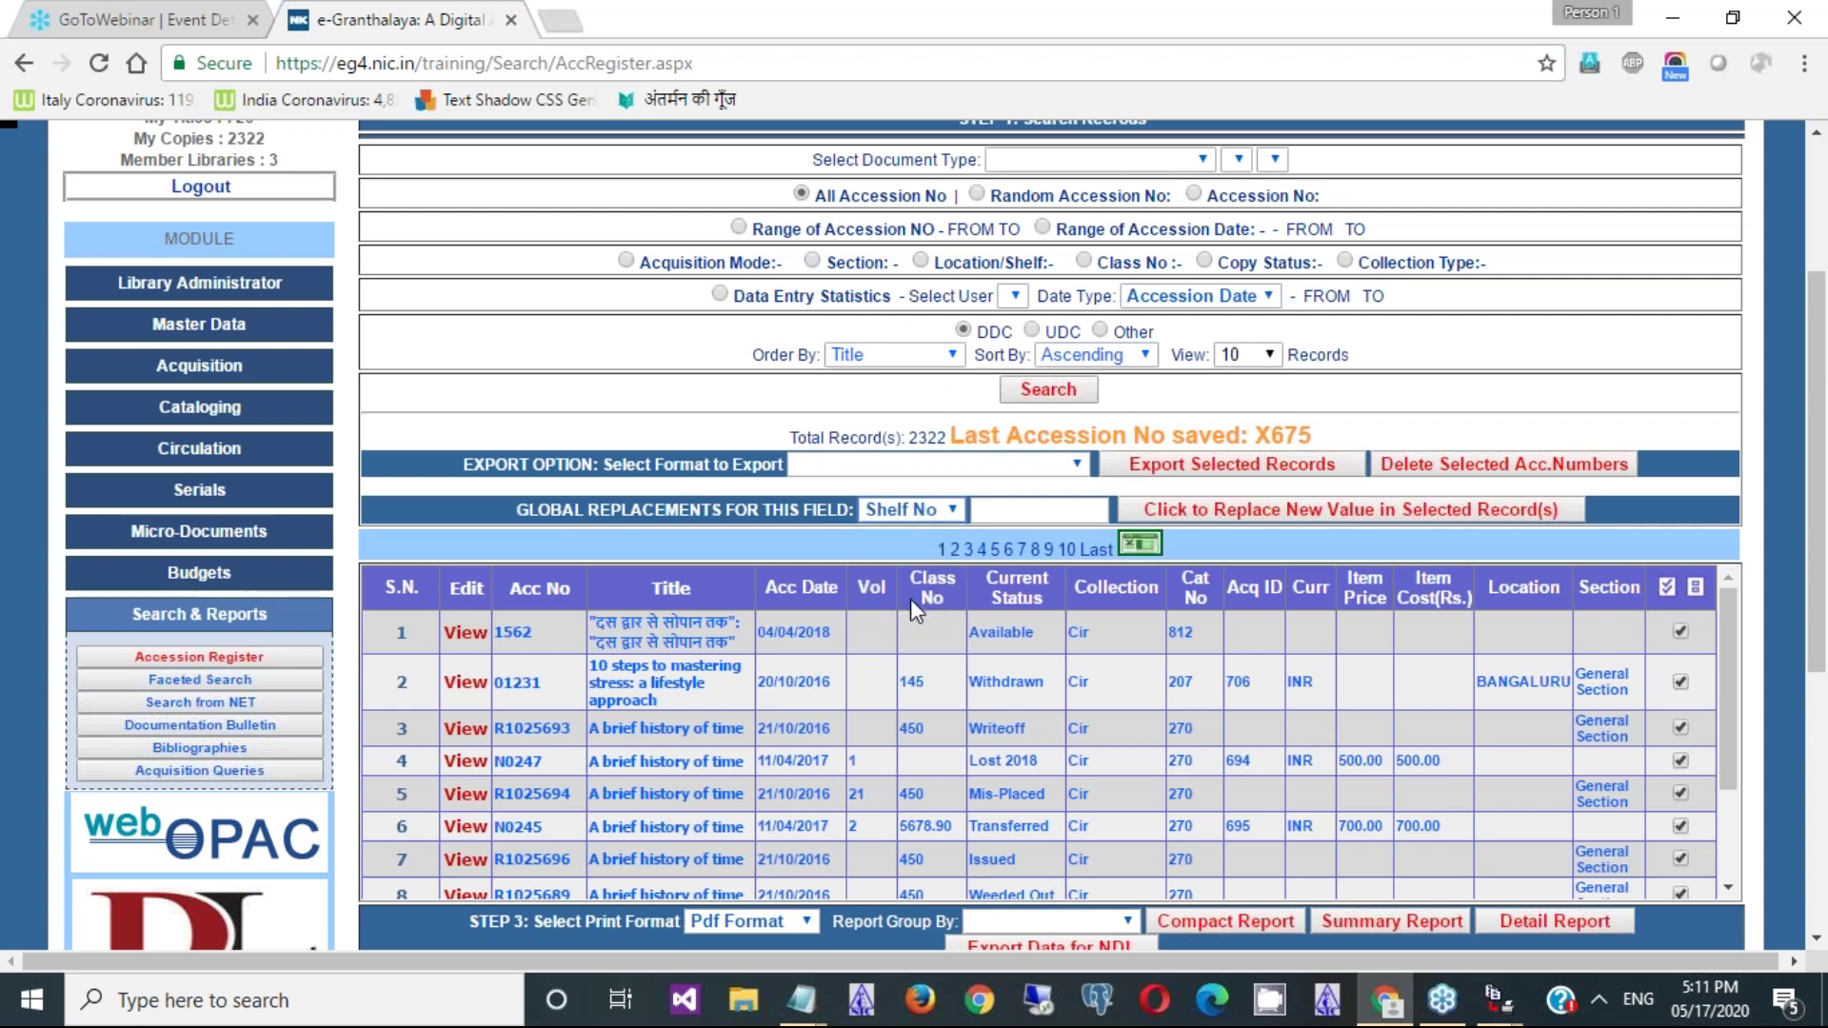
left_click(995, 521)
type("6789")
left_click(1698, 589)
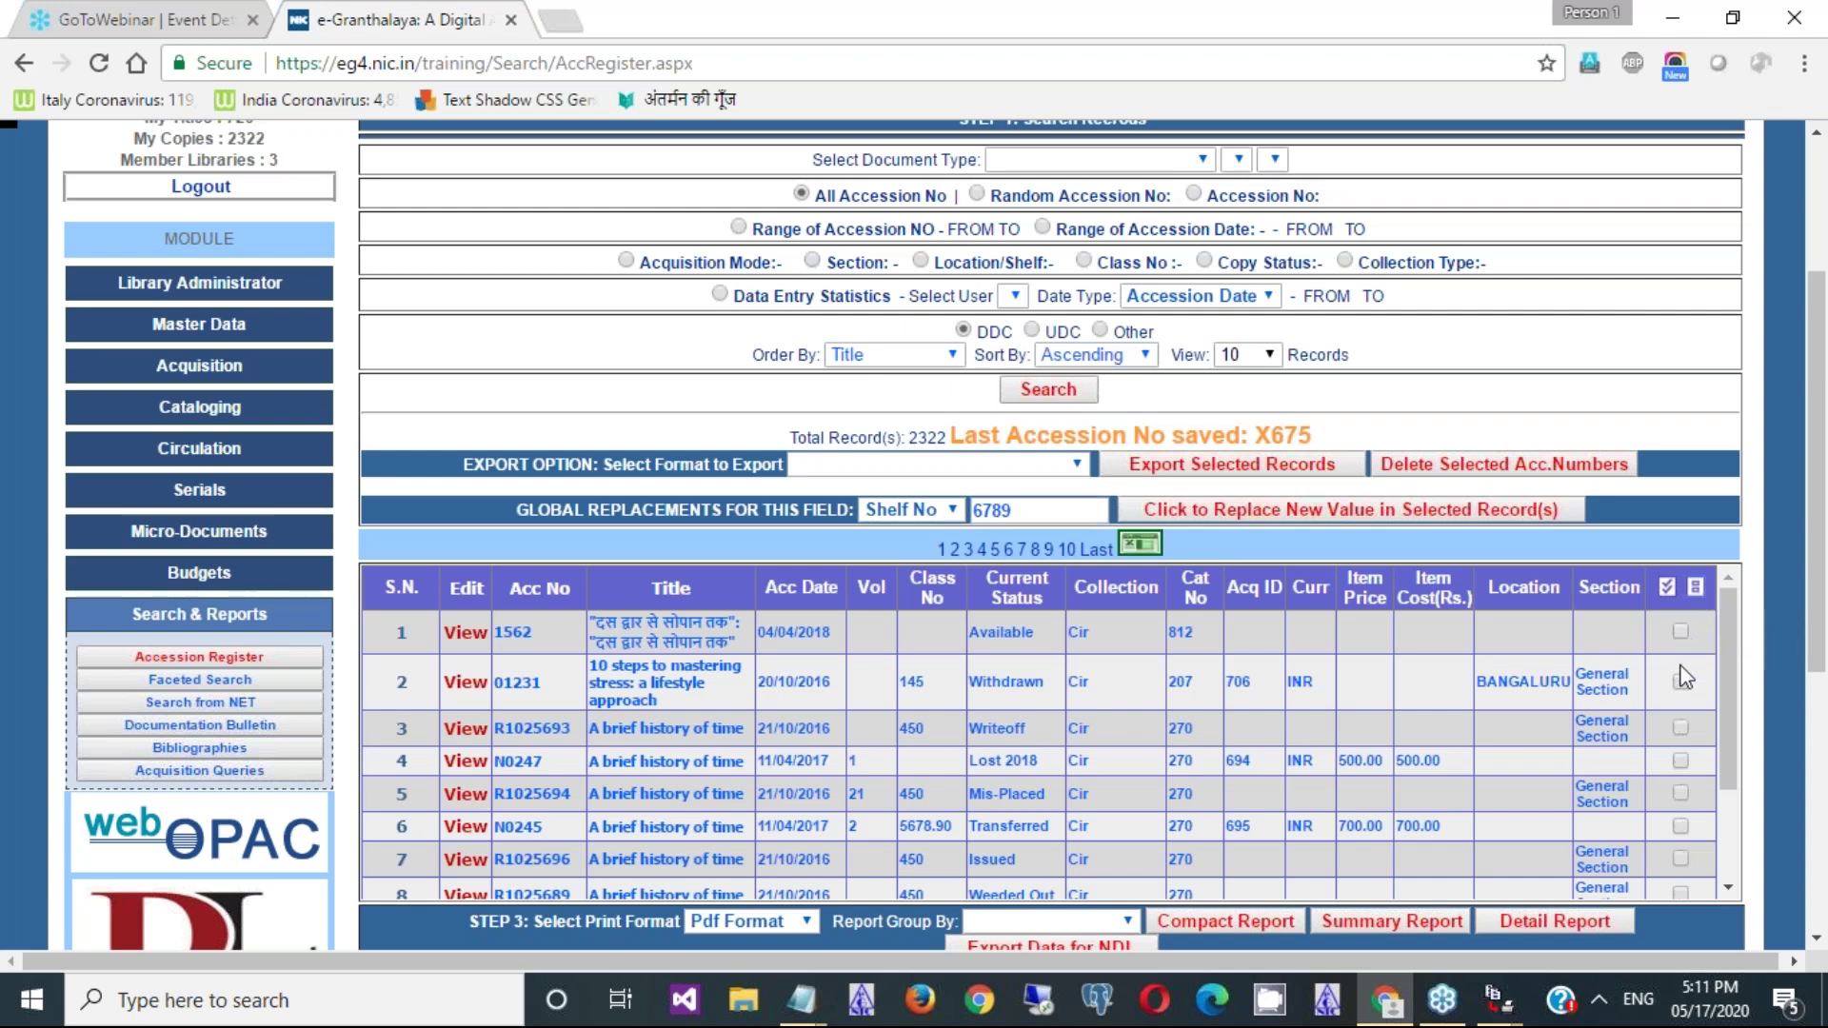
left_click(1667, 587)
left_click(1292, 519)
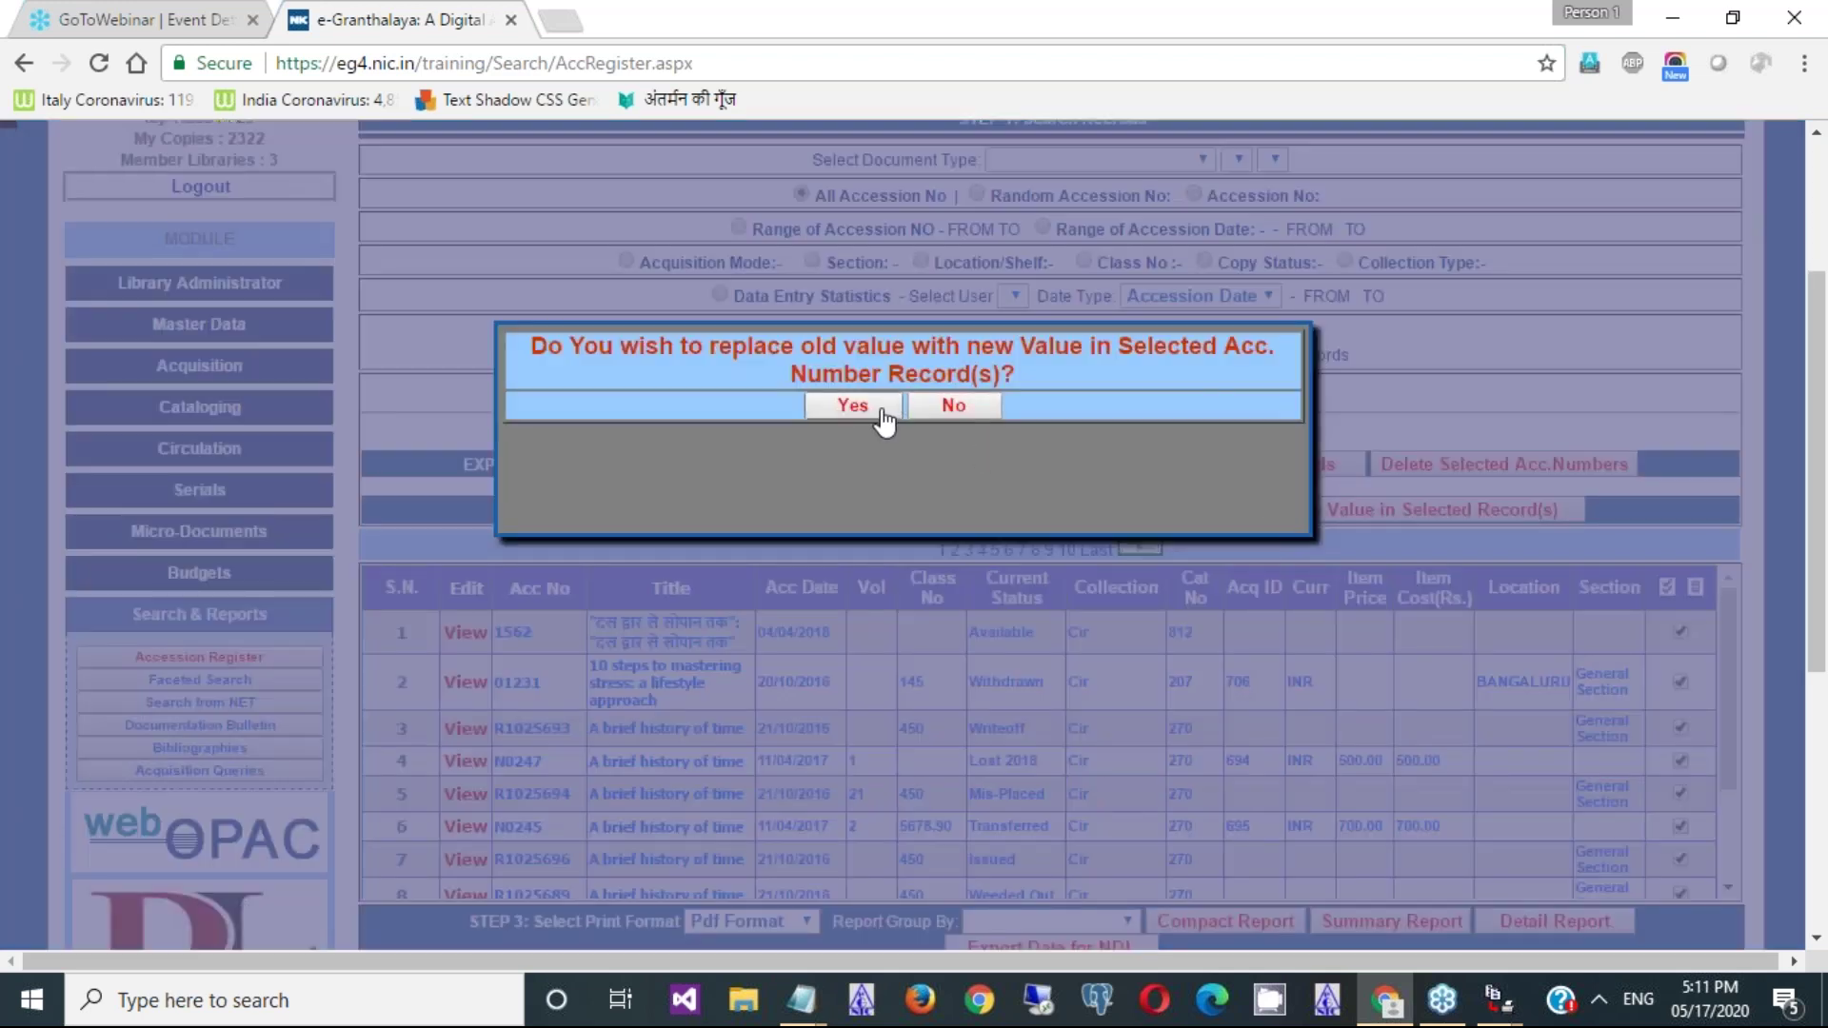
left_click(883, 409)
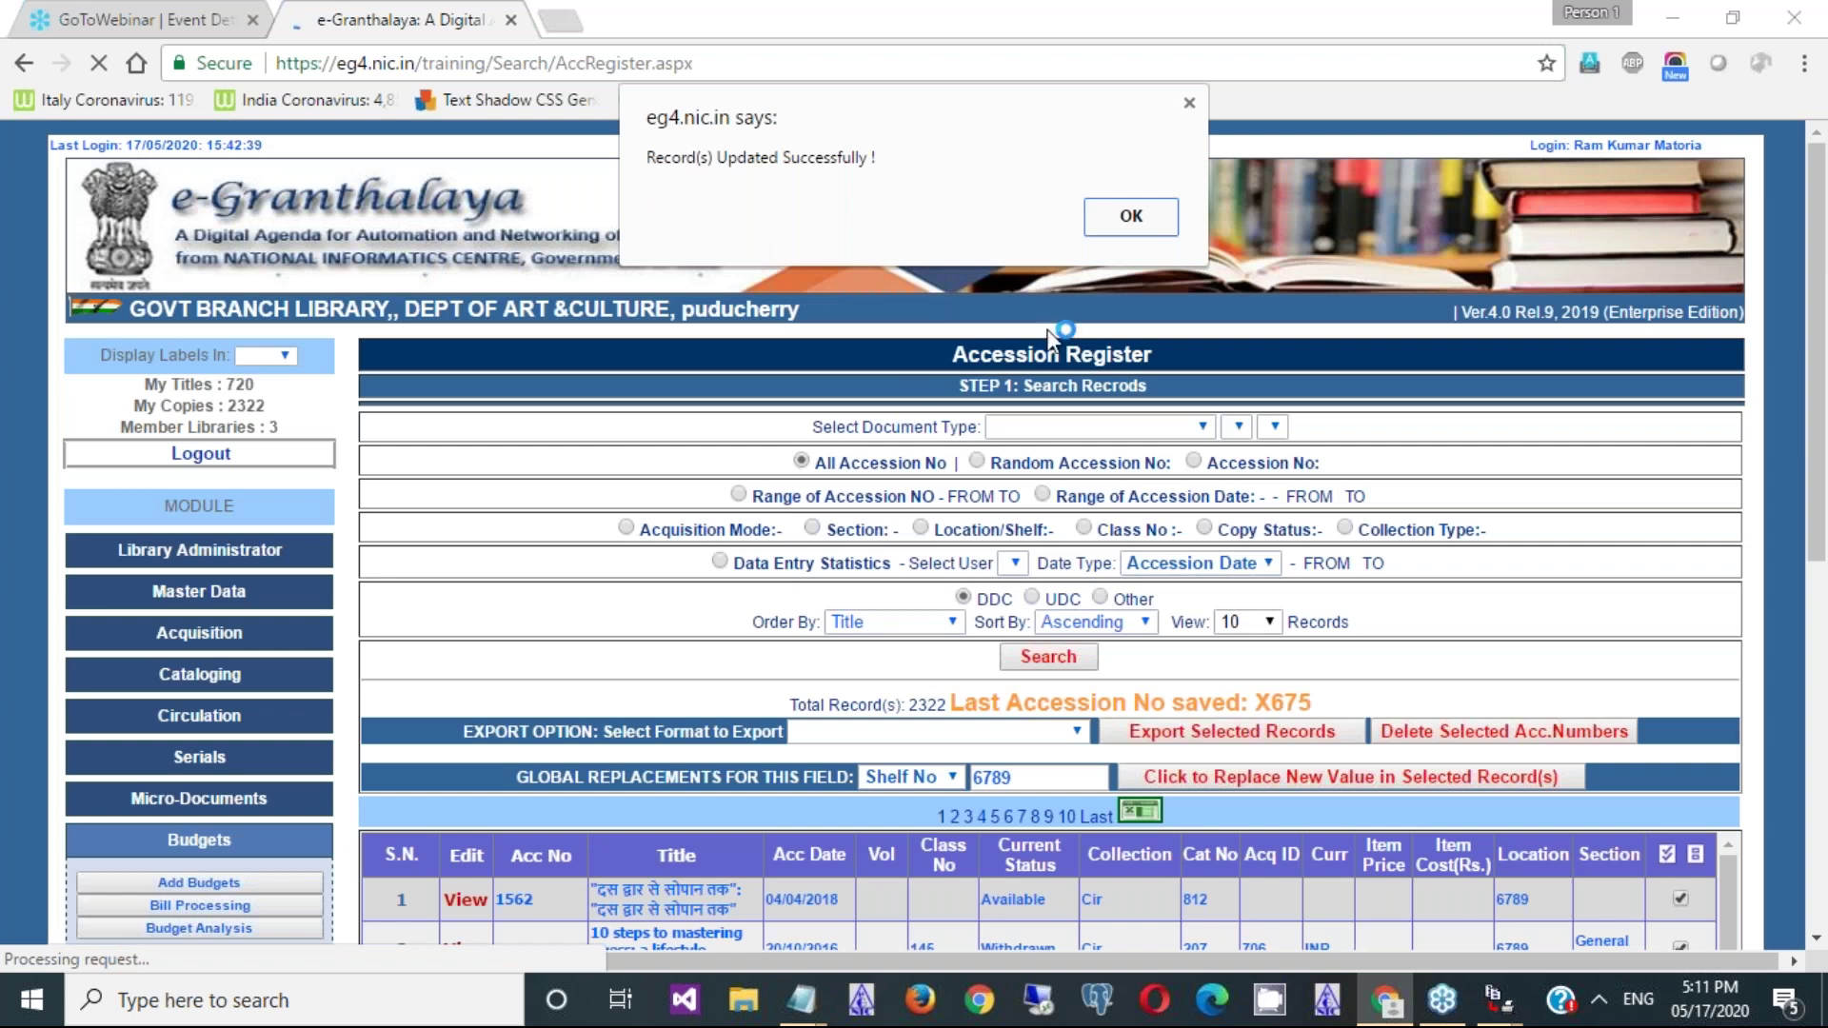
left_click(1123, 231)
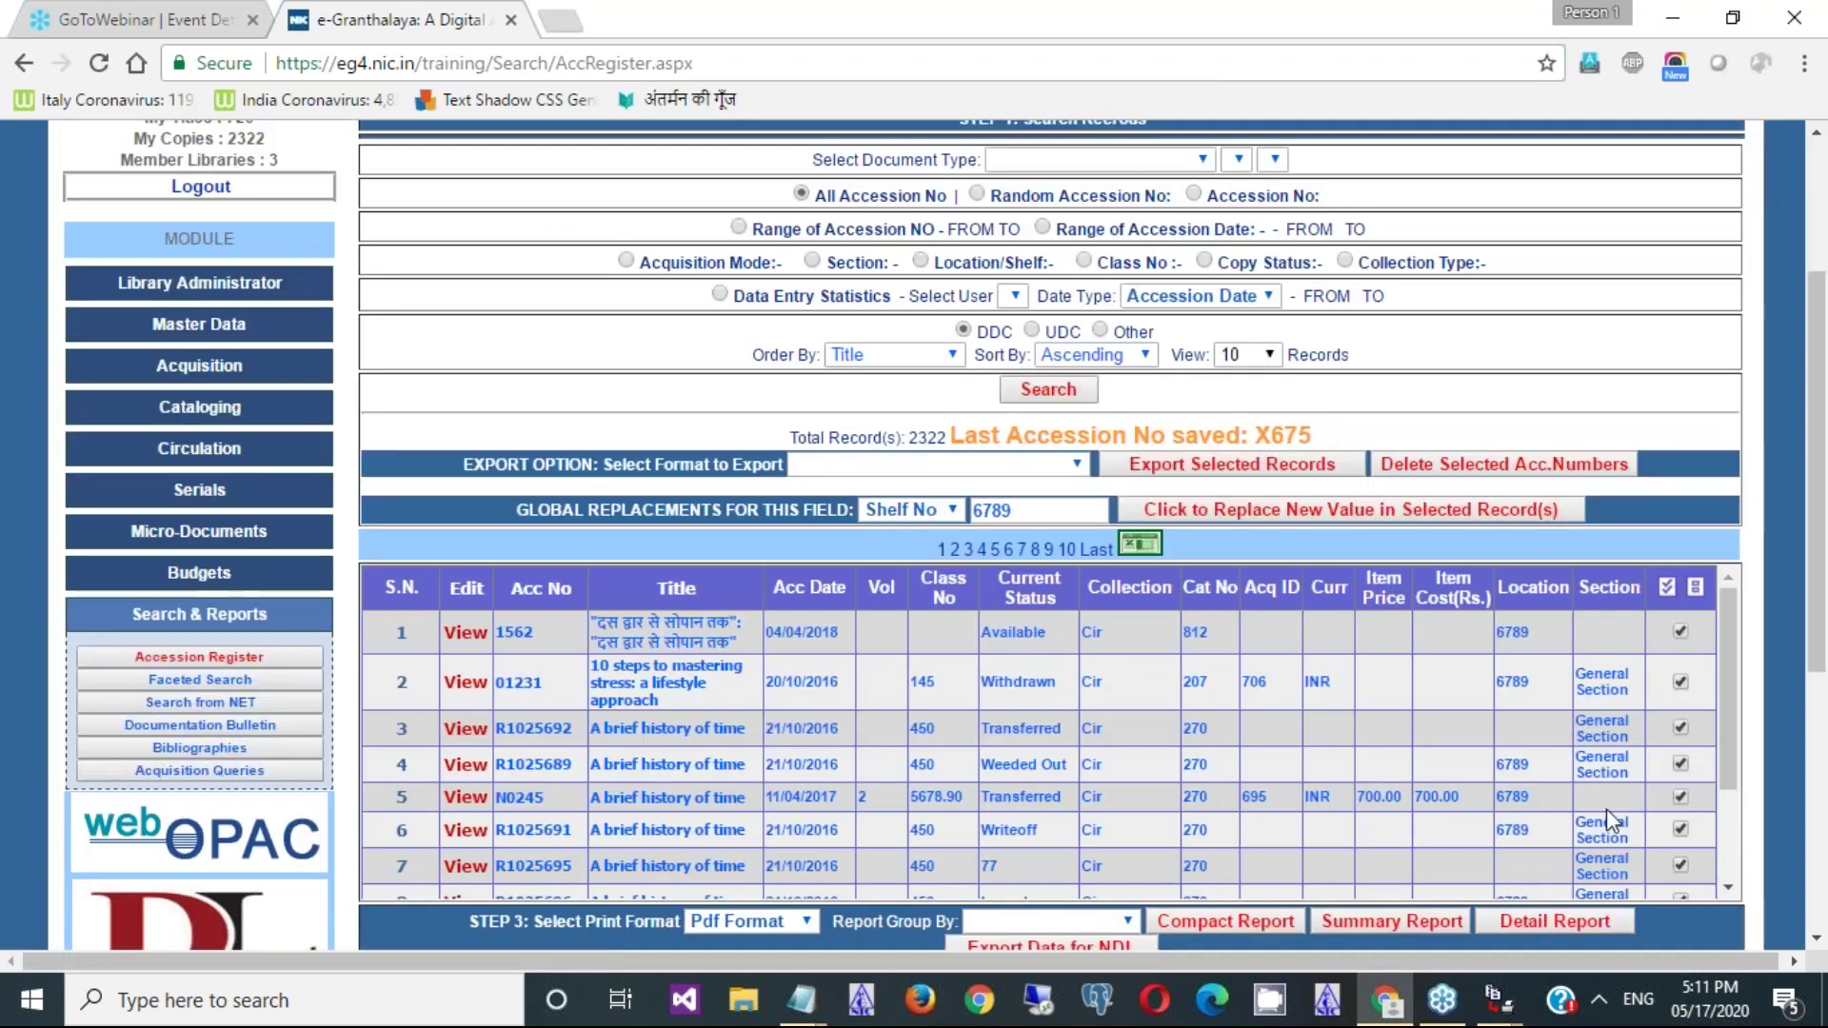
- Check the Location values of the listed accession records and the fields offered for global replacement
double_click(1511, 632)
double_click(1510, 683)
left_click(1509, 767)
double_click(1510, 766)
left_click(1529, 722)
left_click(1729, 887)
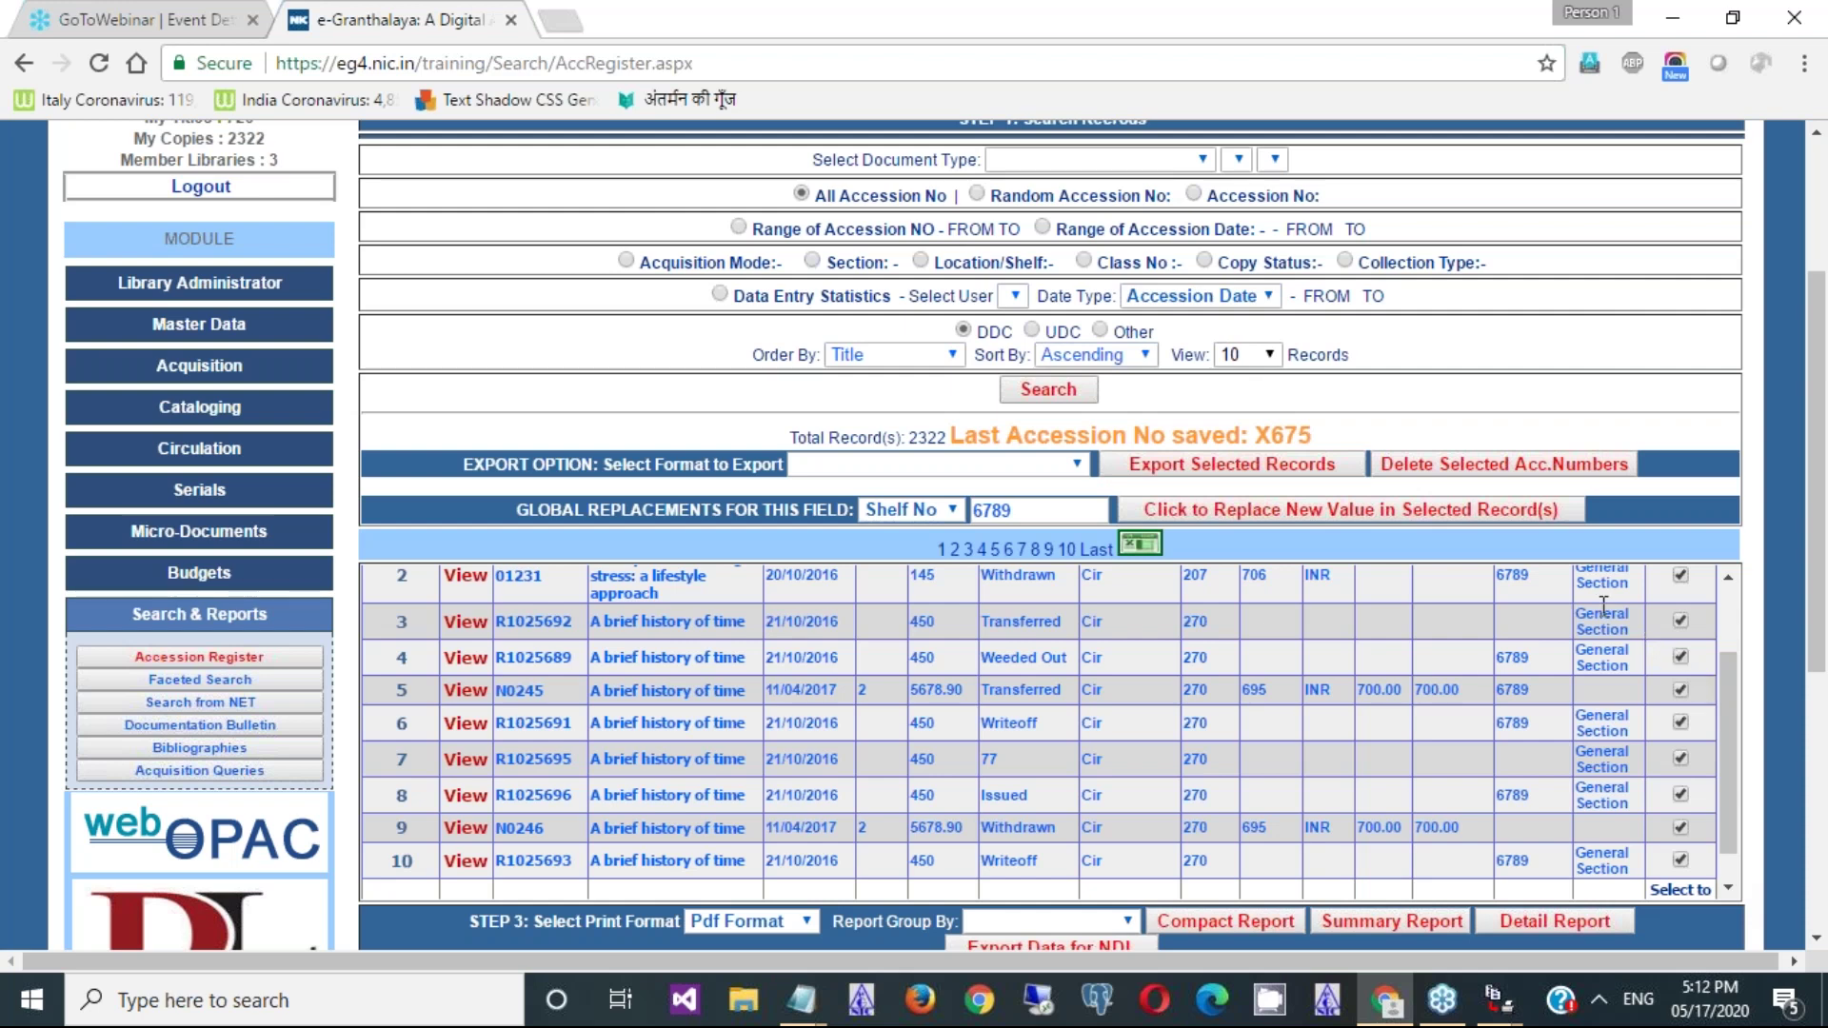
left_click(1729, 578)
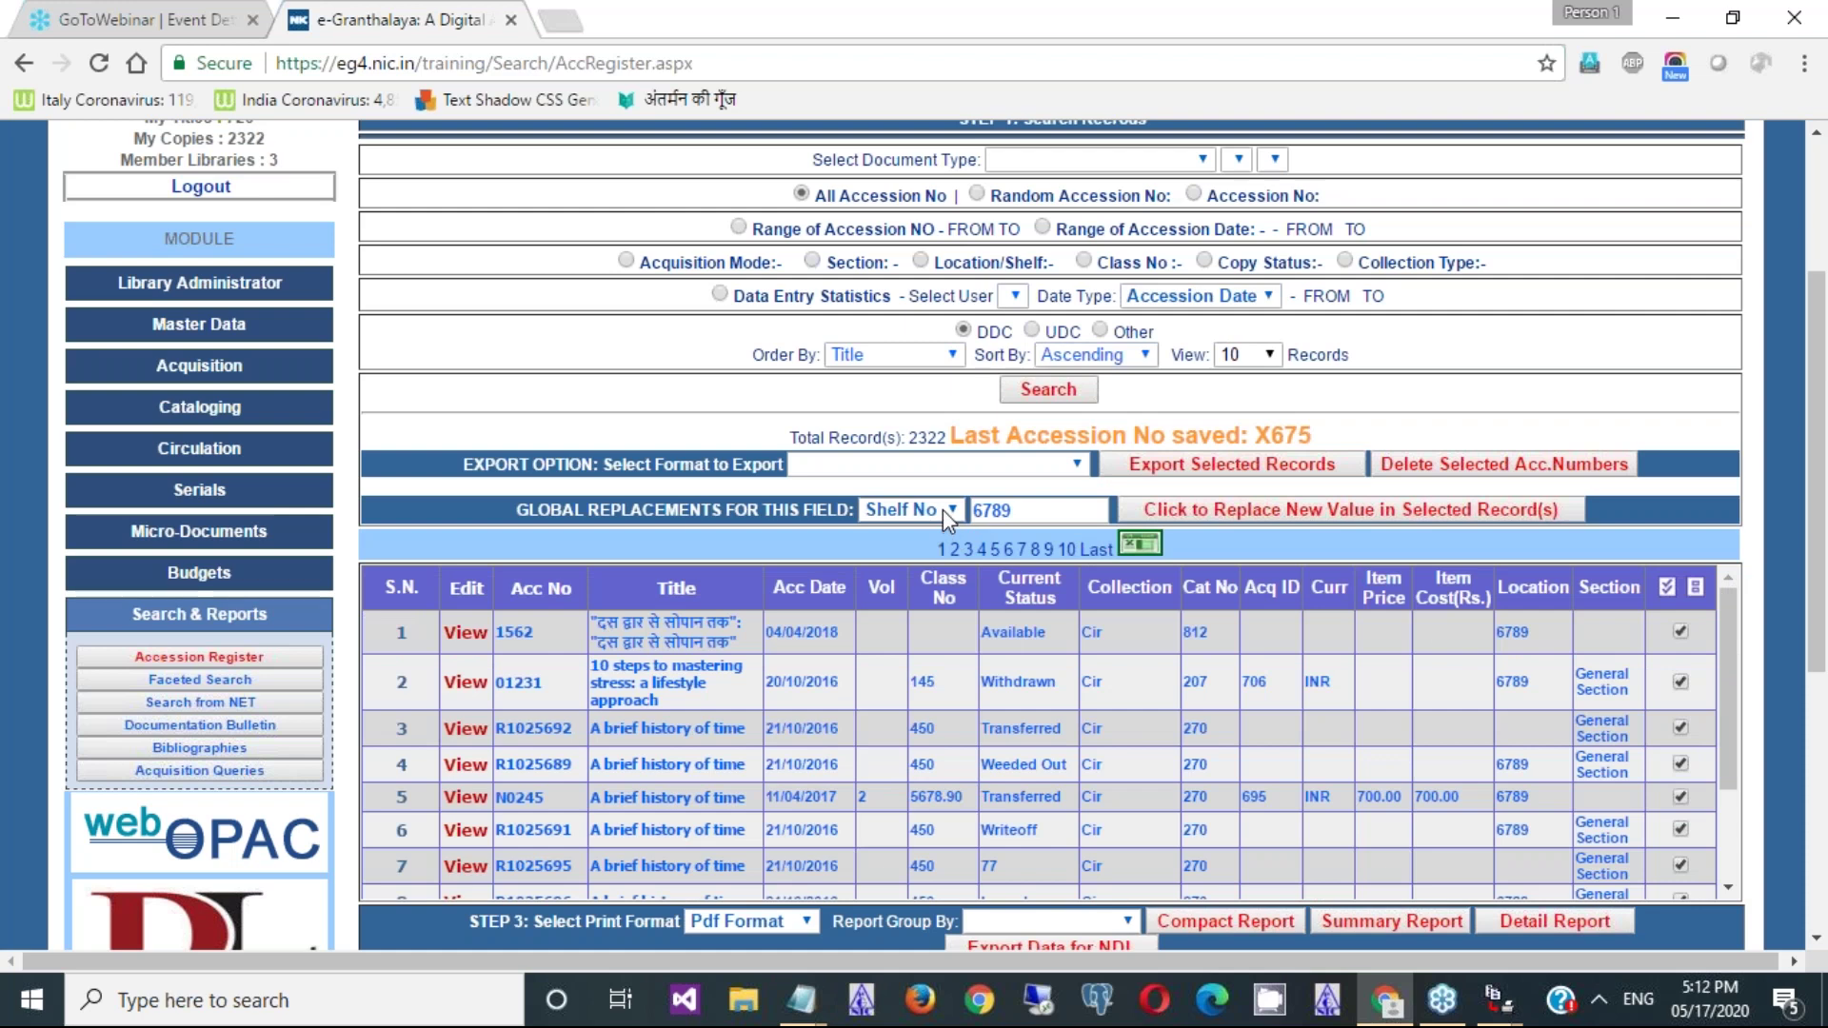
left_click(951, 511)
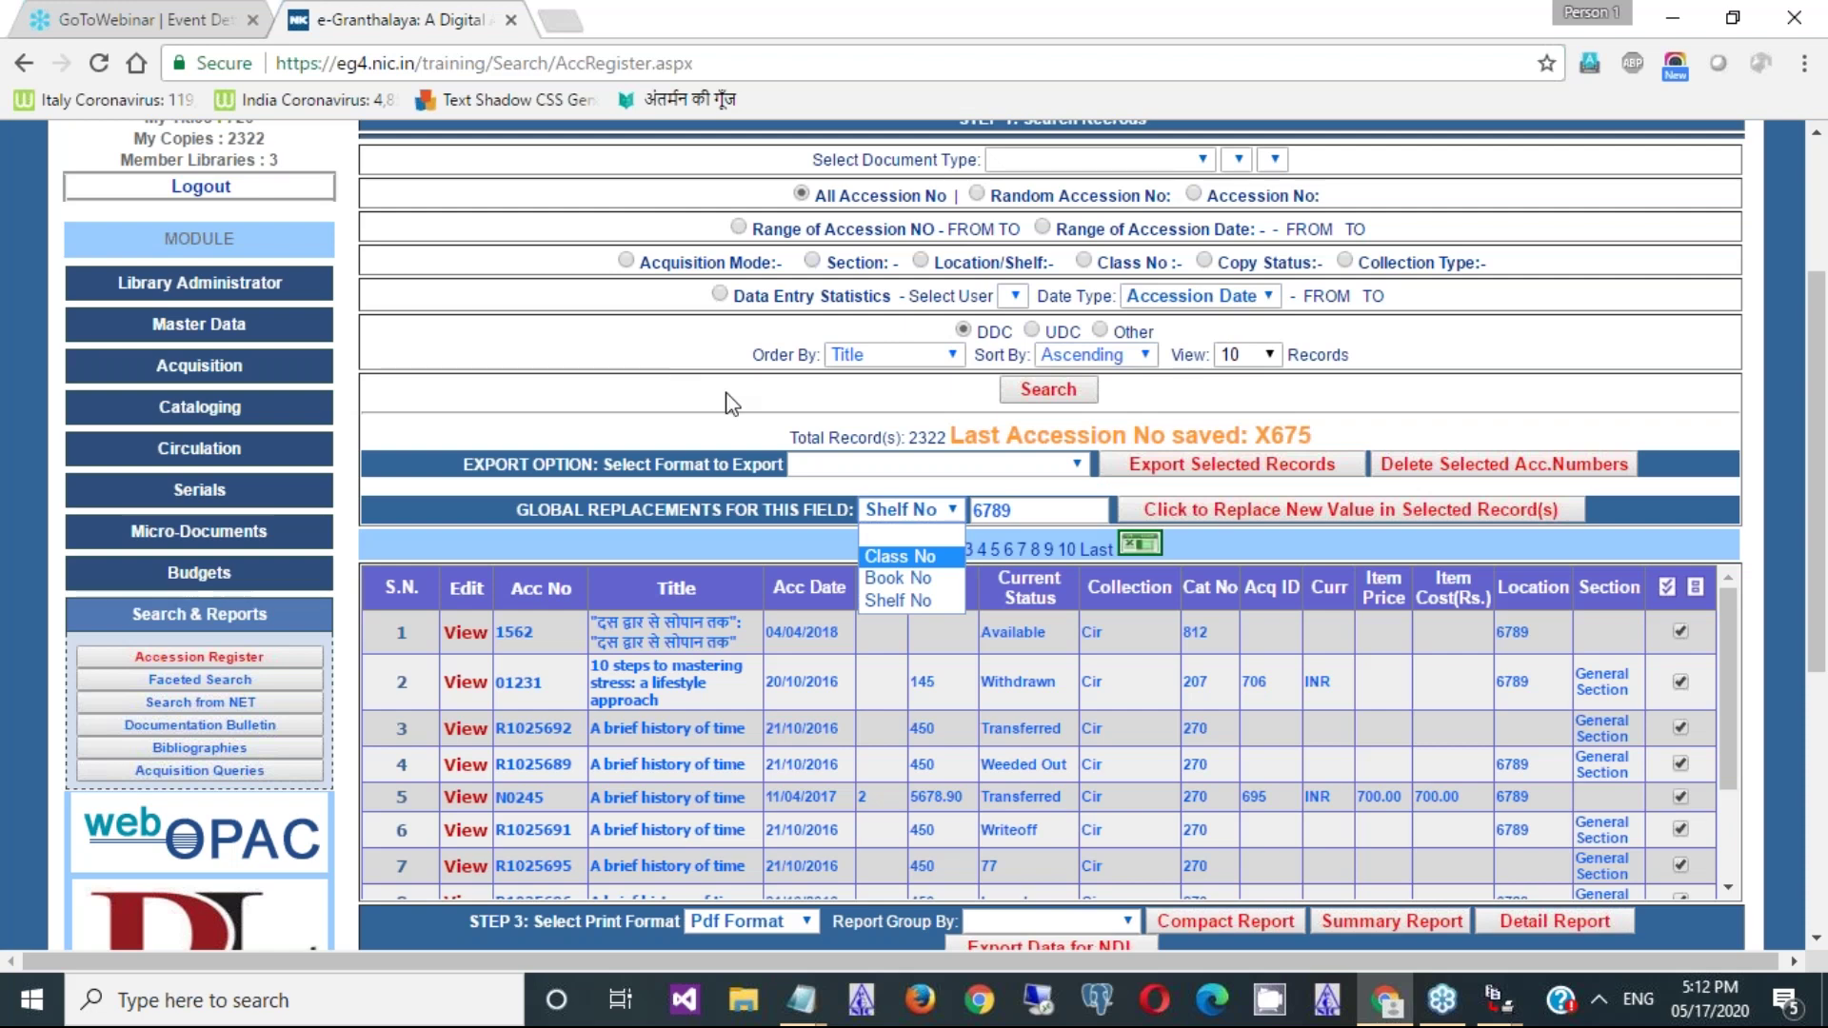
left_click(1454, 643)
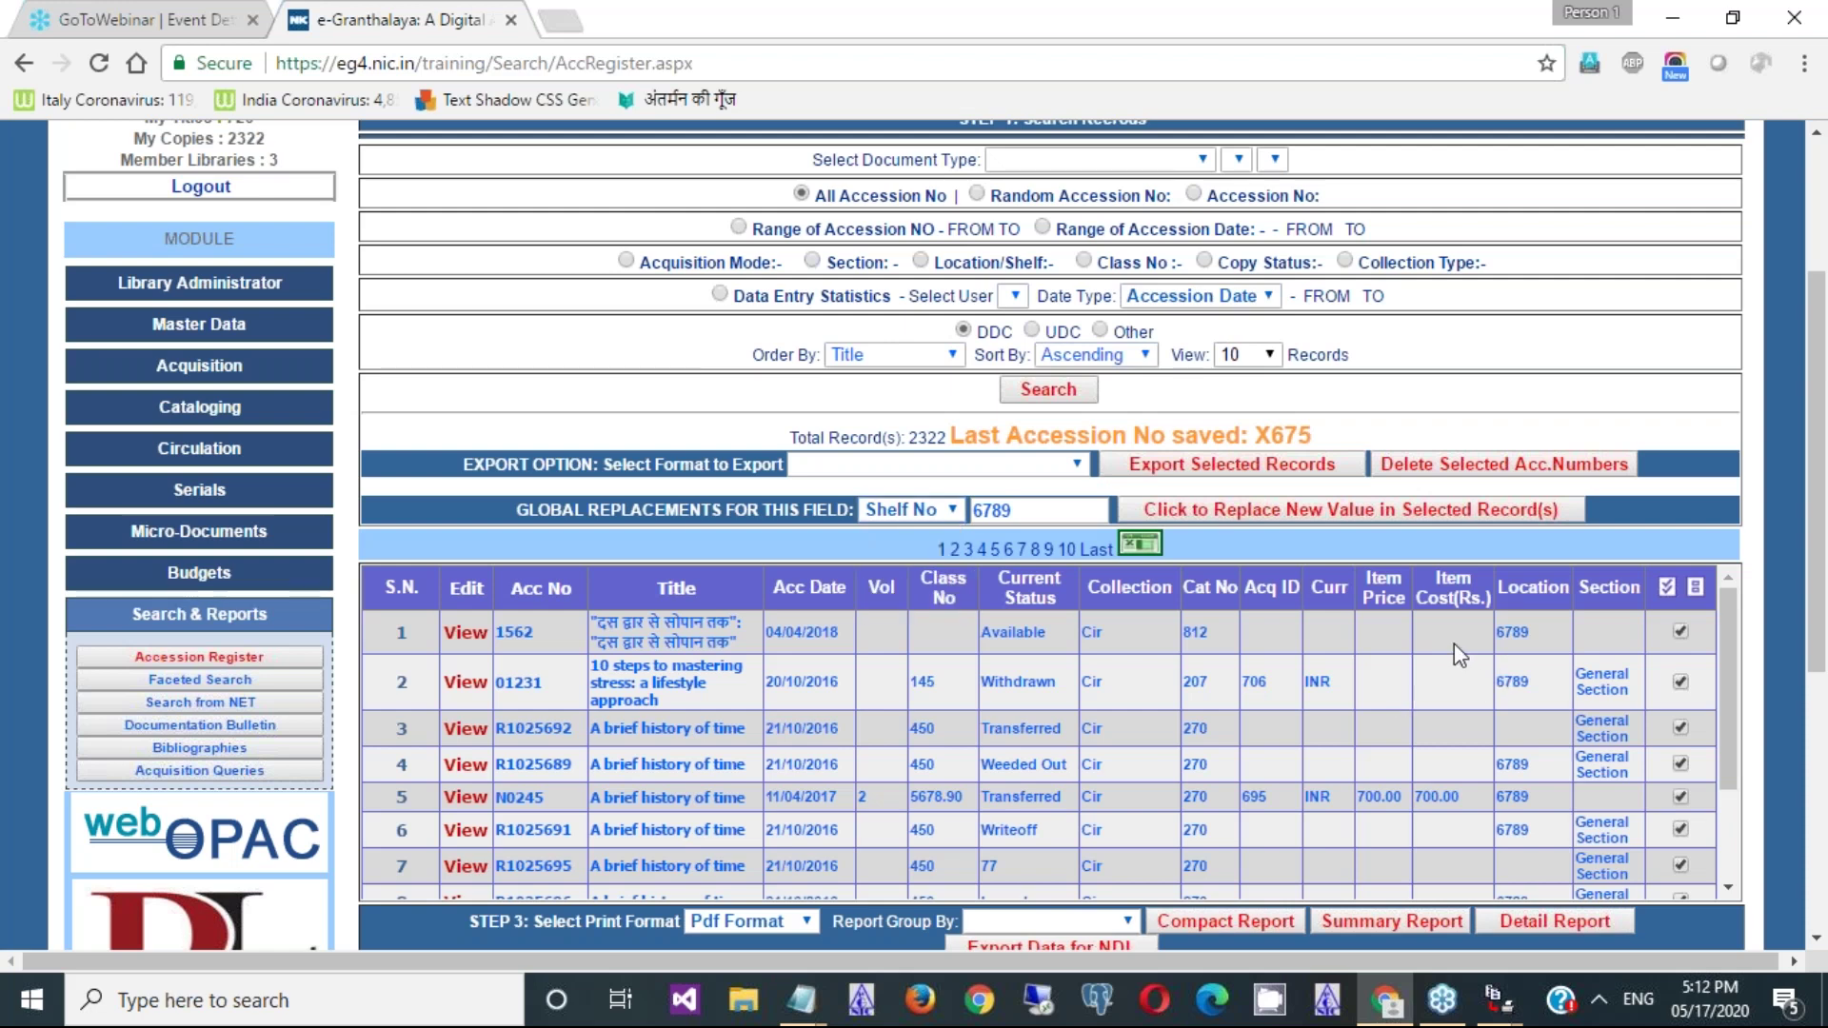